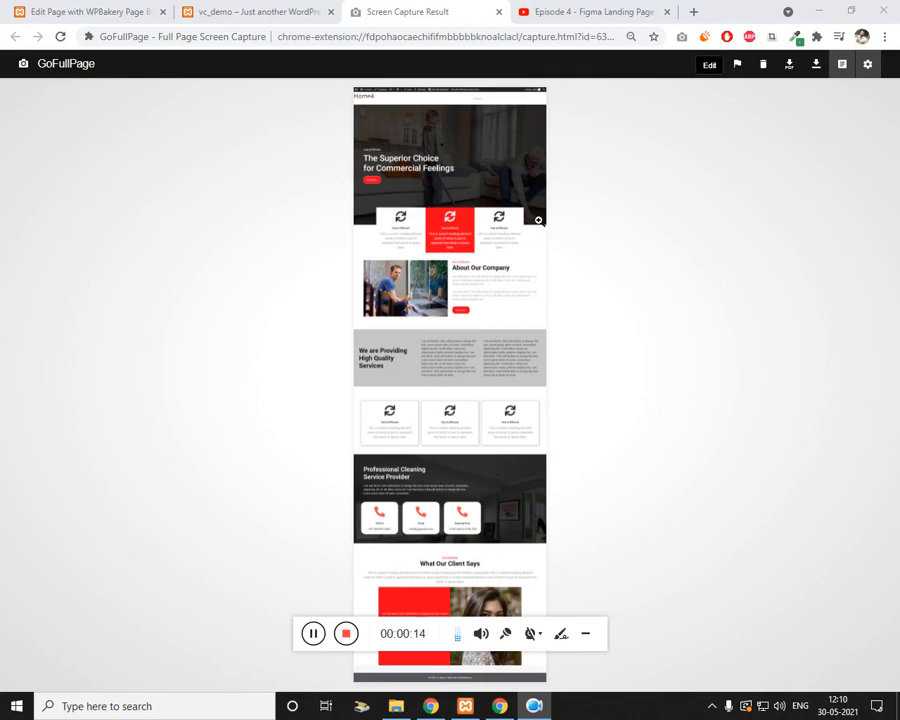
Step: Expand the Figma tutorial video's description to find the assets link, then return to the landing-page screenshot
left_click(594, 12)
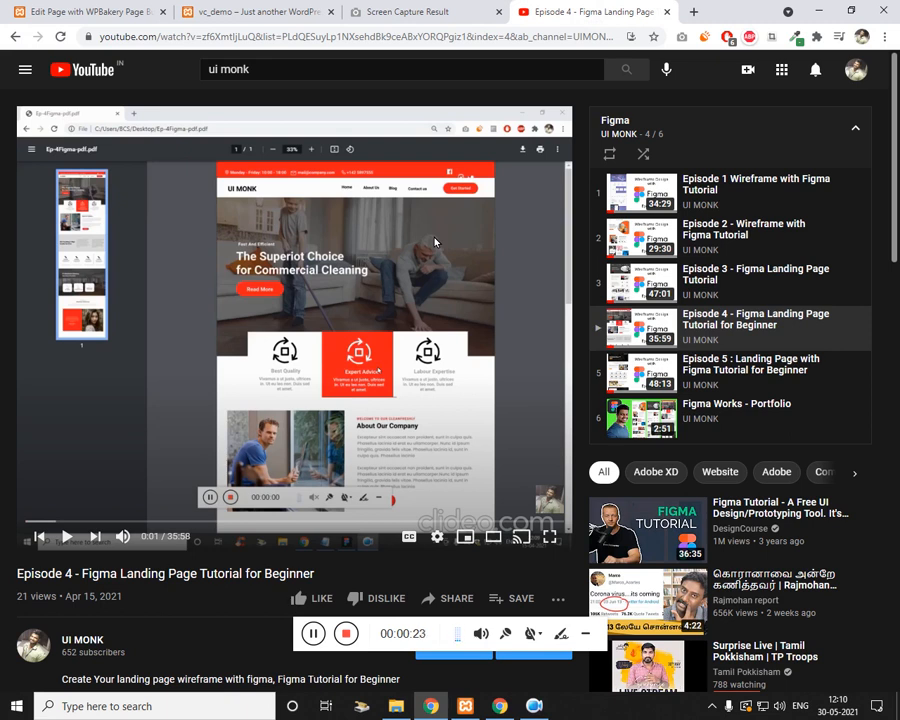
scroll(128, 491, "down", 3)
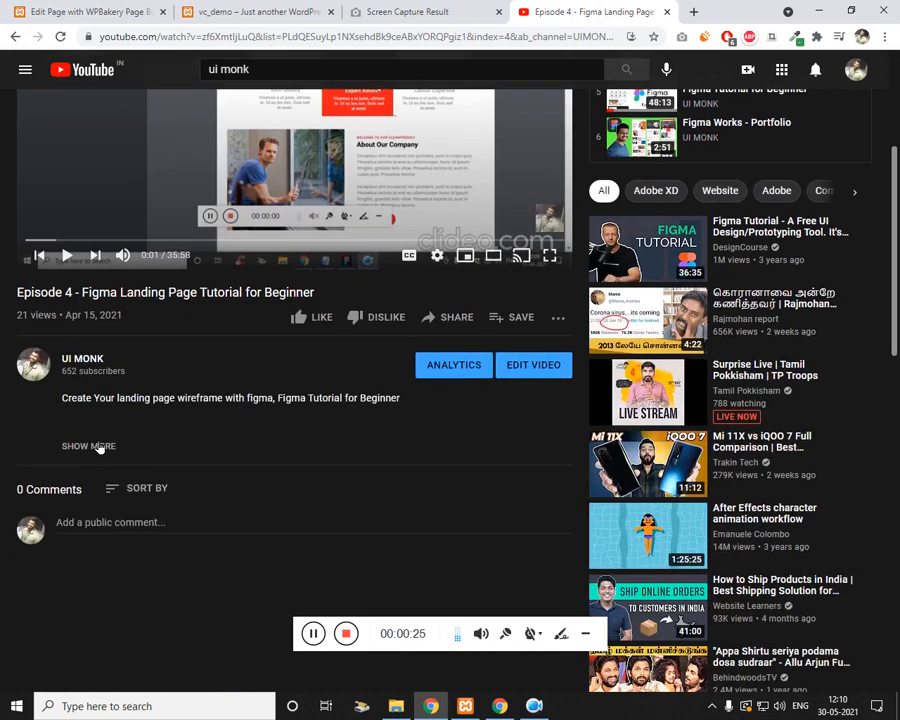
left_click(100, 447)
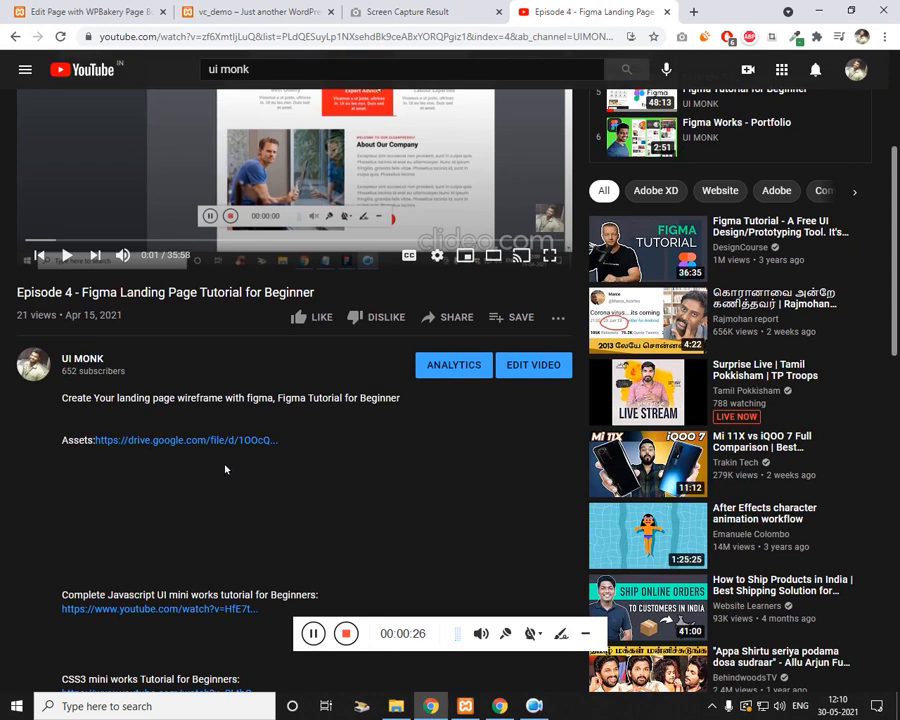
scroll(225, 469, "up", 3)
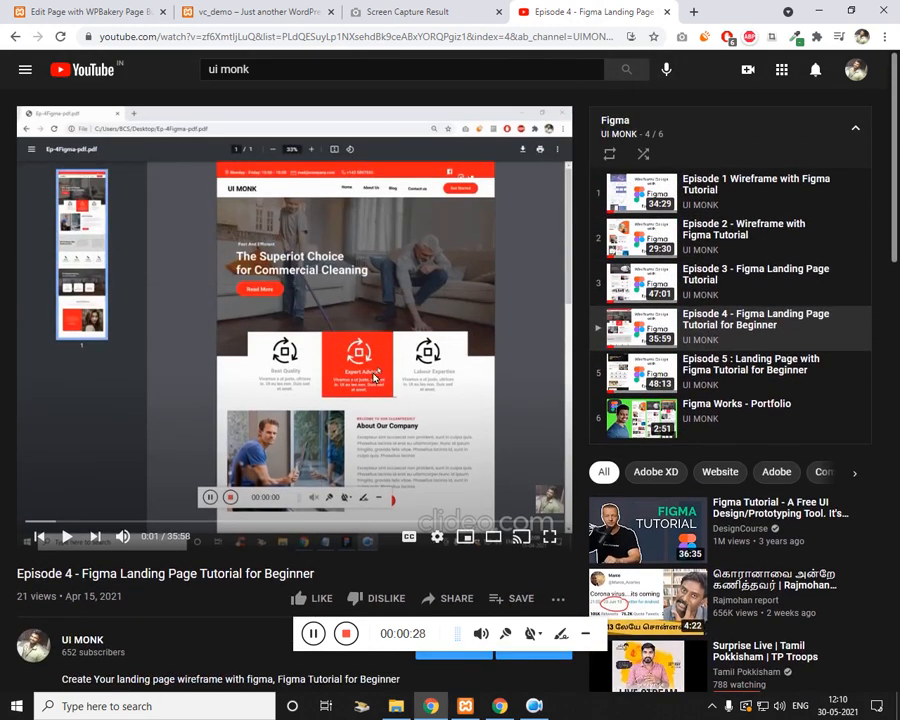
left_click(420, 10)
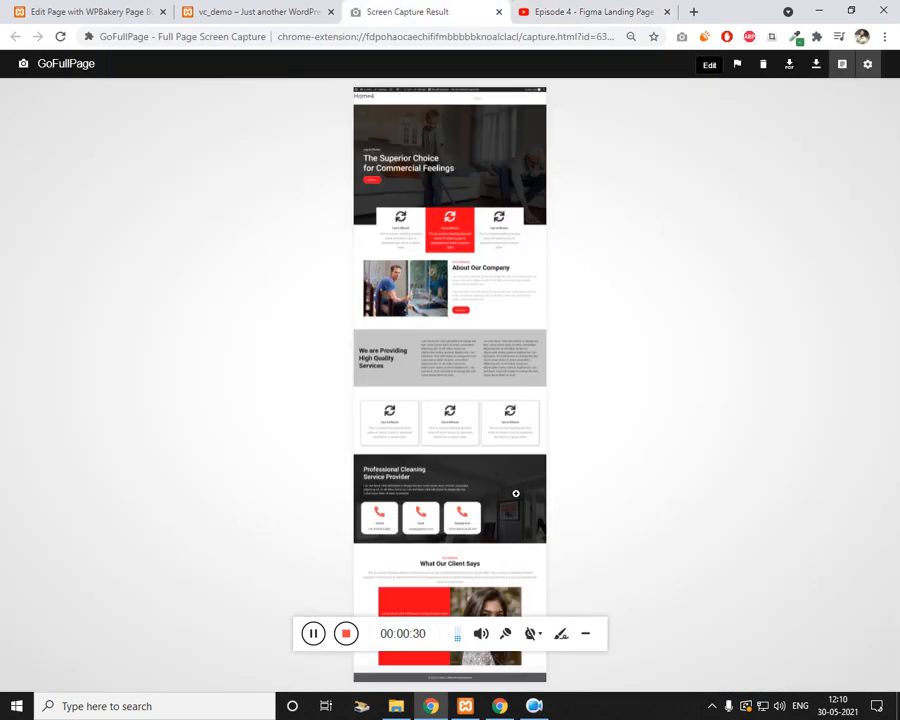
Step: On the live demo site, open the Home page and scroll through it for reference
left_click(260, 9)
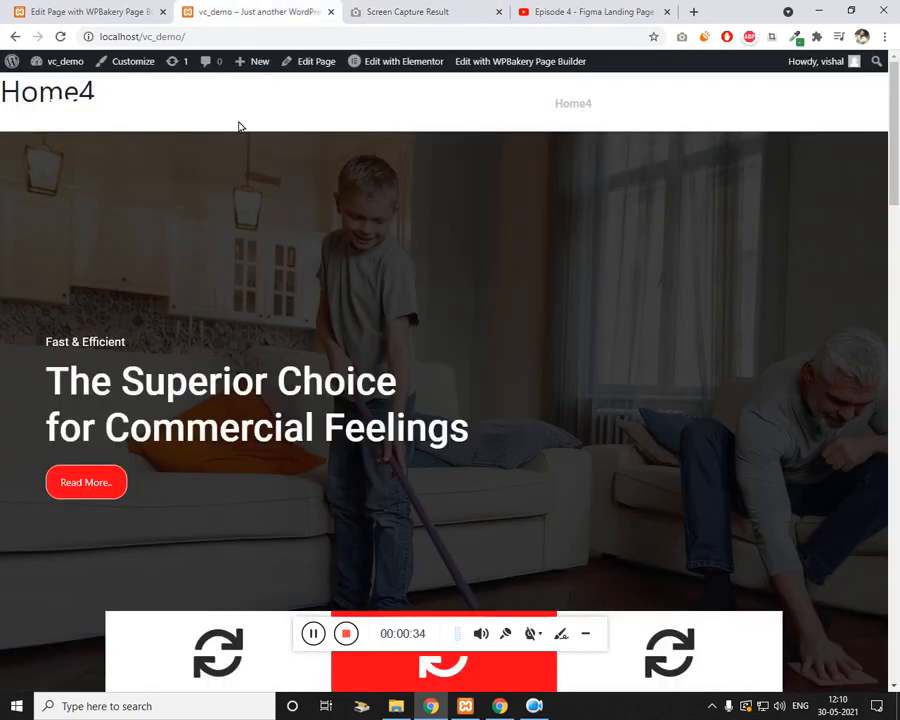
left_click(340, 116)
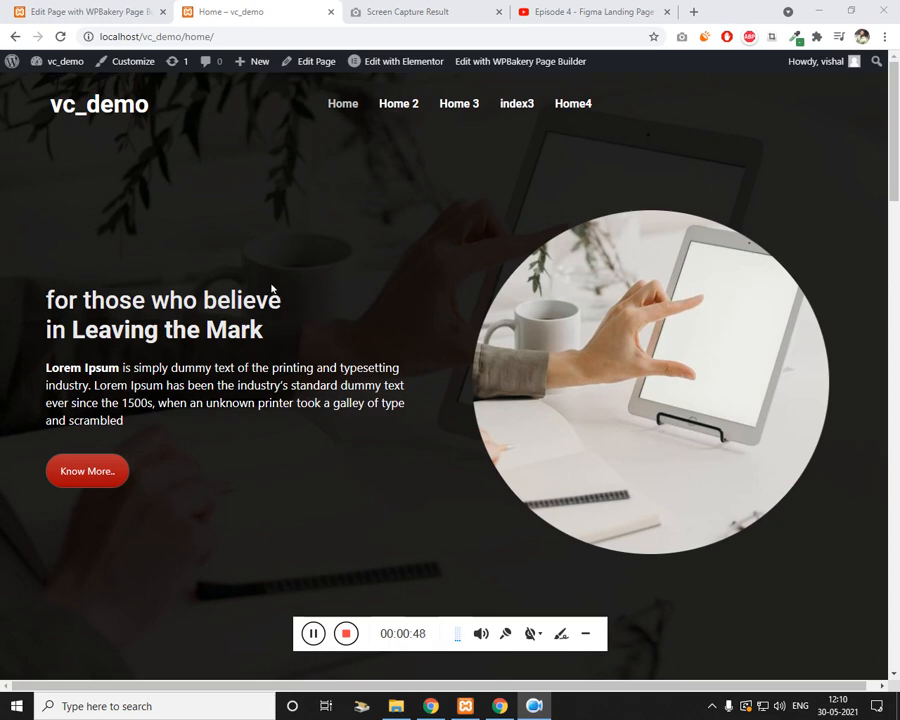
triple_click(388, 364)
scroll(385, 360, "down", 6)
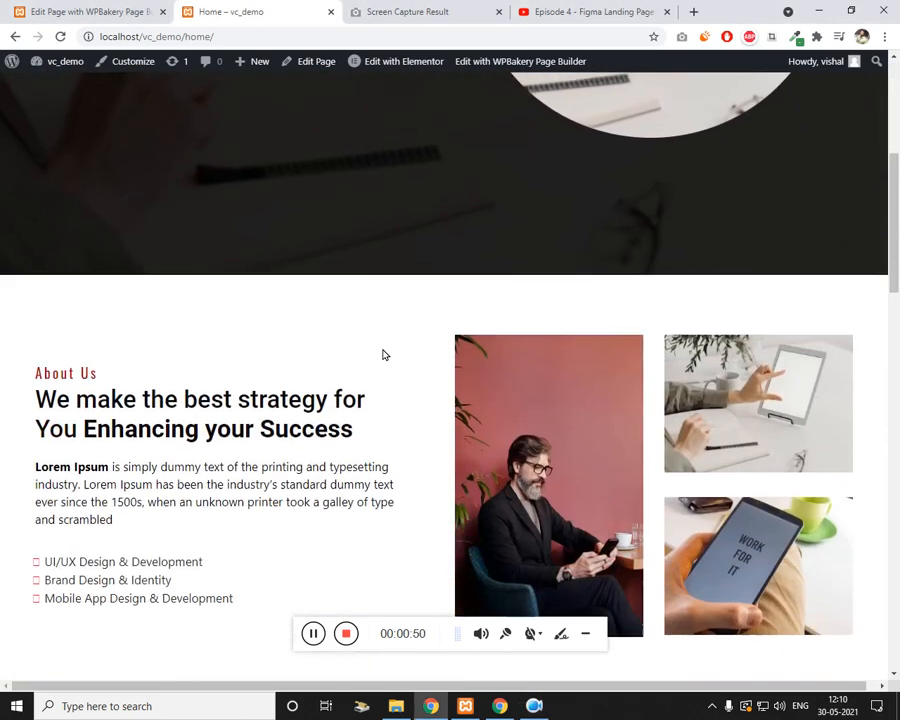
scroll(383, 354, "down", 15)
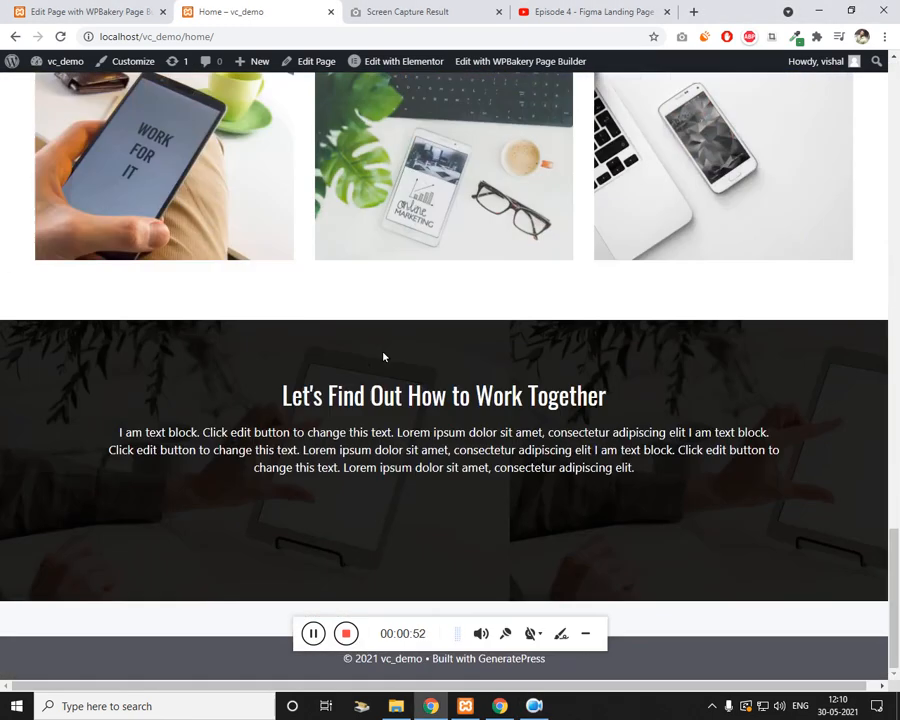
scroll(385, 355, "up", 5)
scroll(388, 352, "up", 10)
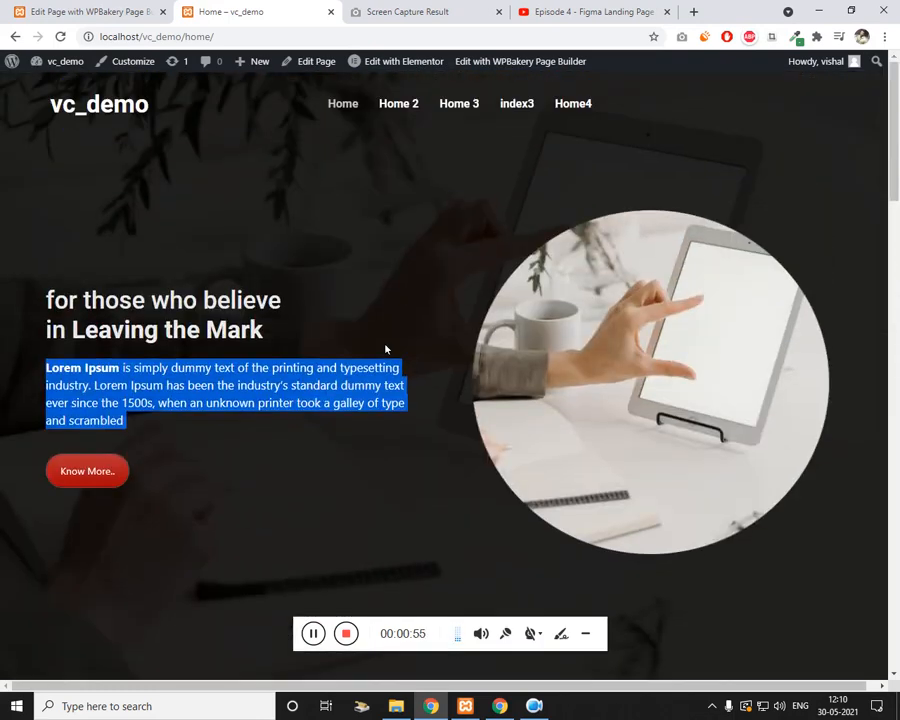
Step: Browse the demo site's Home 2 page, scrolling down and back up
left_click(410, 107)
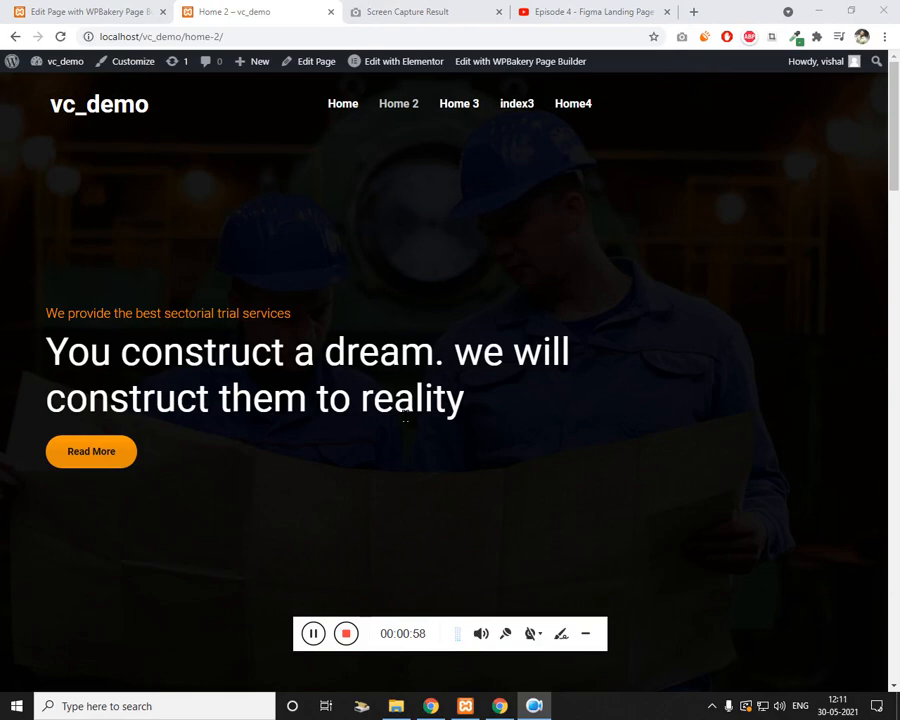
double_click(405, 415)
scroll(357, 432, "down", 8)
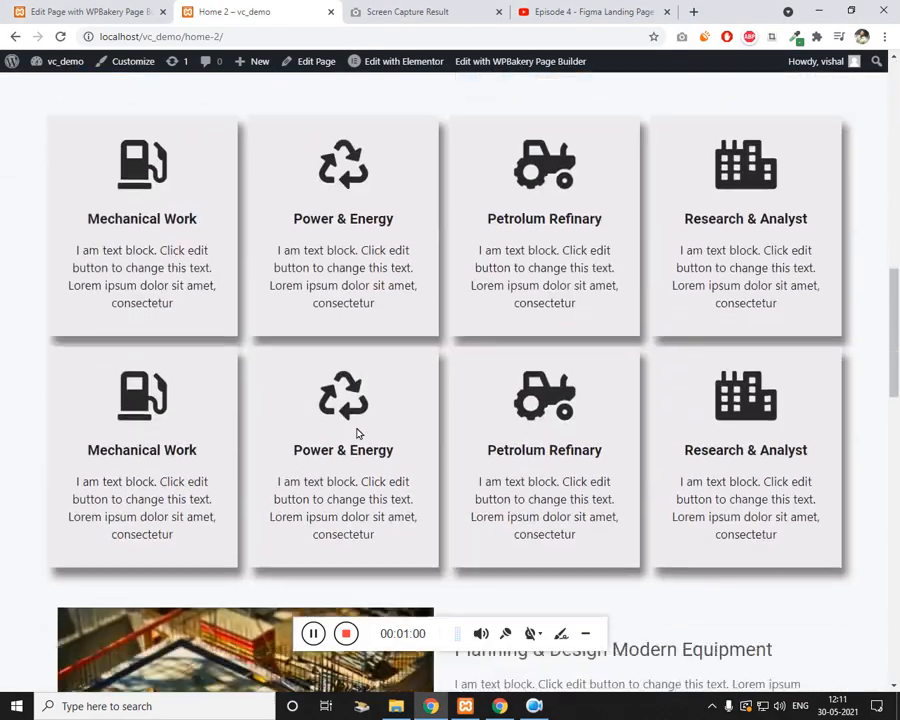
scroll(357, 432, "down", 15)
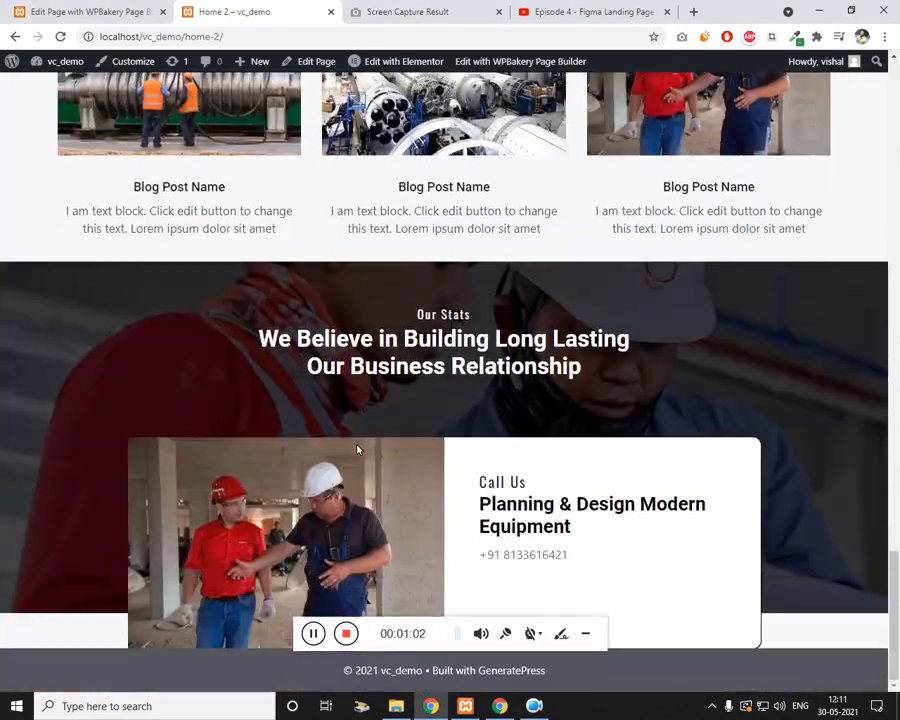
scroll(357, 450, "up", 20)
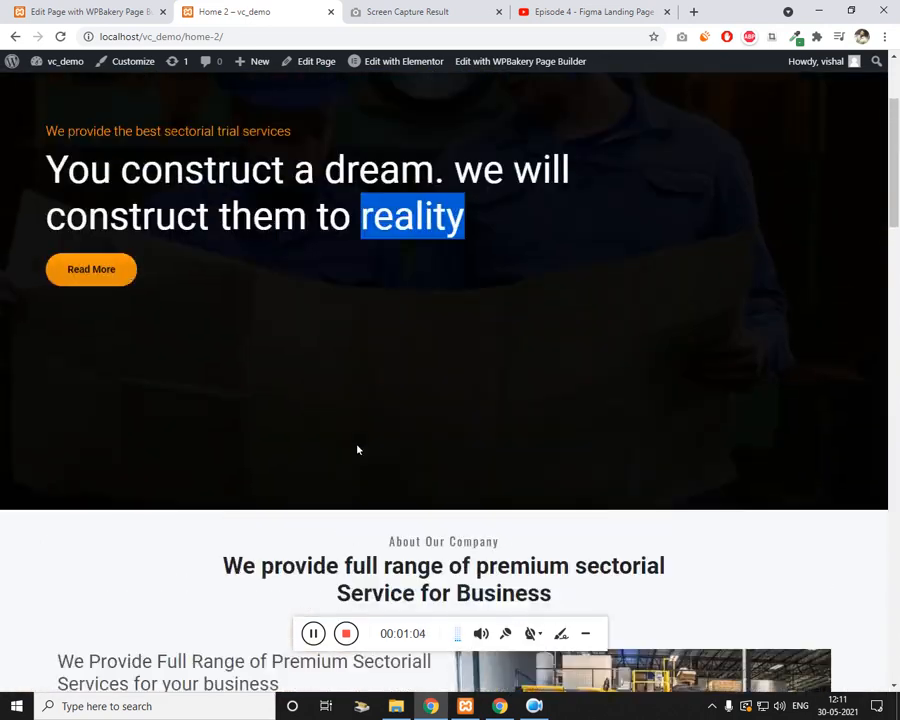
scroll(357, 450, "up", 3)
Step: Browse the Home 3 page, then go back to the Home4 page
left_click(466, 113)
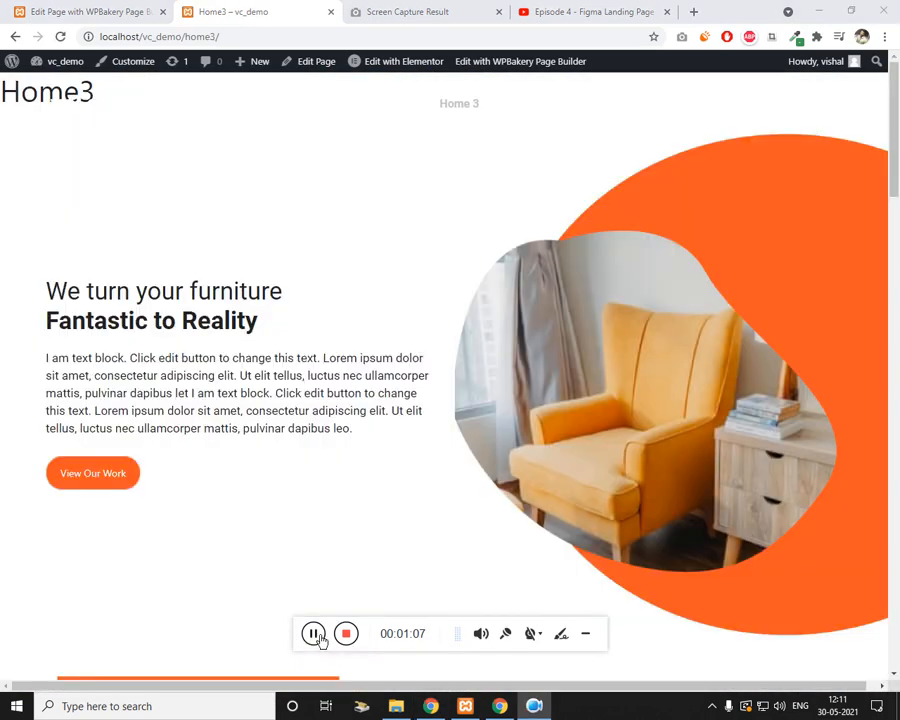
triple_click(248, 418)
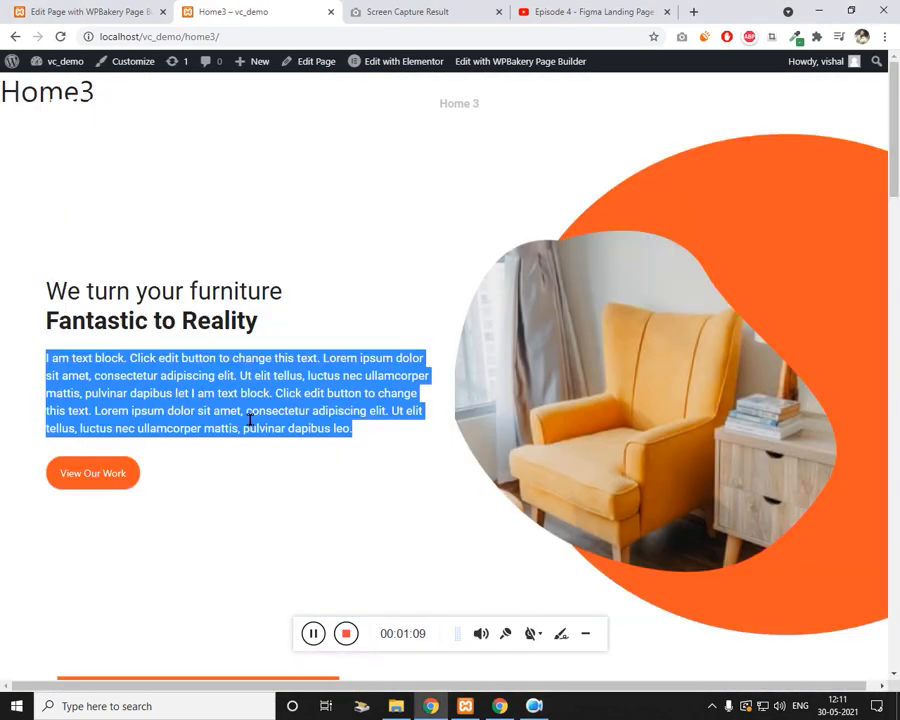
scroll(240, 416, "down", 8)
scroll(240, 416, "down", 15)
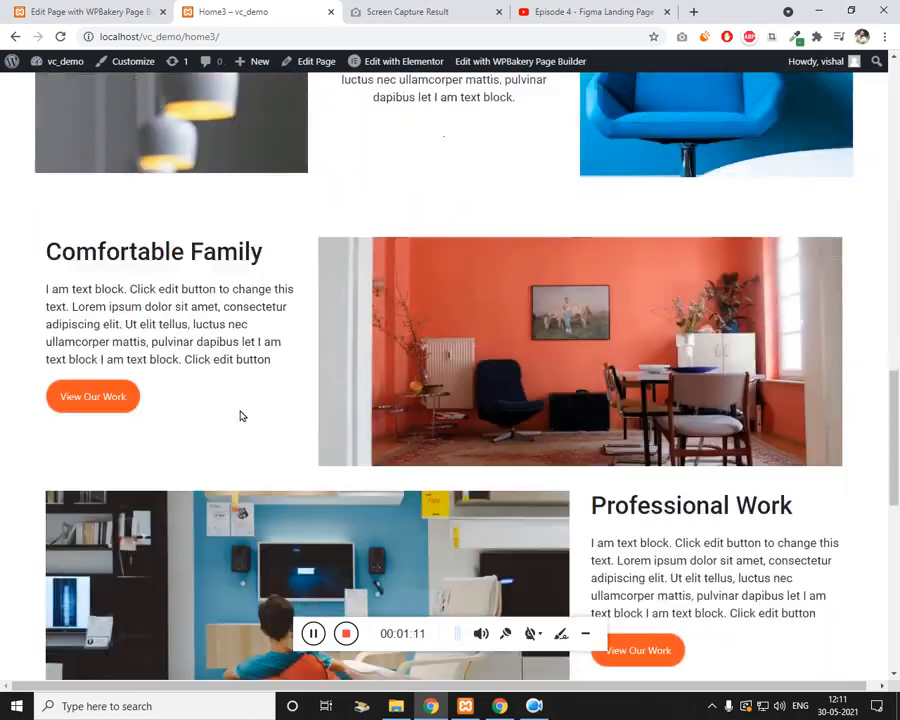
scroll(240, 416, "up", 20)
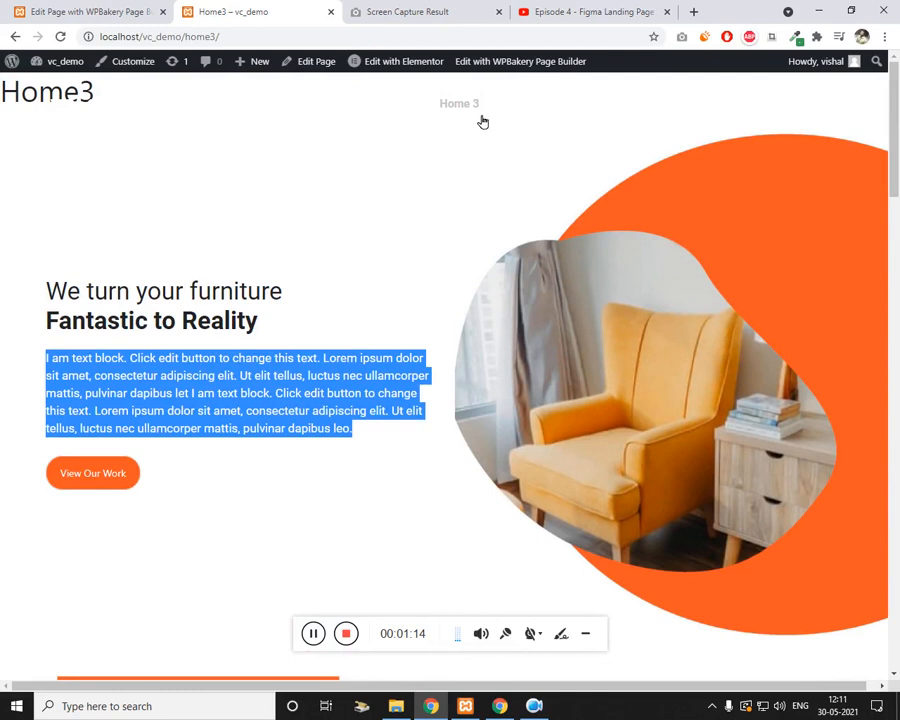
left_click(573, 106)
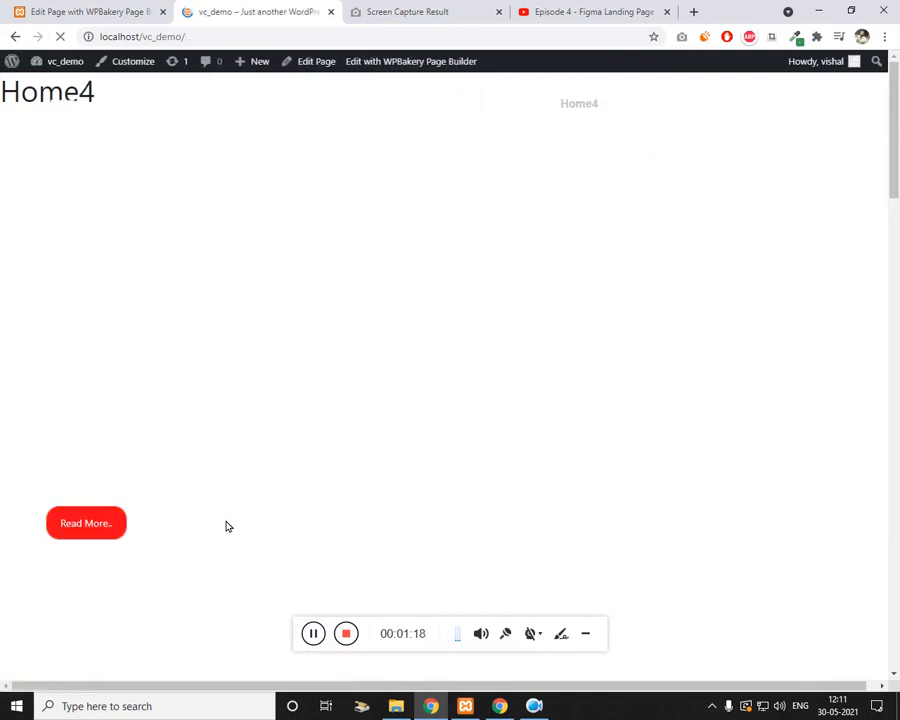
scroll(163, 404, "down", 2)
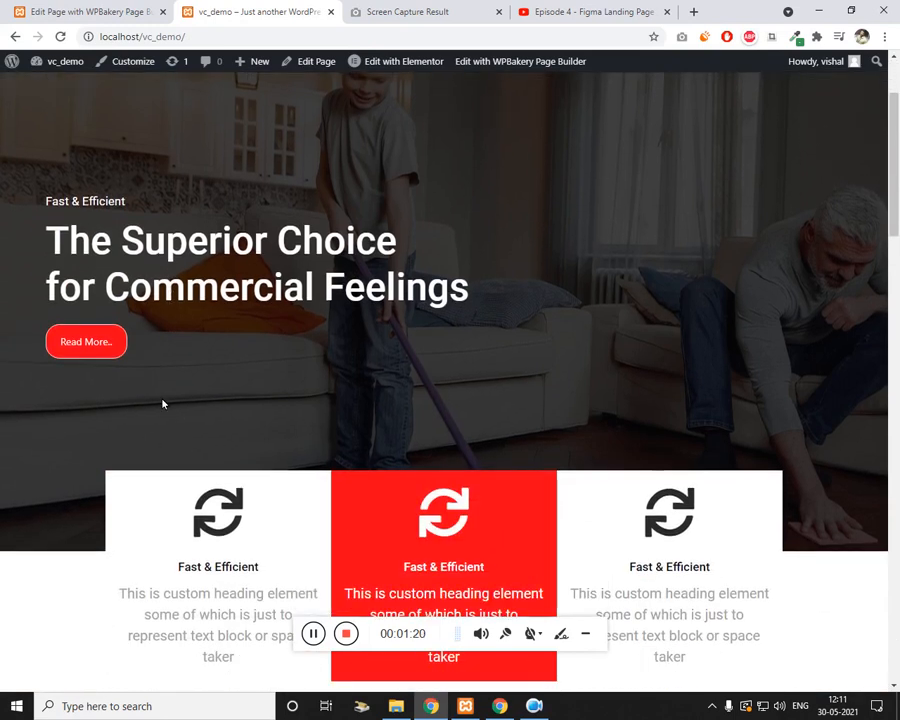
scroll(163, 404, "down", 3)
scroll(148, 337, "up", 3)
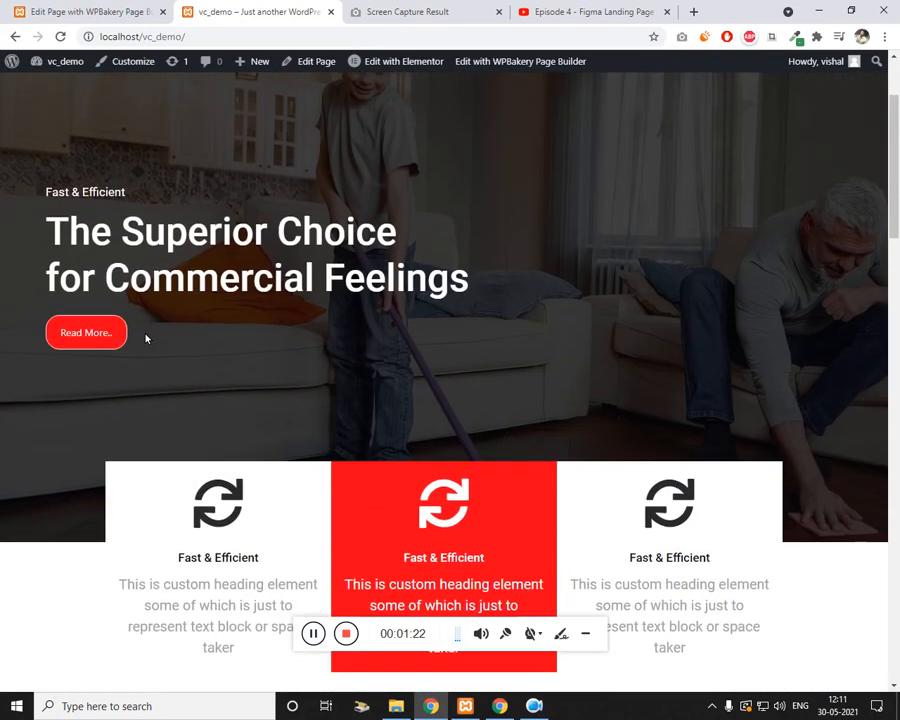
scroll(145, 338, "down", 3)
left_click_drag(178, 348, 703, 428)
scroll(660, 420, "down", 9)
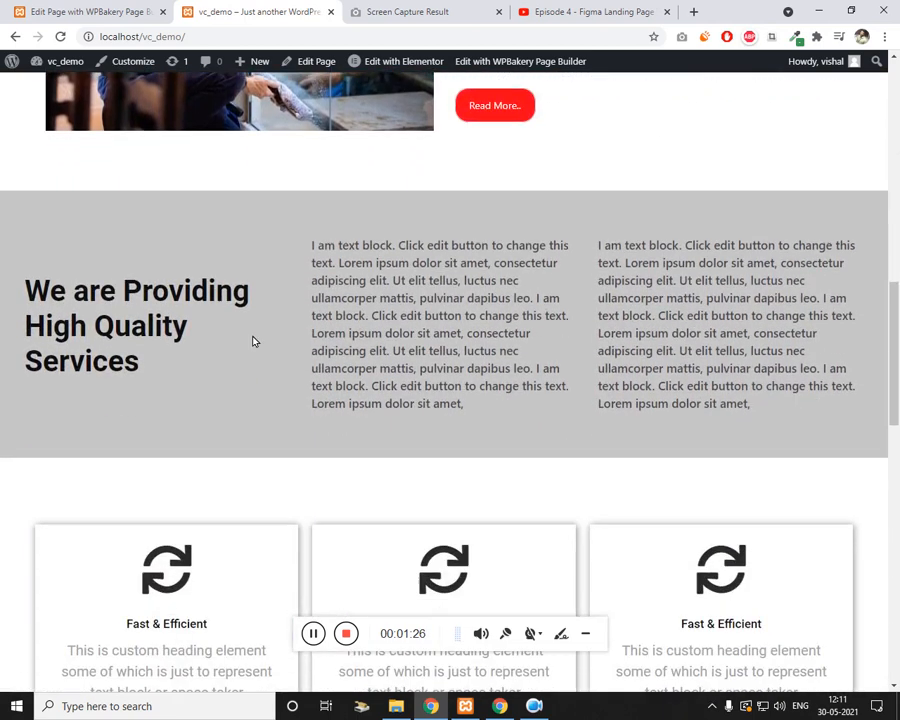
left_click_drag(48, 291, 712, 390)
scroll(700, 390, "down", 4)
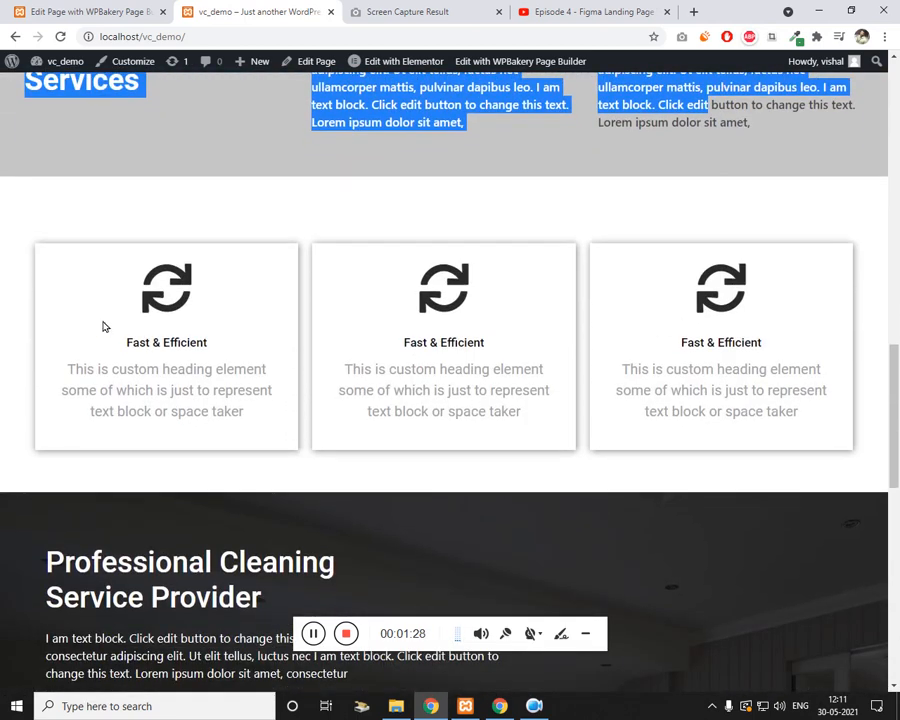
left_click_drag(104, 326, 680, 428)
left_click(680, 428)
scroll(434, 416, "down", 4)
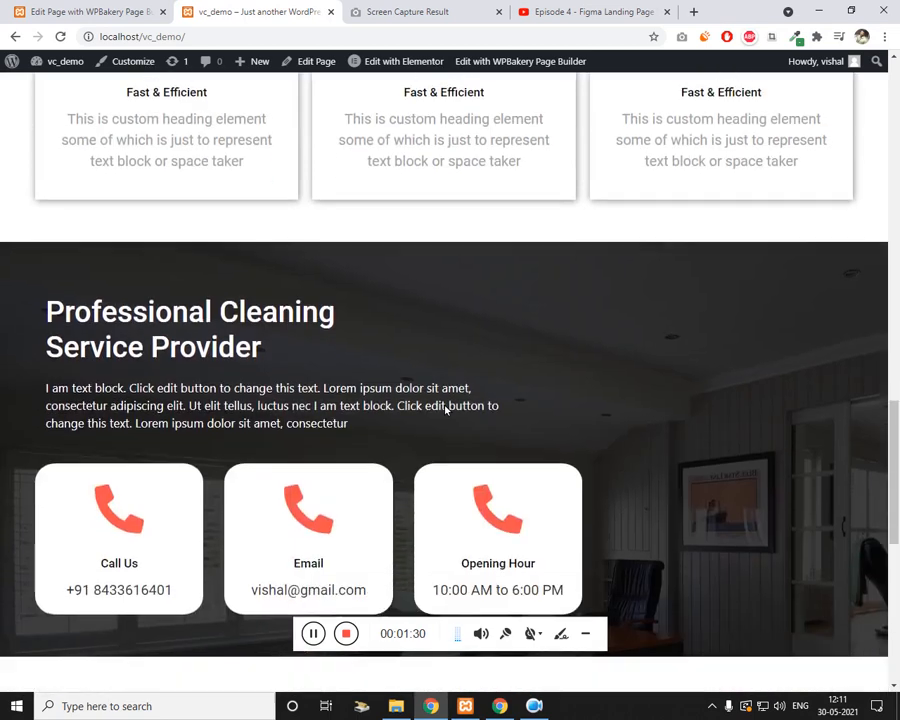
scroll(430, 412, "down", 3)
scroll(246, 452, "up", 1)
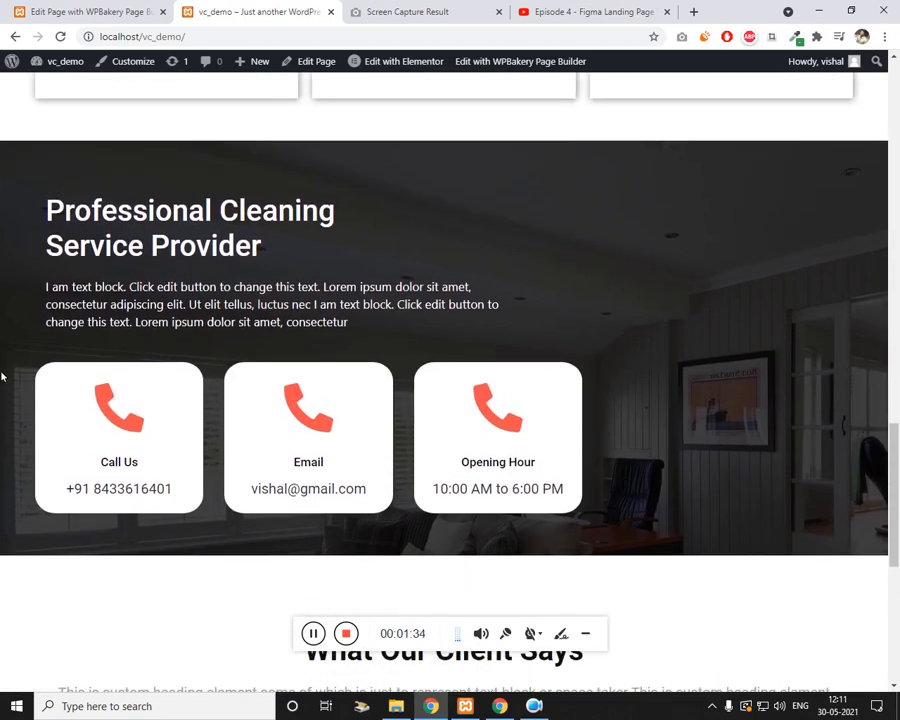
scroll(256, 448, "down", 5)
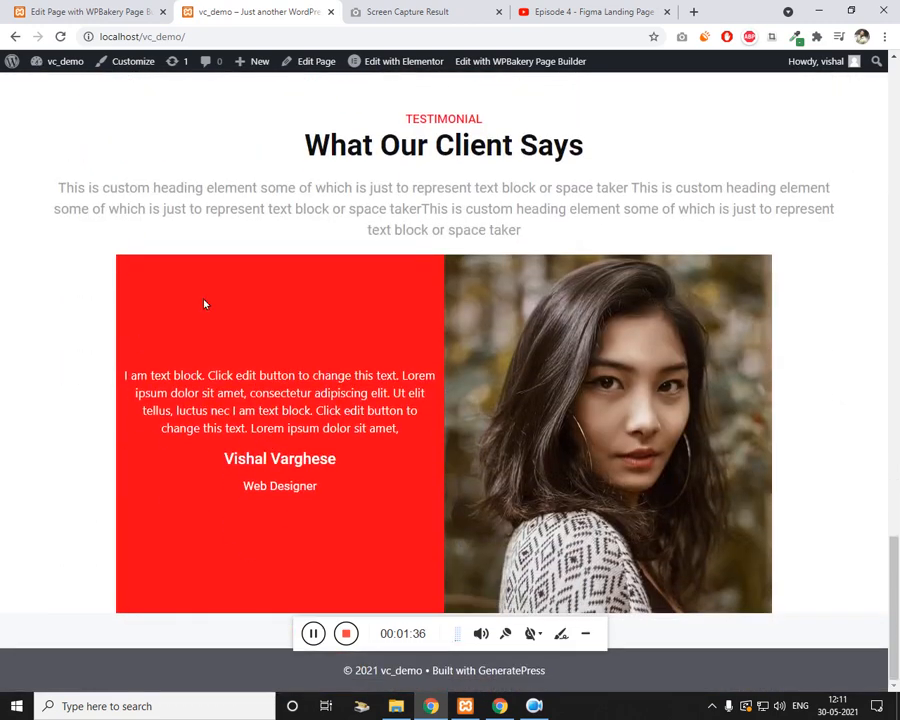
scroll(189, 299, "up", 20)
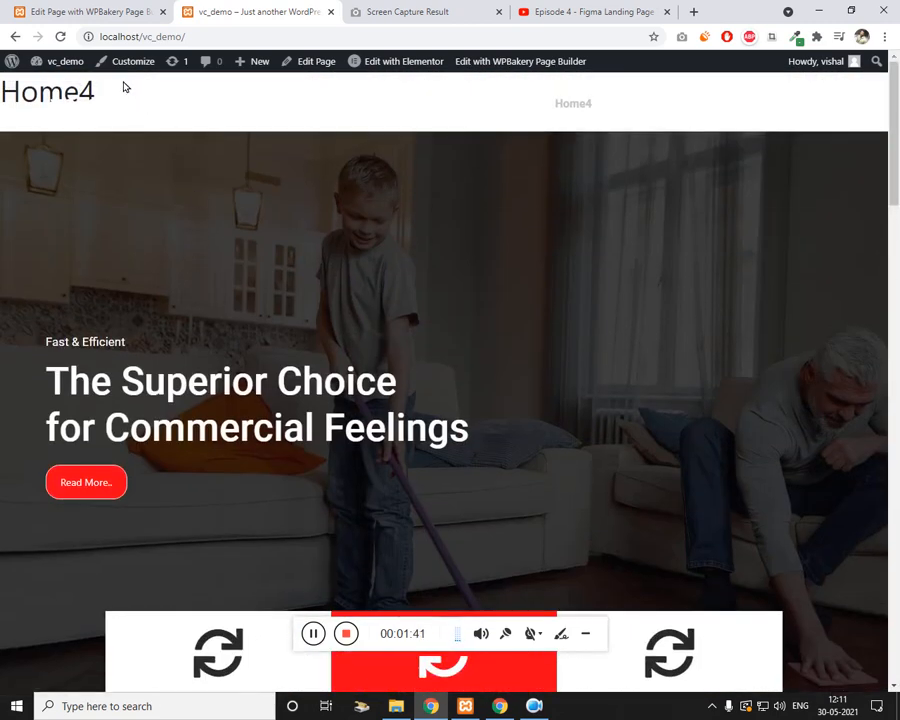
Step: Open a blank new-page editor in a separate tab from the New menu
mouse_move(78, 68)
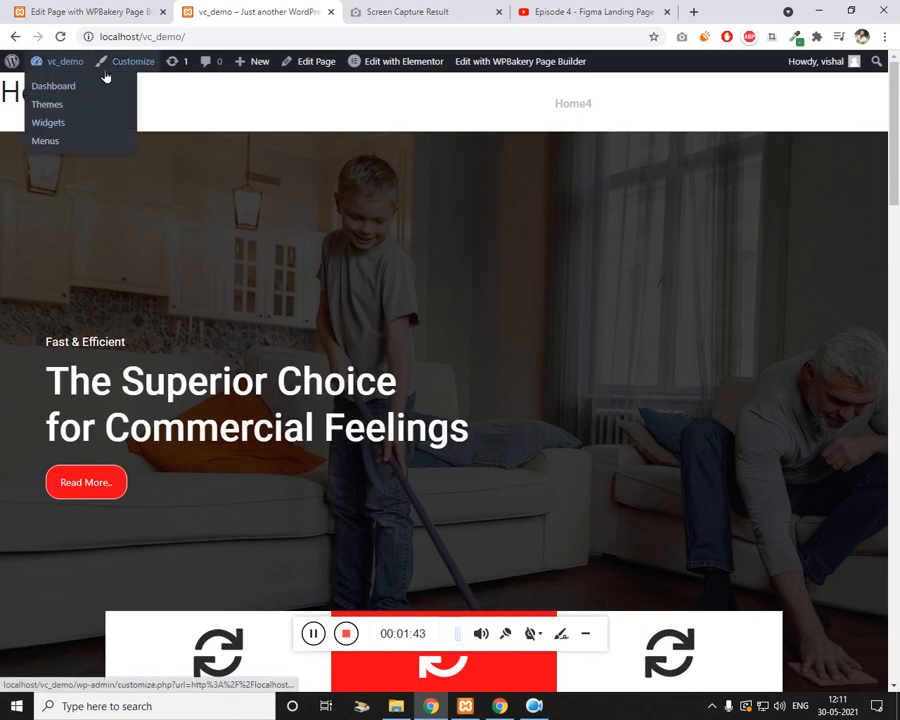
mouse_move(270, 78)
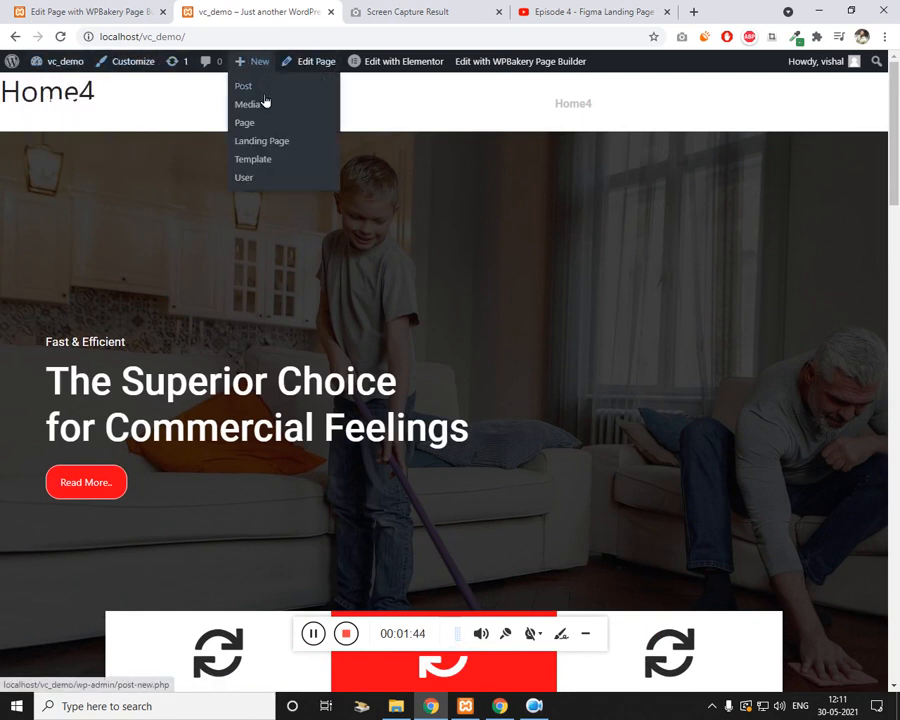
right_click(256, 126)
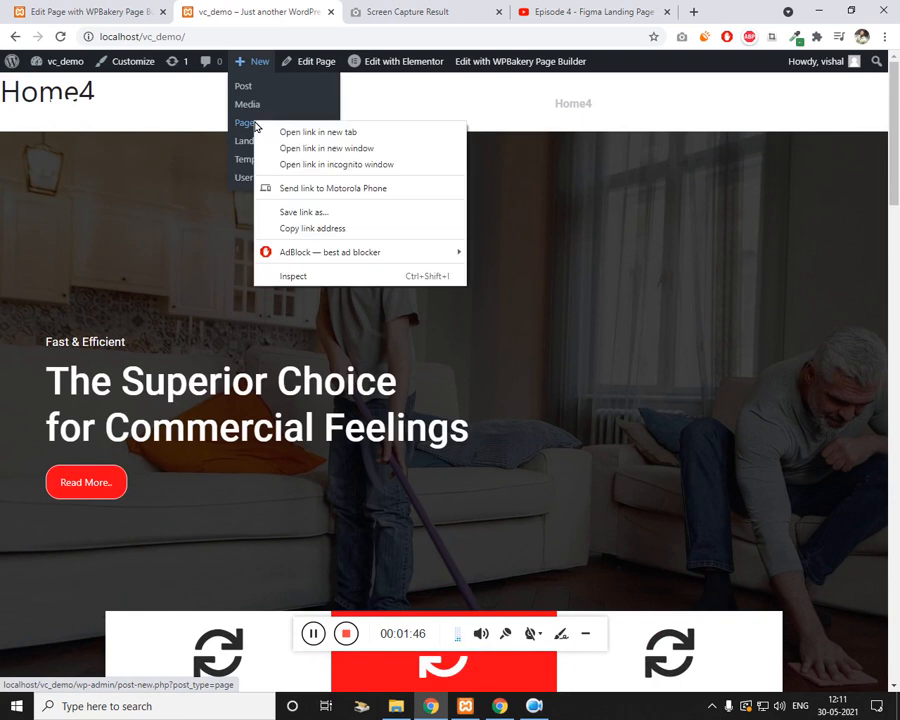
left_click(295, 133)
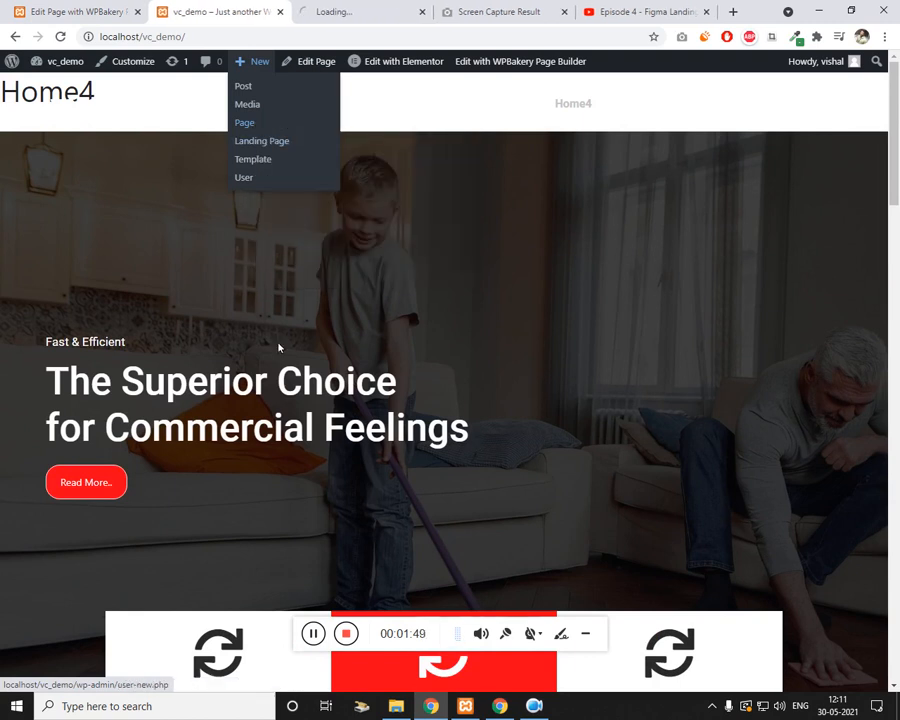
Step: Title the page 'Index4' with No Sidebars layout and a Full Width content container
left_click(313, 633)
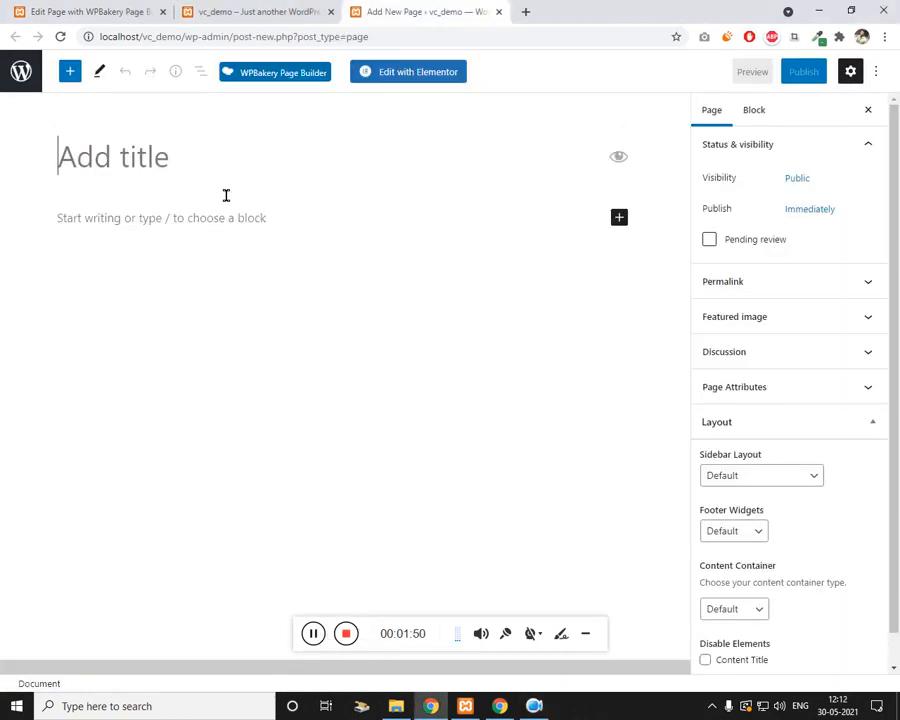
type("Index4")
key("ctrl+a")
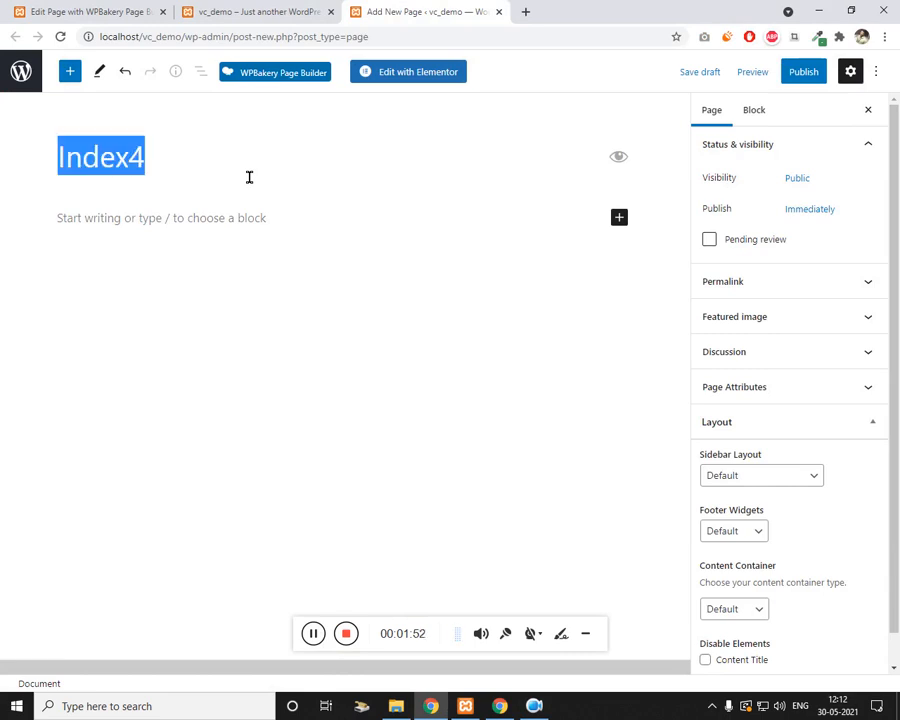
left_click_drag(893, 338, 893, 372)
left_click(745, 445)
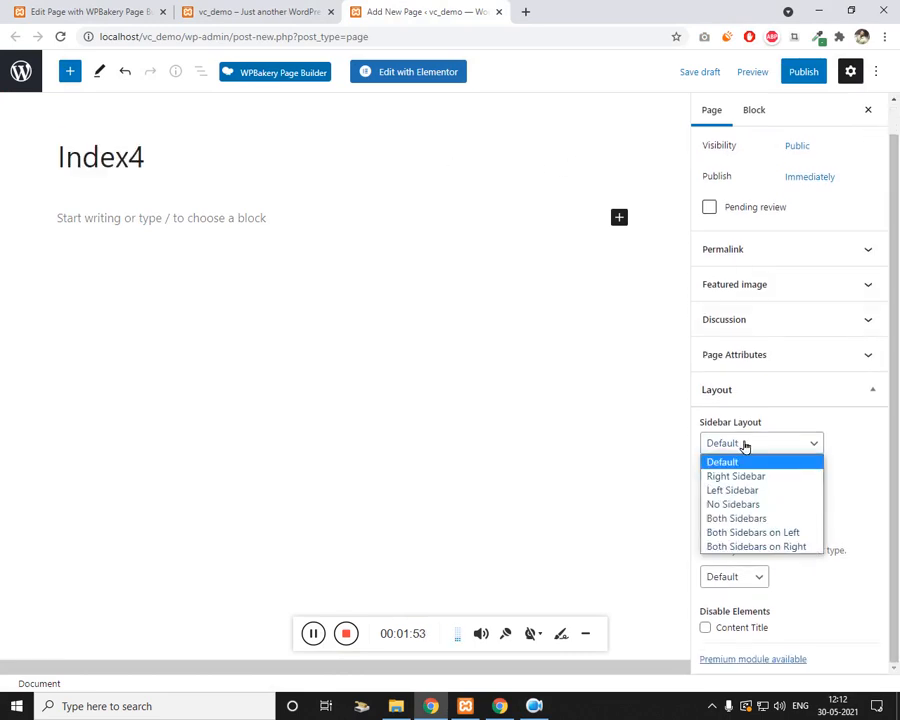
left_click(751, 505)
left_click(743, 576)
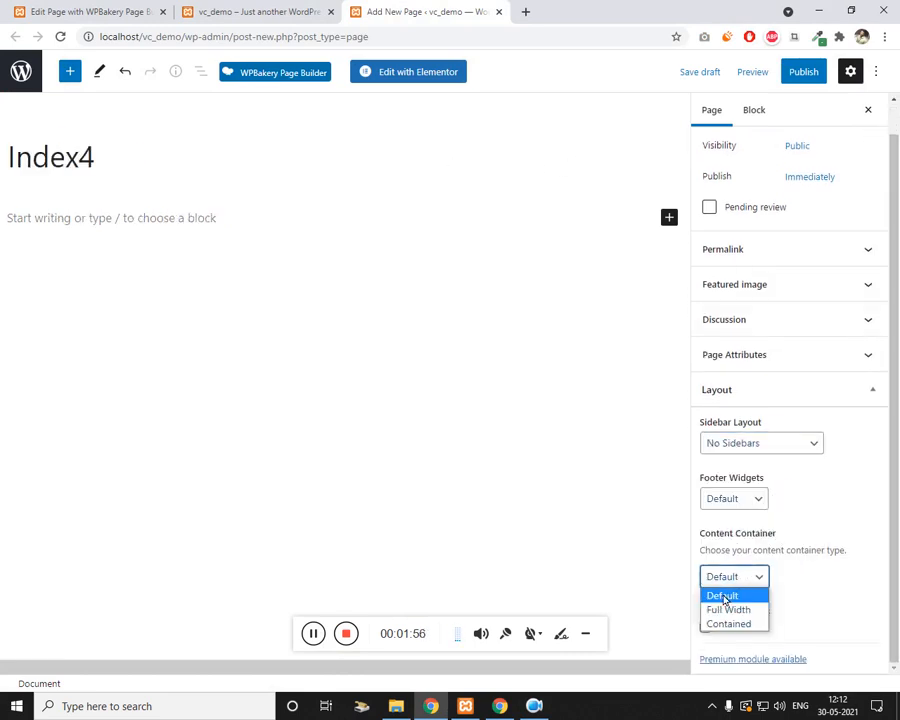
left_click(718, 605)
Step: Publish the Index4 page and copy its page address
left_click(813, 85)
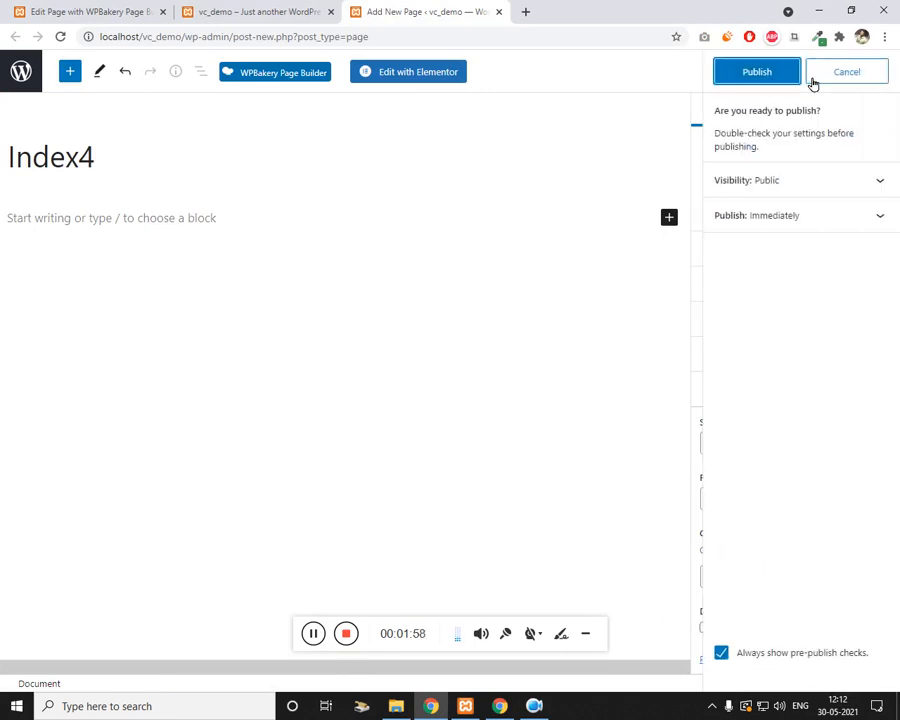
left_click(786, 84)
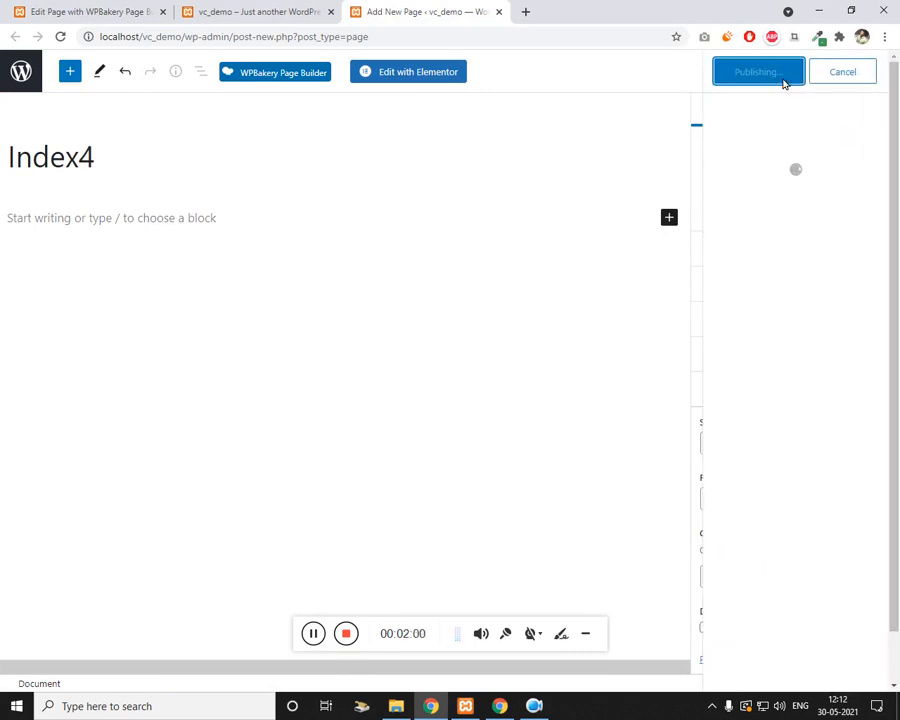
left_click(791, 201)
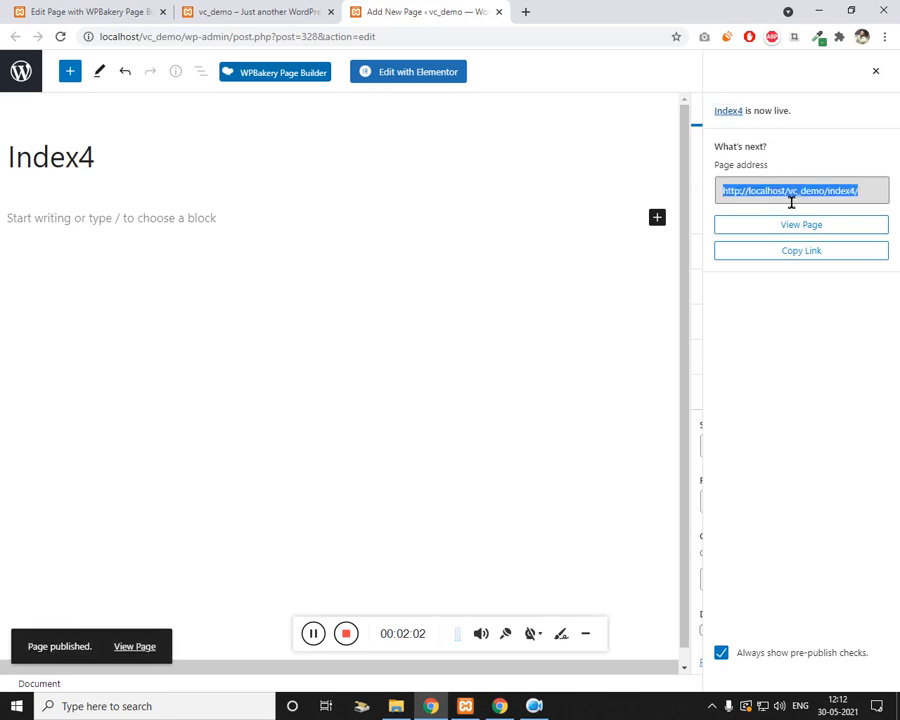
key("ctrl+c")
Step: Load the copied Index4 address in a new tab and launch Edit with WPBakery Page Builder
left_click(525, 11)
key("ctrl+v")
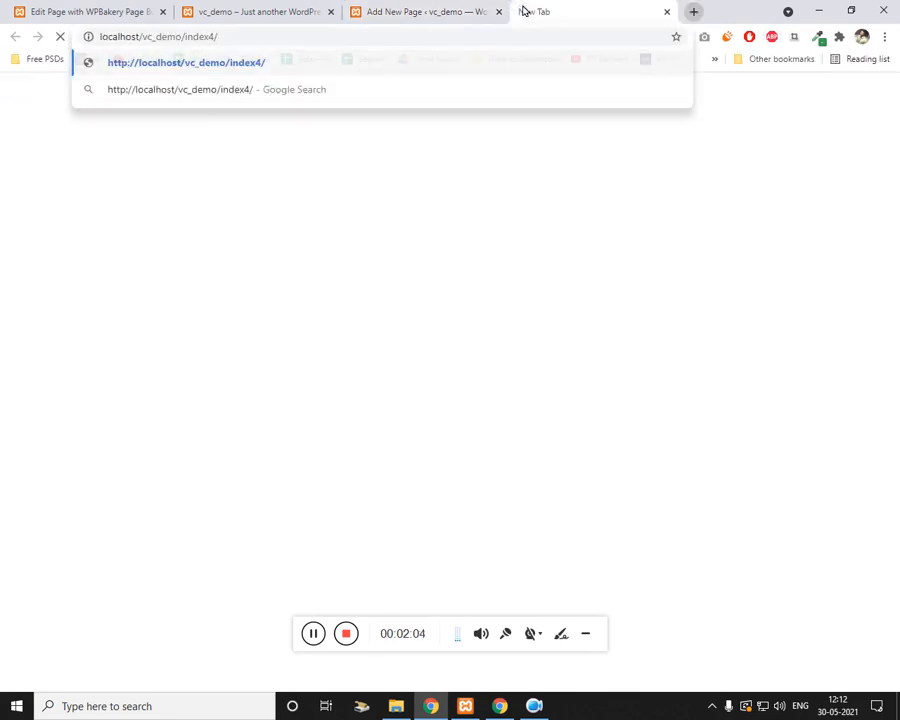
key("Return")
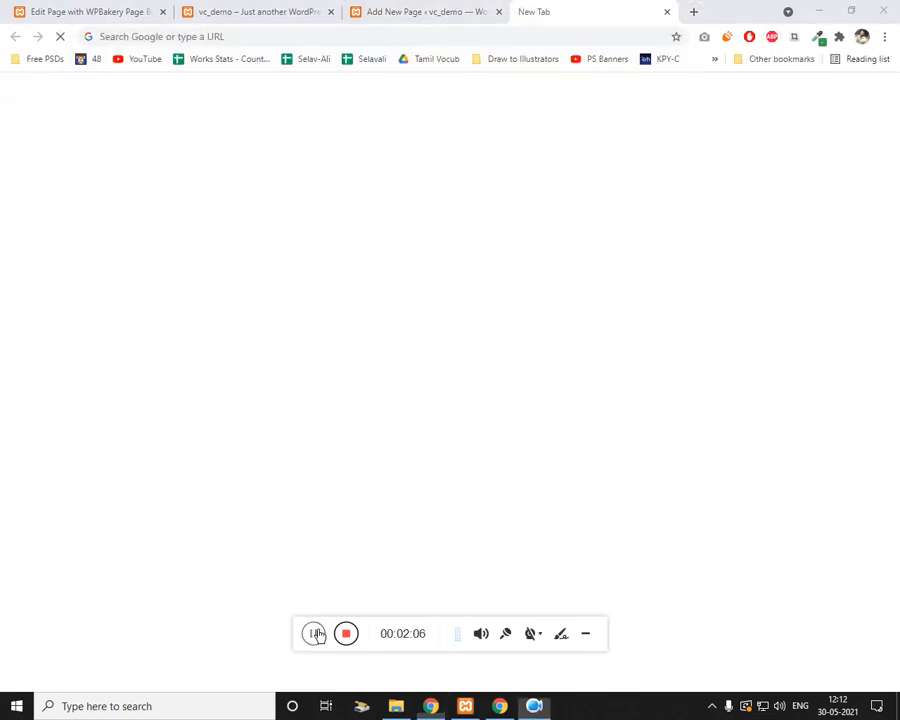
left_click(313, 633)
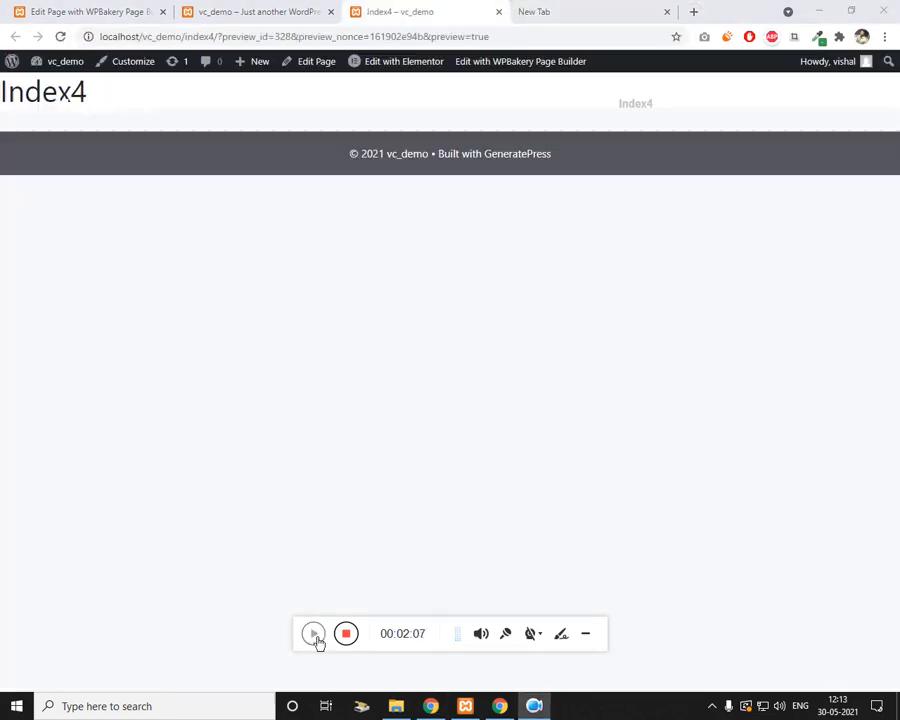
left_click(313, 633)
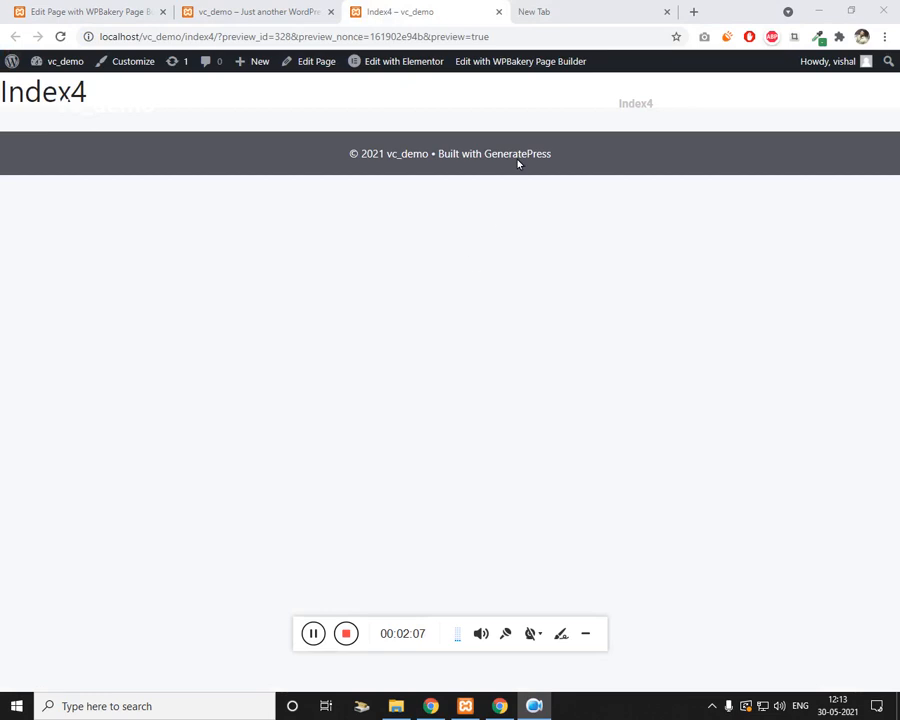
left_click(562, 63)
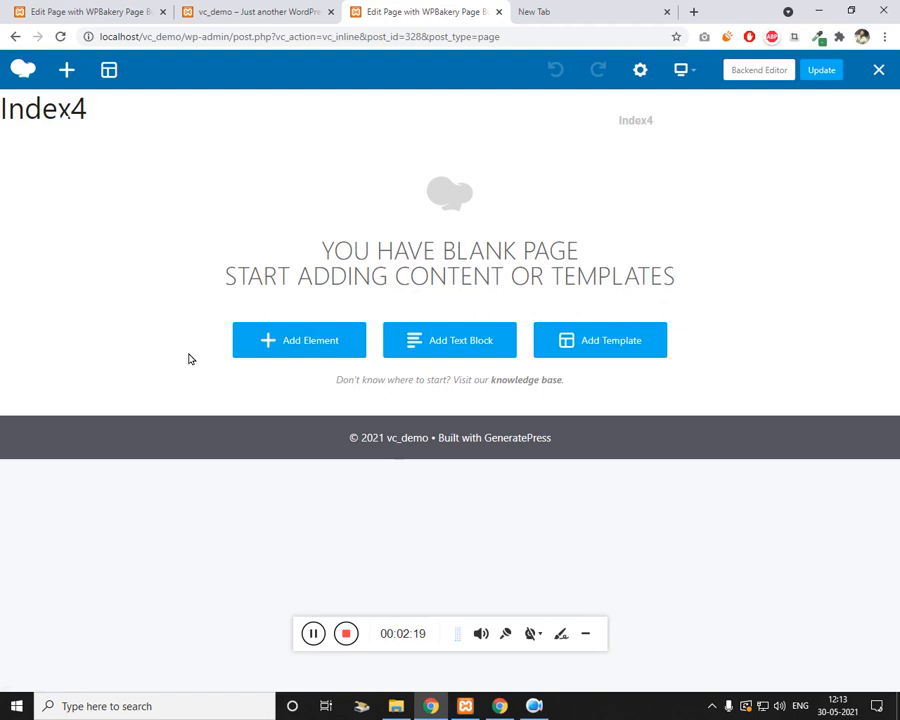
Step: Add a Row to the empty Index4 page and insert a Custom Heading found by searching 'head'
left_click(285, 347)
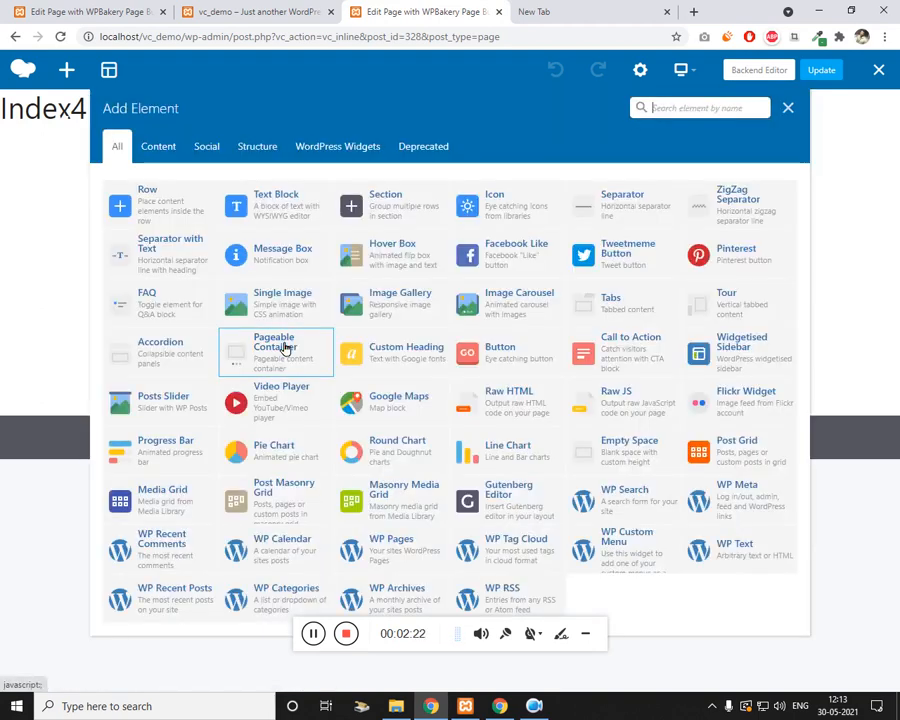
left_click(170, 194)
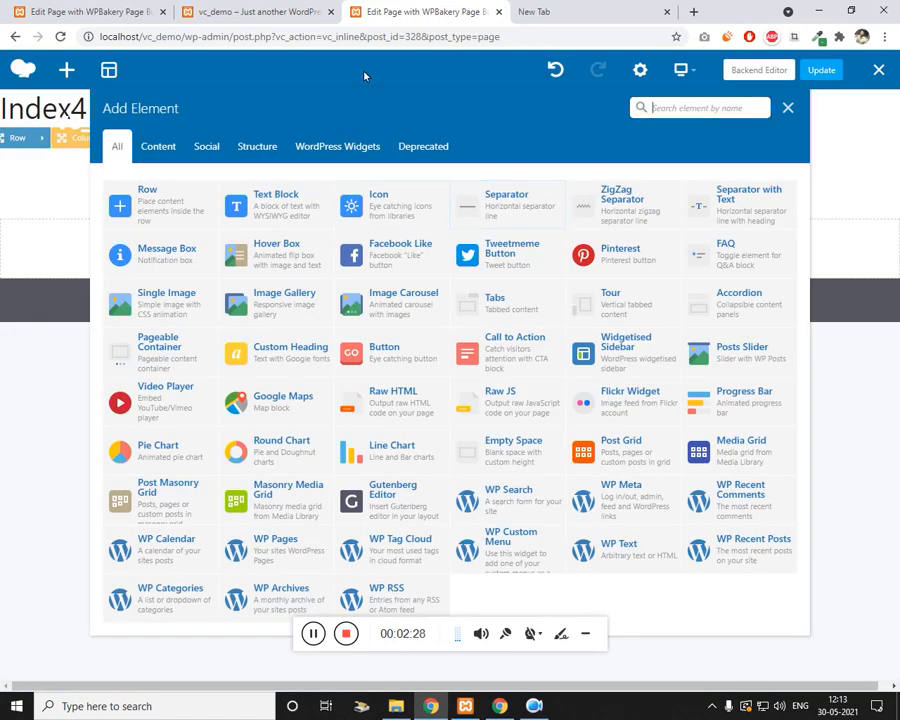
left_click(302, 8)
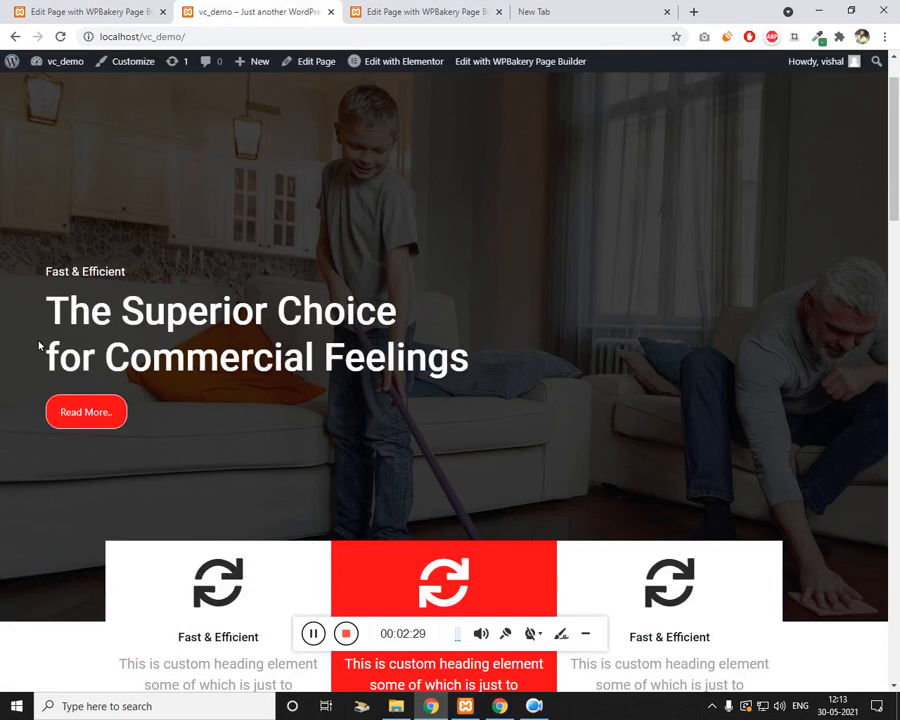
left_click(442, 10)
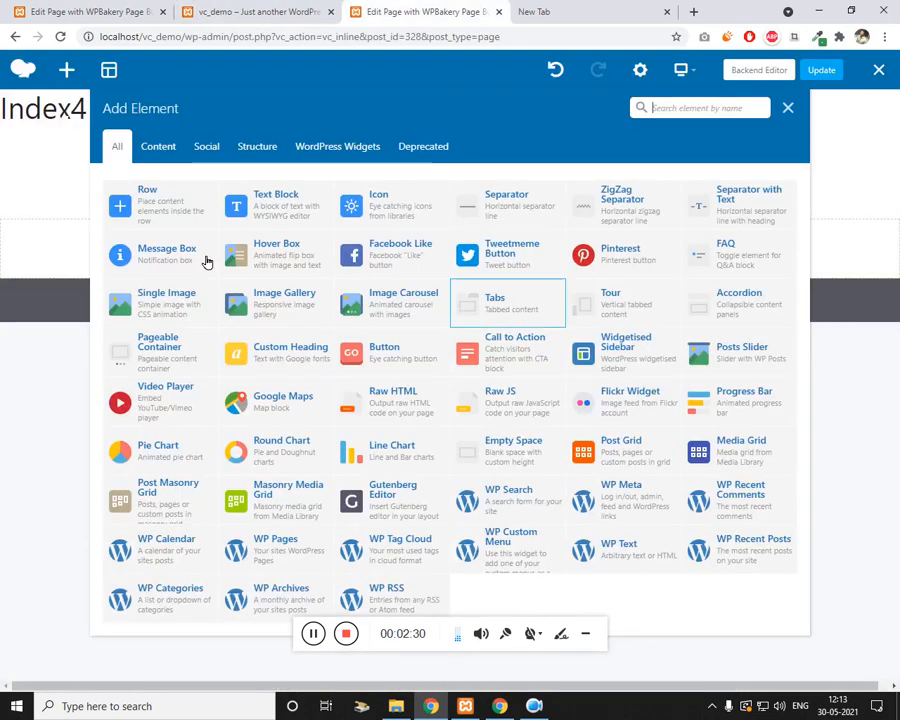
type("head")
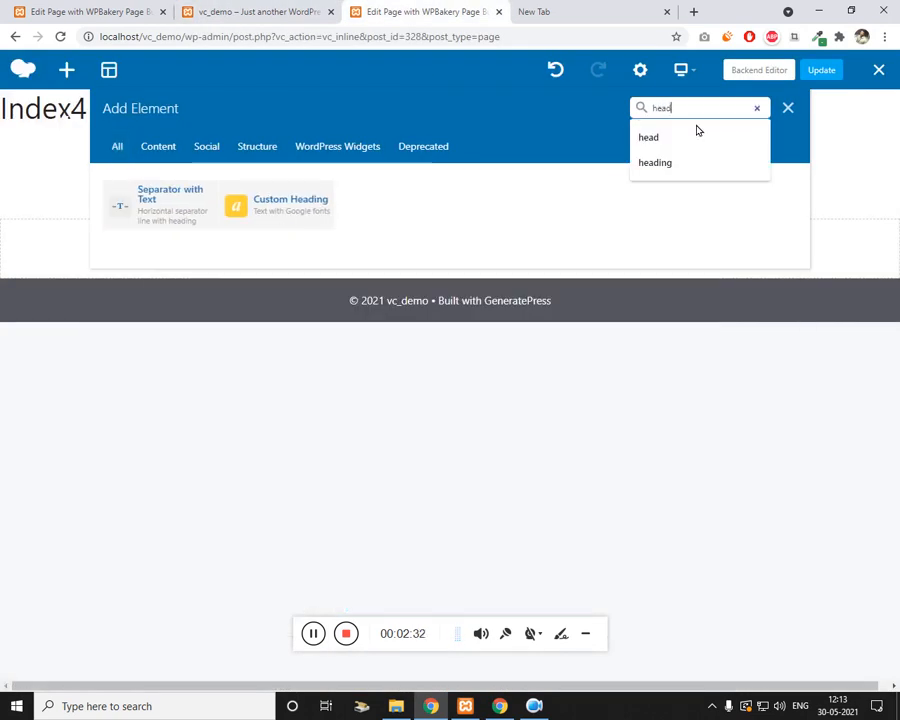
left_click(316, 208)
left_click(282, 13)
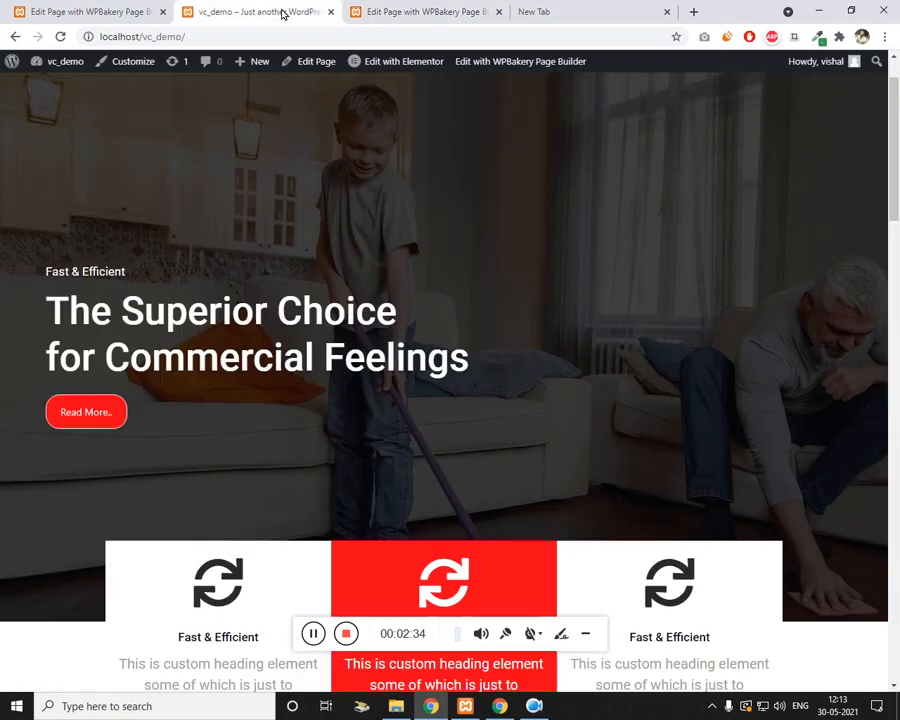
key("ctrl+Tab")
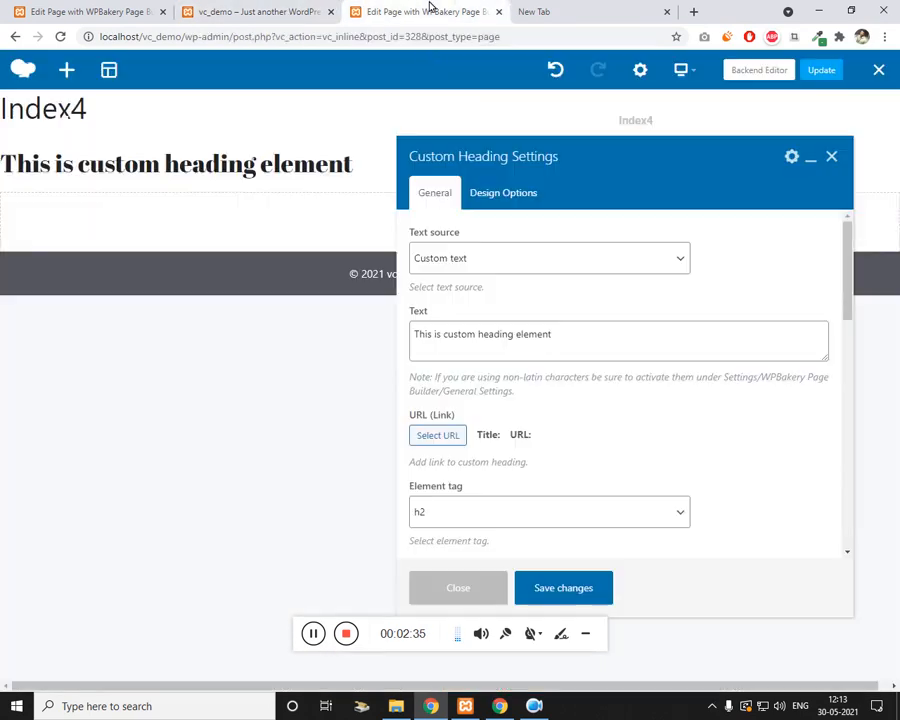
Step: Change the heading text to 'Fast & Efficient' and set its element tag to h6
left_click(501, 344)
key("ctrl+a")
type("Fa")
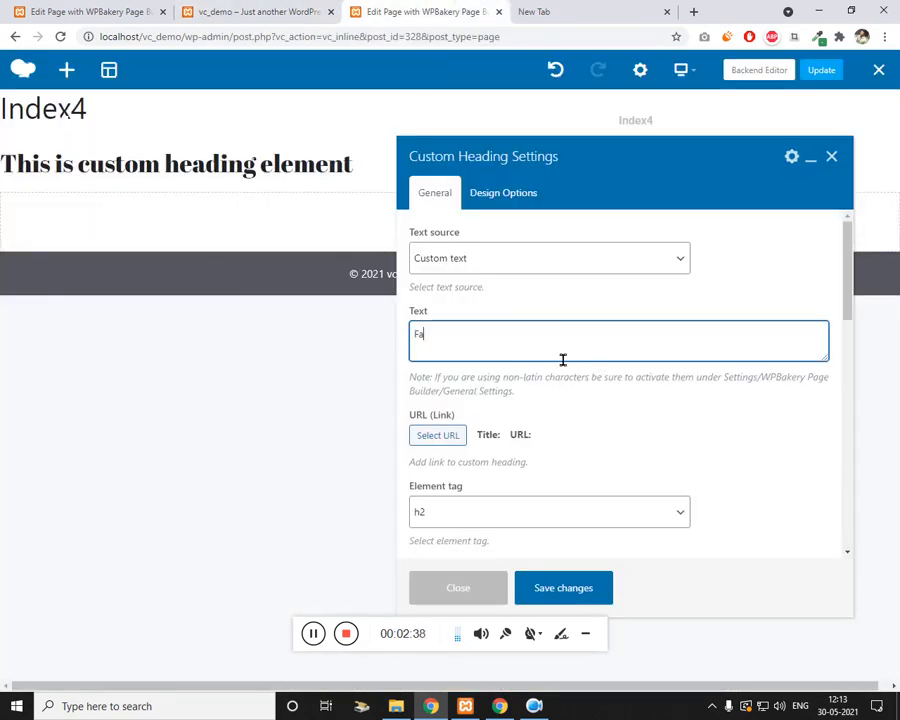
type("st & Efficient")
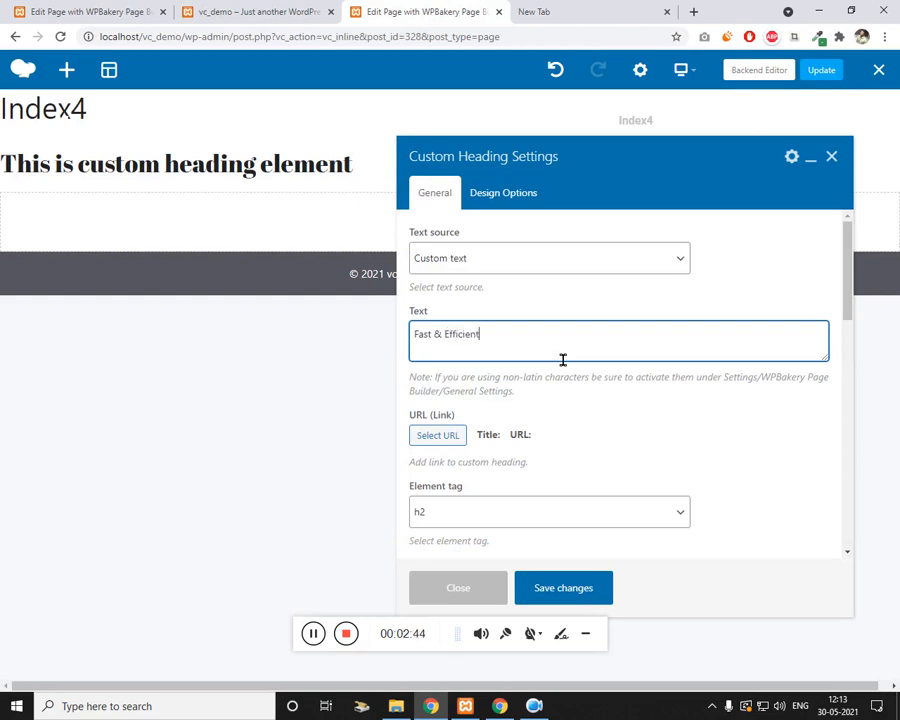
key("ctrl+a")
scroll(586, 352, "down", 2)
left_click(440, 296)
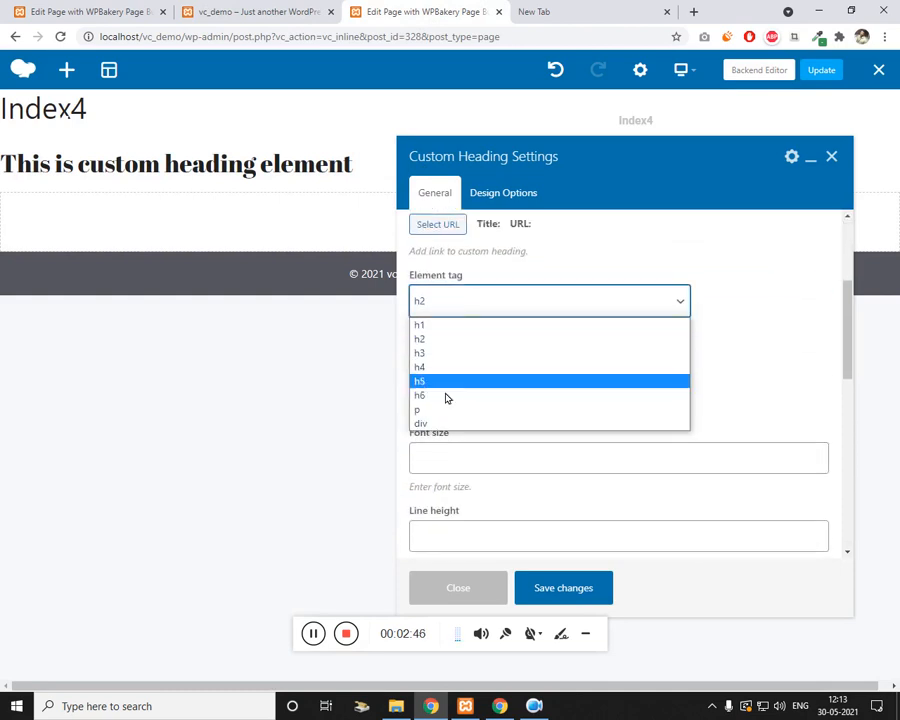
left_click(444, 398)
scroll(528, 378, "down", 3)
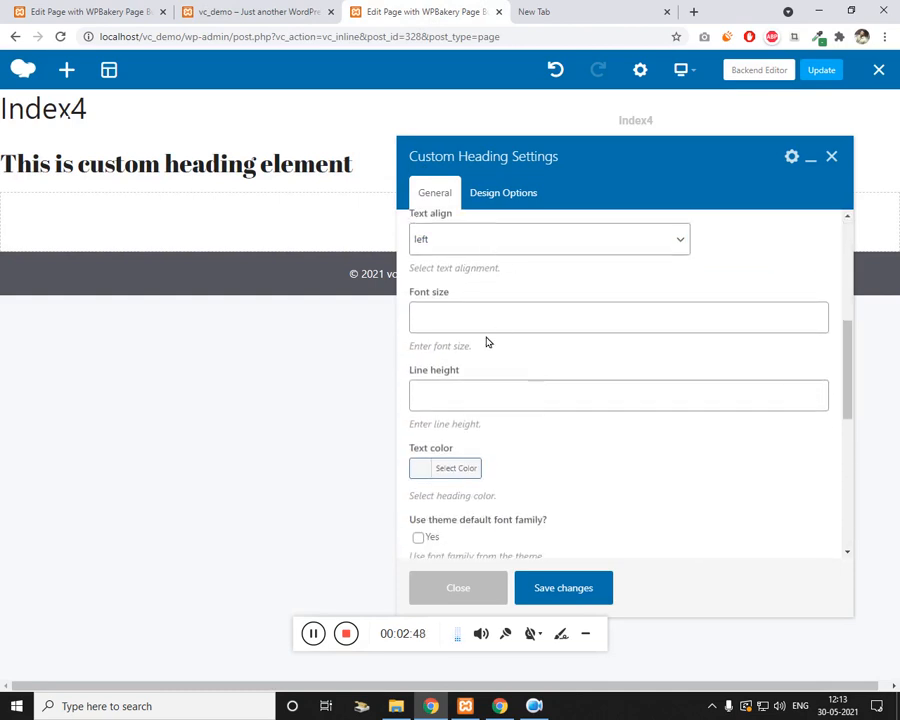
scroll(482, 406, "down", 5)
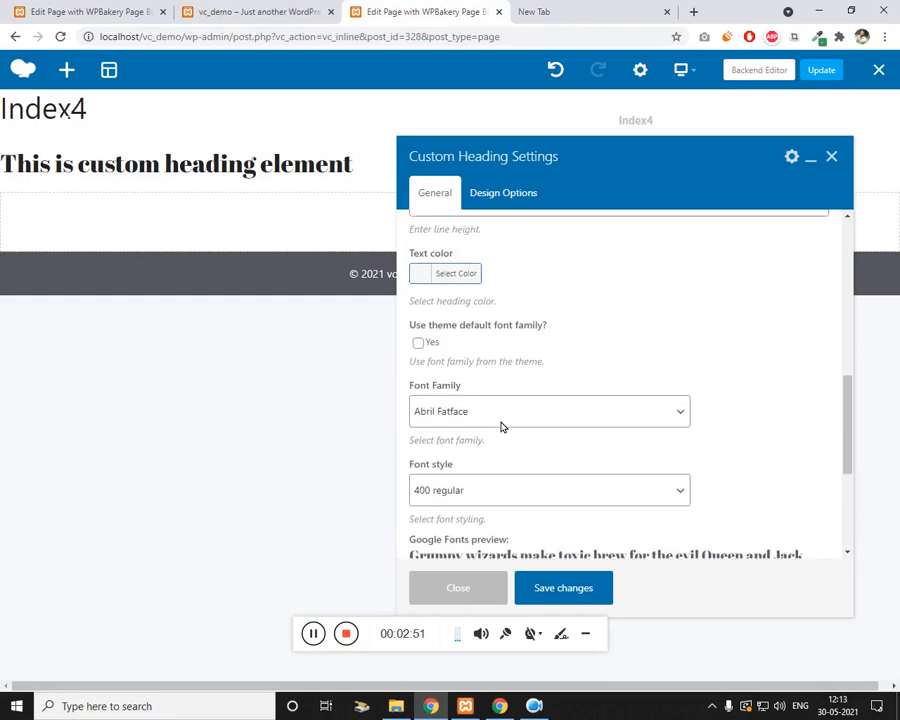
scroll(452, 370, "up", 1)
Step: Make the heading white (#ffffff) in the Roboto font, then save and close the settings
left_click(432, 333)
left_click_drag(444, 418, 415, 357)
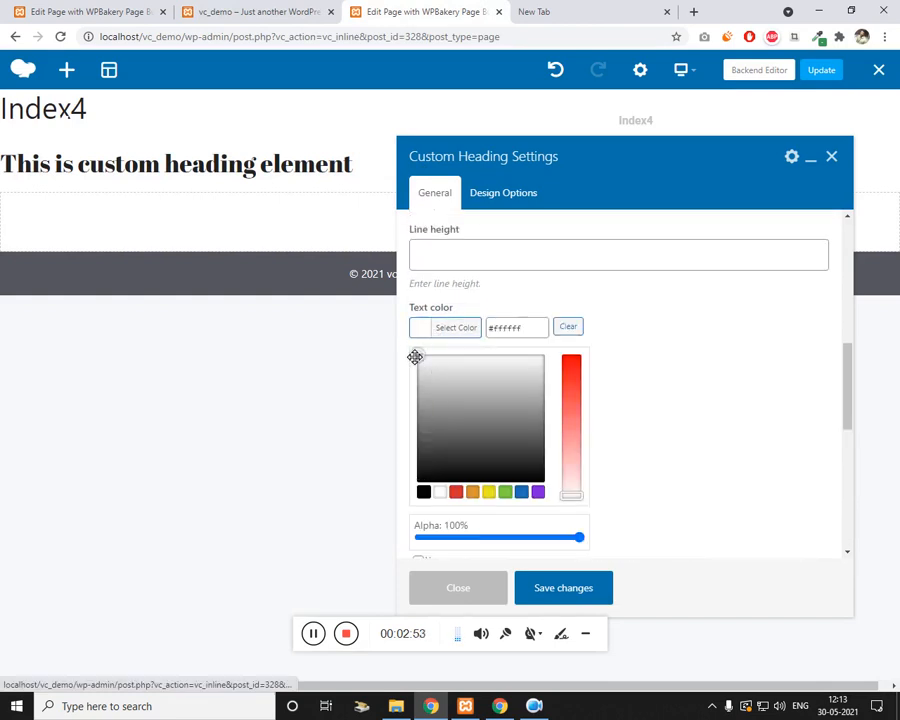
left_click(761, 452)
scroll(740, 450, "down", 3)
left_click(484, 331)
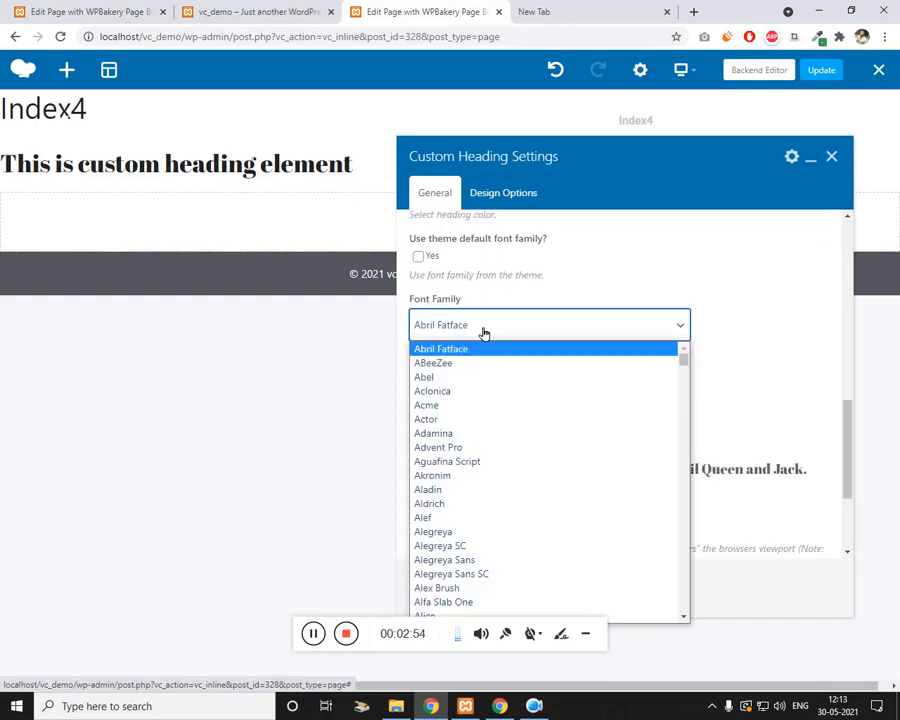
type("ro")
key("Return")
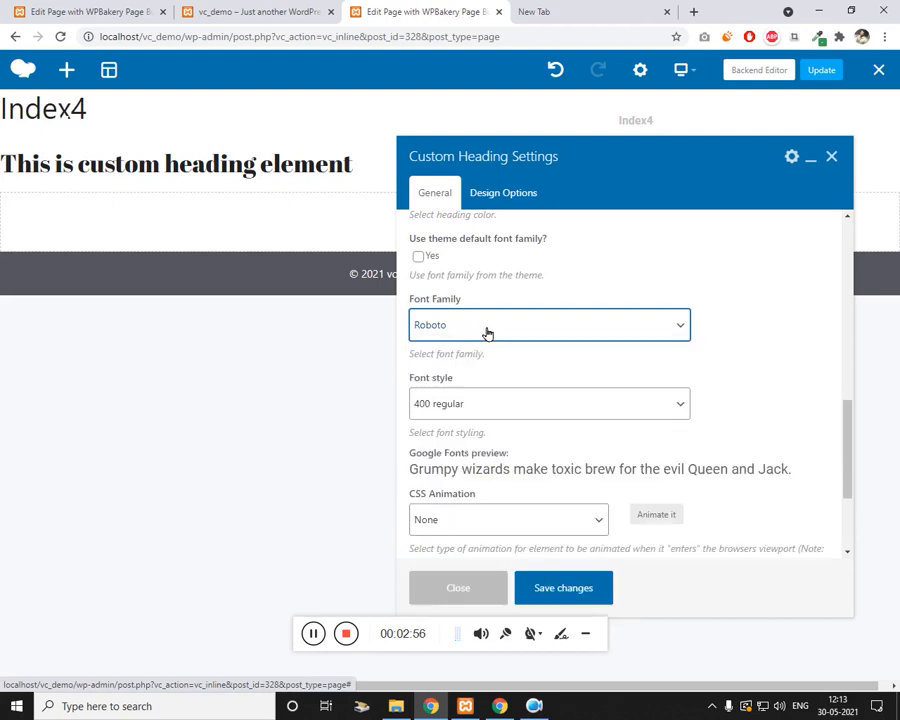
scroll(492, 450, "down", 1)
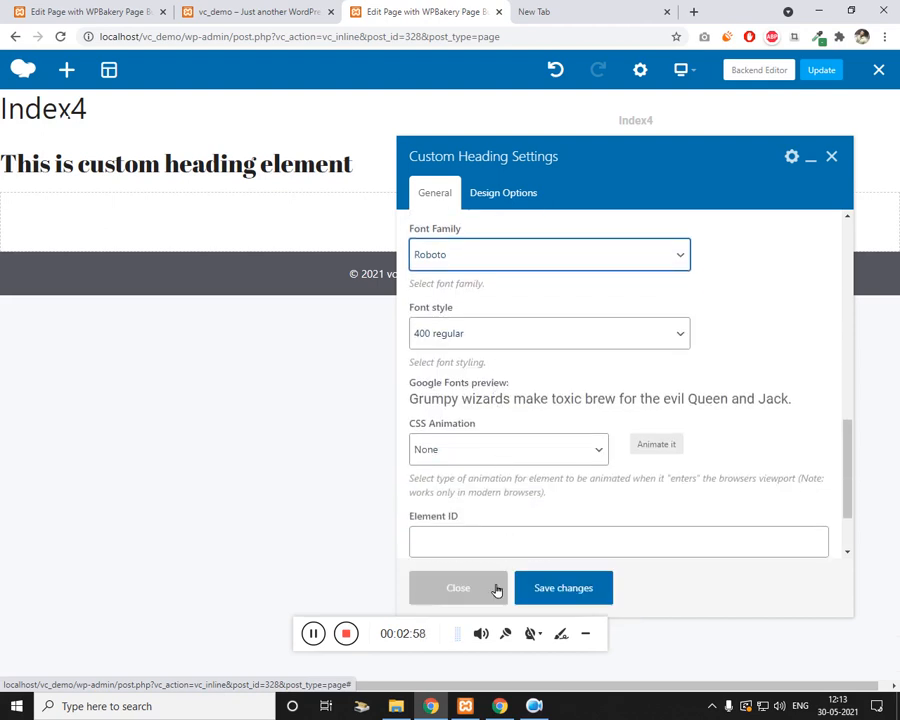
left_click(569, 585)
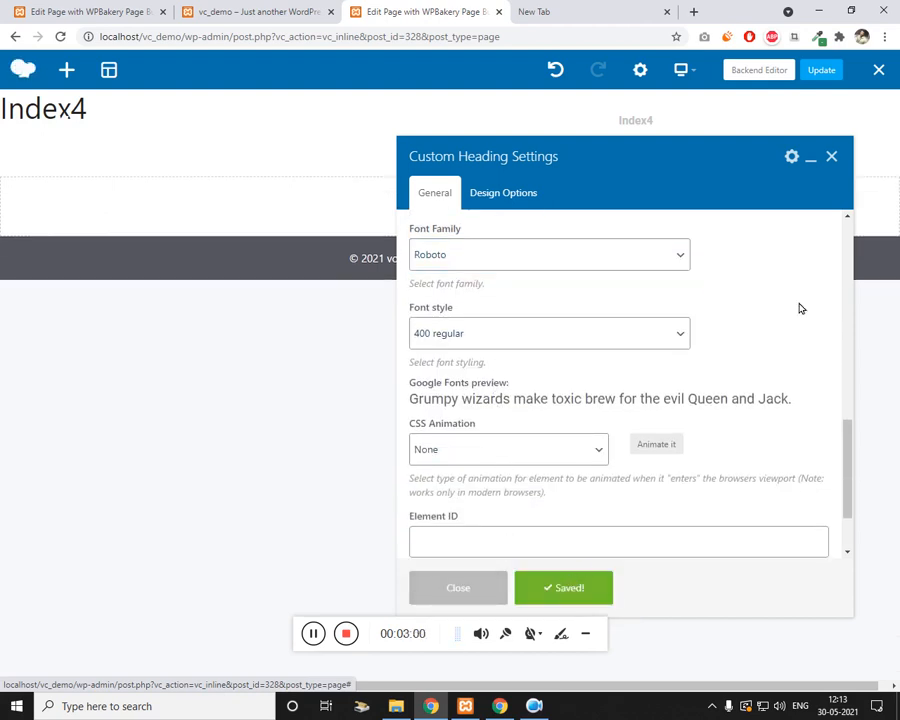
left_click(831, 158)
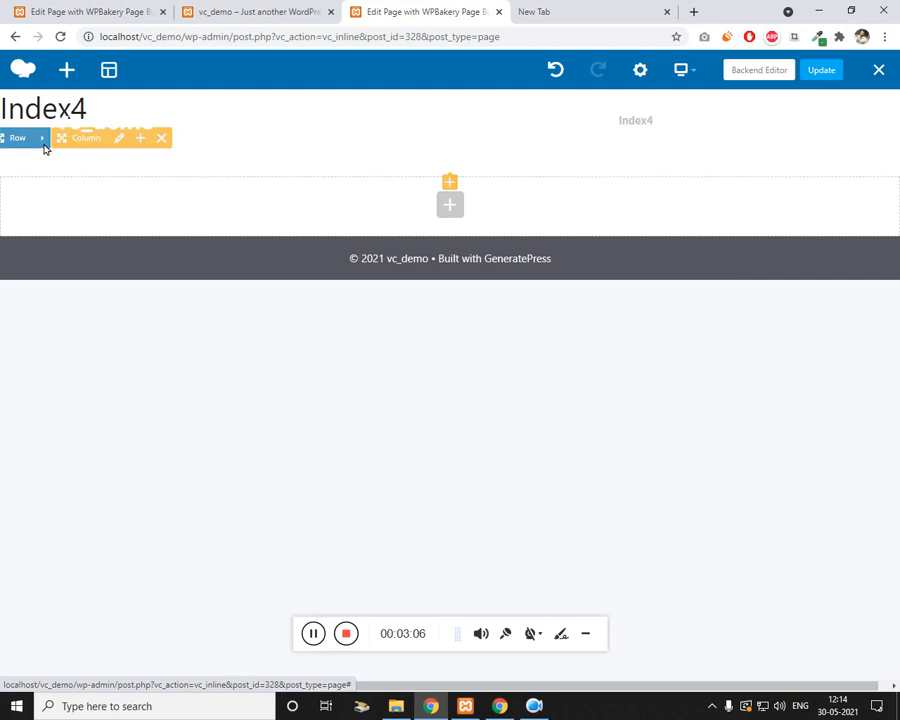
Step: Add a new Custom Heading to the empty column by searching 'head'
left_click(456, 182)
left_click(694, 112)
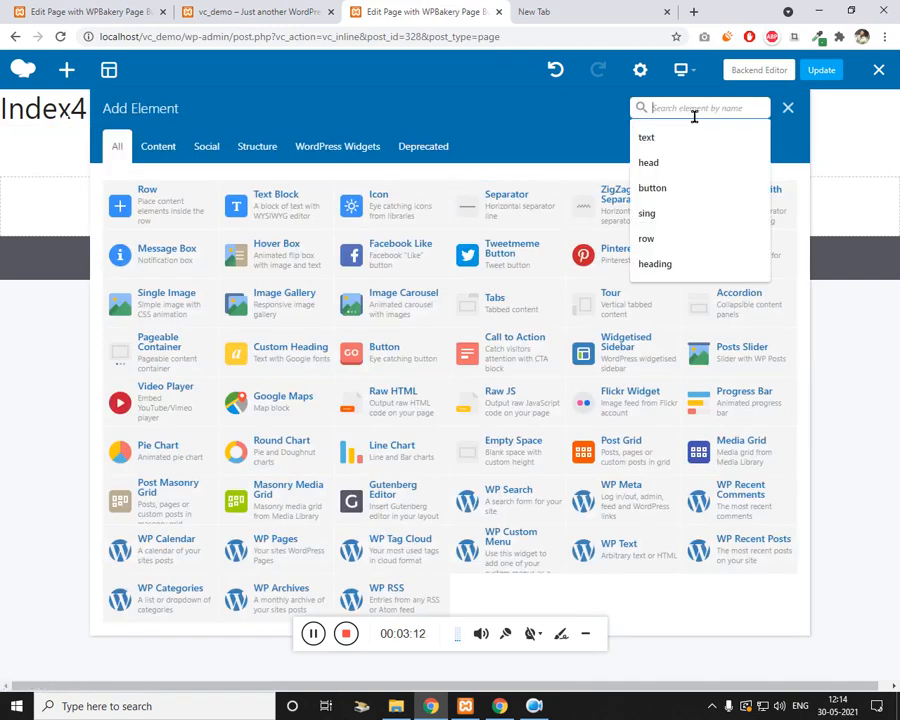
type("heading")
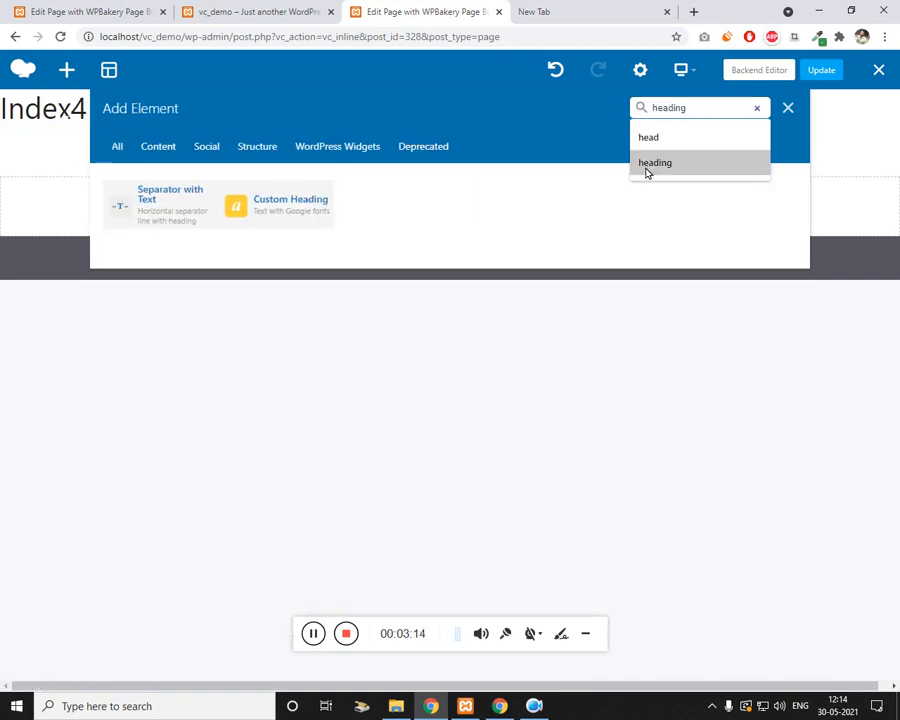
left_click(645, 165)
left_click(273, 212)
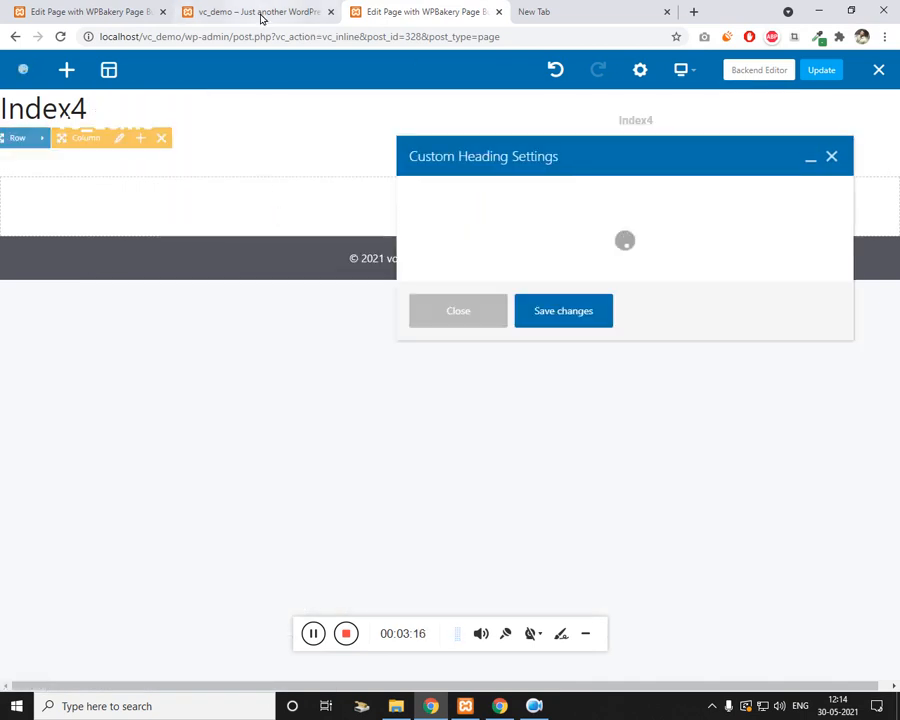
Step: Replace the heading text with the live site's two-line hero title, copied and pasted
left_click(259, 15)
left_click(440, 10)
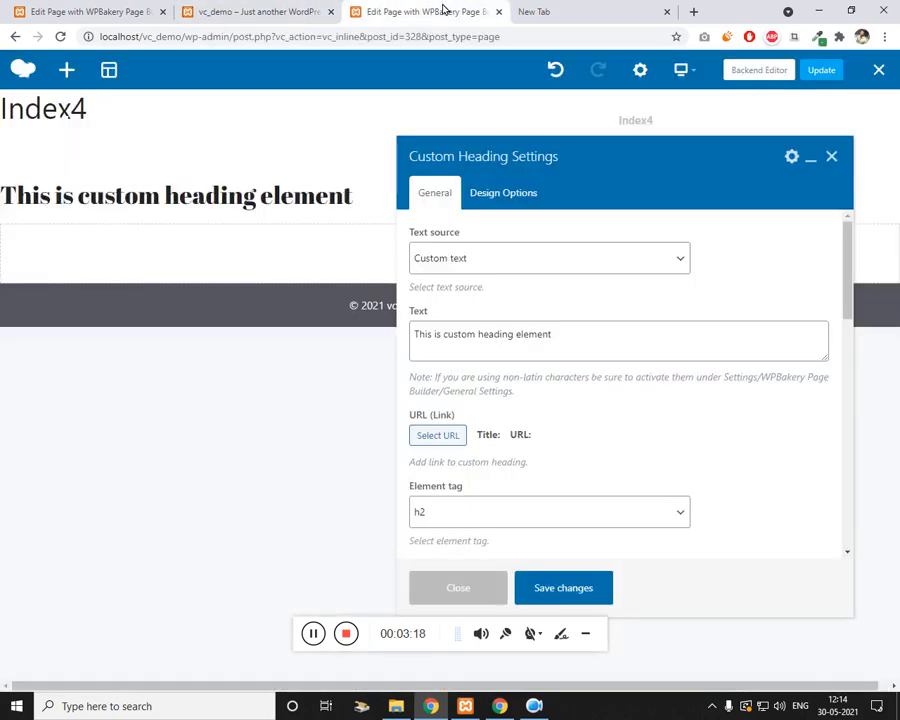
triple_click(510, 348)
type("The Superior Choice for")
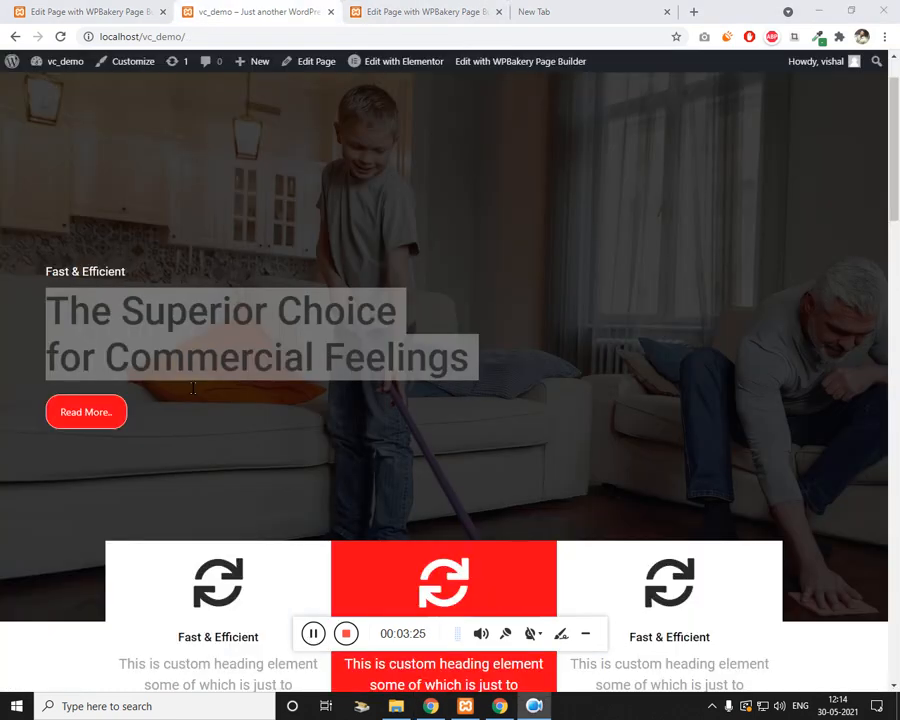
triple_click(226, 353)
left_click_drag(225, 354, 141, 327)
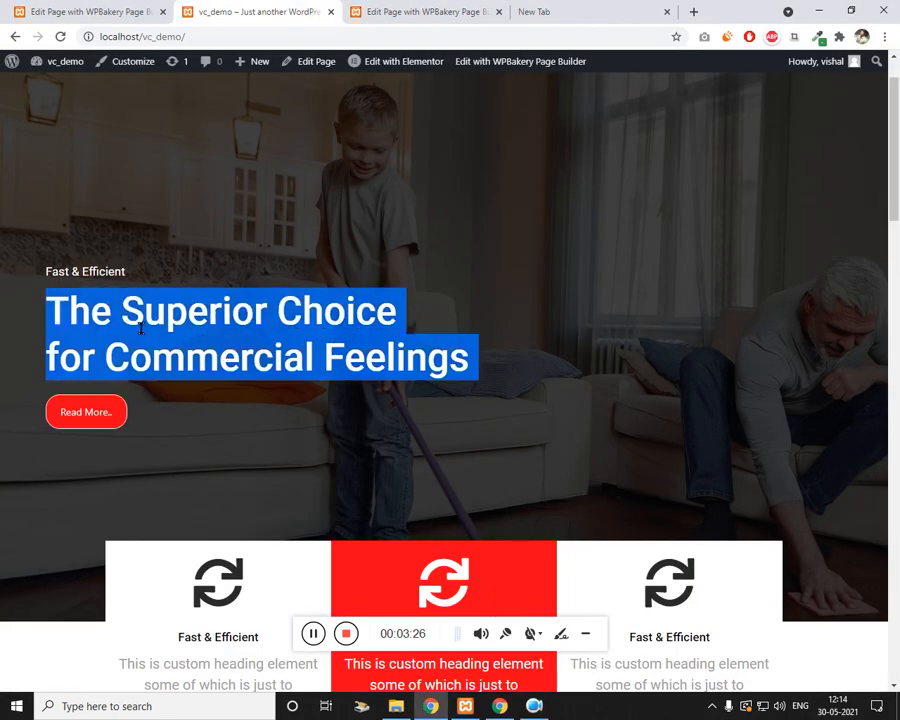
key("ctrl+c")
left_click(440, 9)
key("ctrl+a")
key("ctrl+v")
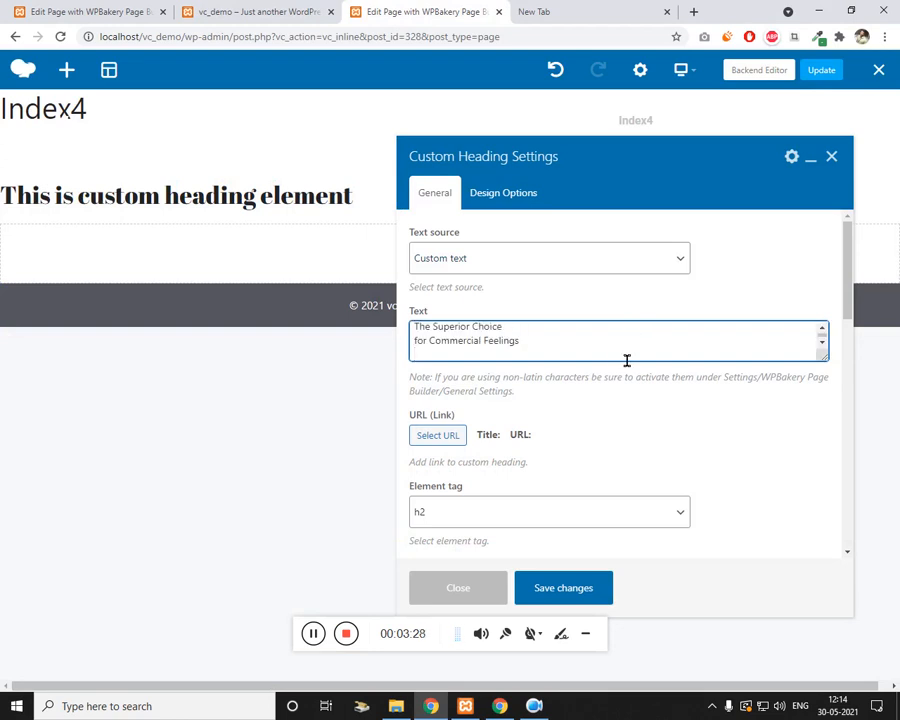
key("Up")
key("Up")
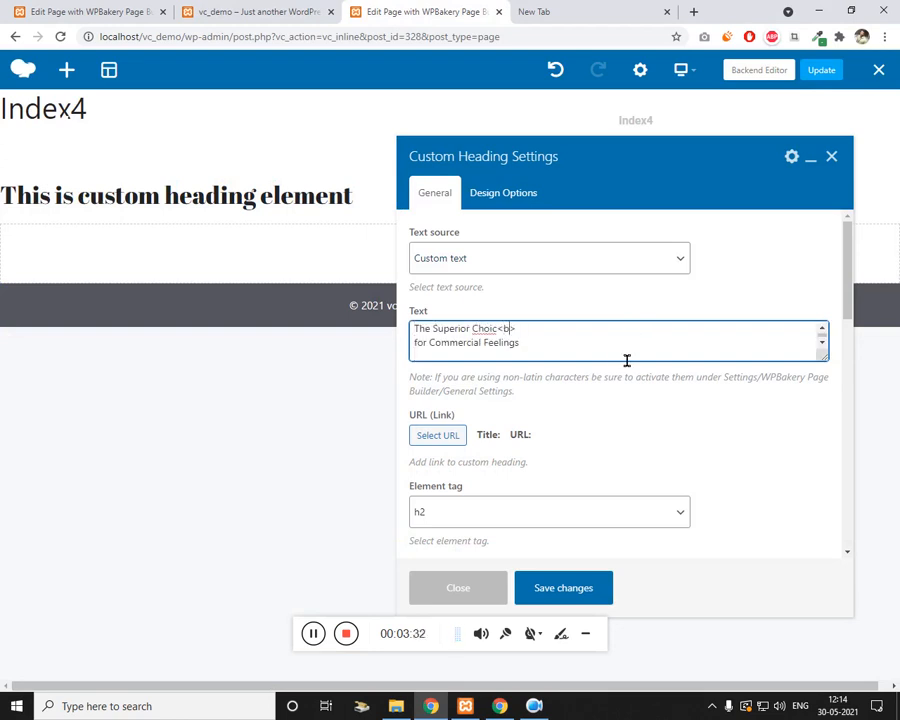
Step: Set the heading to h1, font size 55, and near-white colour #f7f7f7
scroll(626, 362, "down", 5)
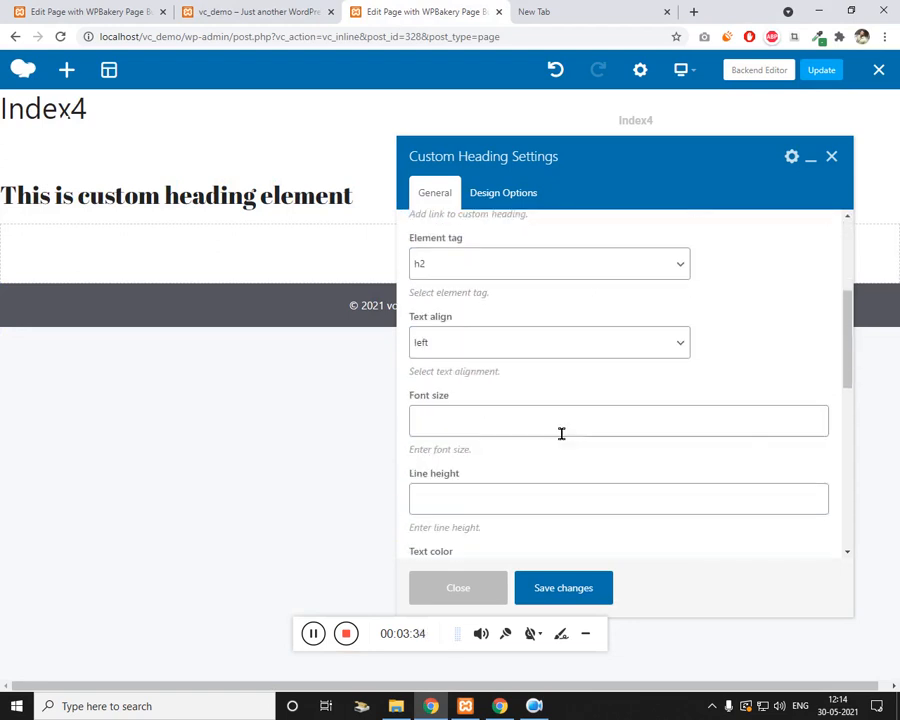
scroll(500, 380, "up", 1)
left_click(479, 310)
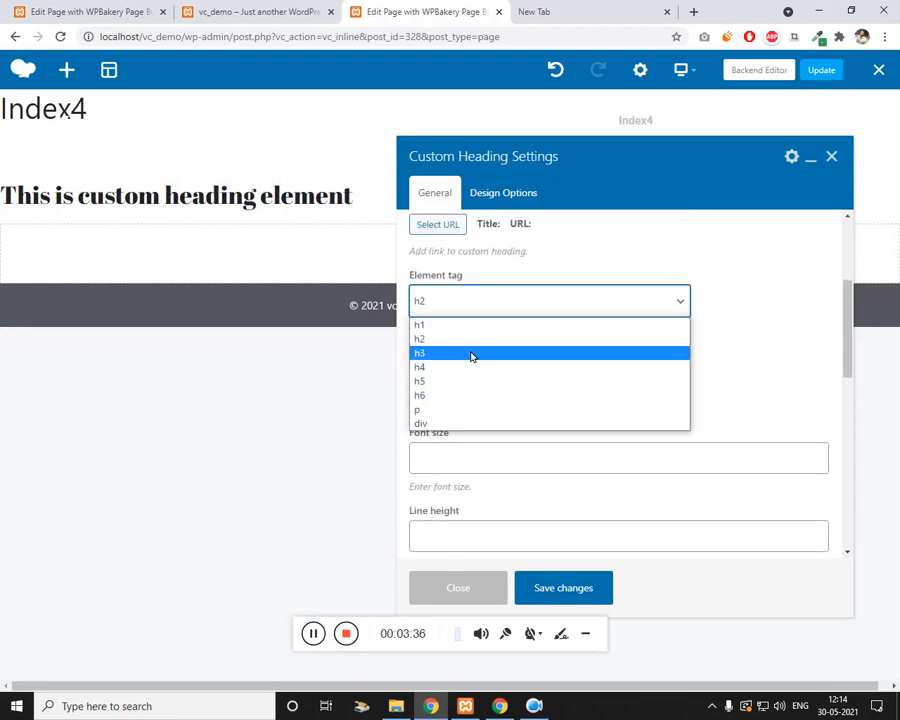
left_click(440, 325)
scroll(496, 432, "down", 1)
left_click(519, 390)
type("55")
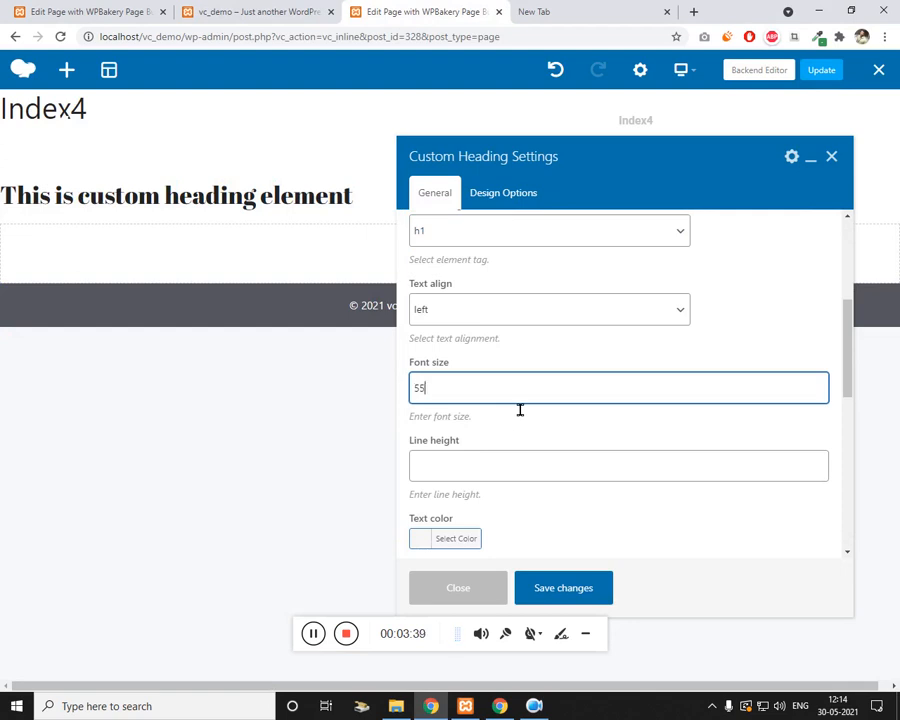
scroll(522, 414, "down", 3)
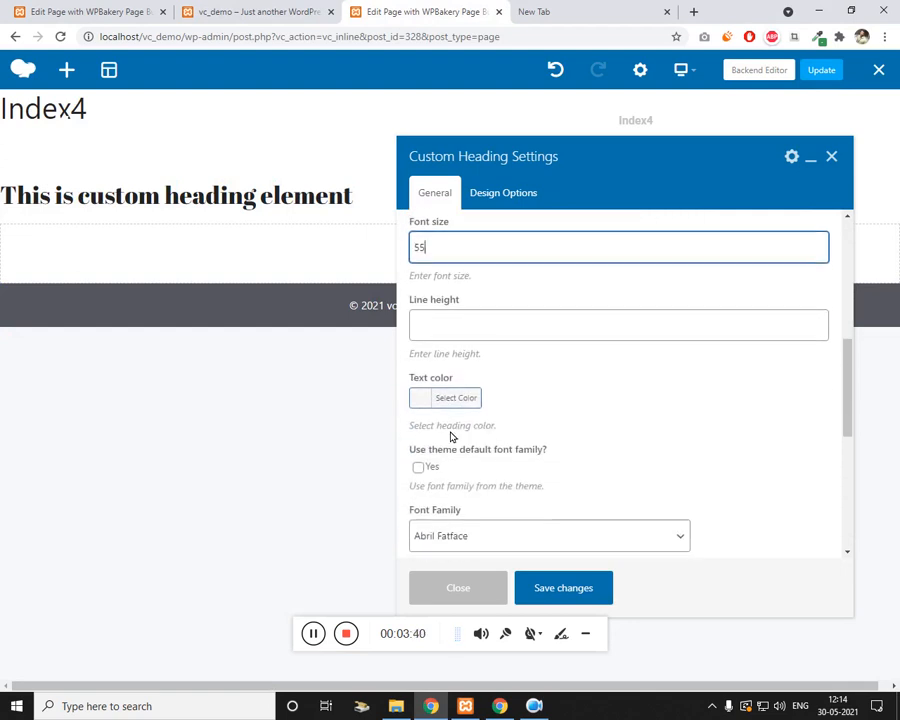
left_click(443, 396)
left_click(420, 432)
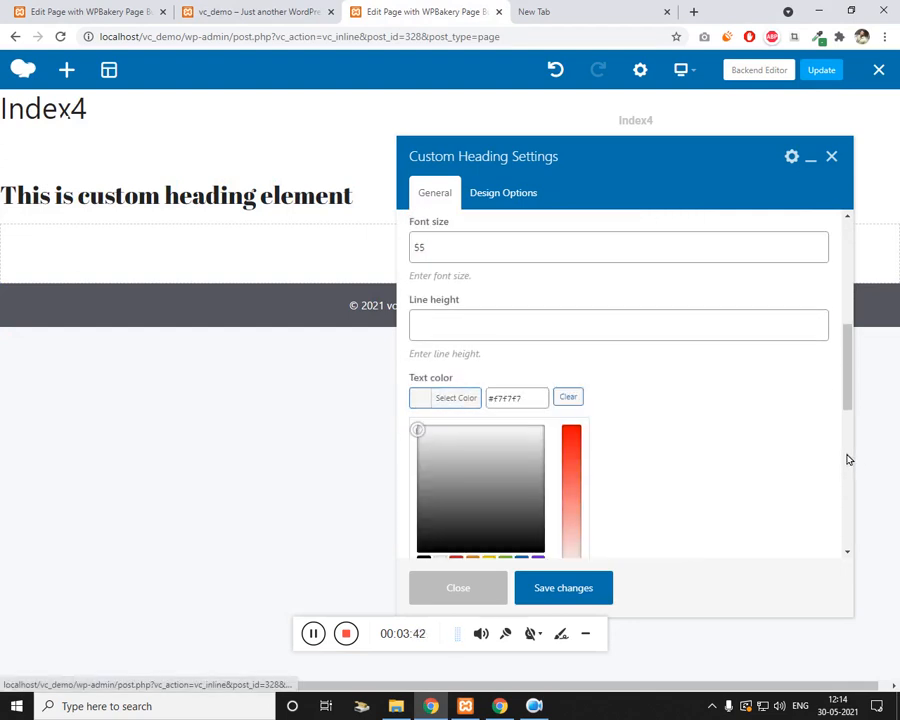
left_click(613, 468)
scroll(444, 381, "down", 3)
Step: Set the heading font to Roboto 500 bold regular, then save and close
left_click(503, 318)
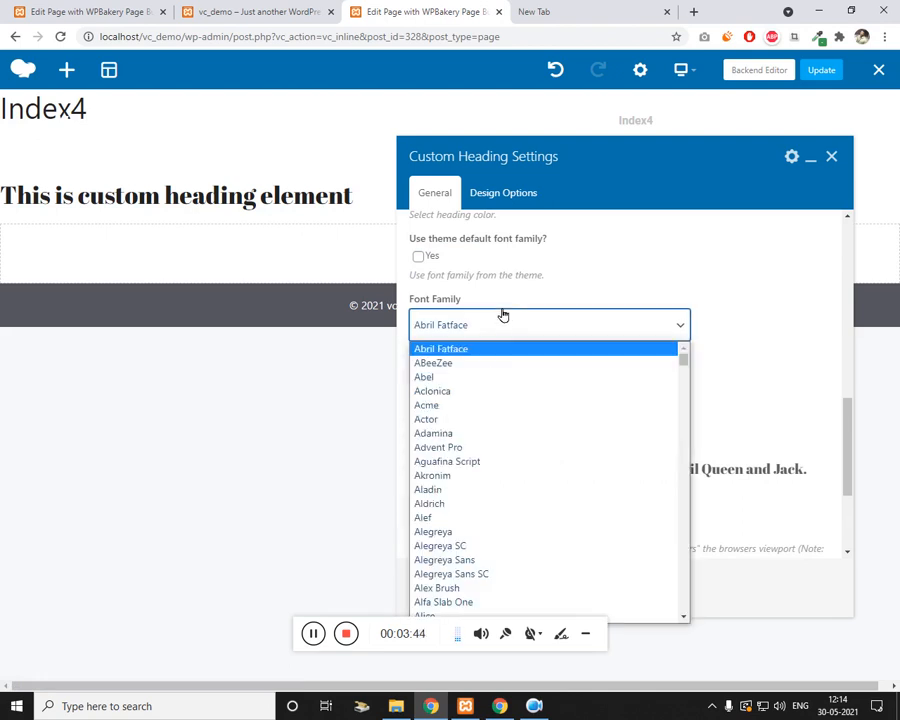
key("r")
key("r")
key("o")
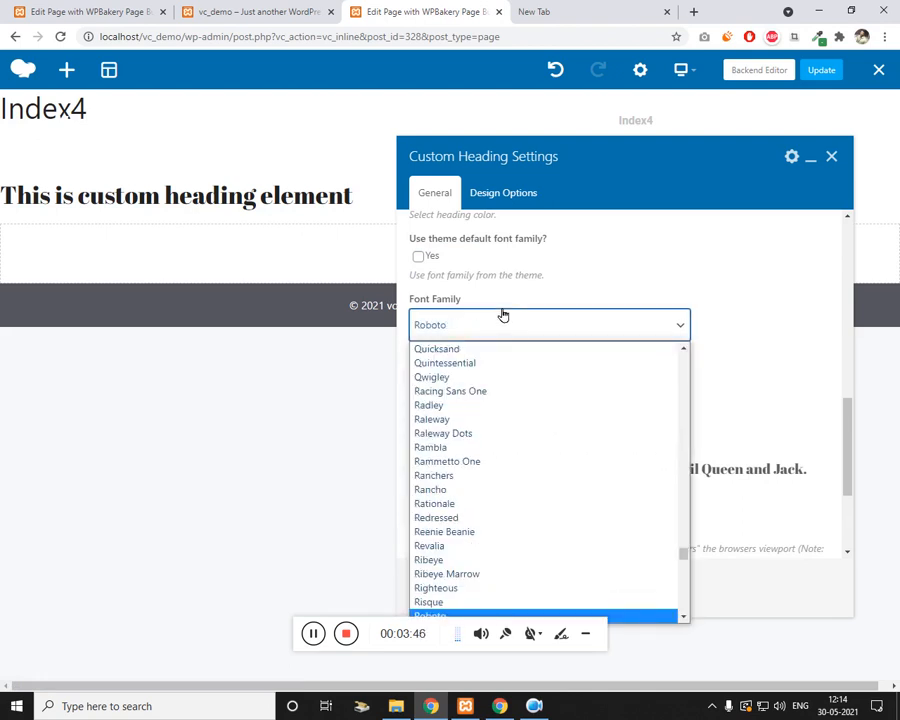
key("Return")
left_click(494, 392)
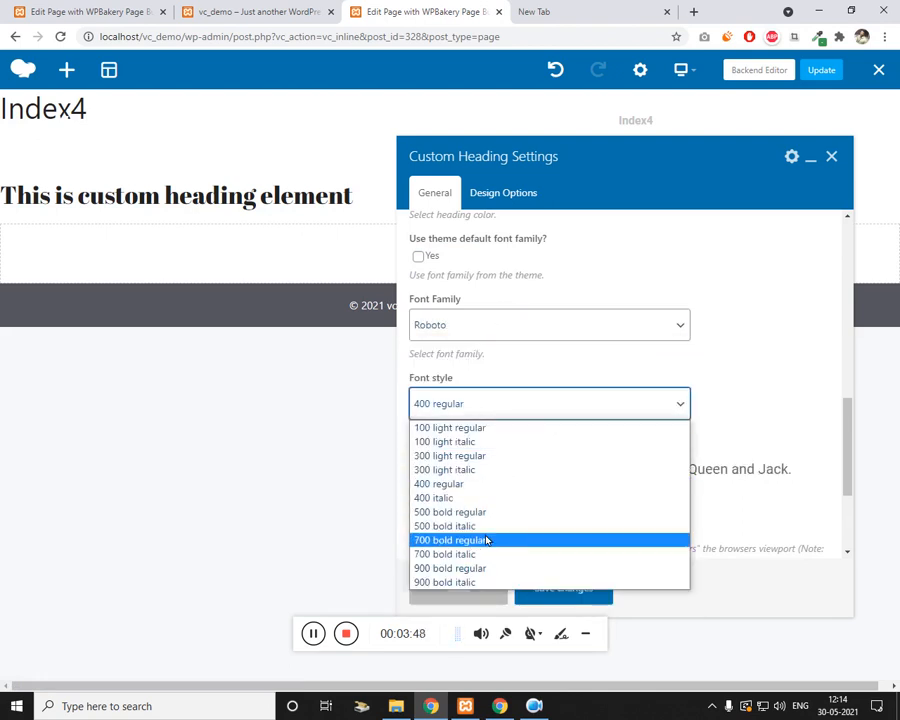
left_click(550, 507)
scroll(565, 515, "down", 2)
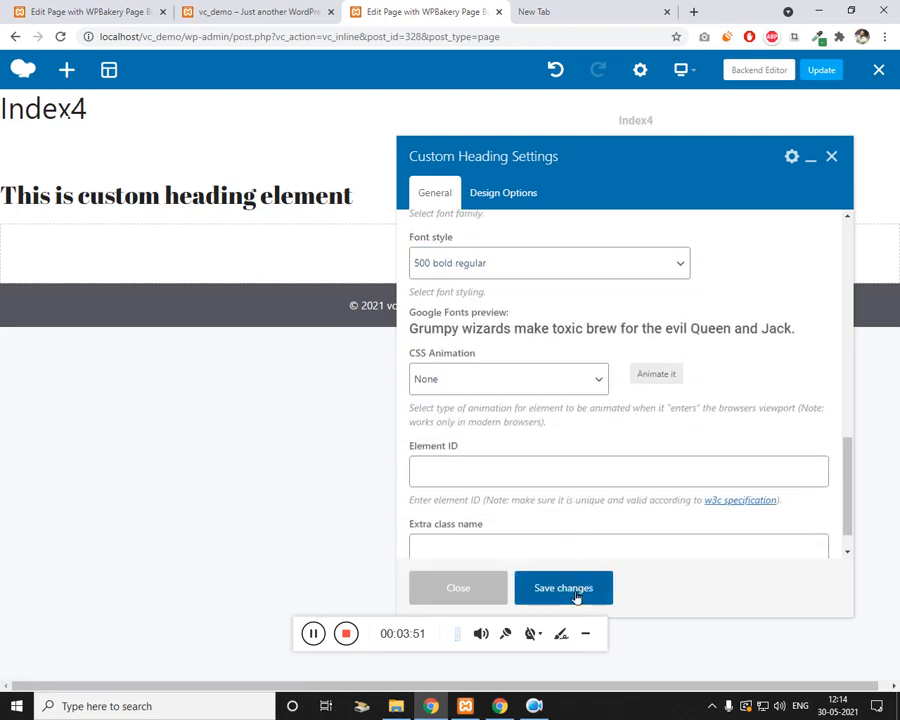
left_click(573, 582)
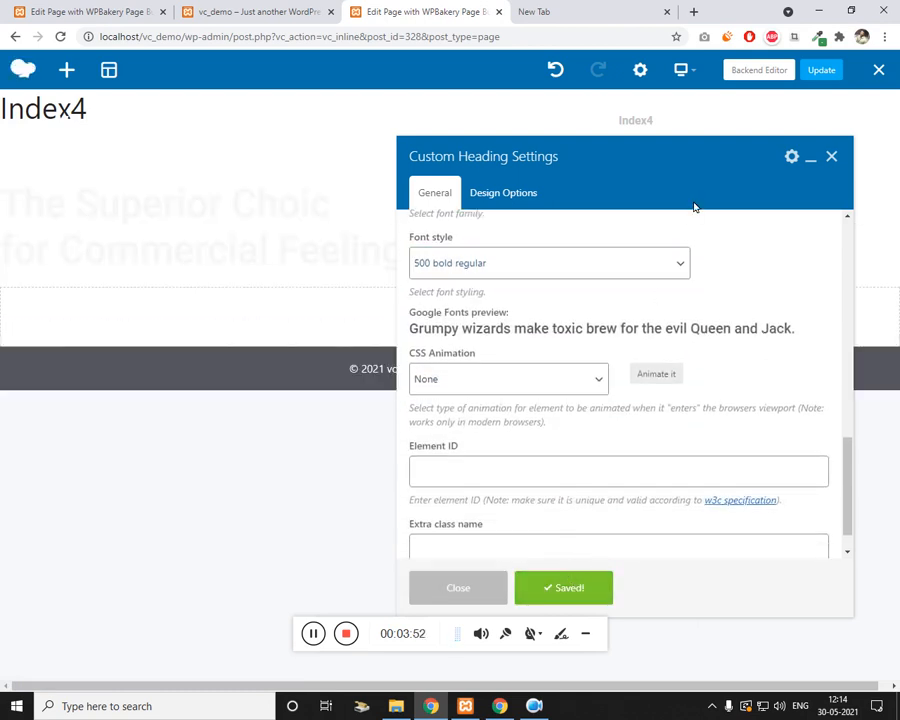
left_click(831, 157)
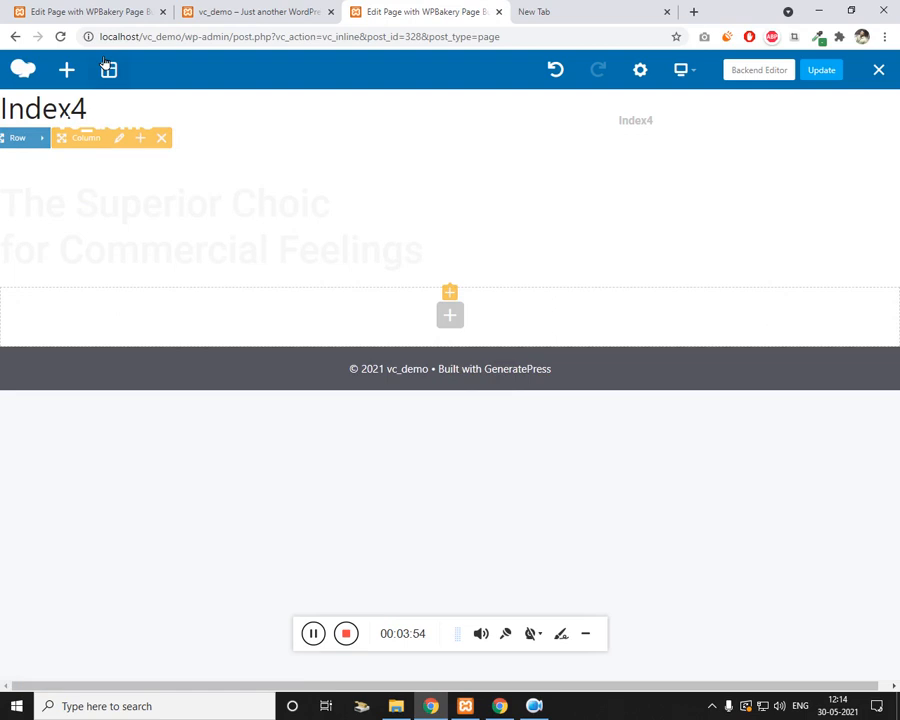
Step: Copy all custom CSS from the original page's settings into Index4's page settings and save it
left_click(214, 8)
left_click(68, 8)
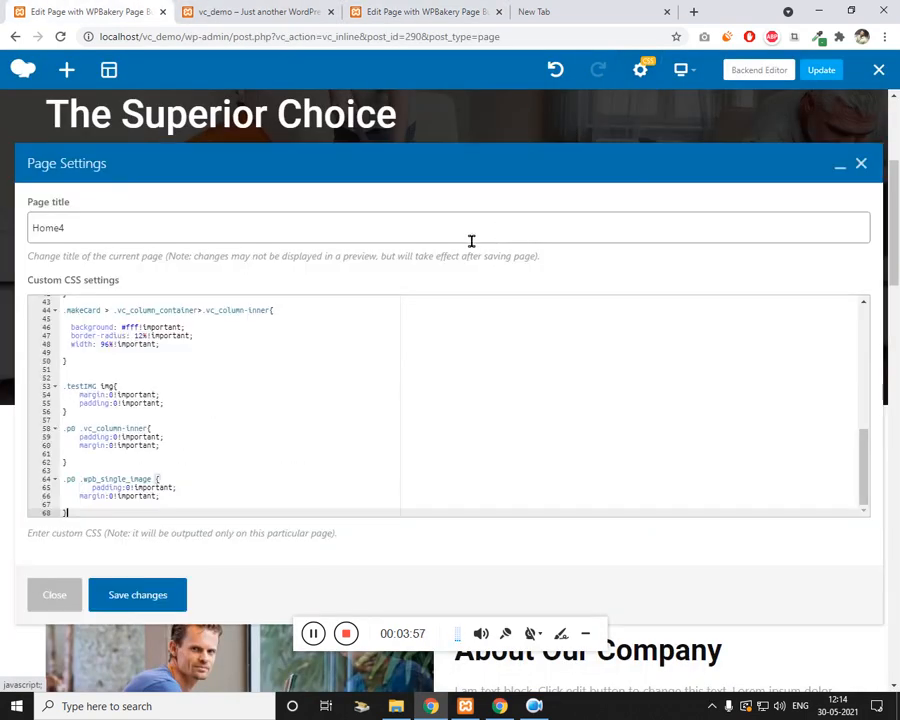
left_click(294, 402)
key("ctrl+a")
left_click(430, 10)
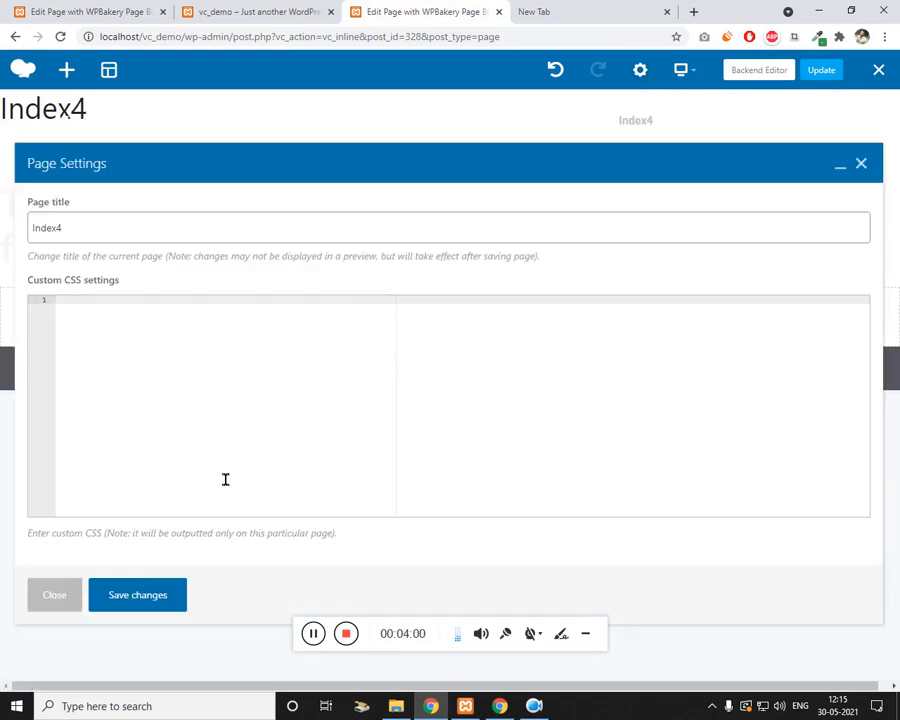
key("ctrl+v")
left_click(169, 594)
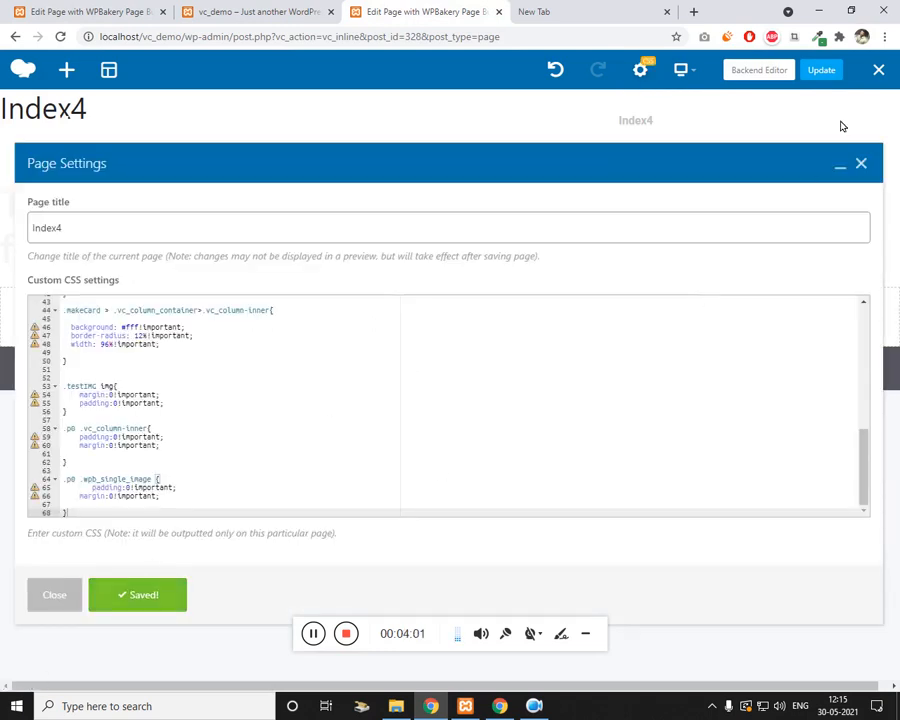
left_click(864, 167)
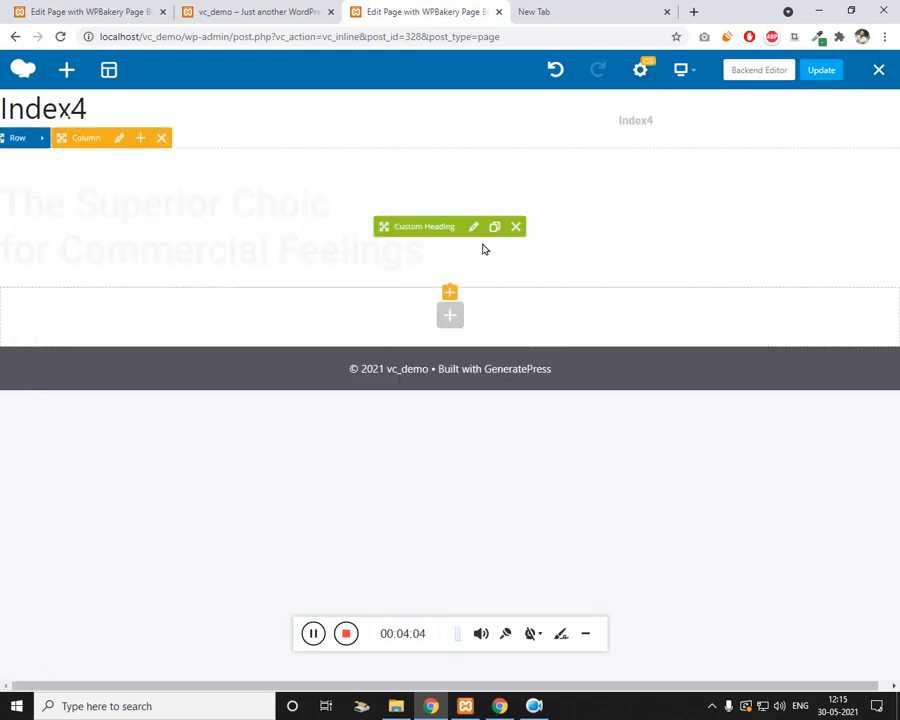
Step: Review the hero heading's settings and close them without changes
left_click(476, 228)
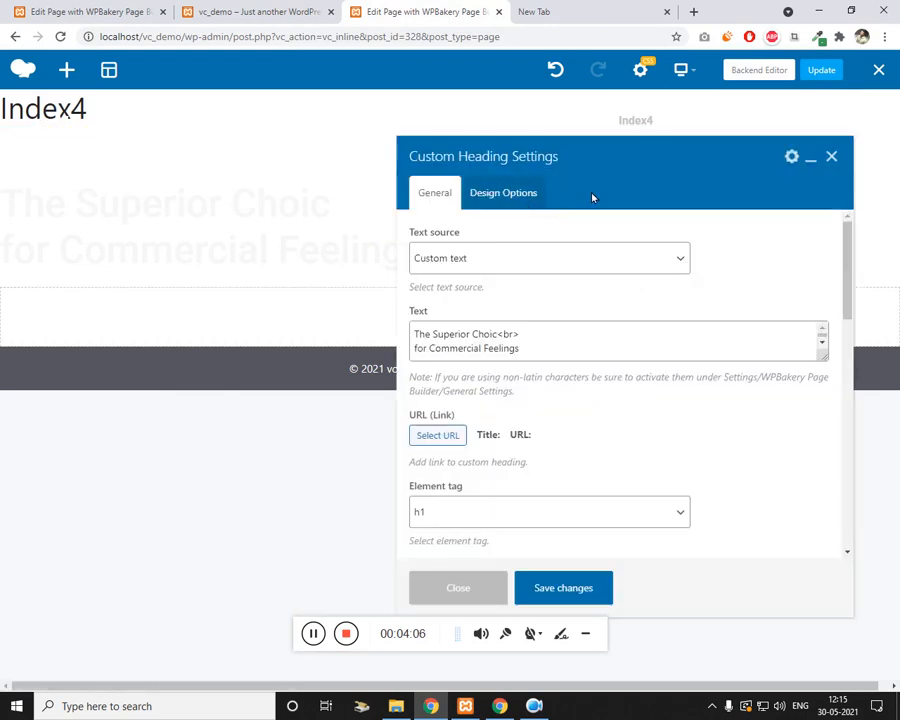
left_click(832, 159)
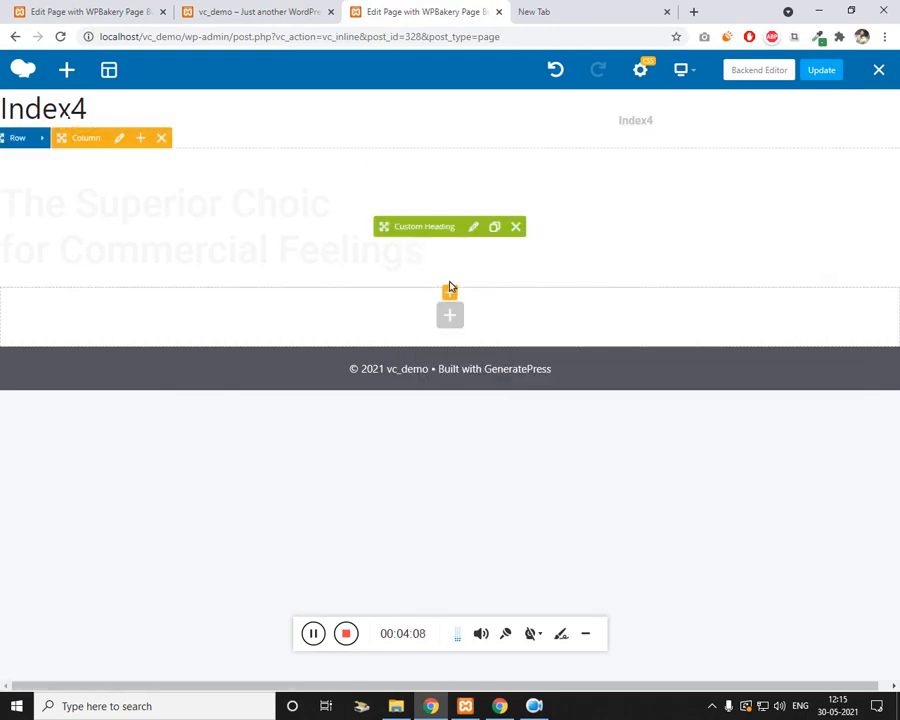
left_click(448, 312)
Step: Add a Button element below the heading and change its text to 'Read More'
type("button")
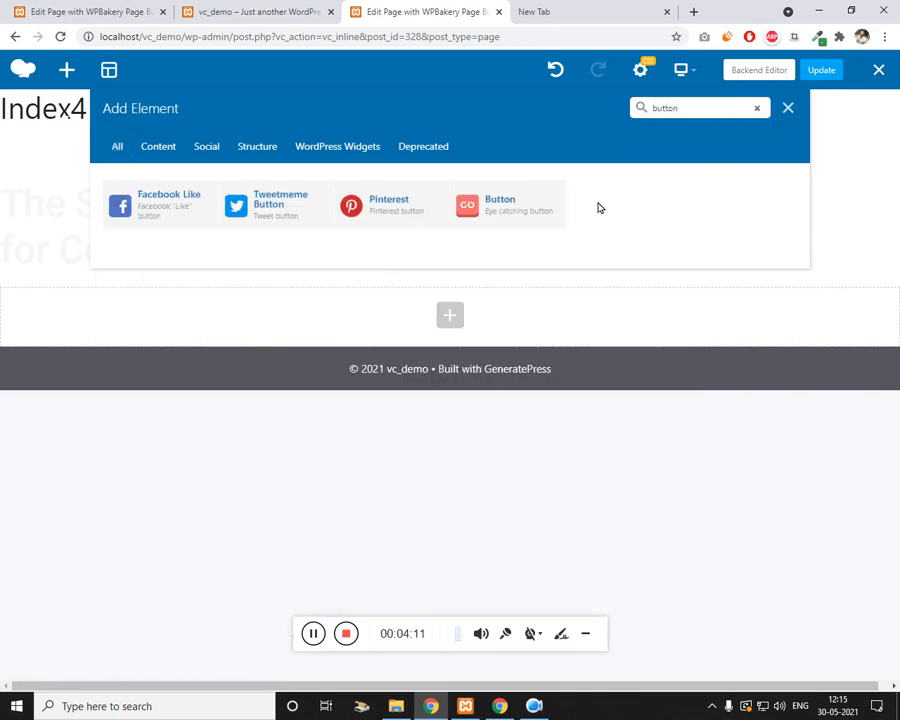
left_click(504, 206)
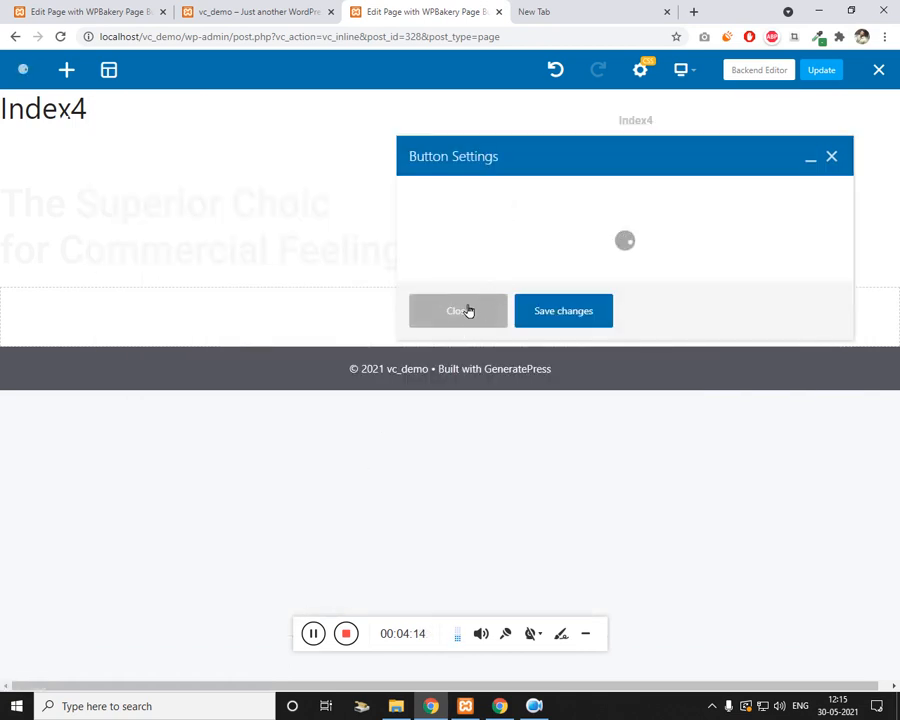
triple_click(566, 272)
type("Read More")
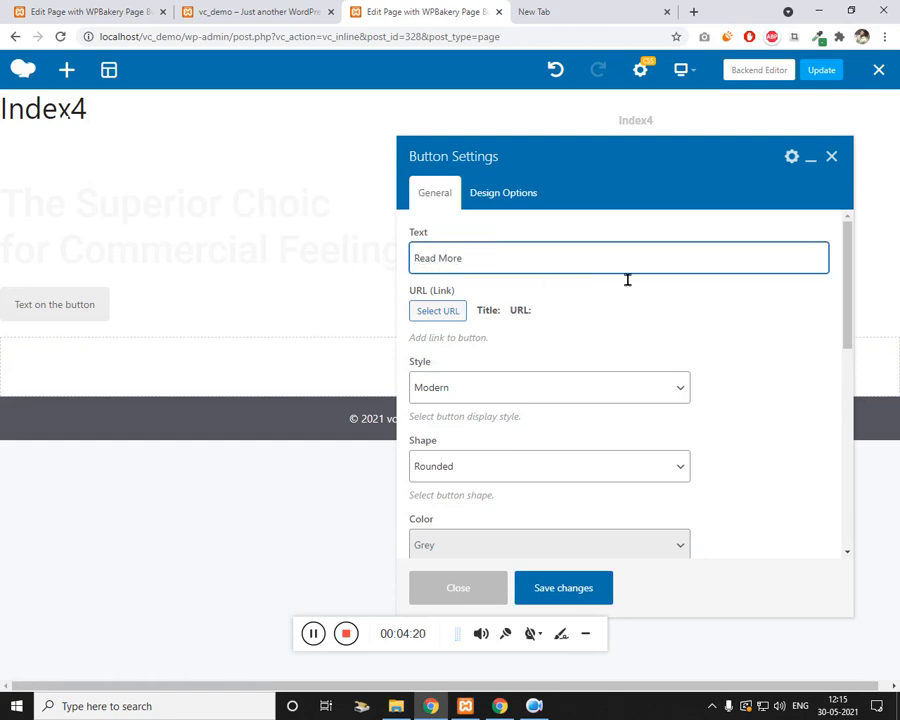
Step: Give the button the extra class name shiny-btn, then save and close its settings
scroll(568, 371, "down", 1)
scroll(529, 422, "down", 3)
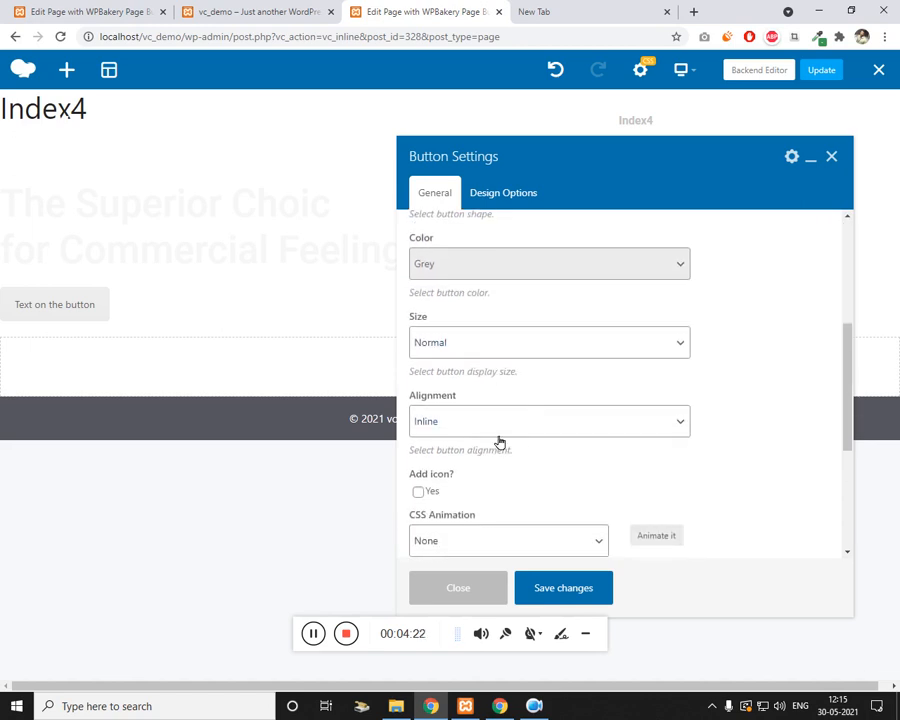
scroll(498, 440, "down", 3)
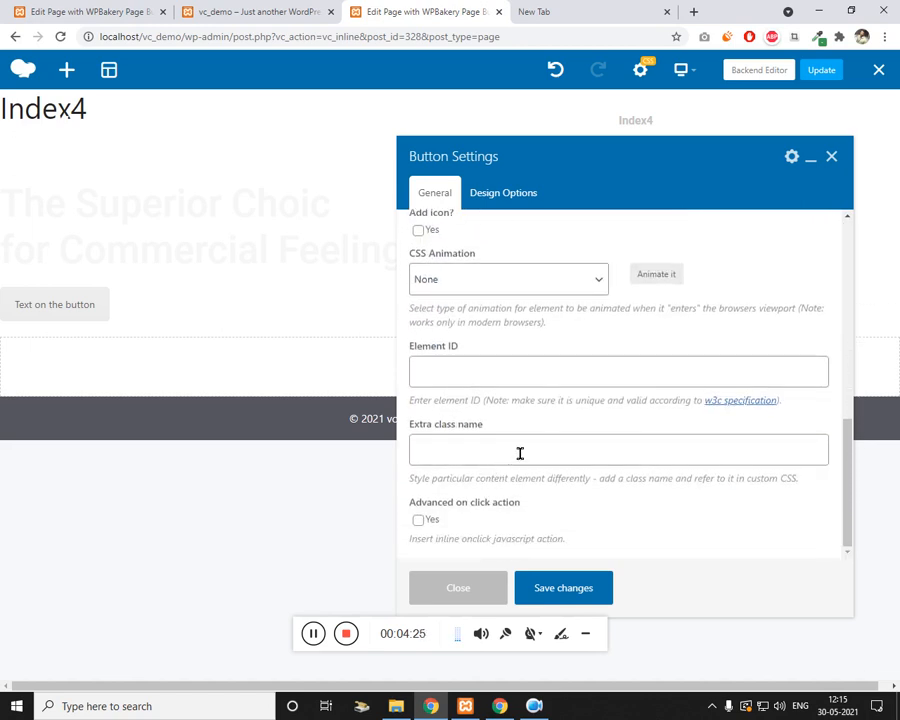
left_click(519, 453)
type("shi")
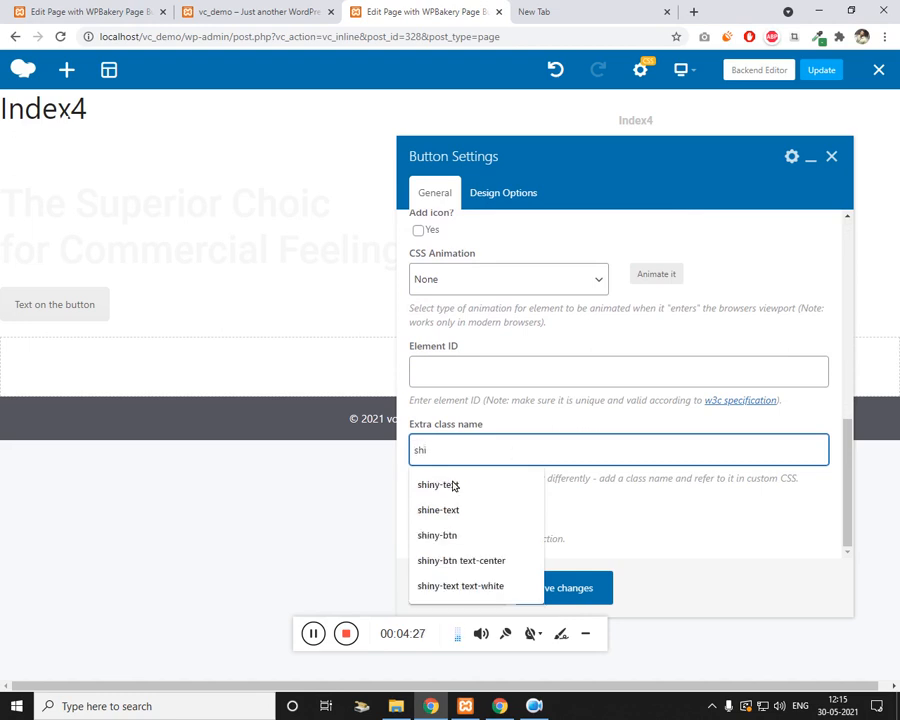
left_click(448, 543)
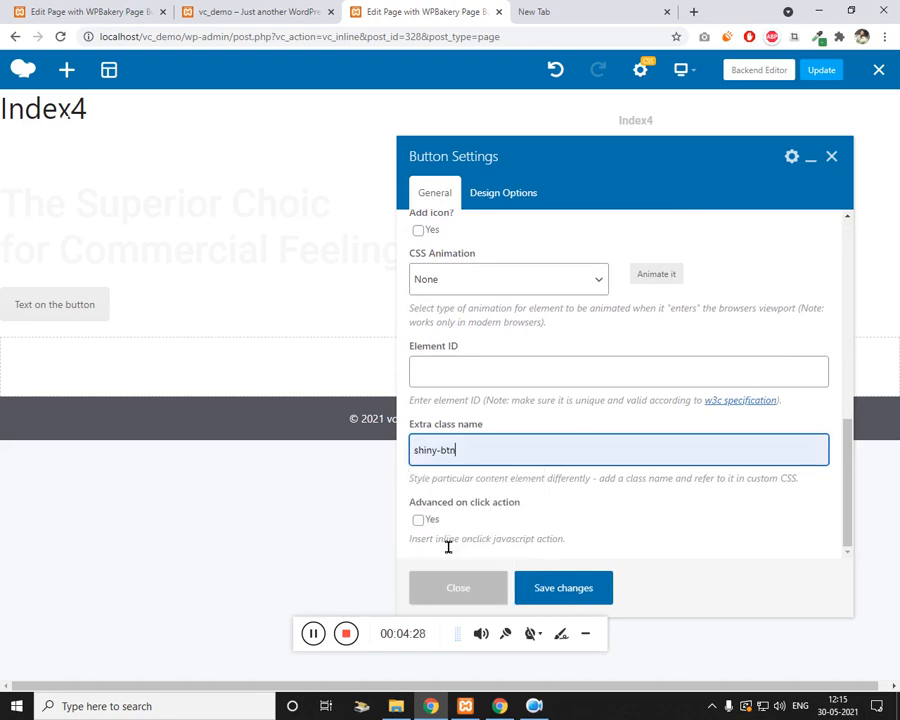
left_click(543, 582)
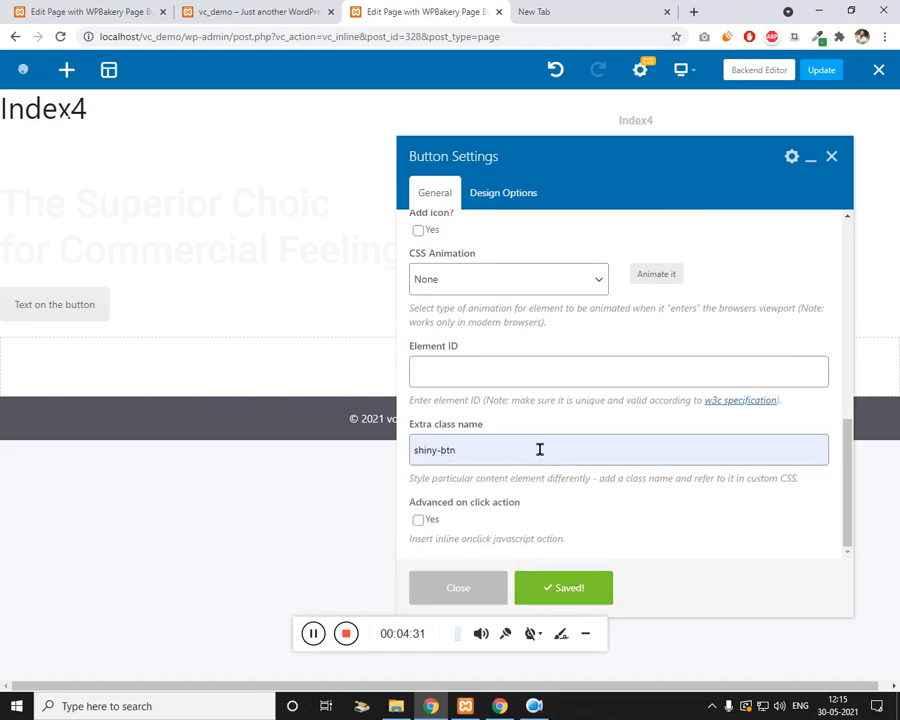
scroll(539, 450, "up", 5)
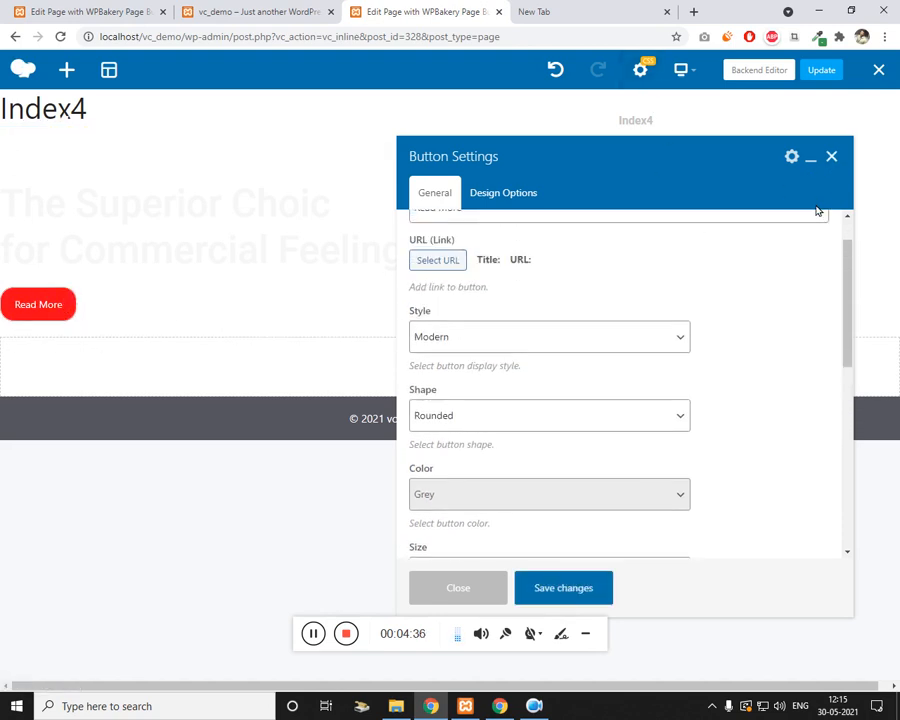
left_click(565, 592)
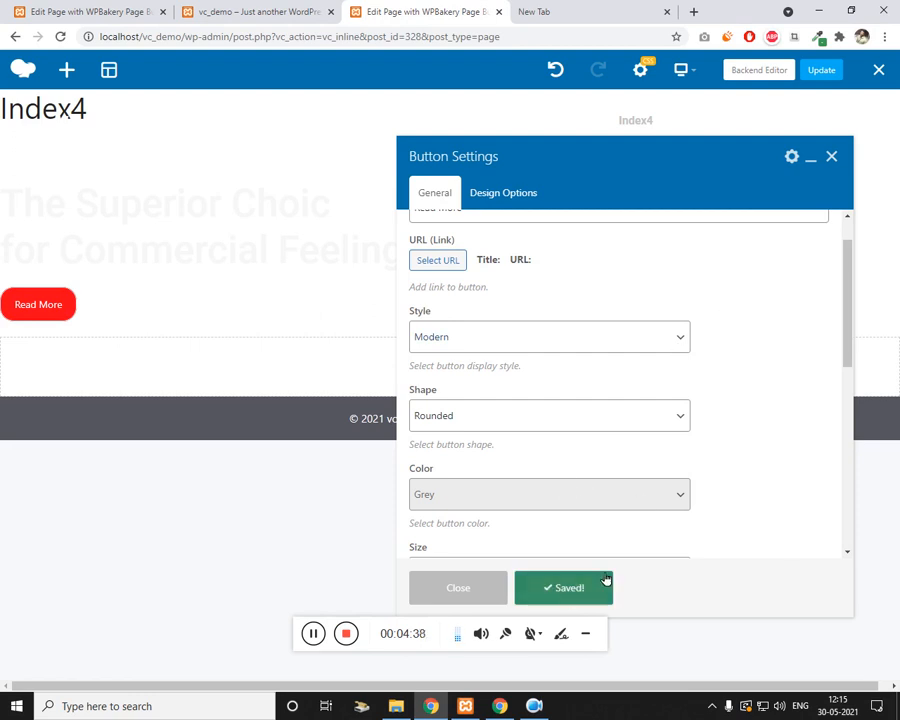
left_click(831, 156)
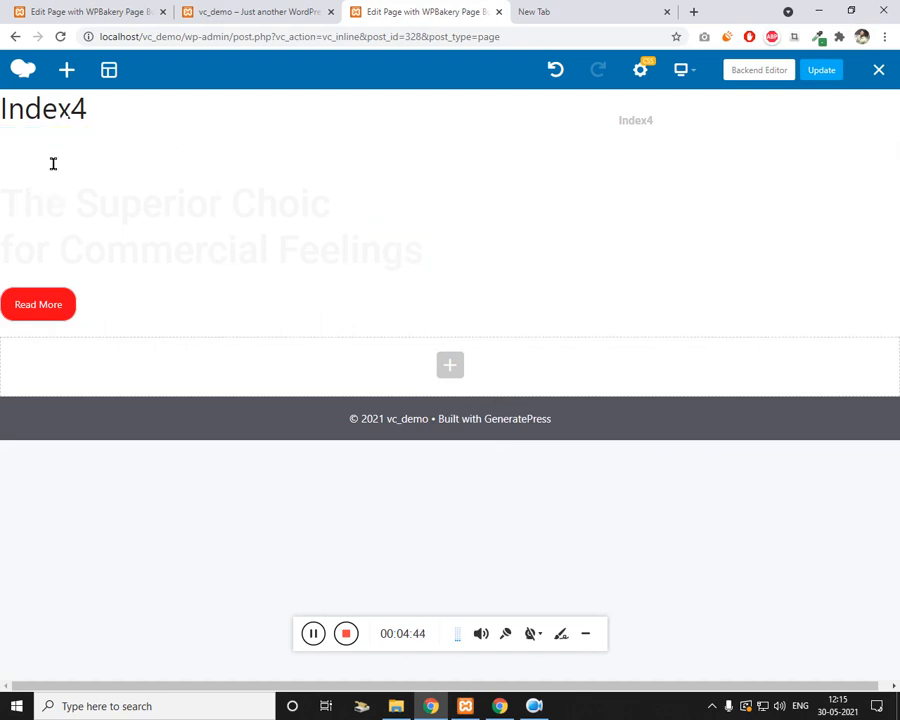
Step: Set the z16666 cleaning photo as the hero row's background image
left_click(313, 633)
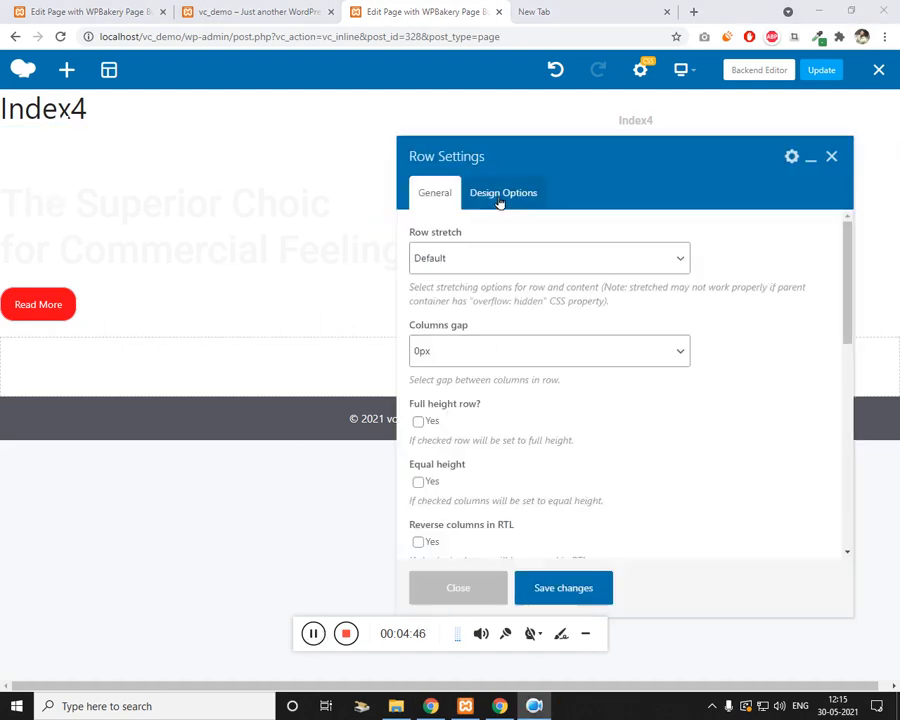
left_click(500, 195)
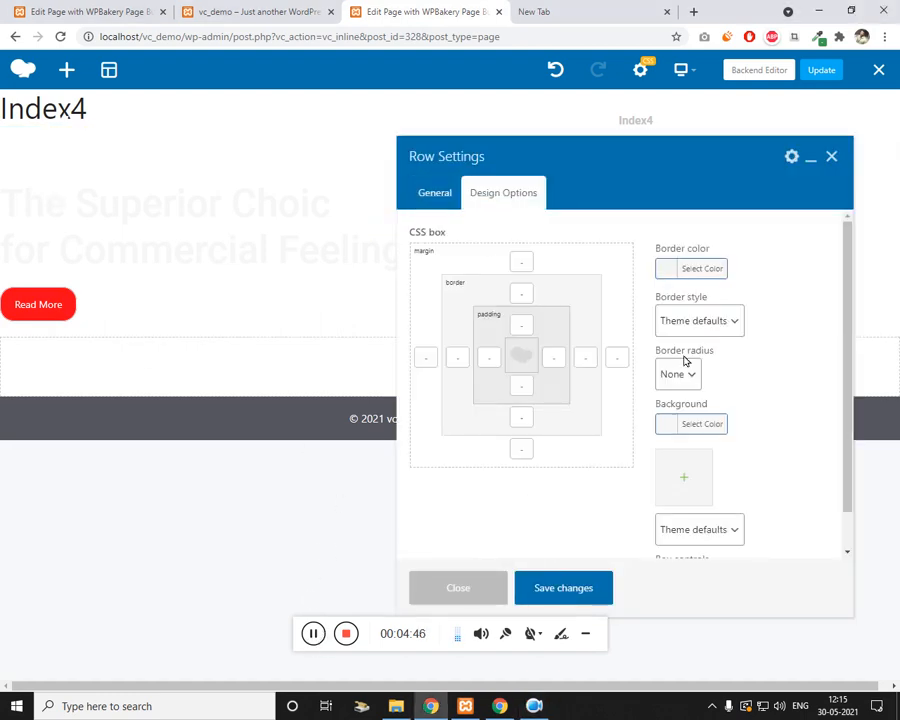
left_click(688, 481)
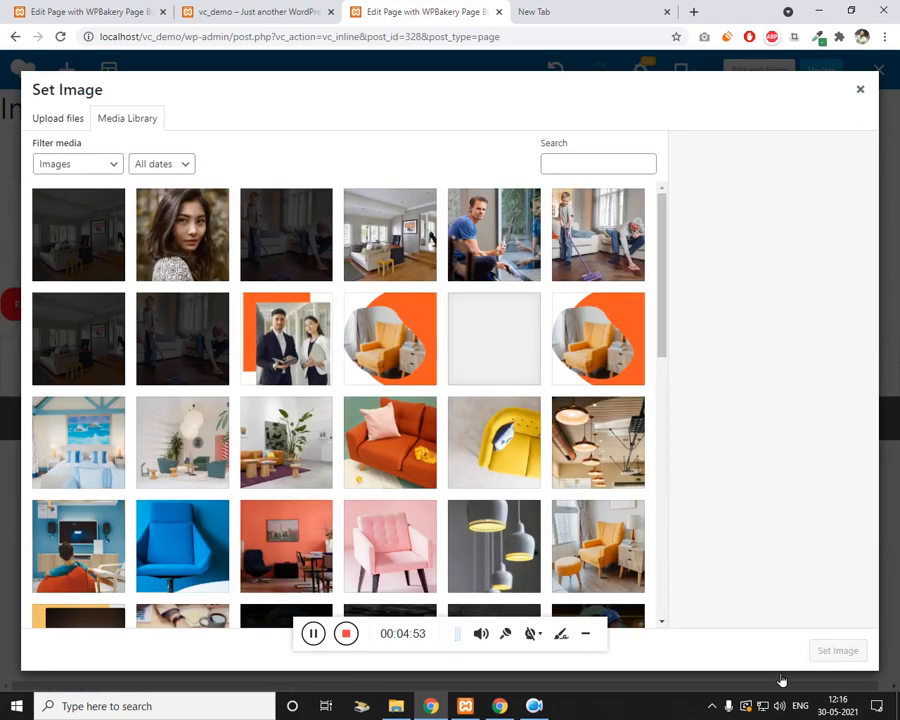
left_click(192, 360)
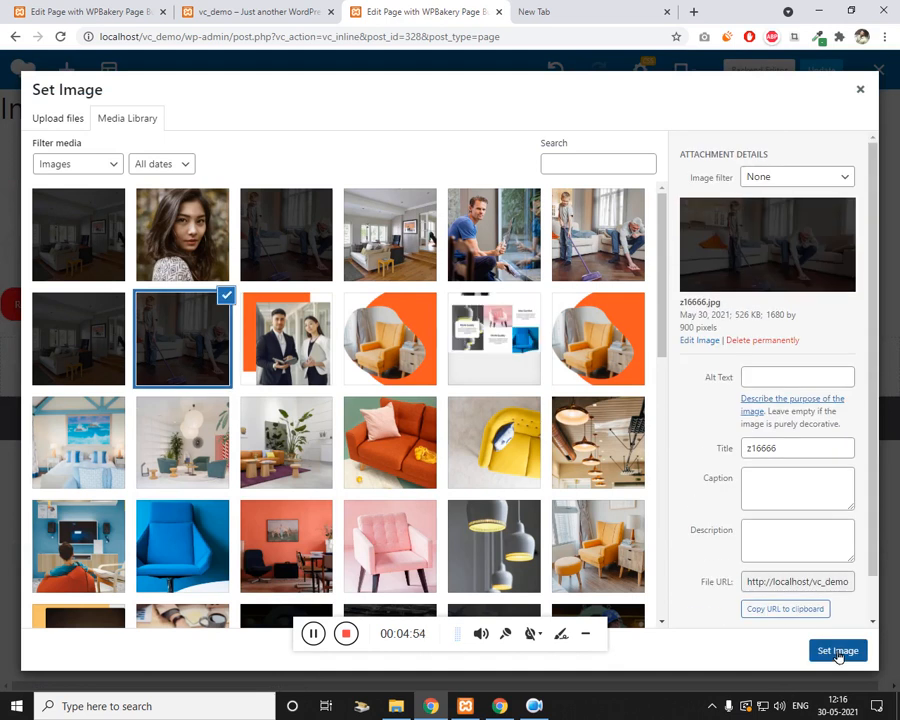
left_click(837, 651)
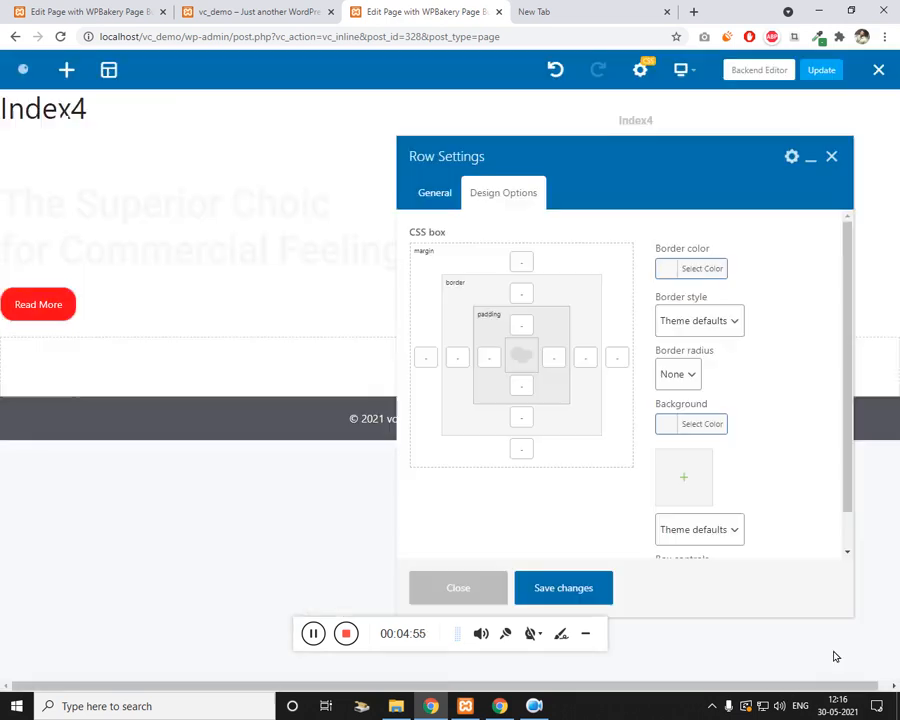
Step: Give the hero row a left margin of 50
left_click(437, 195)
left_click(506, 200)
left_click(436, 359)
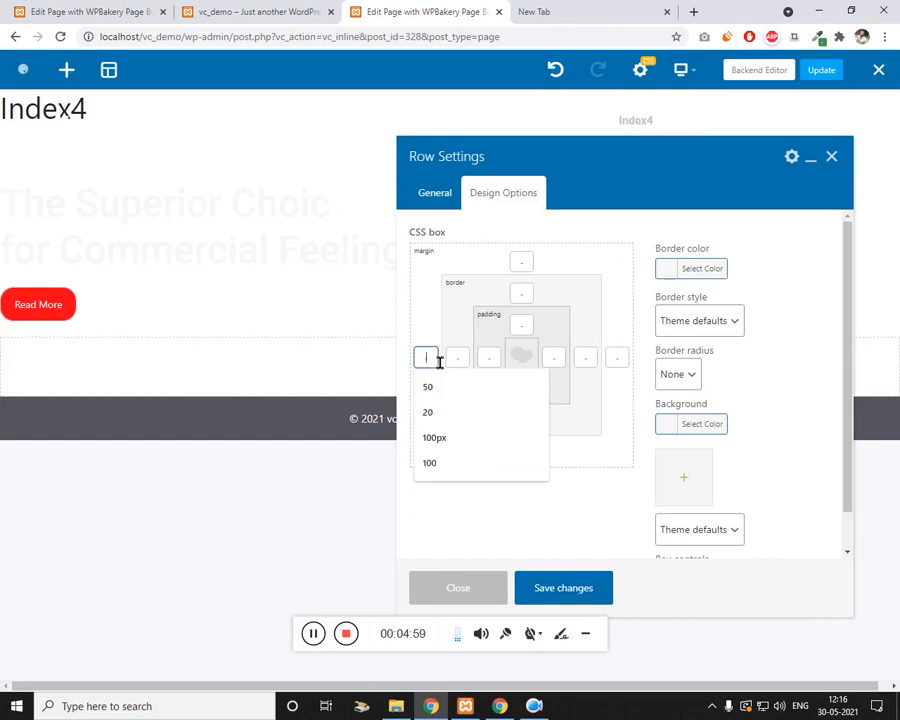
type("50")
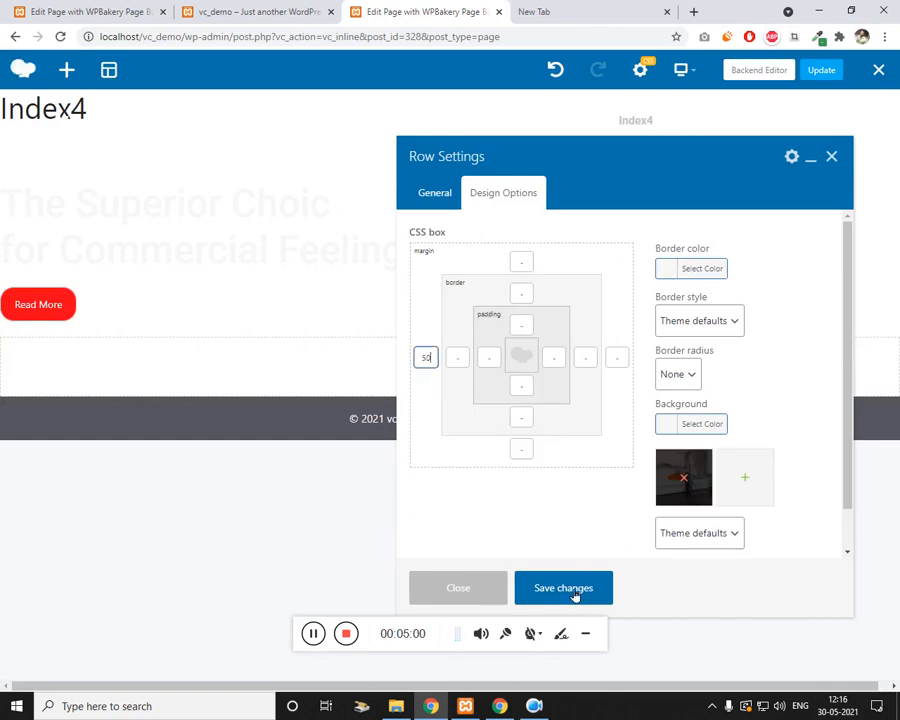
Step: Make the hero row full height with Stretch row, and save the row settings
left_click(440, 197)
scroll(474, 421, "down", 2)
left_click(428, 351)
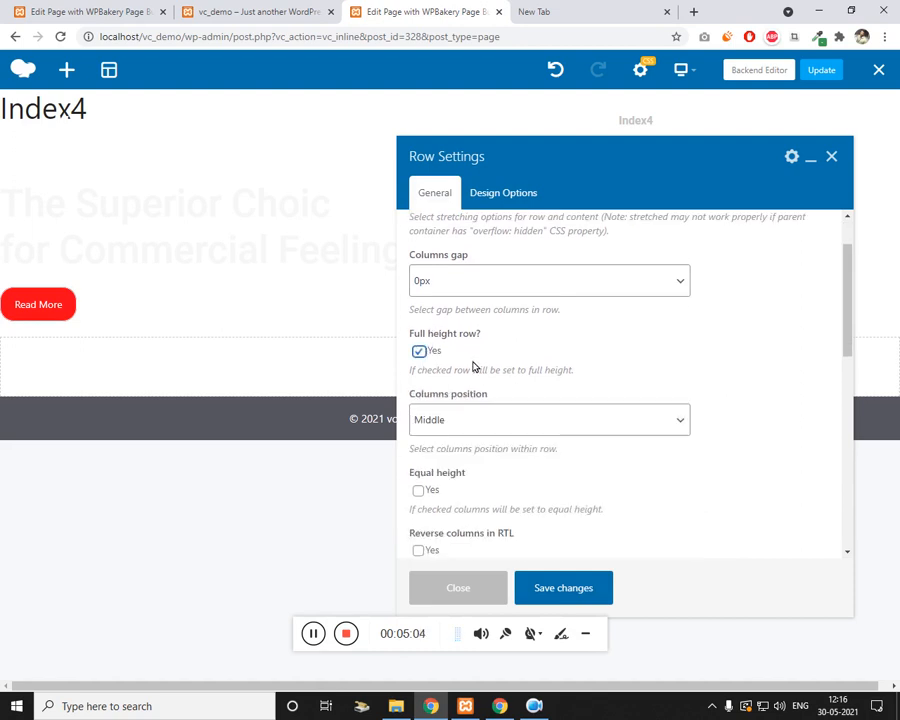
scroll(446, 363, "up", 1)
left_click(504, 262)
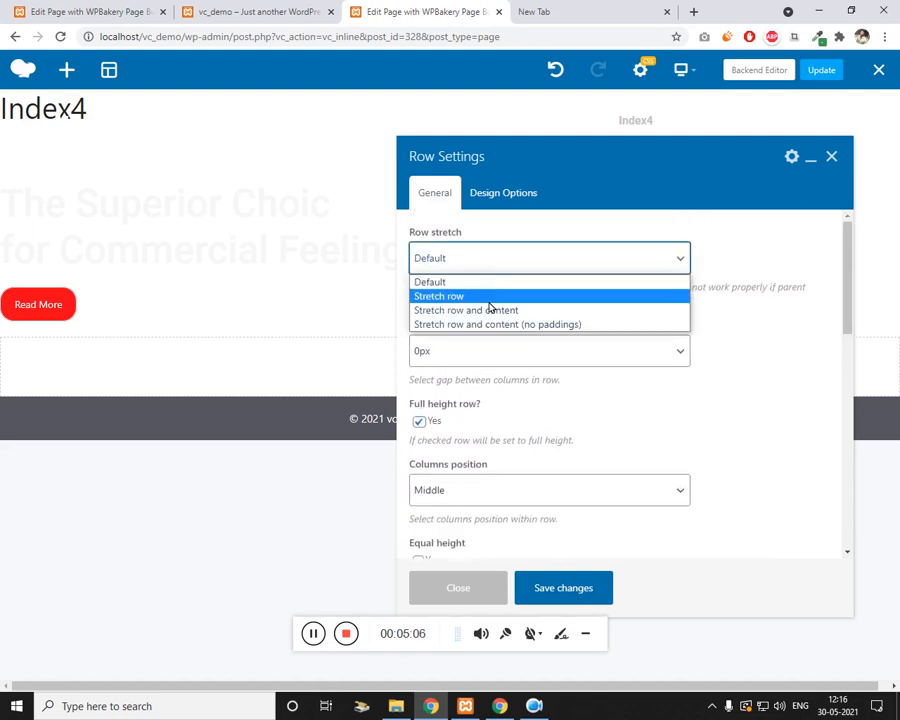
left_click(440, 295)
scroll(530, 379, "down", 1)
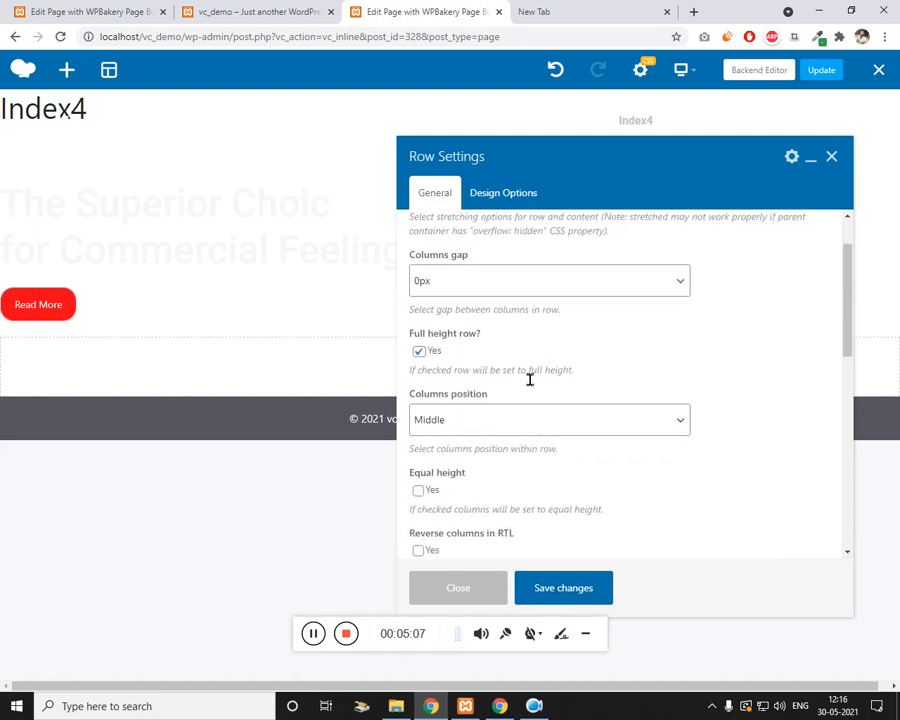
left_click(557, 591)
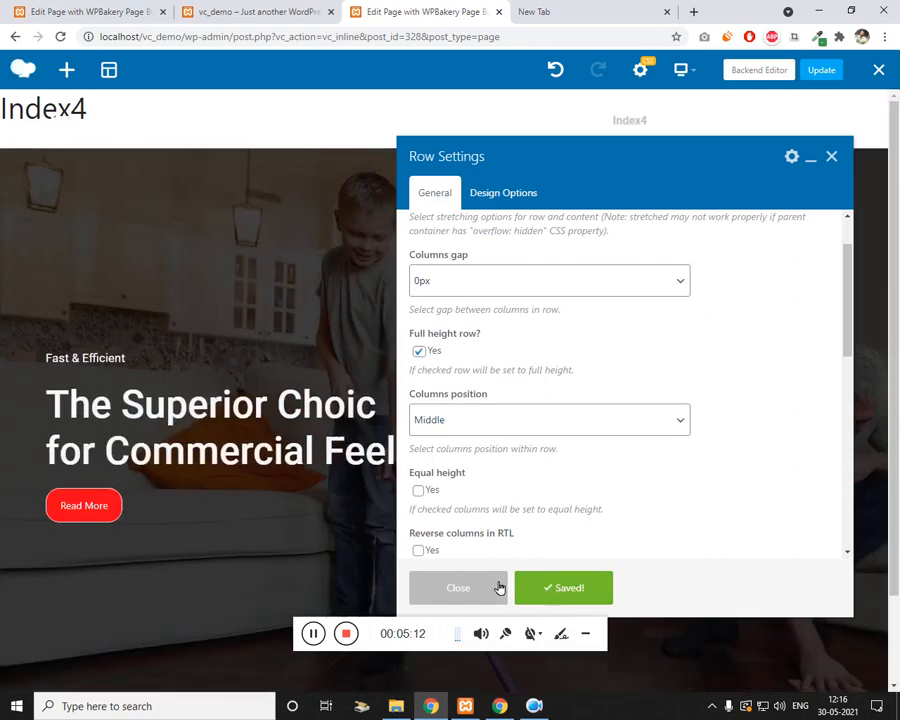
left_click(831, 156)
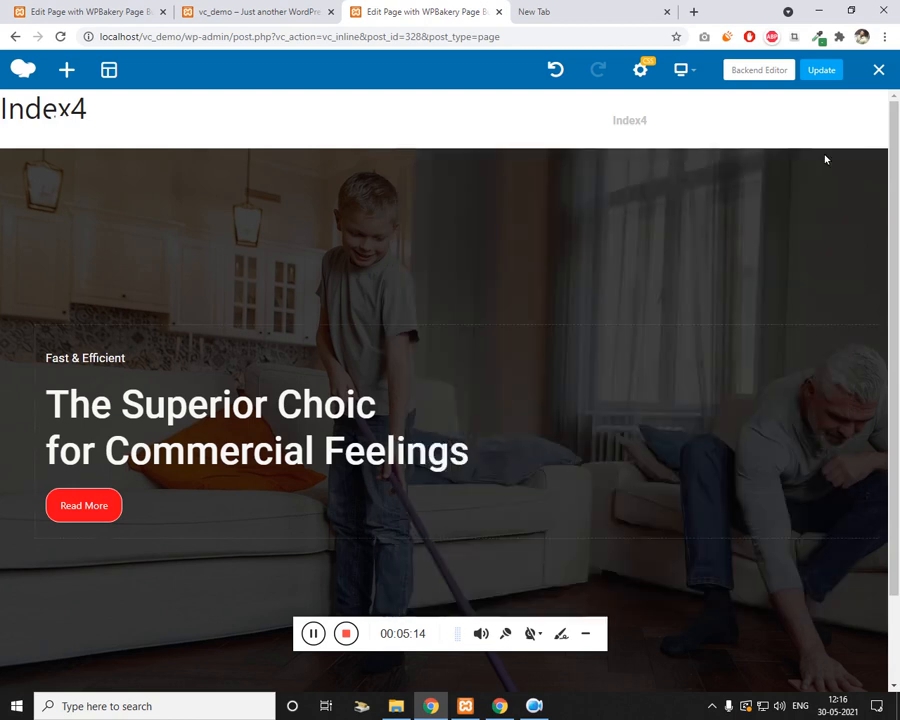
Step: Update Index4 and view the hero changes on the live site
left_click(814, 77)
left_click(250, 11)
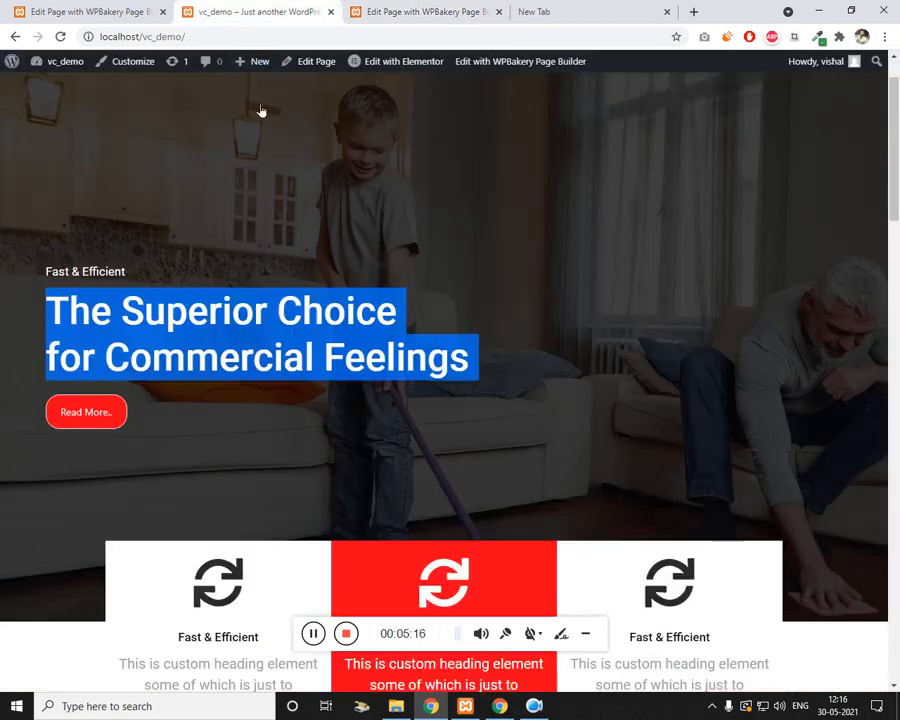
scroll(256, 322, "down", 4)
left_click(467, 10)
Step: Browse the element list below the hero, then compare with the live site again
scroll(437, 557, "down", 2)
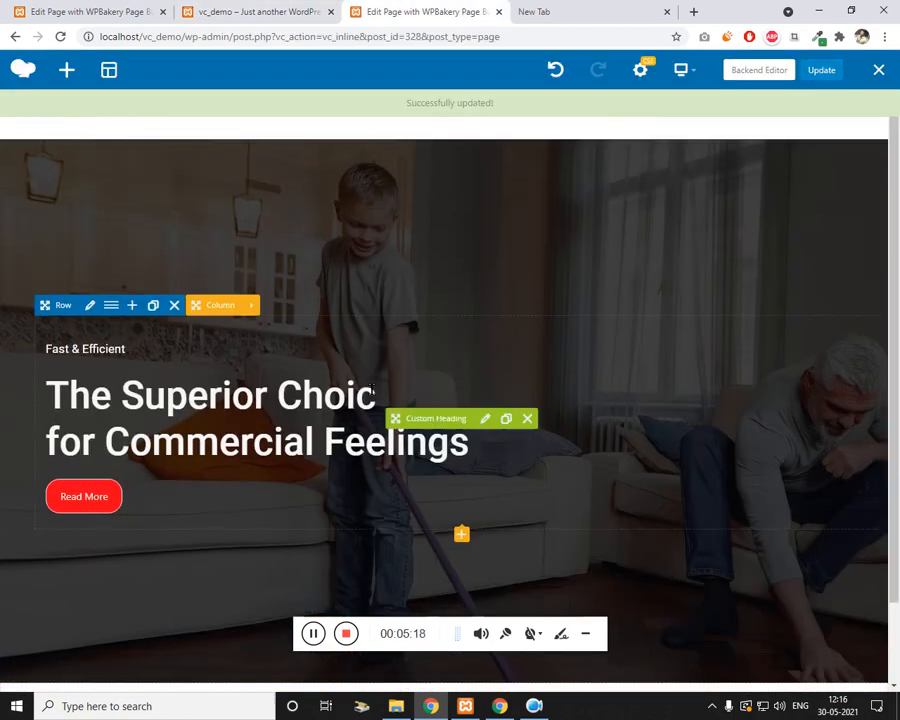
left_click(444, 610)
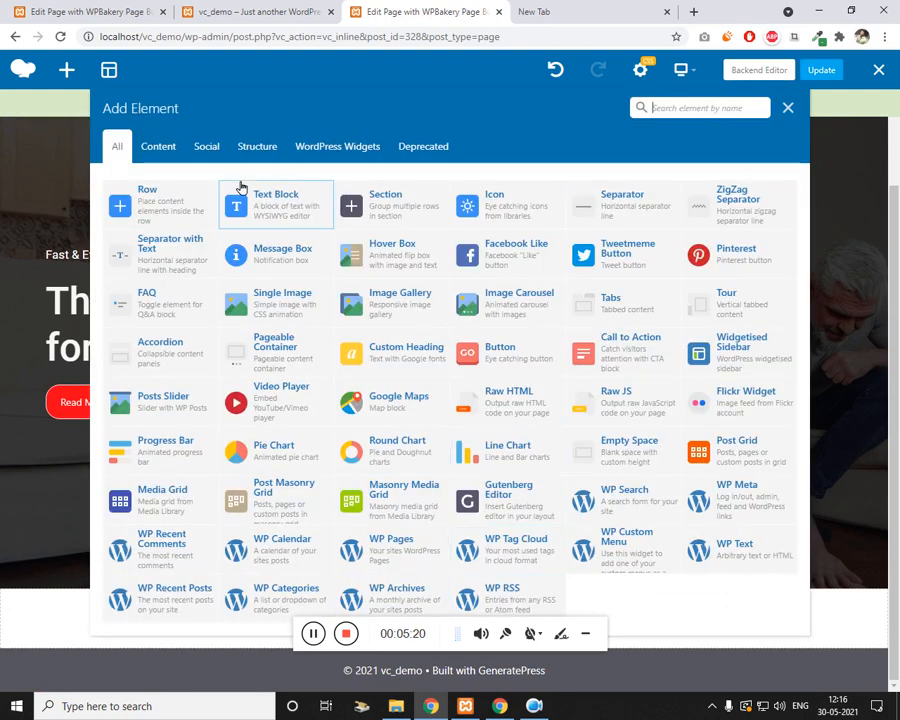
key("Escape")
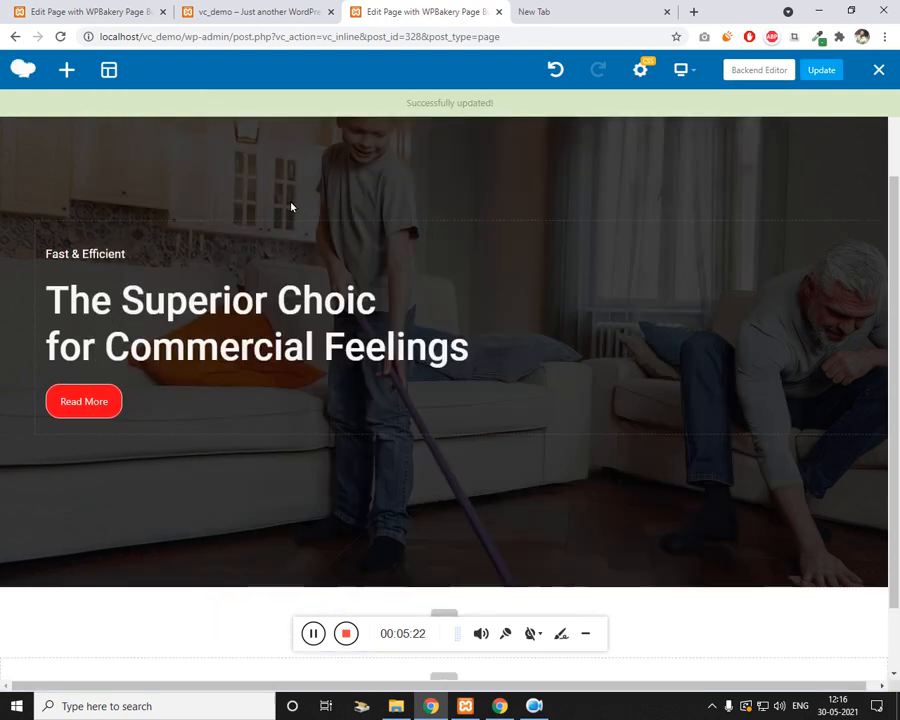
left_click(263, 9)
scroll(310, 366, "down", 1)
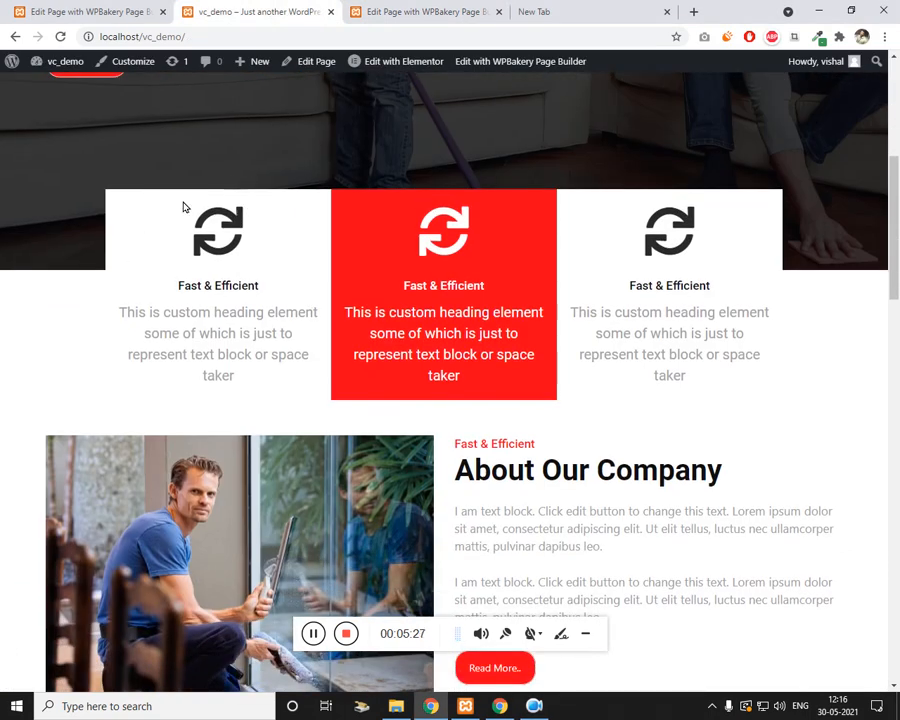
left_click(426, 8)
scroll(210, 546, "down", 1)
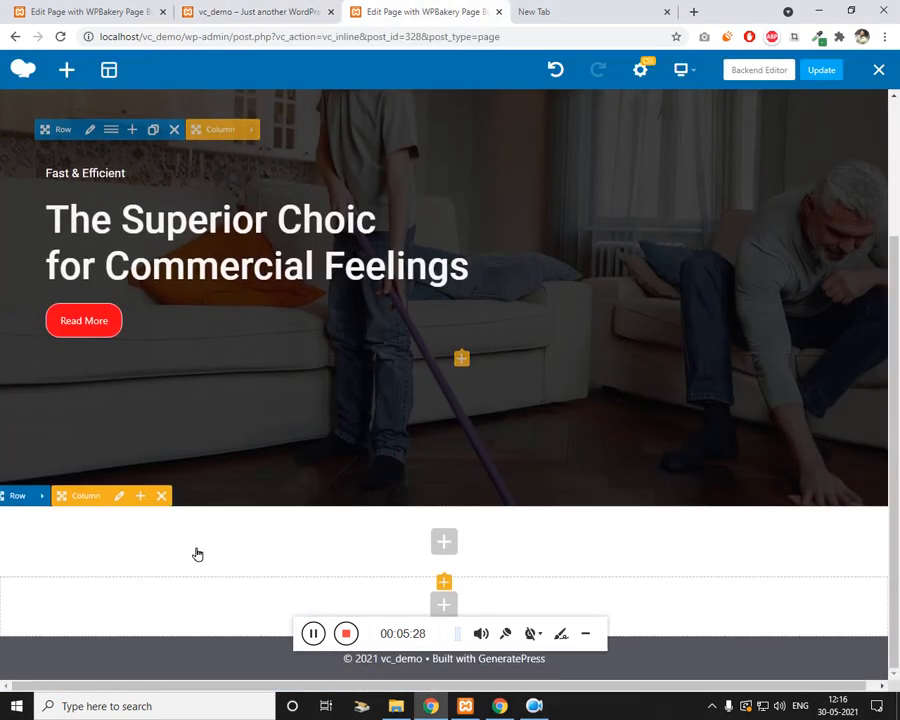
Step: Set margin-left and margin-right to 150 in the lower row's Design Options and save
left_click(45, 496)
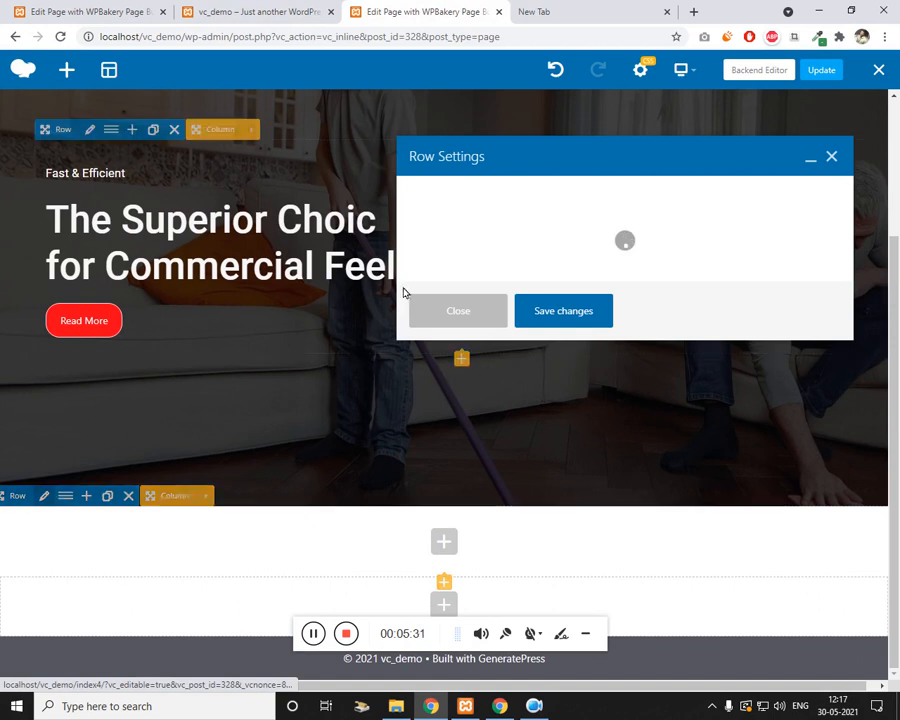
left_click(520, 192)
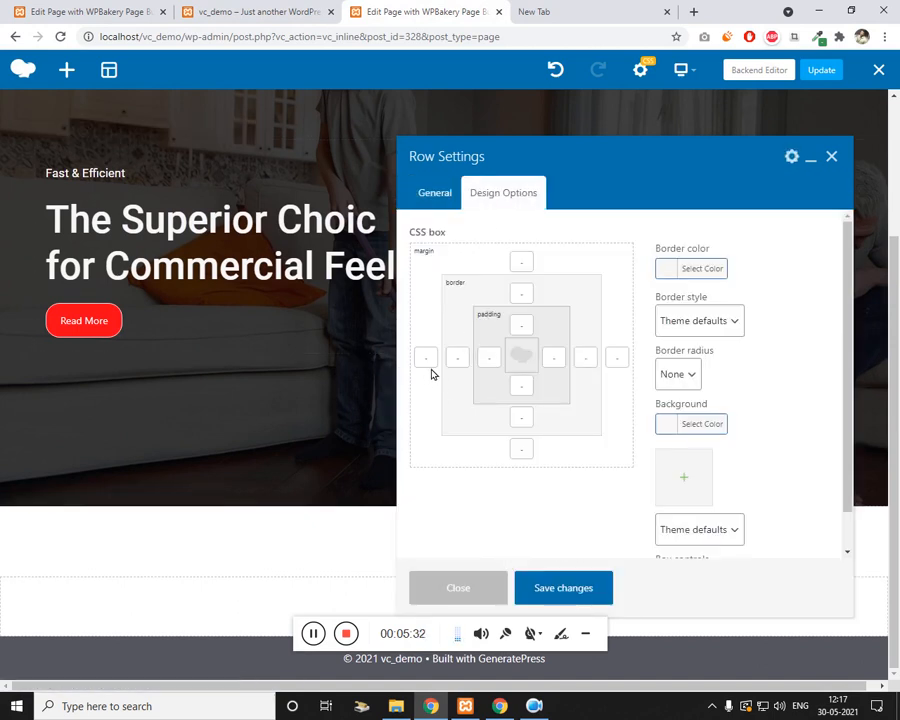
left_click(427, 358)
type("150")
left_click(620, 360)
type("150")
left_click(580, 588)
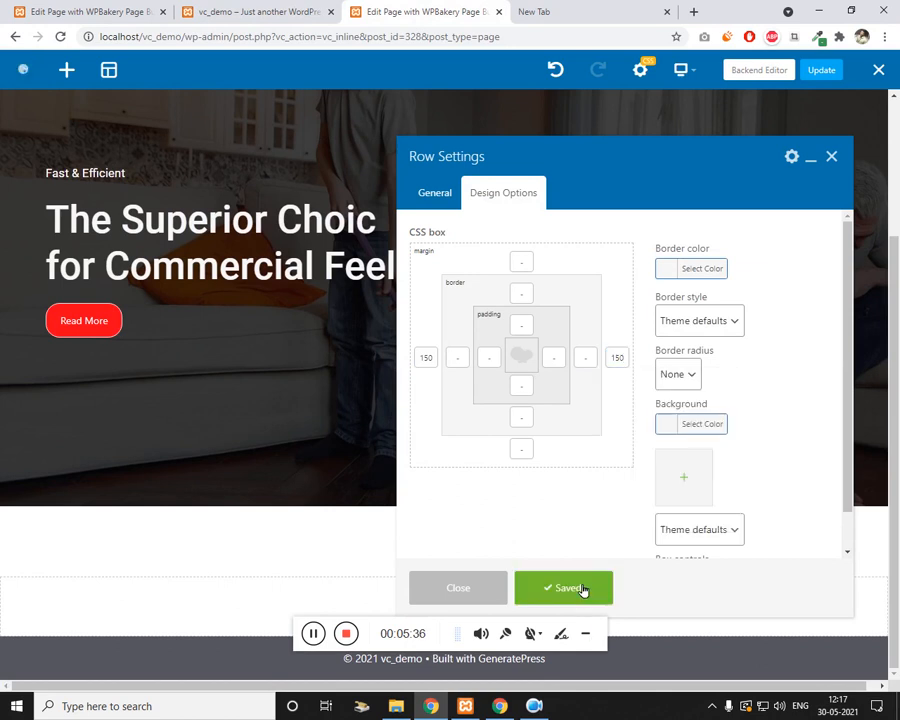
left_click(832, 157)
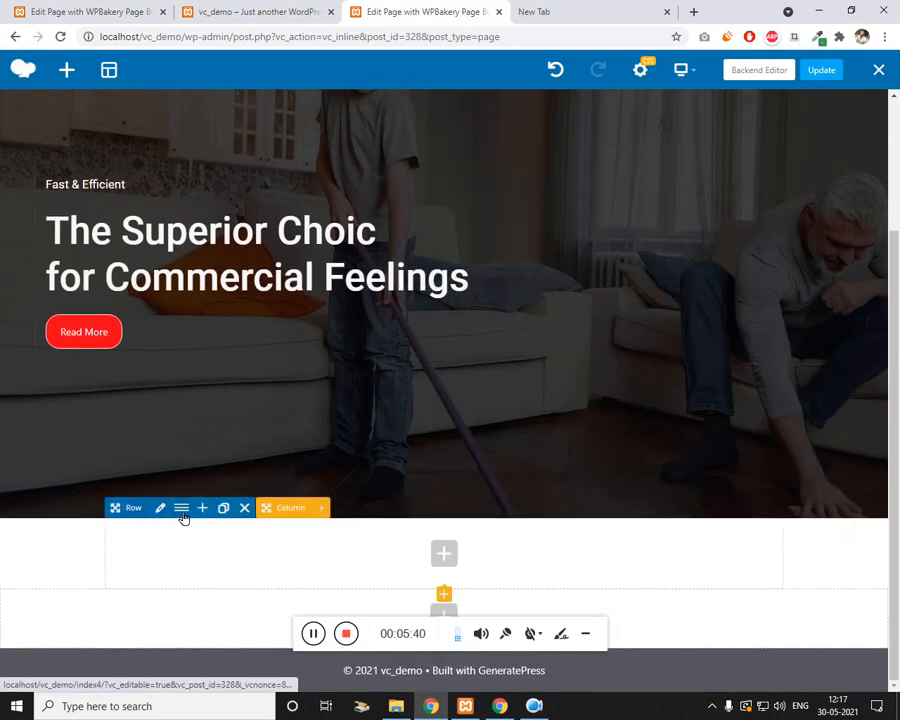
Step: Split the inset row into three equal 1/3 columns
left_click(182, 512)
left_click(522, 190)
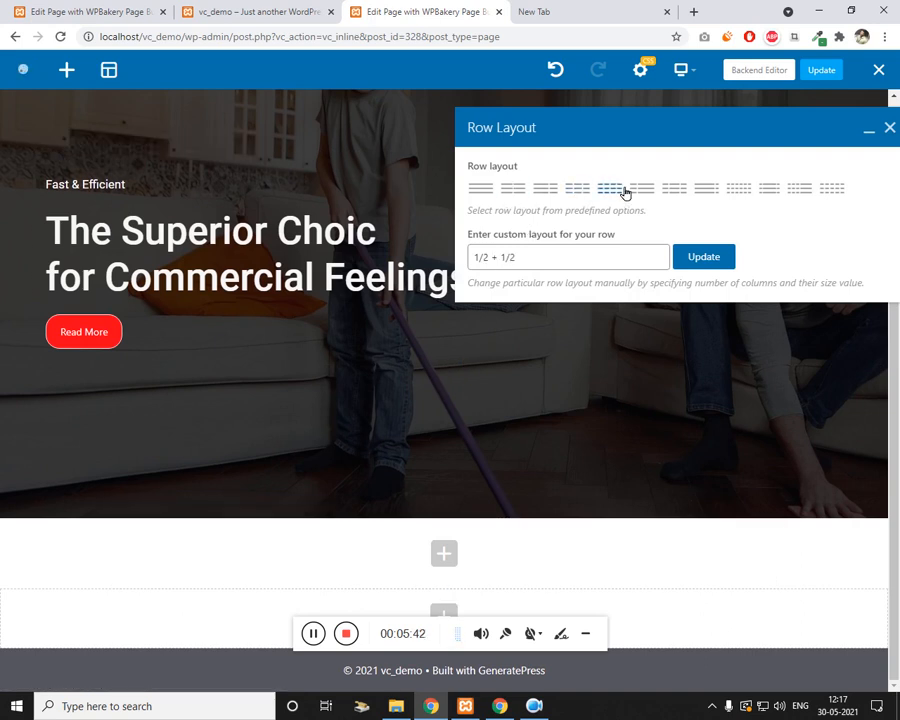
left_click(577, 190)
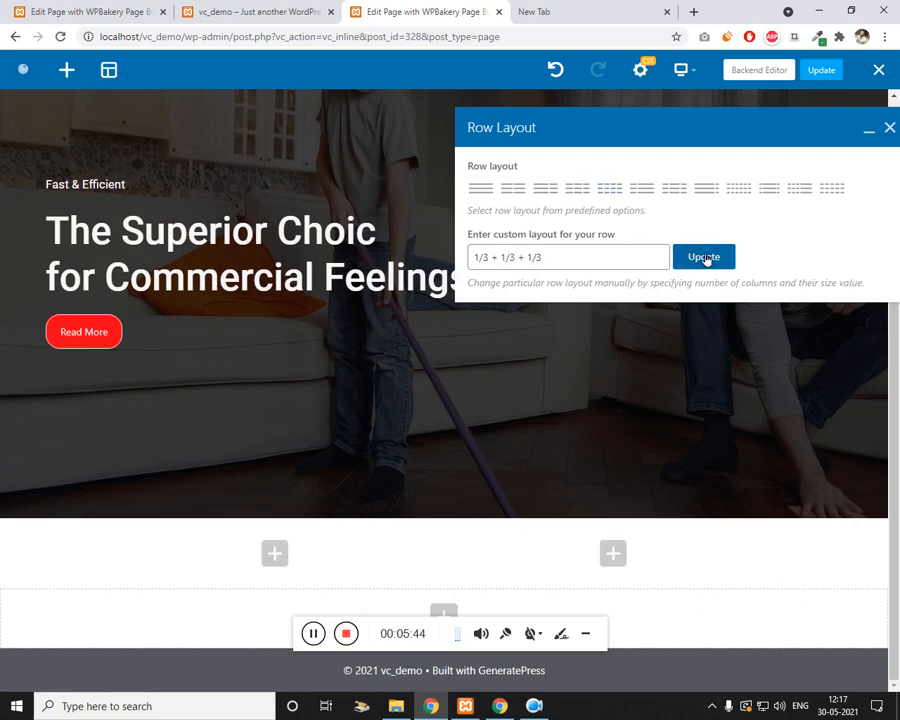
Step: Search the first column's Add Element picker for 'icon'
left_click(215, 555)
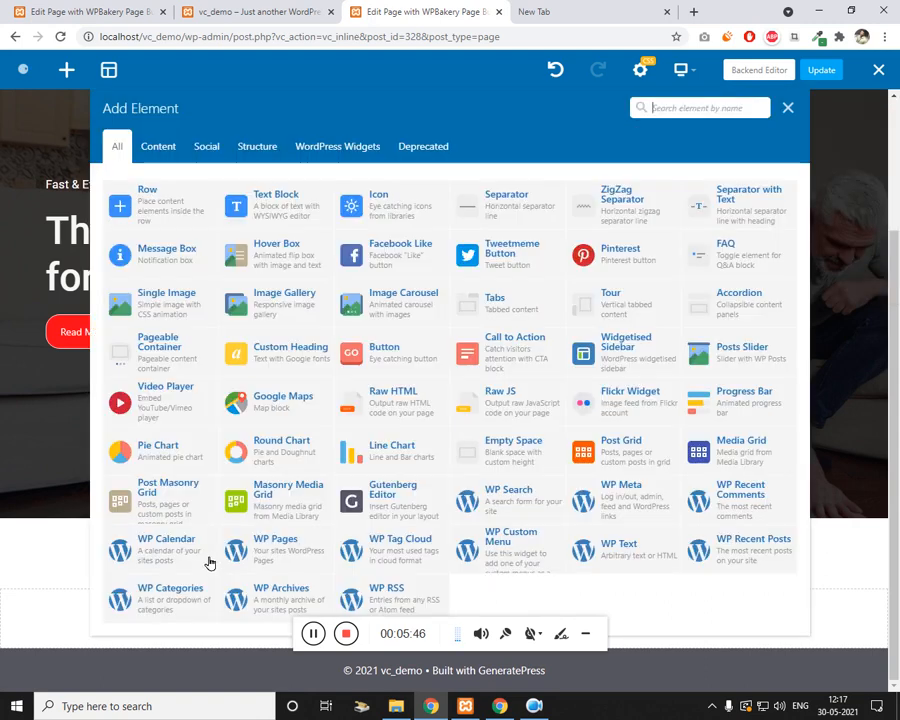
key("Escape")
left_click(218, 560)
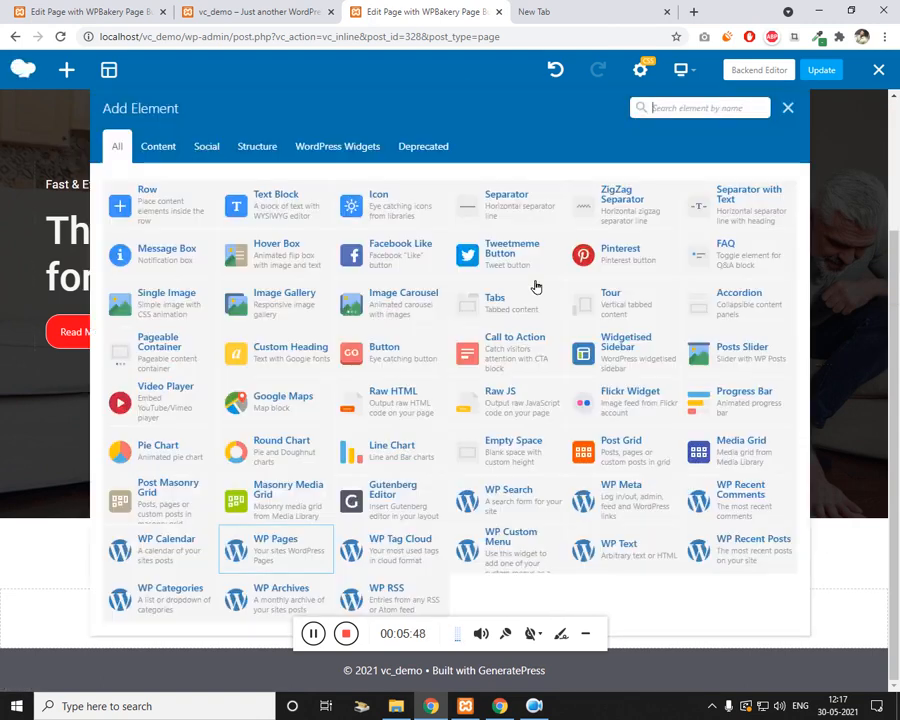
type("cic")
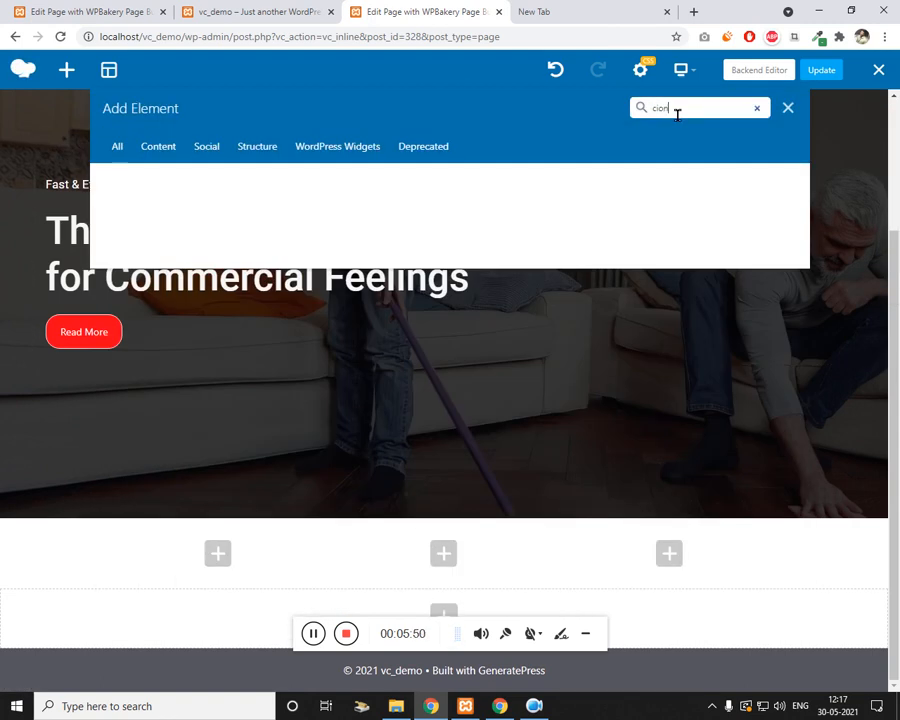
key("BackSpace")
key("BackSpace")
key("BackSpace")
key("BackSpace")
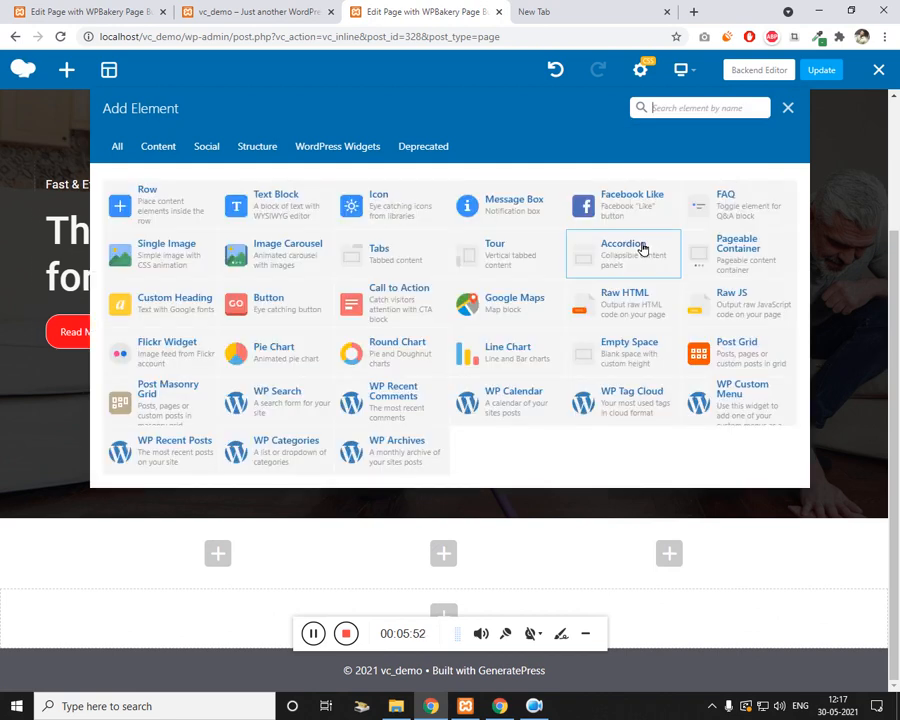
type("icon")
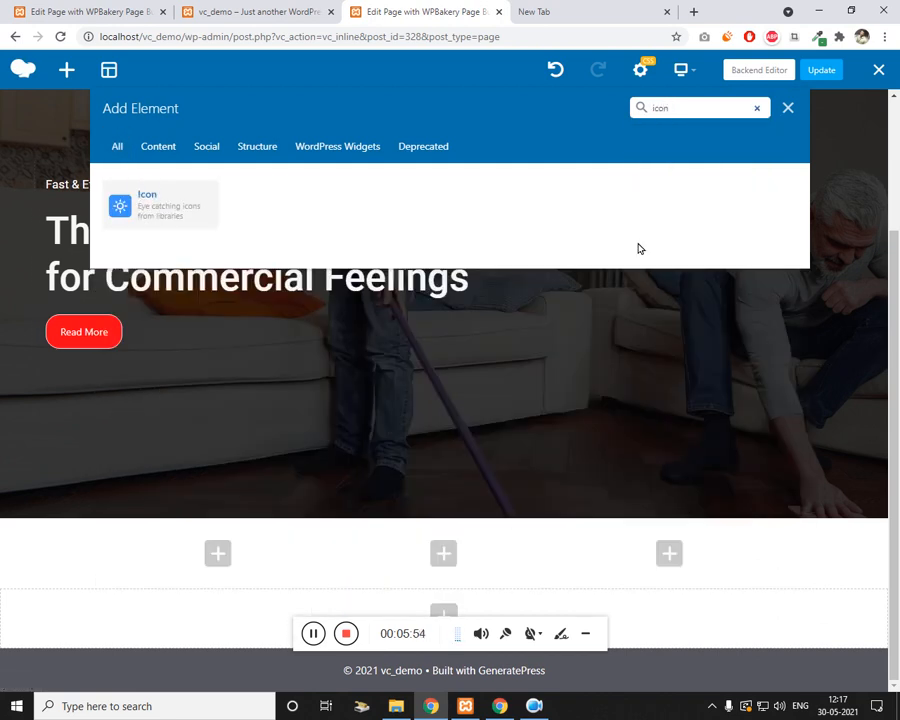
Step: Add an Icon to the first column with Black colour, Extra Large size, centre alignment, and save
left_click(190, 186)
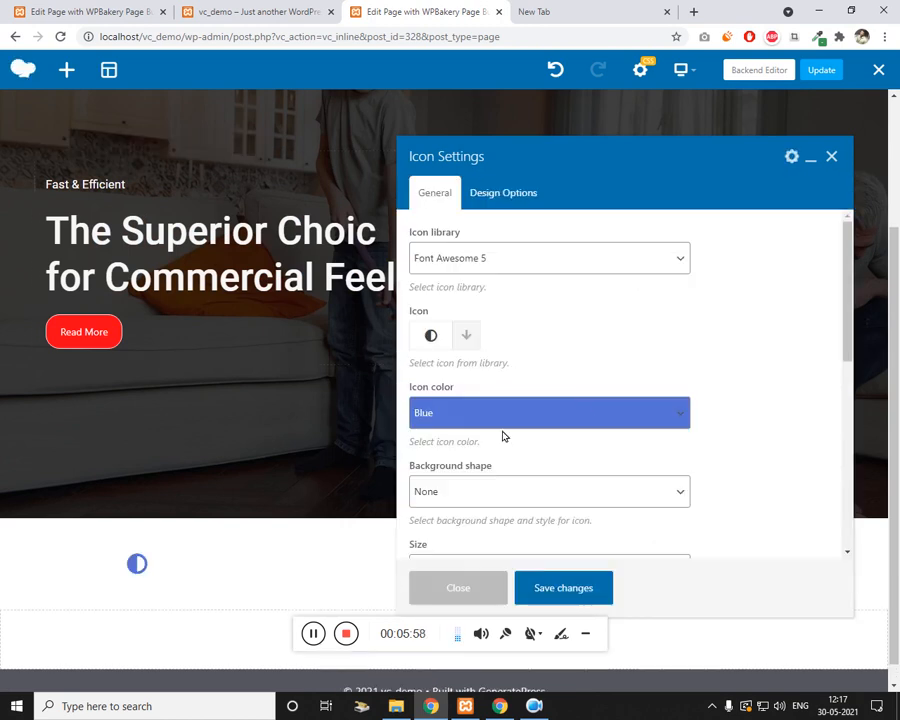
left_click(505, 427)
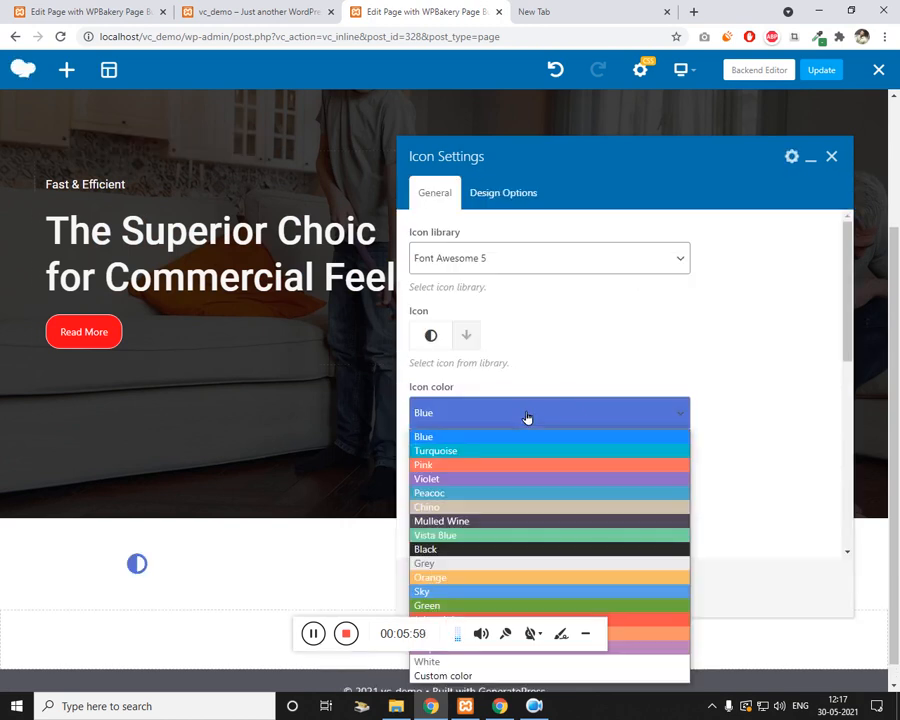
left_click(425, 546)
scroll(485, 370, "down", 2)
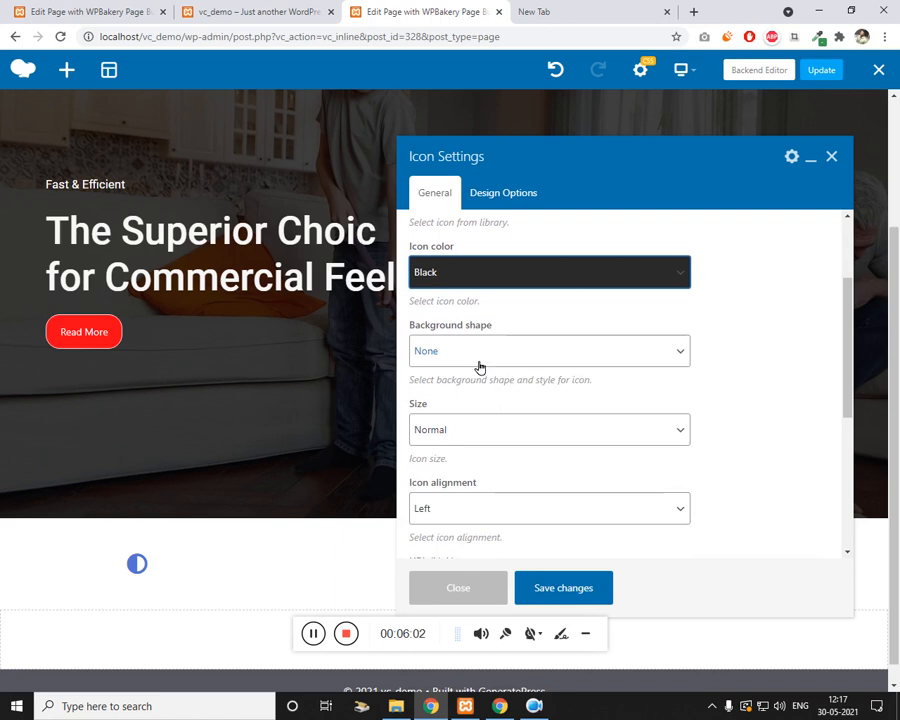
left_click(471, 432)
left_click(448, 494)
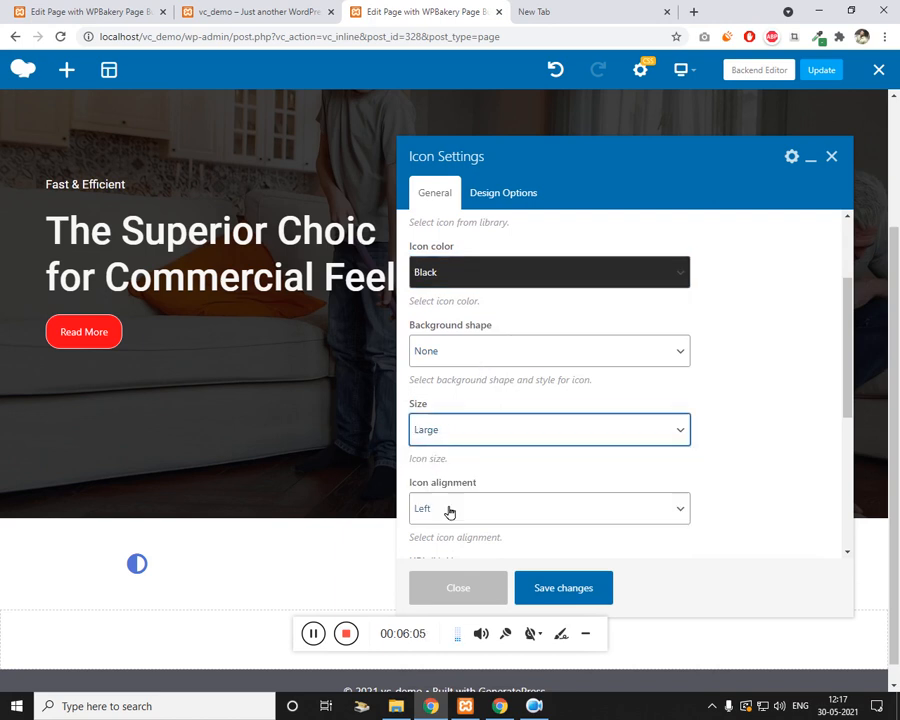
left_click(464, 430)
left_click(418, 509)
scroll(464, 498, "down", 2)
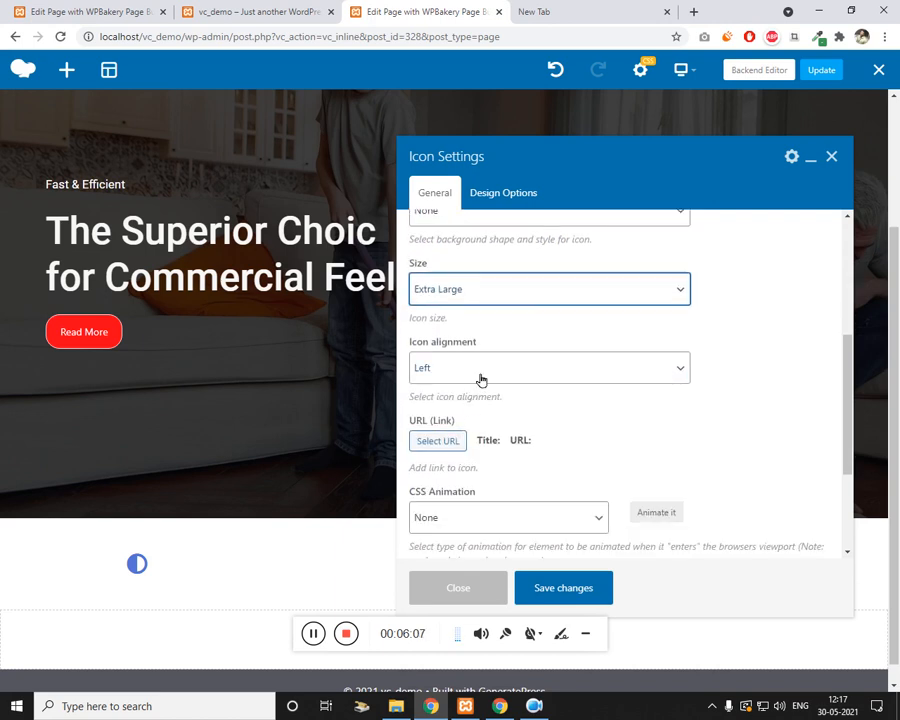
left_click(481, 380)
left_click(482, 418)
scroll(516, 434, "down", 3)
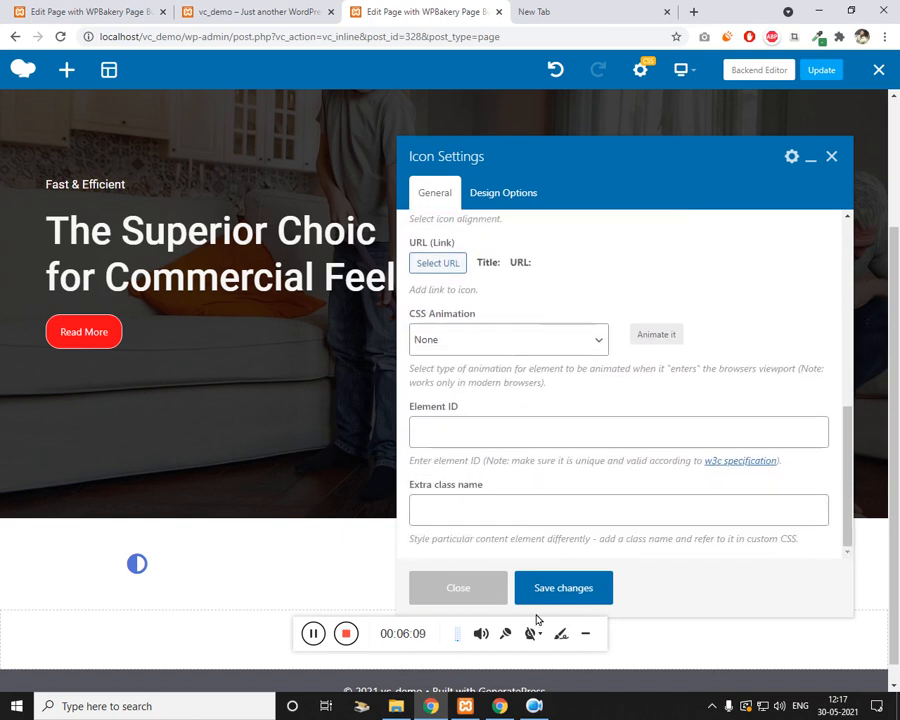
left_click(576, 591)
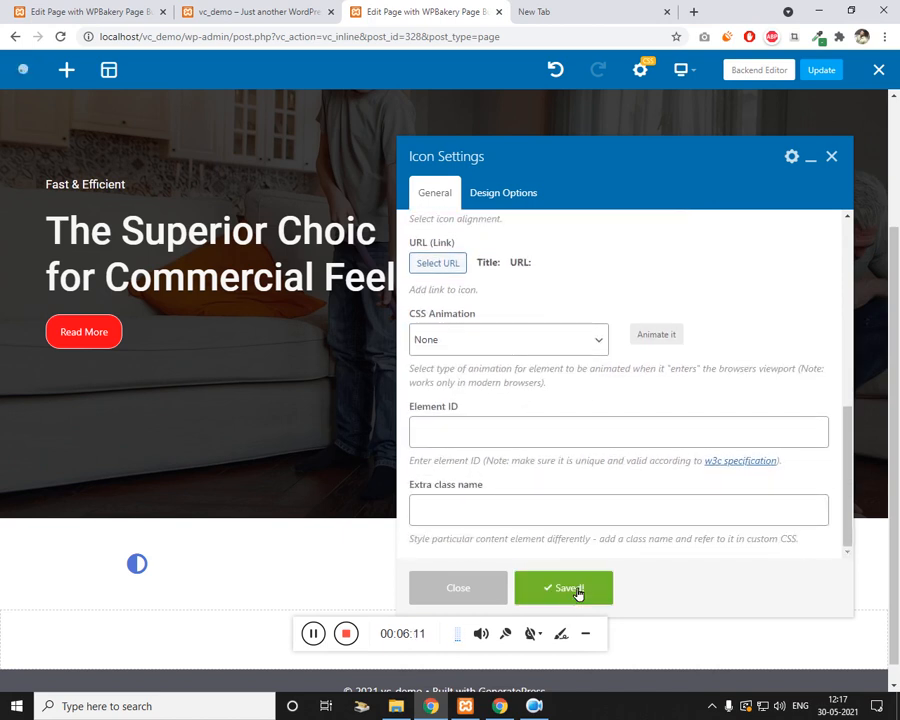
Step: Check the live site, then clone the Fast & Efficient heading and drag it under the icon
left_click(833, 157)
left_click(255, 11)
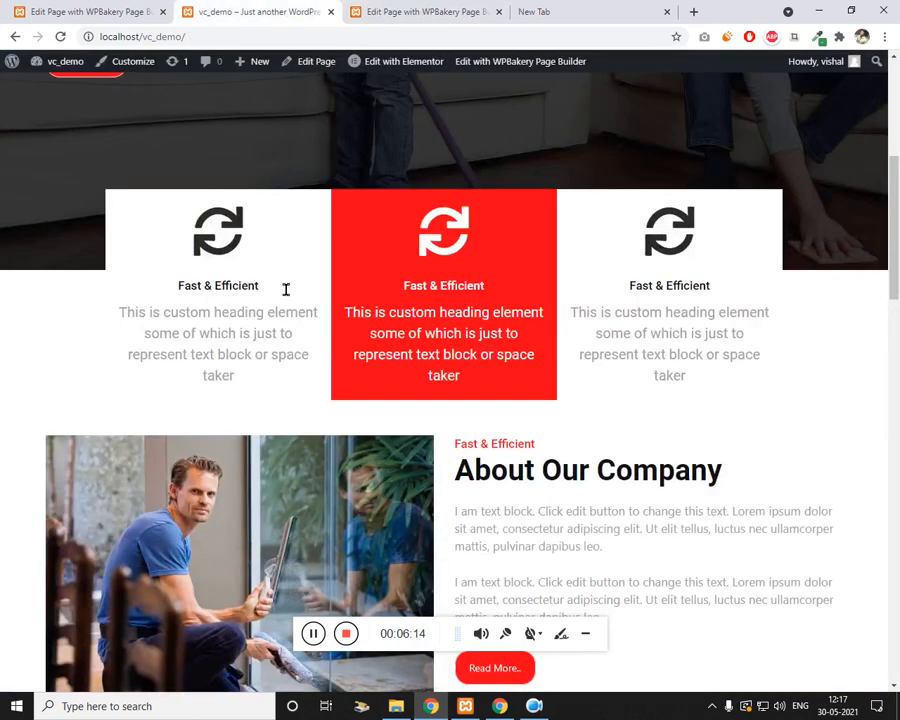
left_click(395, 12)
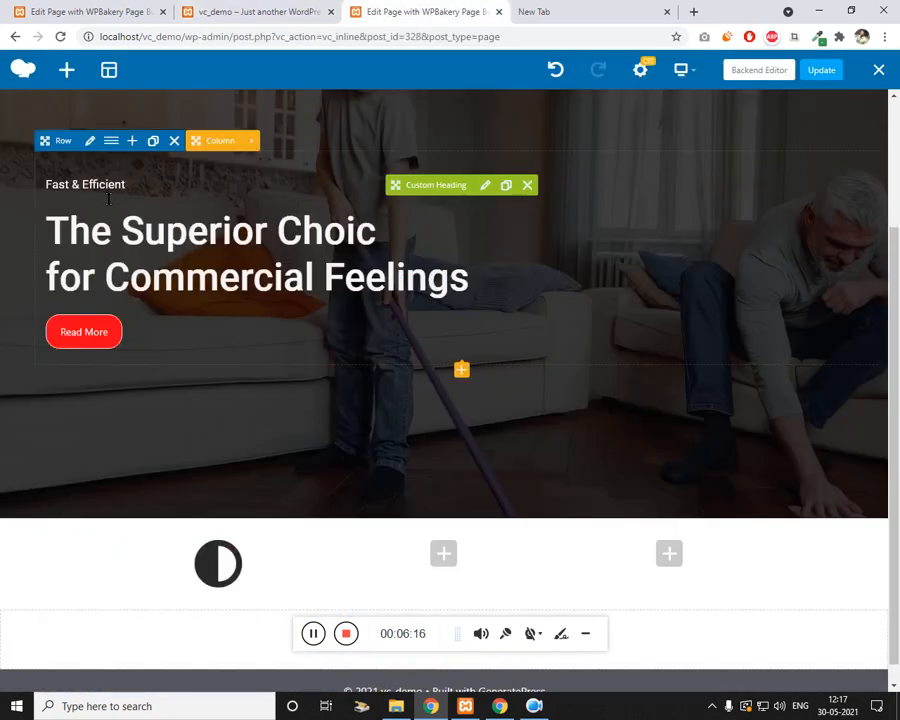
left_click(509, 188)
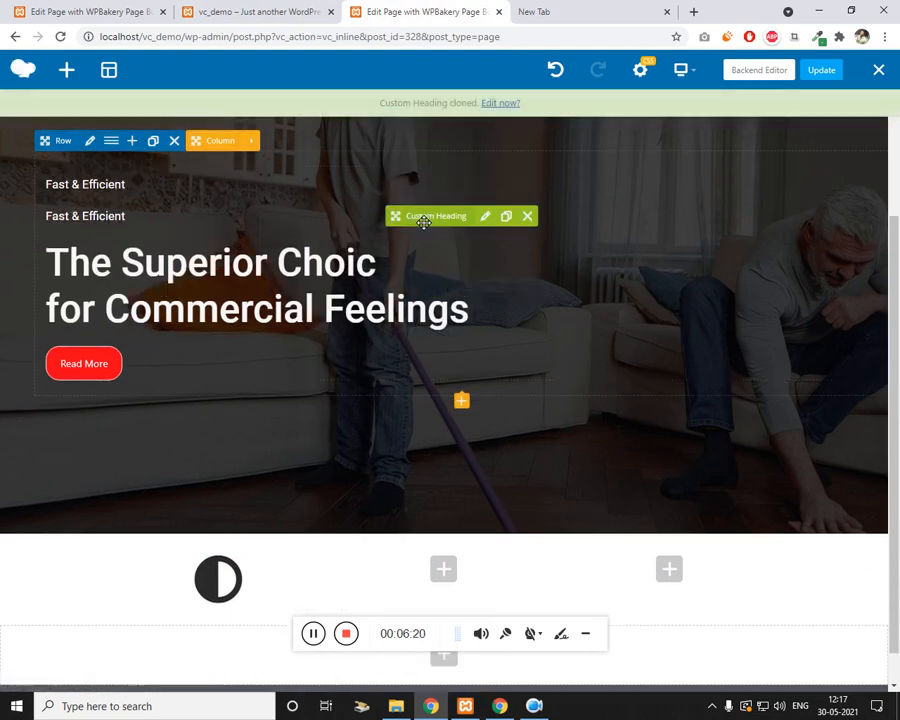
mouse_move(422, 221)
left_mouse_down()
mouse_move(261, 583)
mouse_move(234, 591)
mouse_move(228, 560)
mouse_move(232, 580)
left_mouse_up()
scroll(120, 491, "down", 1)
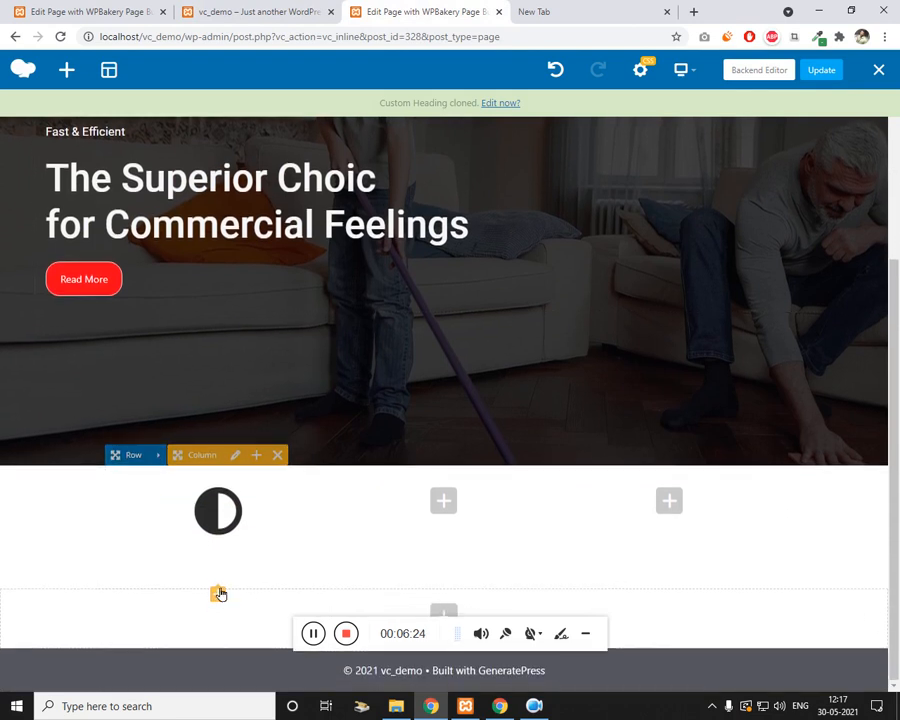
Step: Set the copied Fast & Efficient heading's text alignment to center and save
left_click(240, 566)
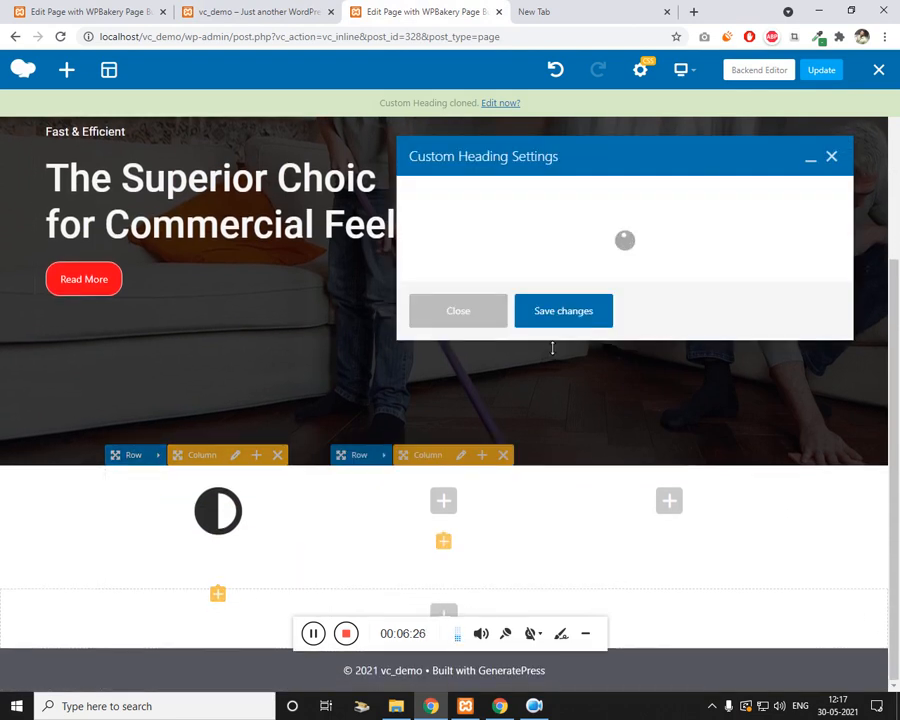
scroll(472, 420, "down", 3)
scroll(460, 408, "up", 1)
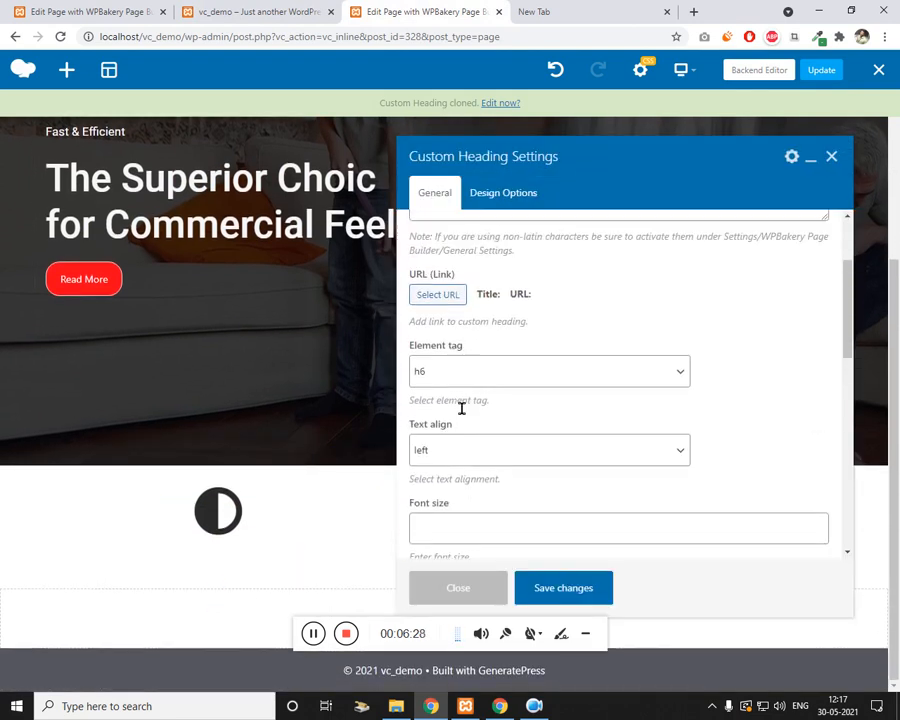
scroll(500, 336, "up", 1)
scroll(520, 345, "down", 1)
scroll(516, 362, "down", 3)
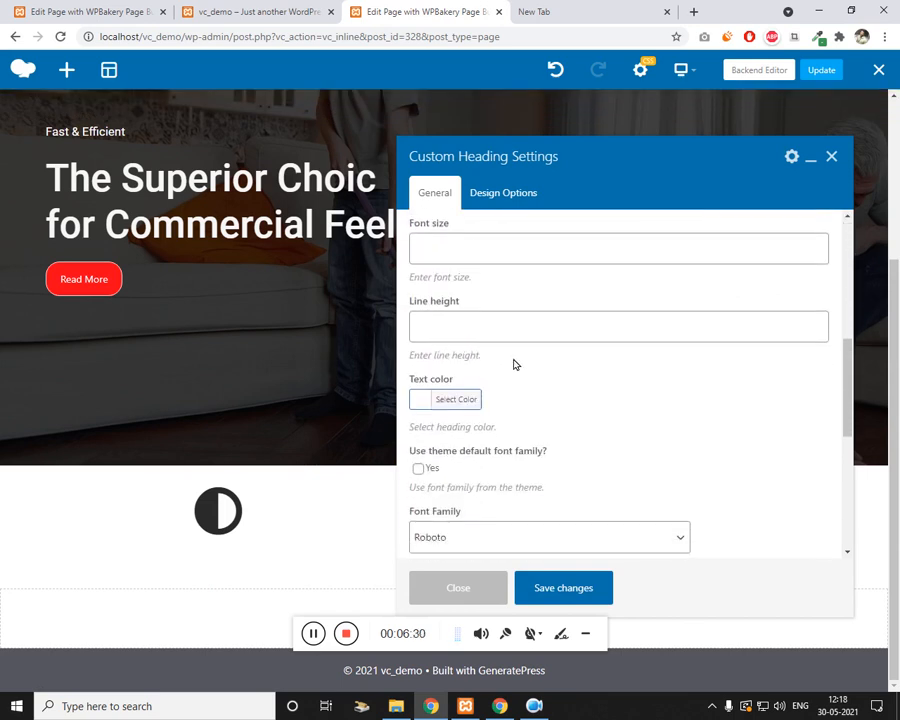
left_click(427, 401)
scroll(458, 330, "down", 1)
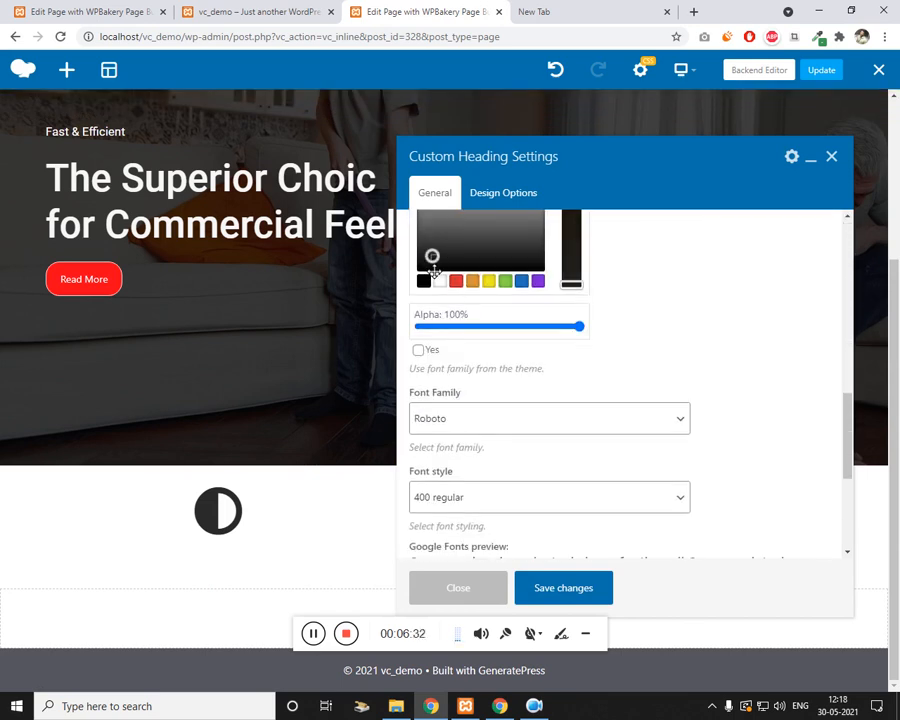
scroll(545, 440, "down", 2)
scroll(476, 400, "up", 5)
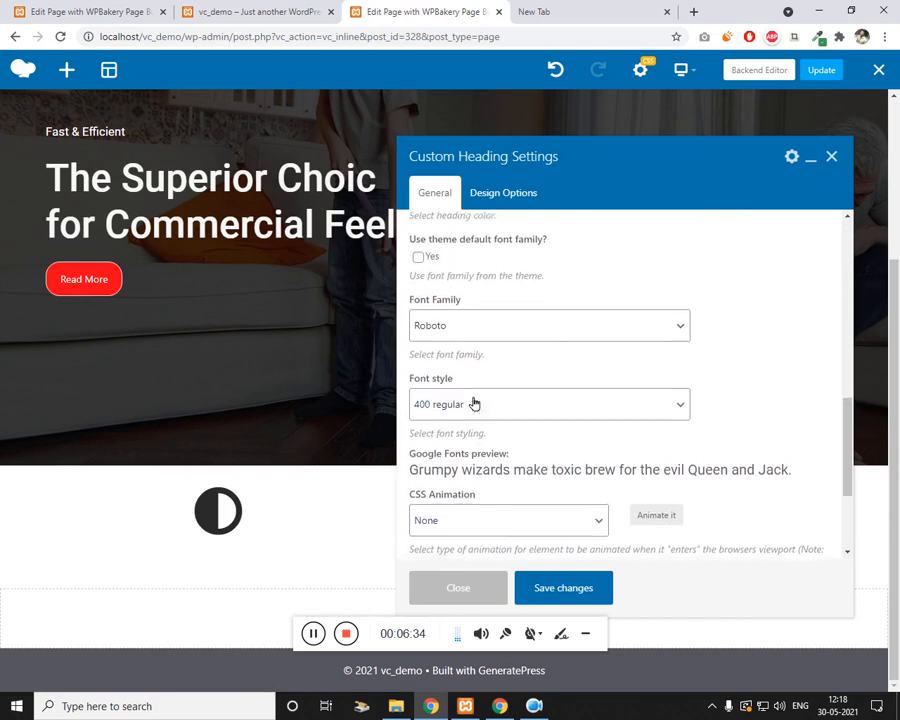
scroll(484, 365, "up", 4)
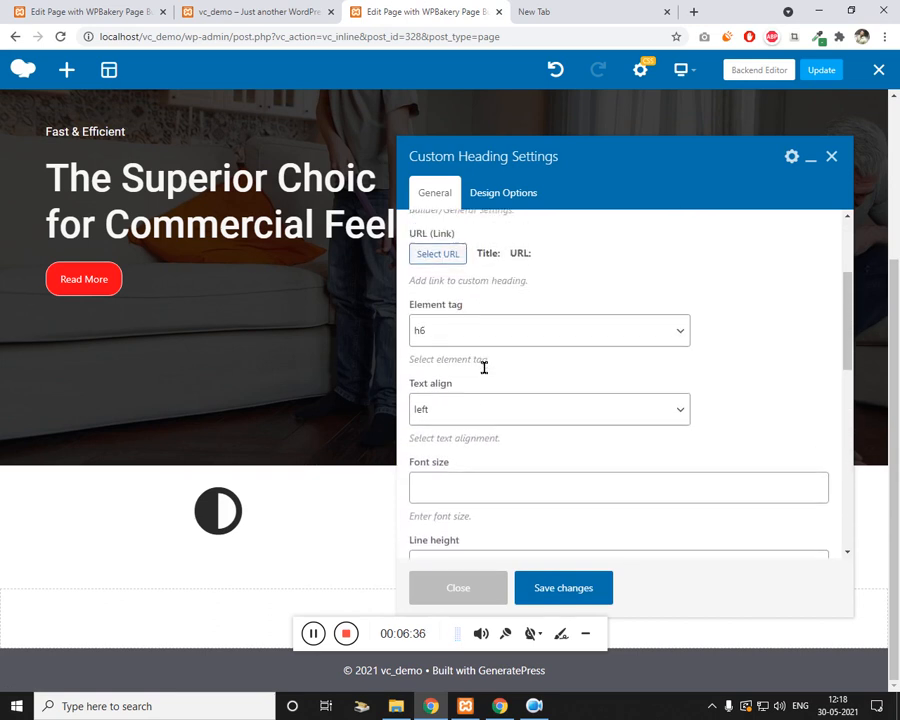
scroll(462, 462, "down", 1)
left_click(469, 453)
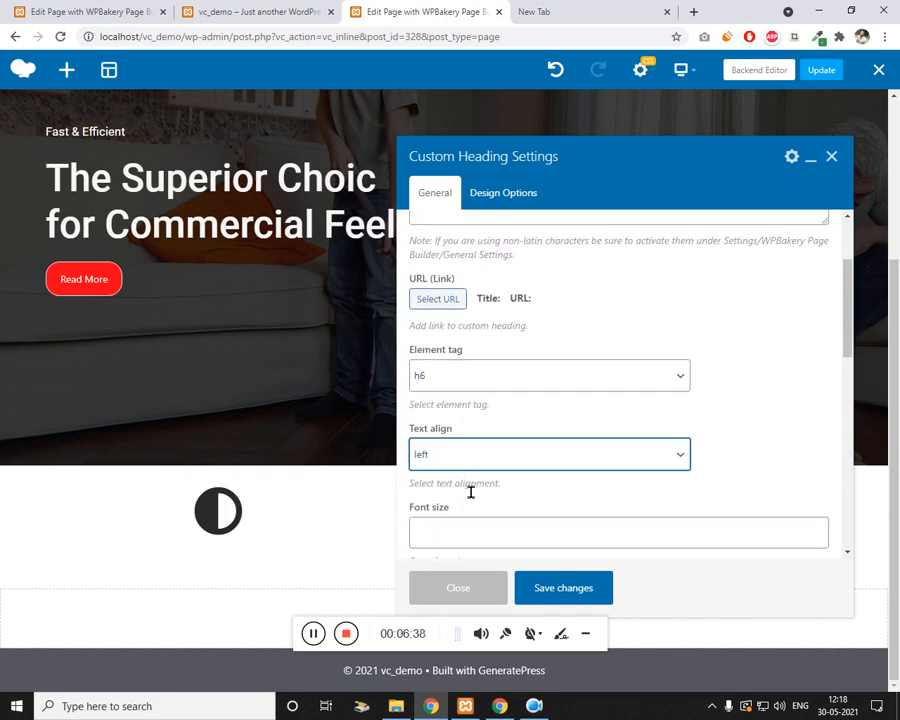
left_click(457, 504)
left_click(549, 590)
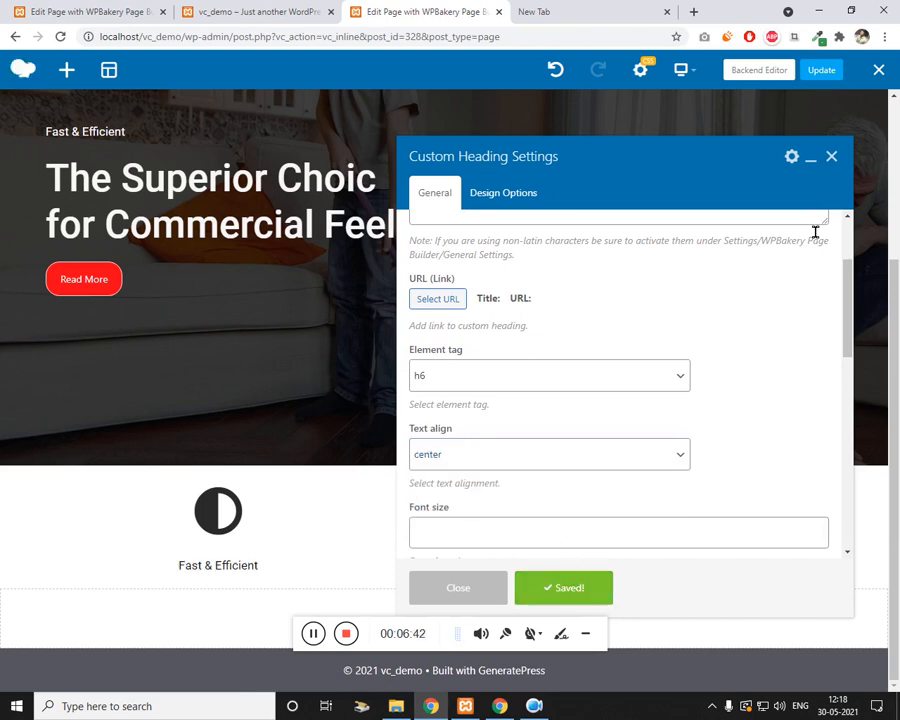
left_click(832, 160)
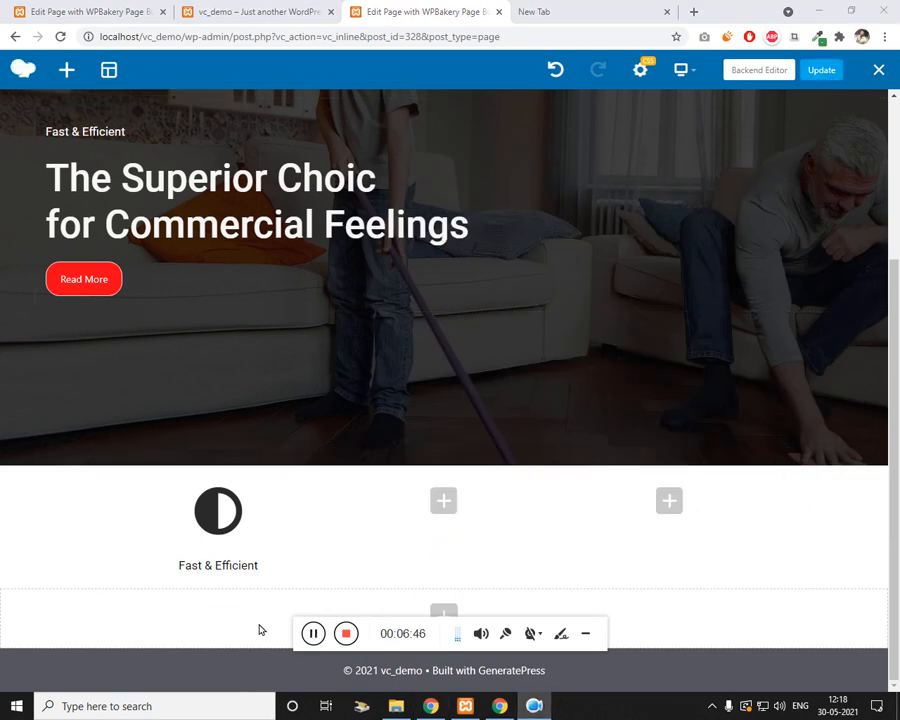
Step: Add a Custom Heading below the first column's title and centre its text
left_click(221, 595)
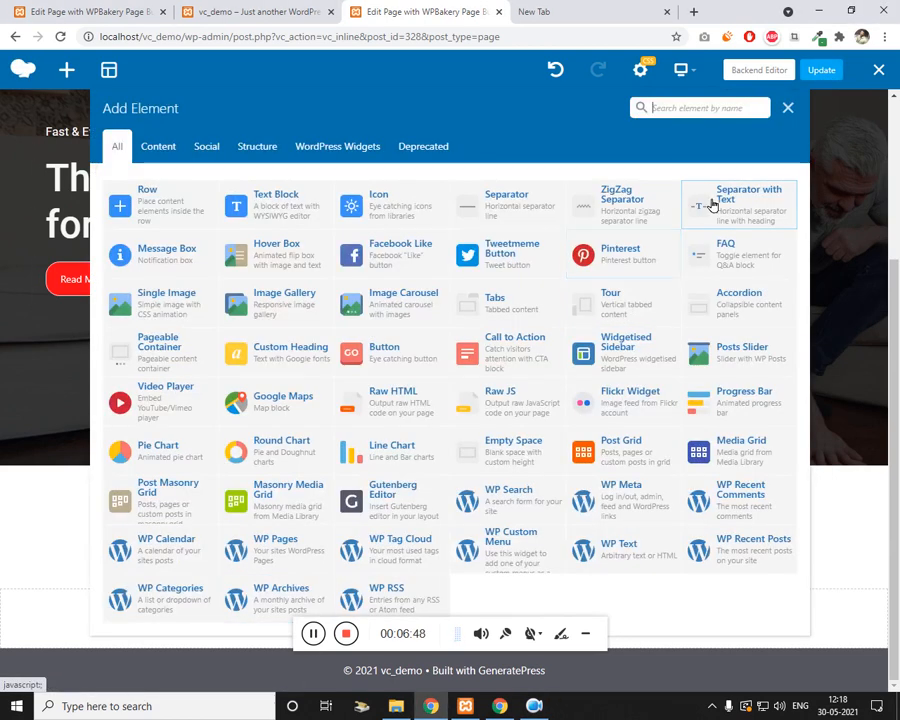
type("head")
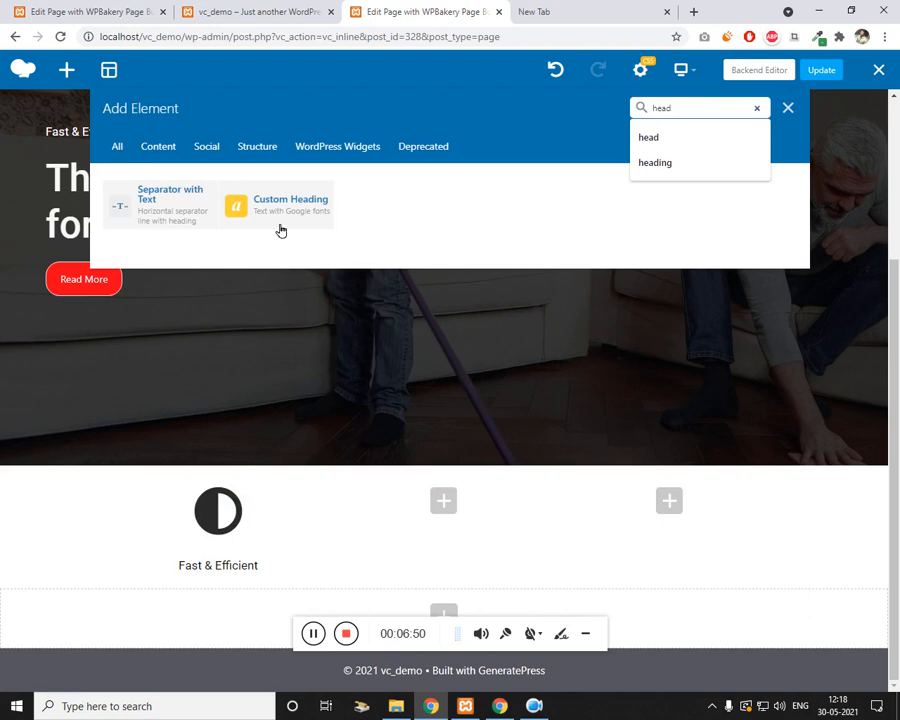
left_click(281, 229)
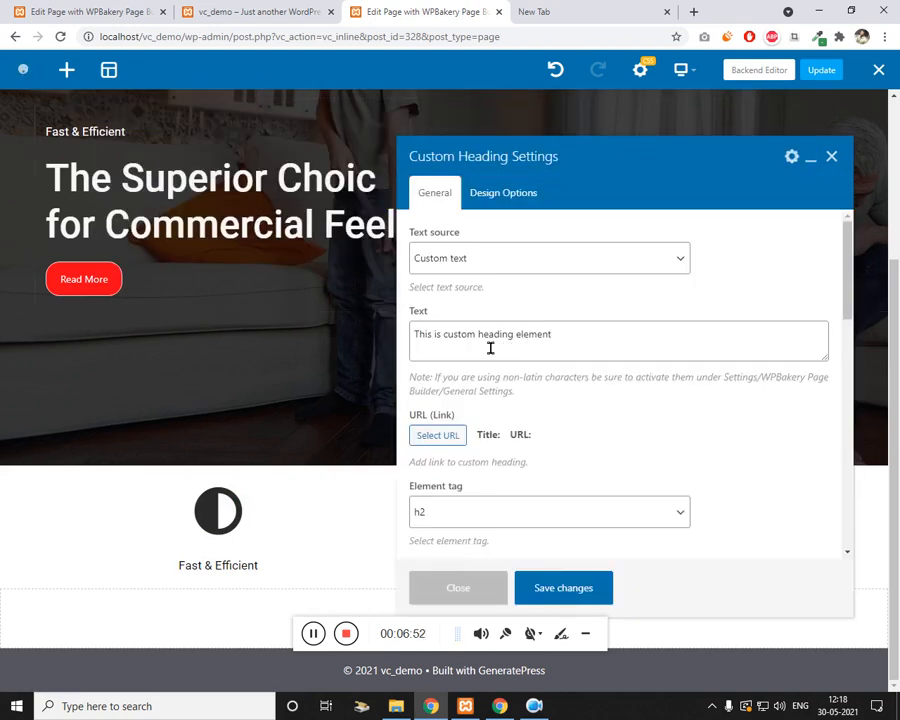
left_click(516, 356)
scroll(586, 418, "down", 3)
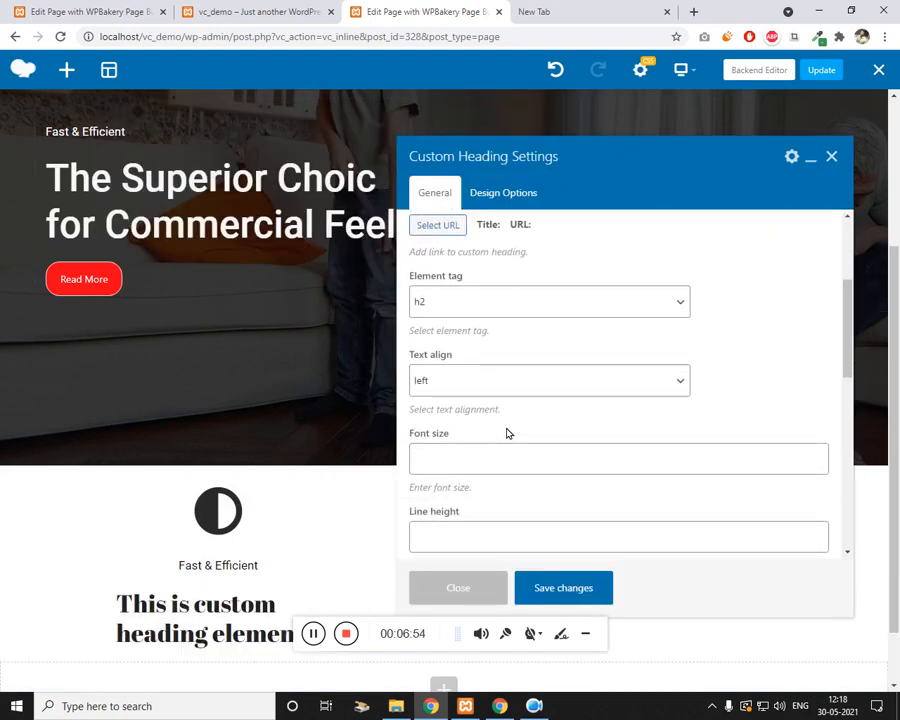
left_click(546, 383)
left_click(492, 430)
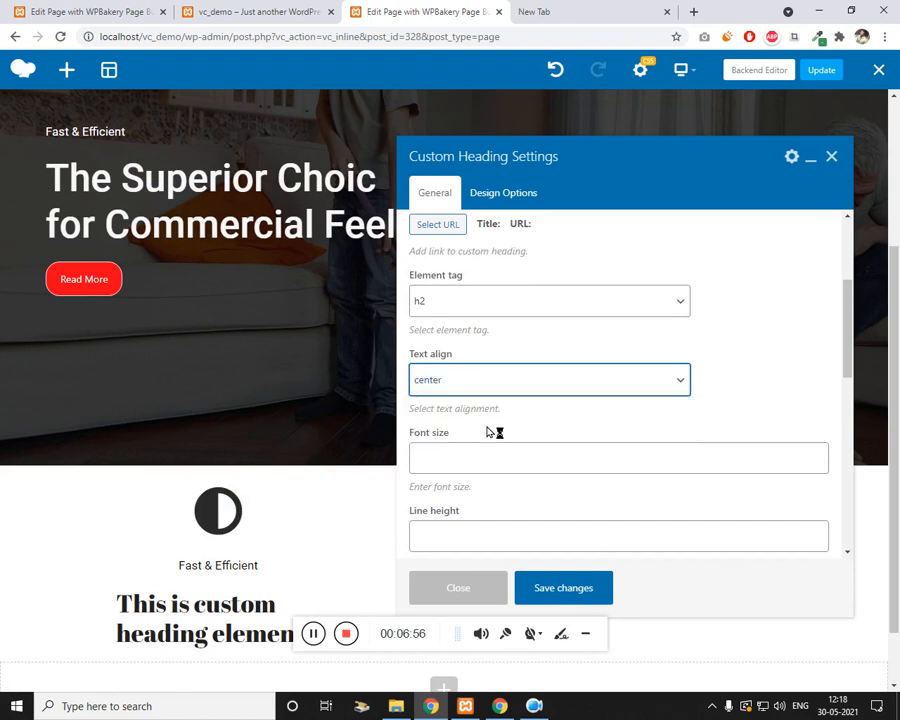
scroll(583, 422, "down", 4)
scroll(578, 447, "down", 5)
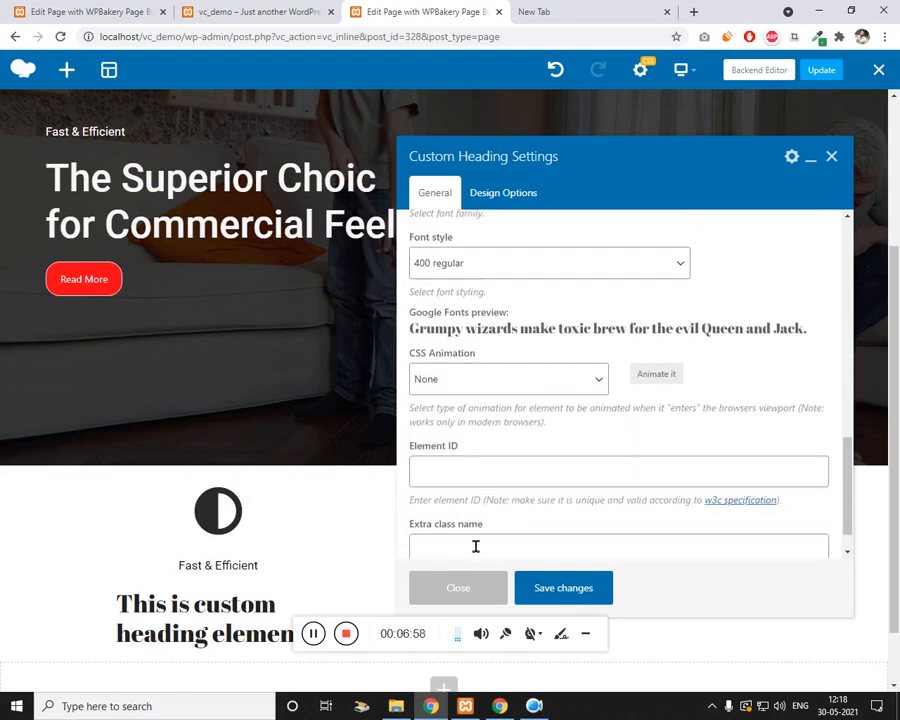
Step: Give the heading the col-grey extra class and Roboto font family, and save
left_click(478, 545)
type("c")
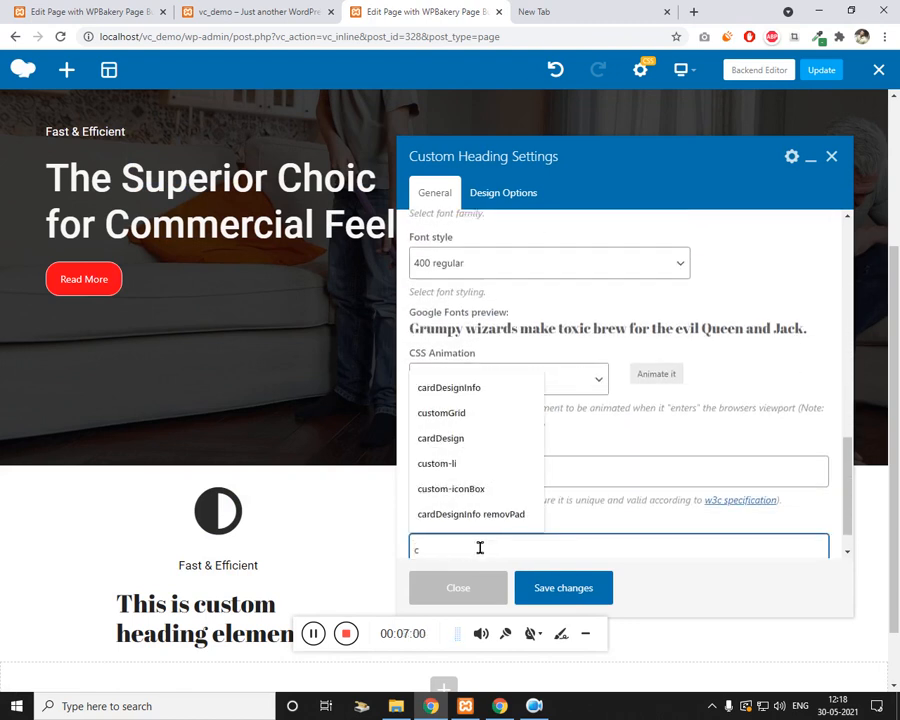
type("ol-grey")
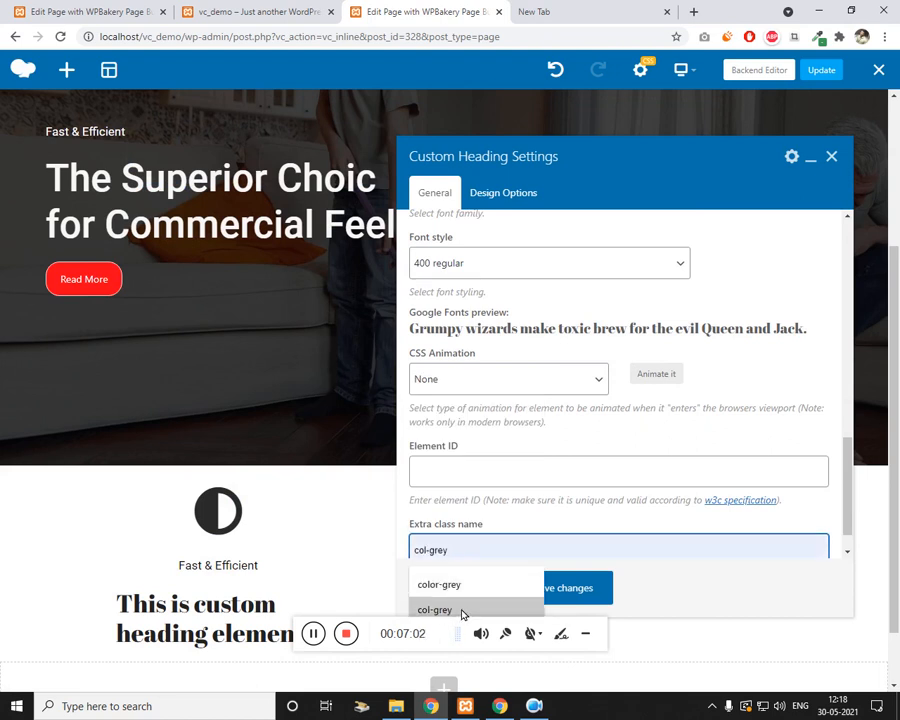
left_click(460, 609)
scroll(594, 458, "up", 3)
scroll(555, 458, "up", 1)
left_click(483, 410)
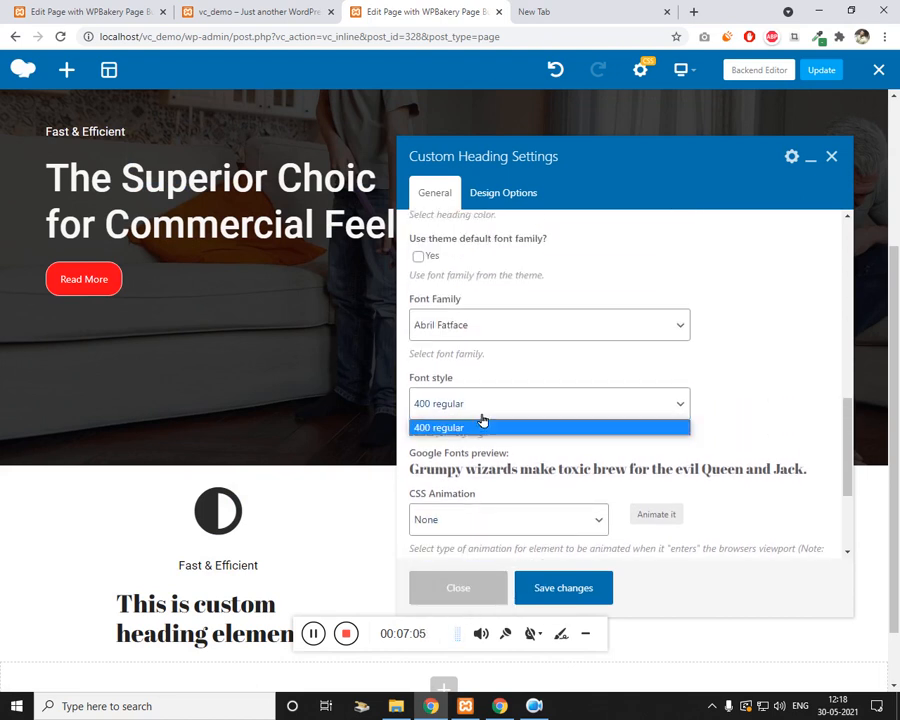
left_click(510, 326)
left_click(513, 330)
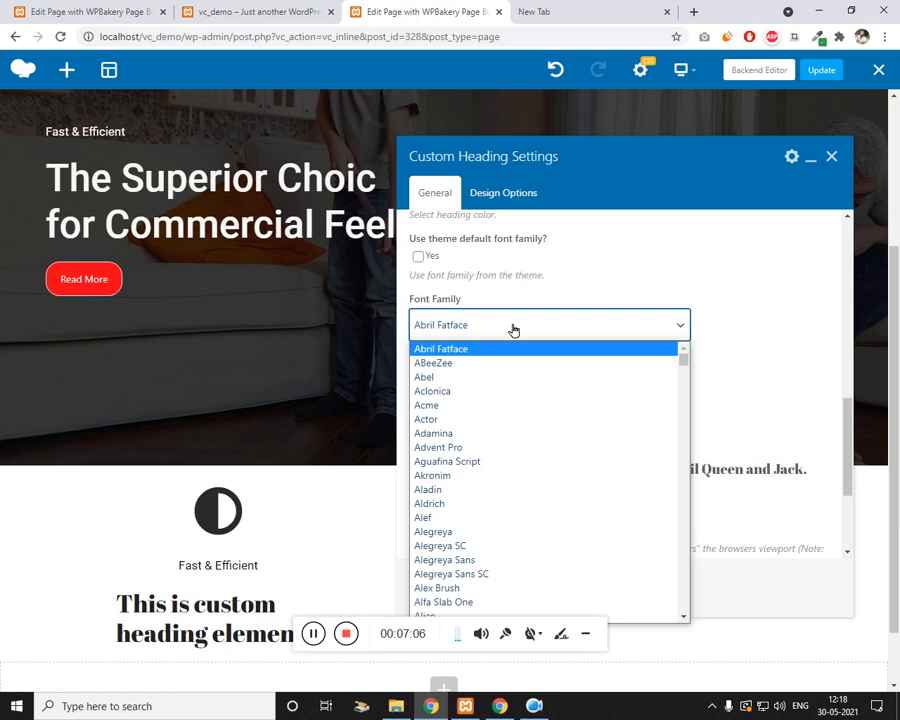
type("roboto")
key("Return")
left_click(564, 586)
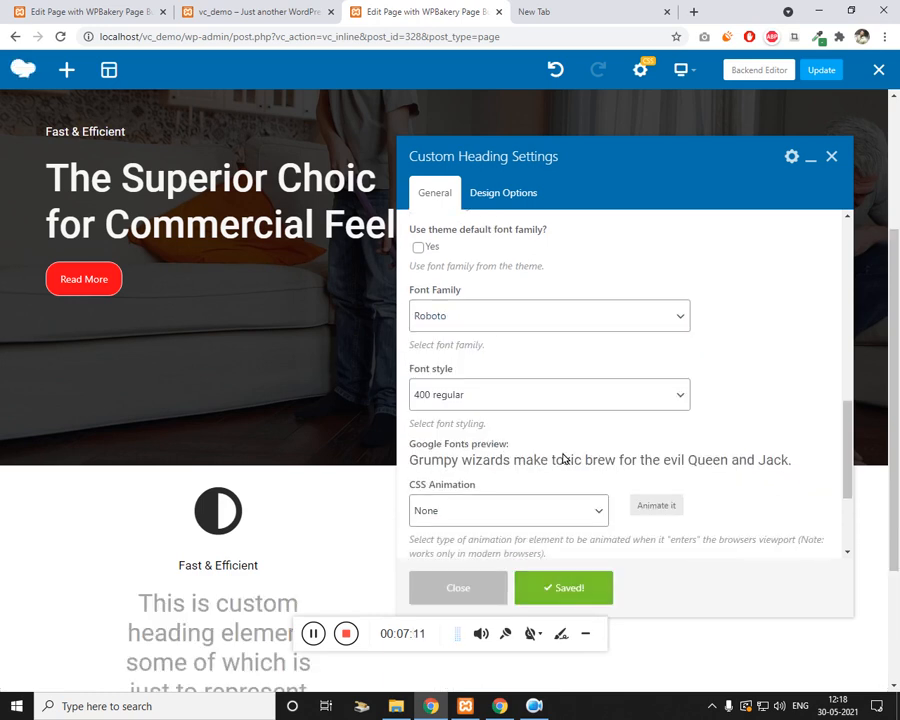
Step: Set the heading's element tag to h5
scroll(569, 436, "up", 2)
scroll(569, 436, "up", 3)
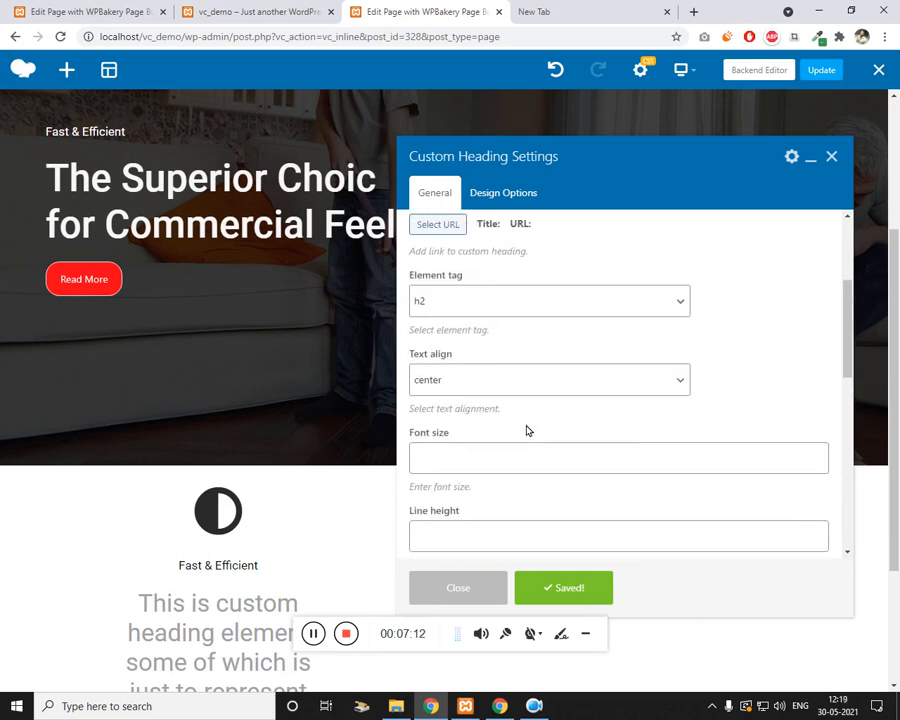
left_click(466, 303)
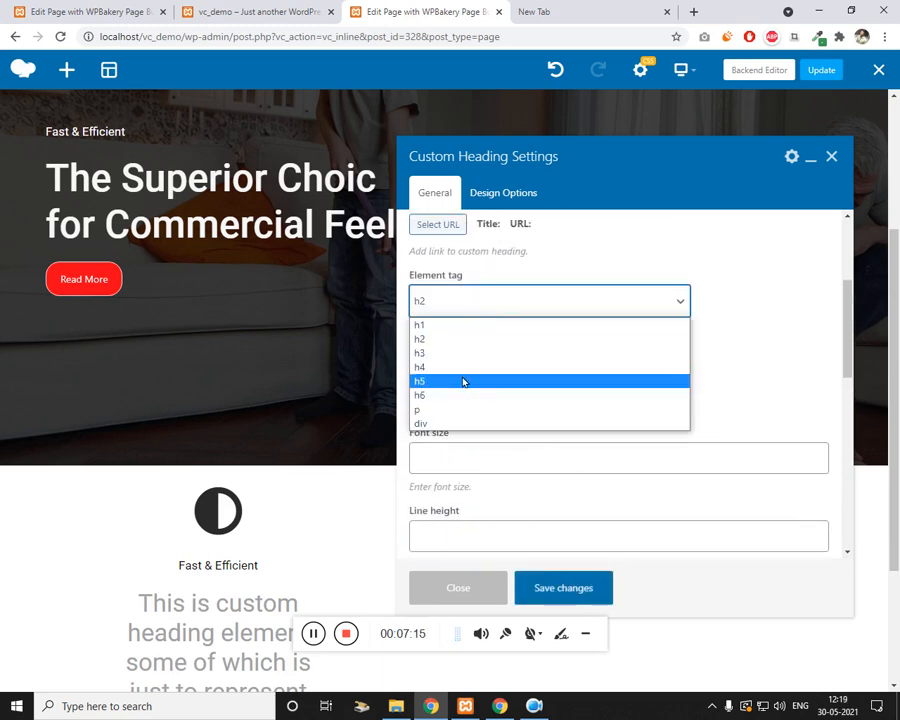
left_click(465, 370)
left_click(577, 578)
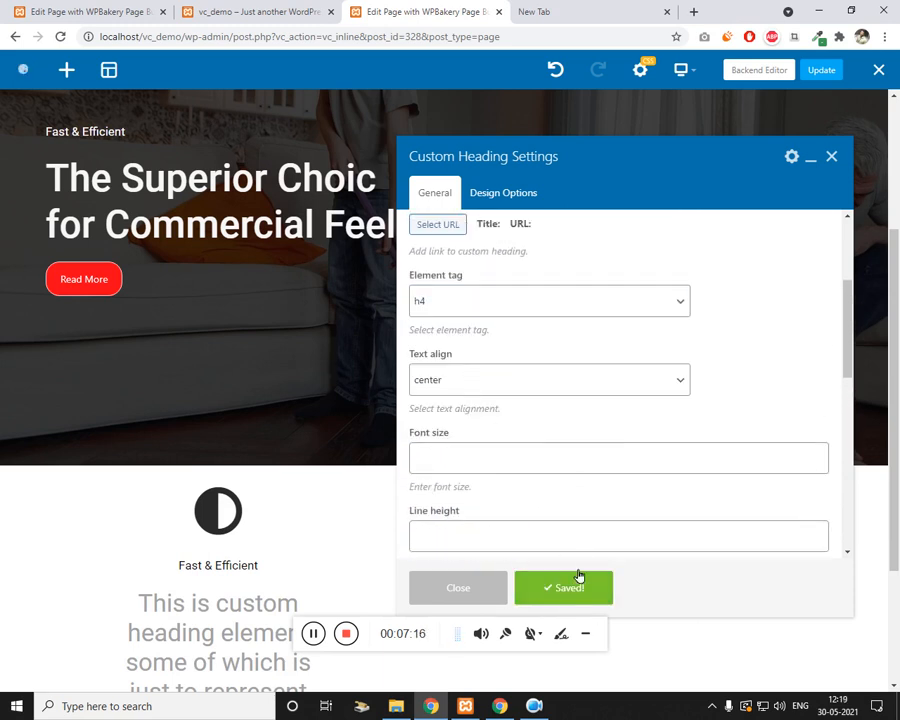
left_click(476, 298)
left_click(450, 378)
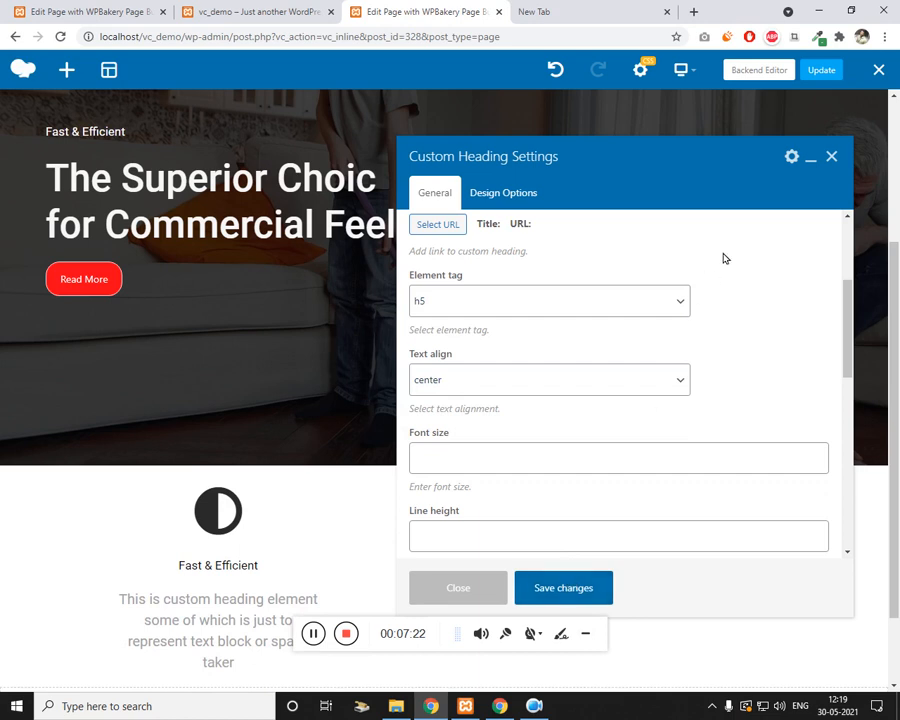
left_click(831, 157)
scroll(250, 512, "down", 1)
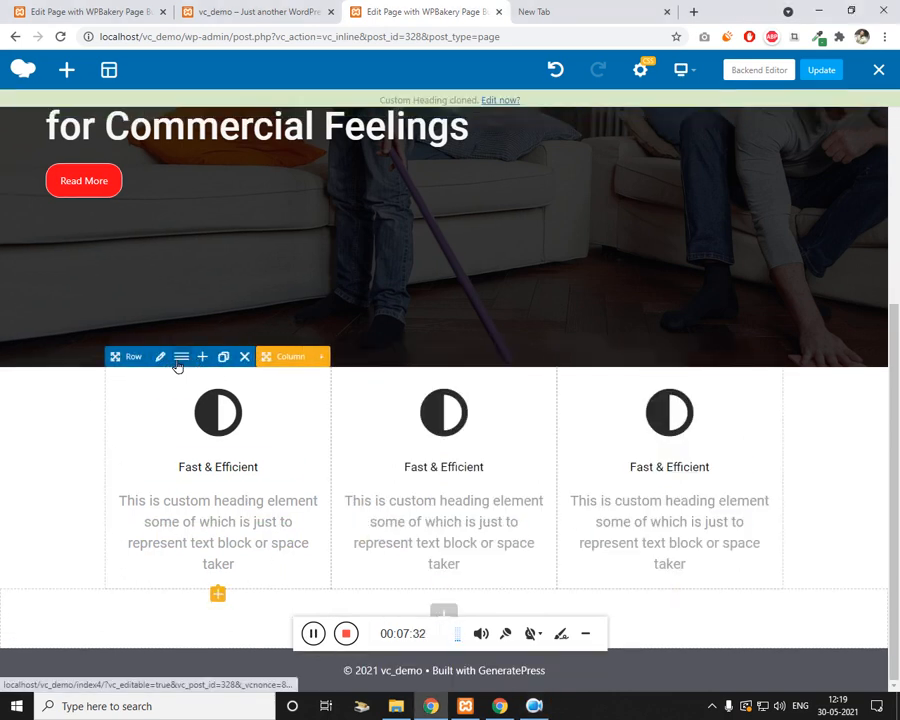
Step: Set the icon row's top margin to -150 in Design Options and save
left_click(161, 357)
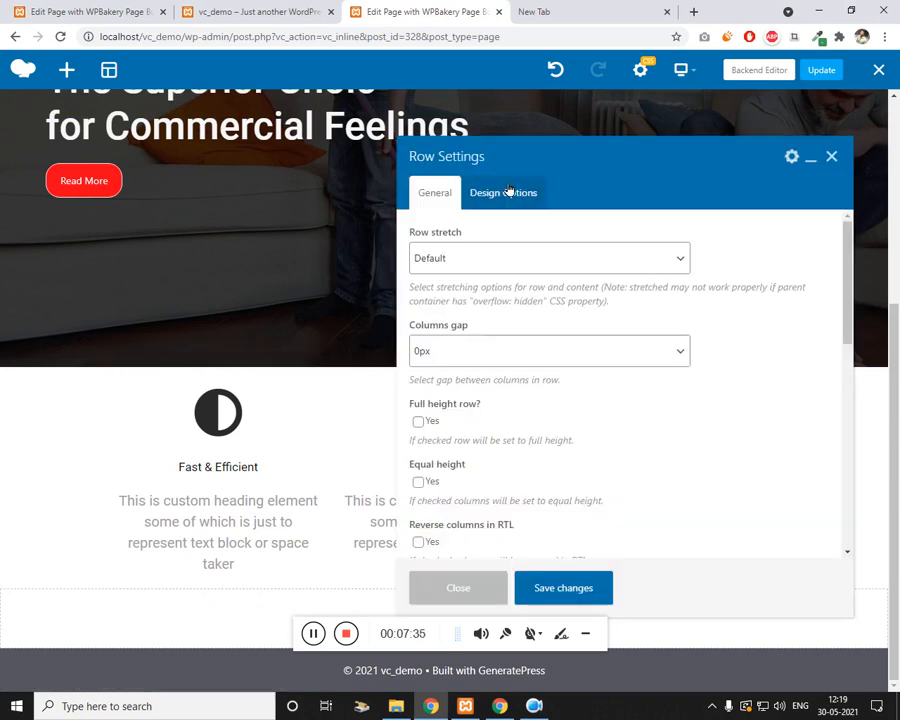
left_click(468, 191)
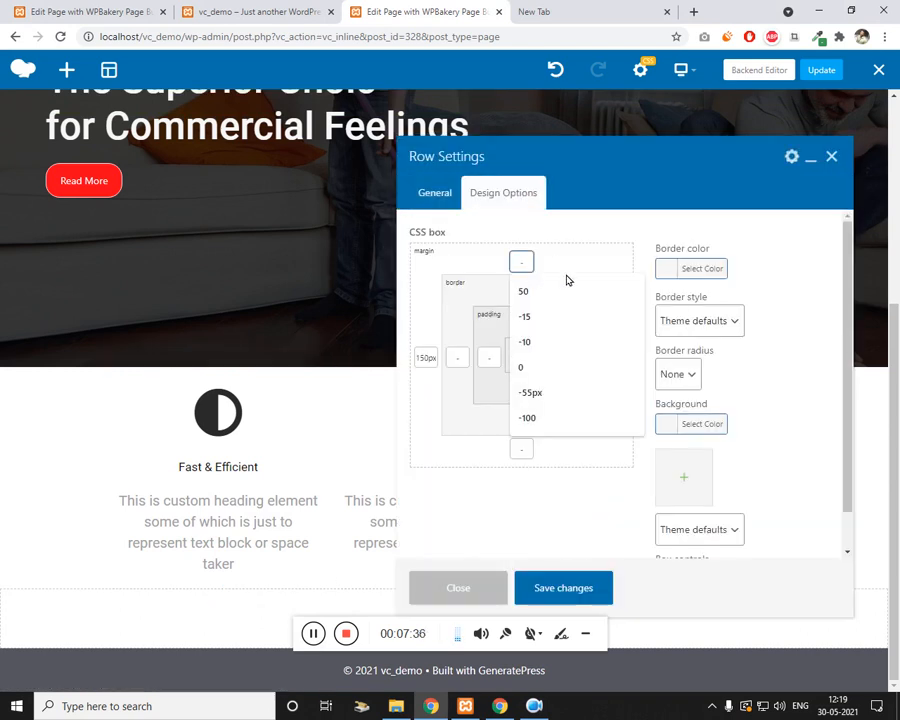
type("-150")
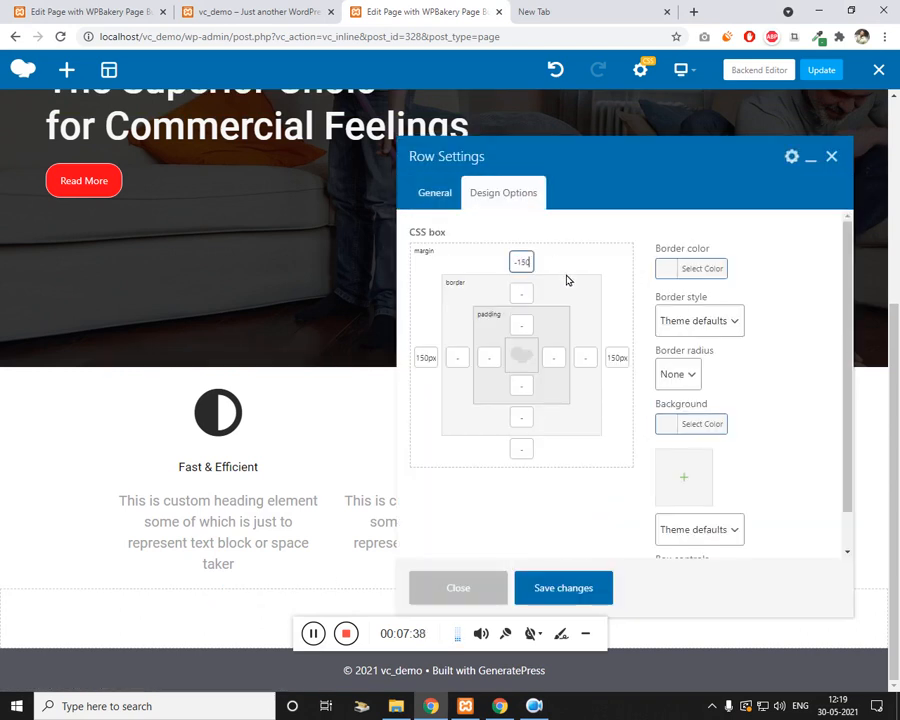
left_click(552, 578)
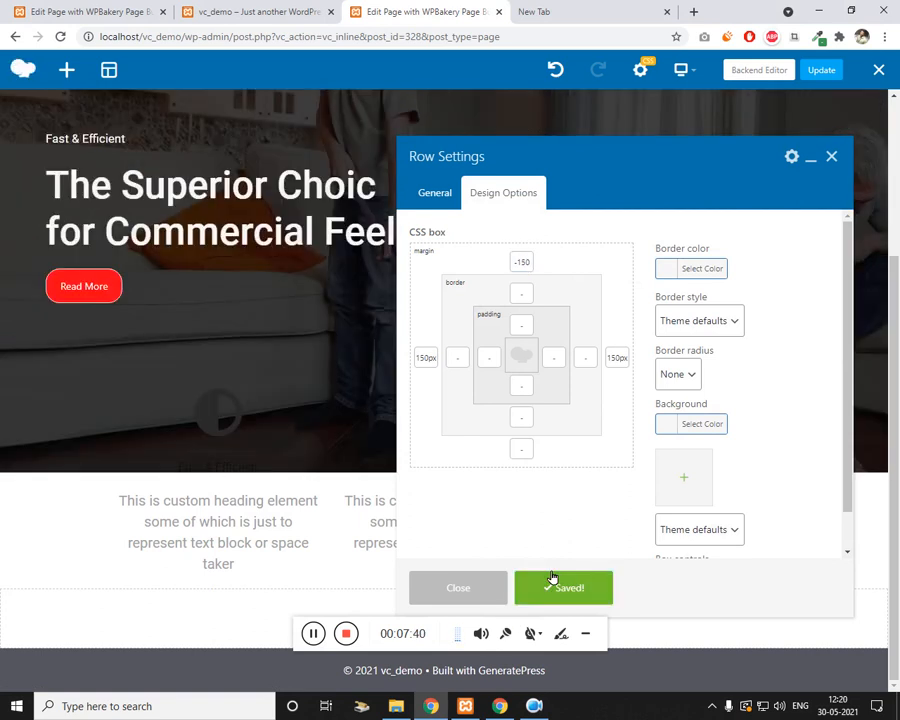
left_click(832, 154)
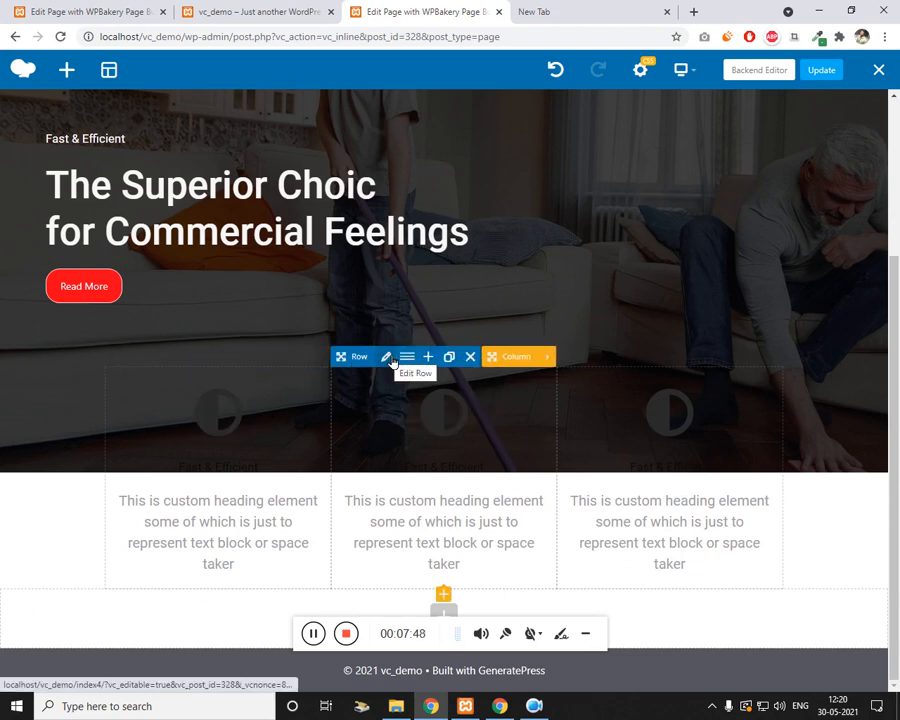
Step: Save the bg-red extra class on the icon row, then insert an inner Row into the first column
left_click(386, 356)
scroll(478, 414, "down", 5)
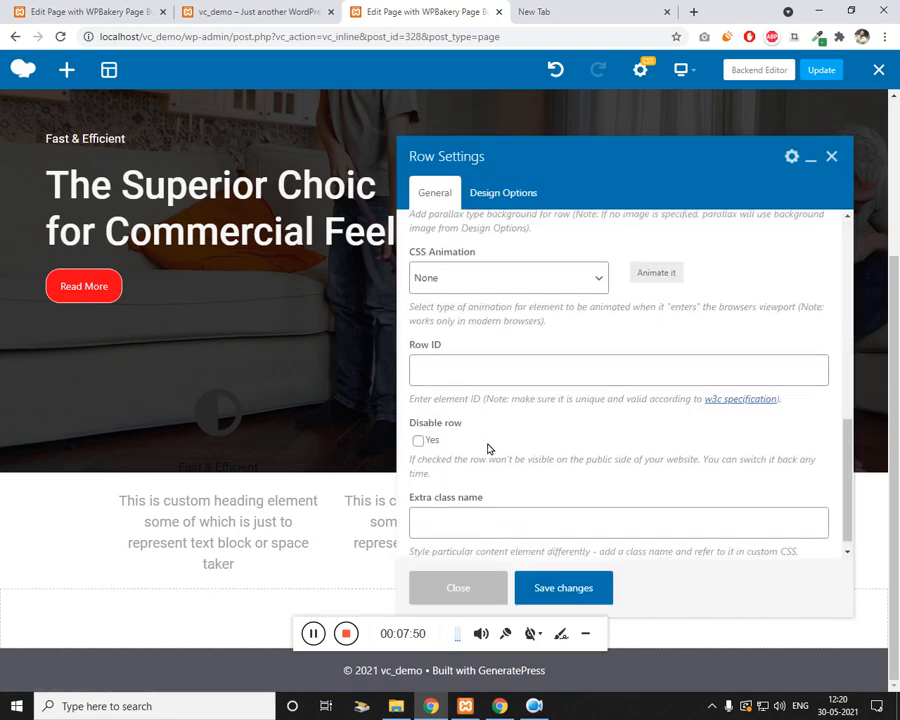
left_click(490, 512)
type("bg-")
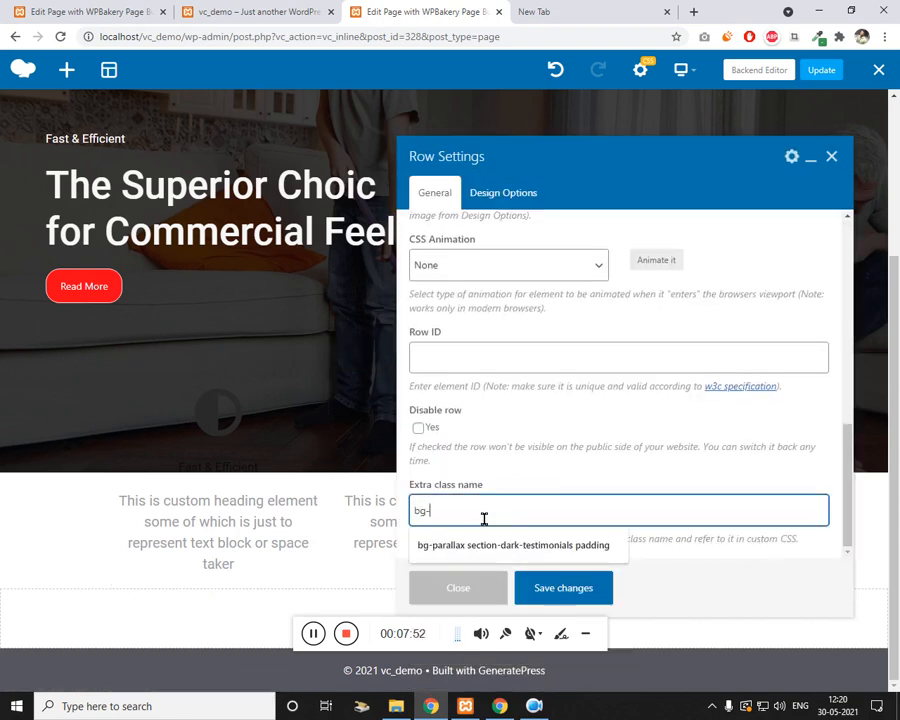
type("red")
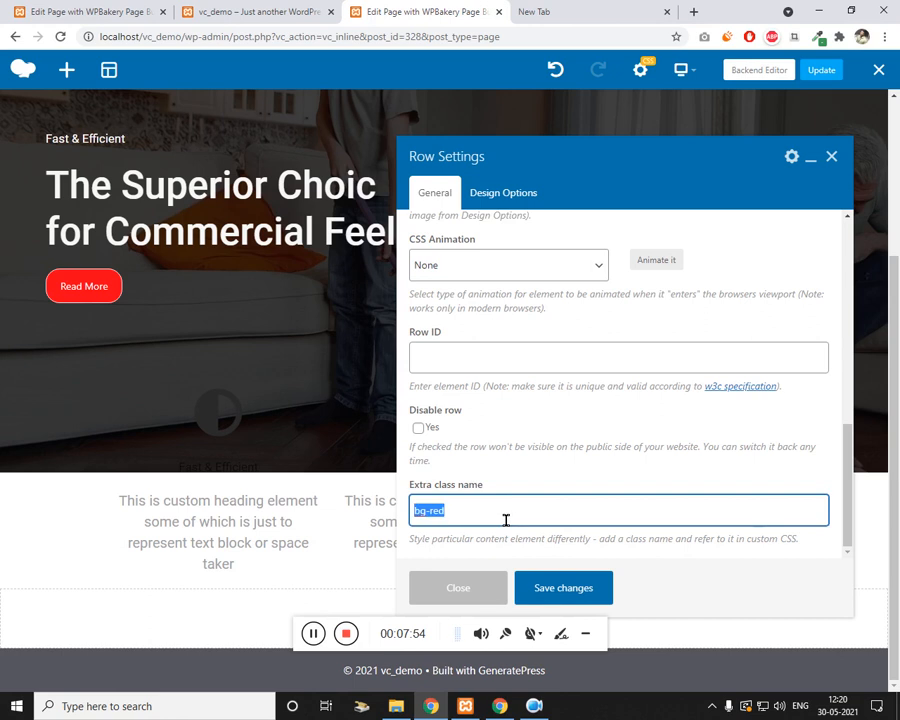
left_click(555, 592)
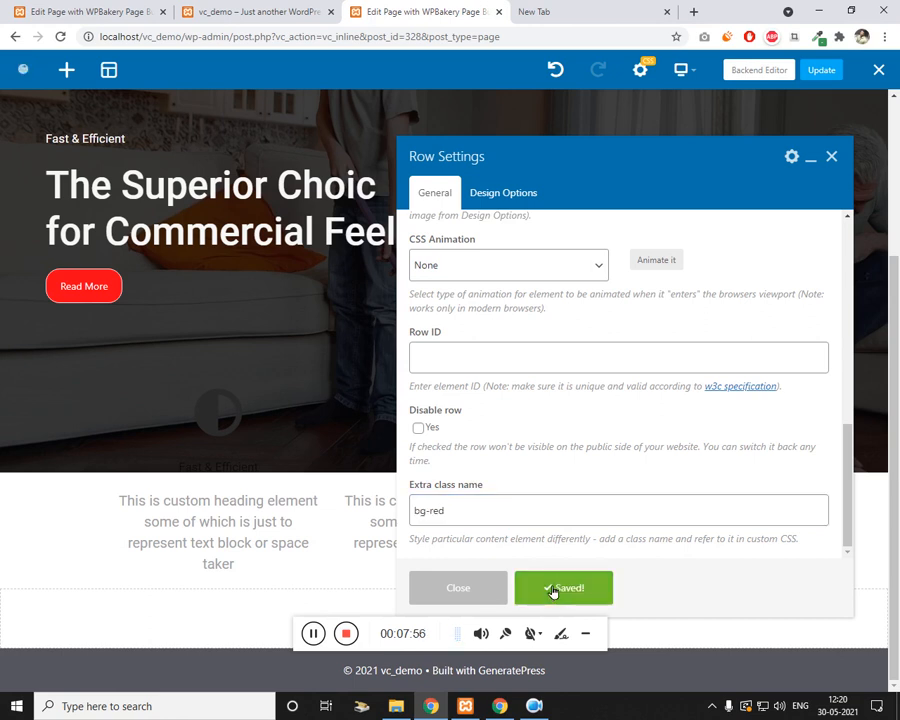
left_click(834, 160)
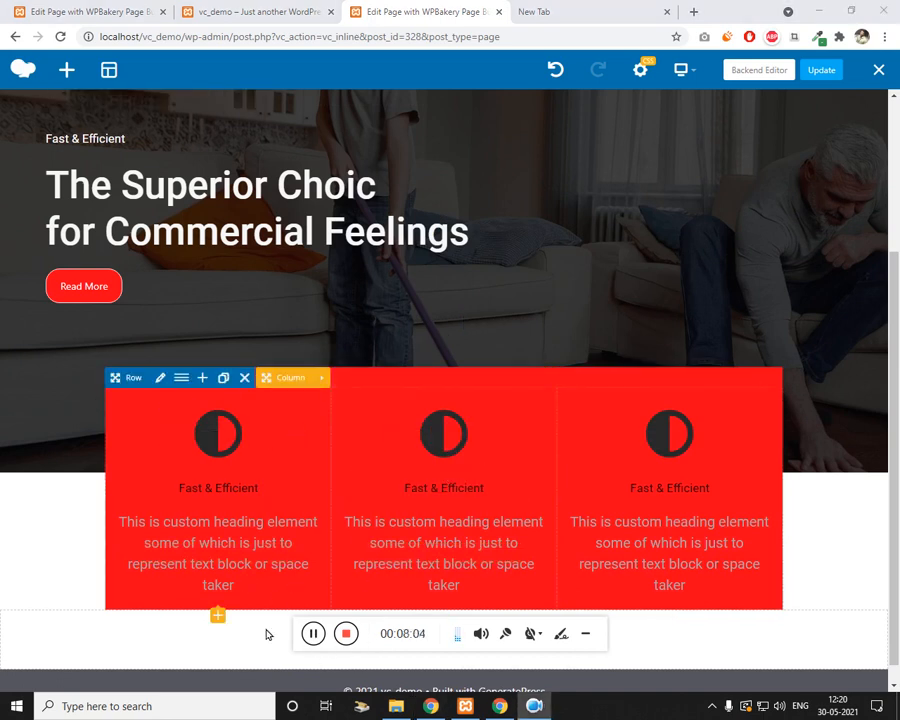
left_click(222, 619)
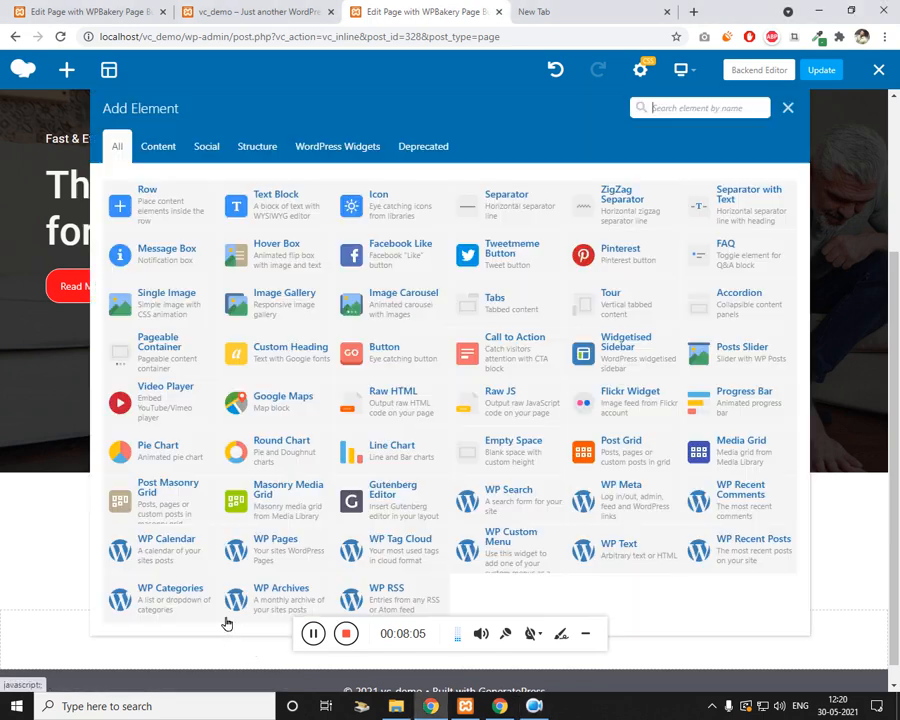
left_click(188, 216)
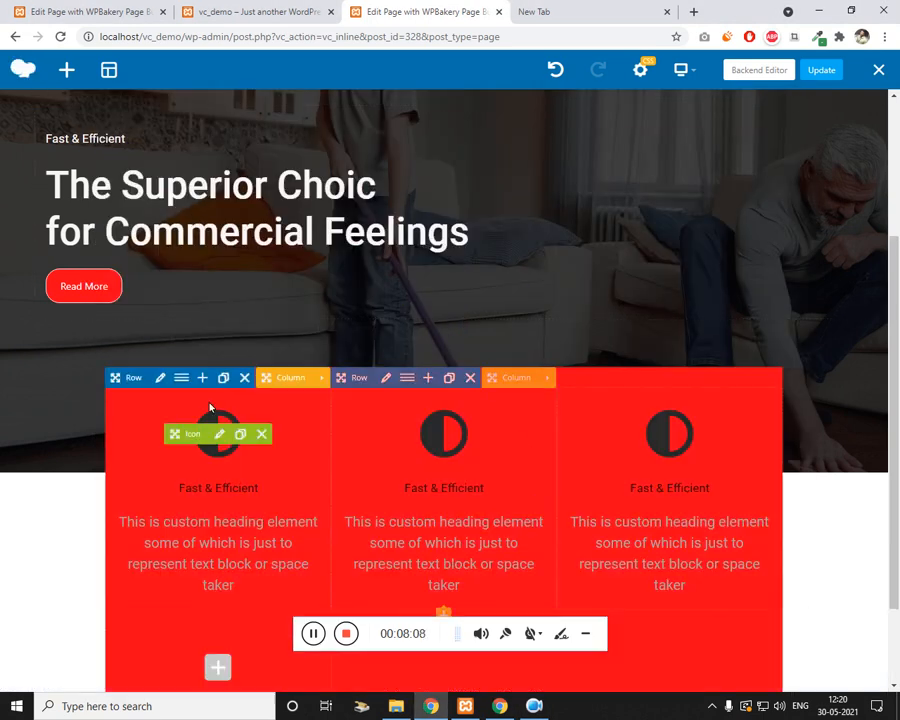
Step: Move the first column's icon, then the Fast & Efficient title, then the placeholder text into the inner row
scroll(210, 407, "down", 2)
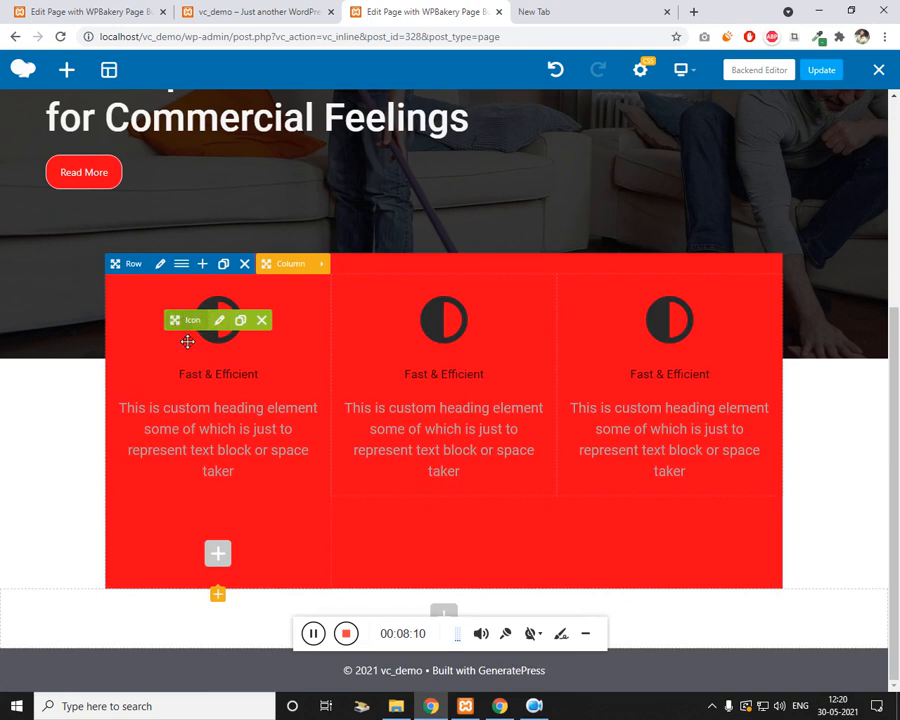
left_click_drag(187, 342, 256, 541)
left_click_drag(165, 376, 237, 549)
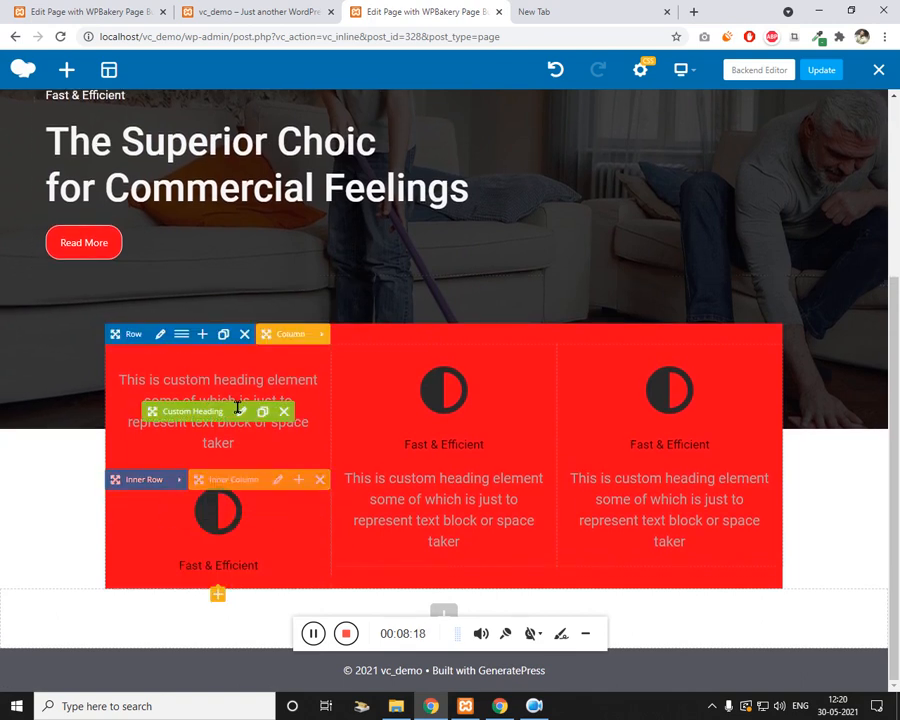
mouse_move(193, 412)
left_mouse_down()
mouse_move(220, 540)
mouse_move(232, 565)
mouse_move(244, 554)
left_mouse_up()
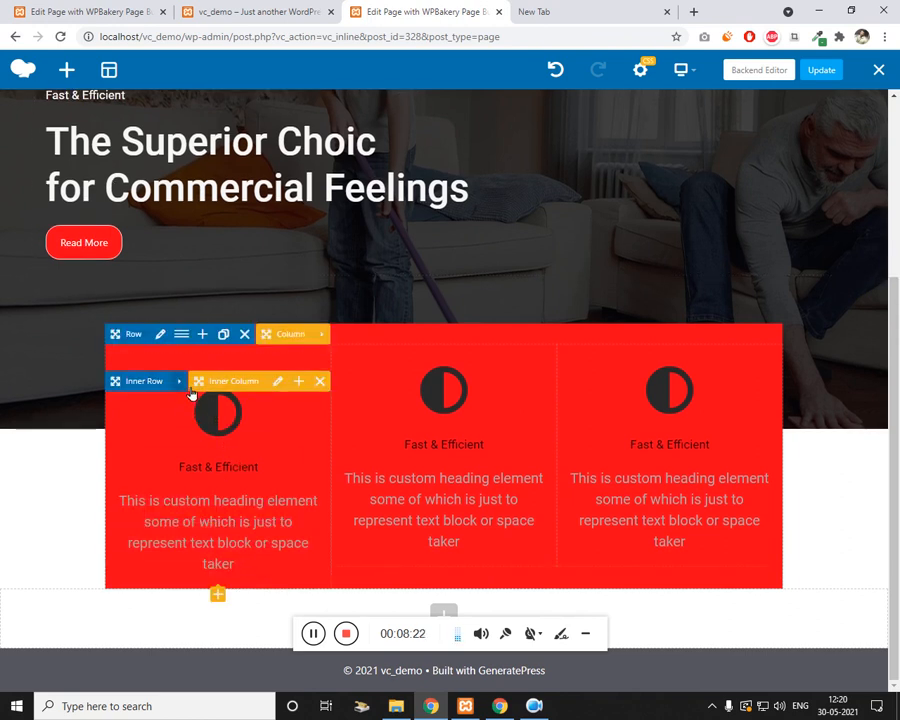
Step: Give the inner row the extra class name bg-white and save it
left_click(202, 382)
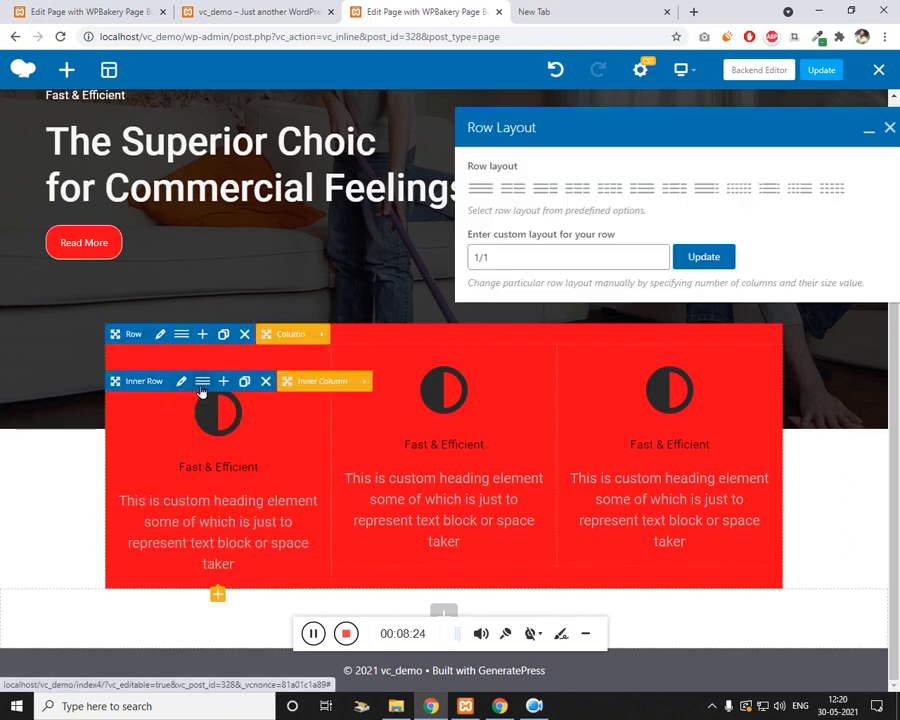
left_click(184, 383)
scroll(526, 326, "down", 3)
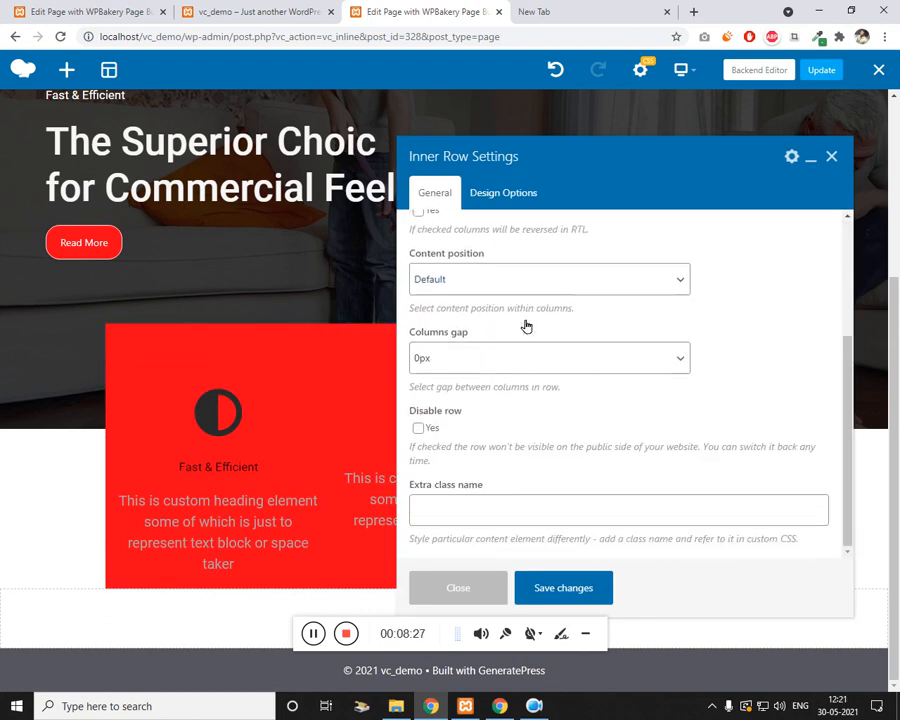
left_click(448, 509)
type("bg-white")
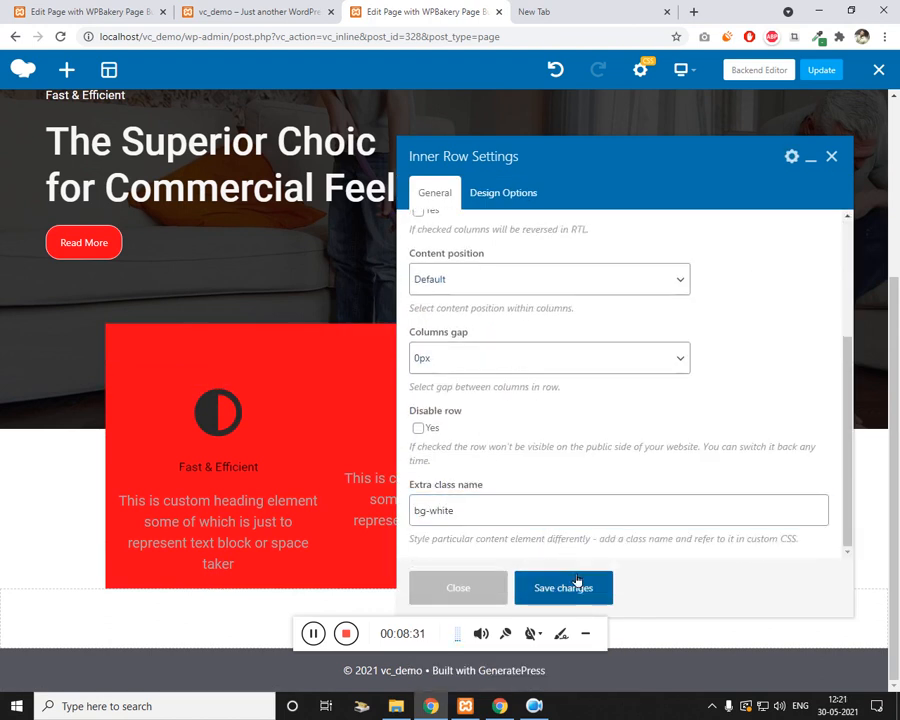
left_click(576, 584)
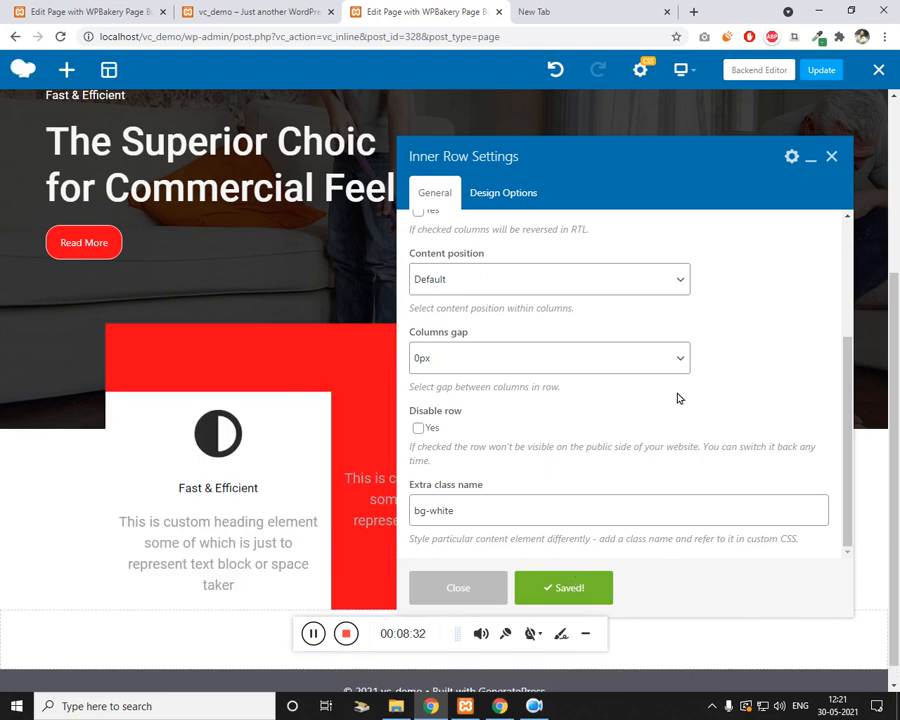
left_click(831, 156)
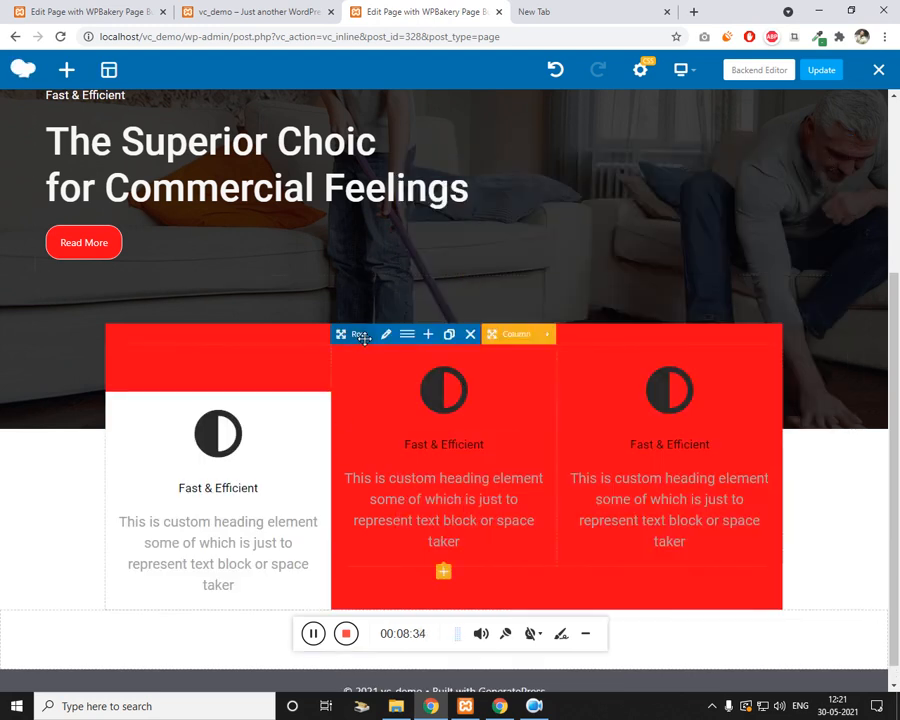
Step: Clear the bg-red extra class from the three-column icon row and save
left_click(390, 336)
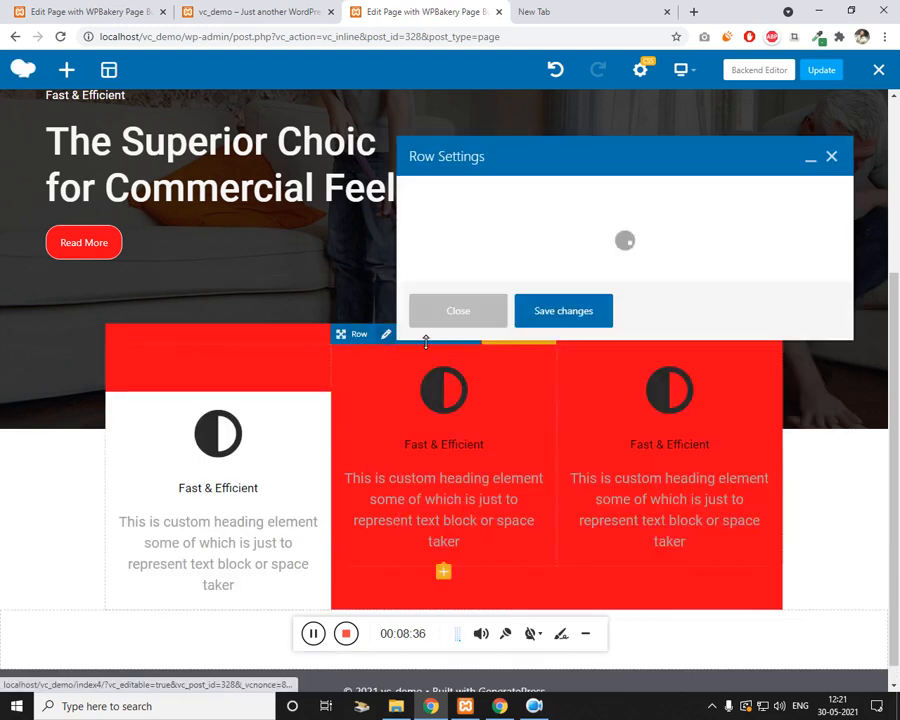
scroll(520, 360, "down", 5)
triple_click(496, 524)
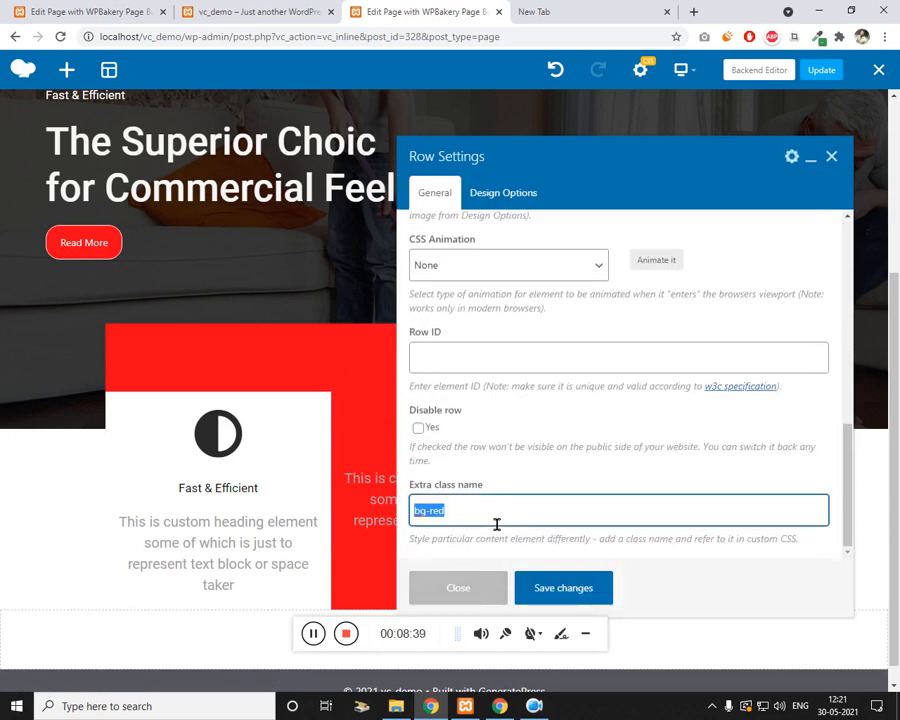
left_click(555, 588)
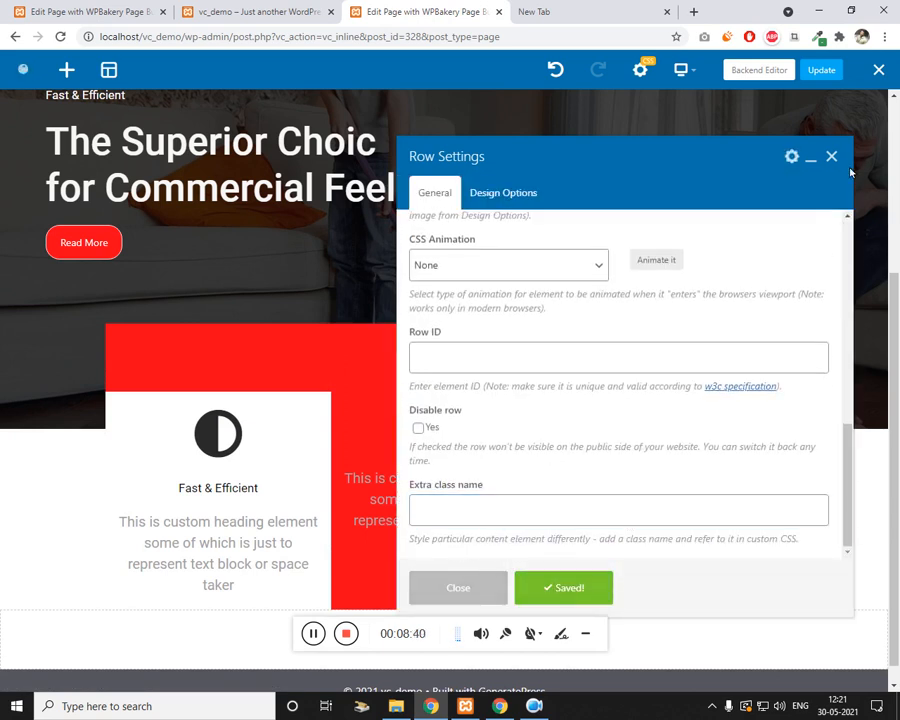
left_click(831, 157)
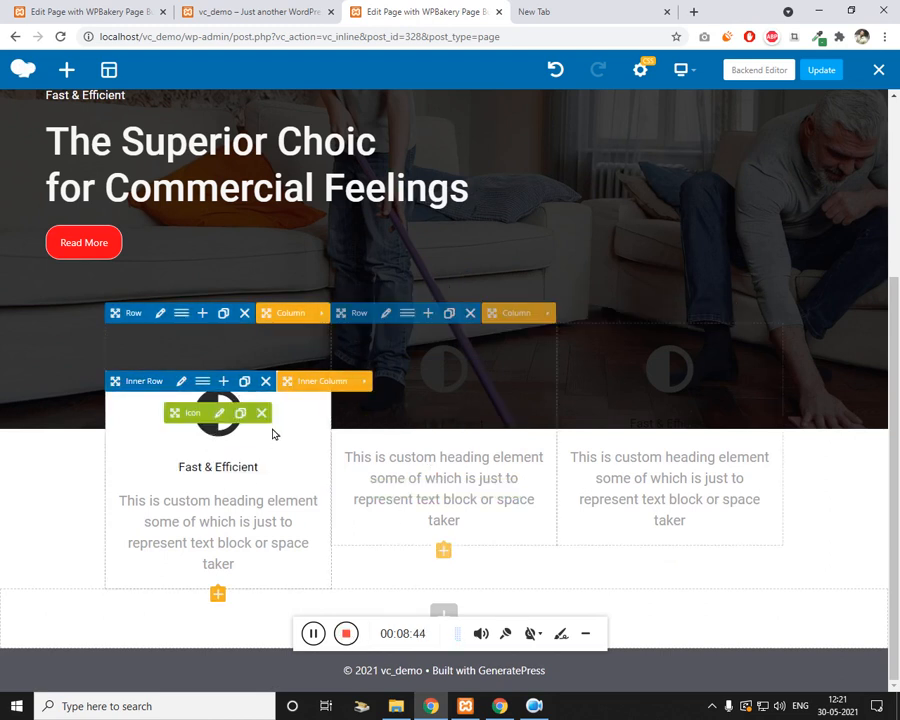
Step: Clone the left column's icon block and place copies in the middle and third columns
left_click(247, 385)
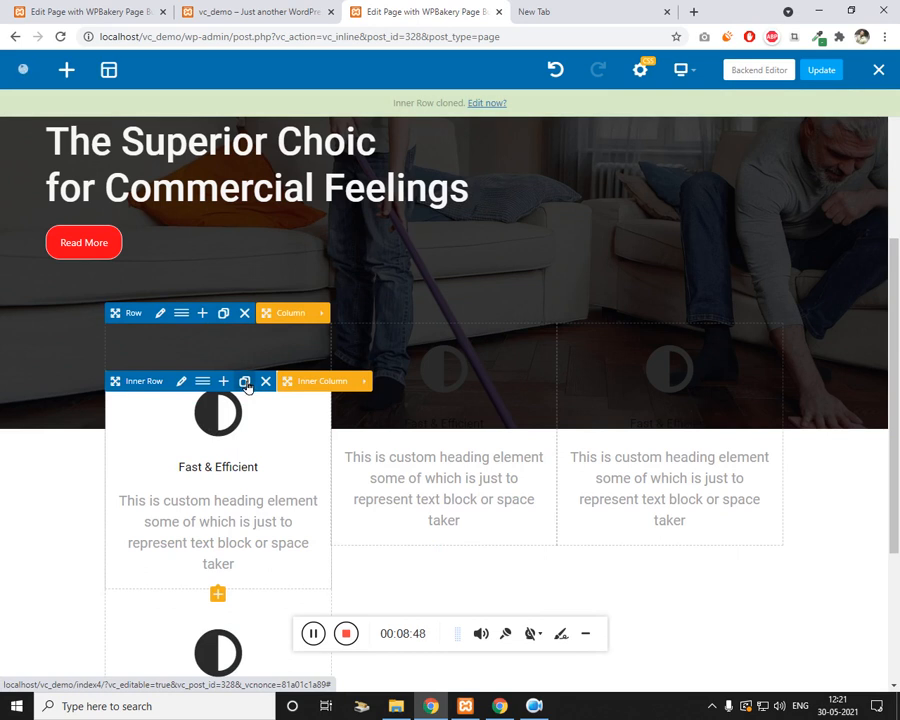
scroll(243, 390, "down", 3)
scroll(243, 390, "up", 3)
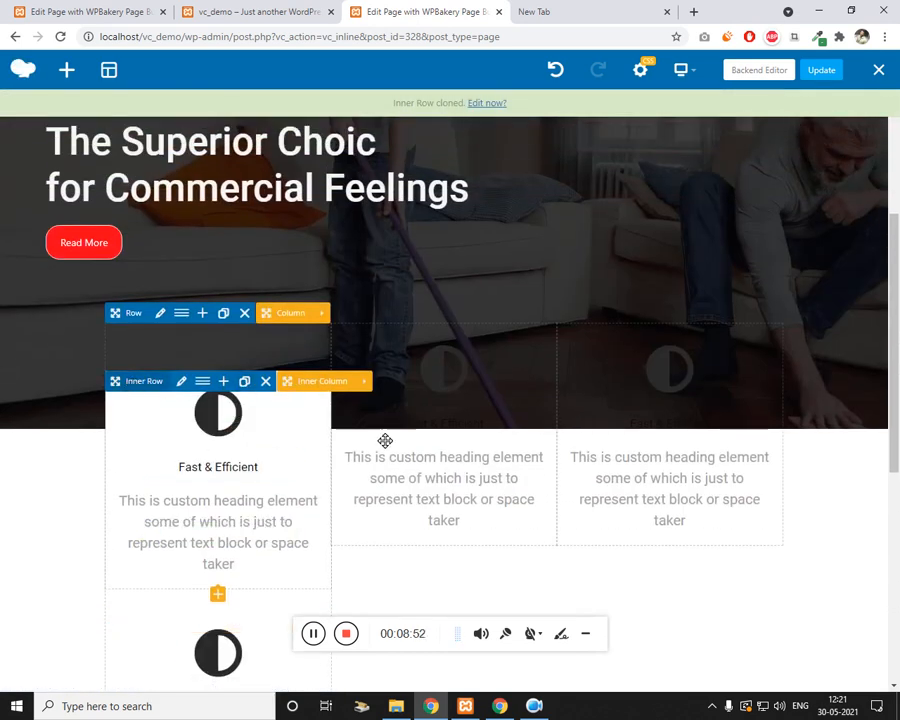
left_click_drag(385, 440, 440, 518)
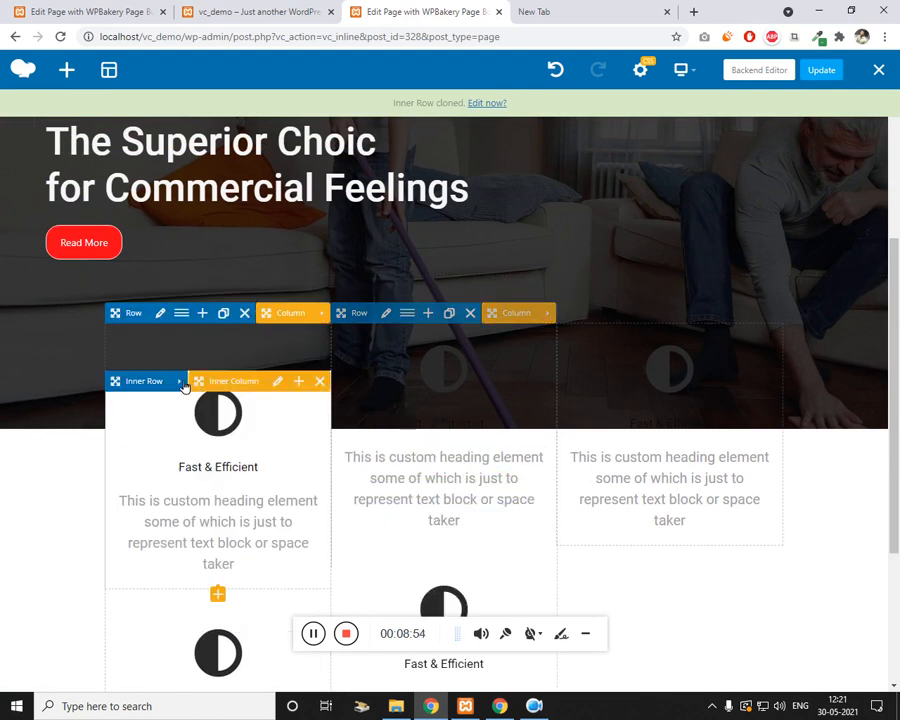
mouse_move(127, 390)
left_mouse_down()
mouse_move(737, 431)
mouse_move(683, 505)
mouse_move(689, 520)
left_mouse_up()
Step: Delete the old heading and faded icon from the middle and third columns
left_click(510, 488)
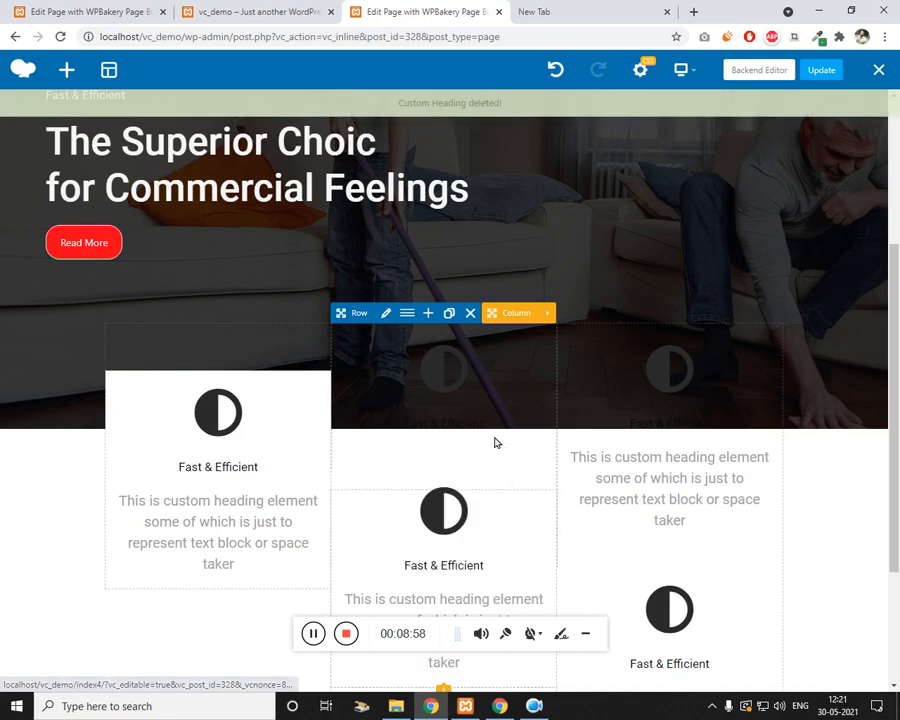
left_click(488, 368)
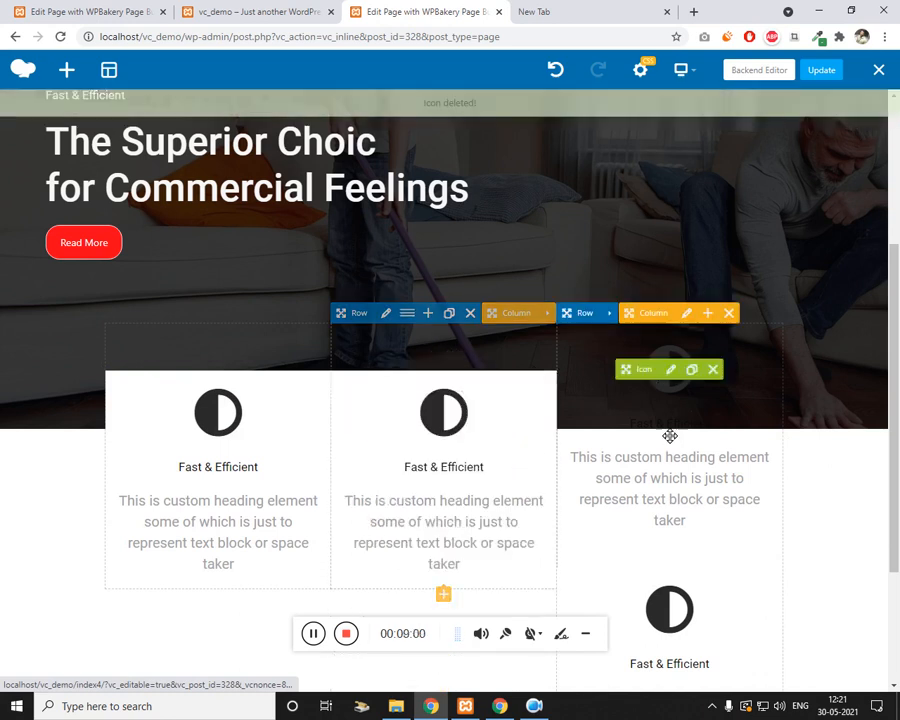
left_click(736, 488)
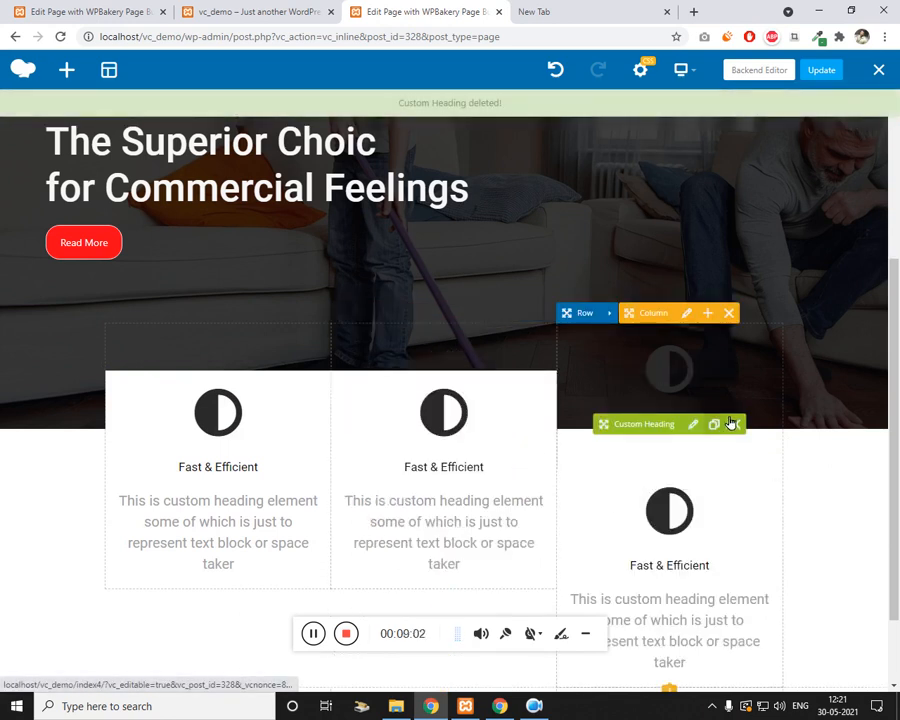
left_click(714, 369)
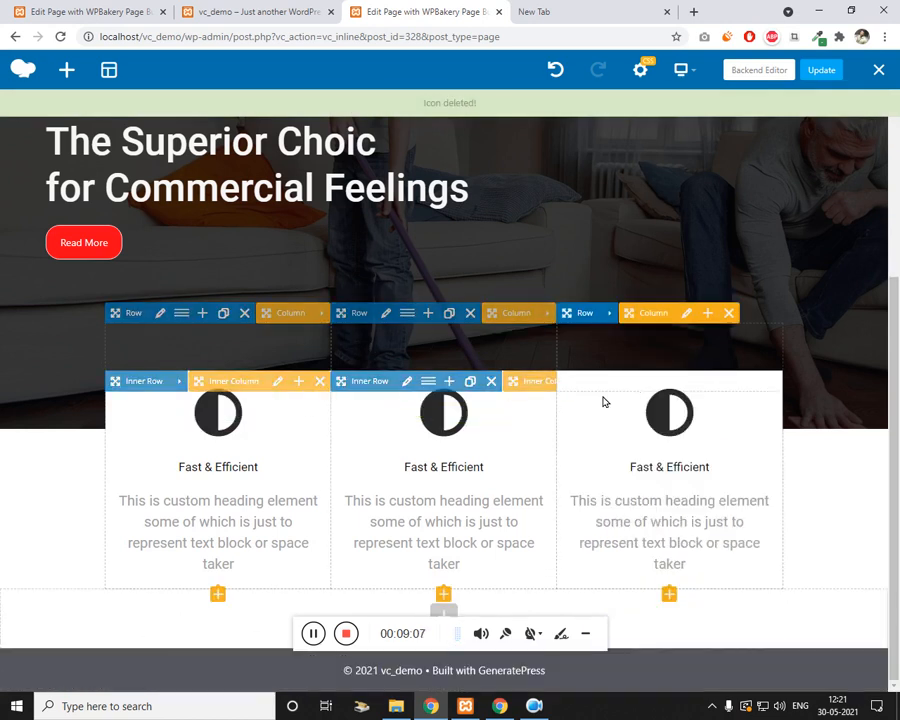
left_click(407, 382)
Step: Change the middle inner row's extra class name from bg-white to bg-red and save
scroll(534, 338, "down", 3)
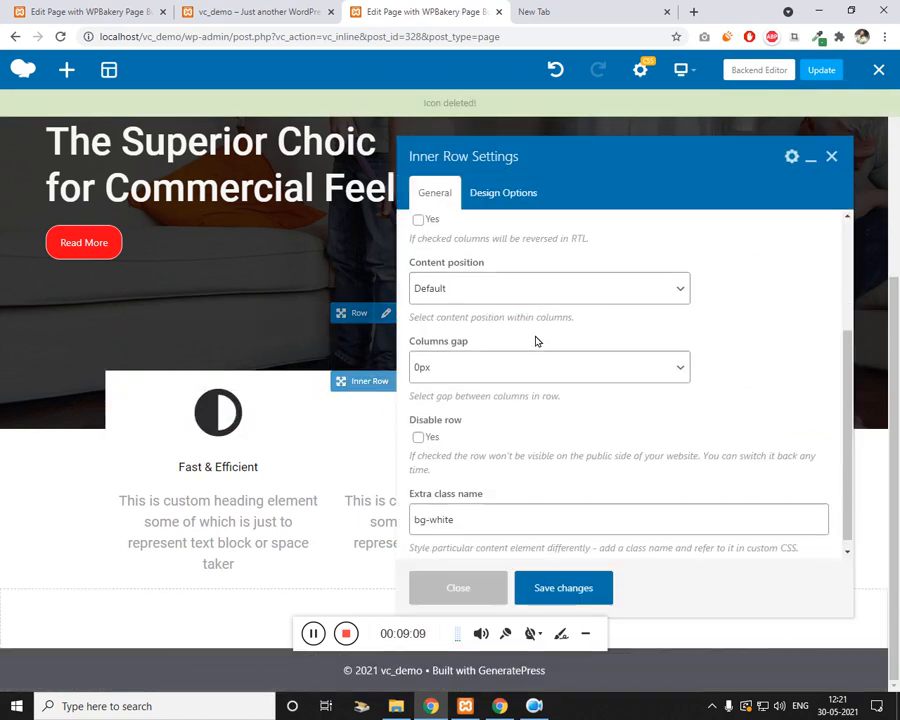
left_click(495, 518)
key("BackSpace")
key("BackSpace")
key("BackSpace")
key("BackSpace")
key("BackSpace")
type("r")
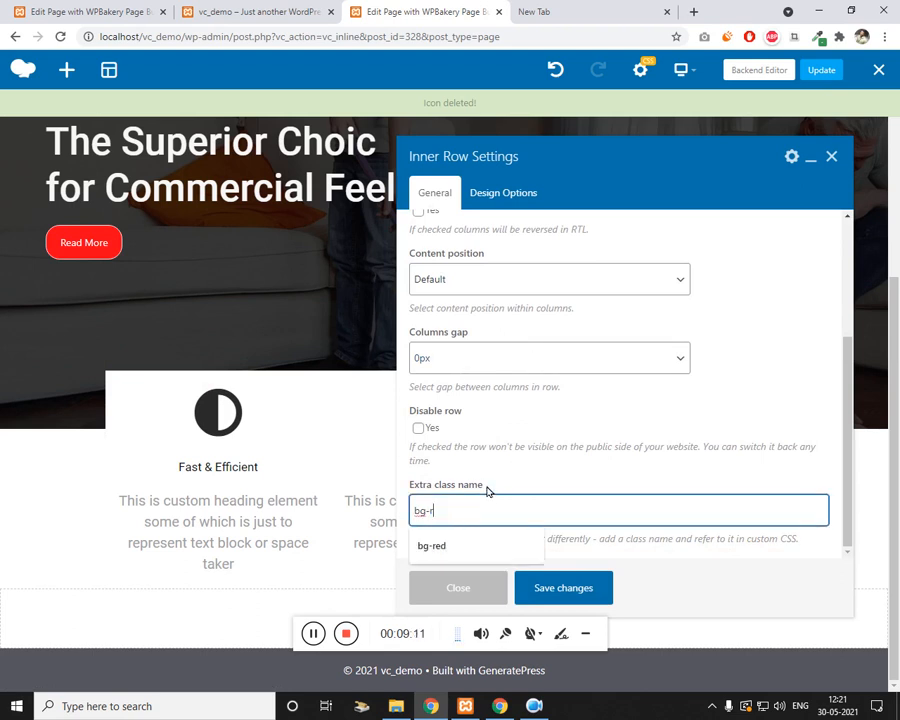
type("ed")
left_click(575, 589)
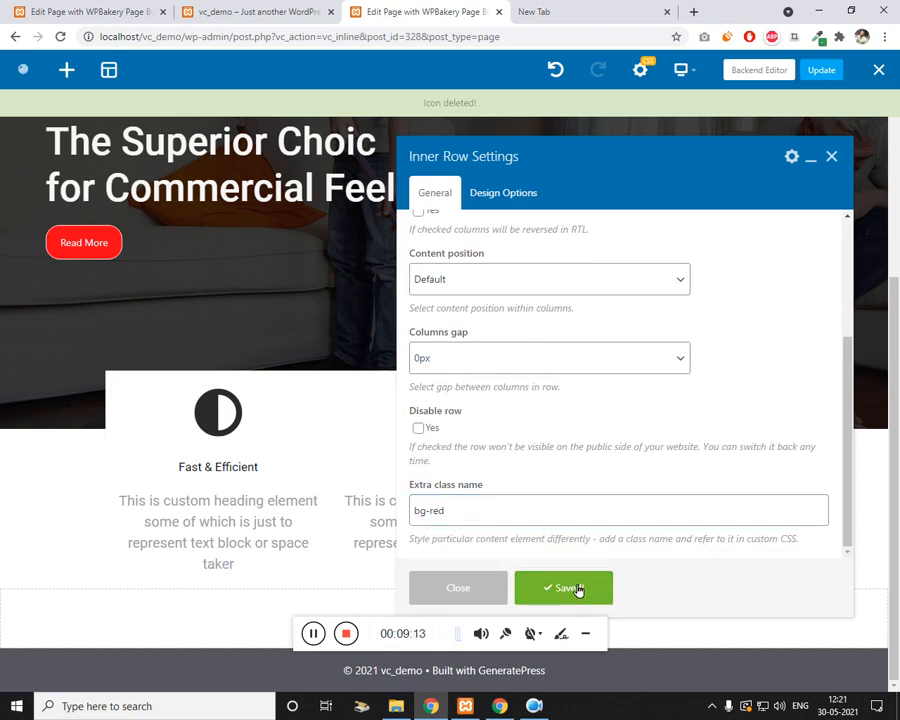
left_click(831, 157)
Step: Set the middle icon's colour to White and save
left_click(449, 416)
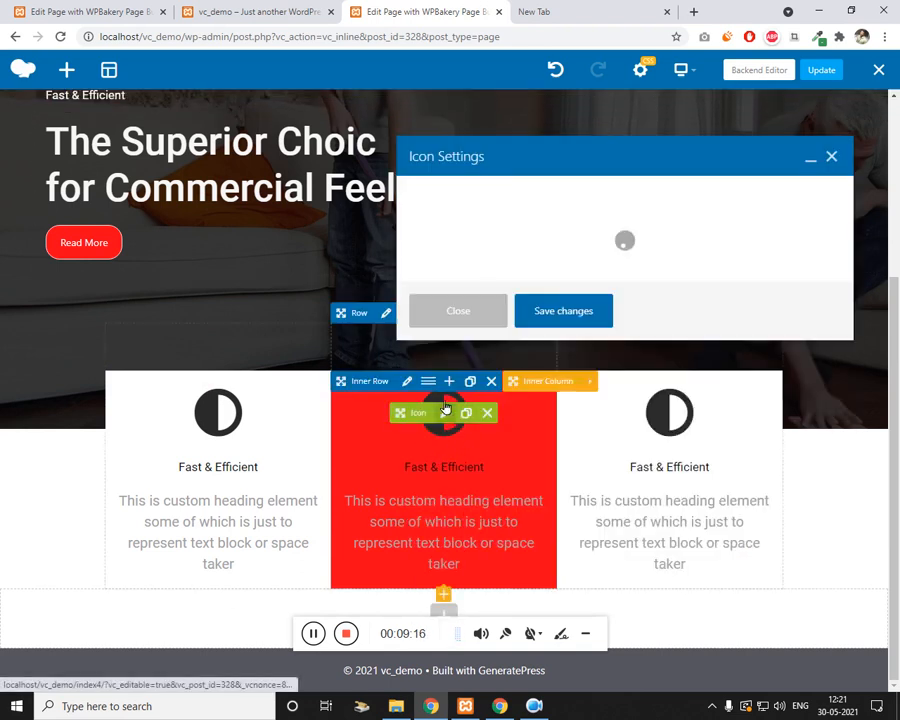
scroll(572, 312, "down", 5)
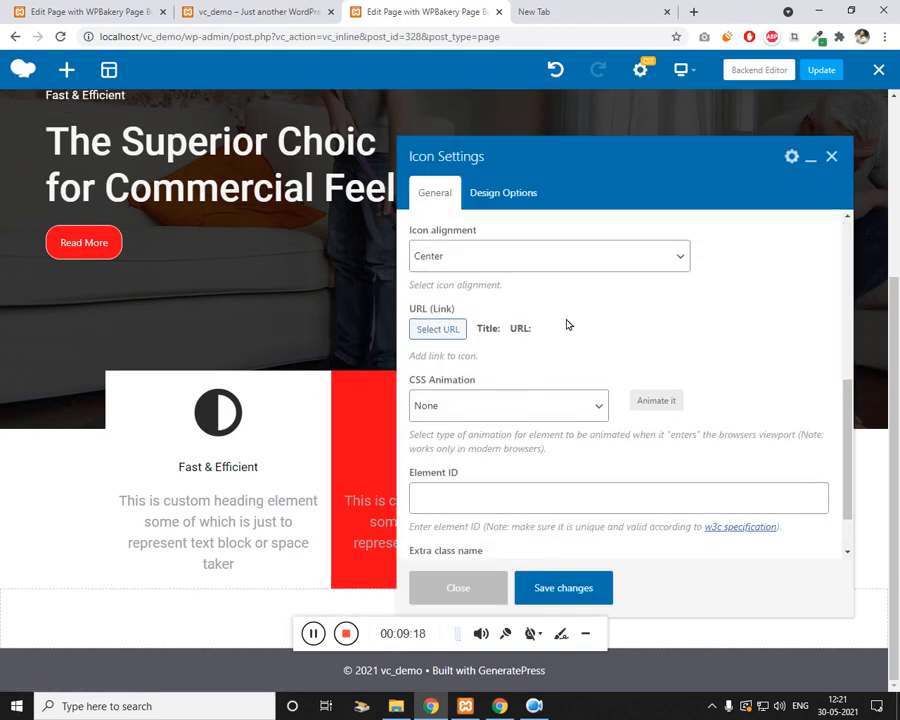
scroll(566, 325, "up", 3)
left_click(460, 272)
left_click(430, 520)
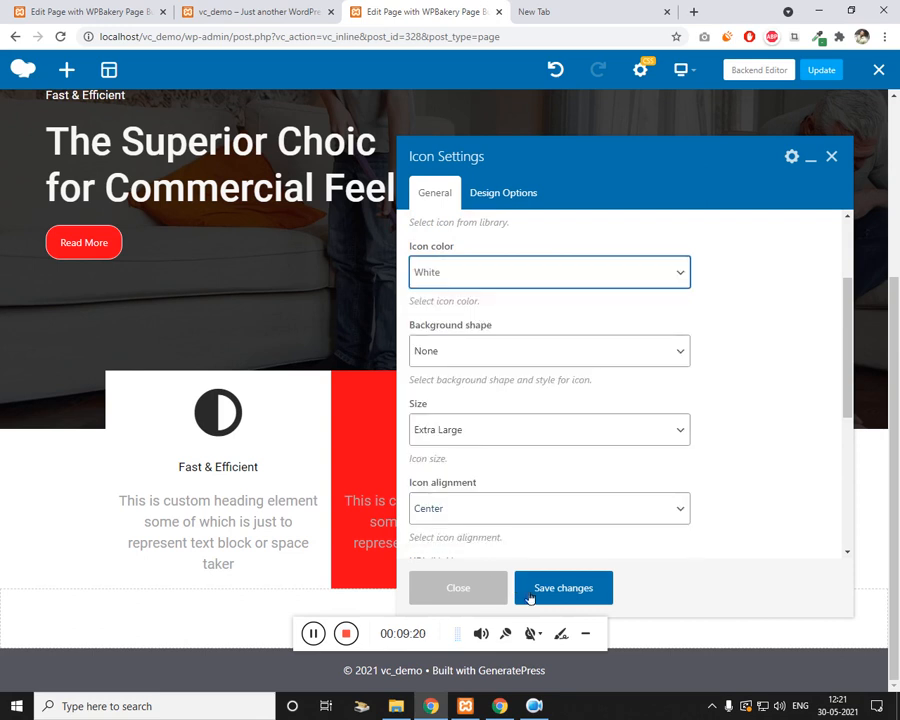
left_click(530, 597)
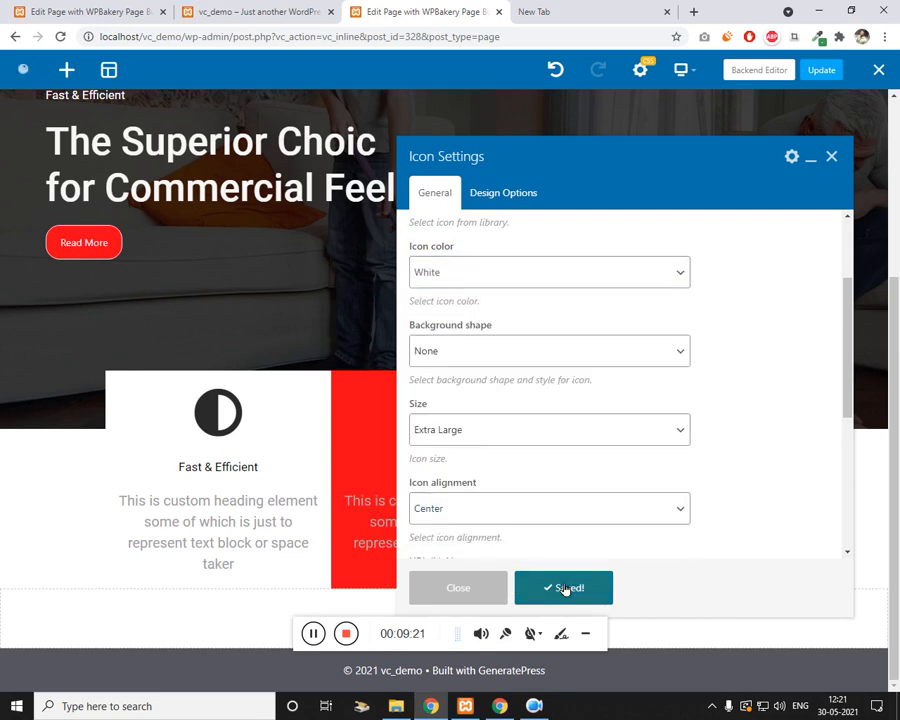
left_click(831, 156)
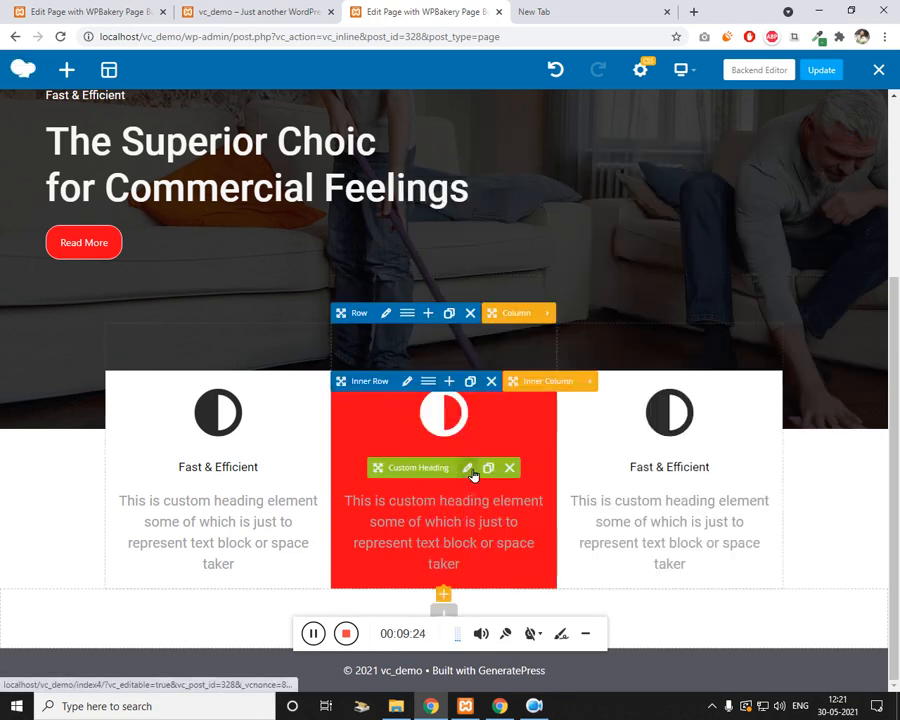
Step: Set the middle Fast & Efficient heading's text colour to white and save
left_click(467, 468)
scroll(504, 340, "down", 3)
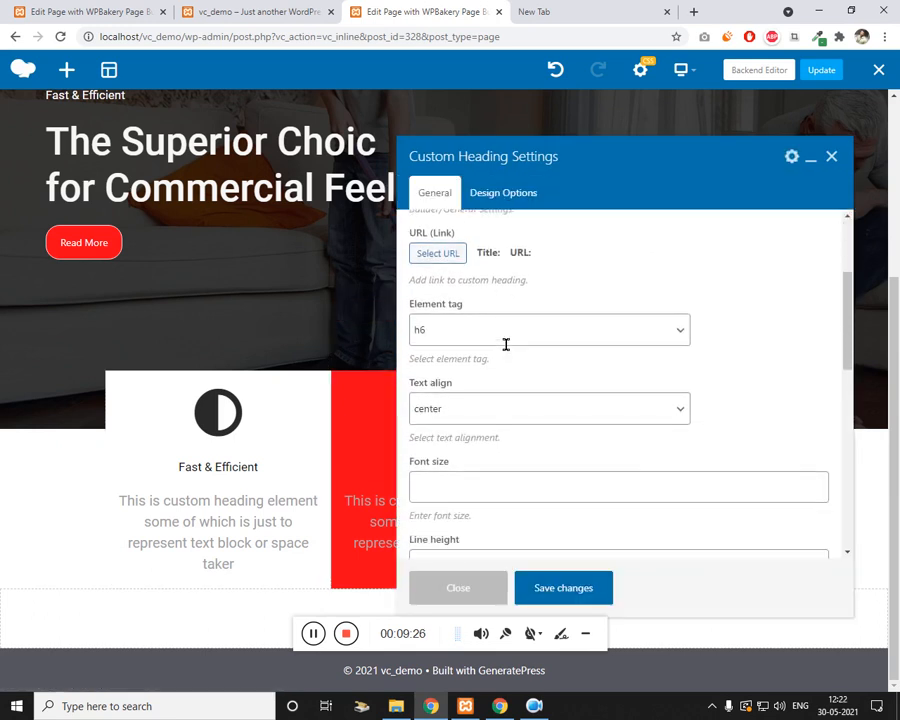
left_click(421, 549)
scroll(490, 463, "down", 3)
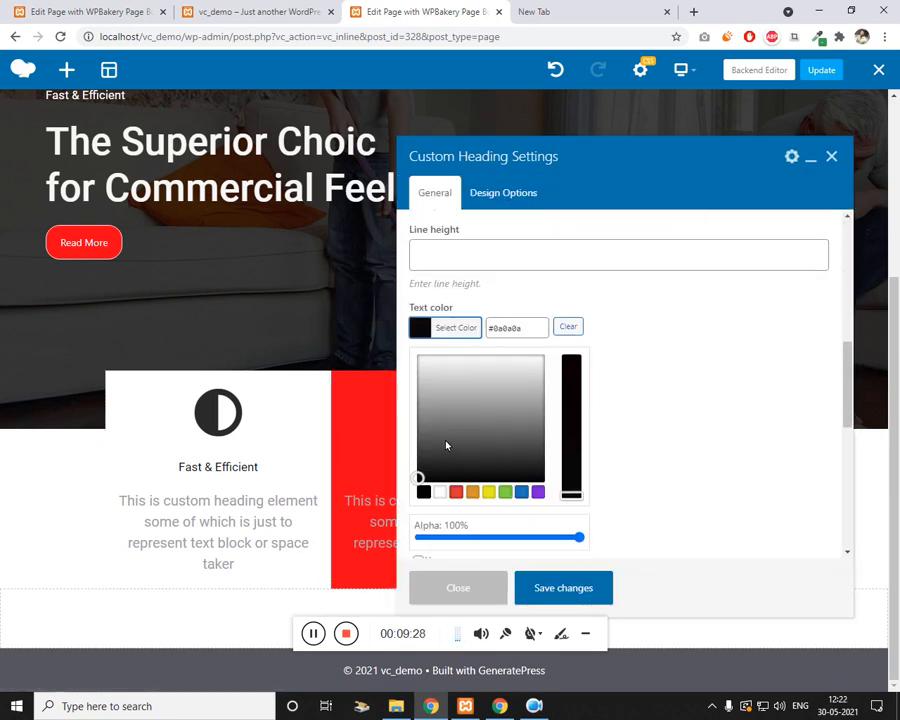
left_click_drag(446, 444, 406, 358)
left_click(553, 592)
left_click(553, 592)
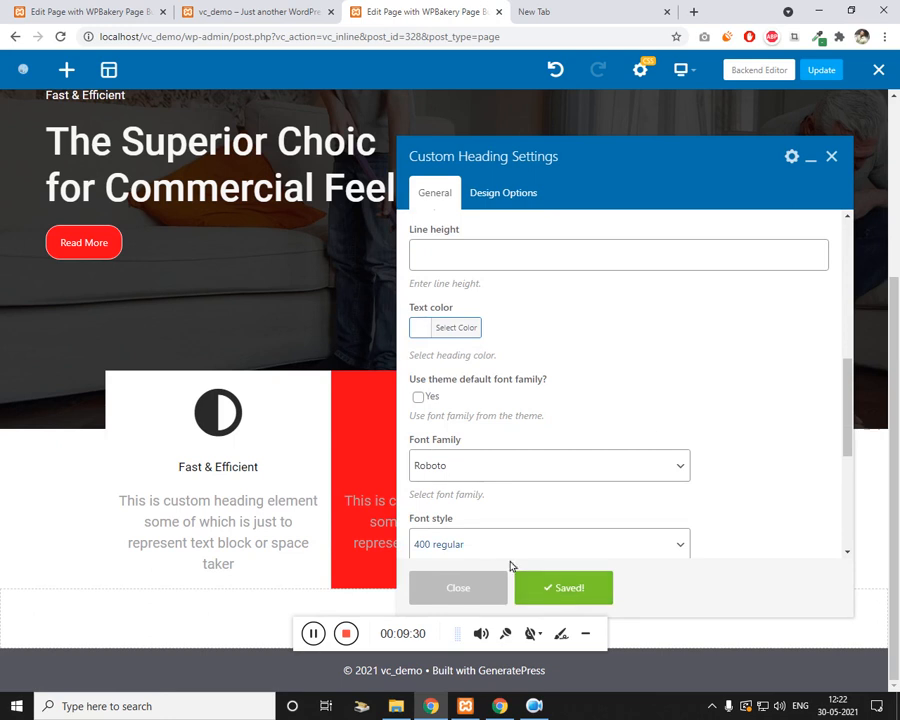
left_click(831, 158)
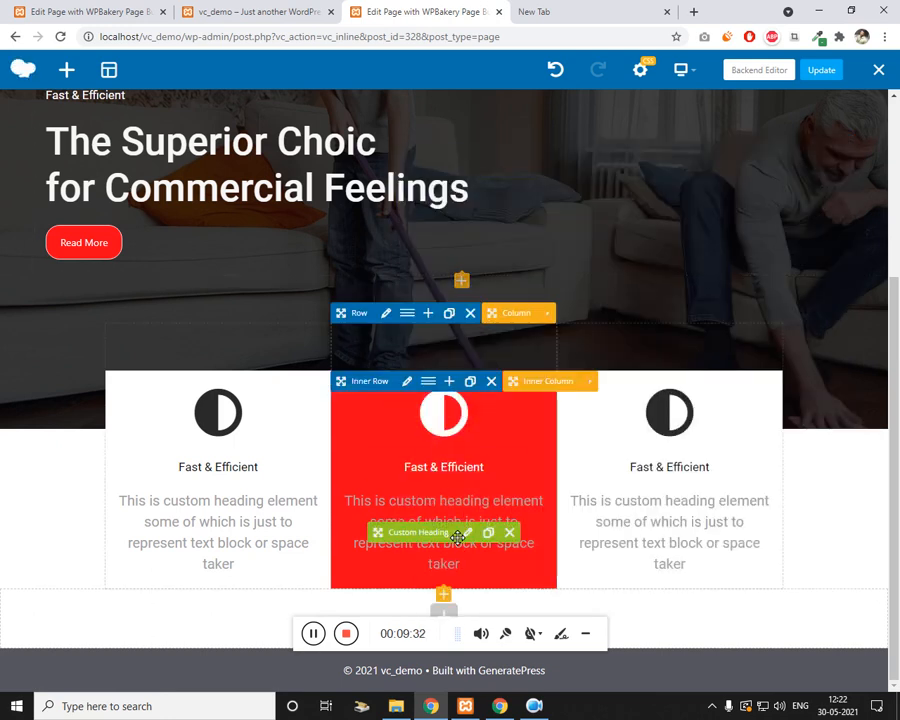
Step: Give the middle description text a light, near-white text colour and save
left_click(468, 532)
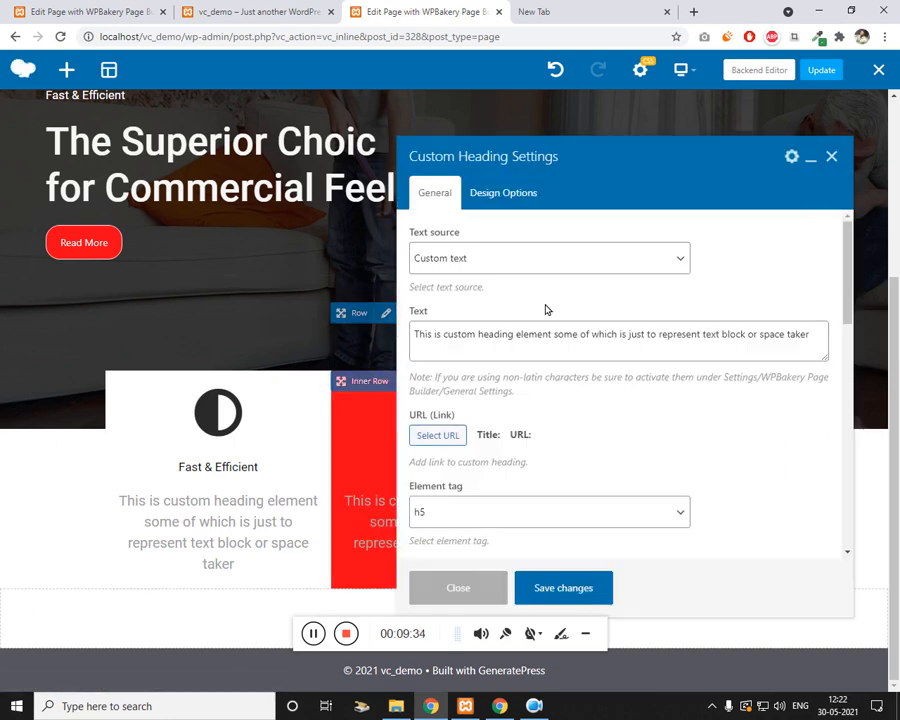
scroll(566, 322, "down", 6)
scroll(539, 388, "down", 2)
left_click(426, 398)
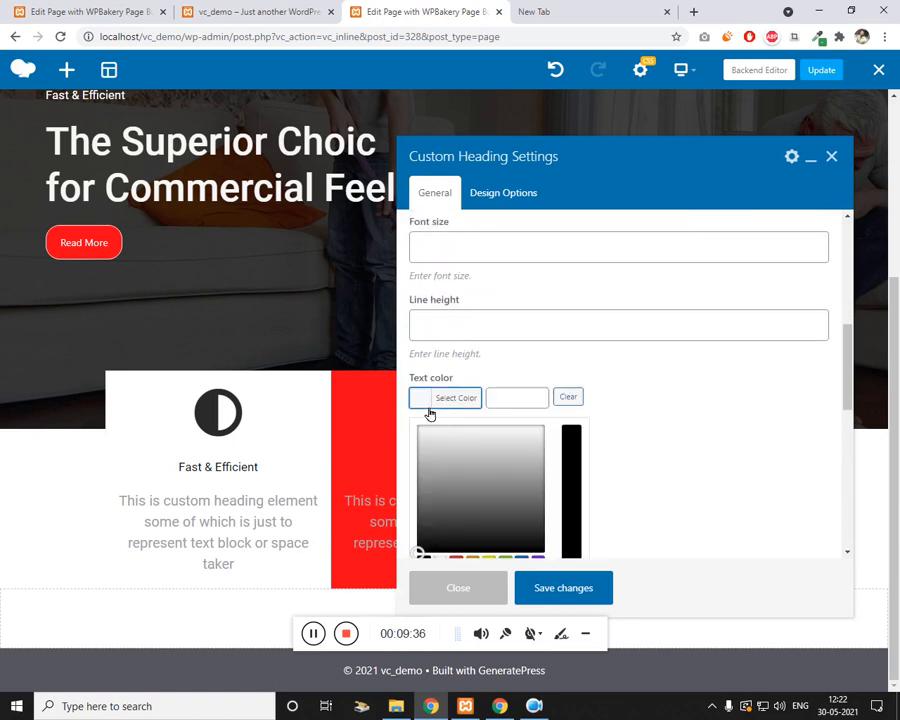
scroll(432, 400, "down", 1)
left_click(432, 397)
left_click_drag(432, 397, 420, 365)
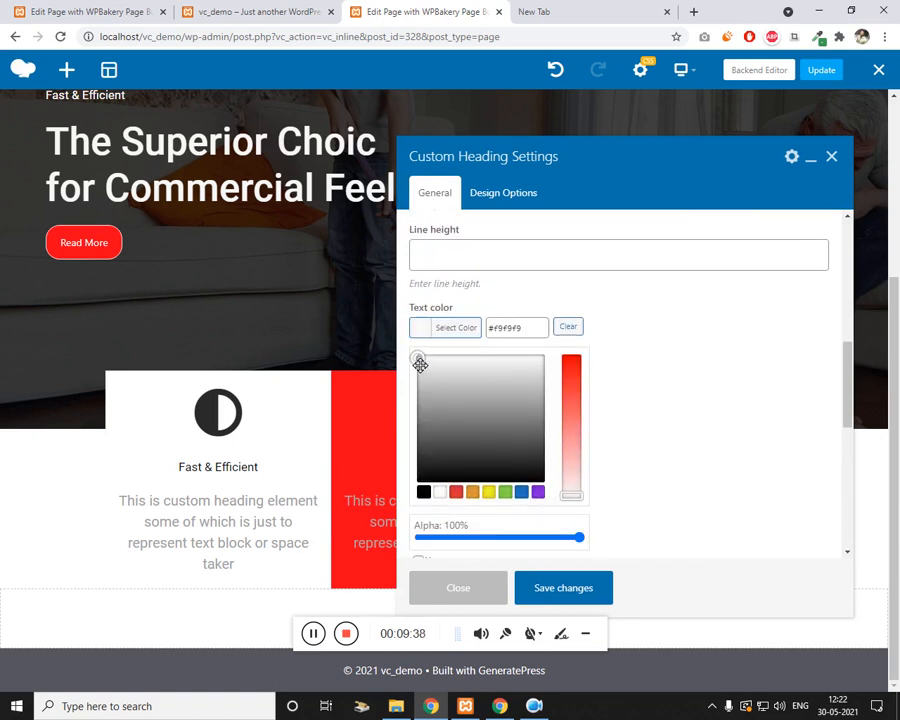
left_click(556, 580)
left_click(843, 156)
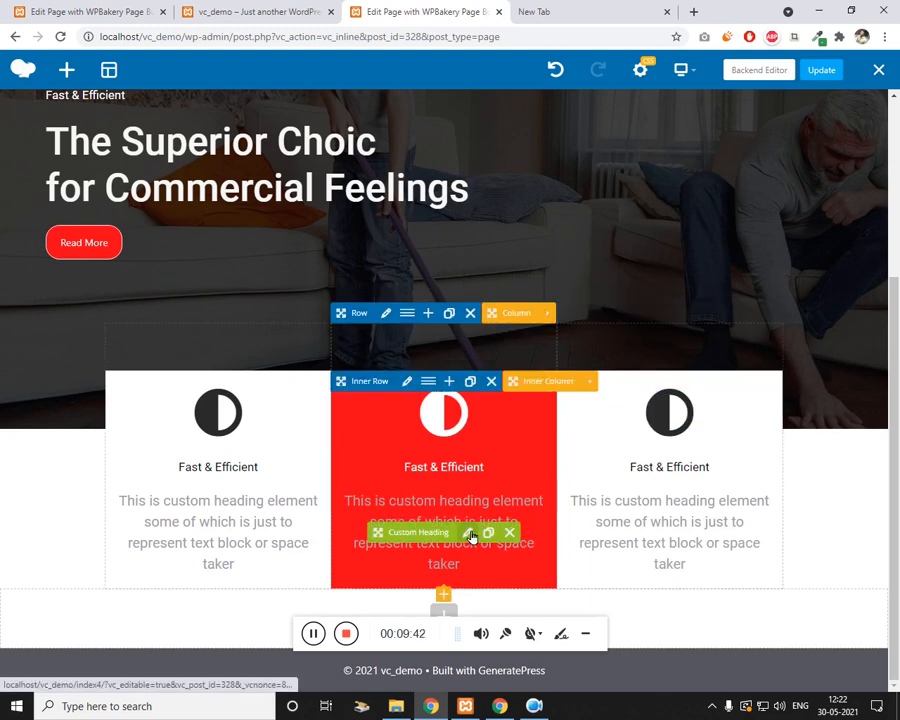
Step: Set the description's extra class name to text-white and save
left_click(467, 532)
scroll(463, 352, "down", 5)
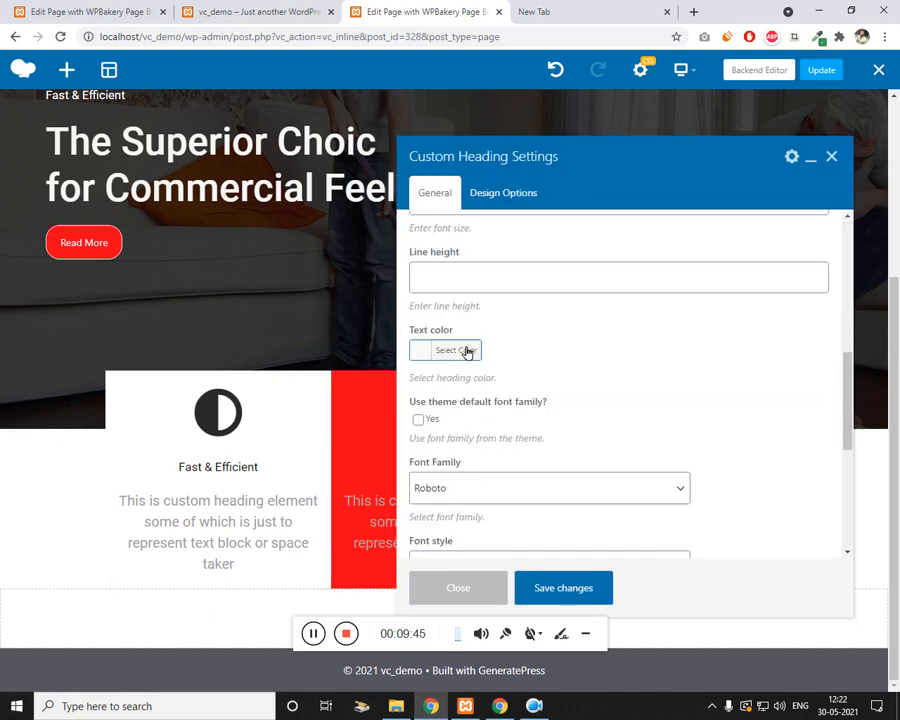
left_click(425, 326)
left_click(424, 331)
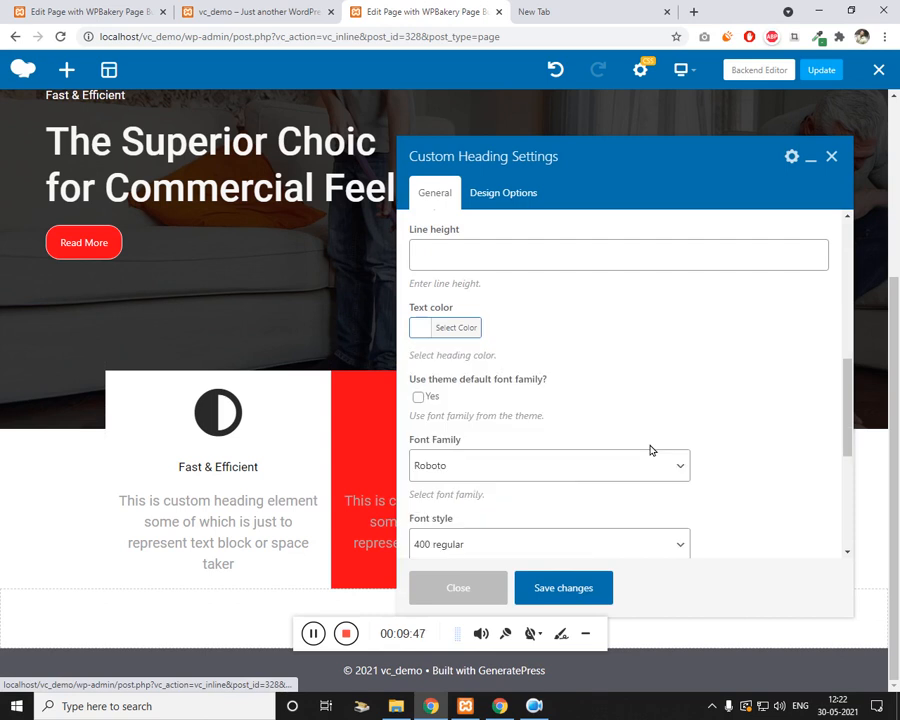
scroll(757, 421, "down", 4)
left_click(518, 520)
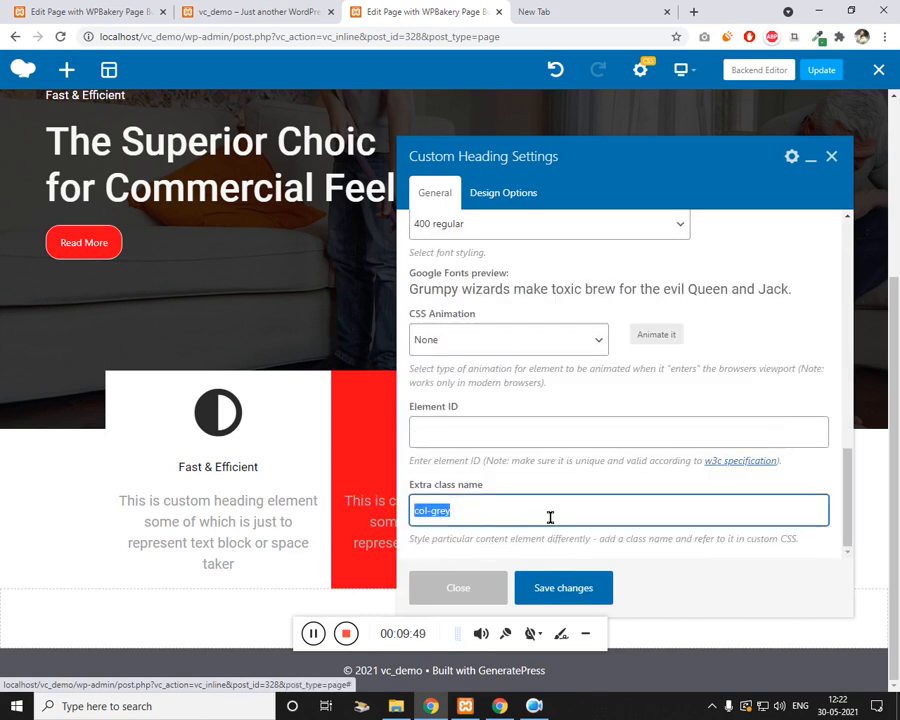
key("BackSpace")
key("BackSpace")
type("col")
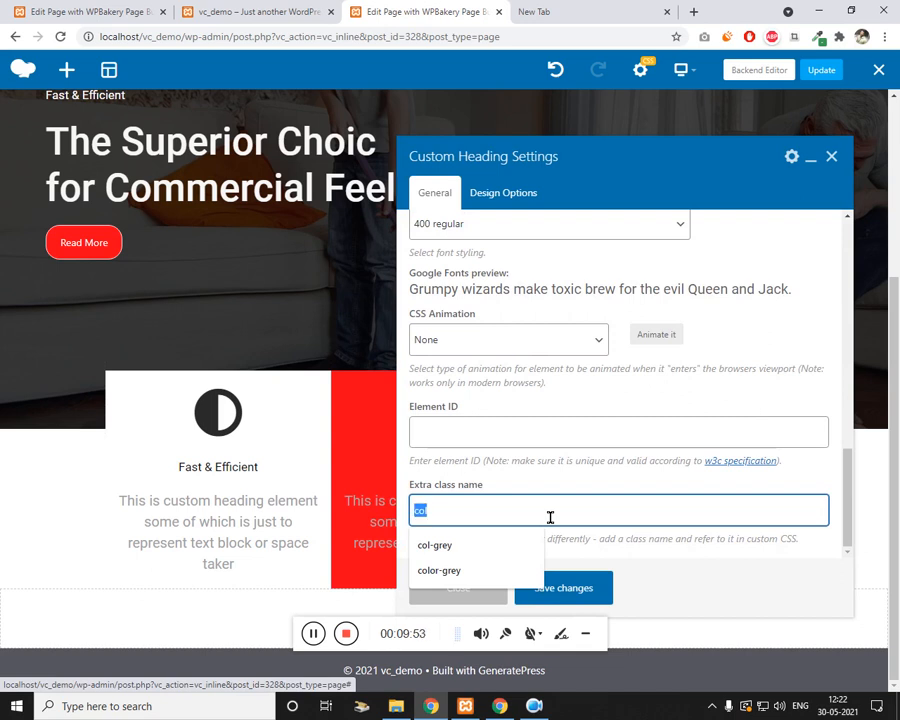
type("text-white")
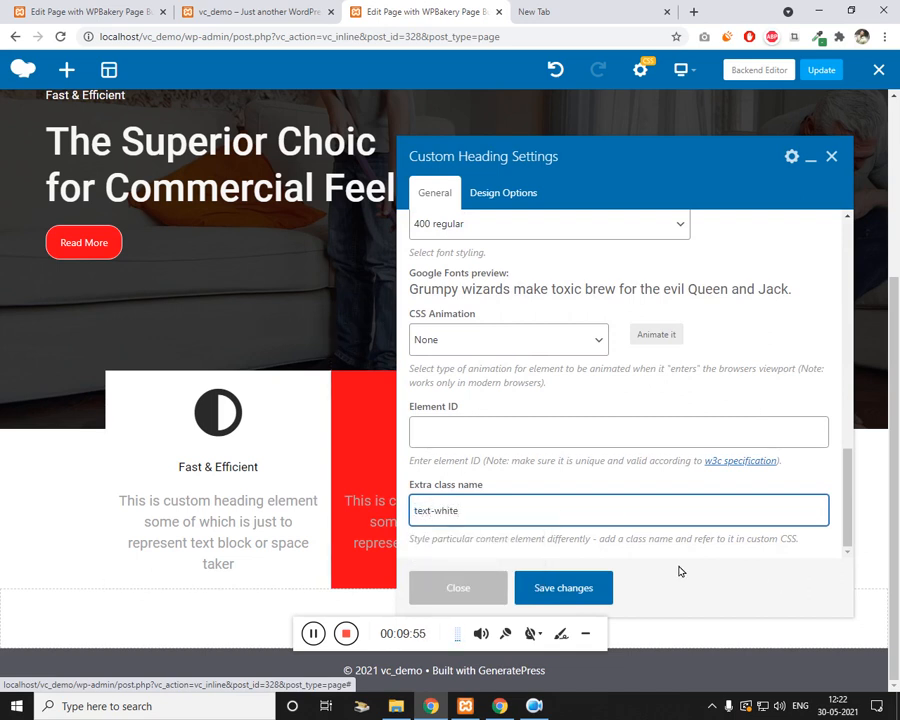
left_click(566, 590)
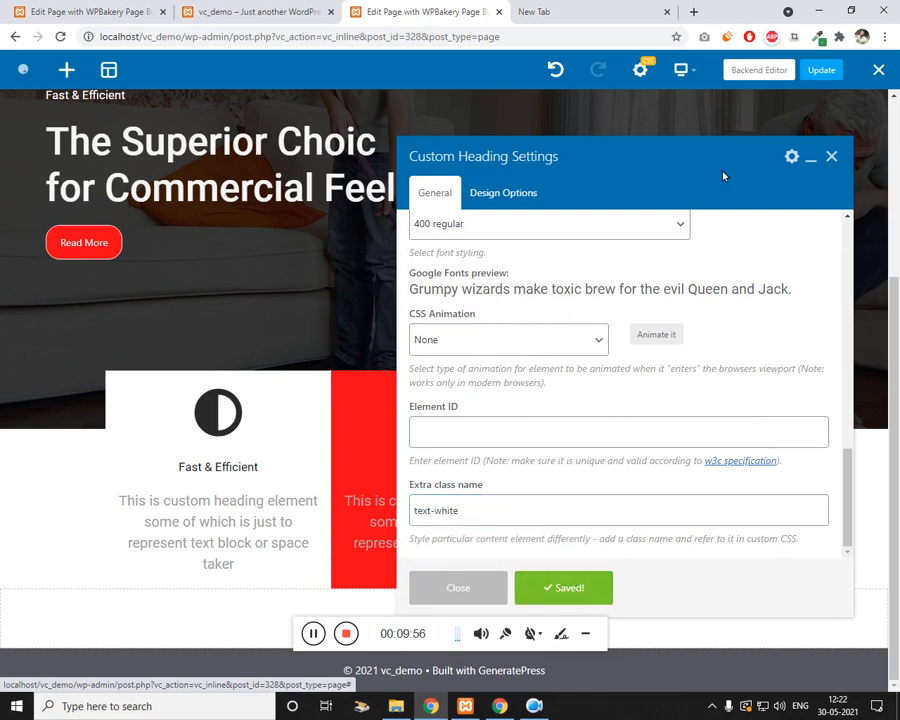
left_click(831, 158)
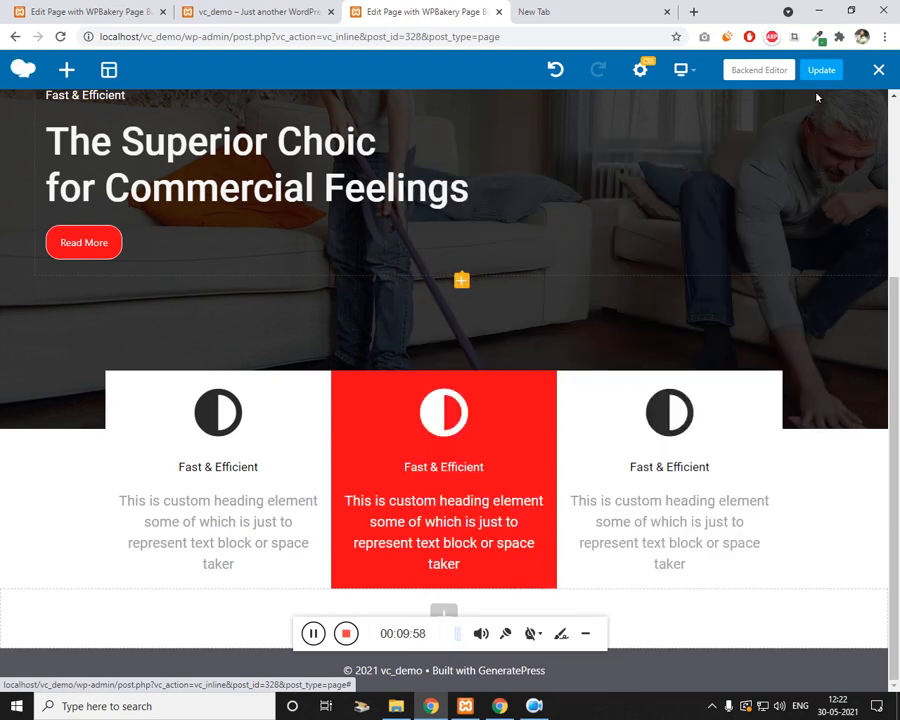
Step: Update the page and check the red middle card on the live site
left_click(823, 72)
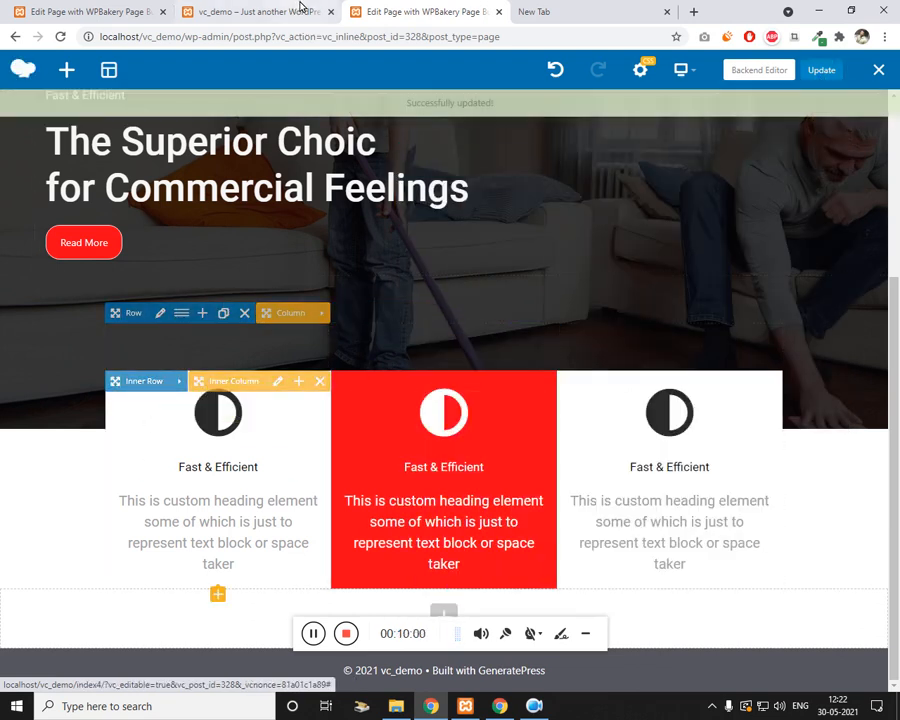
left_click(300, 11)
left_click(410, 10)
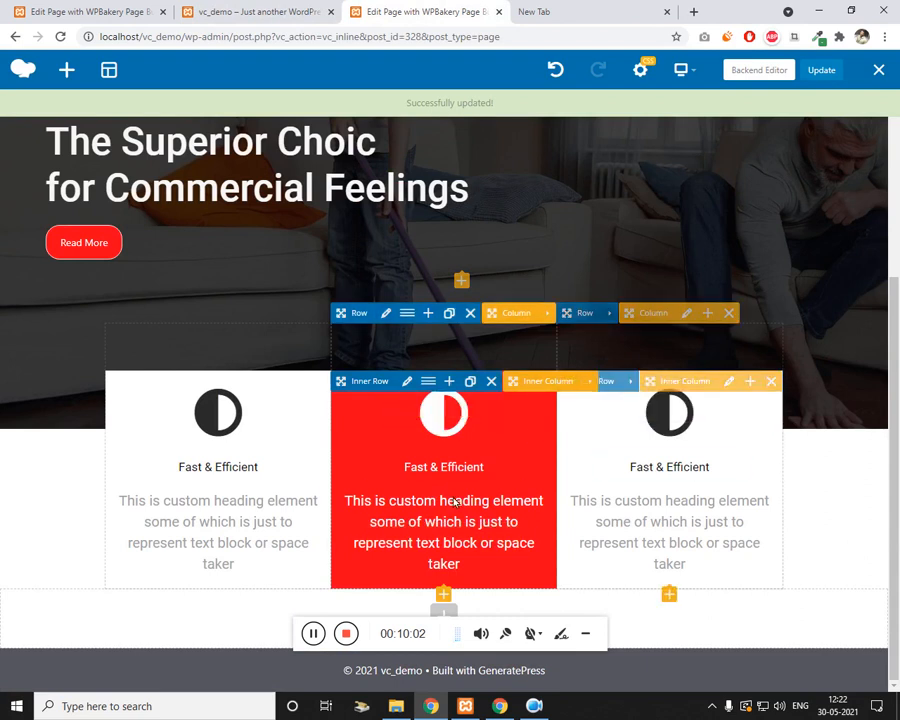
left_click(217, 8)
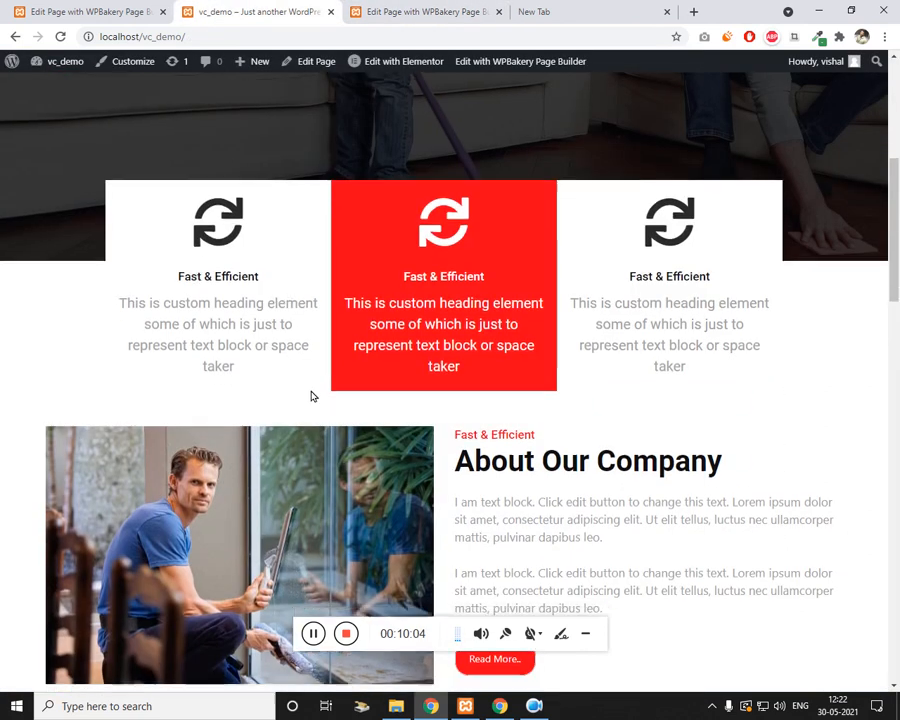
scroll(310, 392, "down", 2)
key("ctrl+Tab")
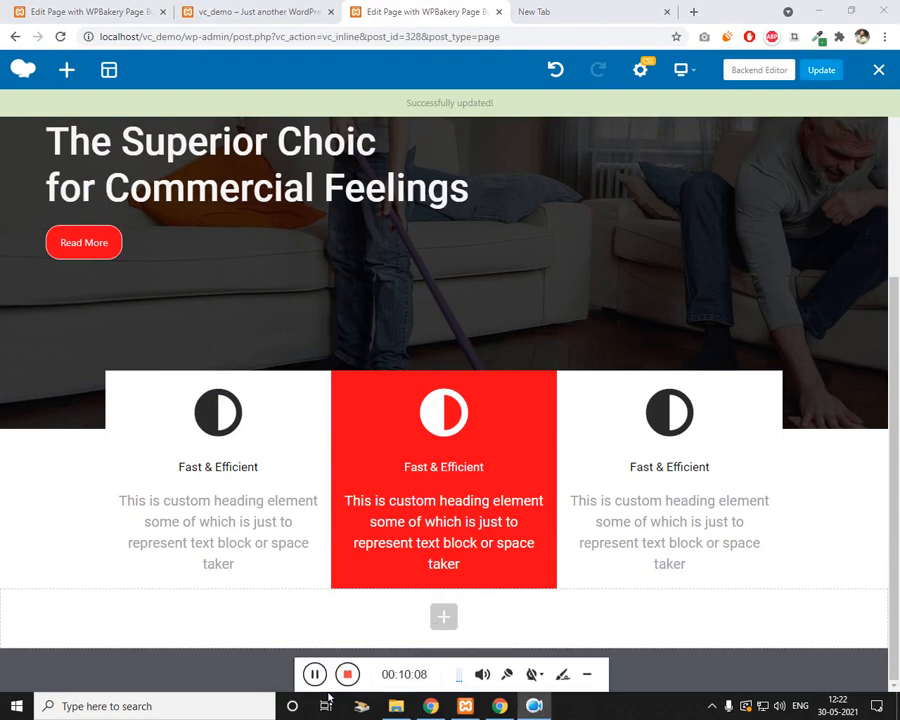
Step: Look over the empty row's element list and the live page before editing
left_click(442, 614)
left_click(148, 204)
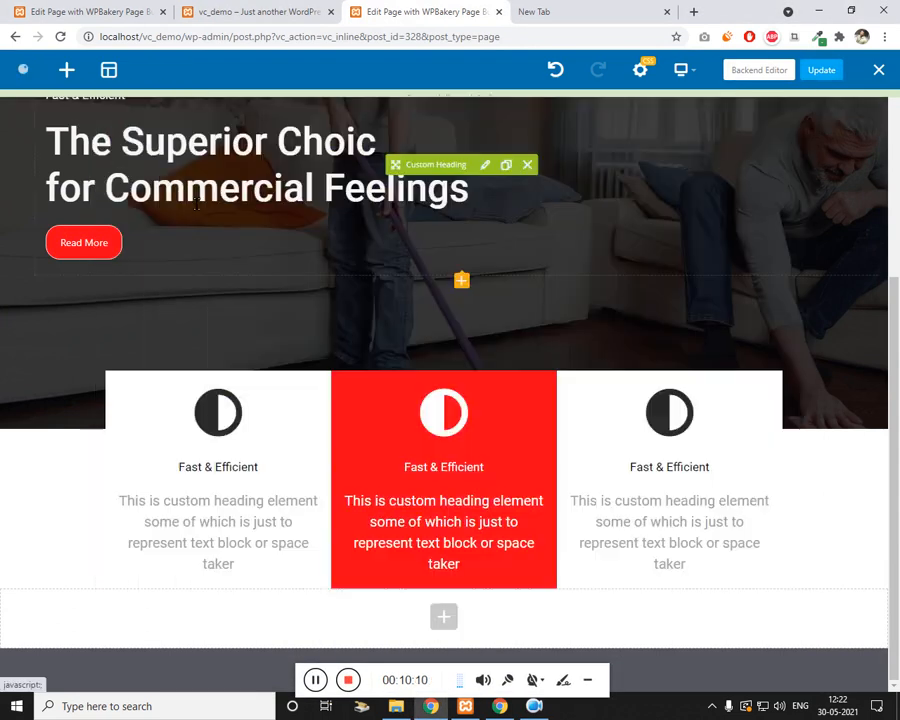
left_click(283, 8)
left_click(428, 13)
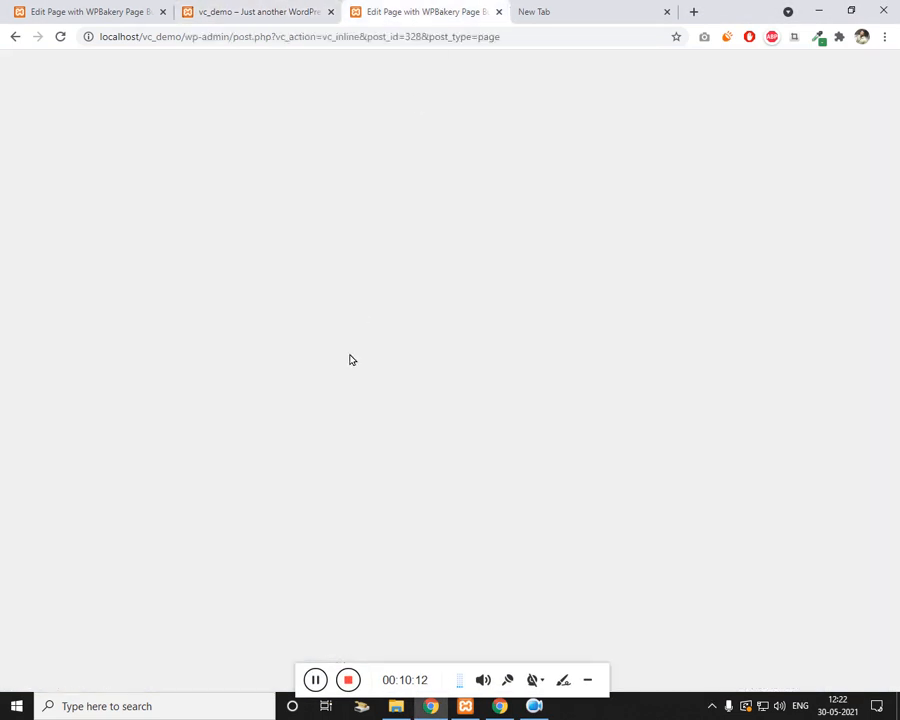
Step: Give the empty lower row left and right margins of 50
scroll(205, 595, "down", 2)
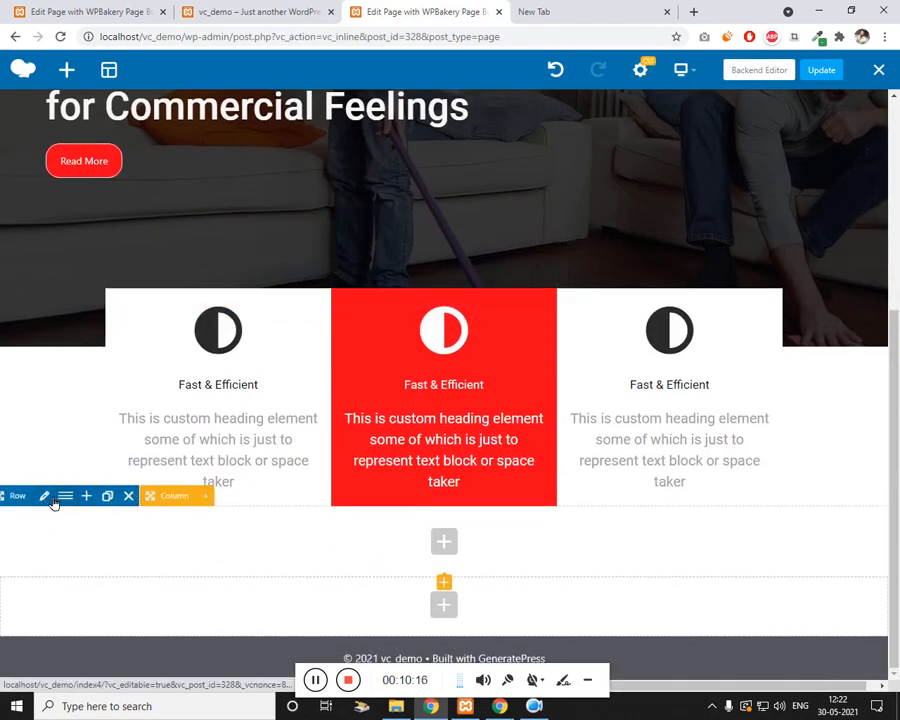
left_click(53, 501)
left_click(503, 192)
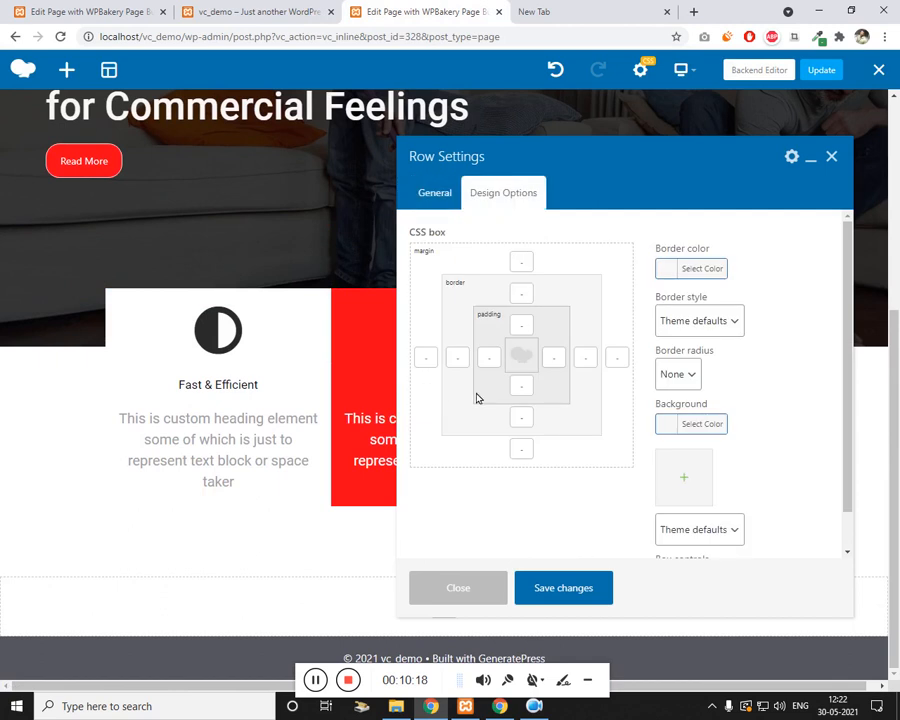
left_click(428, 360)
type("50")
left_click(617, 358)
type("50")
left_click(586, 580)
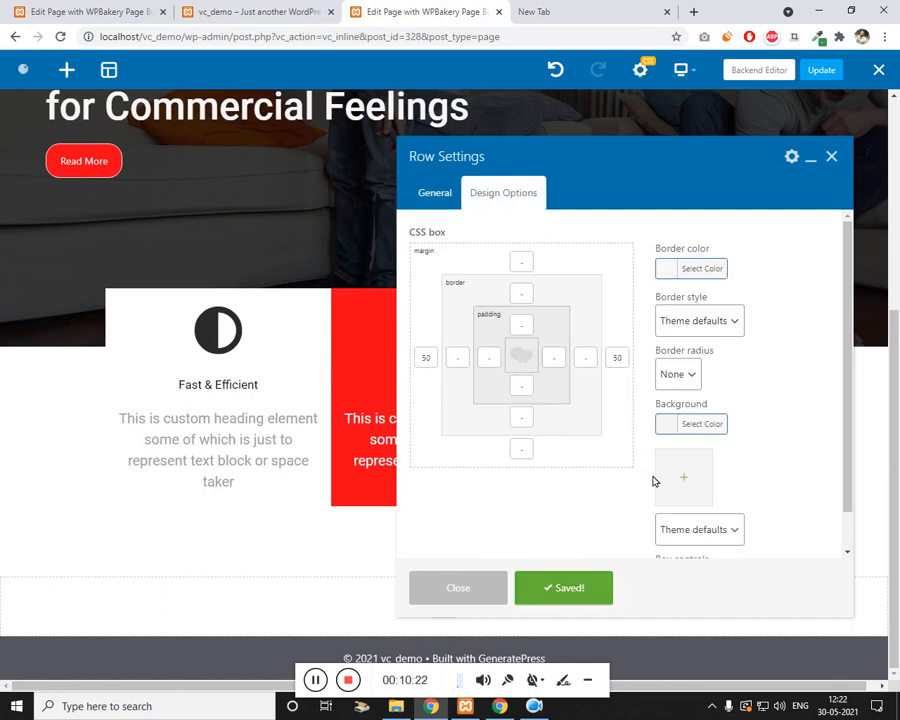
left_click(831, 158)
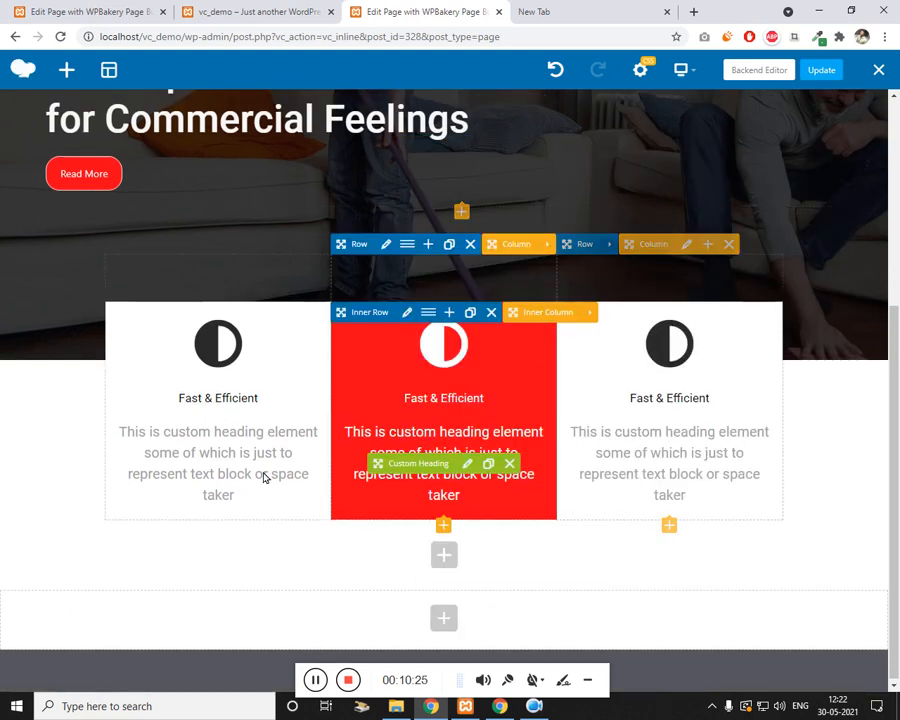
Step: Split the lower row into two 1/2 columns and open the left column's element list
left_click(113, 511)
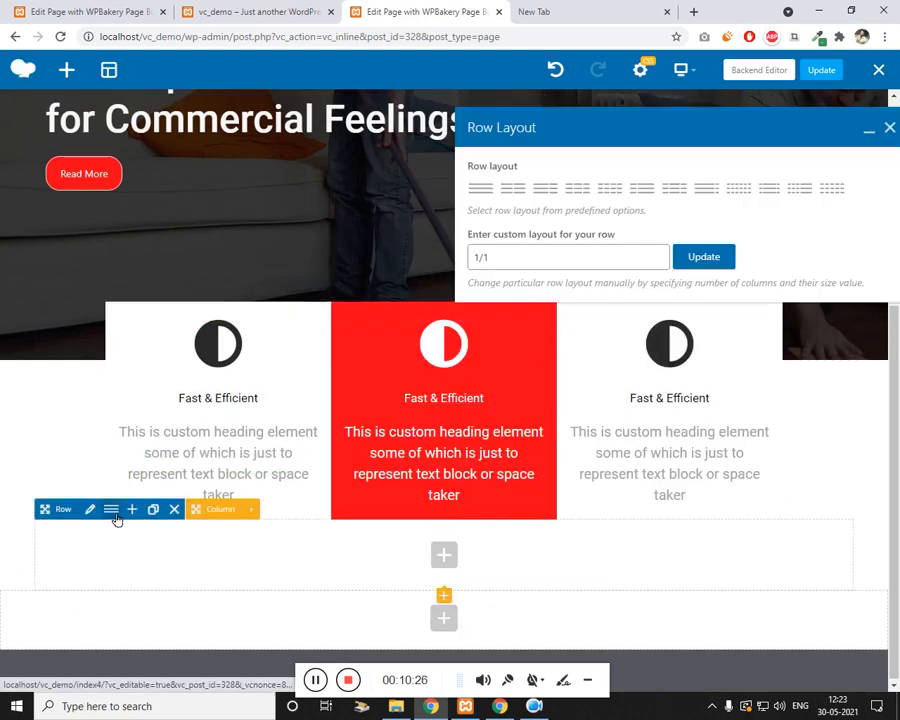
left_click(516, 191)
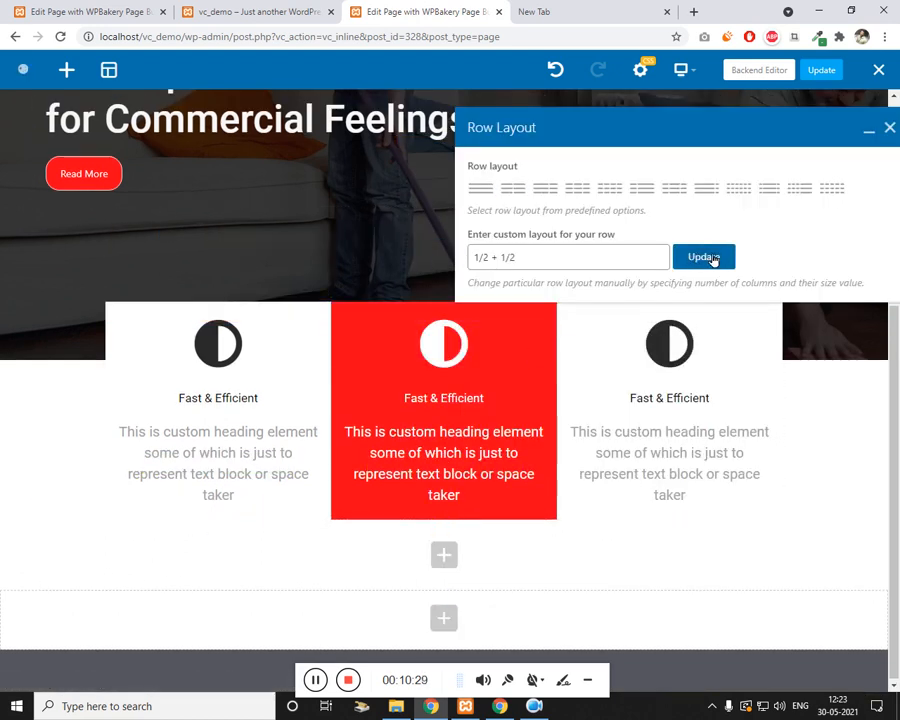
left_click(713, 258)
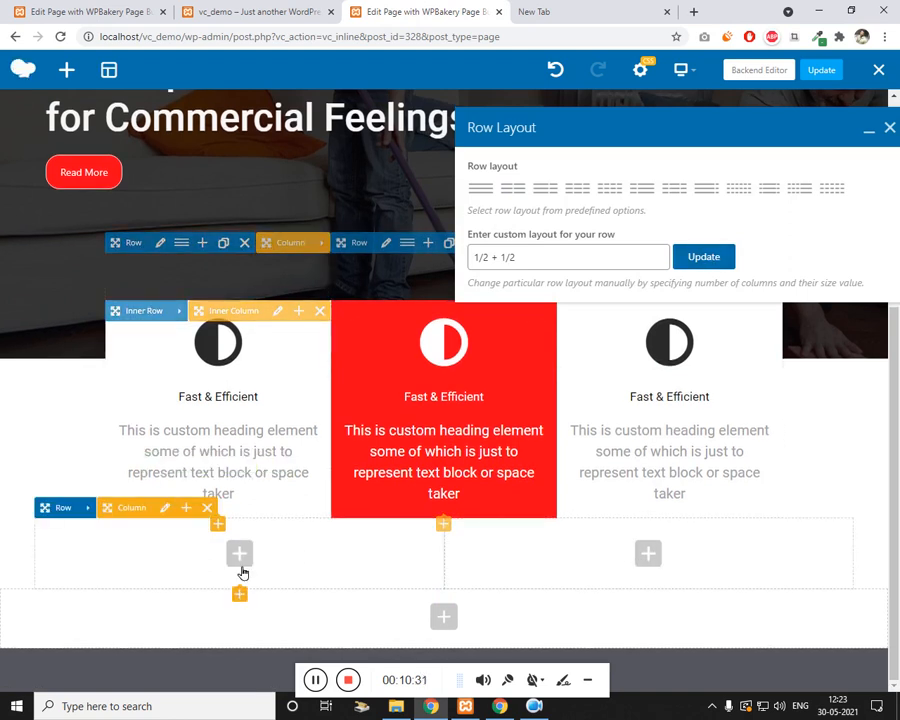
left_click(242, 554)
left_click(708, 112)
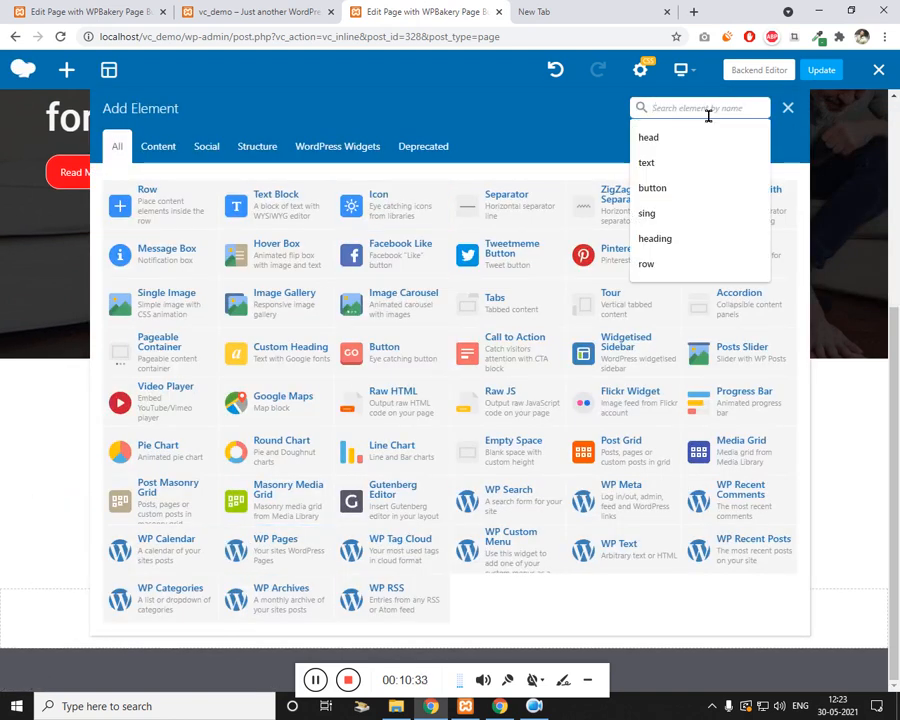
Step: Add a Single Image showing the man-in-blue-T-shirt photo at full size to the left half
type("simp")
left_click(146, 213)
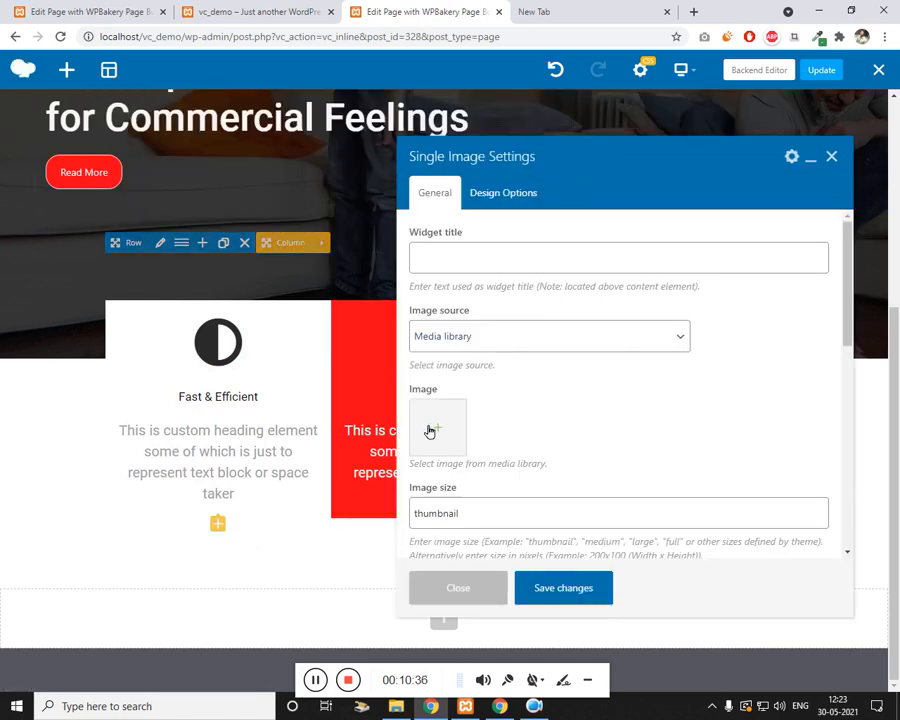
left_click(426, 427)
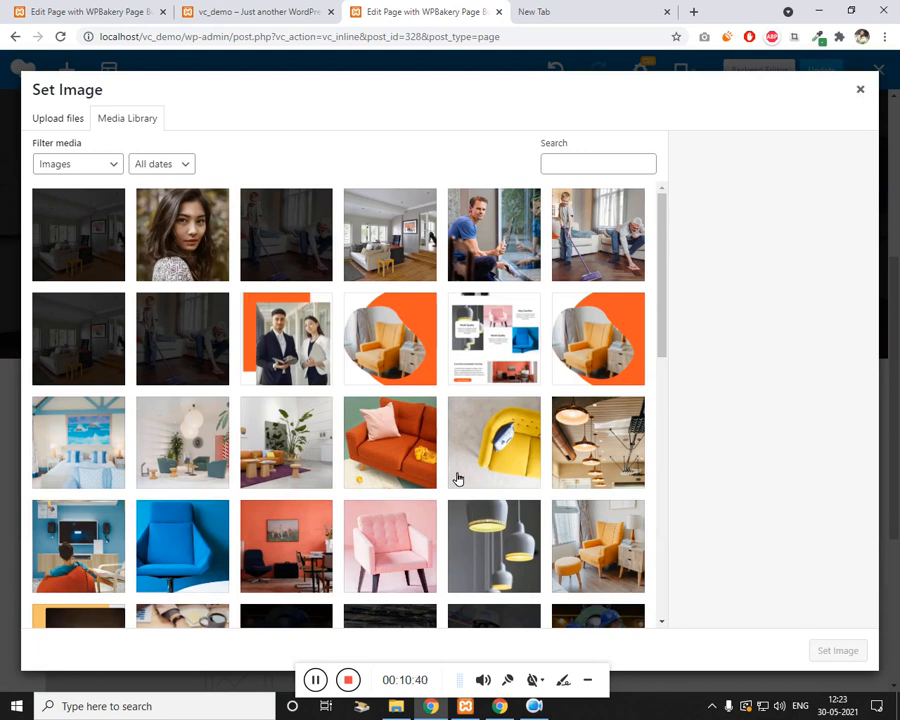
left_click(494, 234)
left_click(838, 650)
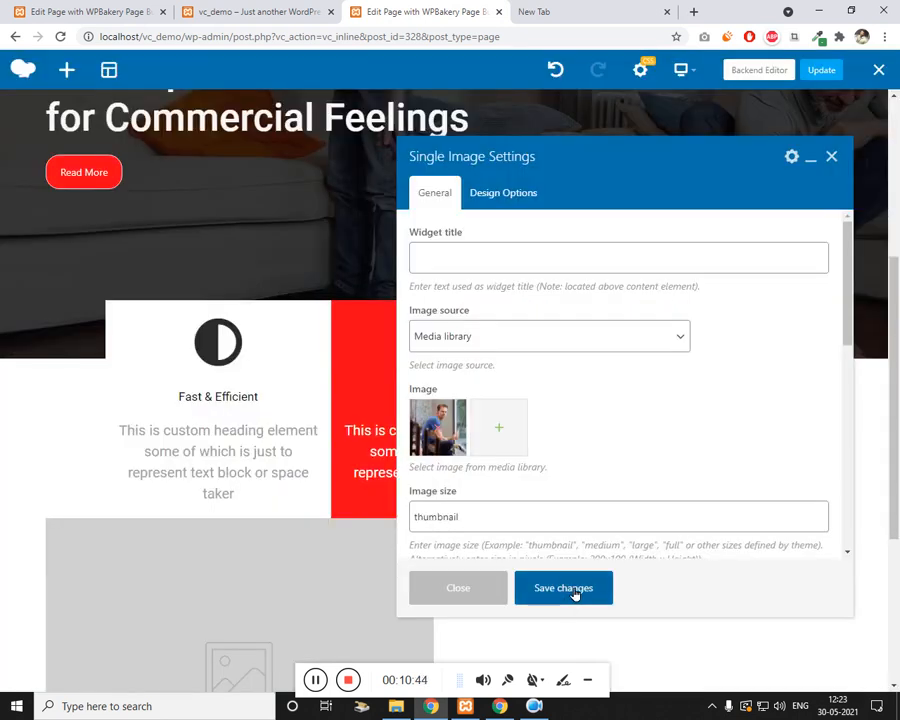
double_click(487, 515)
type("full")
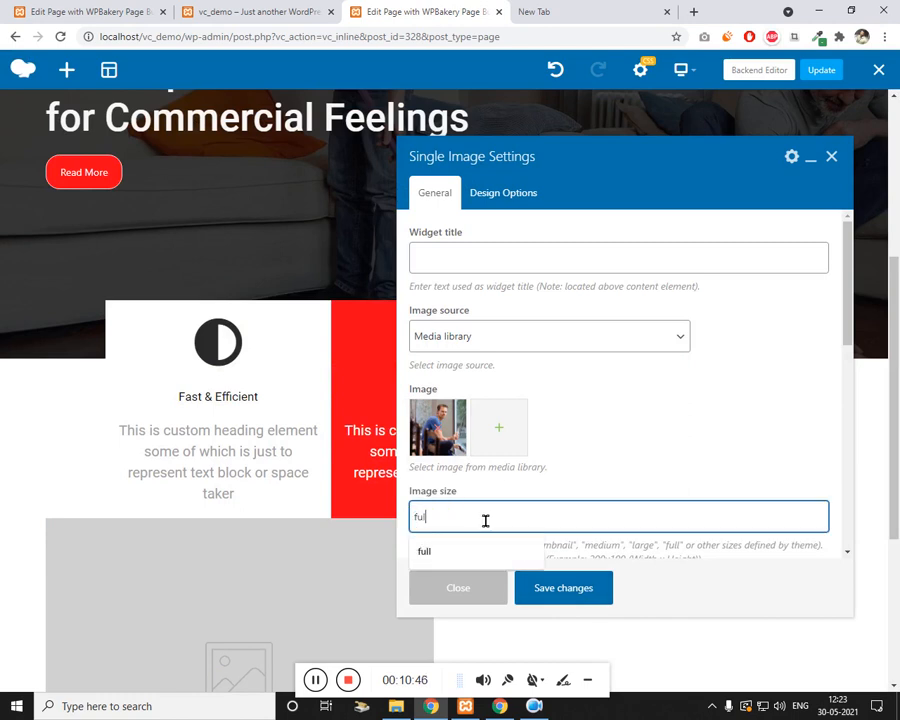
left_click(437, 555)
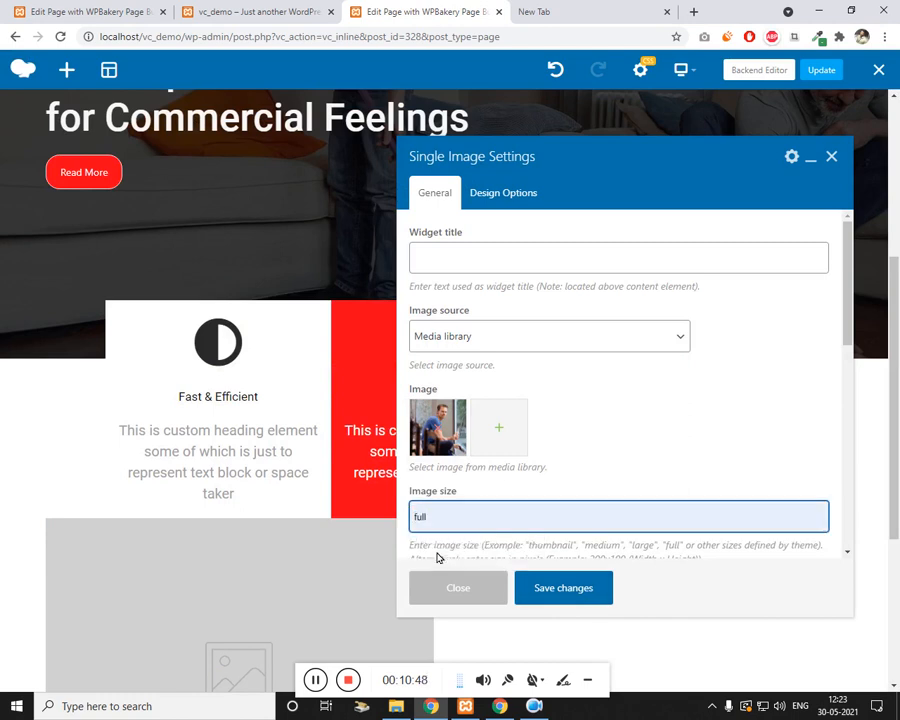
left_click(535, 584)
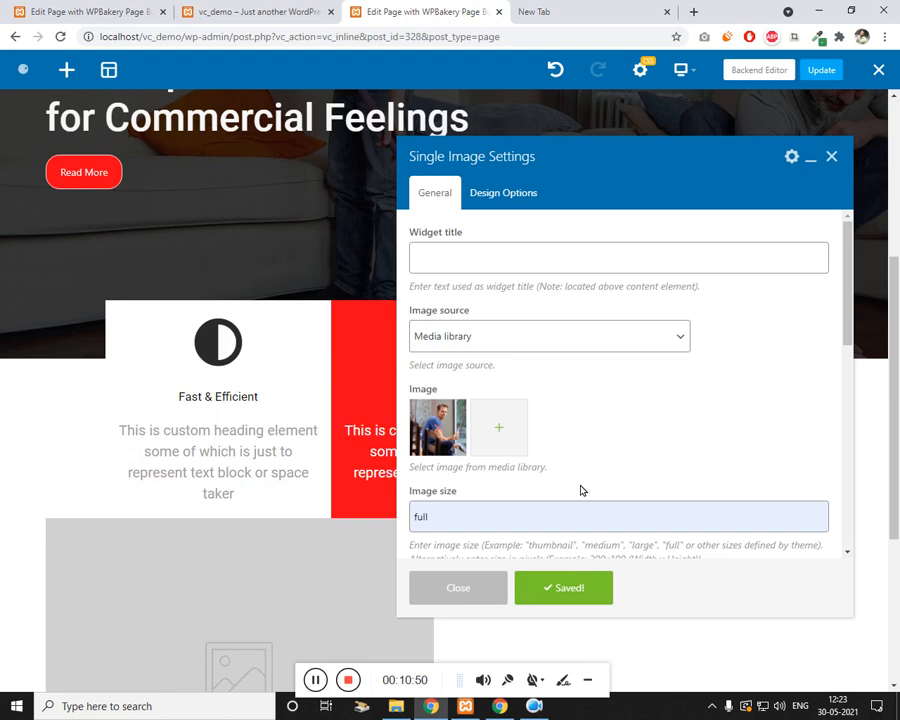
left_click(831, 158)
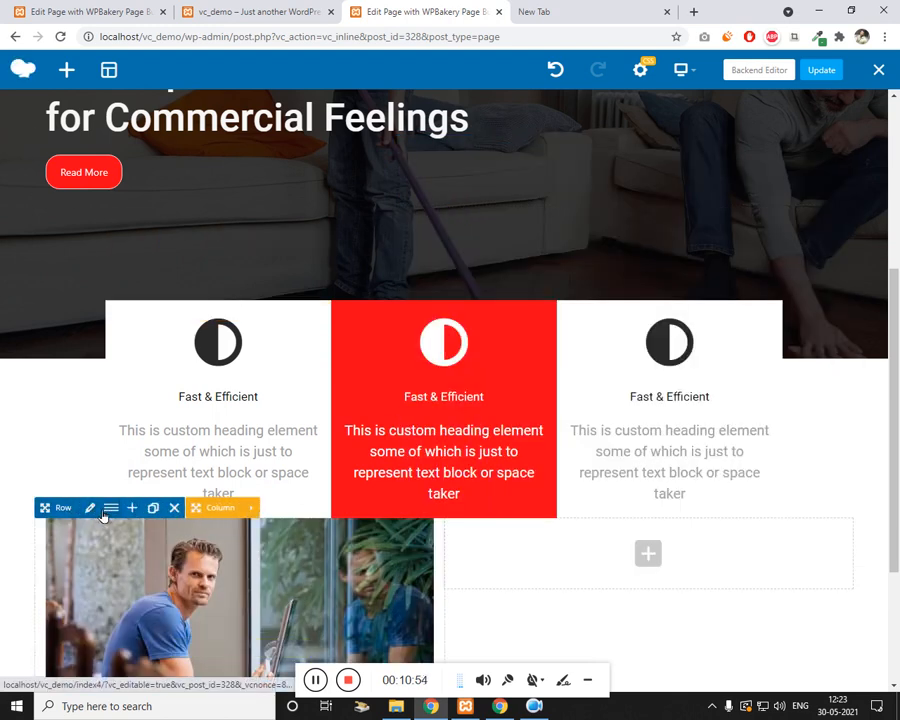
Step: Give the image row a top margin of 50
left_click(90, 508)
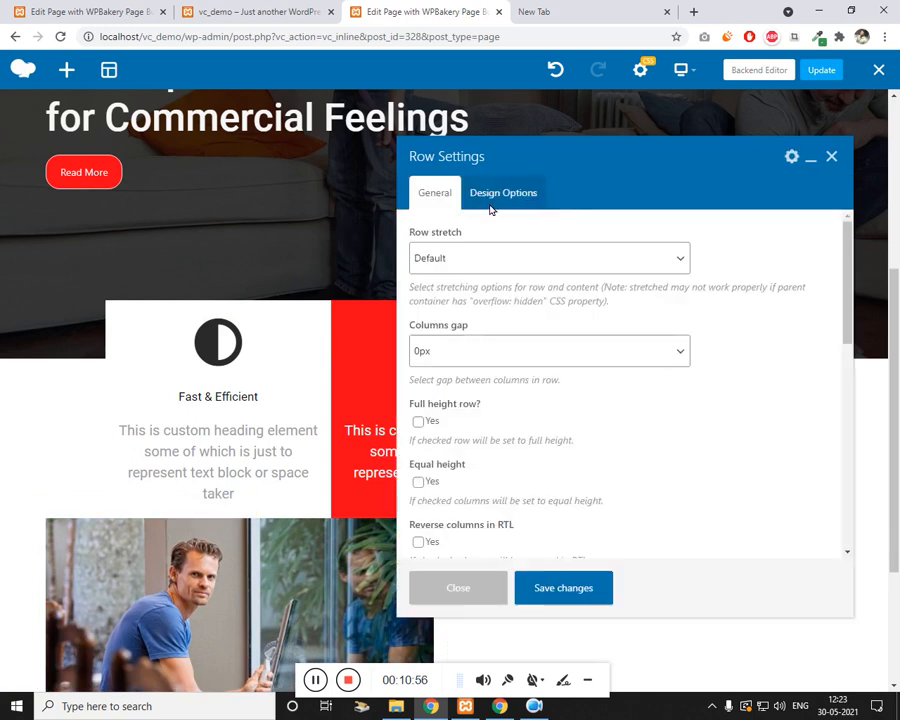
left_click(503, 192)
left_click(521, 262)
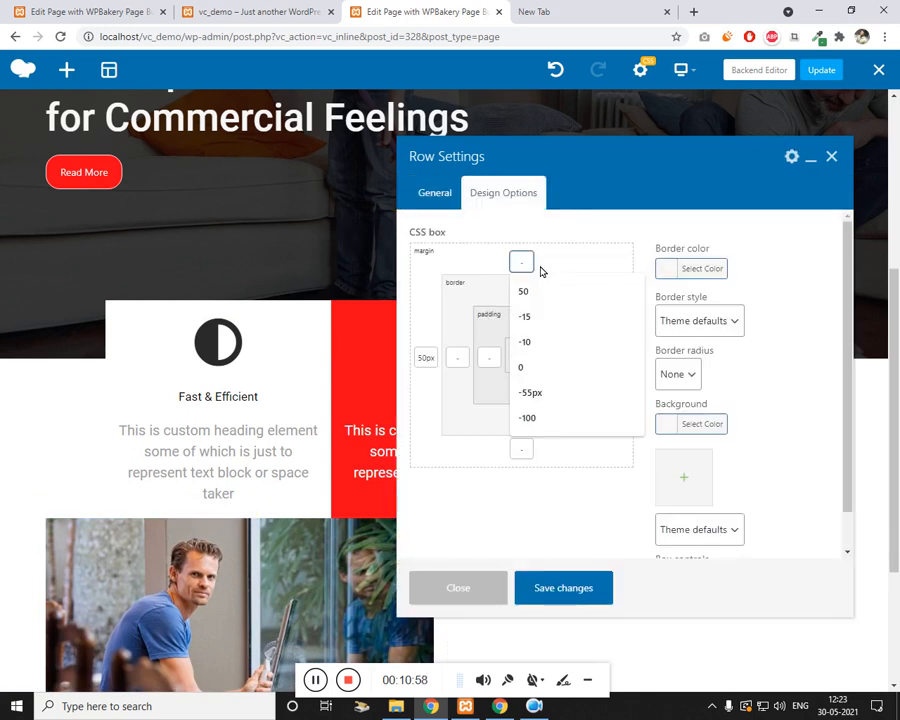
type("50")
left_click(558, 590)
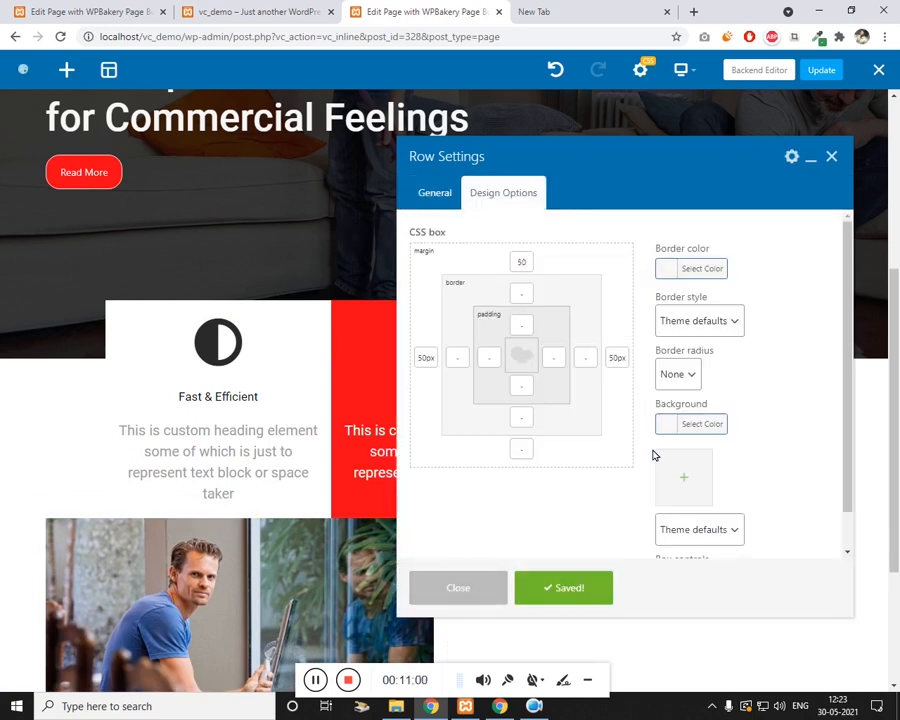
left_click(831, 157)
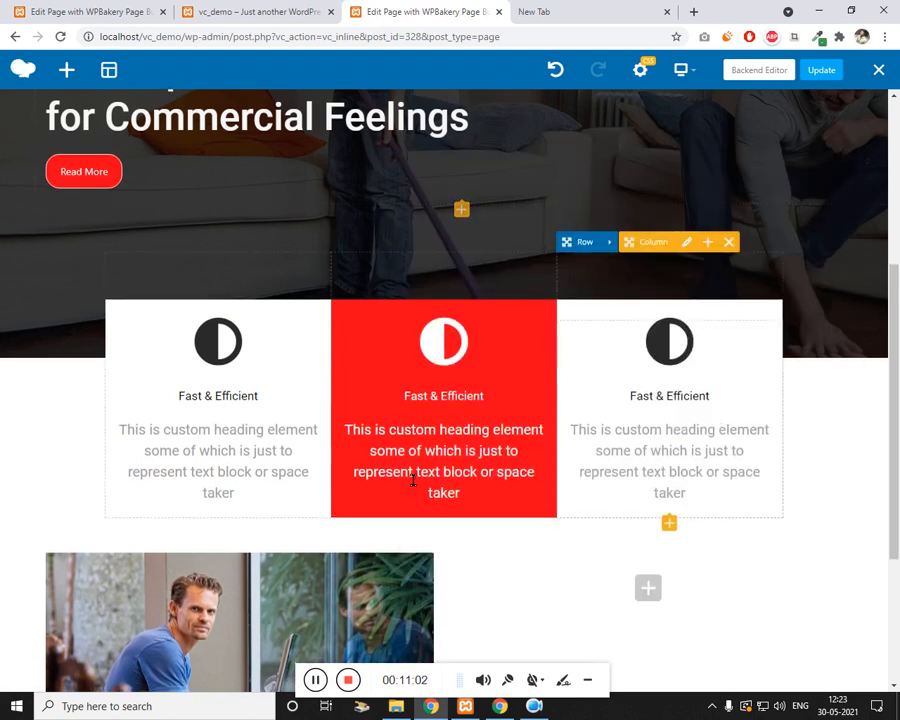
Step: Compare against the finished About Our Company section on the live page, then return to the editor
scroll(400, 490, "down", 4)
left_click(268, 16)
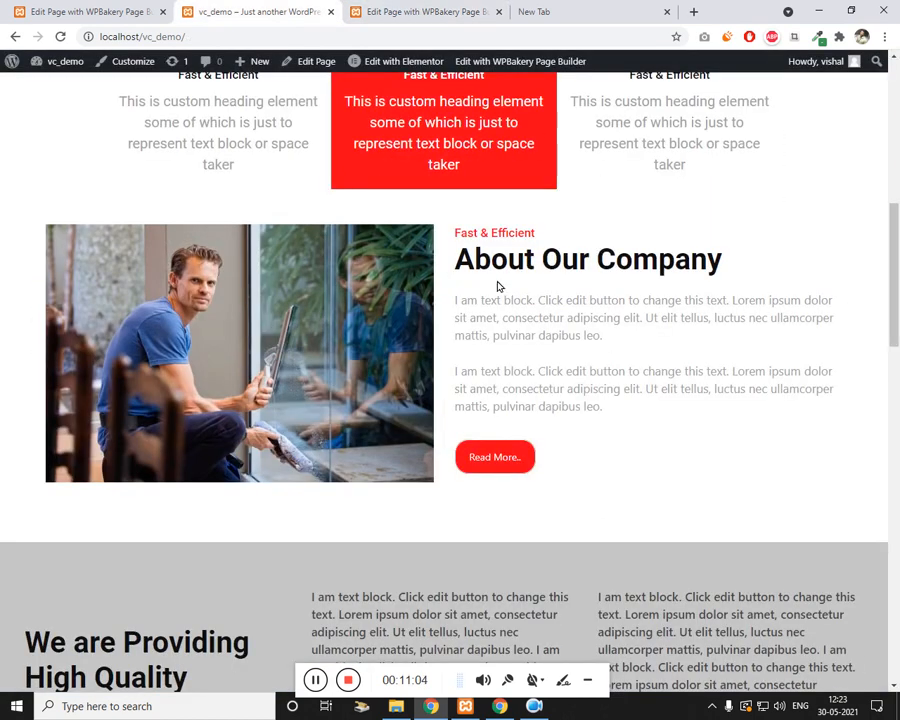
key("ctrl+Tab")
scroll(500, 410, "up", 5)
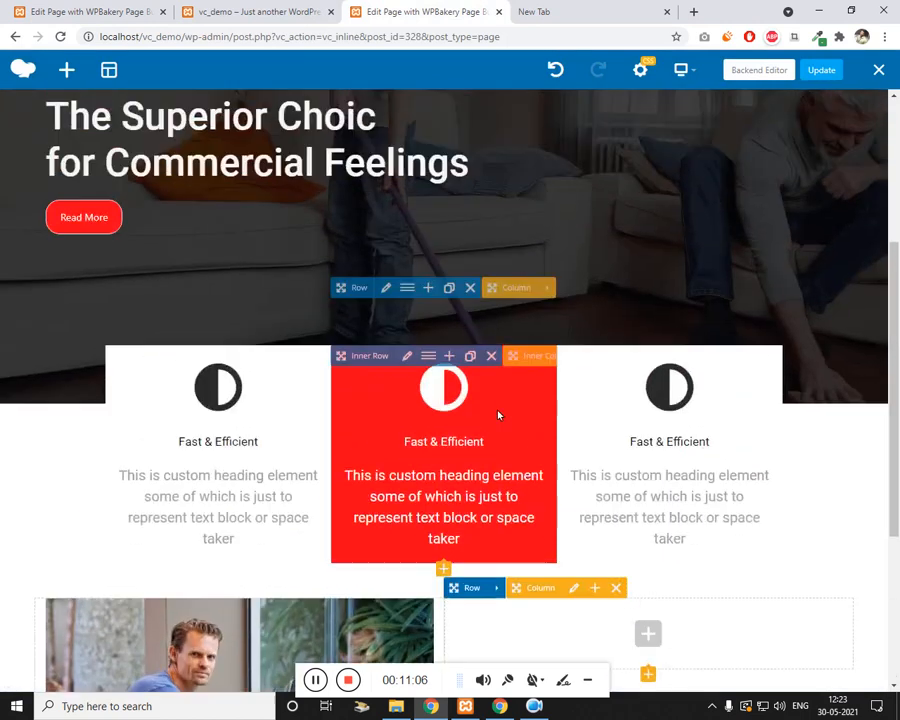
scroll(476, 374, "down", 5)
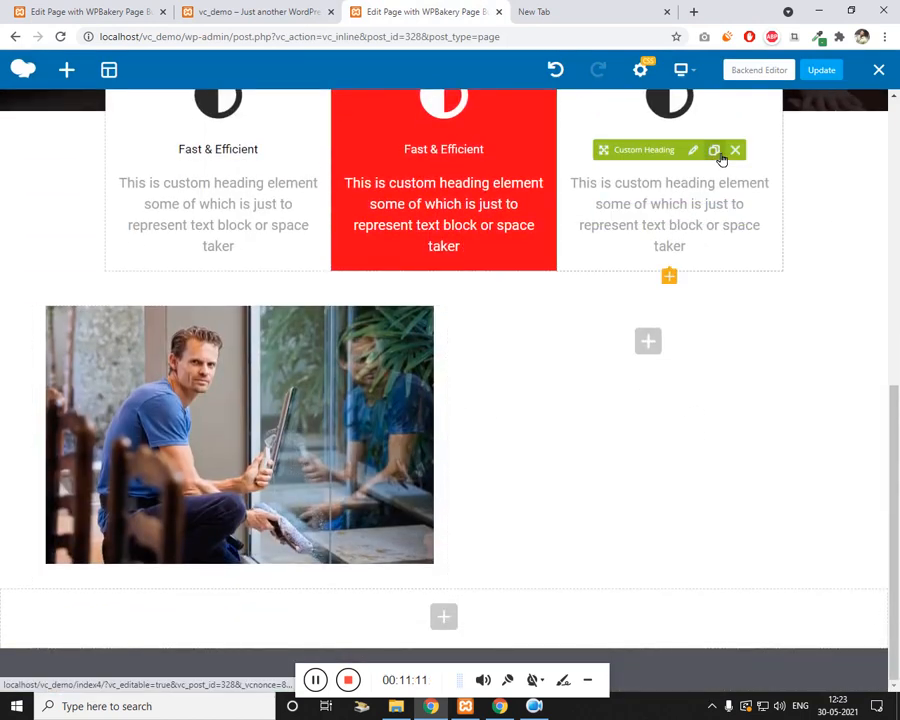
Step: Clone the Fast & Efficient heading and drag the copy into the empty right column beside the photo
left_click(714, 150)
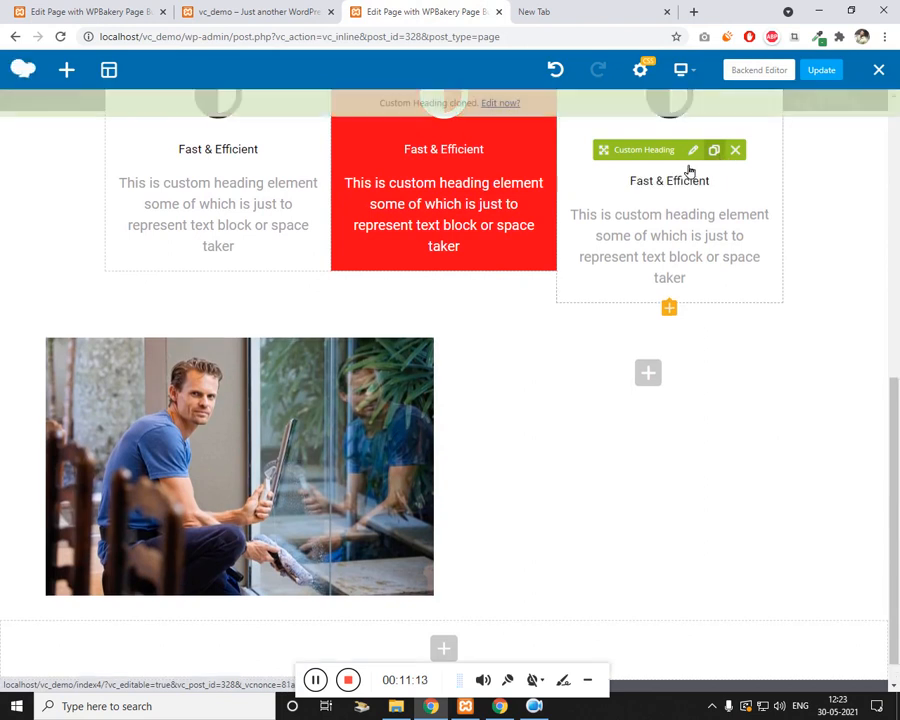
mouse_move(634, 188)
left_mouse_down()
mouse_move(614, 366)
mouse_move(655, 371)
mouse_move(671, 340)
mouse_move(671, 372)
left_mouse_up()
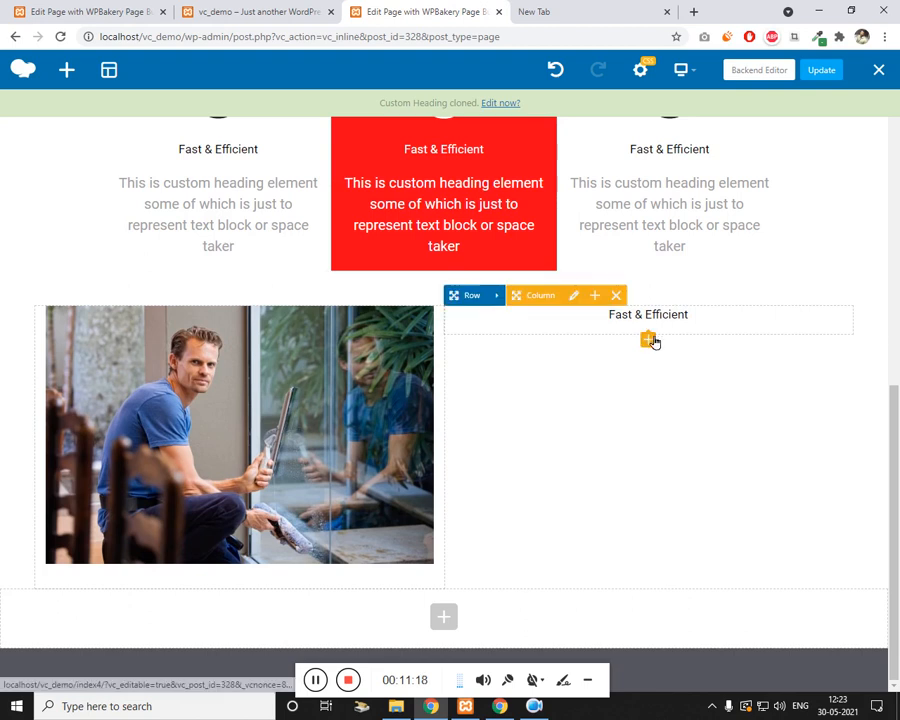
left_click(649, 340)
key("Escape")
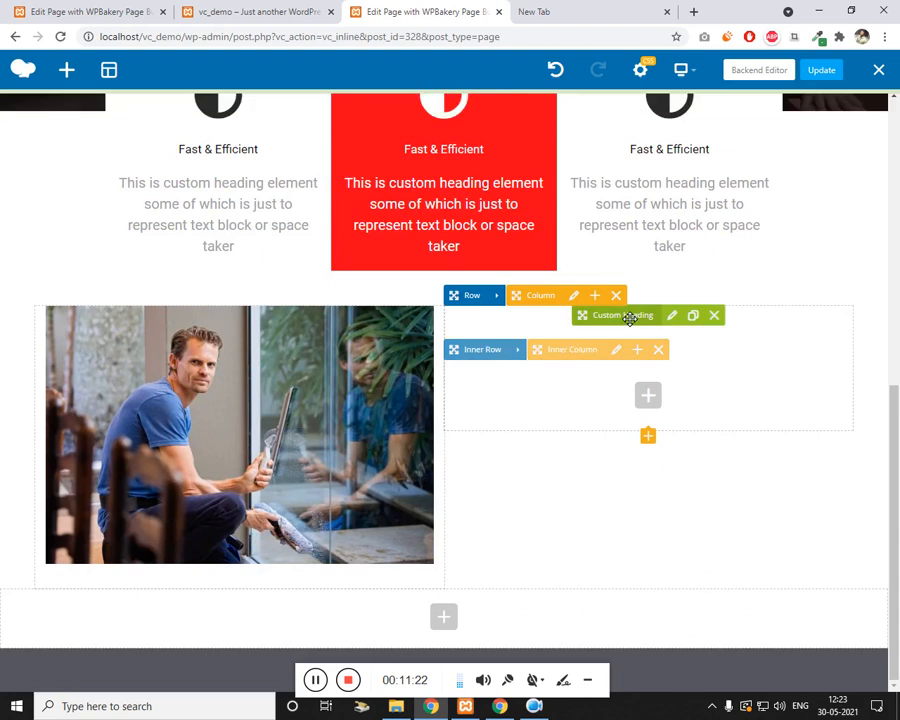
left_click_drag(624, 316, 670, 380)
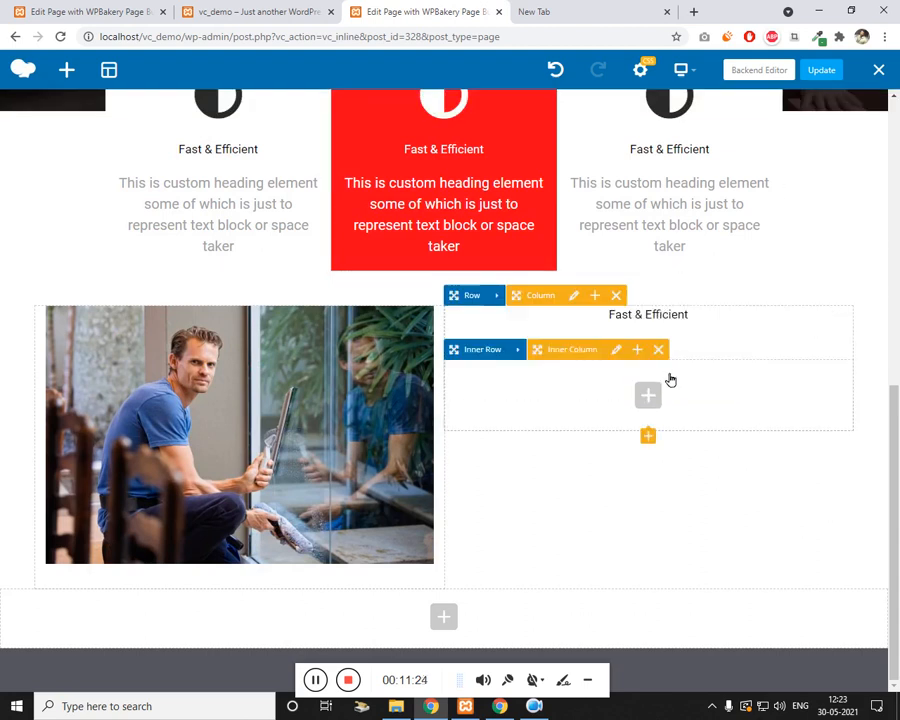
left_click_drag(616, 320, 641, 387)
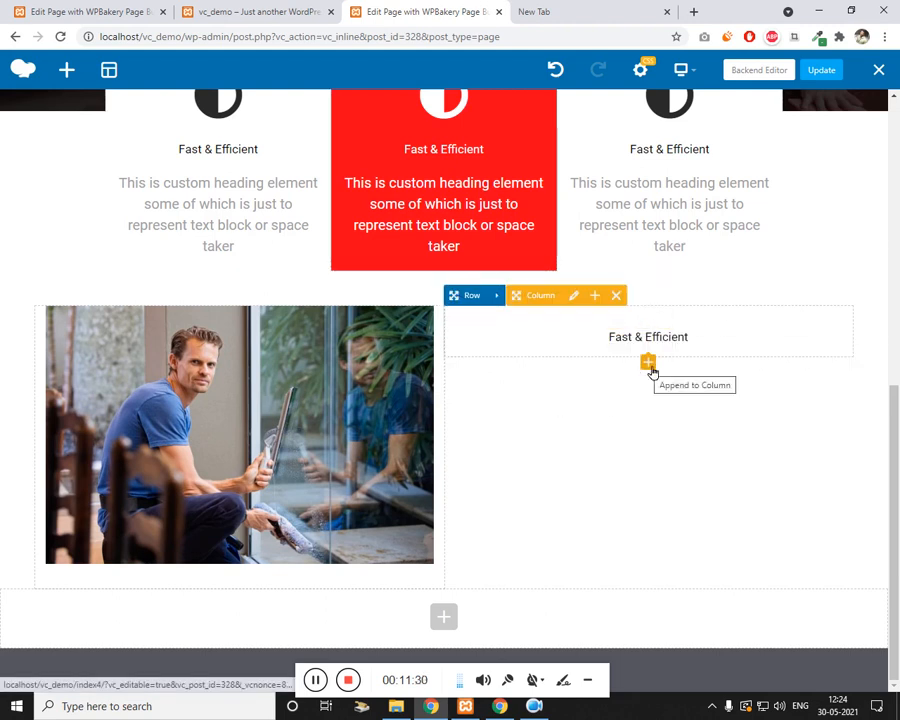
Step: Set the copied Fast & Efficient heading's text colour to red
left_click(674, 338)
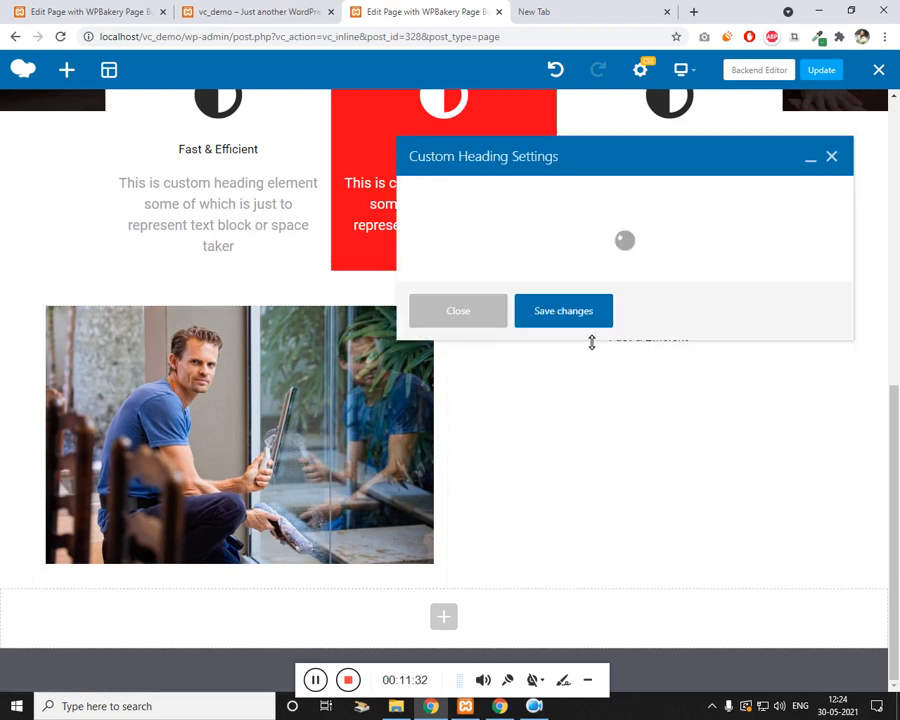
scroll(478, 412, "down", 3)
left_click(436, 463)
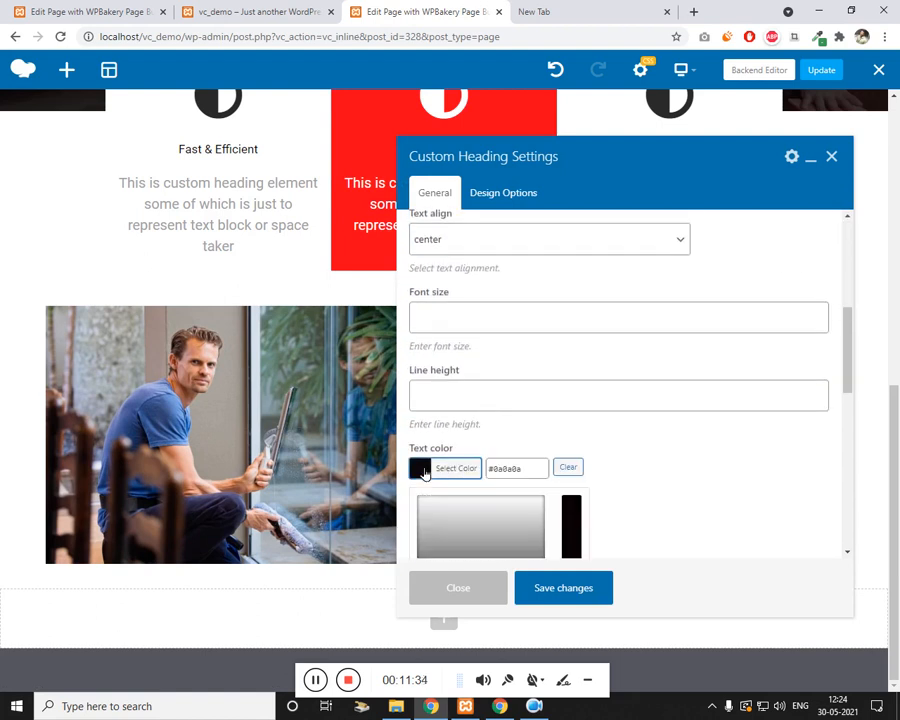
scroll(623, 438, "down", 1)
left_click(456, 491)
left_click(698, 416)
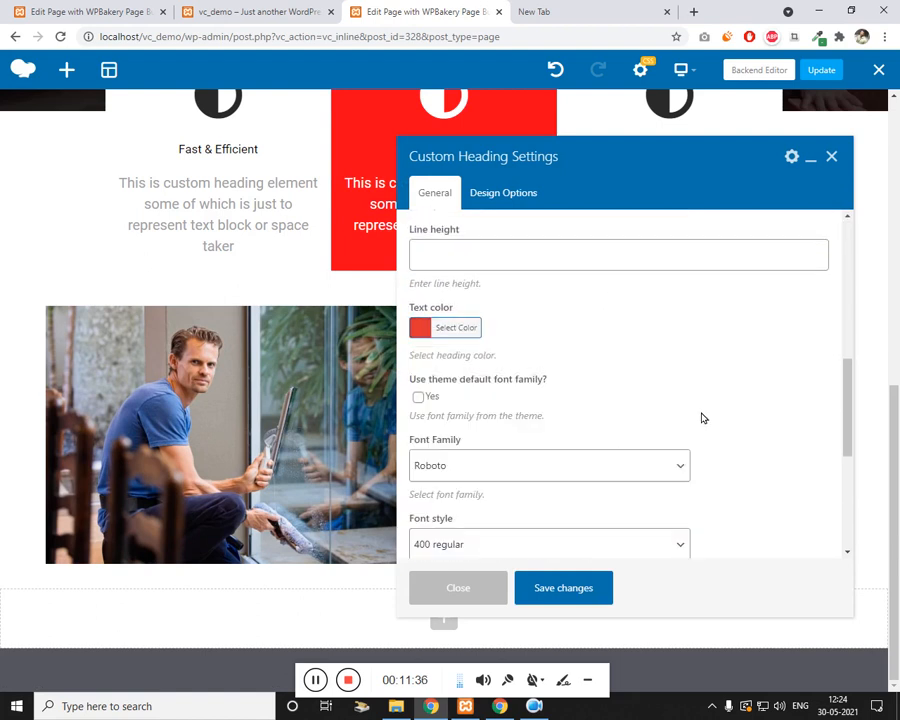
scroll(688, 432, "down", 3)
scroll(515, 431, "up", 4)
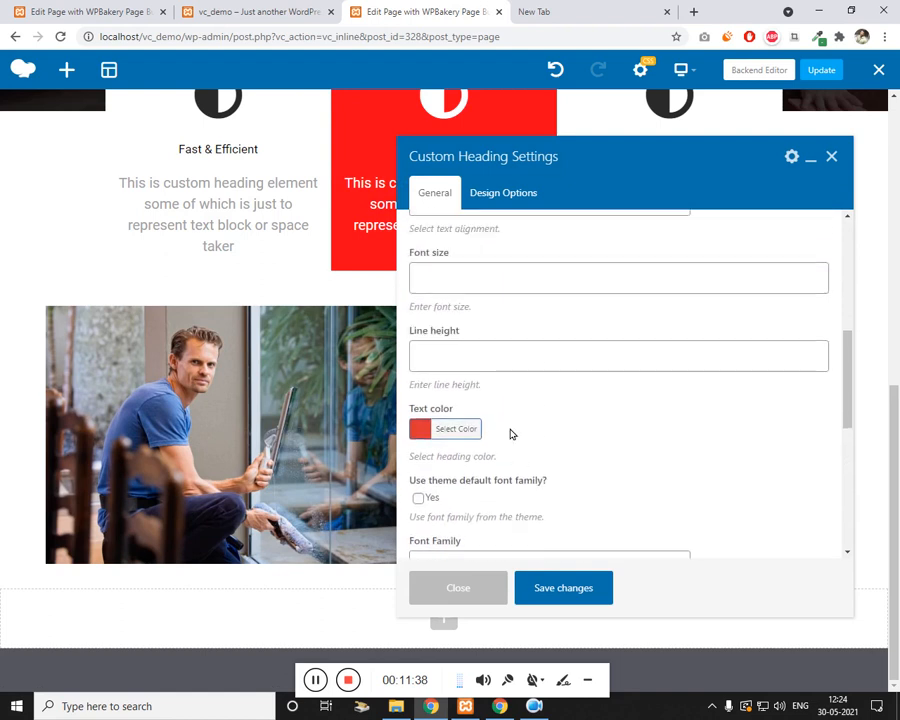
scroll(520, 432, "down", 3)
scroll(484, 428, "up", 5)
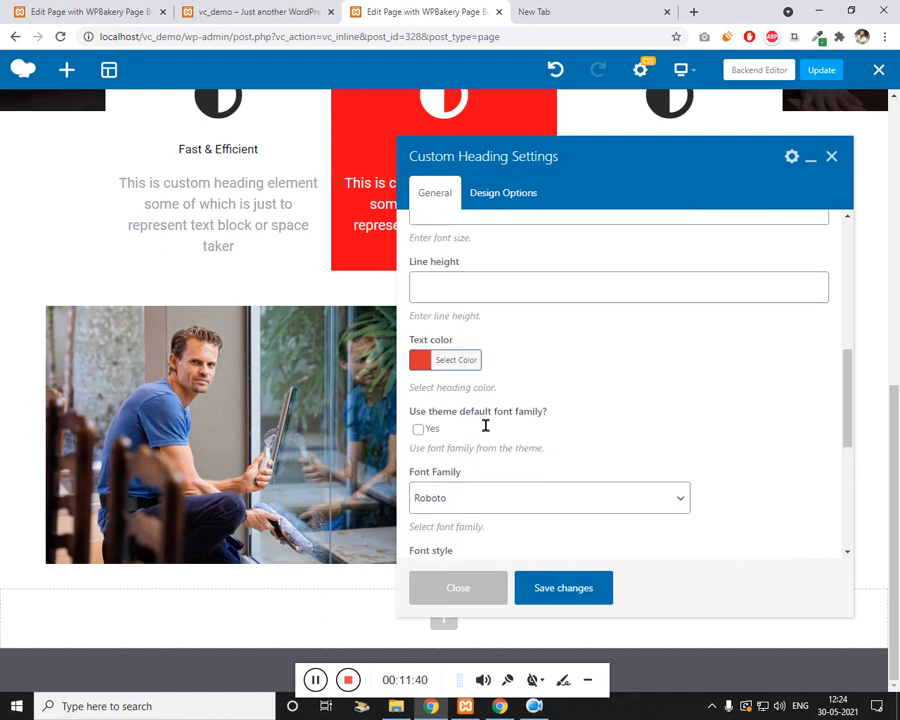
Step: Set the heading's text alignment to left and save
left_click(479, 340)
left_click(478, 342)
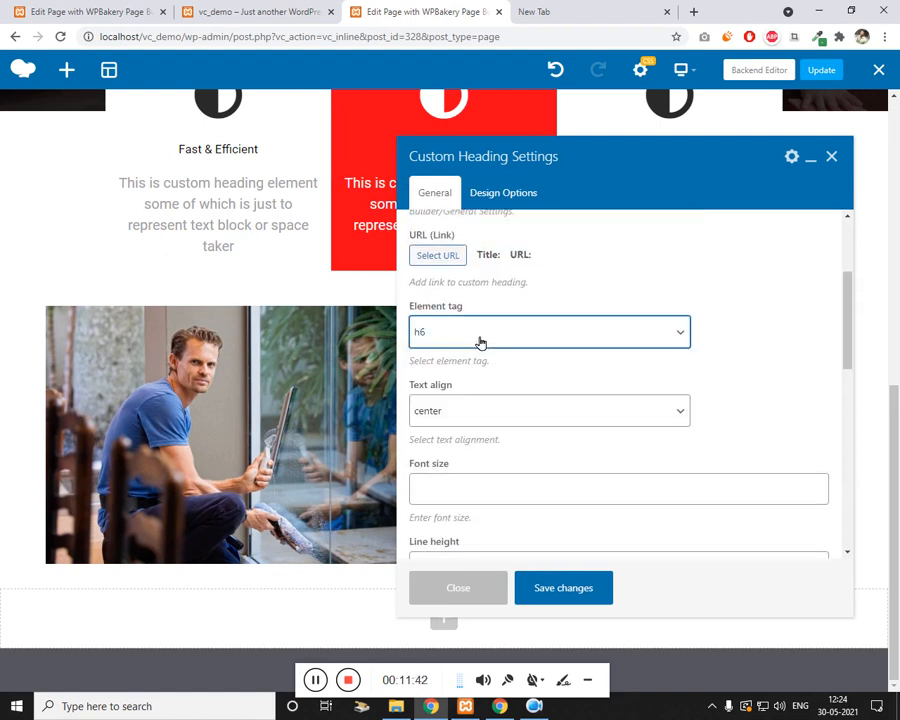
left_click(467, 411)
left_click(455, 432)
left_click(564, 589)
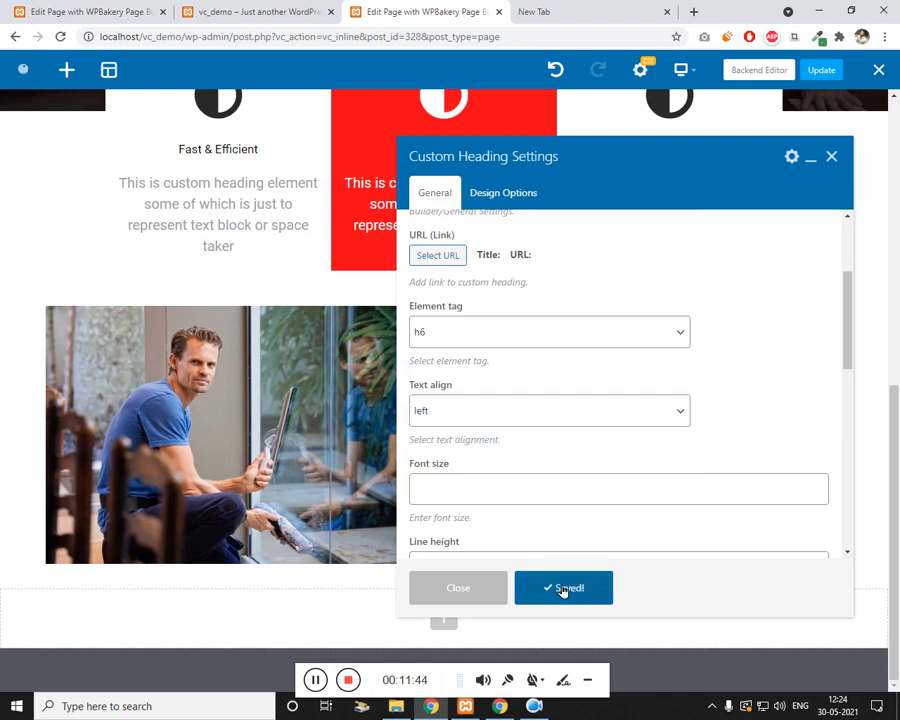
left_click(832, 158)
scroll(530, 370, "up", 1)
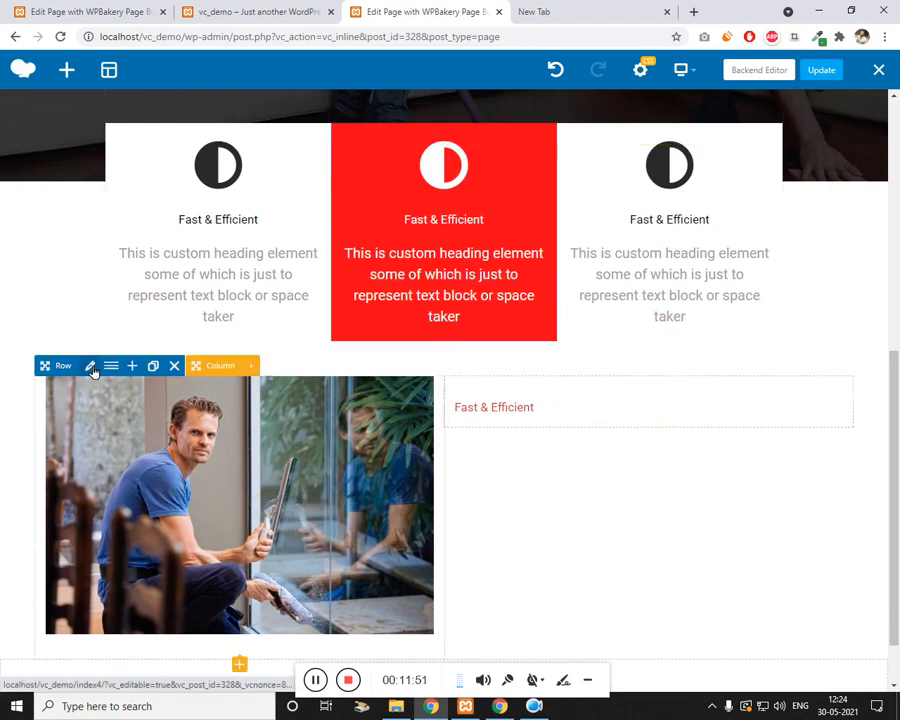
Step: Set the photo row's Content position to Middle and save the row settings
left_click(89, 367)
scroll(519, 390, "down", 2)
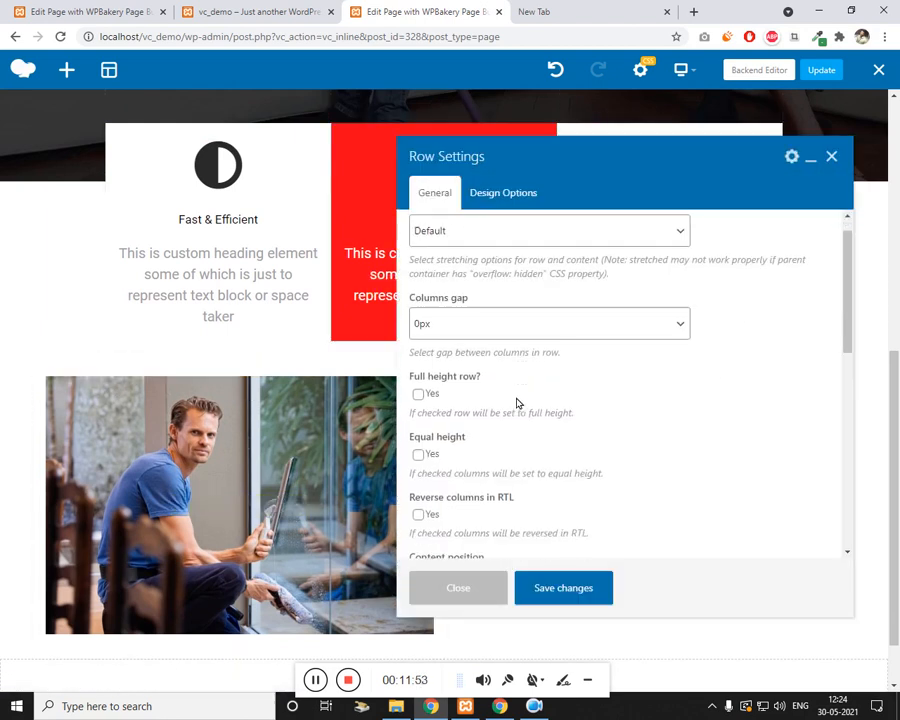
left_click(505, 400)
left_click(497, 458)
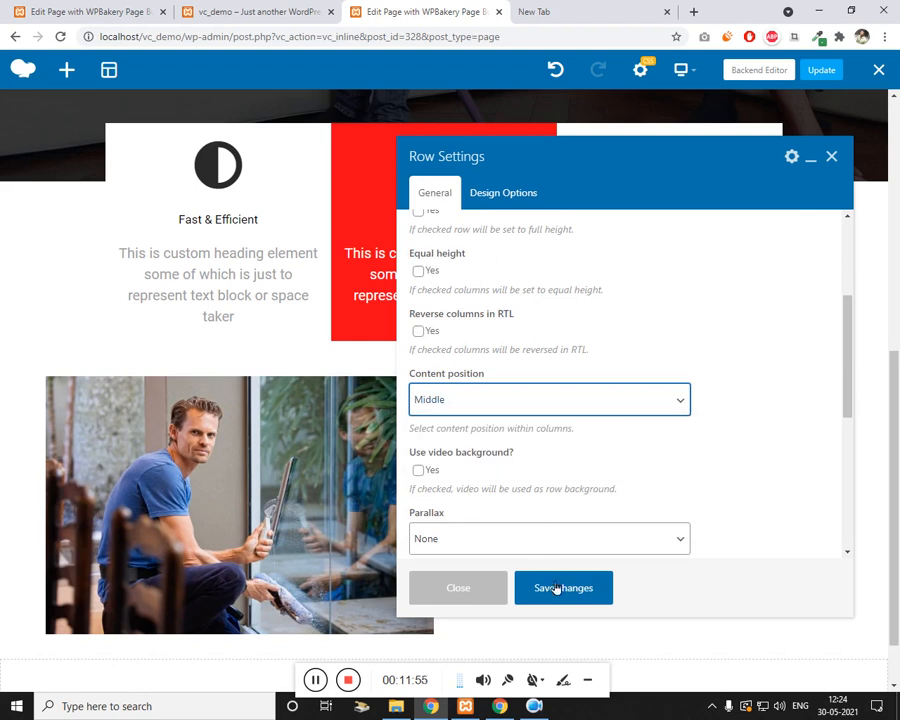
left_click(556, 588)
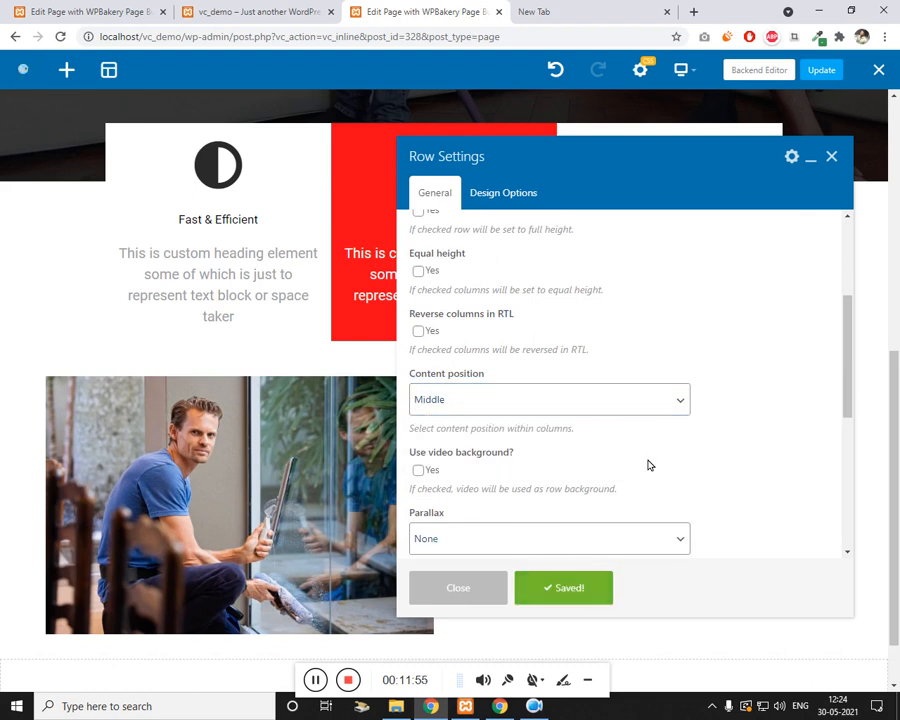
left_click(831, 157)
Step: Check the live page, then return to the editor and scroll back to the hero heading
scroll(566, 444, "down", 1)
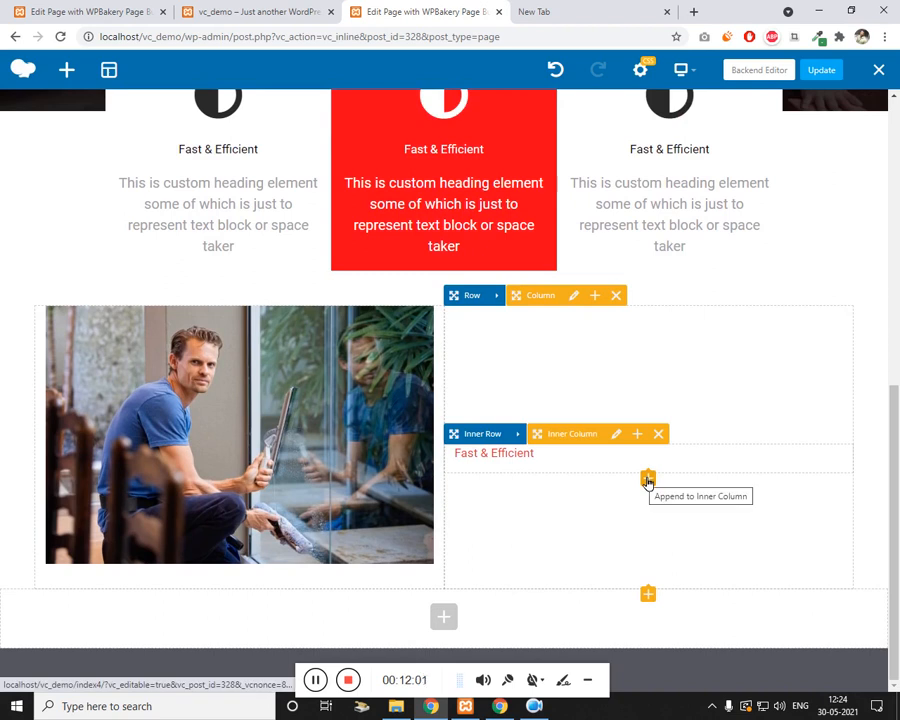
left_click(285, 9)
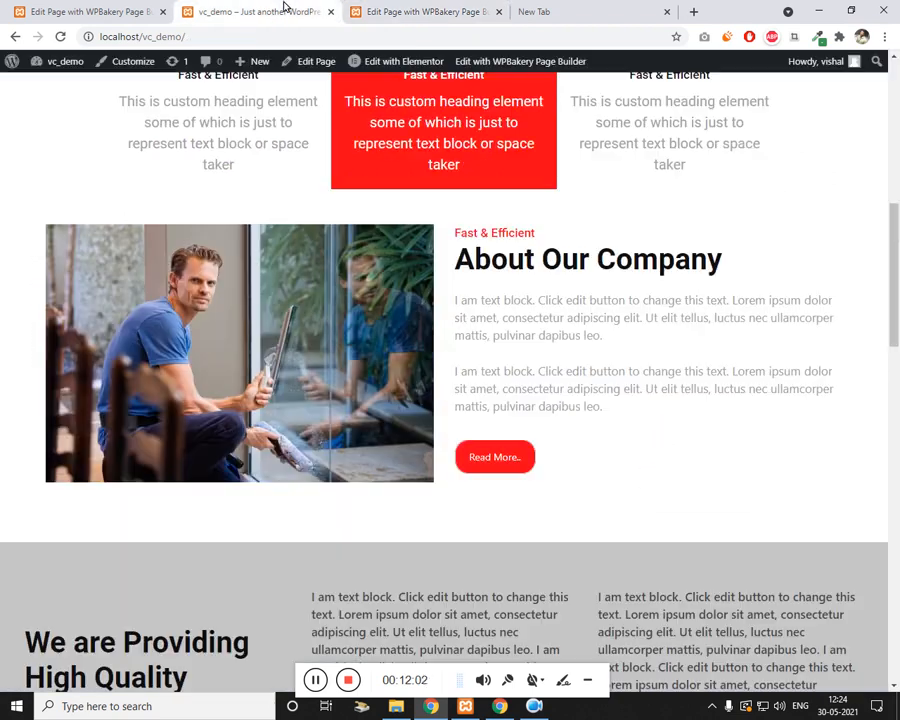
left_click(473, 13)
scroll(253, 327, "up", 5)
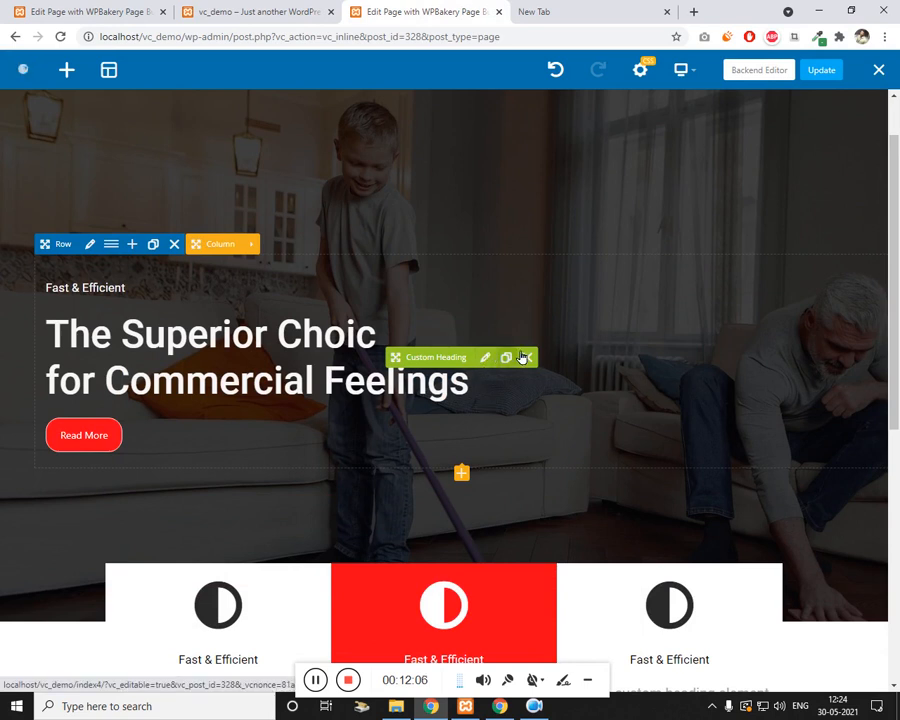
Step: Duplicate the hero heading and move the copy beneath the Fast & Efficient title
left_click(506, 357)
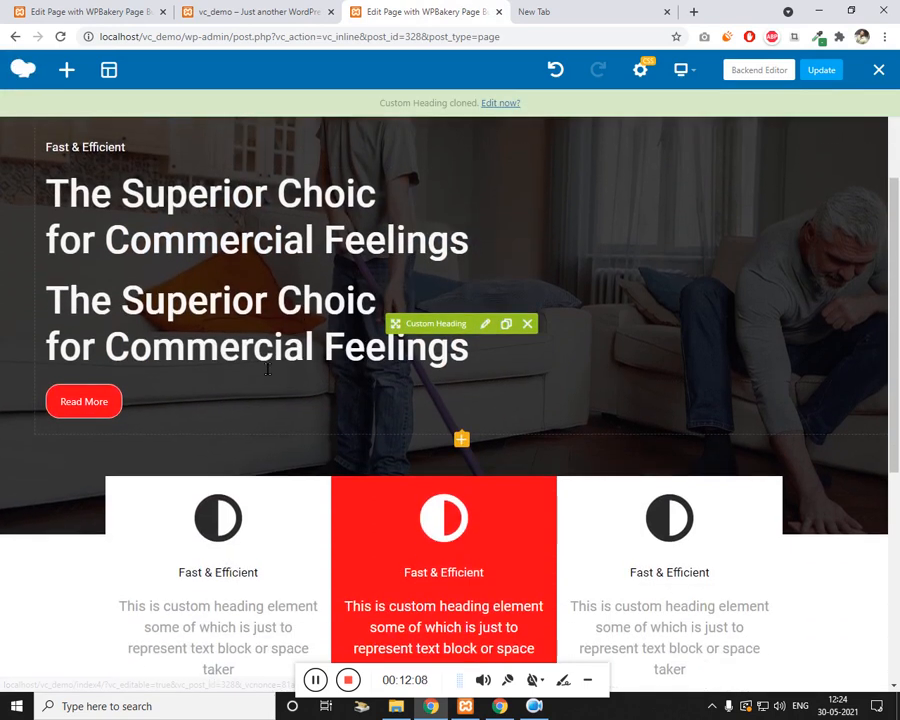
mouse_move(395, 323)
left_mouse_down()
mouse_move(616, 418)
mouse_move(526, 470)
left_mouse_up()
scroll(614, 420, "down", 4)
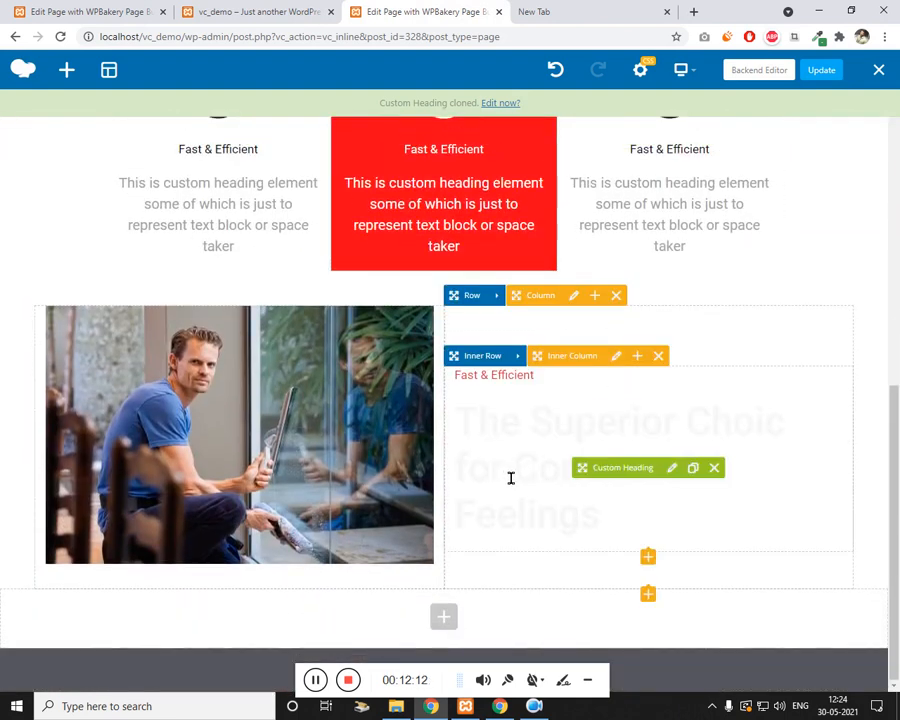
Step: Make the copied heading's text colour black and save it
left_click(671, 469)
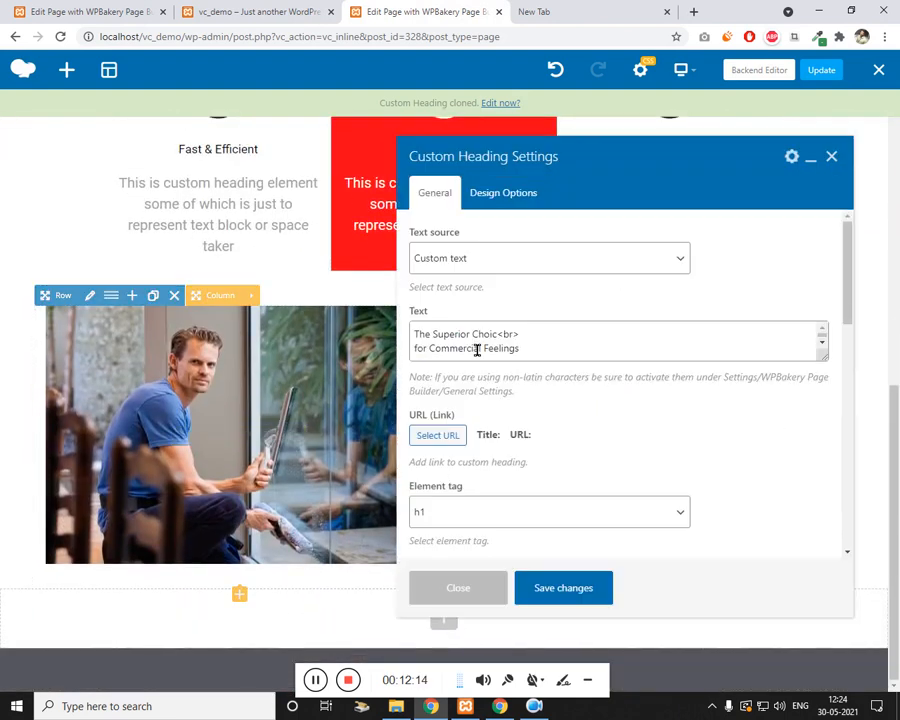
scroll(490, 380, "down", 6)
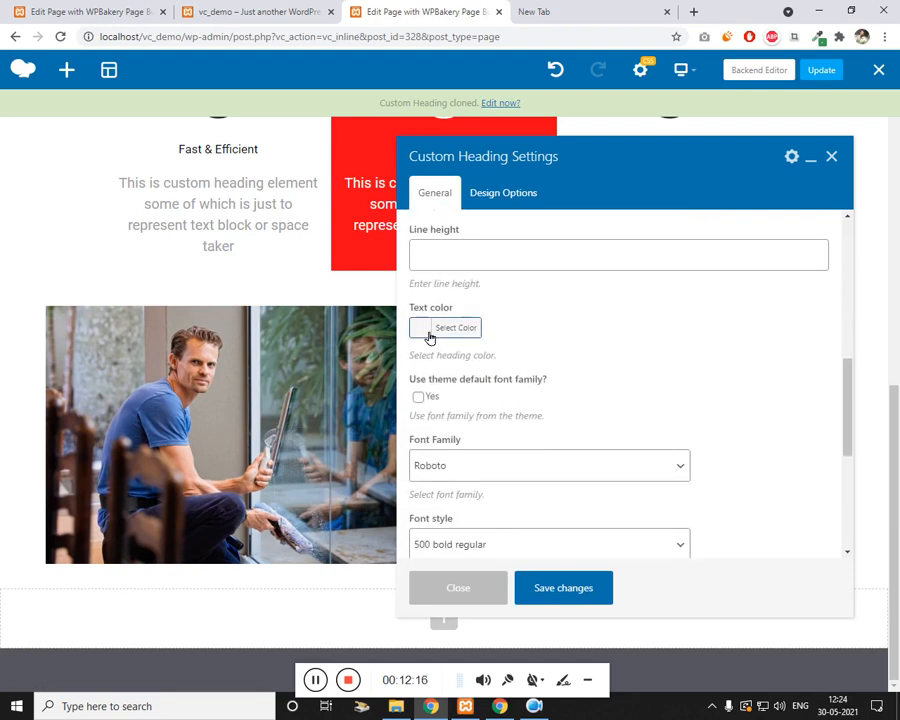
left_click(429, 338)
left_click(418, 486)
left_click(557, 588)
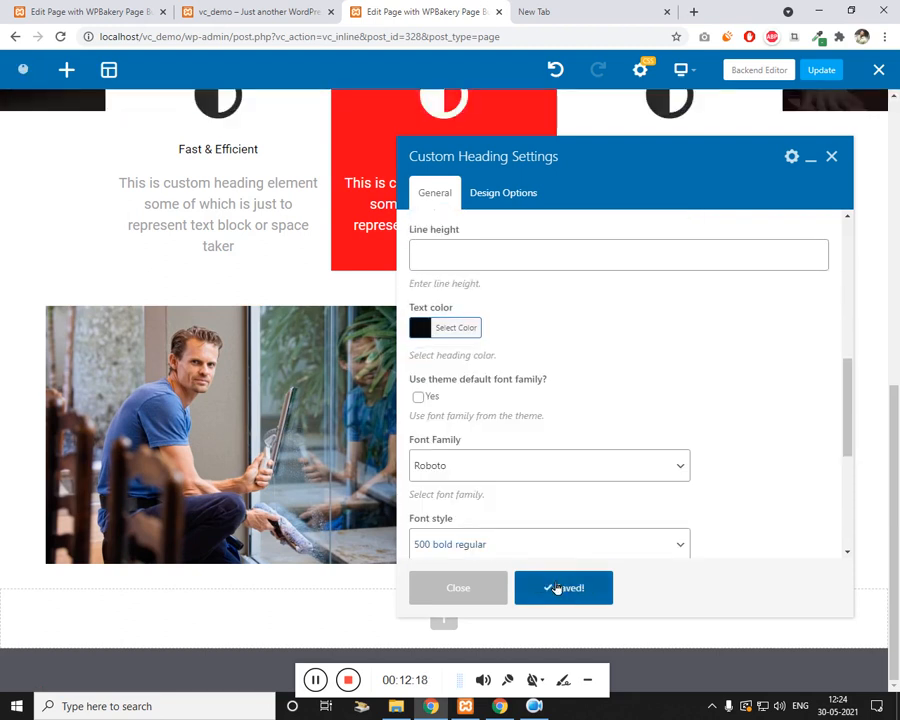
left_click(831, 157)
Step: Clear the heading's 55 font size and change its text to 'About Our Company', then save
left_click(672, 468)
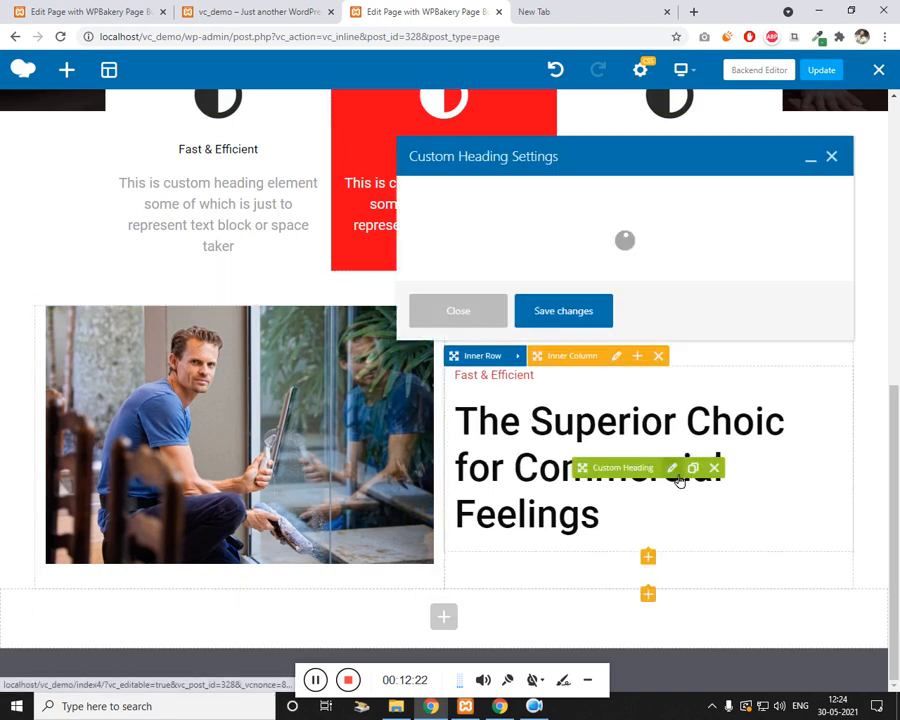
scroll(526, 404, "down", 3)
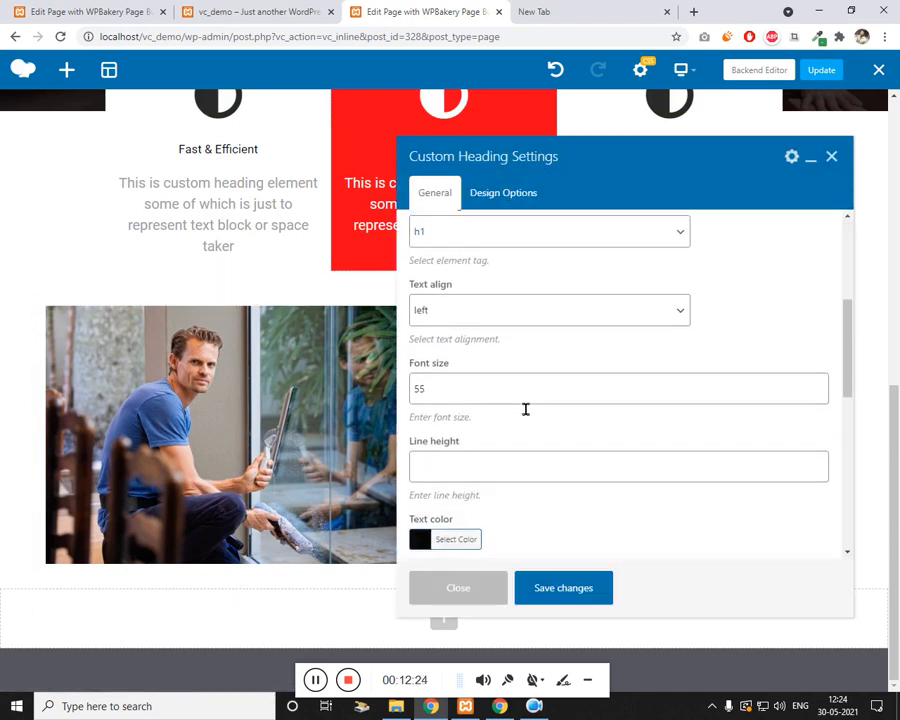
left_click(472, 398)
key("BackSpace")
key("BackSpace")
scroll(577, 496, "down", 1)
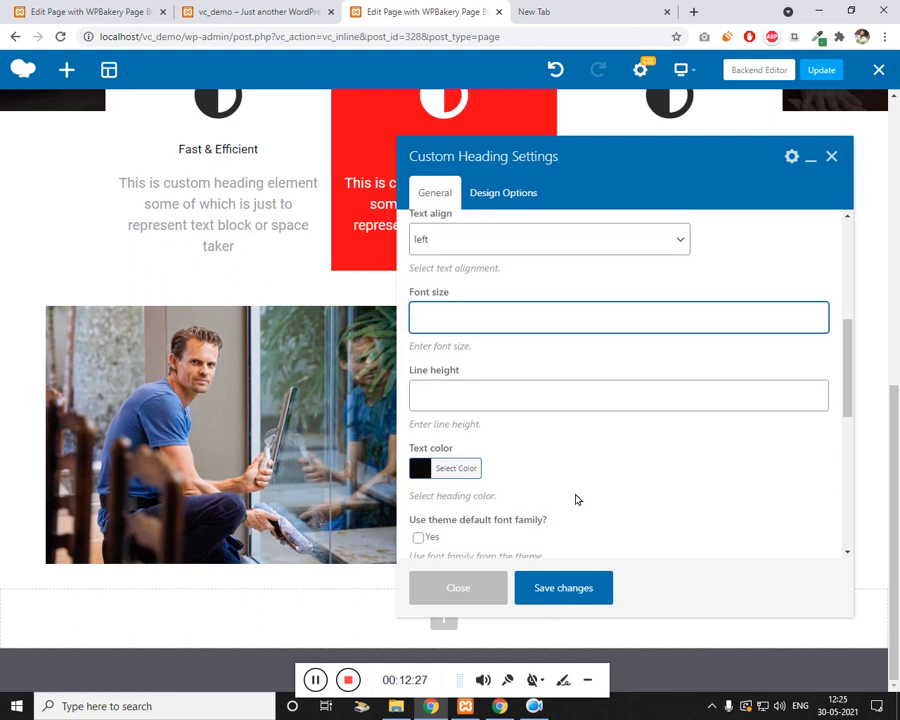
scroll(575, 471, "up", 3)
scroll(575, 471, "up", 1)
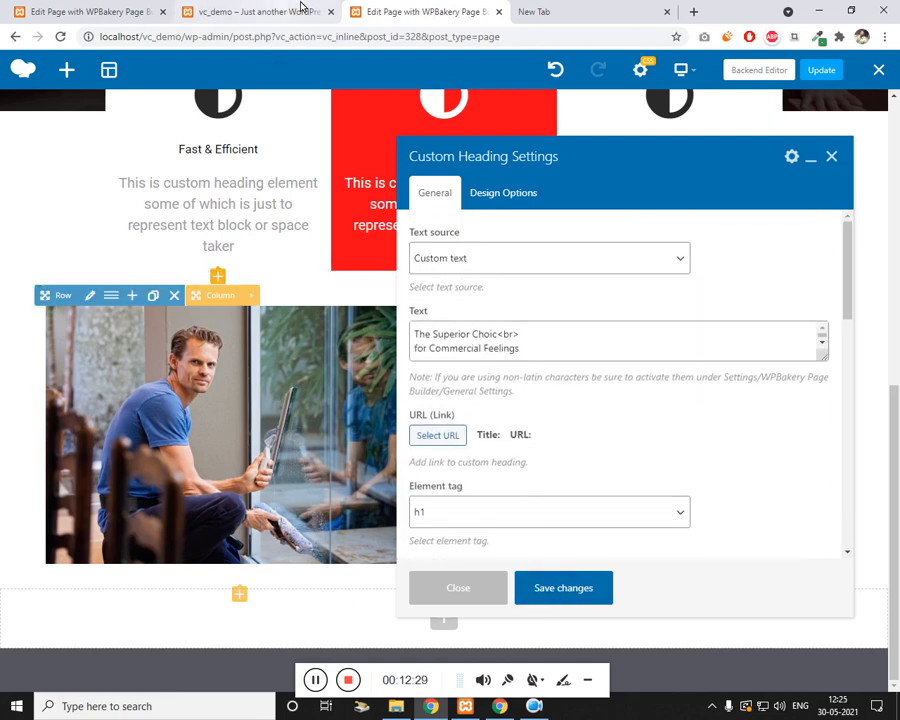
left_click(510, 346)
key("ctrl+a")
type("Abo")
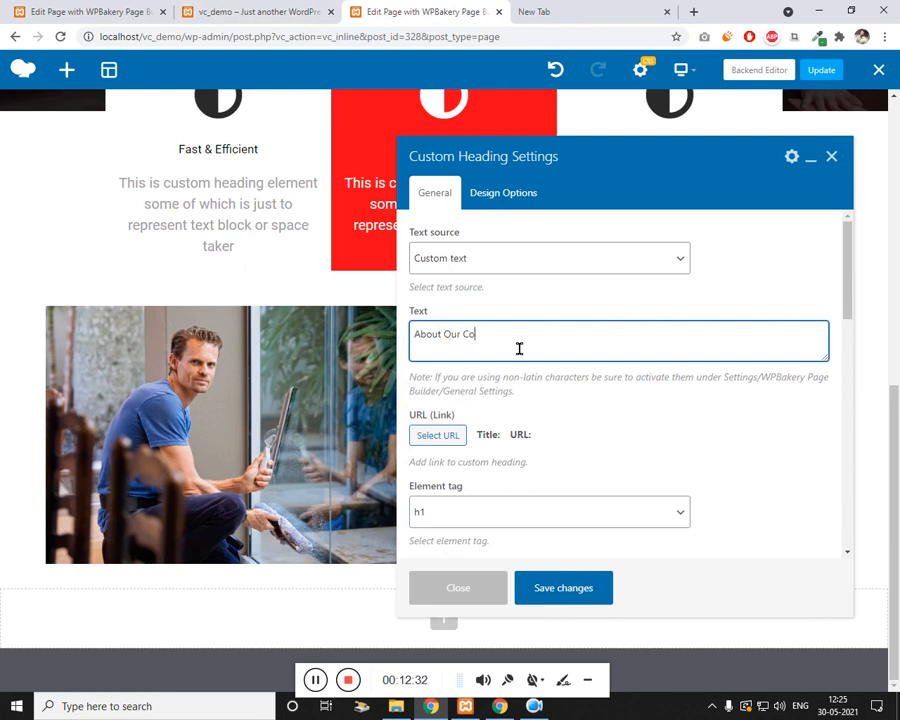
left_click(566, 590)
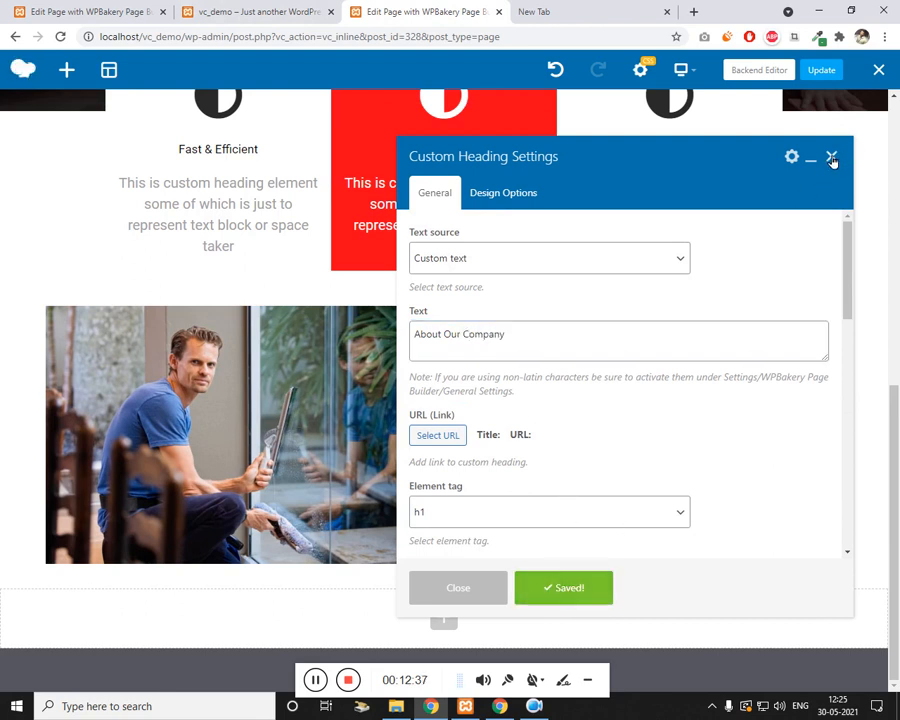
left_click(832, 160)
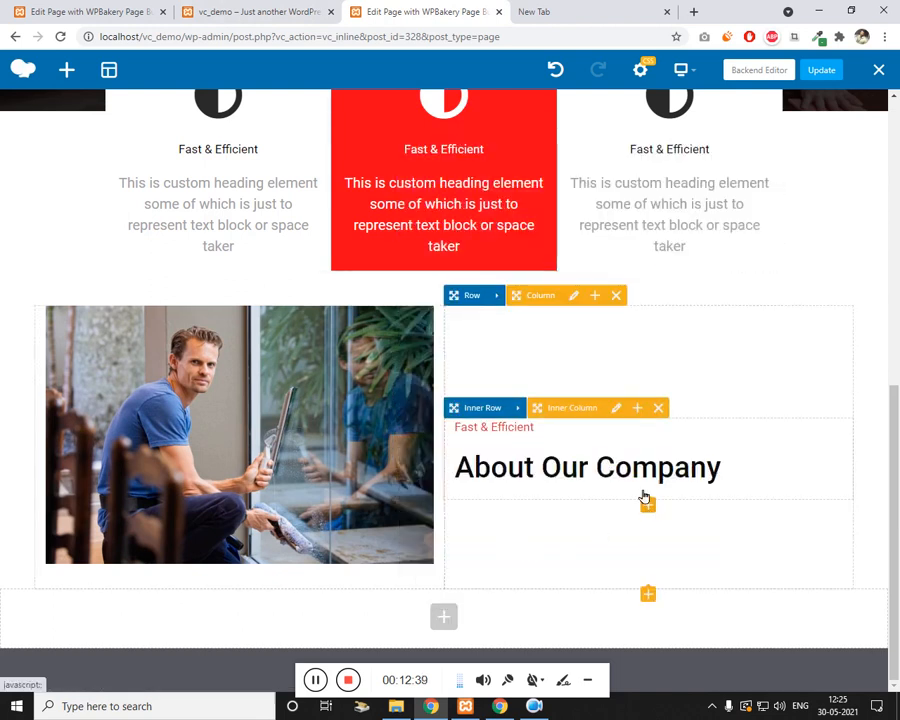
Step: Add a Text Block under the heading and paste in the sample paragraphs copied from the live site
left_click(642, 497)
left_click(172, 206)
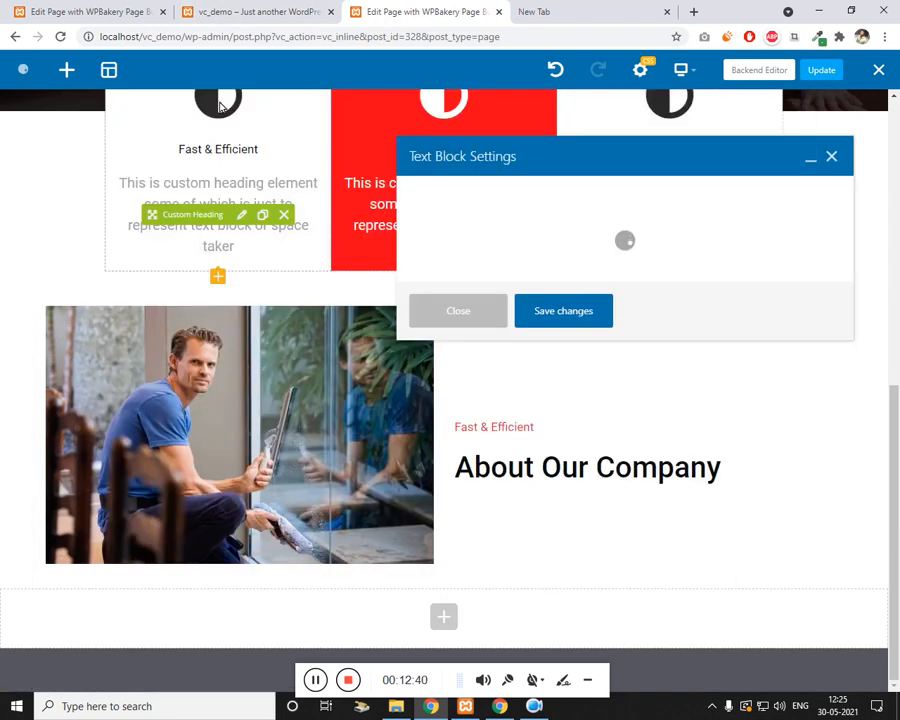
left_click(250, 11)
left_click_drag(470, 288, 562, 403)
key("ctrl+c")
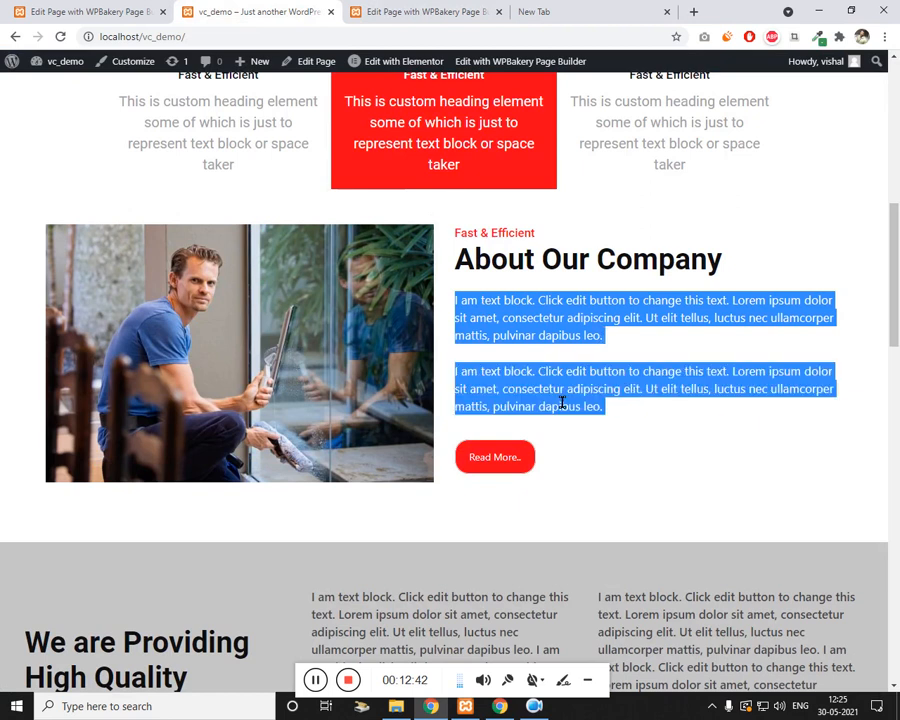
left_click(407, 9)
key("ctrl+a")
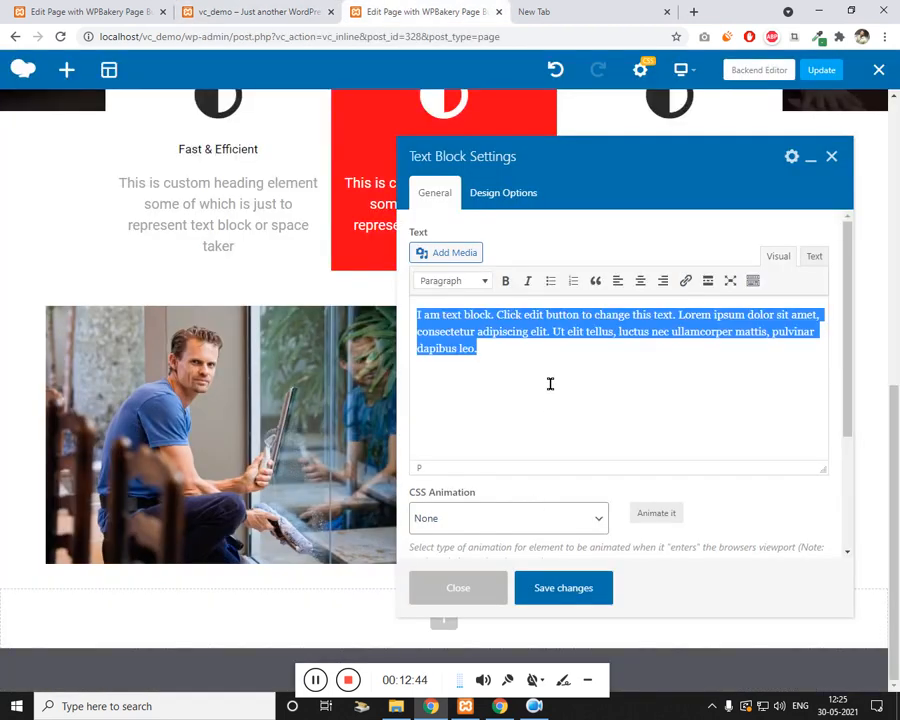
key("ctrl+v")
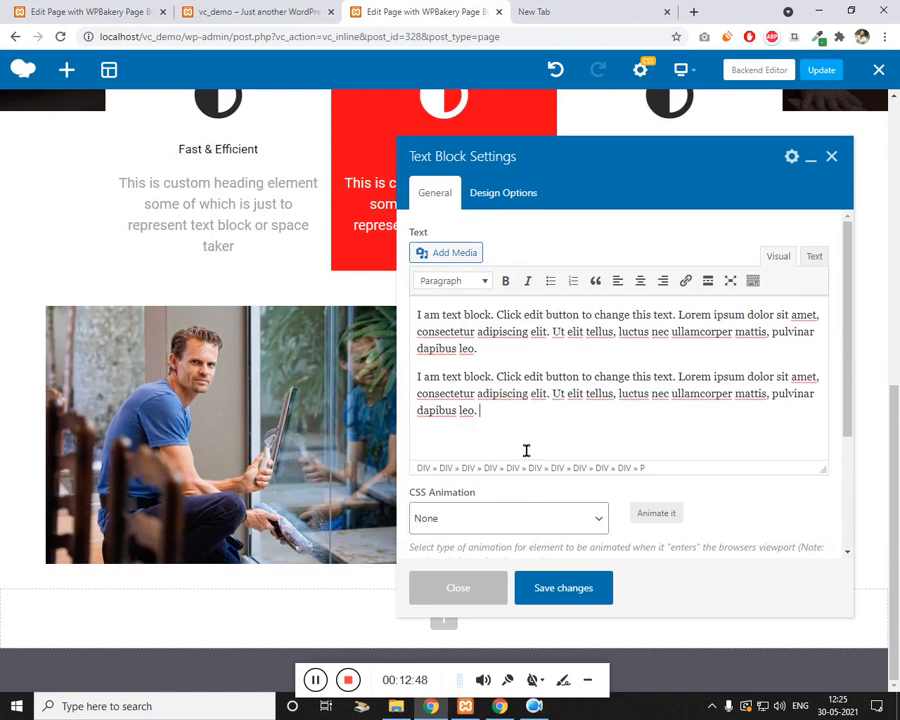
Step: Give the text block the col-grey extra class name and save it
scroll(526, 450, "down", 2)
left_click(483, 520)
type("col")
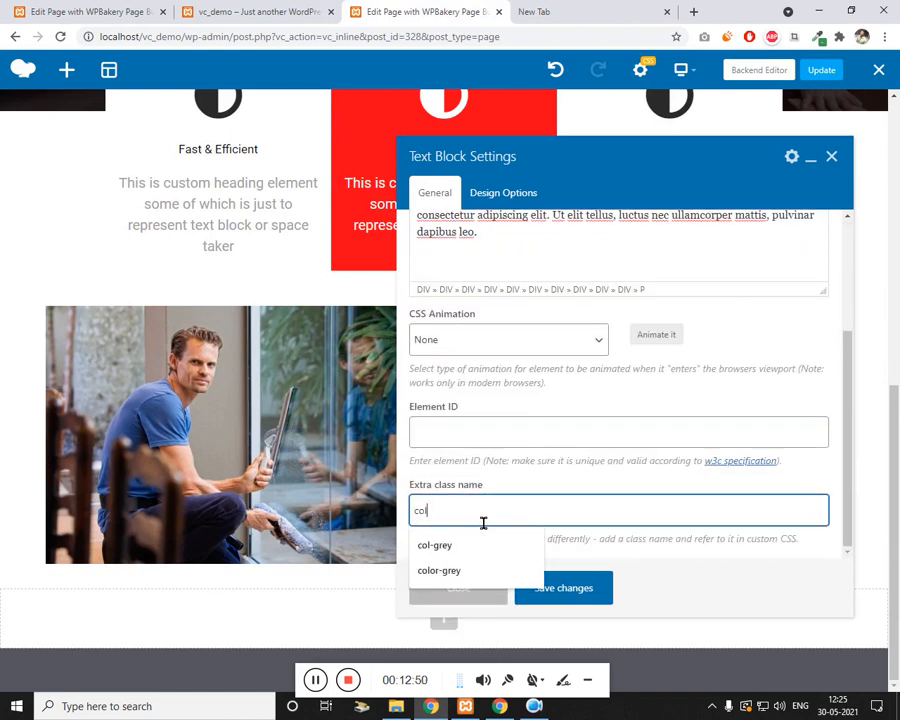
left_click(468, 545)
left_click(594, 597)
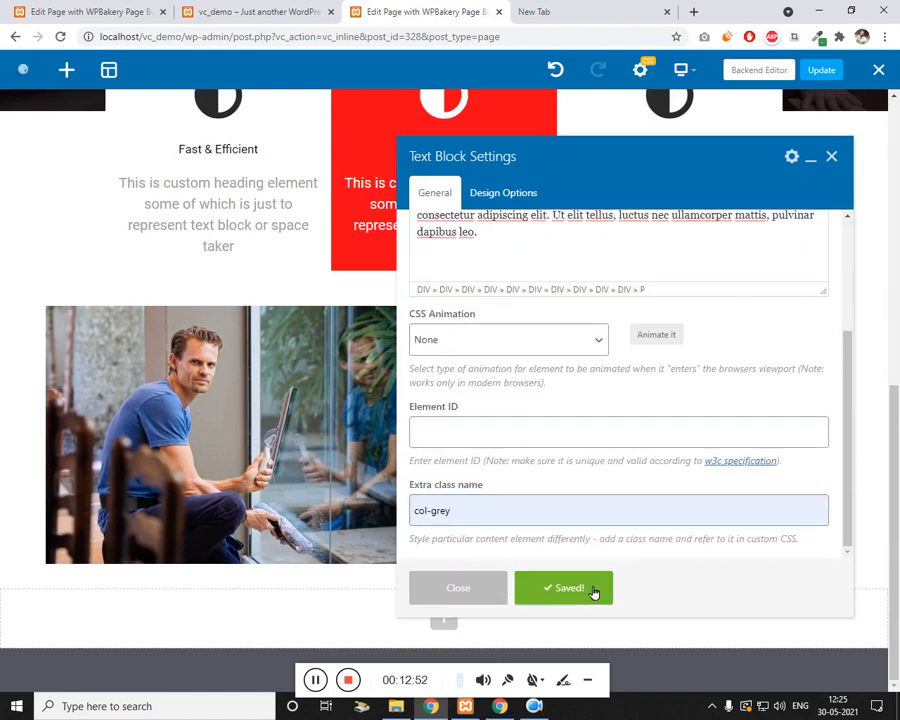
left_click(838, 166)
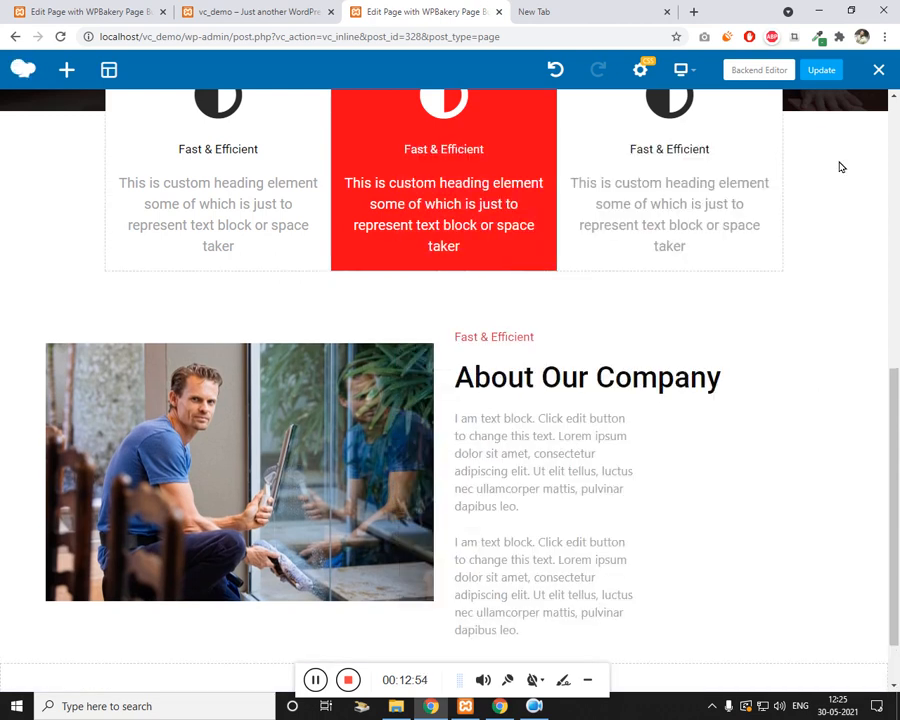
Step: Reopen the text block to look at its Design Options, then dismiss the dialog
mouse_move(487, 477)
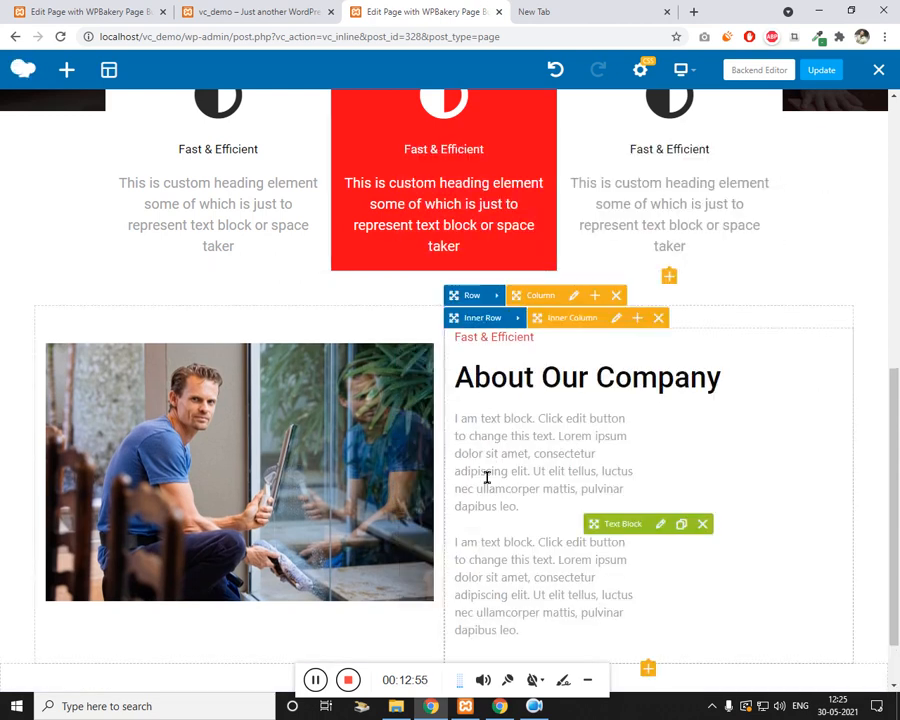
left_click(666, 532)
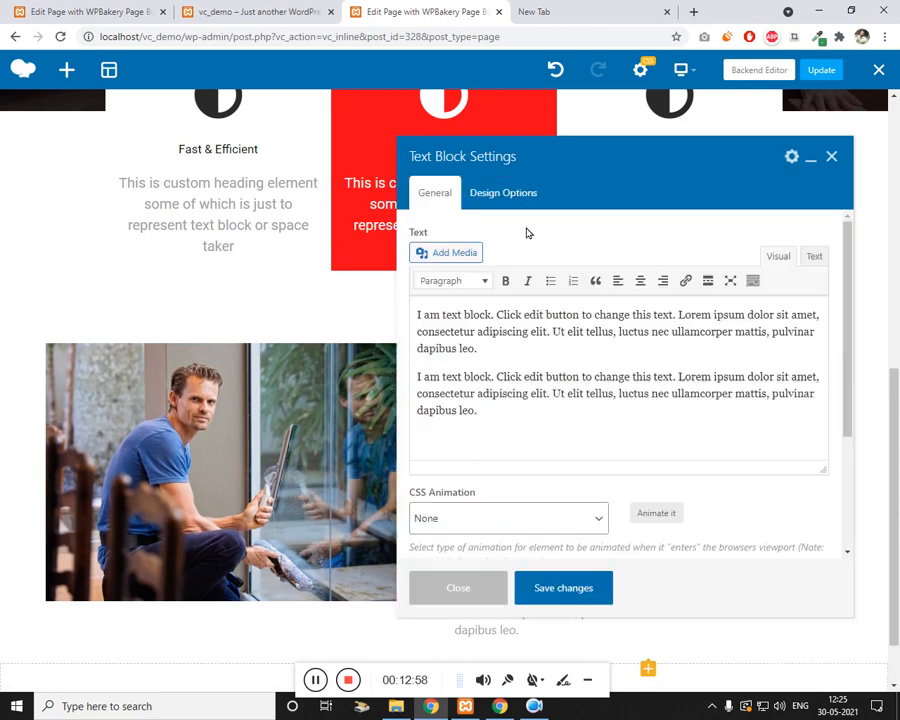
left_click(503, 196)
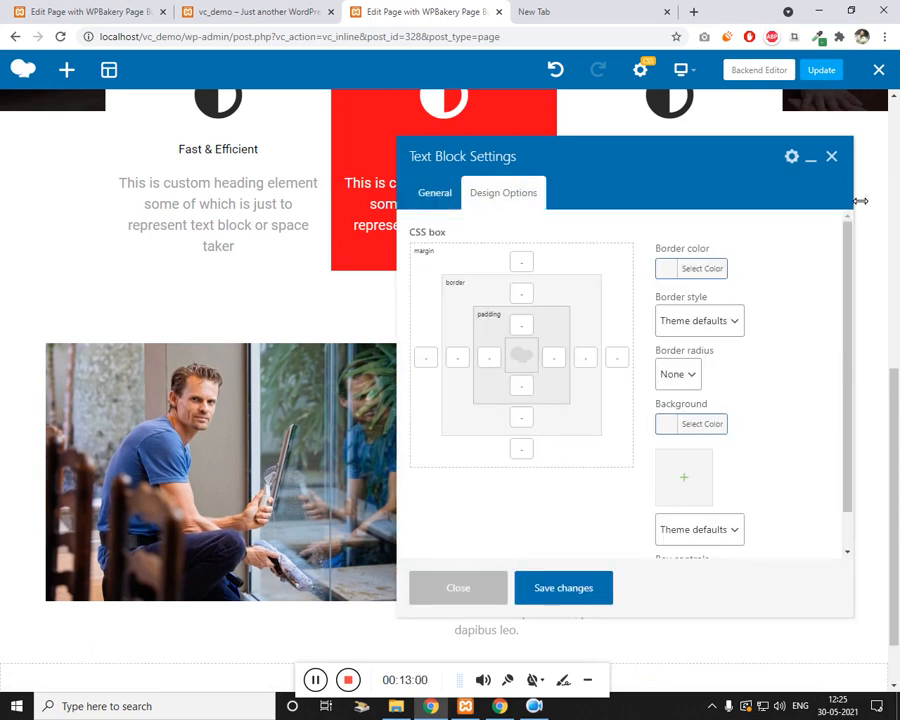
key("Escape")
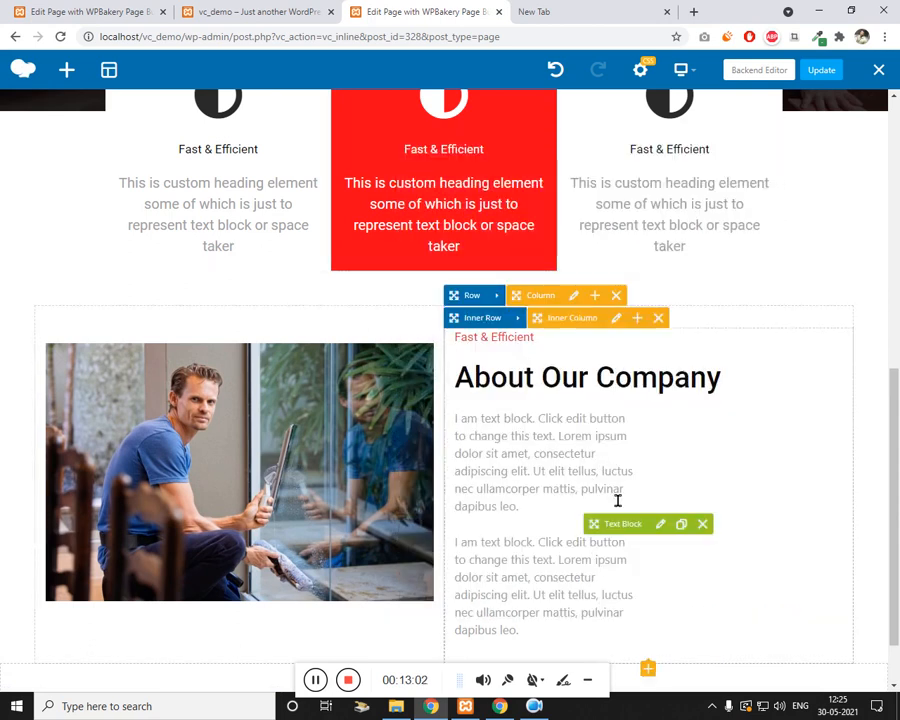
Step: Paste the second paragraph, remove the blank line between the two paragraphs, and save
scroll(617, 500, "down", 1)
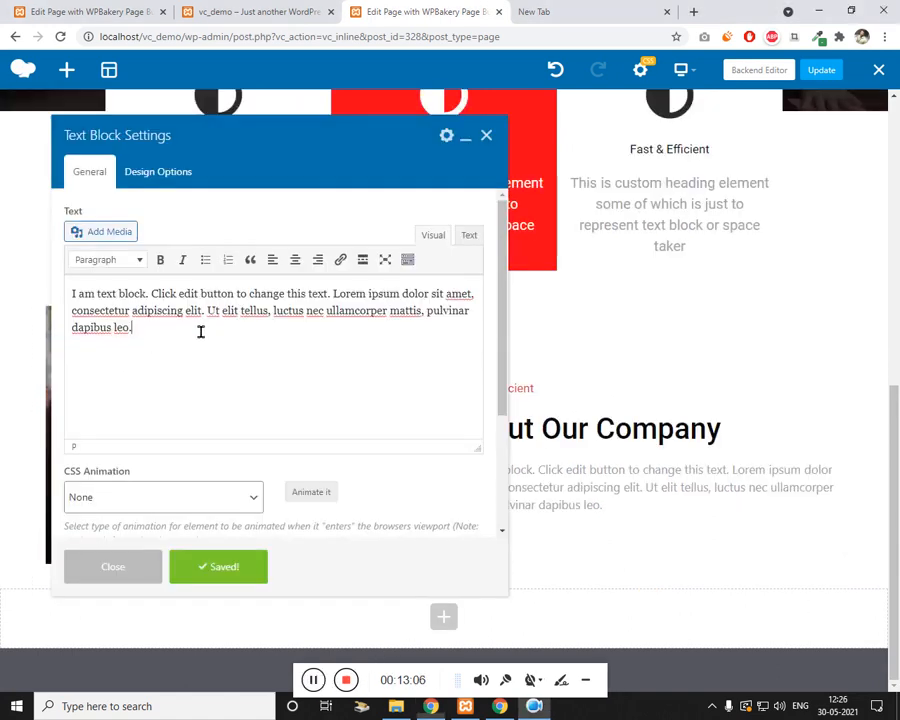
key("Return")
type("I am text block. Click edit button to change this text. Lorem ipsum dolor sit amet, consectetur adipiscing elit. Ut elit tellus, luctus nec ullamcorper mattis, pulvinar dapibus leo.")
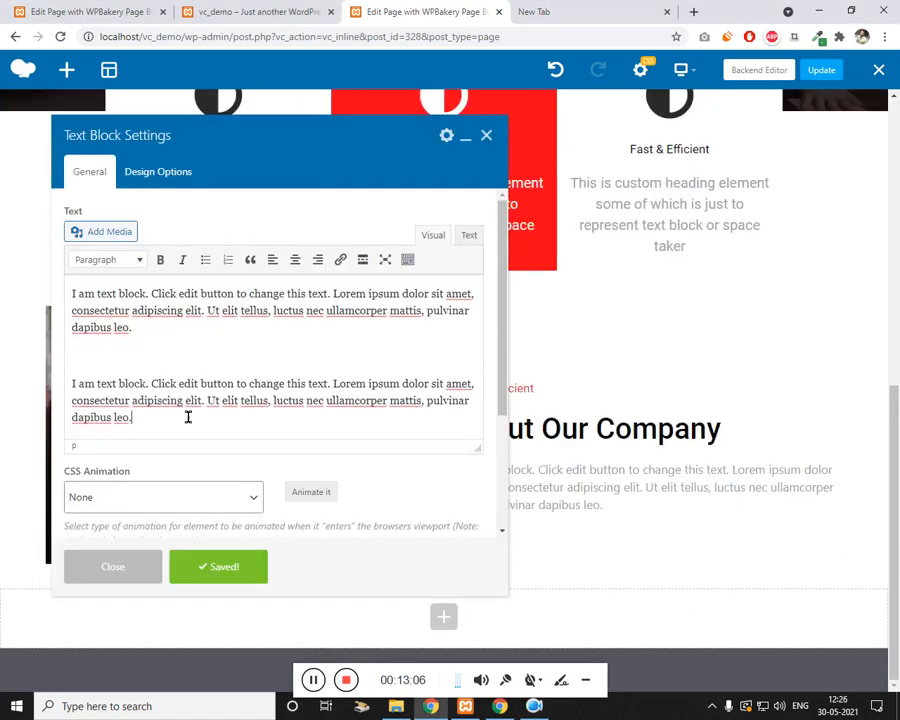
left_click(202, 368)
key("BackSpace")
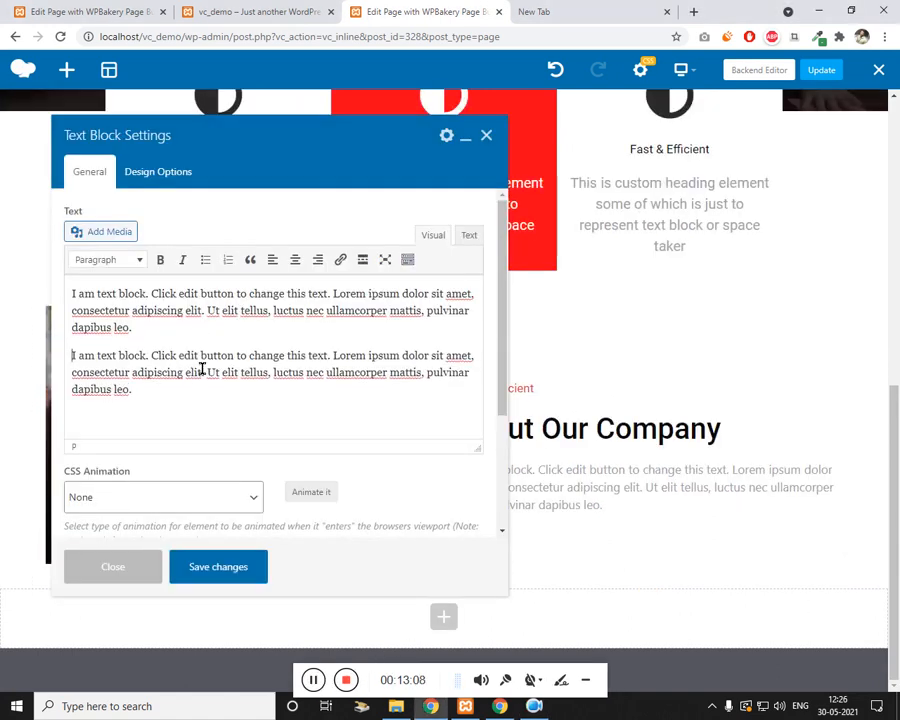
left_click(235, 562)
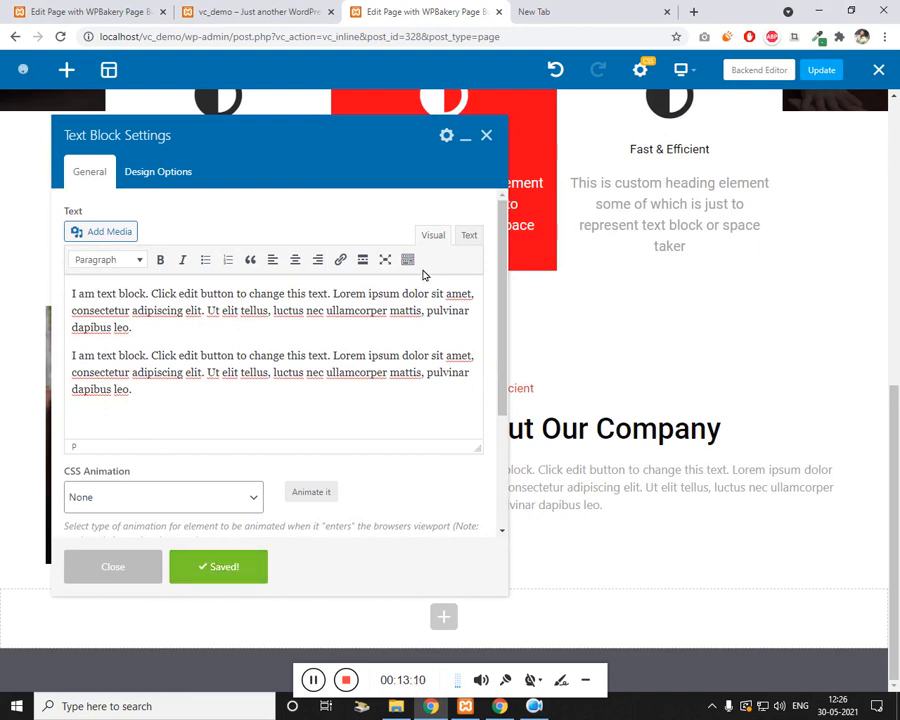
left_click(486, 134)
scroll(124, 422, "up", 5)
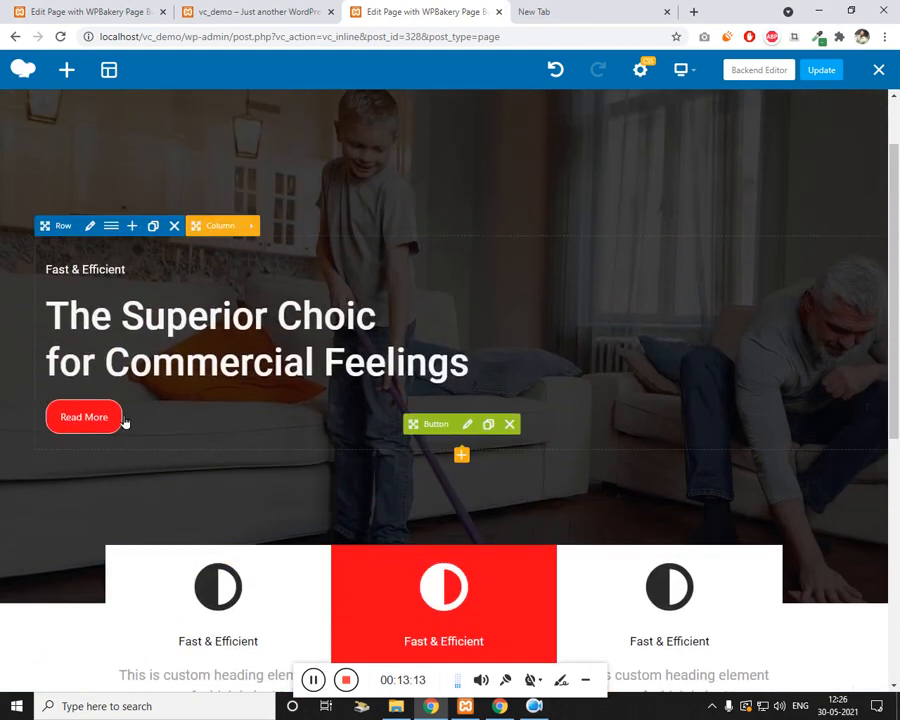
Step: Clone the hero's Read More button, place it below the About text, and update the page
left_click(487, 425)
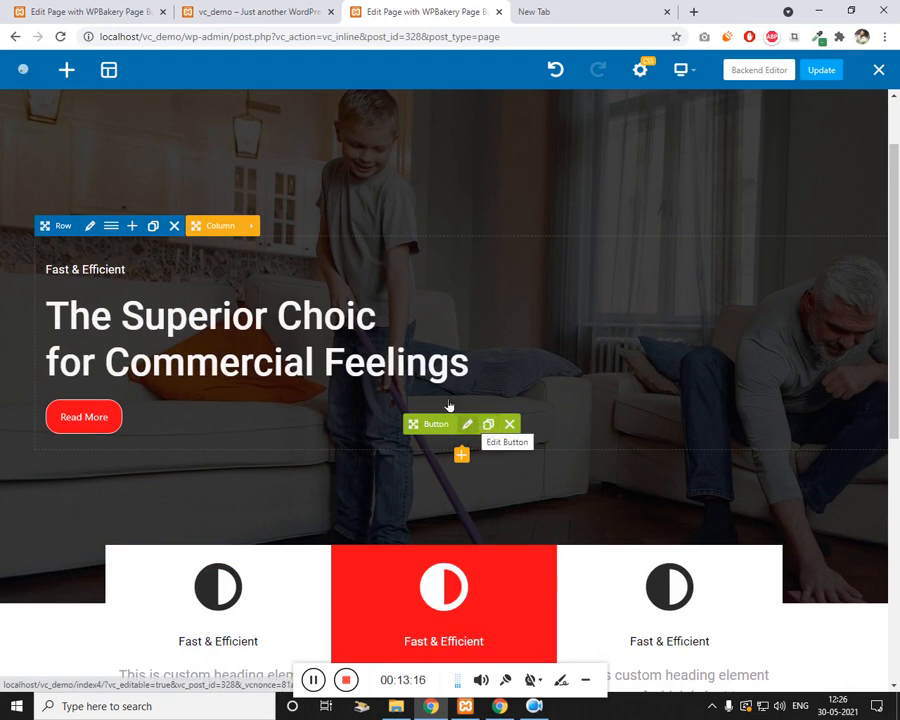
scroll(444, 300, "down", 2)
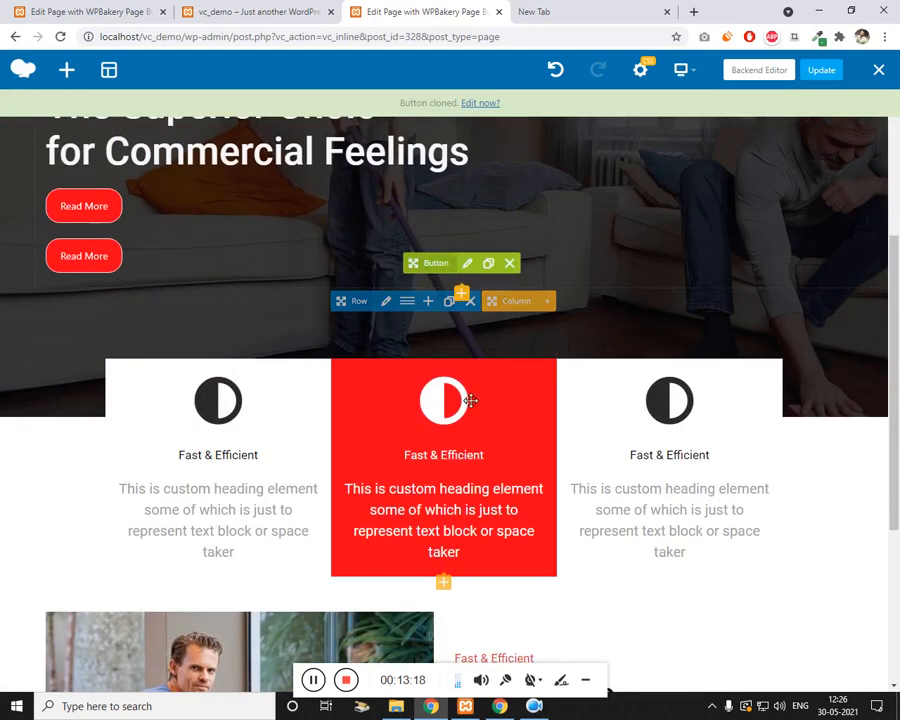
mouse_move(425, 263)
left_mouse_down()
mouse_move(490, 376)
mouse_move(524, 376)
mouse_move(588, 552)
left_mouse_up()
scroll(524, 376, "down", 3)
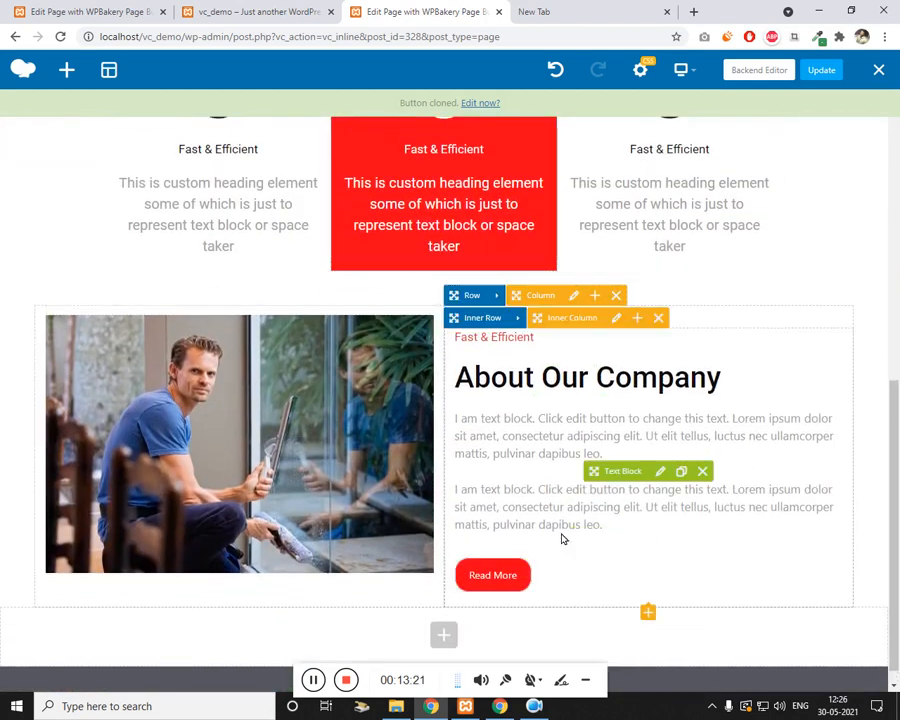
left_click(823, 76)
Step: Check the result on the live site, then add an empty row at the page bottom
key("ctrl+shift+Tab")
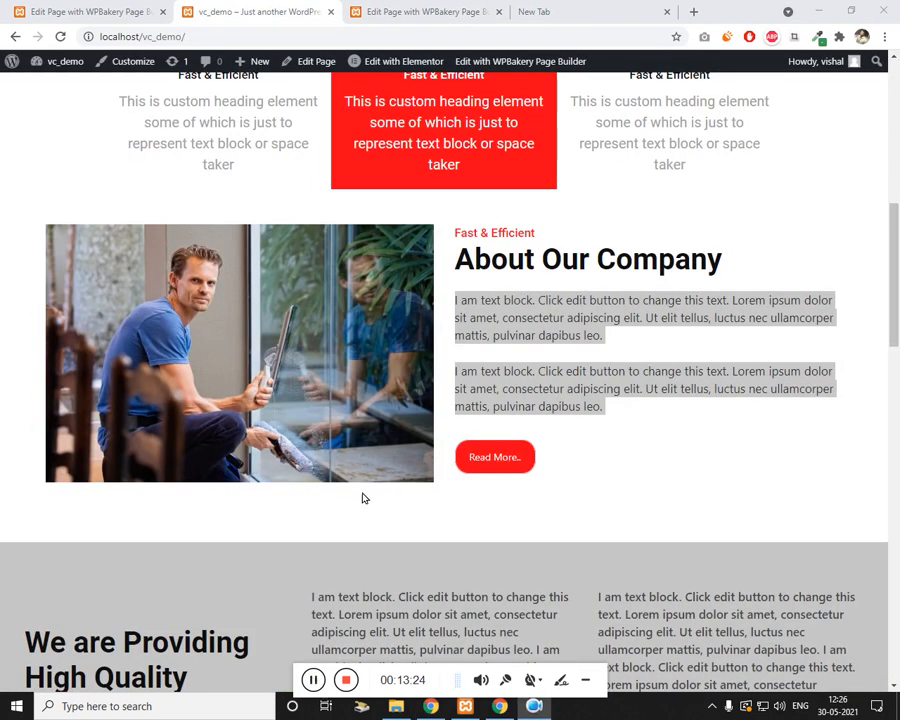
scroll(376, 523, "down", 5)
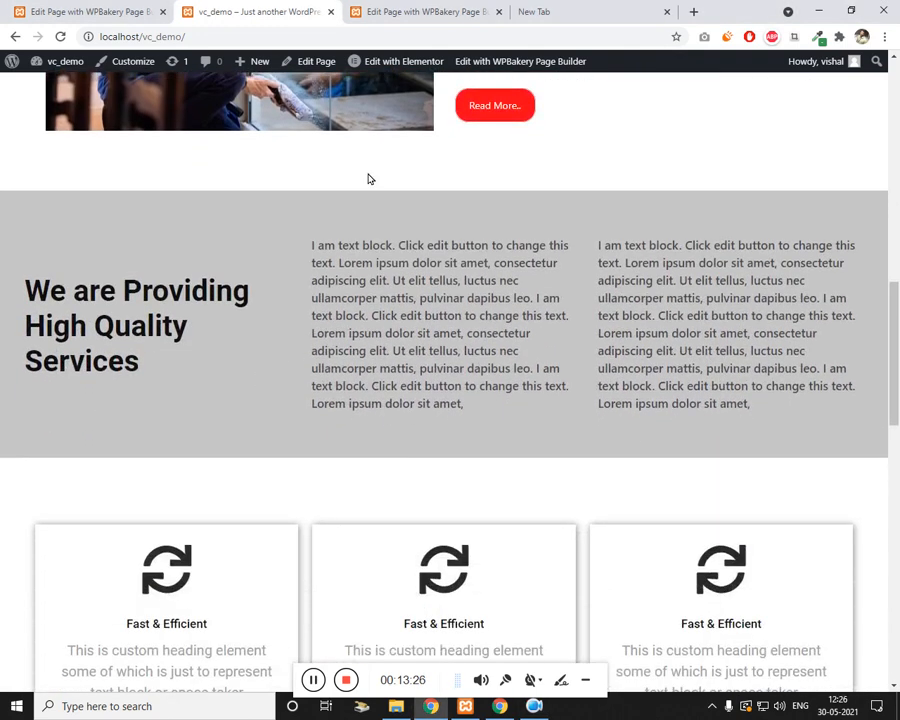
left_click(424, 11)
scroll(468, 592, "down", 1)
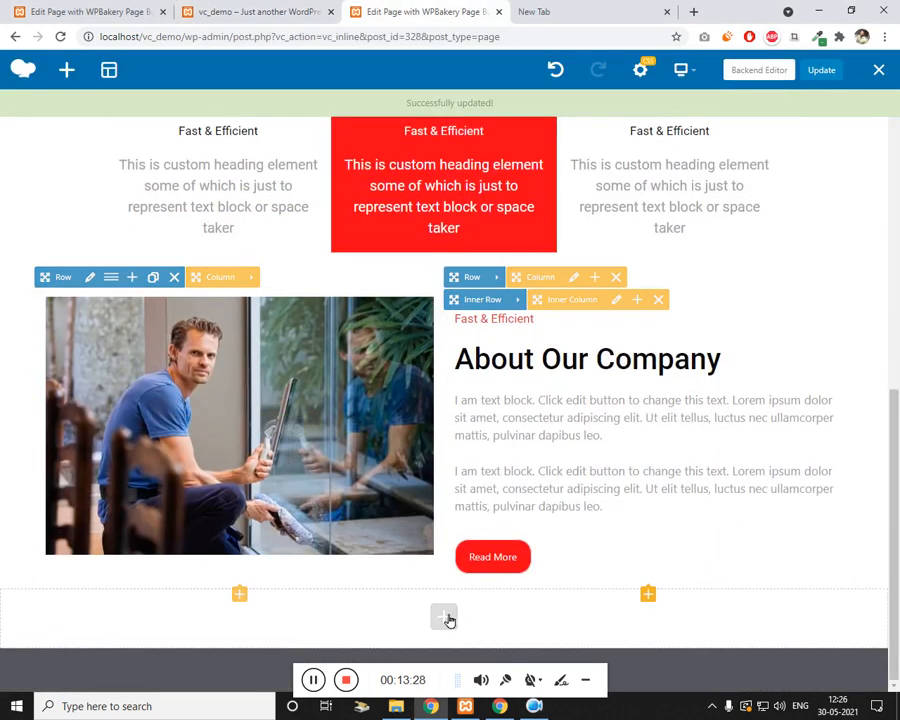
left_click(447, 619)
left_click(165, 202)
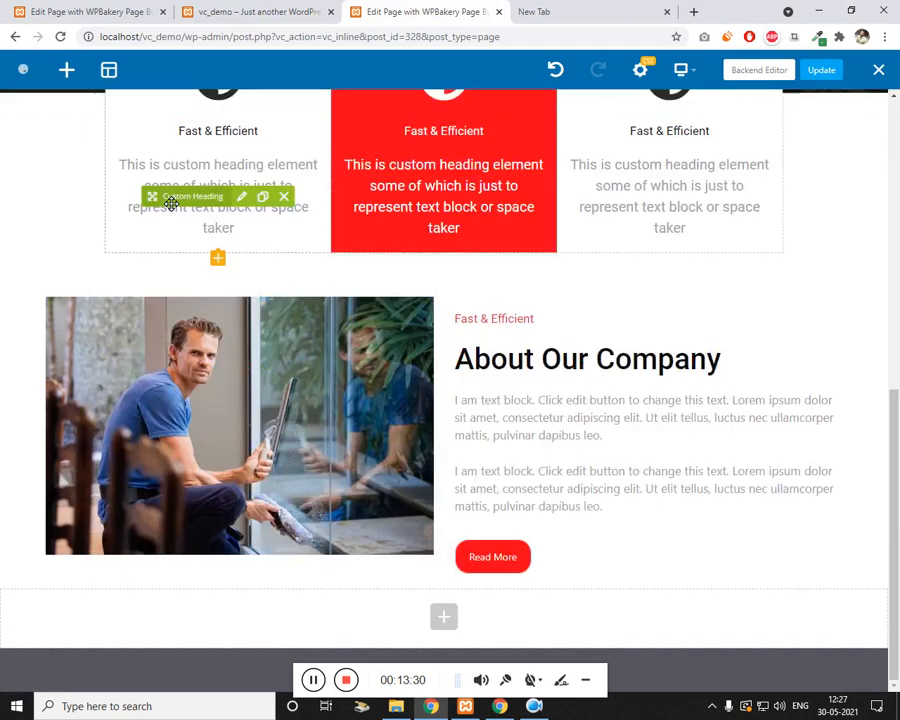
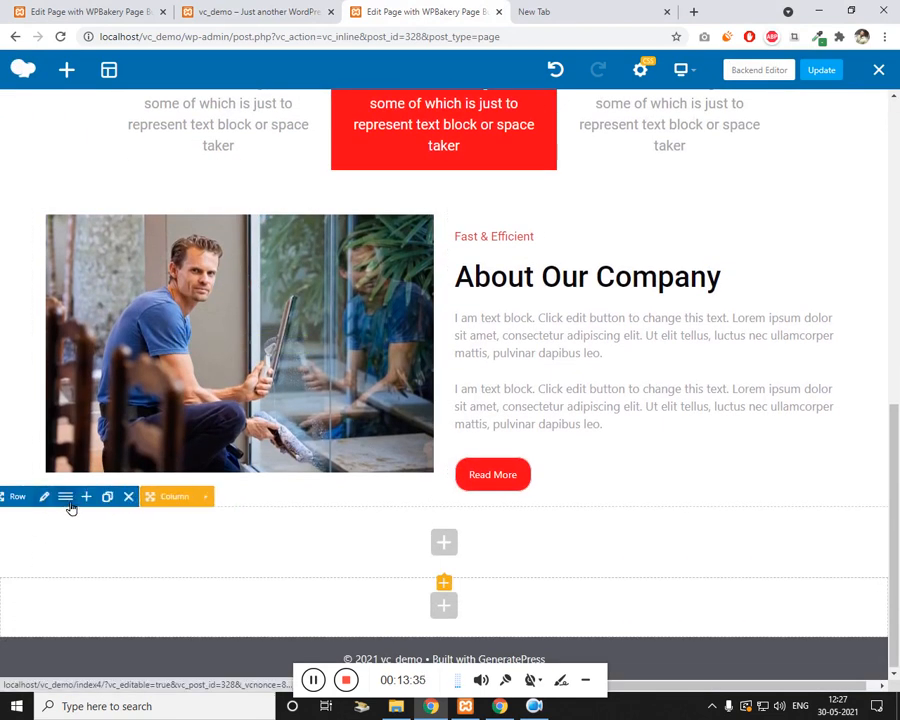
Step: Give the new empty row 50 px padding on top, right, bottom and left
left_click(45, 497)
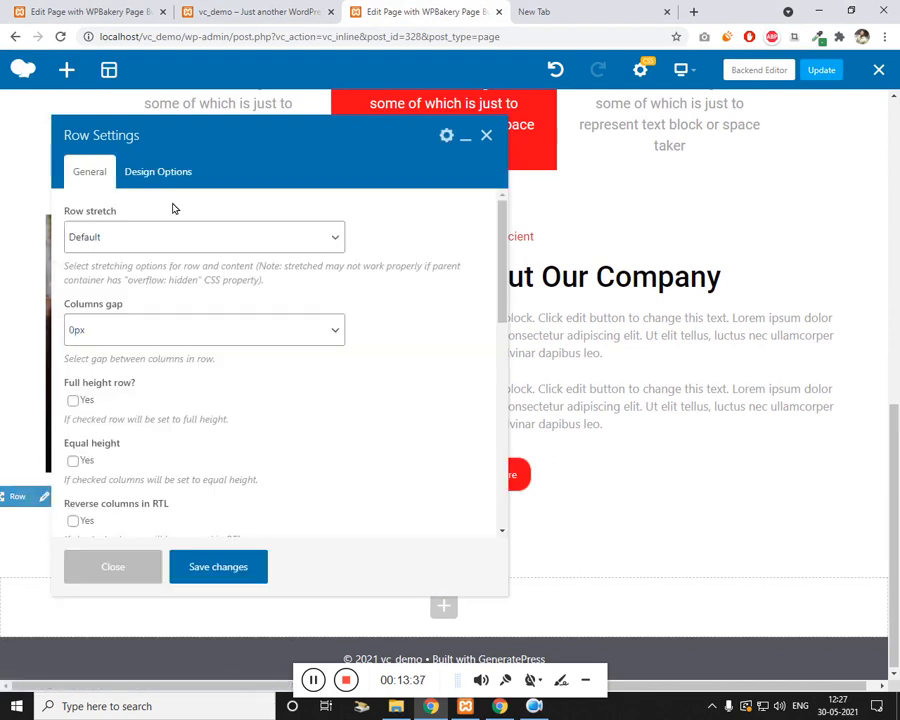
left_click(150, 172)
left_click(241, 11)
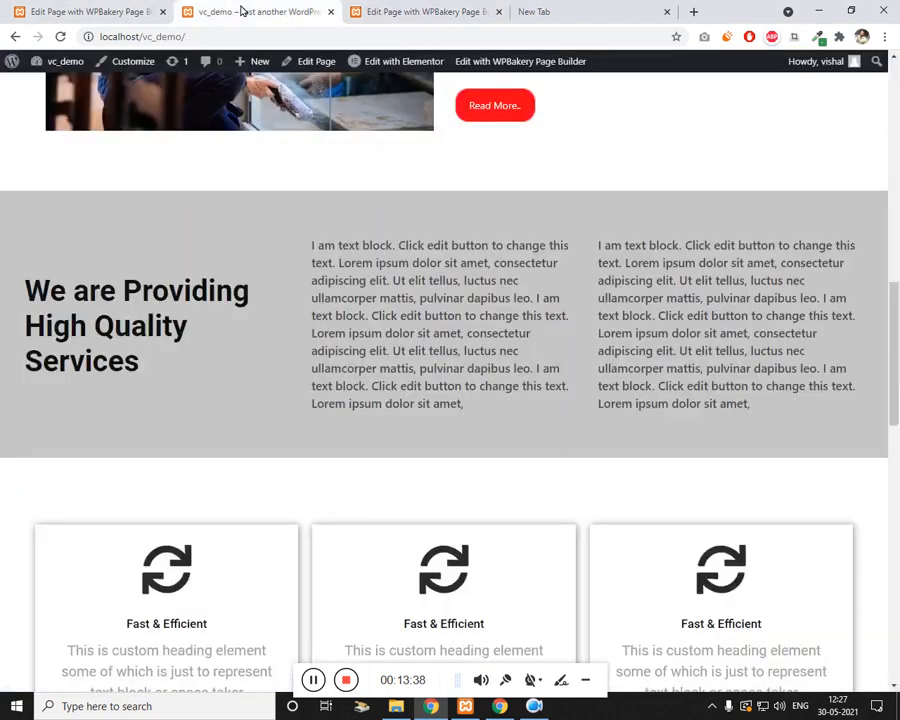
left_click(434, 11)
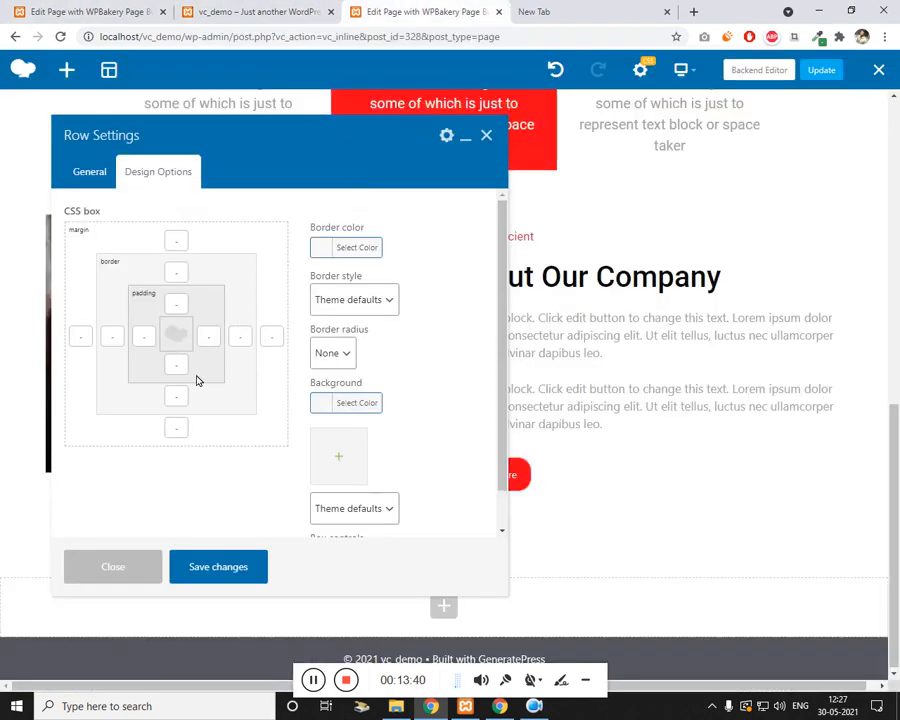
left_click(144, 337)
type("50")
left_click(208, 337)
type("50")
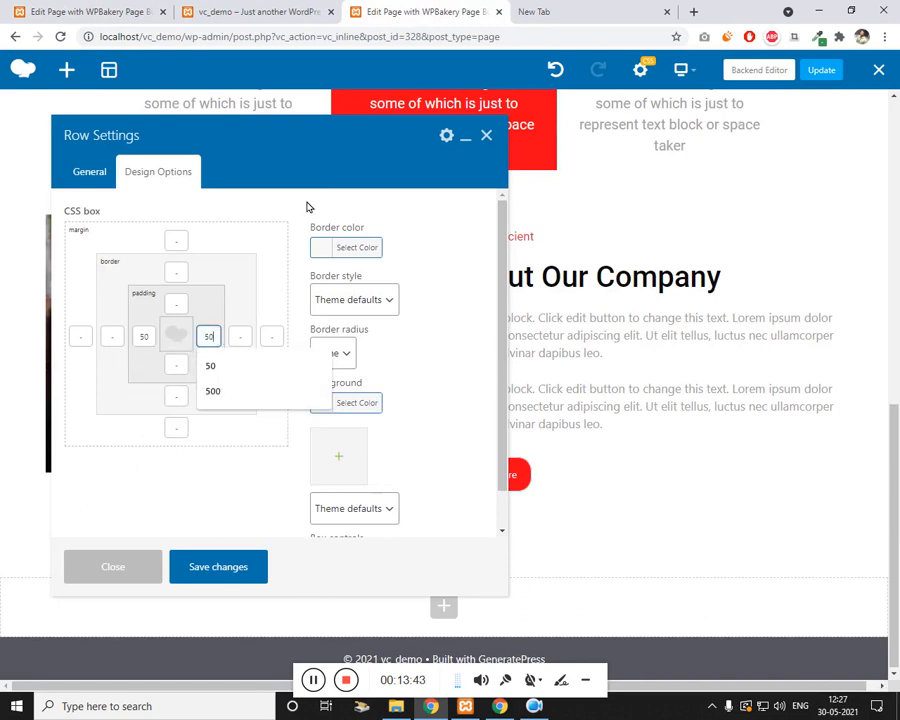
left_click(176, 303)
type("50")
left_click(163, 366)
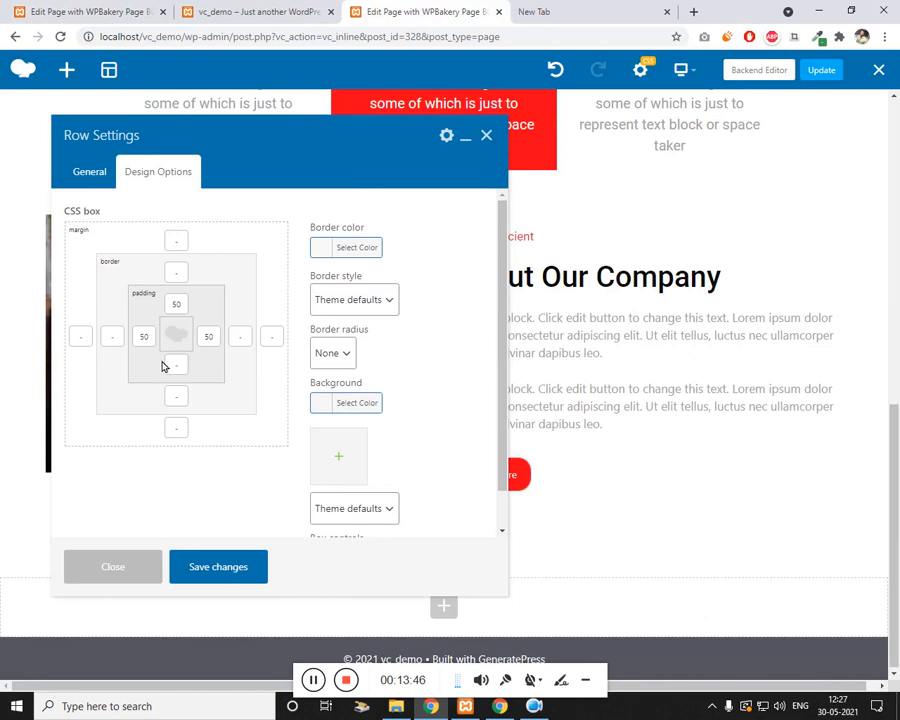
left_click(166, 366)
type("50")
left_click(228, 567)
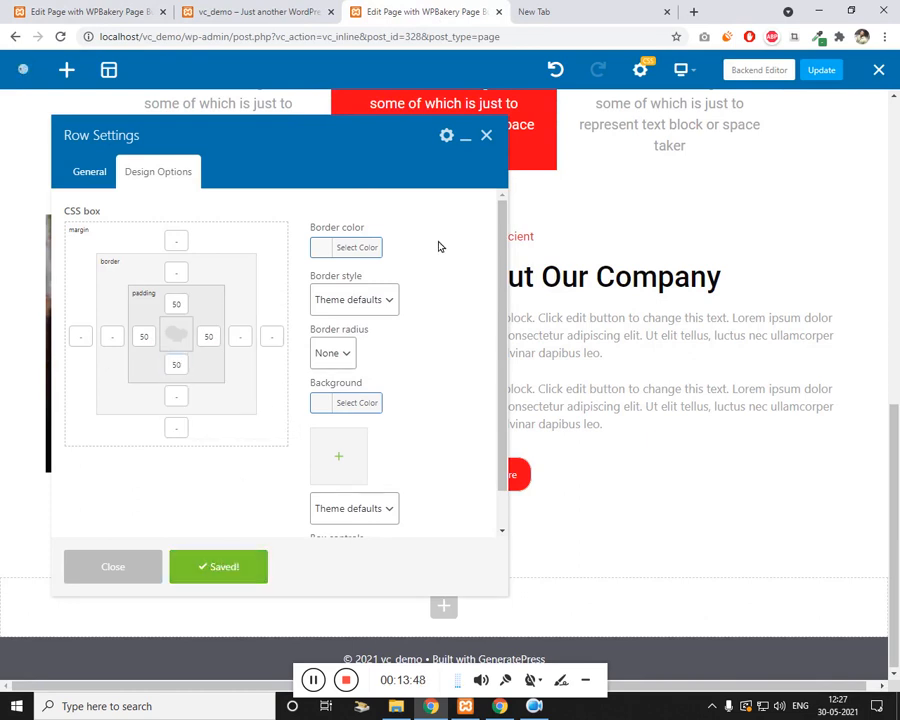
Step: Set the row's background colour to grey #969696 and save
left_click(331, 404)
left_click_drag(298, 478, 291, 512)
left_click(212, 560)
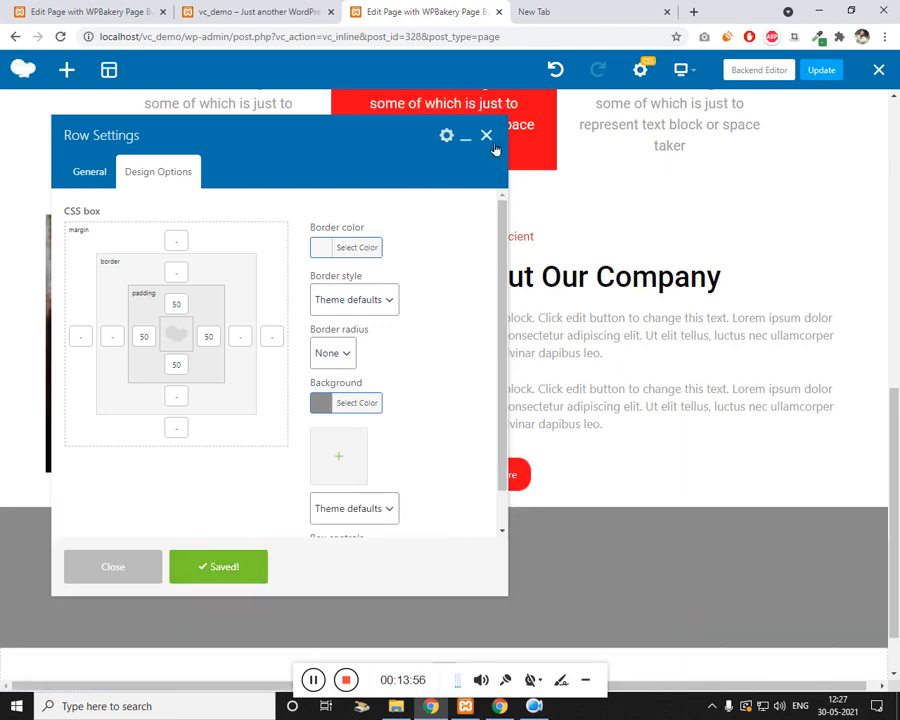
left_click(487, 137)
scroll(560, 360, "down", 1)
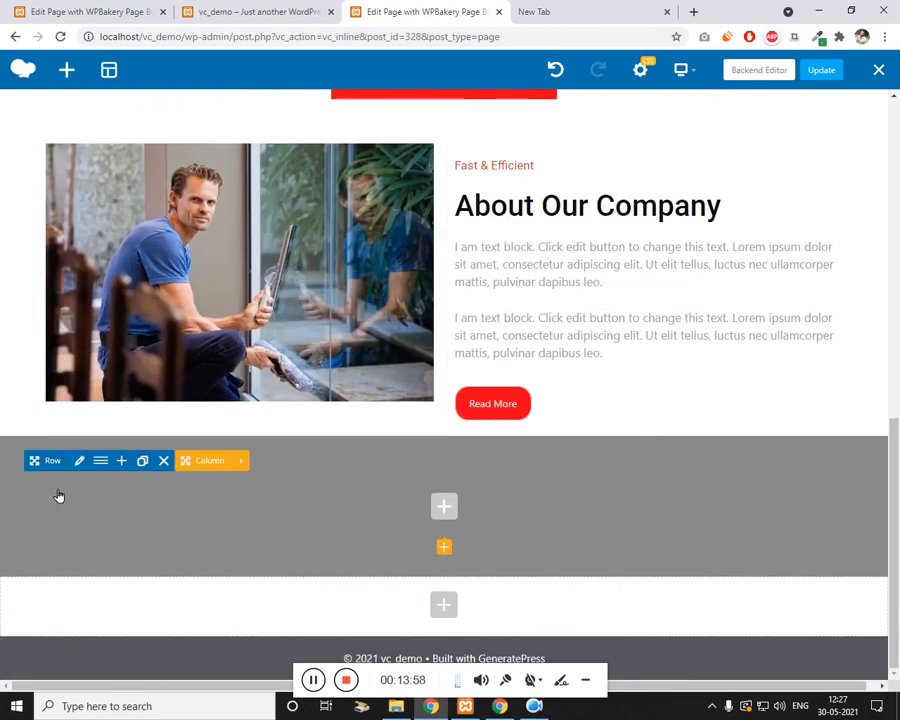
Step: Split the grey row into three equal 1/3 + 1/3 + 1/3 columns
left_click(100, 462)
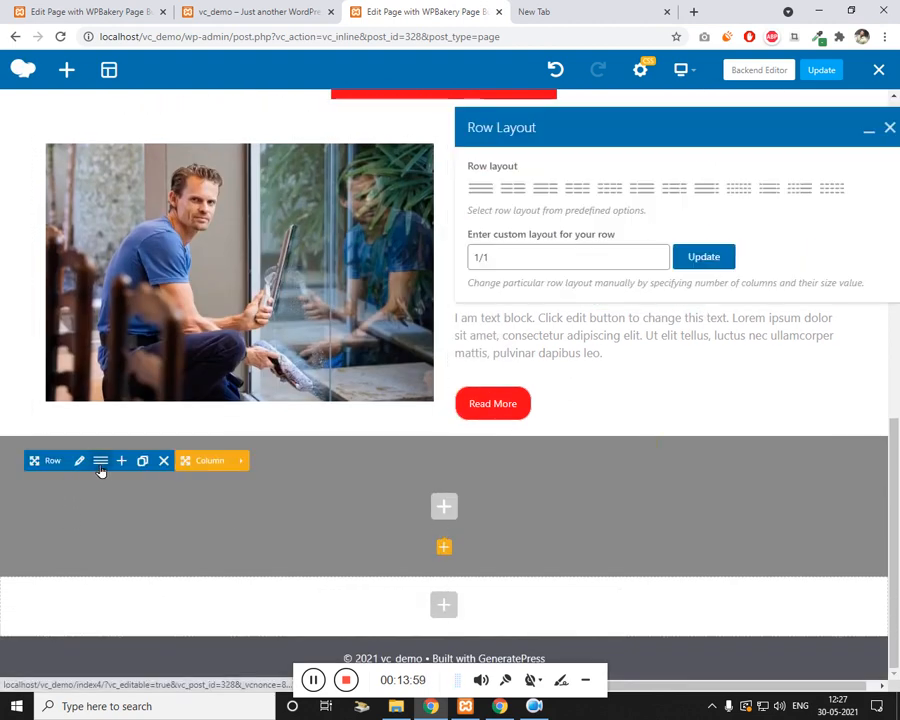
left_click(578, 188)
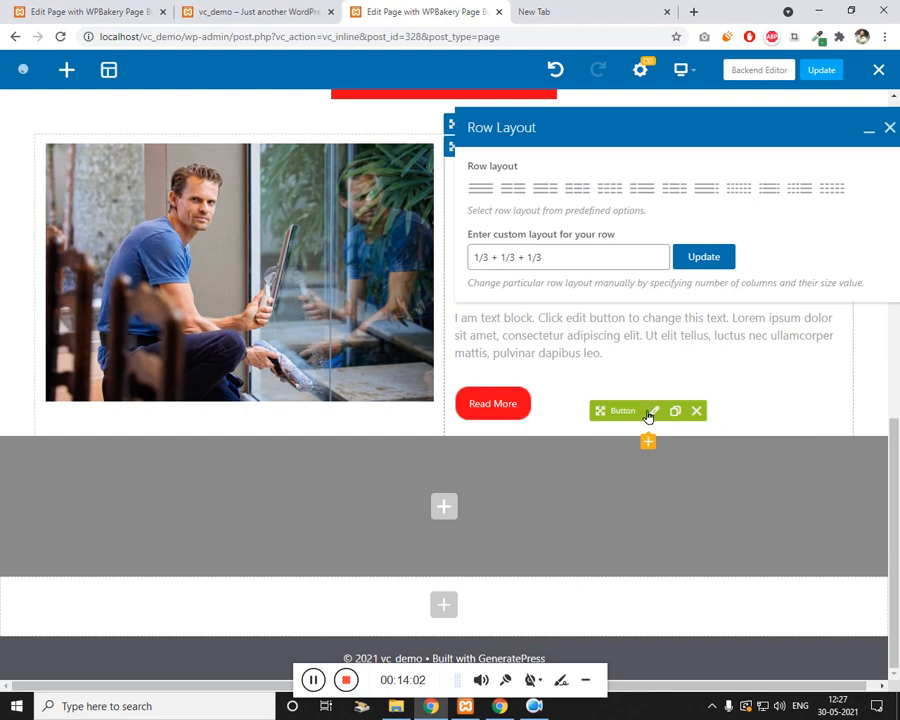
left_click(705, 260)
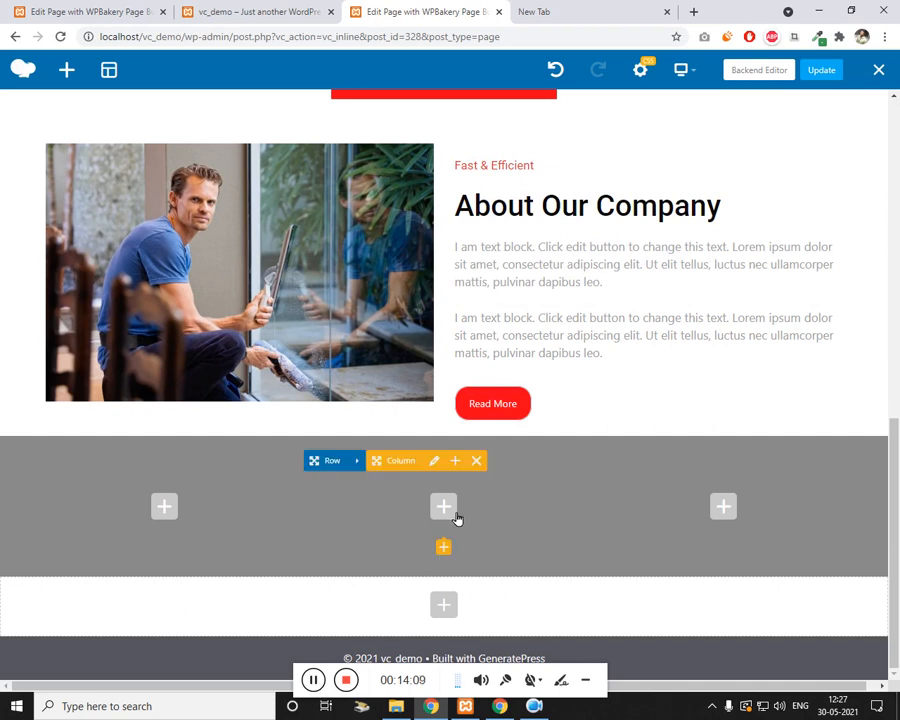
Step: Add a text block with pasted lorem ipsum and extra class color-grey to the middle column
left_click(456, 514)
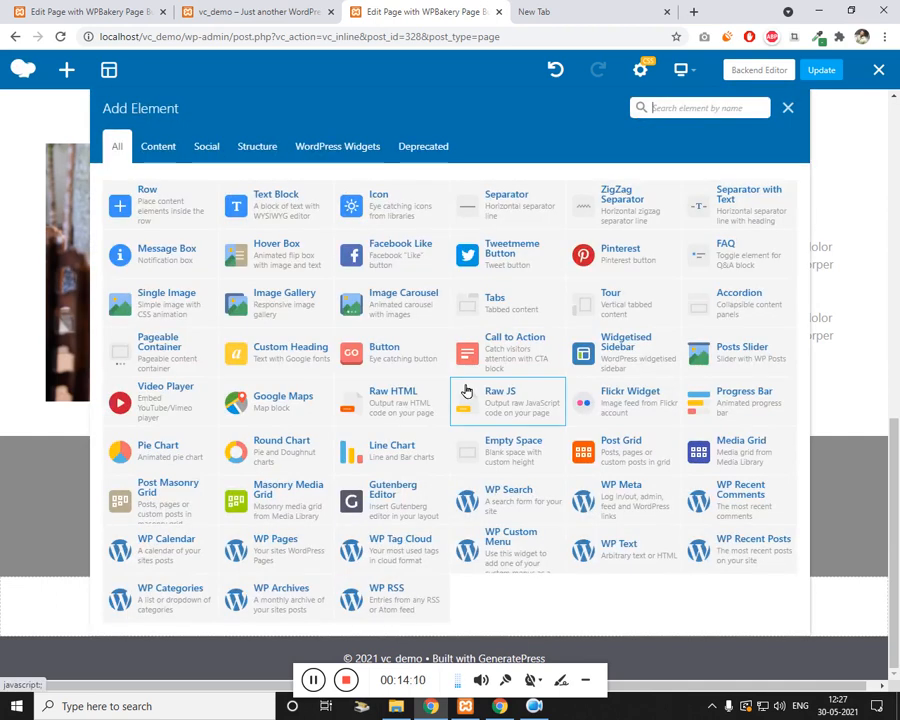
left_click(290, 206)
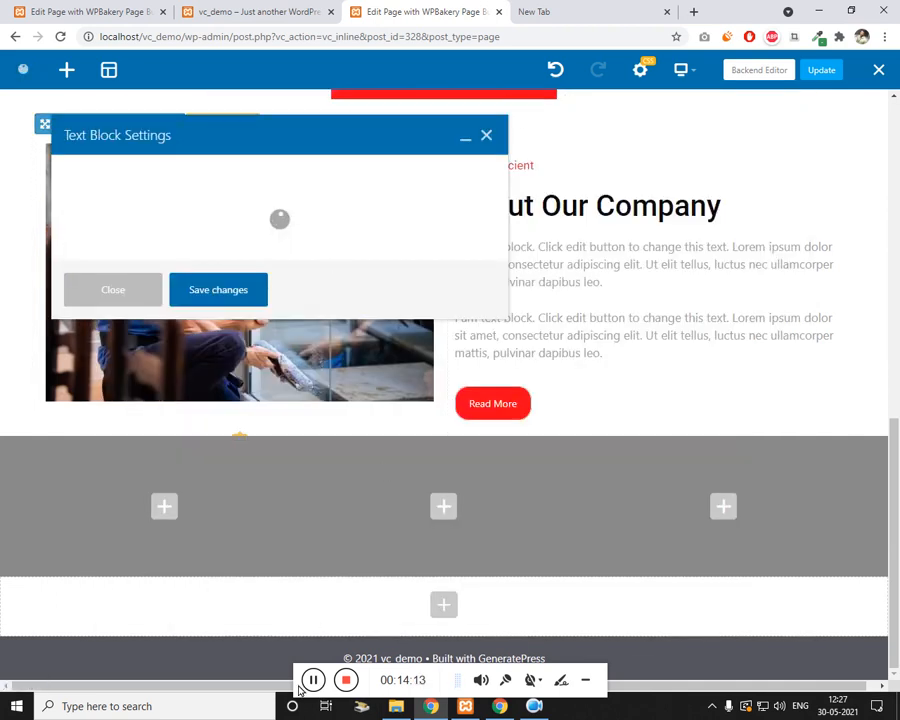
key("ctrl+a")
type("I am text block. Click edit button to change this text. Lorem ipsum dolor sit amet, consectetur adipiscing elit. Ut elit tellus, luctus nec ullamcorper mattis, pulvinar dapibus leo. I am text block. Click edit button to change this text. Lorem ipsum dolor sit amet, consectetur adipiscing elit. Ut elit tellus, luctus nec ullamcorper mattis, pulvinar dapibus leo. I am text block. Click edit button to change this text. Lorem ipsum dolor sit amet,")
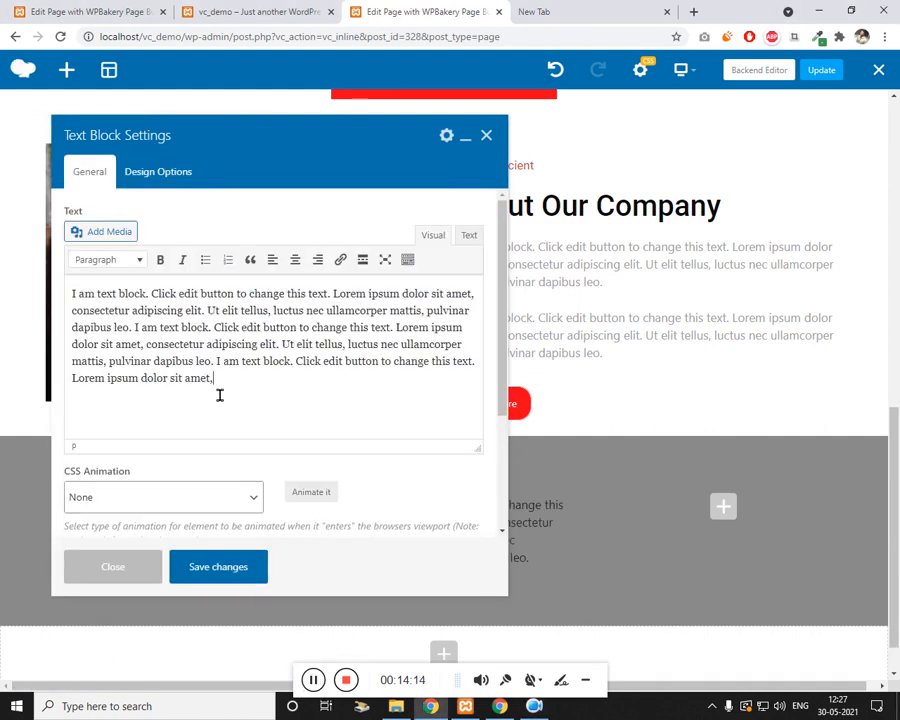
scroll(181, 464, "down", 3)
left_click(187, 496)
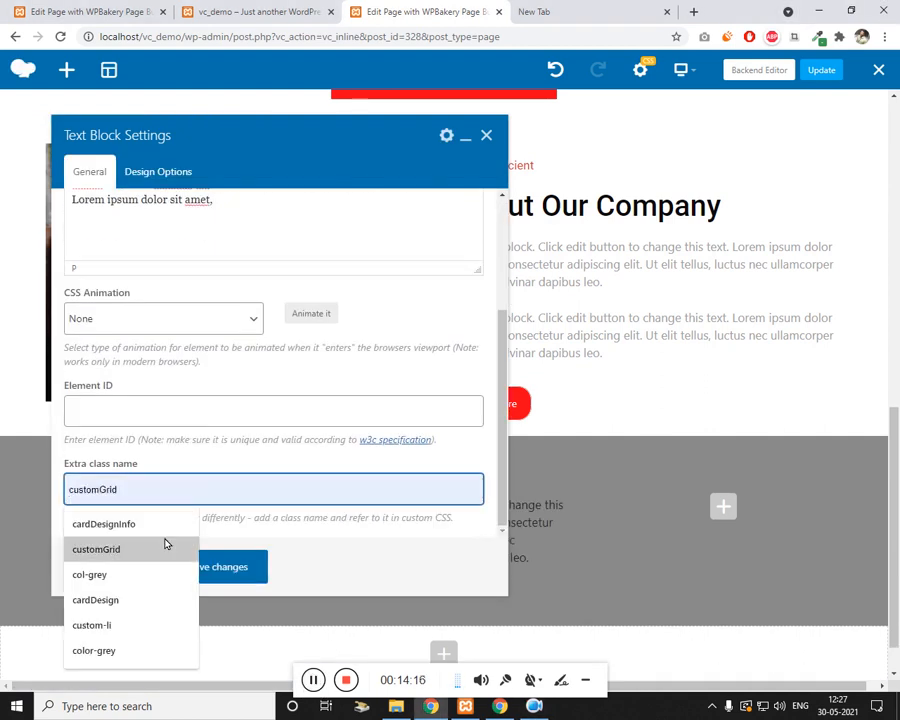
left_click(114, 648)
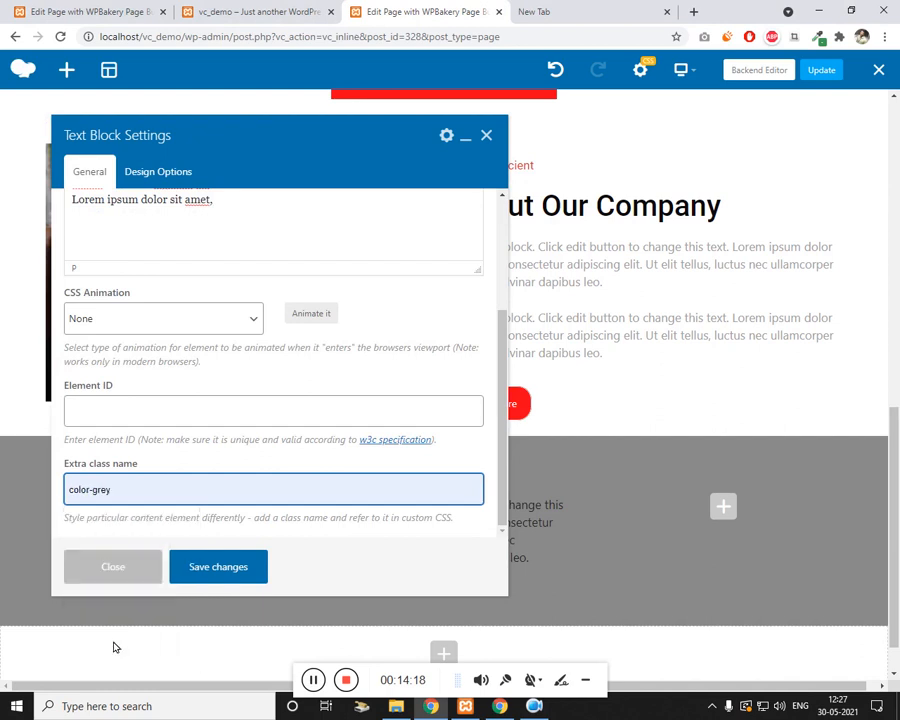
left_click(224, 572)
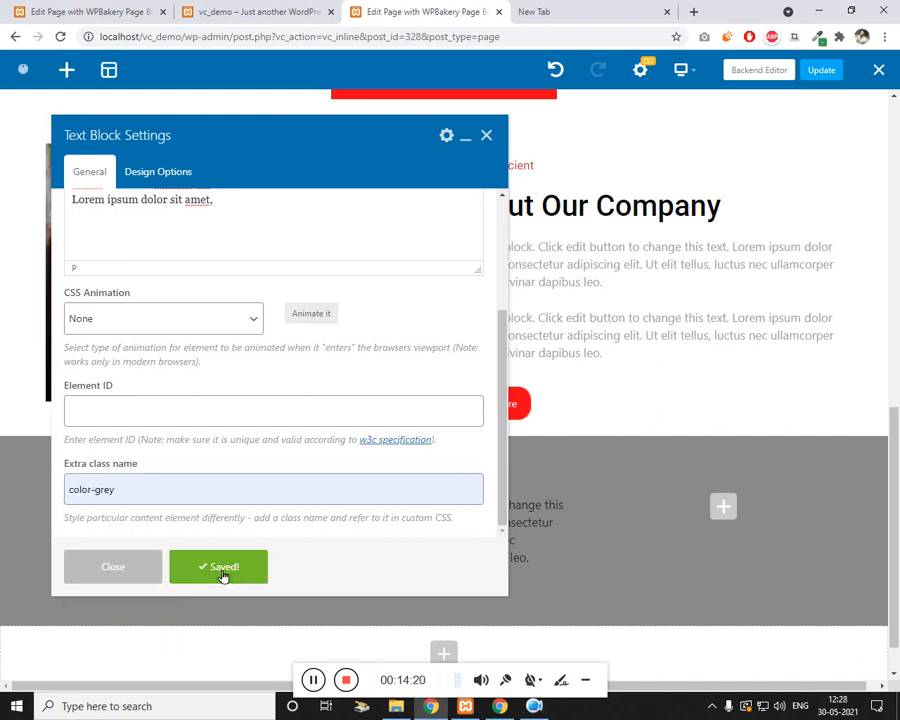
left_click(486, 135)
scroll(514, 517, "down", 2)
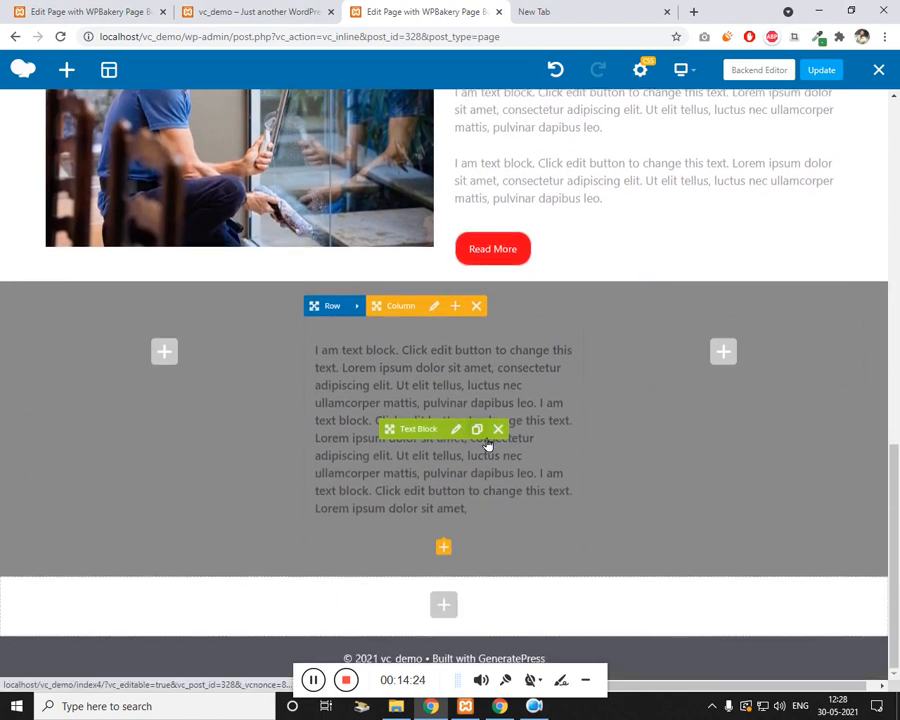
Step: Copy the text block into the right column and grab the services heading text from the live site
left_click(482, 436)
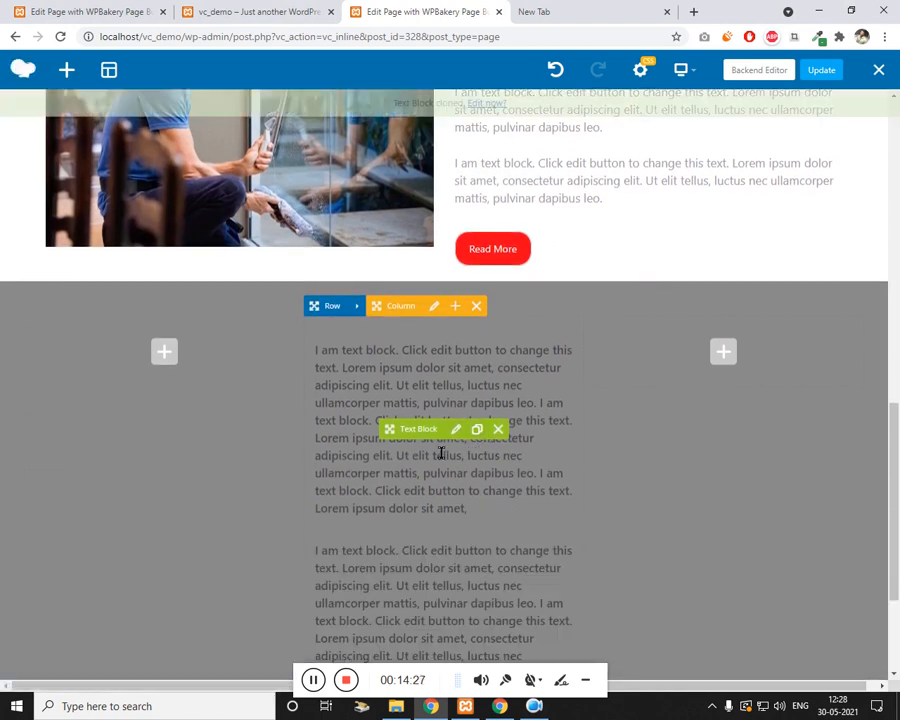
mouse_move(389, 629)
left_mouse_down()
mouse_move(742, 356)
mouse_move(750, 366)
left_mouse_up()
left_click(305, 10)
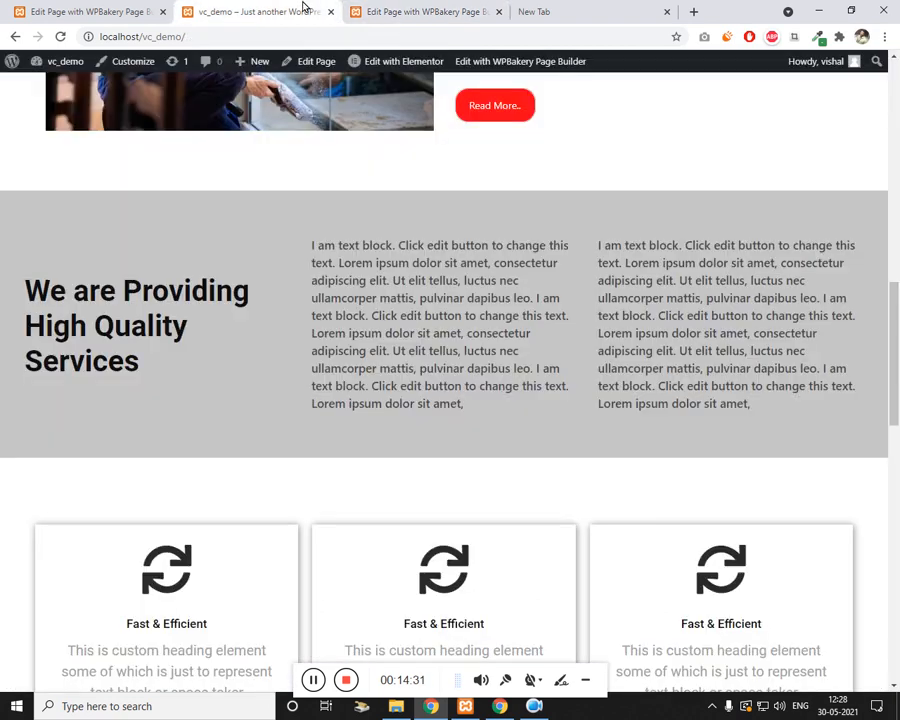
left_click_drag(23, 292, 123, 385)
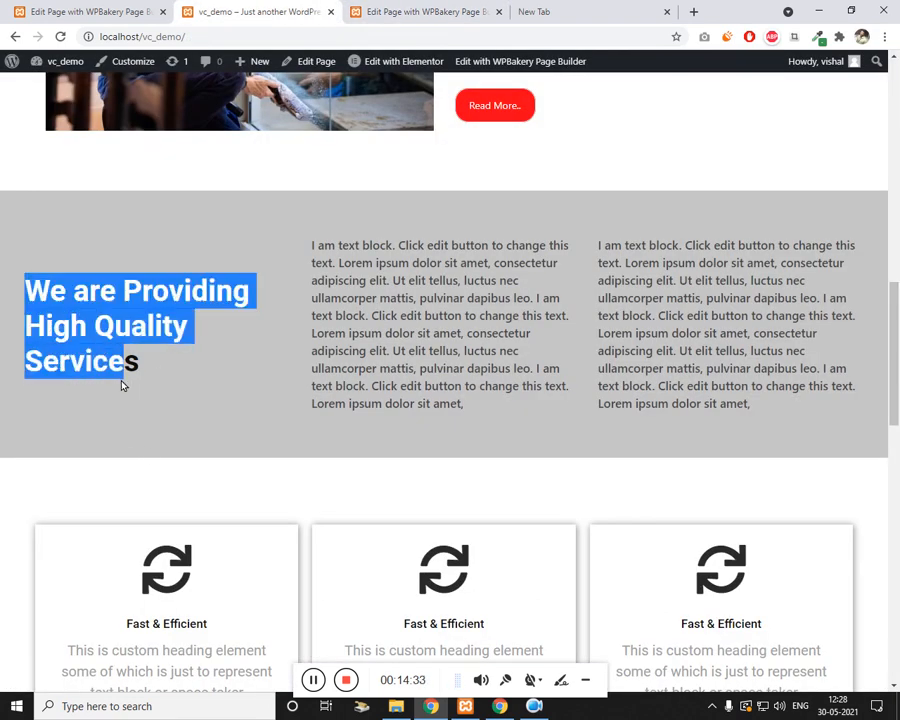
left_click(408, 12)
scroll(580, 356, "up", 3)
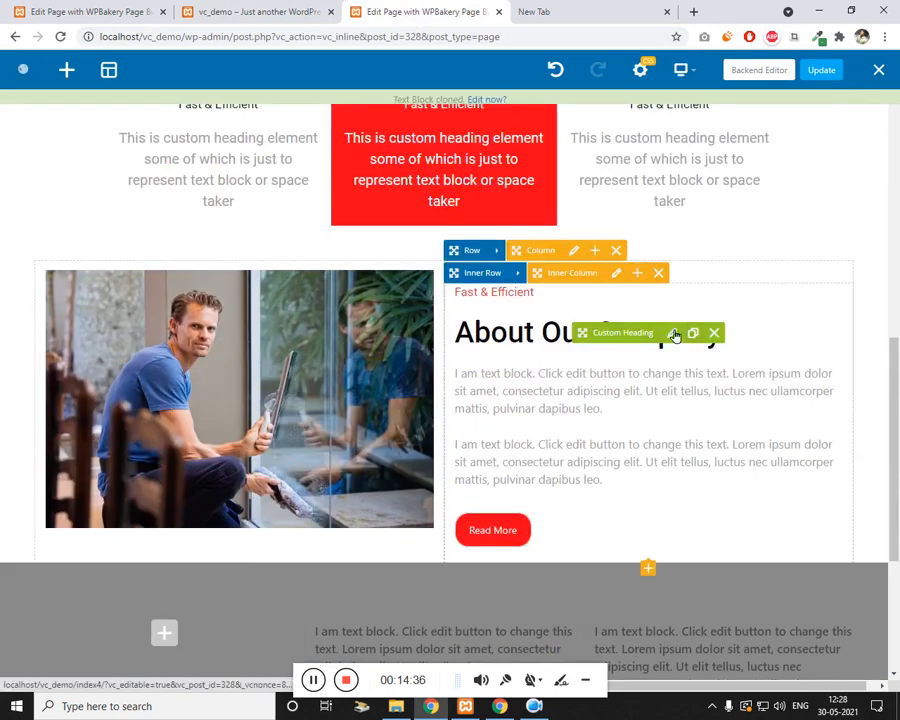
Step: Clone the About heading into the left column and change it to 'We are Providing High Quality Services'
left_click(693, 333)
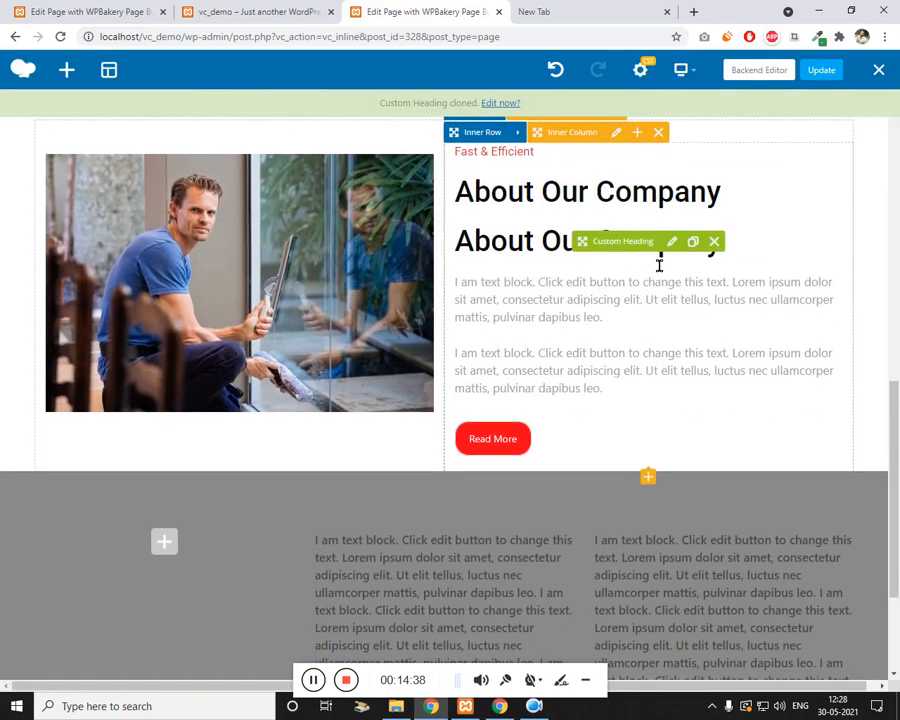
mouse_move(582, 241)
left_mouse_down()
mouse_move(392, 434)
mouse_move(190, 528)
left_mouse_up()
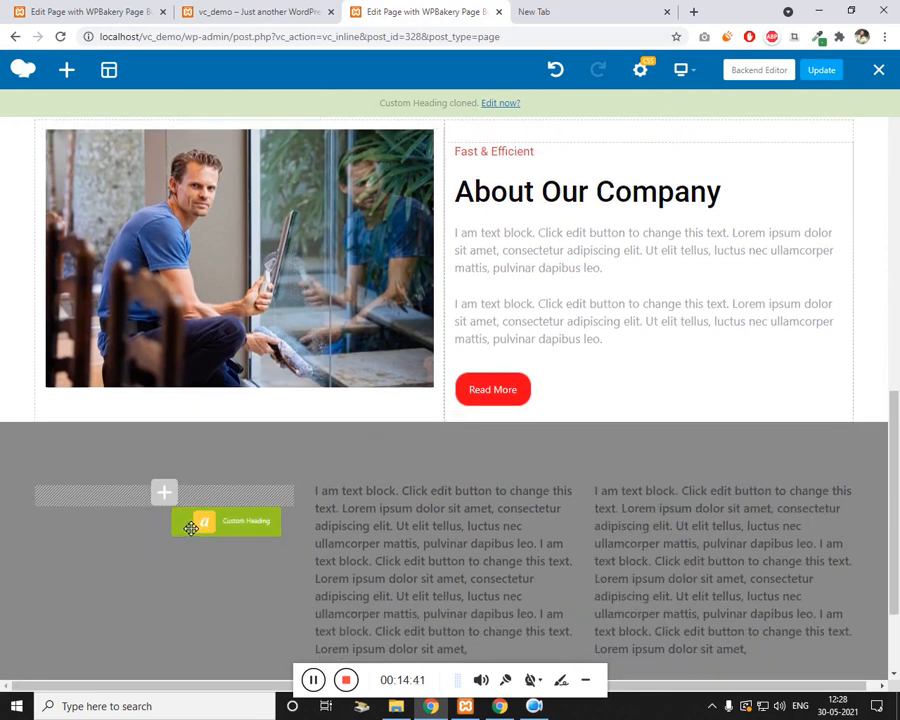
left_click(262, 12)
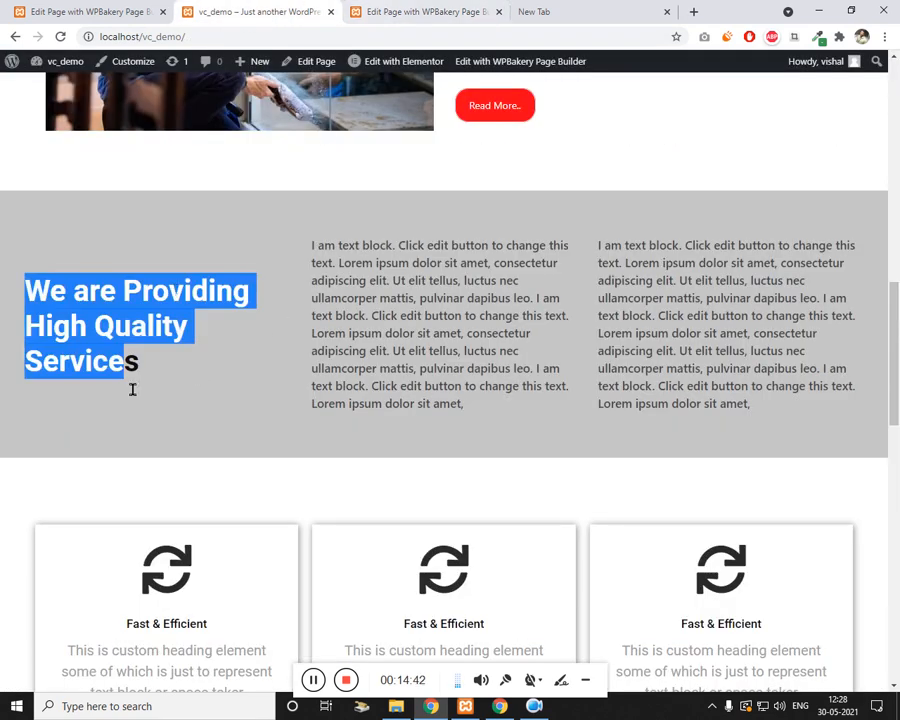
left_click(423, 20)
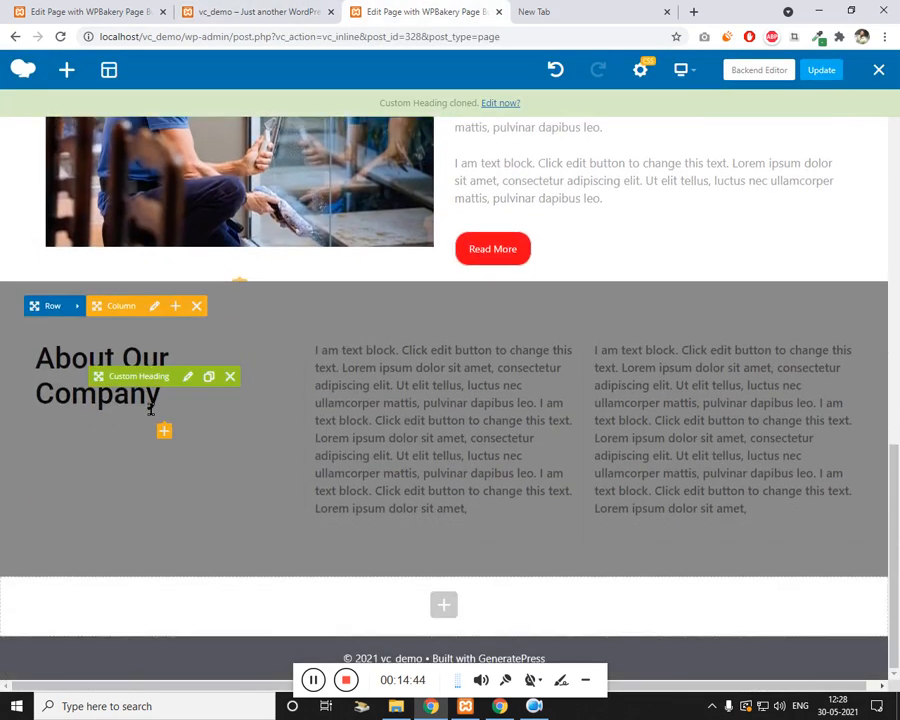
left_click(188, 377)
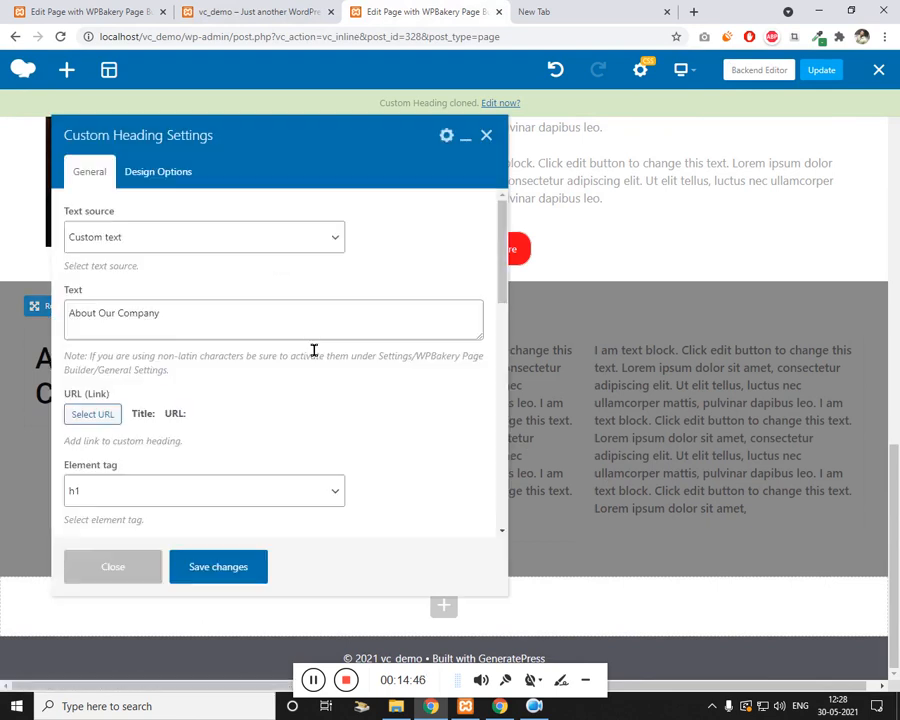
left_click(196, 332)
key("ctrl+a")
type("We are Providing High Quality Services")
left_click(244, 567)
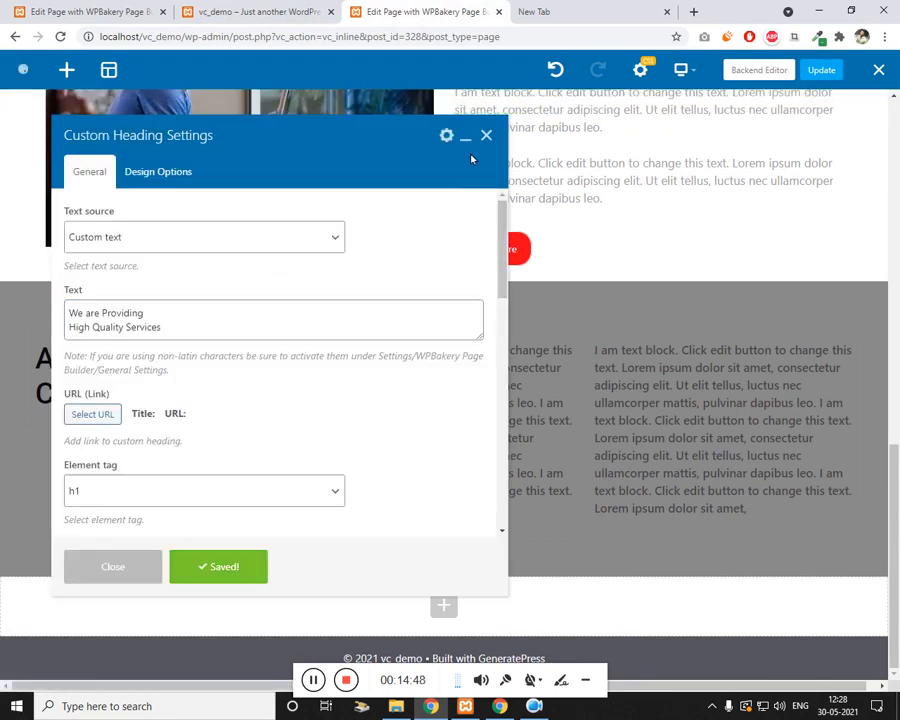
left_click_drag(384, 136, 648, 136)
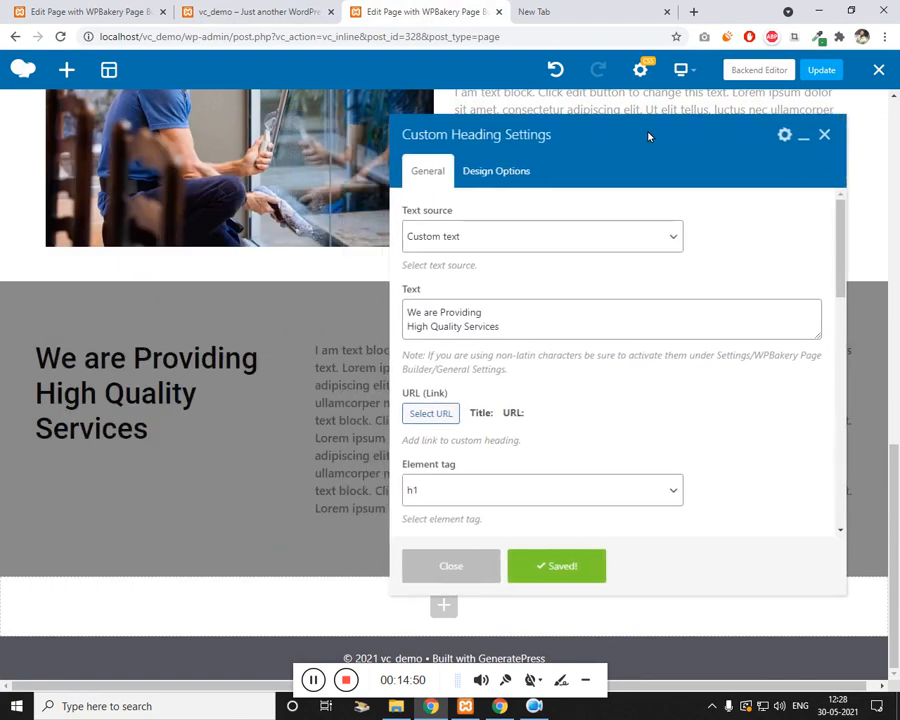
left_click(826, 135)
Step: Set the grey services row's content position to Middle and save
mouse_move(88, 310)
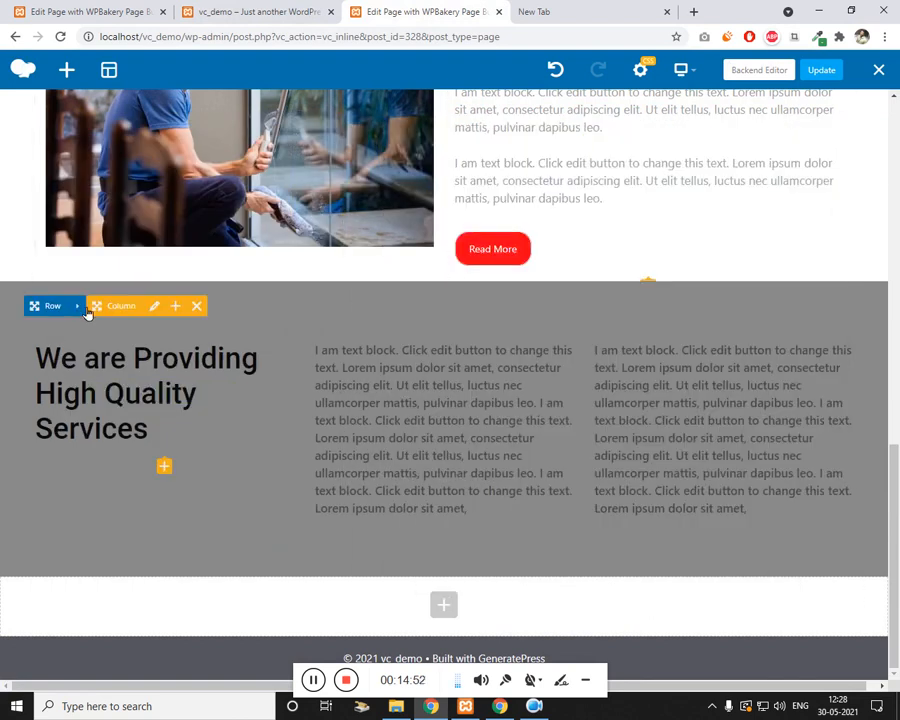
left_click(84, 308)
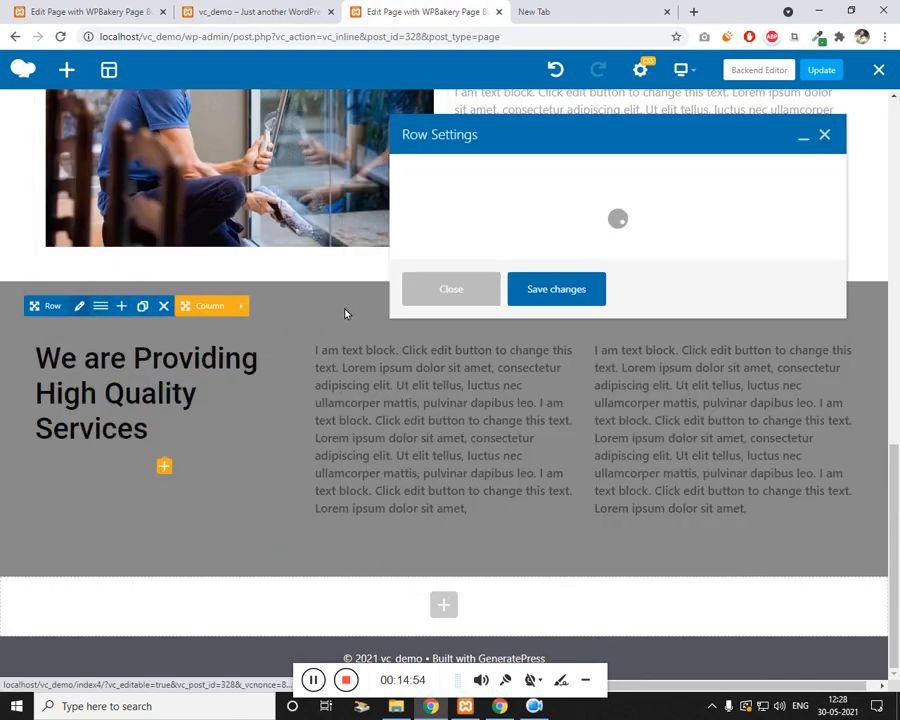
scroll(568, 368, "down", 2)
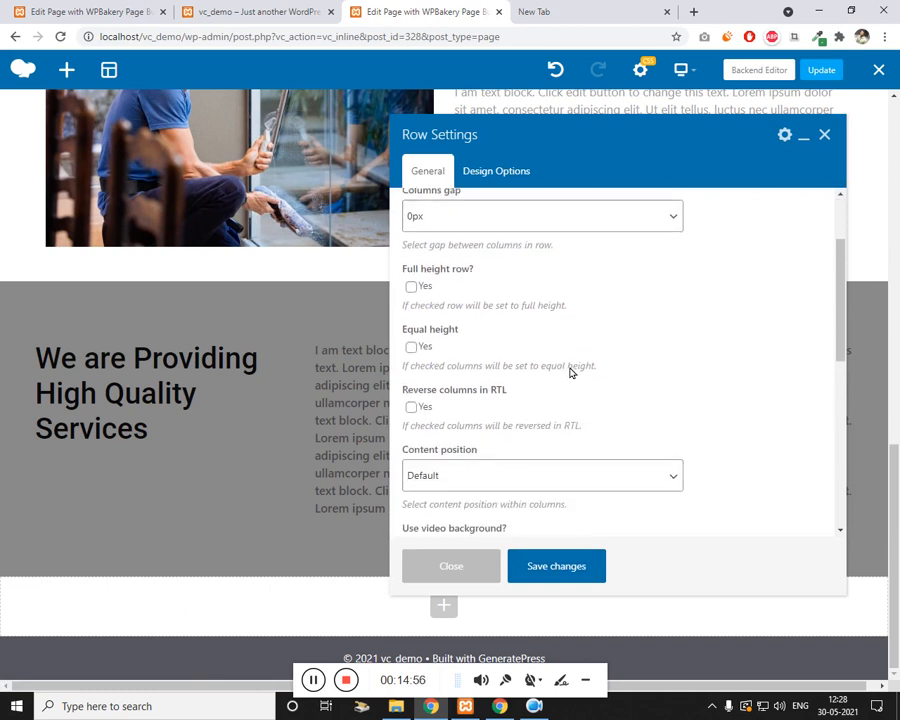
scroll(478, 291, "up", 2)
scroll(497, 330, "down", 2)
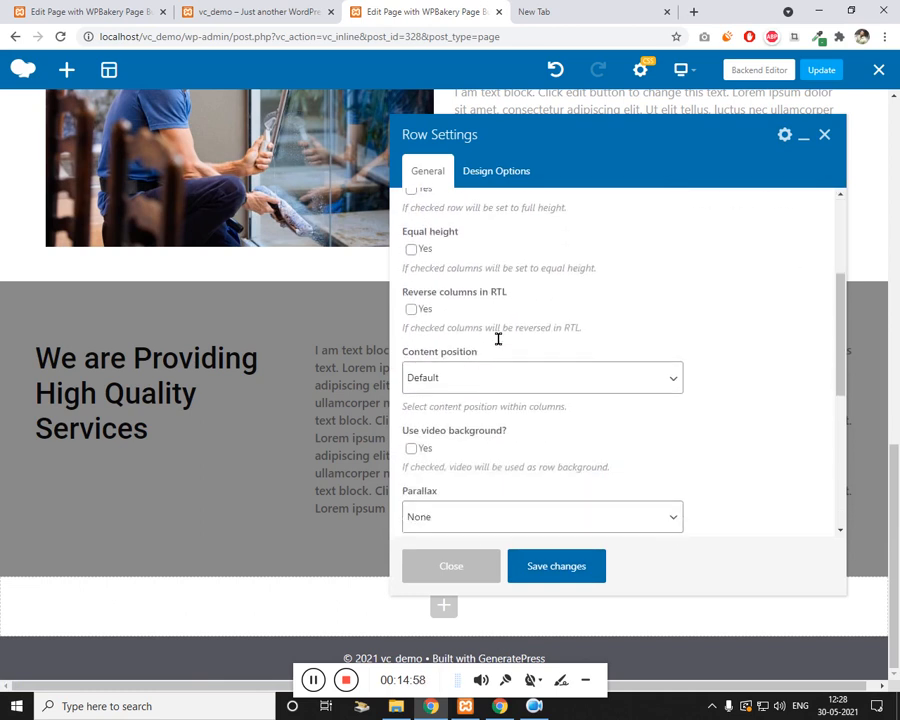
left_click(456, 376)
left_click(450, 428)
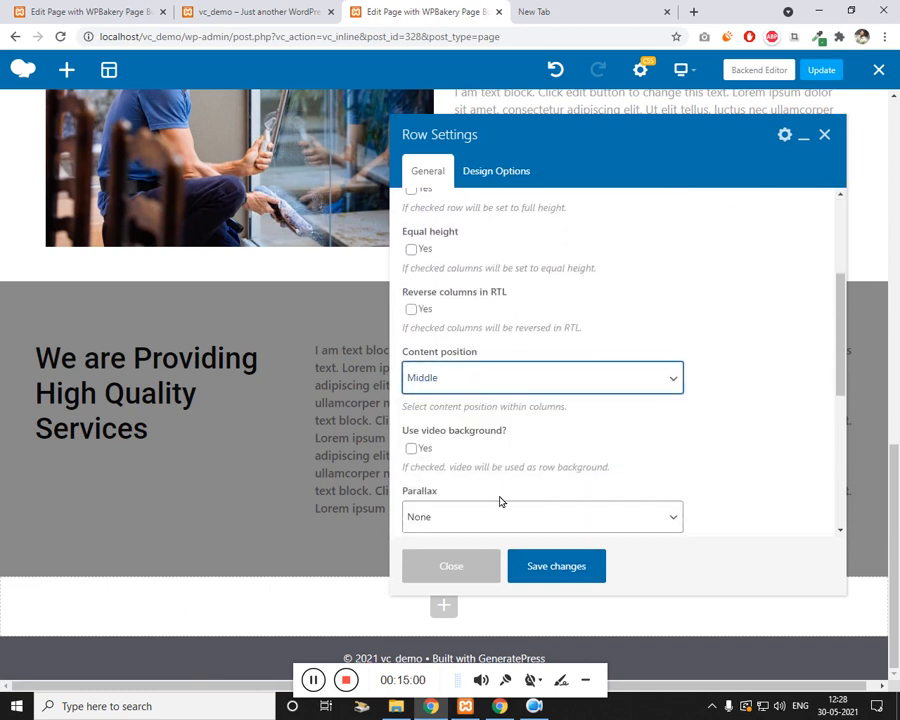
left_click(563, 566)
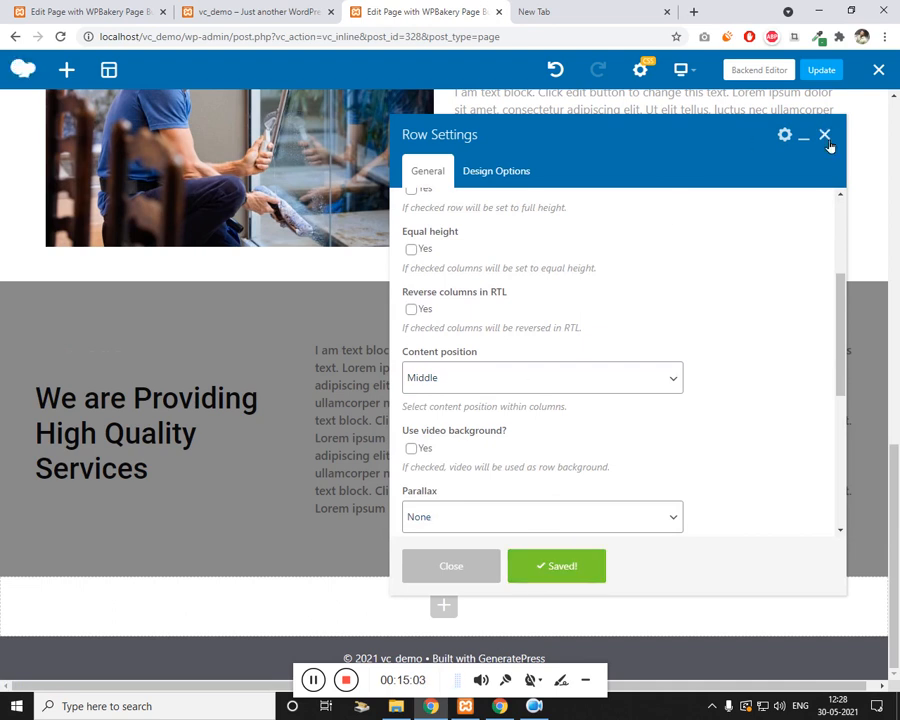
left_click(826, 138)
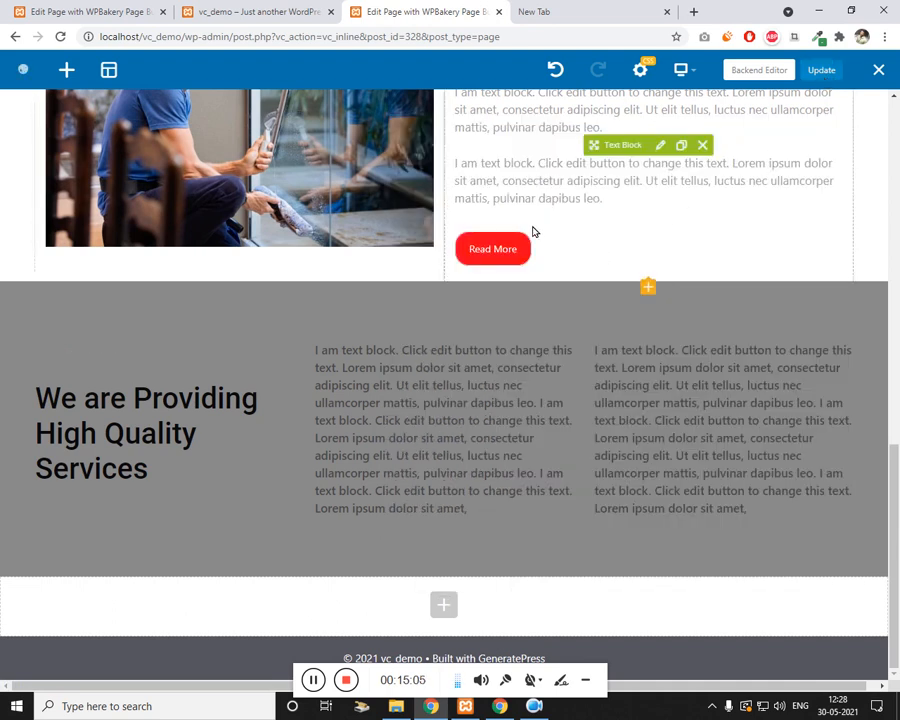
Step: Review the contact section on the live site, then return to the editor
left_click(304, 18)
scroll(414, 386, "down", 4)
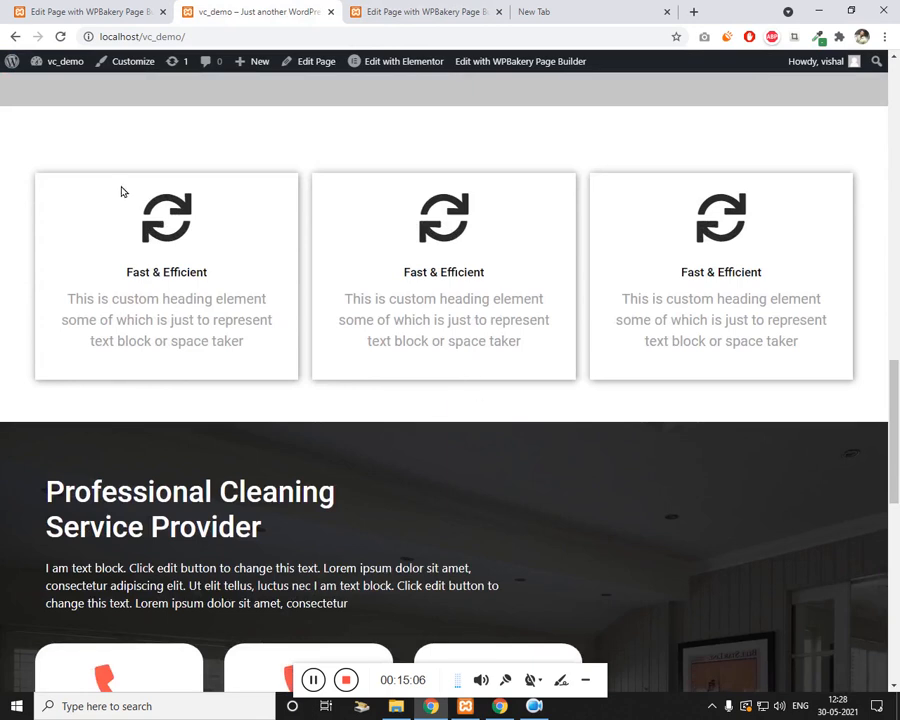
left_click(313, 685)
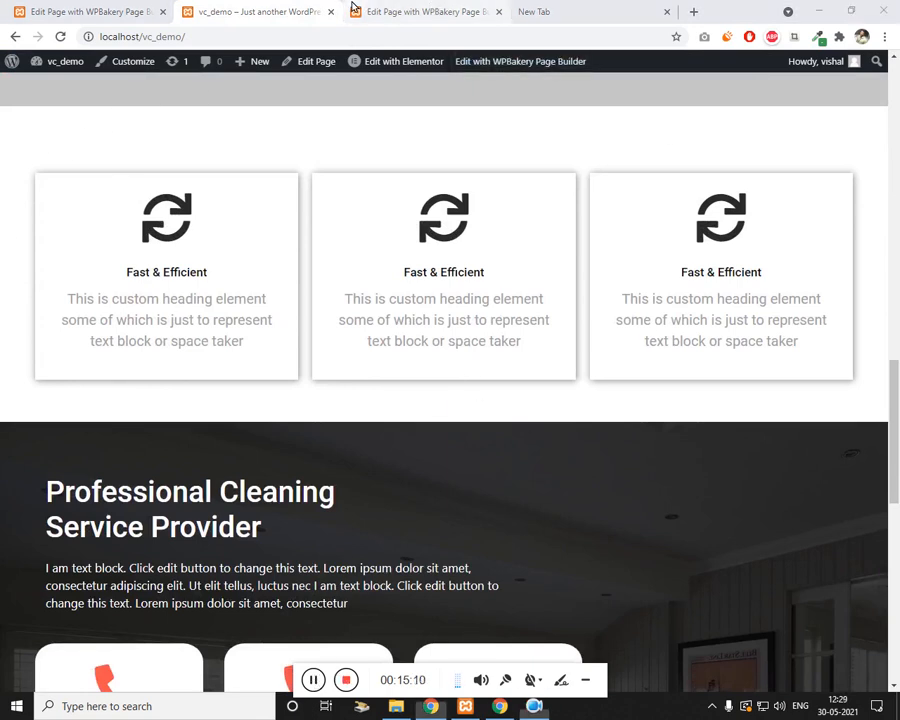
left_click(425, 11)
Step: Add a new row at the page bottom and open its design options
left_click(450, 614)
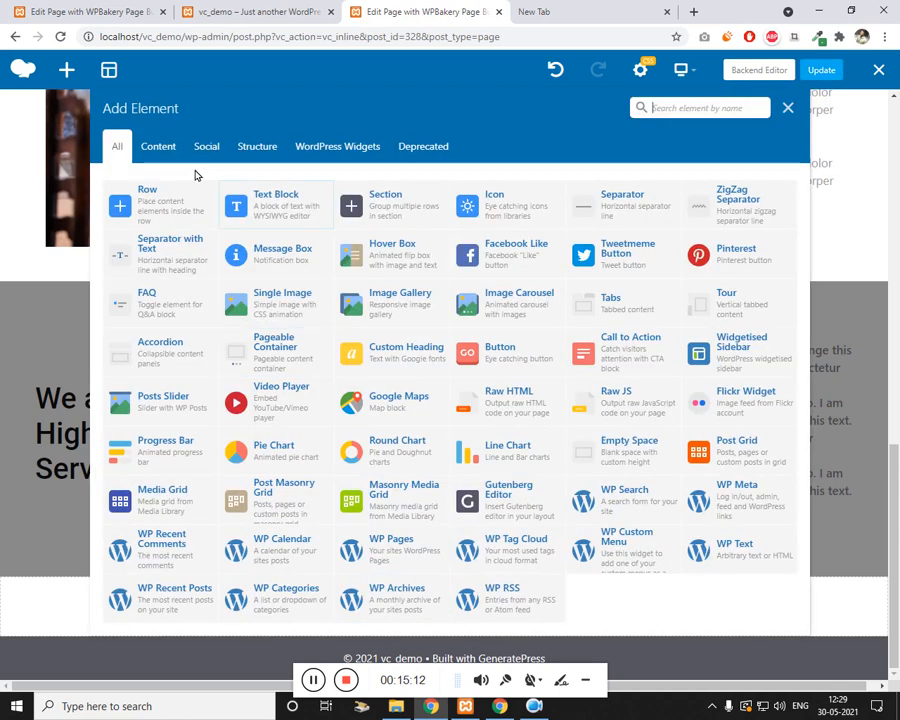
left_click(121, 204)
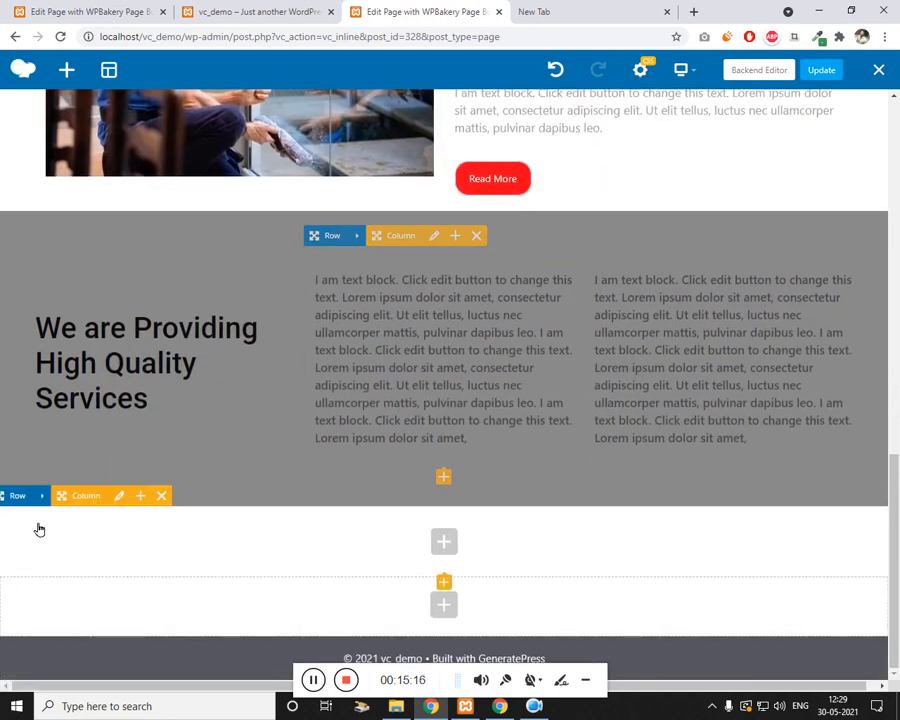
left_click(46, 496)
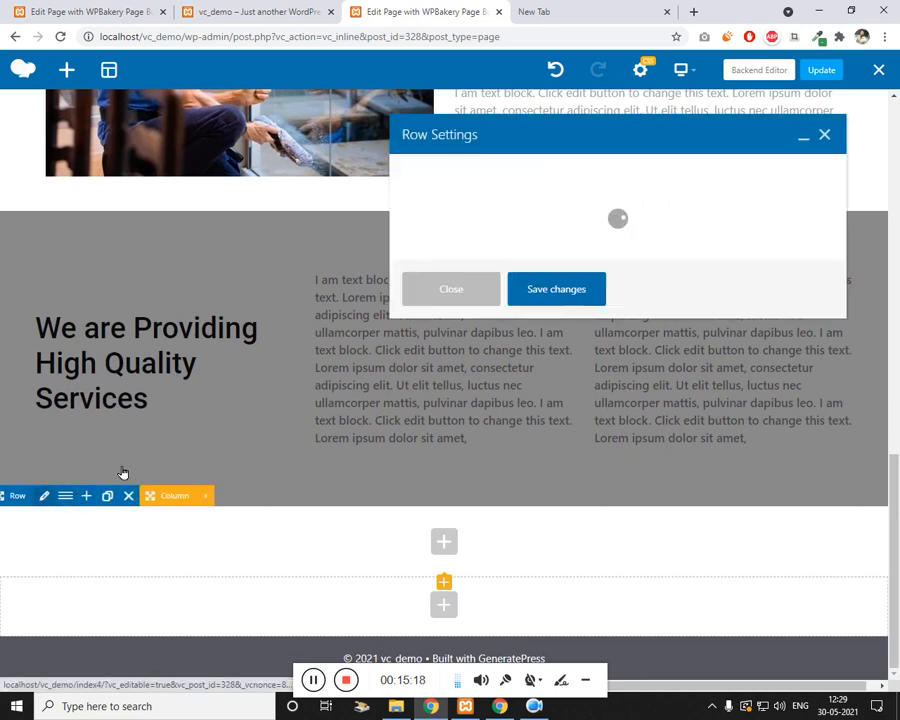
left_click(498, 175)
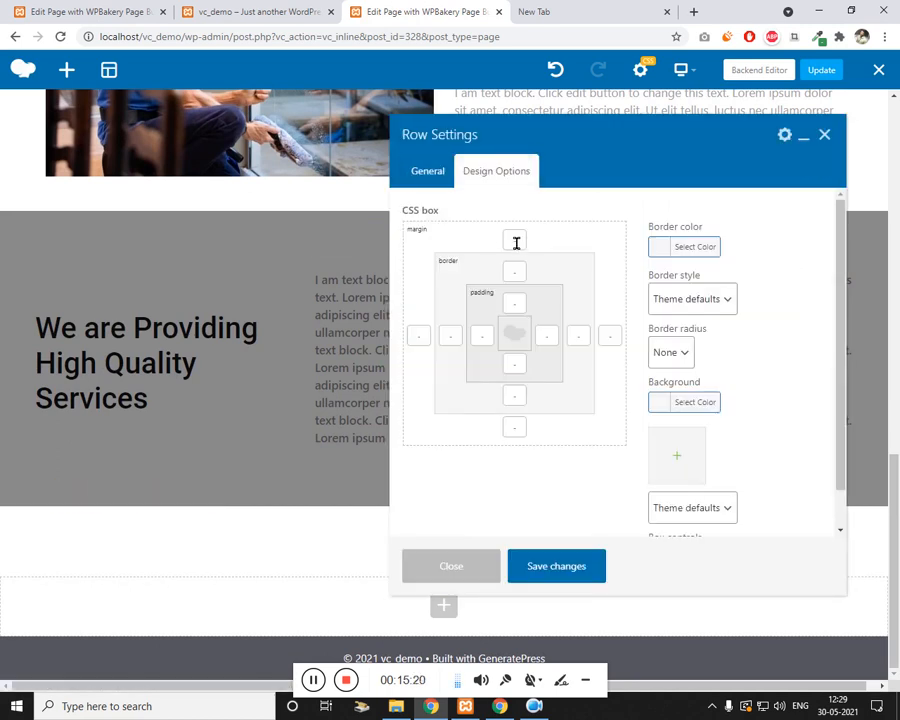
Step: Give the row a 50 margin on top, left, bottom and right, and save
left_click(515, 241)
type("50")
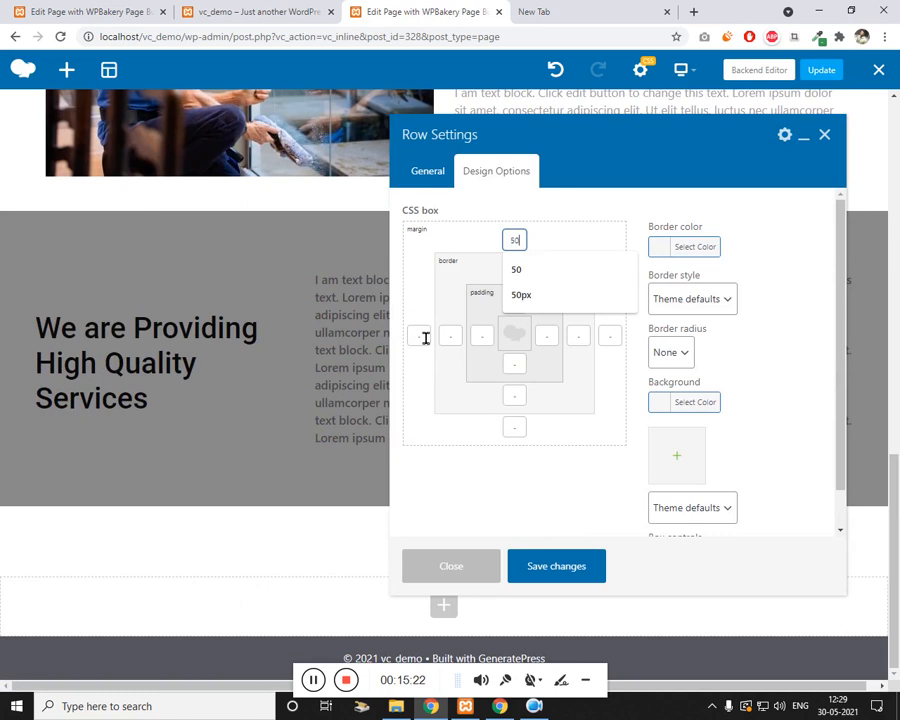
left_click(425, 338)
type("50")
left_click(514, 427)
type("50")
left_click(610, 336)
type("50")
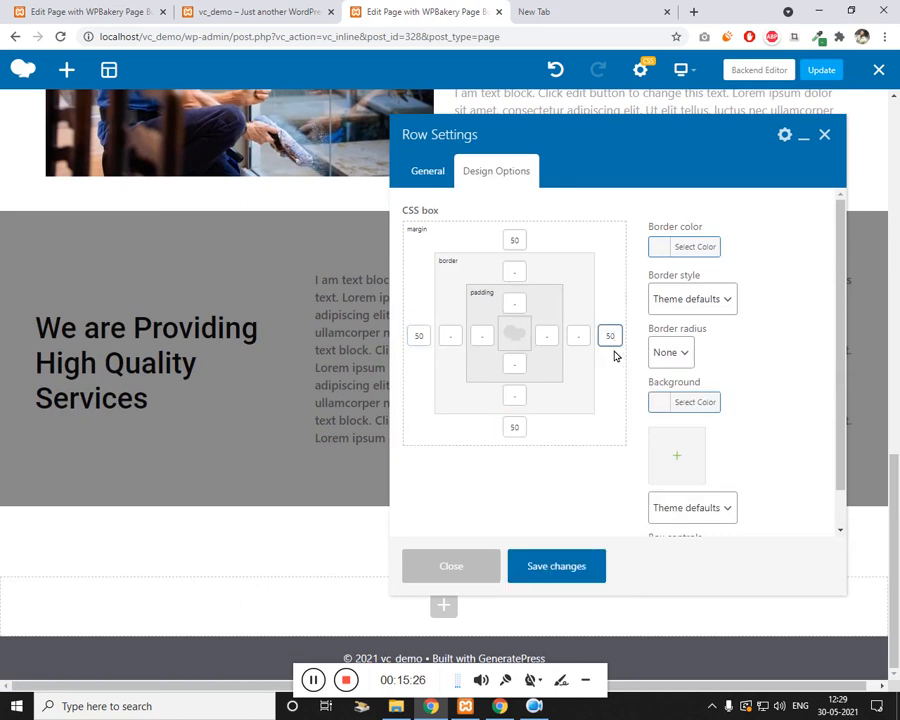
left_click(247, 9)
left_click(425, 11)
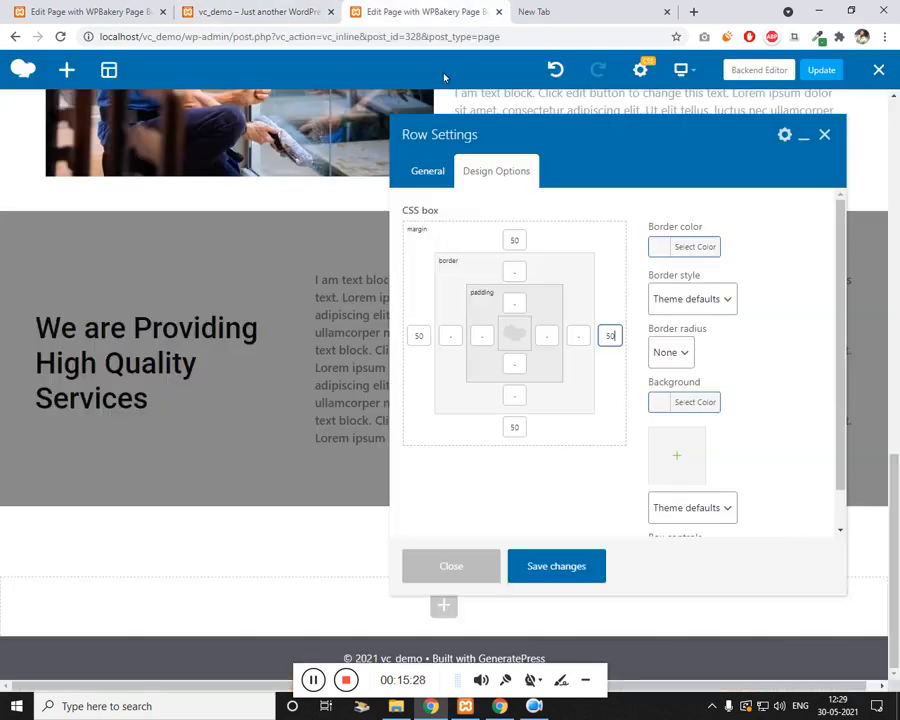
left_click(568, 574)
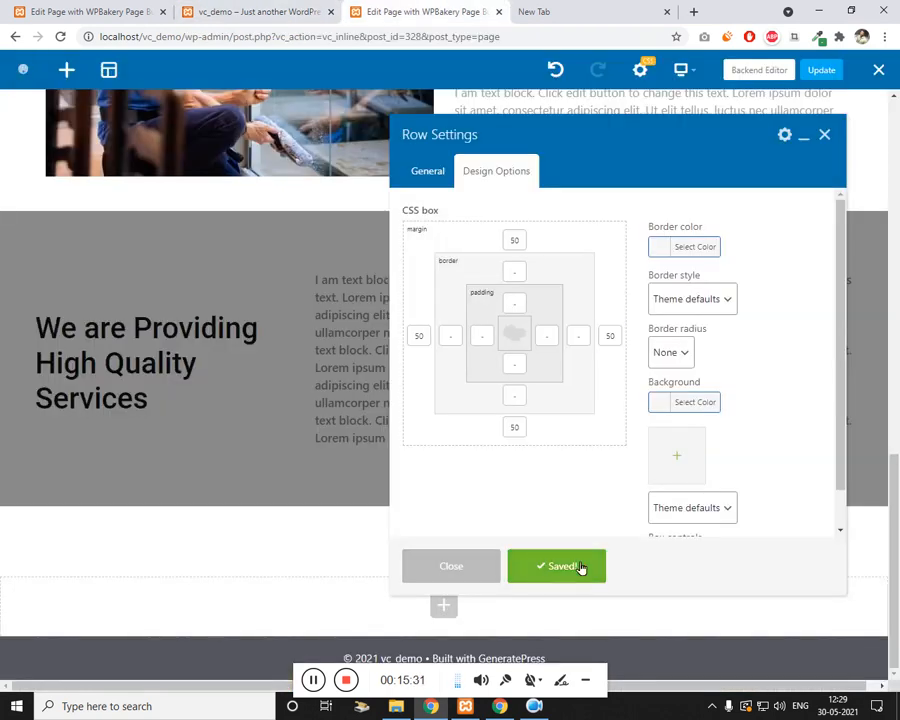
left_click(824, 134)
scroll(224, 490, "down", 1)
left_click(111, 460)
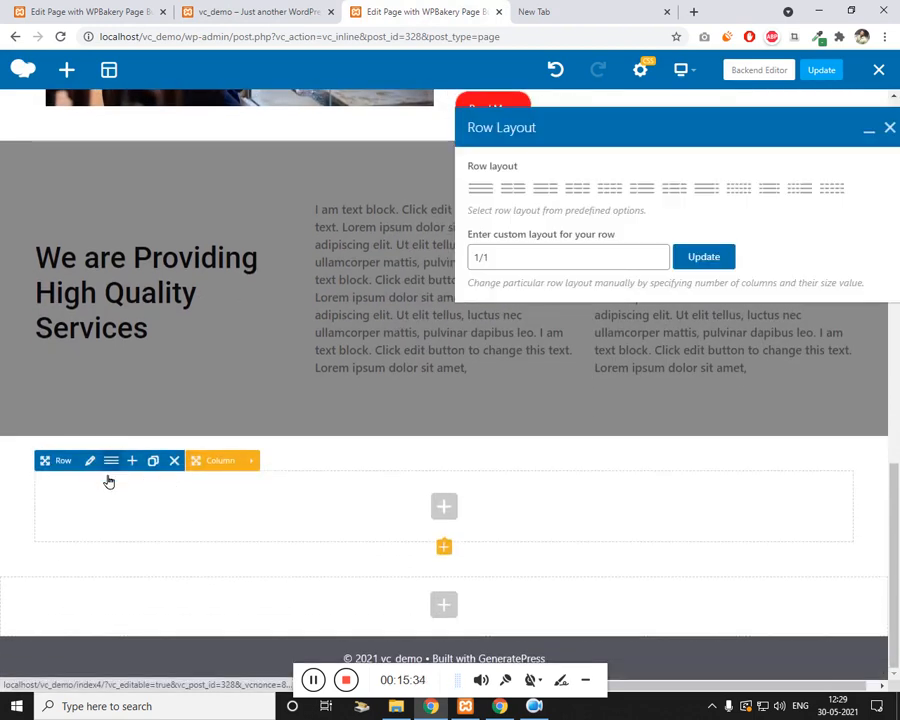
Step: Apply the 1/3 + 1/3 + 1/3 preset so the new row has three equal empty columns
left_click(580, 190)
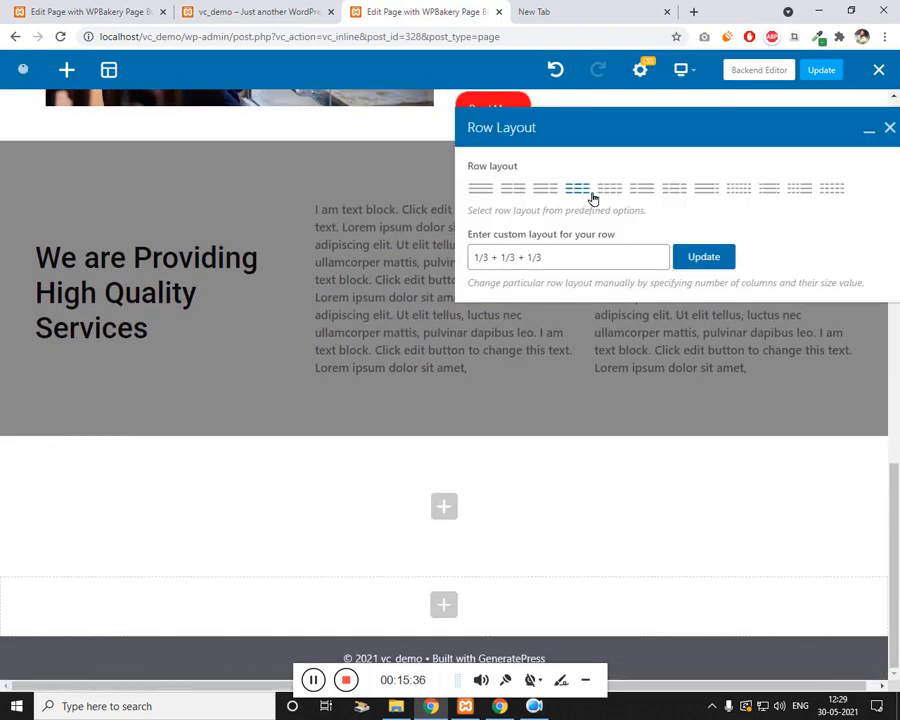
left_click(720, 262)
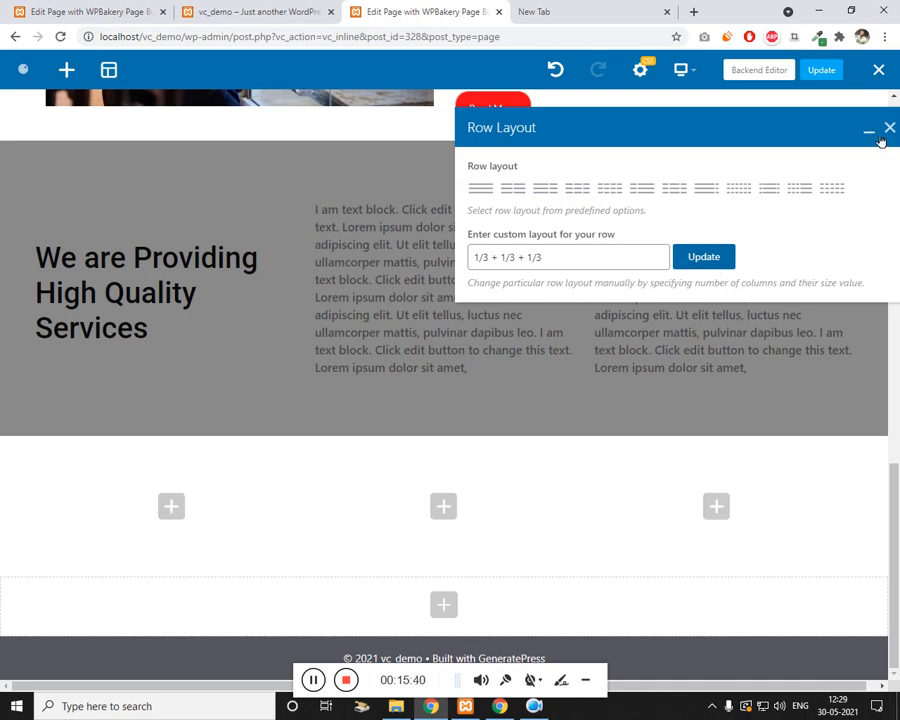
left_click(174, 510)
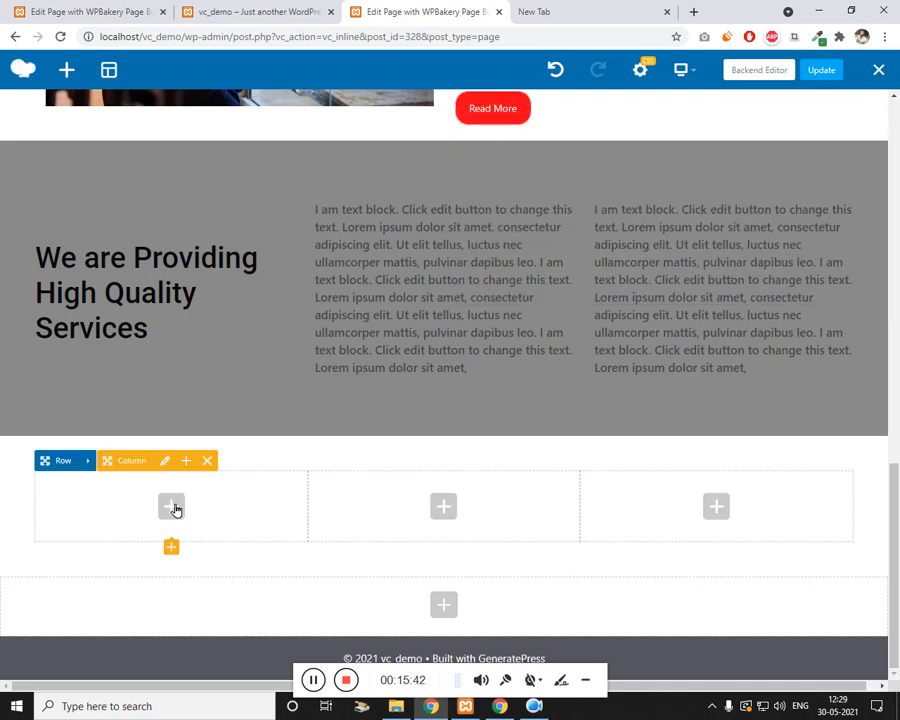
left_click(174, 508)
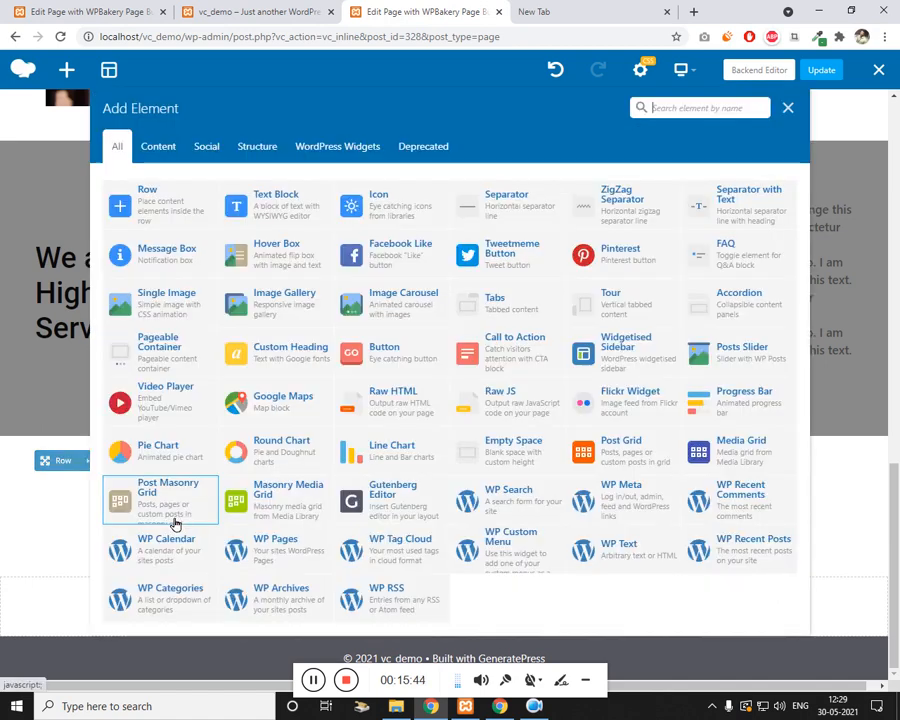
left_click(172, 216)
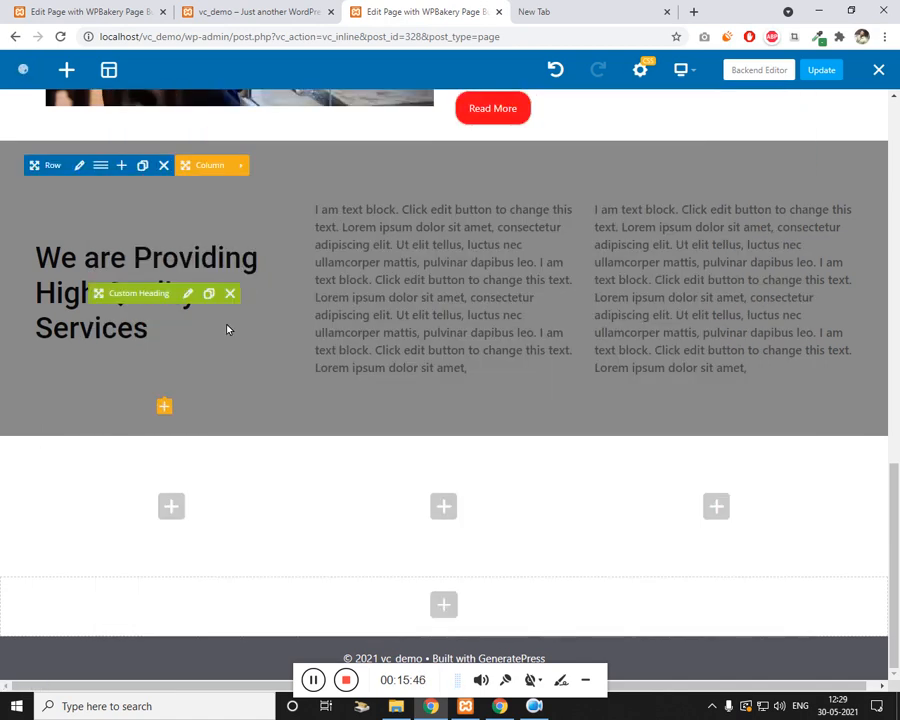
Step: Duplicate the icon, Fast & Efficient heading and description text from the existing card
left_click(250, 11)
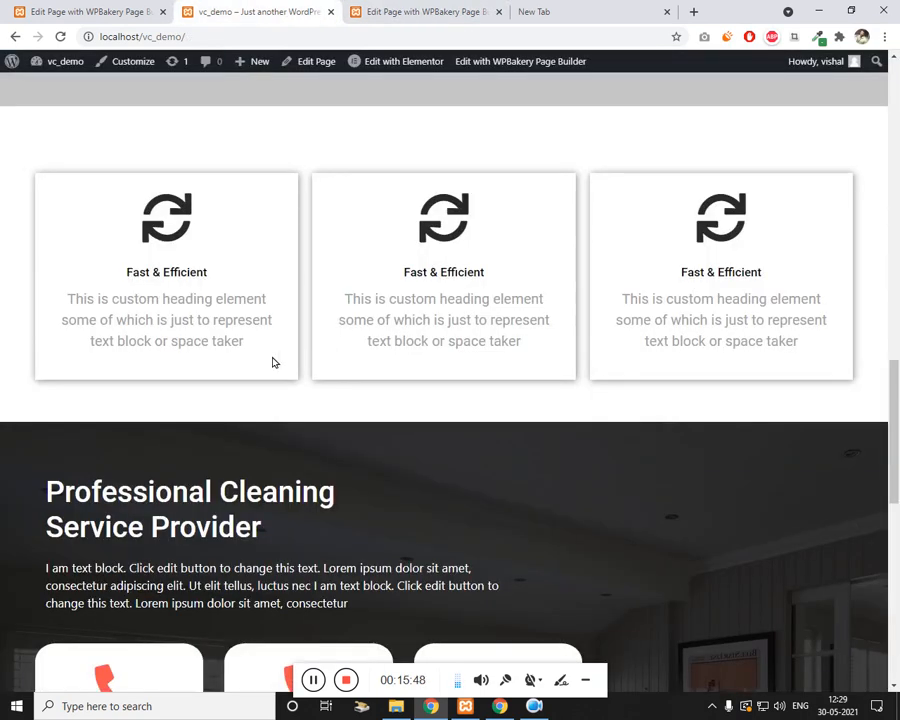
left_click(478, 10)
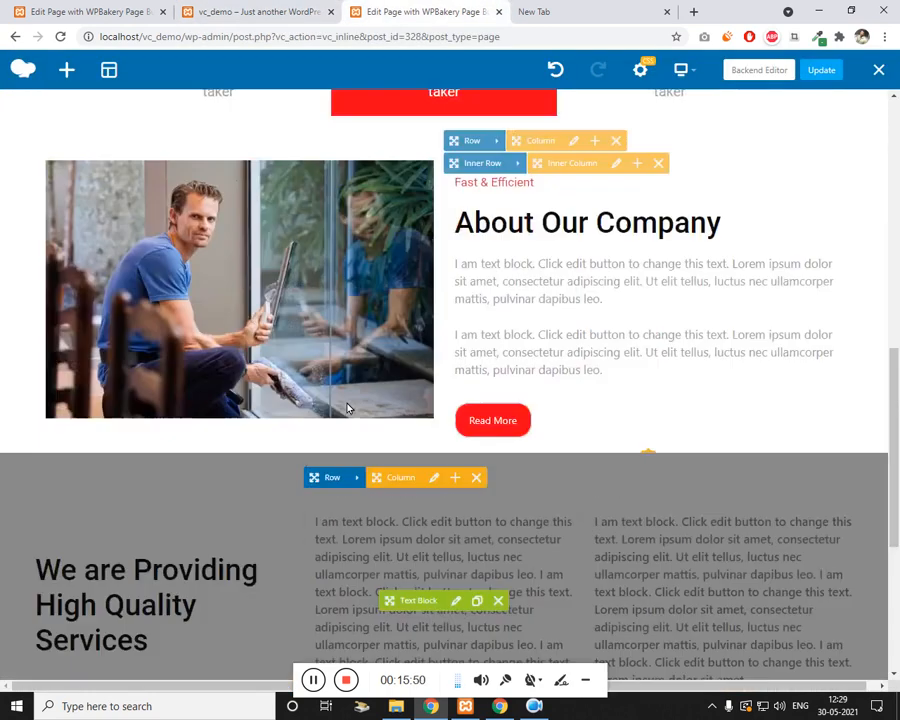
scroll(340, 420, "up", 4)
scroll(296, 434, "down", 1)
scroll(296, 434, "down", 1)
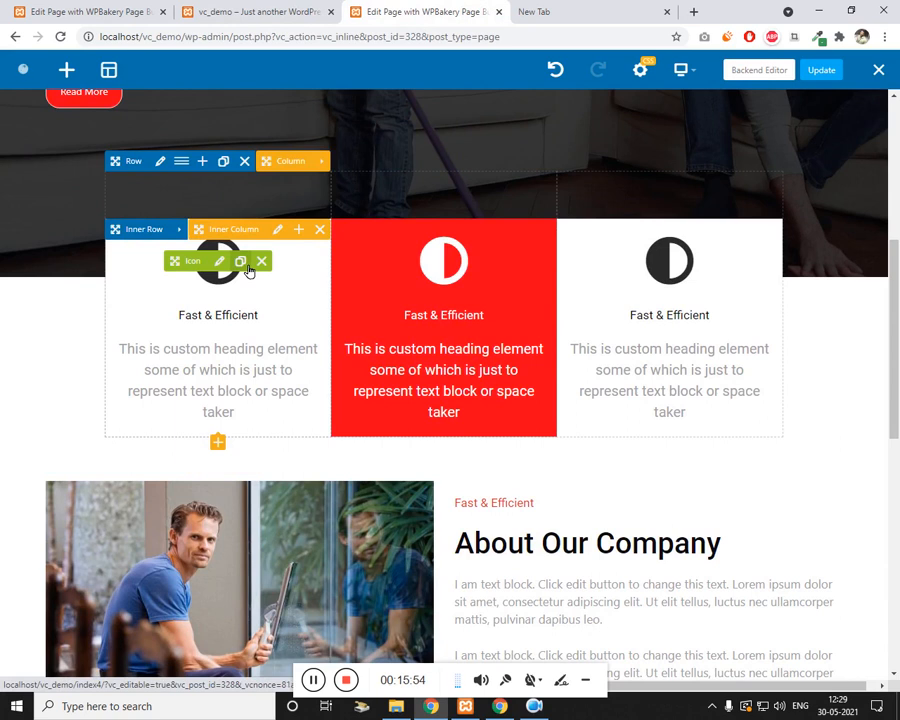
left_click(246, 266)
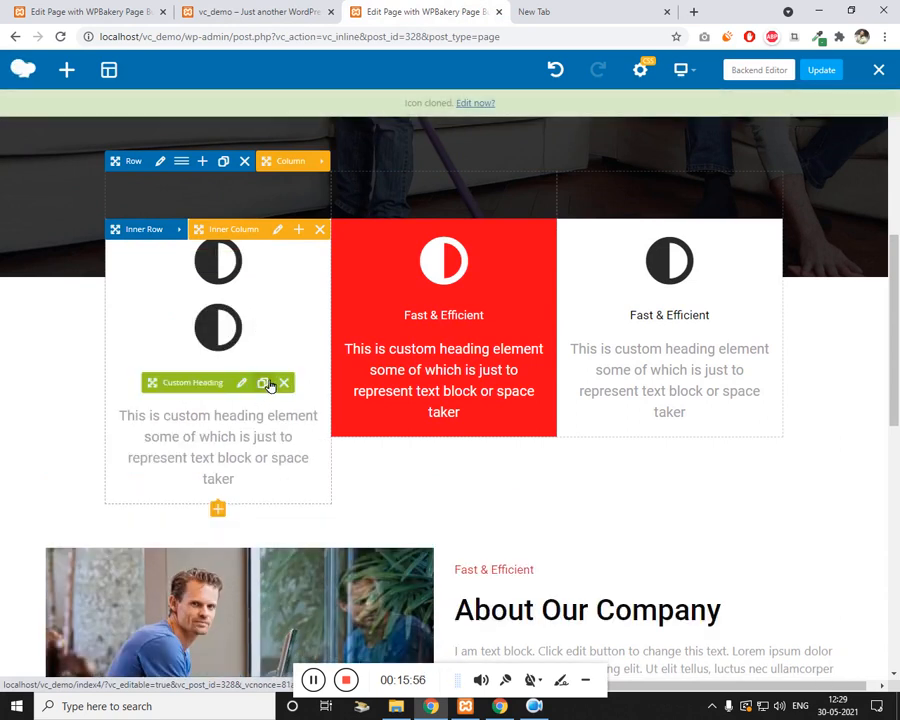
left_click(264, 383)
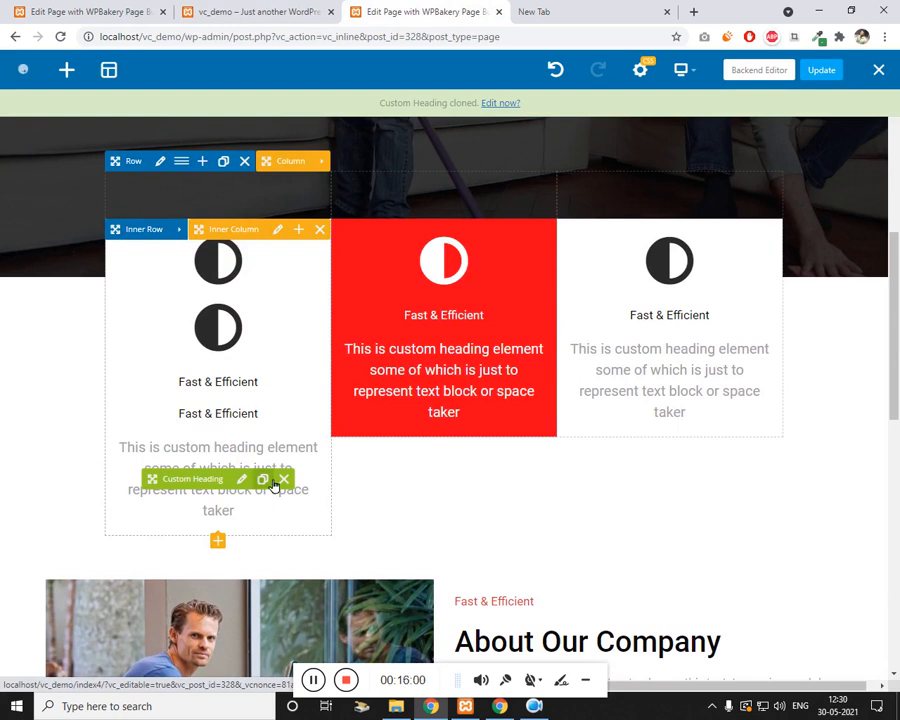
left_click(263, 479)
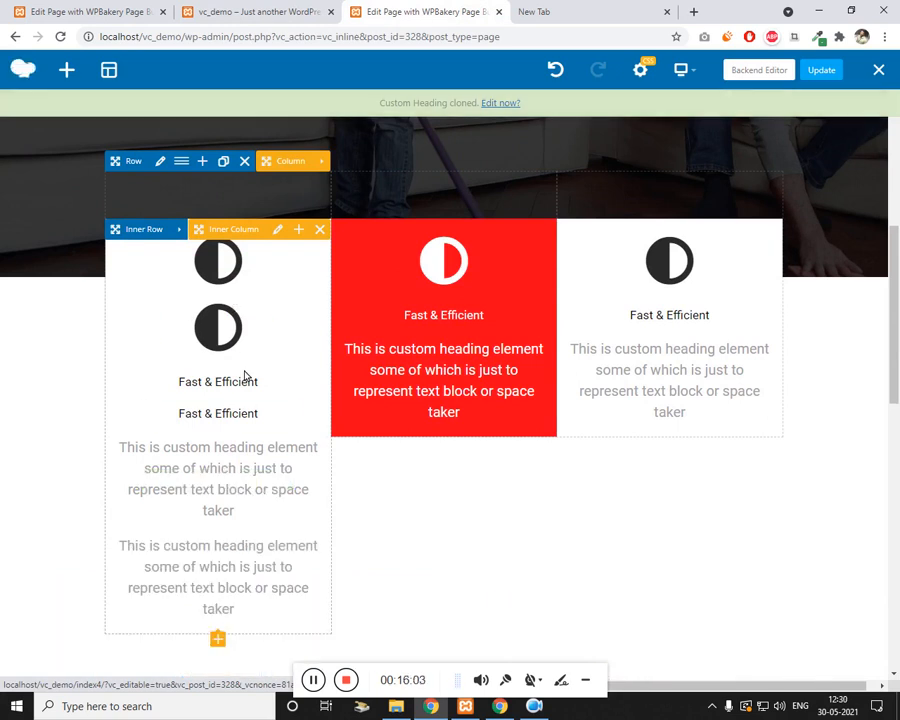
scroll(220, 470, "down", 2)
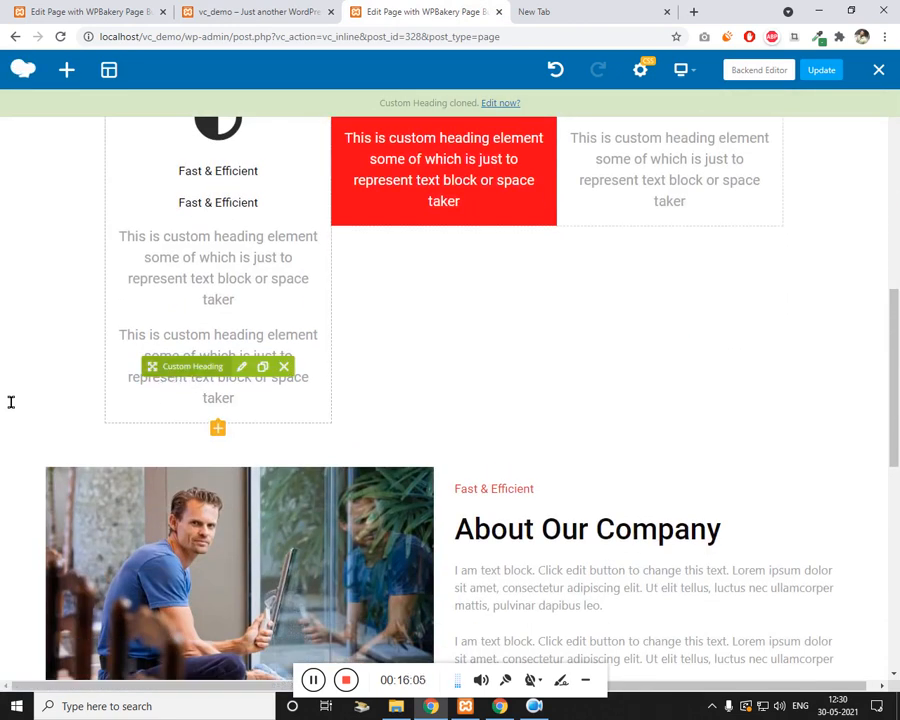
Step: Move the copies into the new row's first column, ordered icon, heading, then text
left_click_drag(11, 402, 175, 505)
scroll(175, 388, "up", 10)
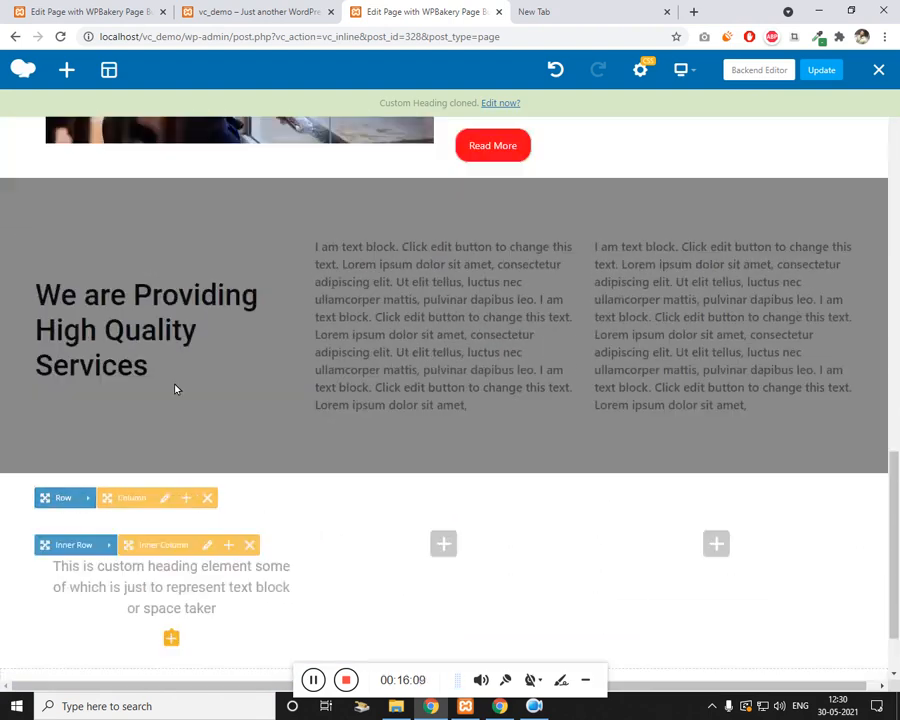
scroll(175, 388, "down", 1)
mouse_move(244, 338)
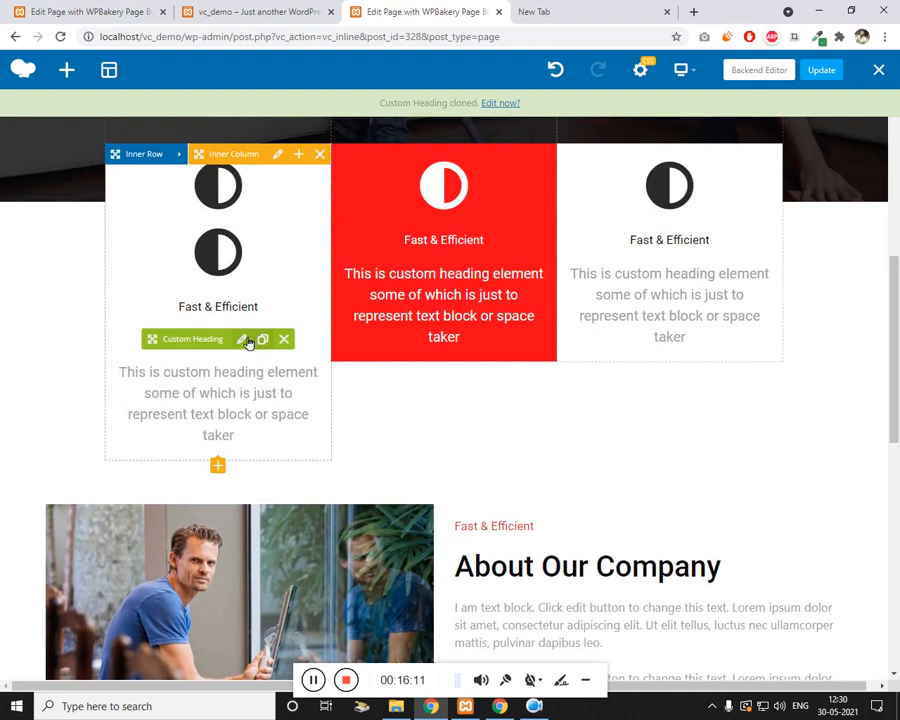
left_click_drag(68, 425, 216, 414)
scroll(70, 418, "down", 7)
scroll(153, 281, "up", 15)
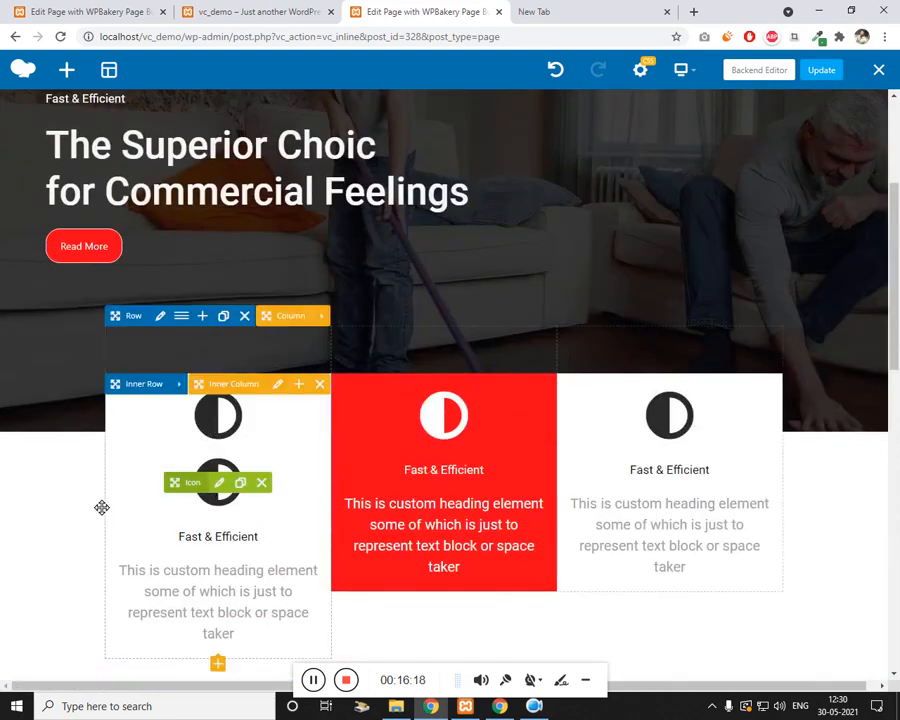
scroll(100, 502, "down", 9)
left_click_drag(102, 508, 201, 438)
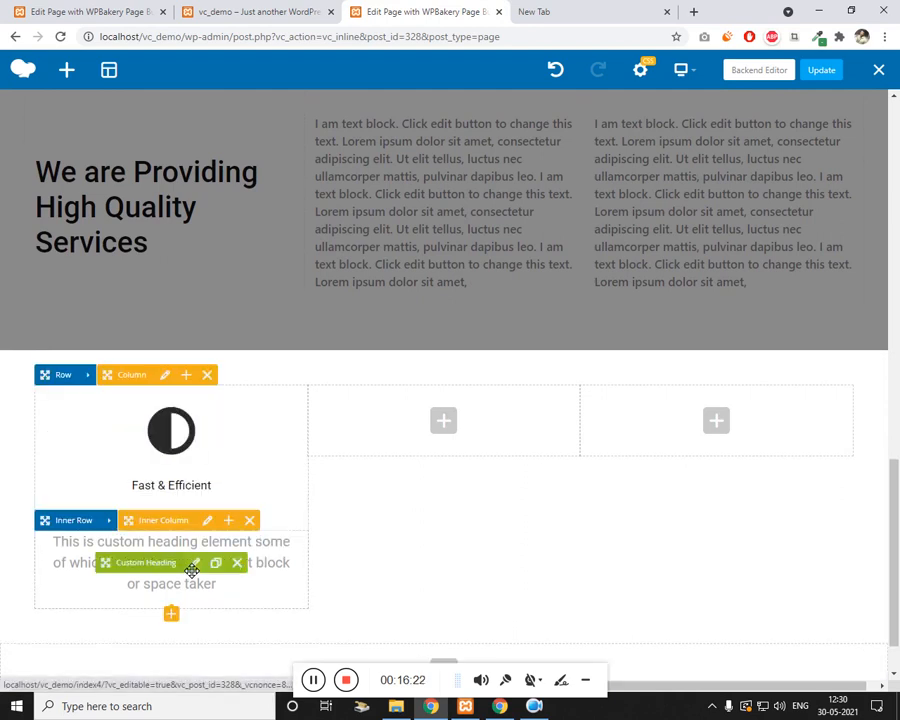
left_click_drag(135, 573, 150, 534)
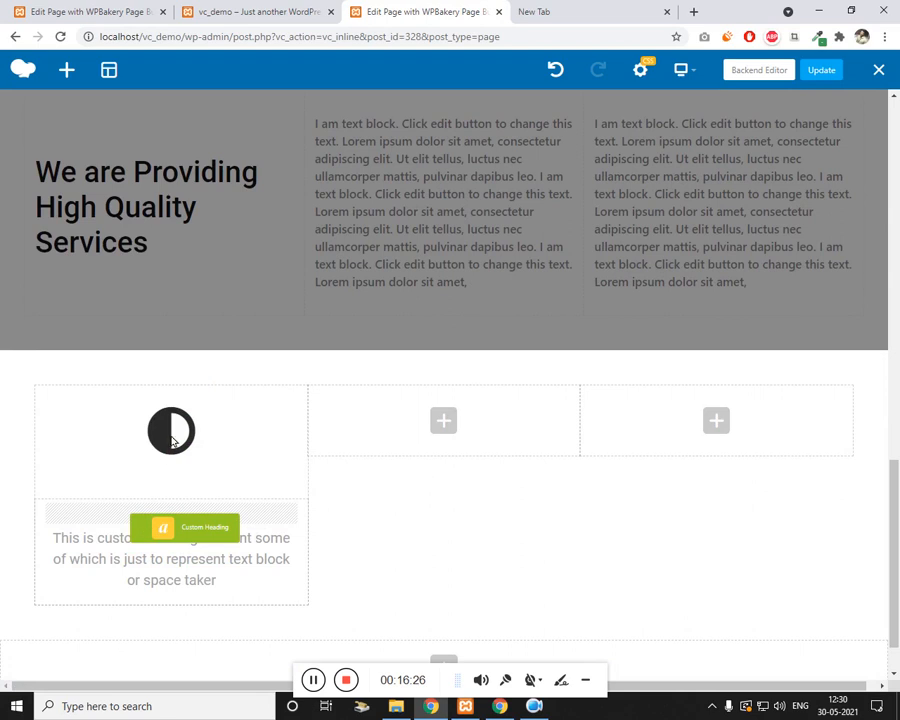
left_click_drag(140, 439, 205, 486)
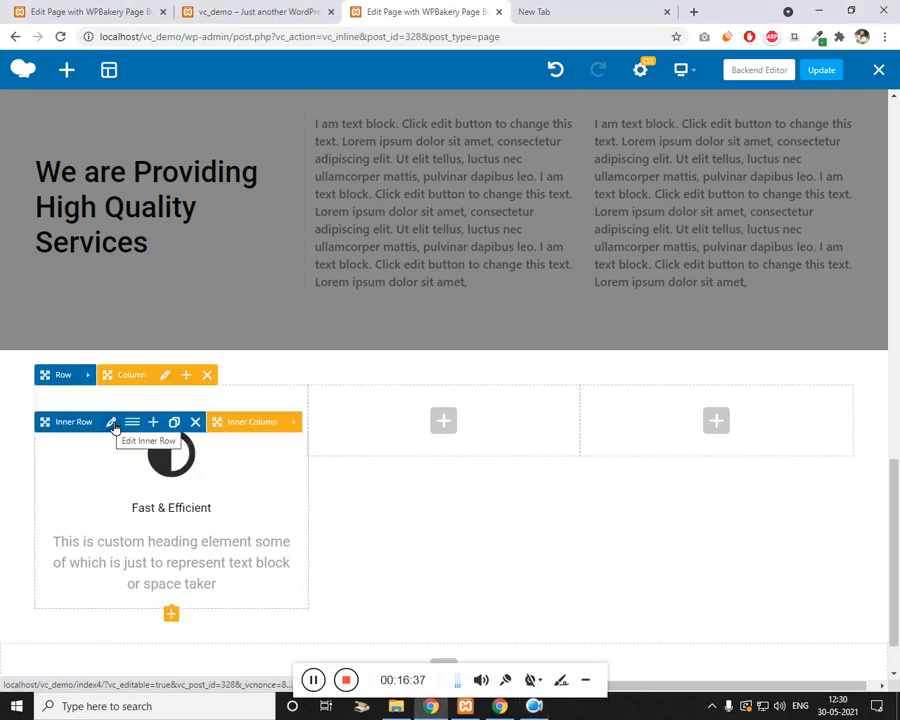
Step: Enter boxShad as the Fast & Efficient card inner row's extra class name and save
left_click(113, 424)
scroll(510, 434, "down", 3)
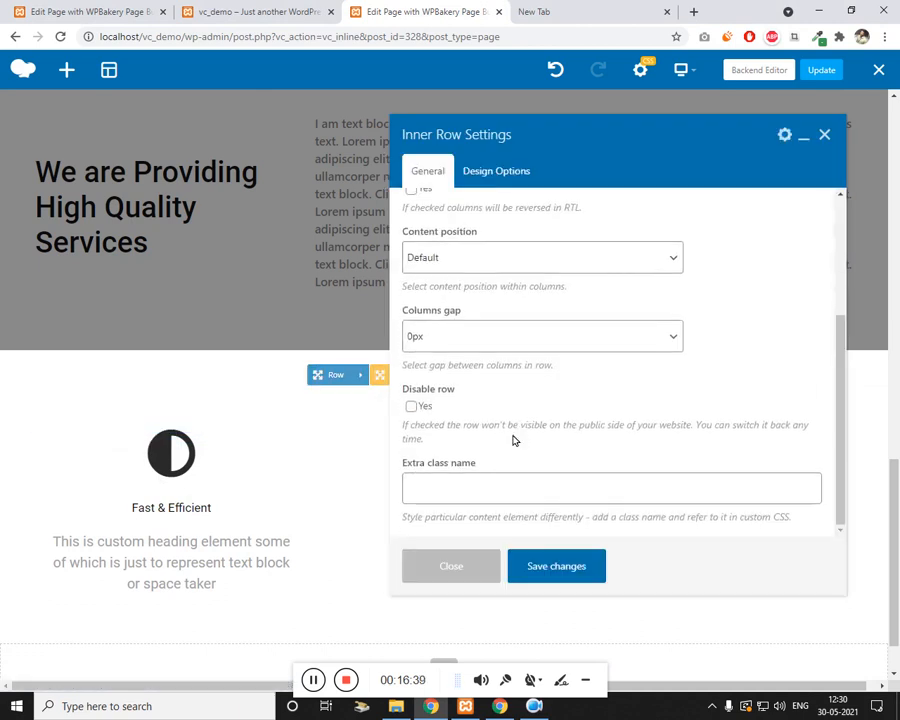
left_click(508, 489)
type("boxShad")
left_click(581, 577)
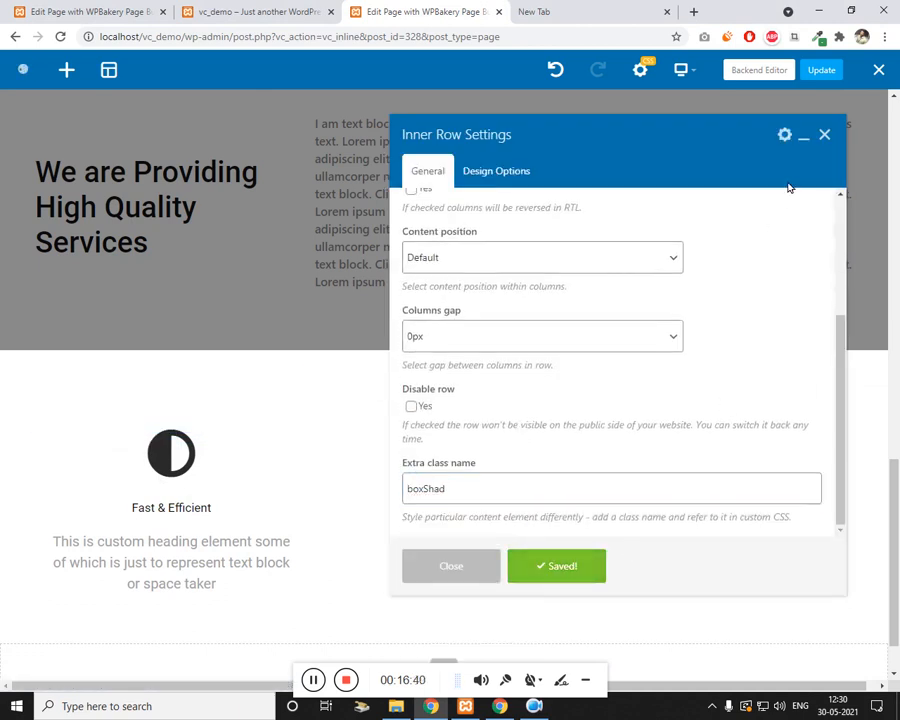
left_click(826, 135)
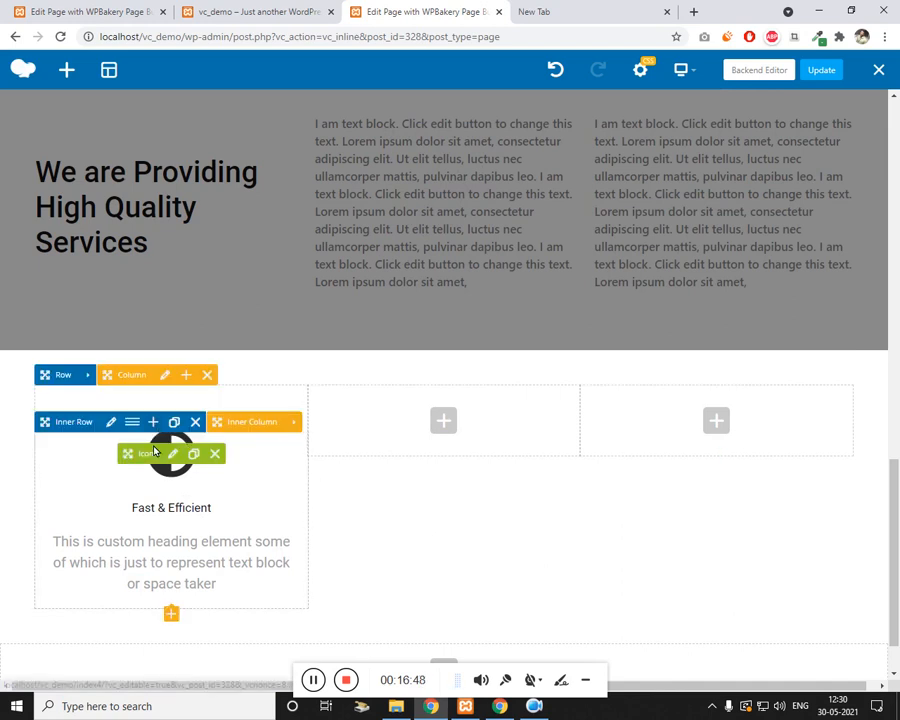
Step: Clone the Fast & Efficient card into the middle and right columns, then update the page
scroll(282, 577, "down", 1)
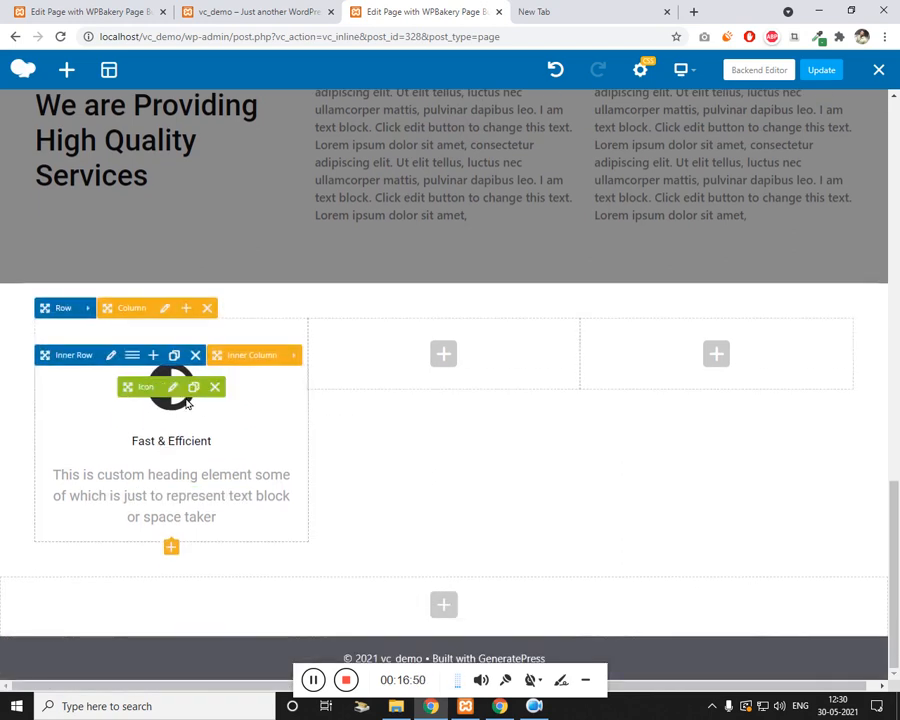
left_click(196, 388)
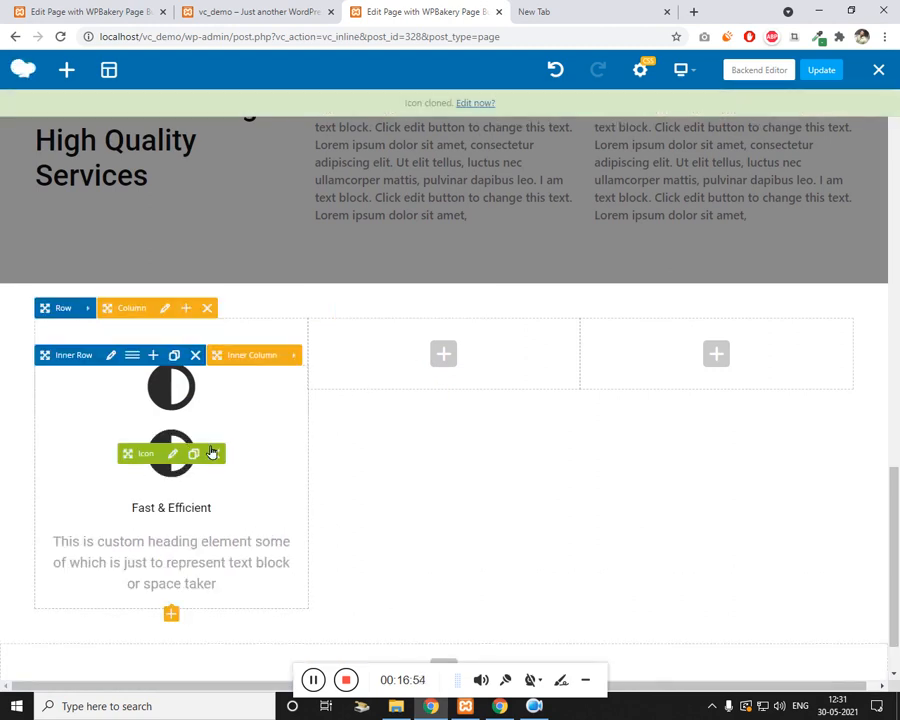
left_click(219, 451)
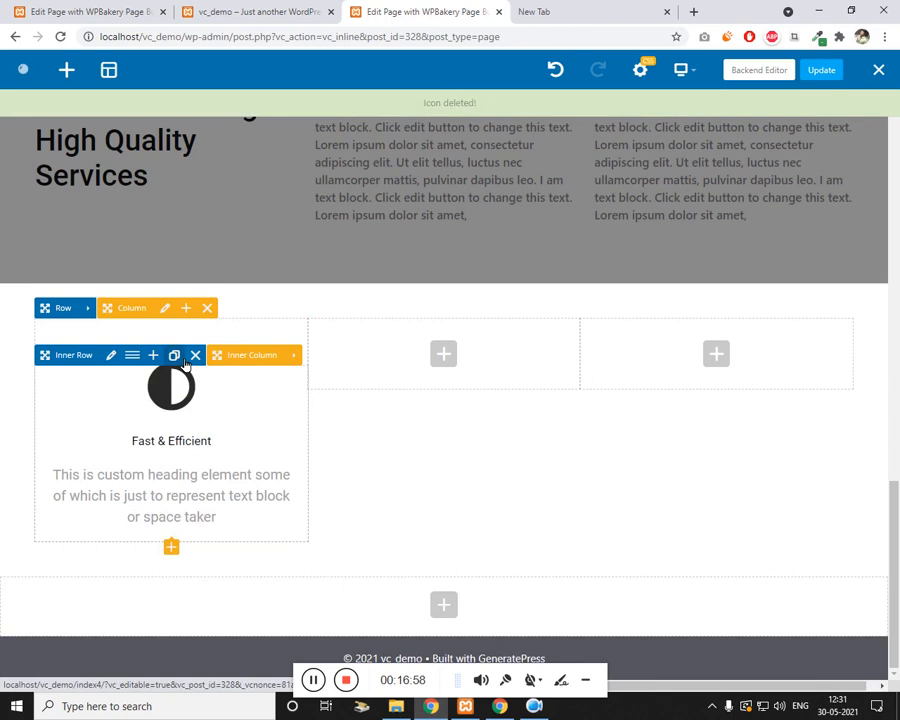
left_click(184, 362)
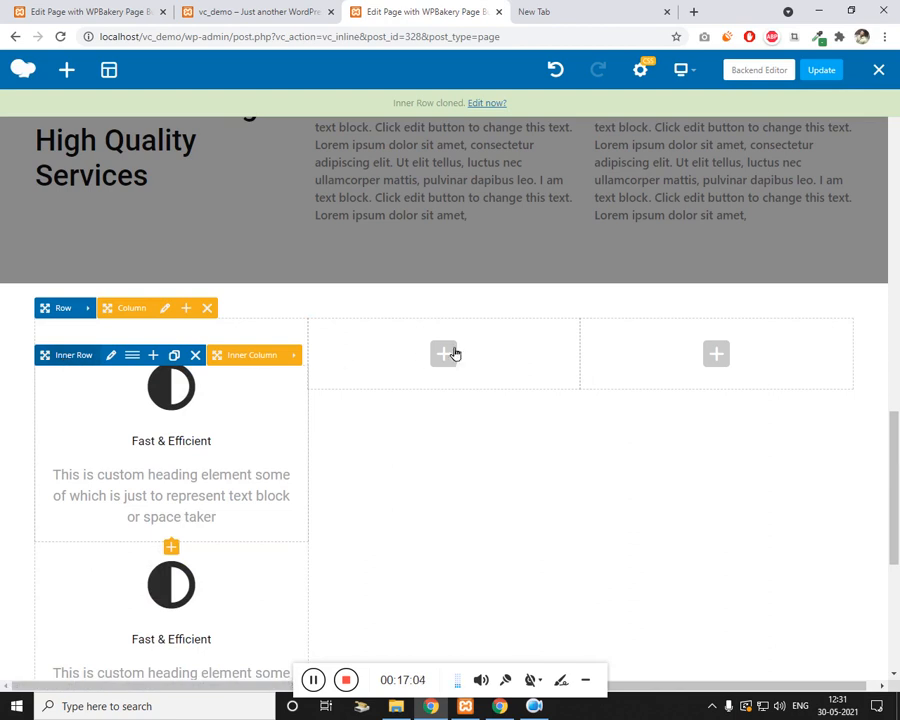
left_click_drag(455, 353, 450, 351)
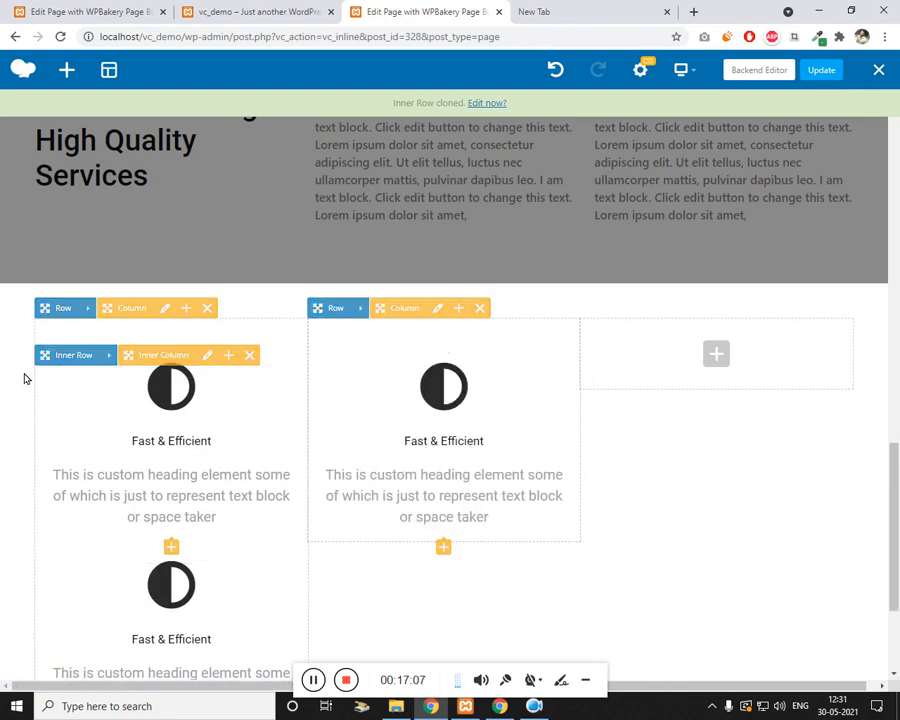
left_click_drag(755, 371, 720, 366)
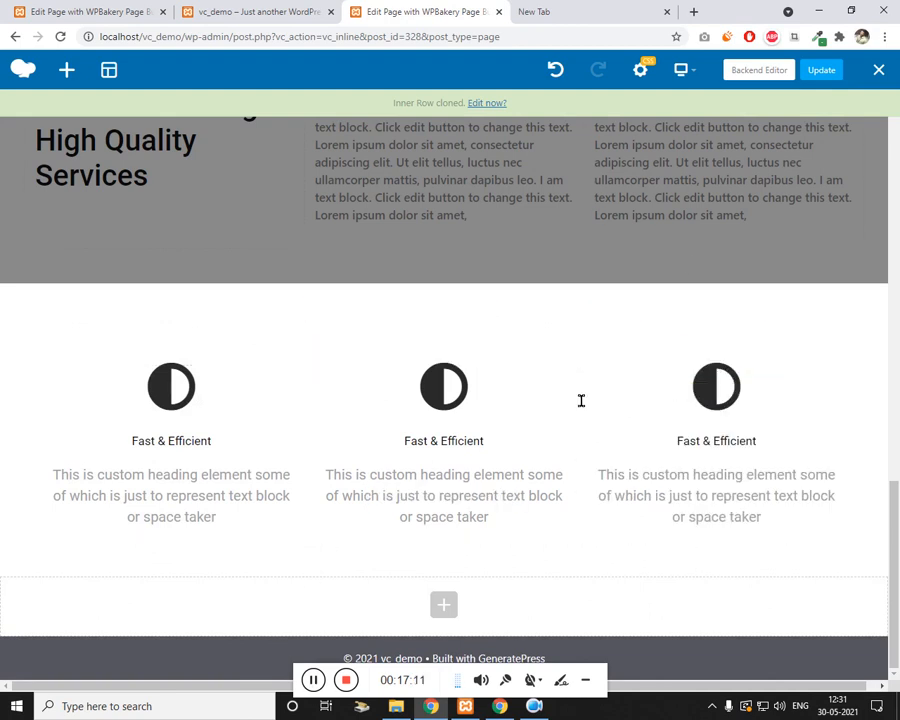
left_click(821, 71)
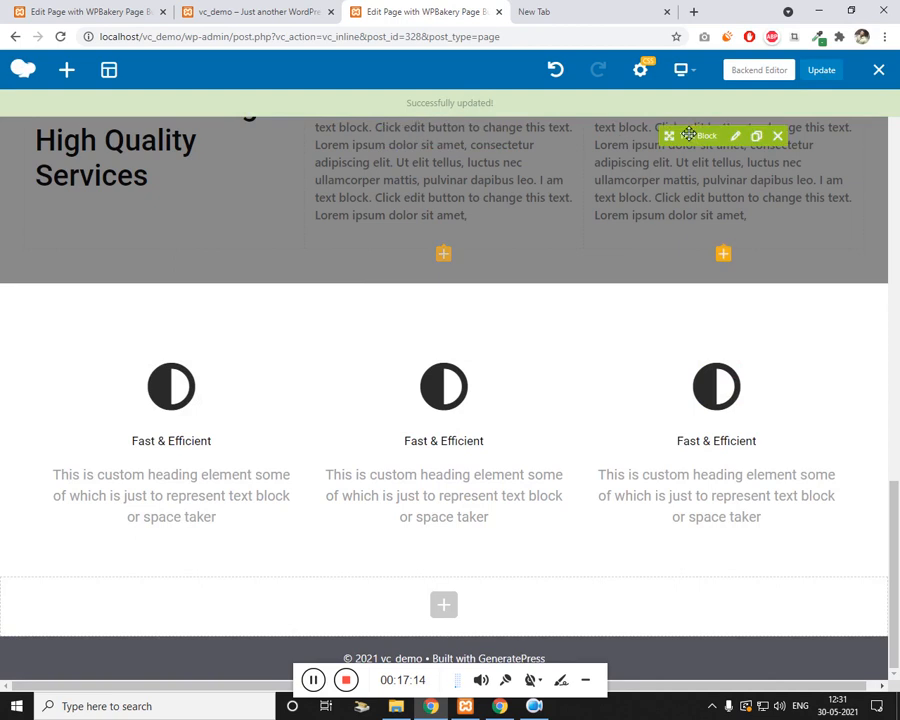
Step: Load localhost/vc_demo/index4 in a new tab, check the three shadowed cards, then return to the editor
left_click(579, 7)
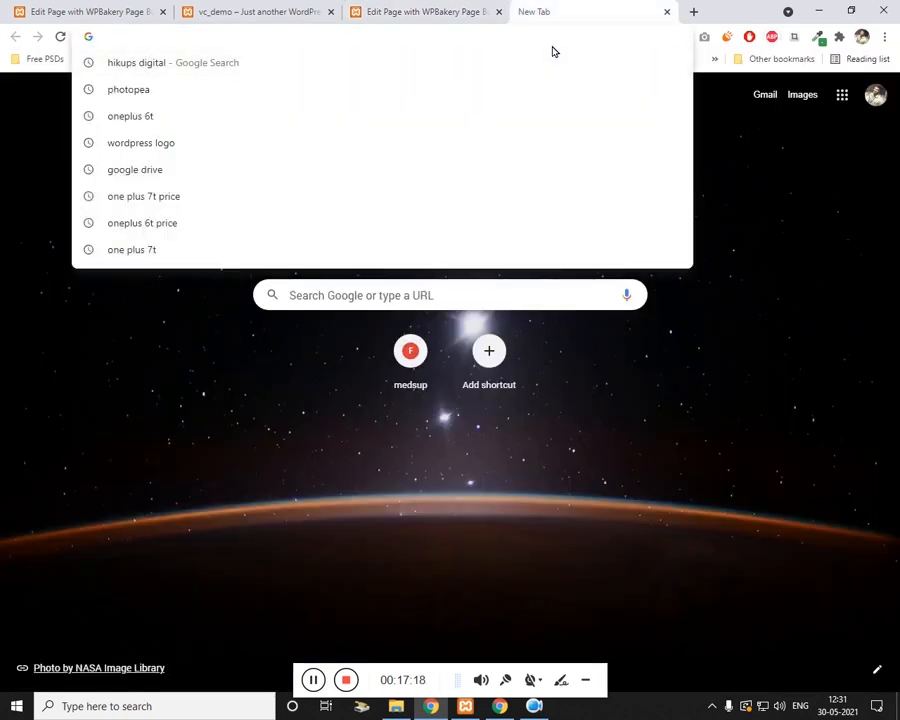
type("localhost/vc_demo")
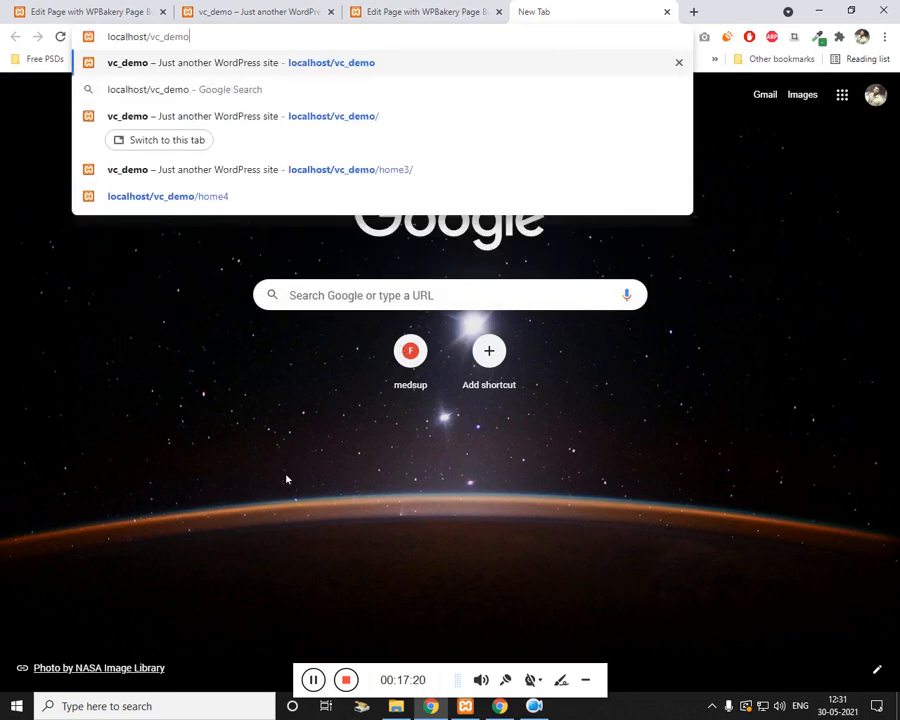
type("/")
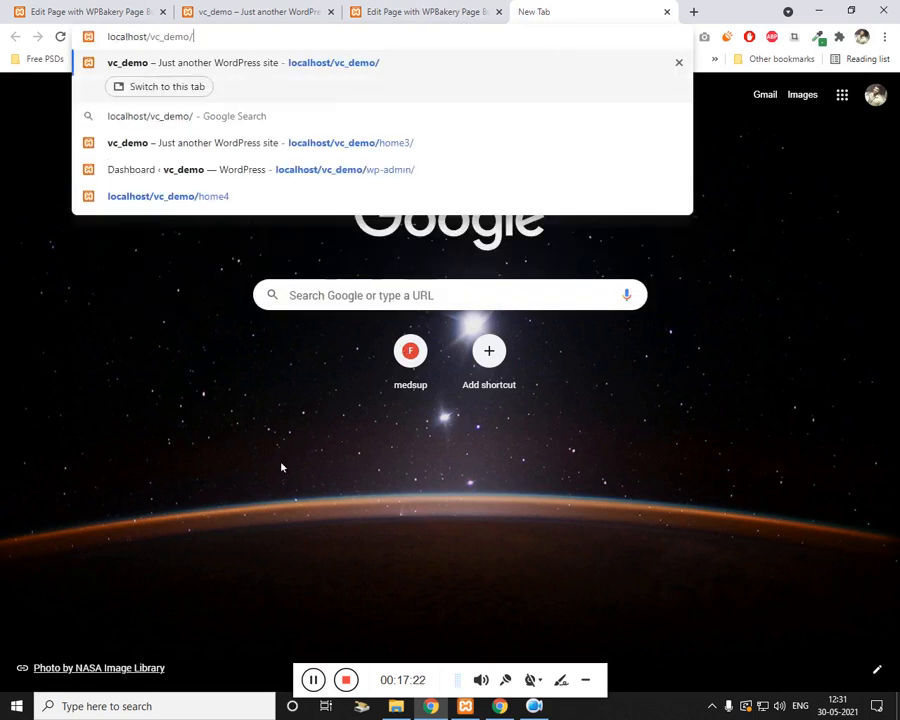
type("index4")
key("Return")
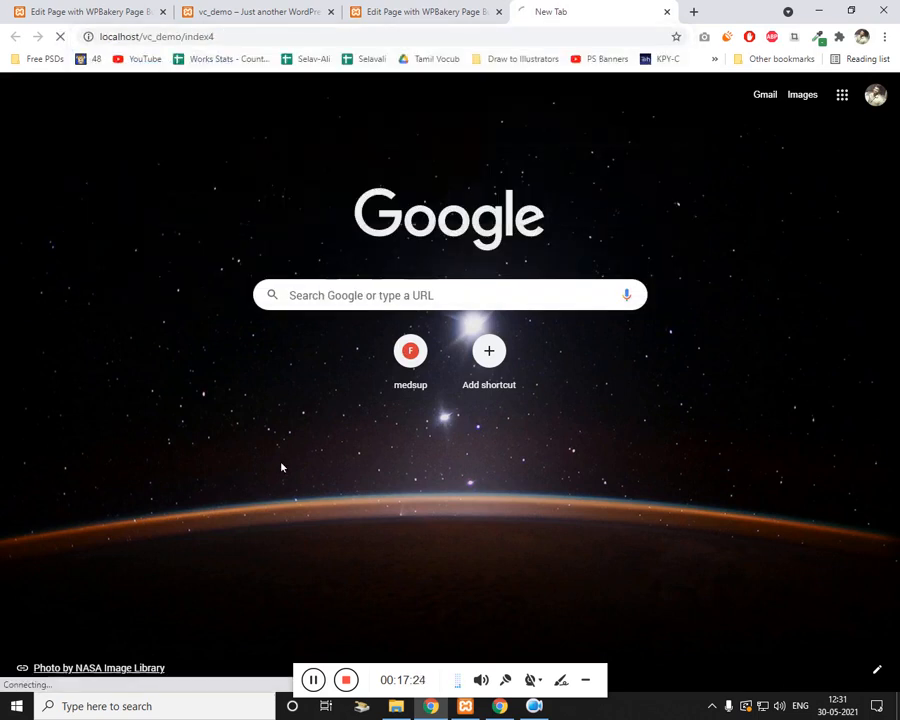
left_click(315, 687)
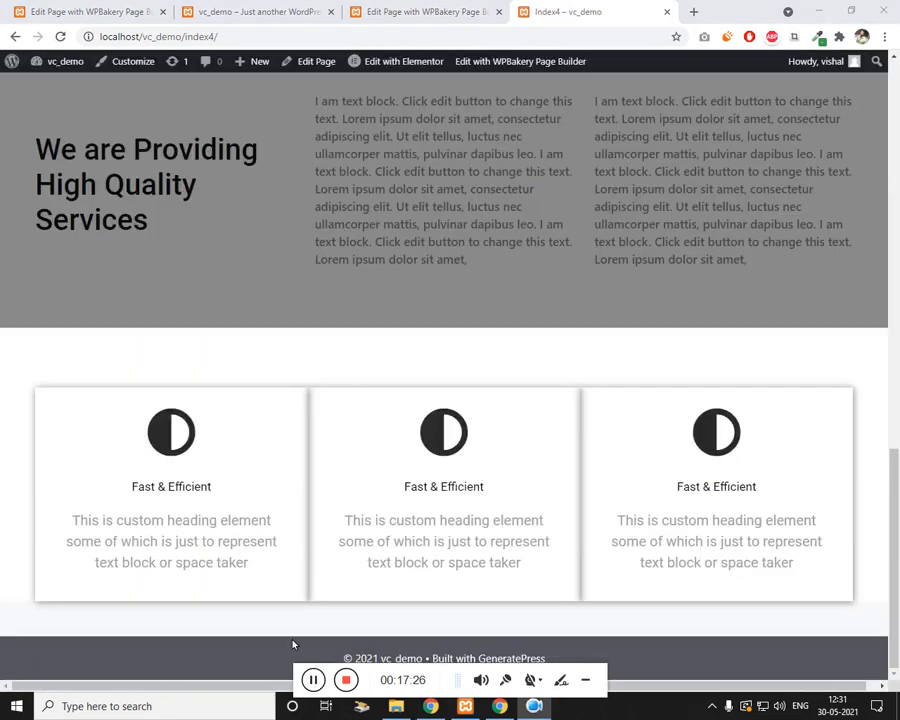
scroll(222, 311, "up", 10)
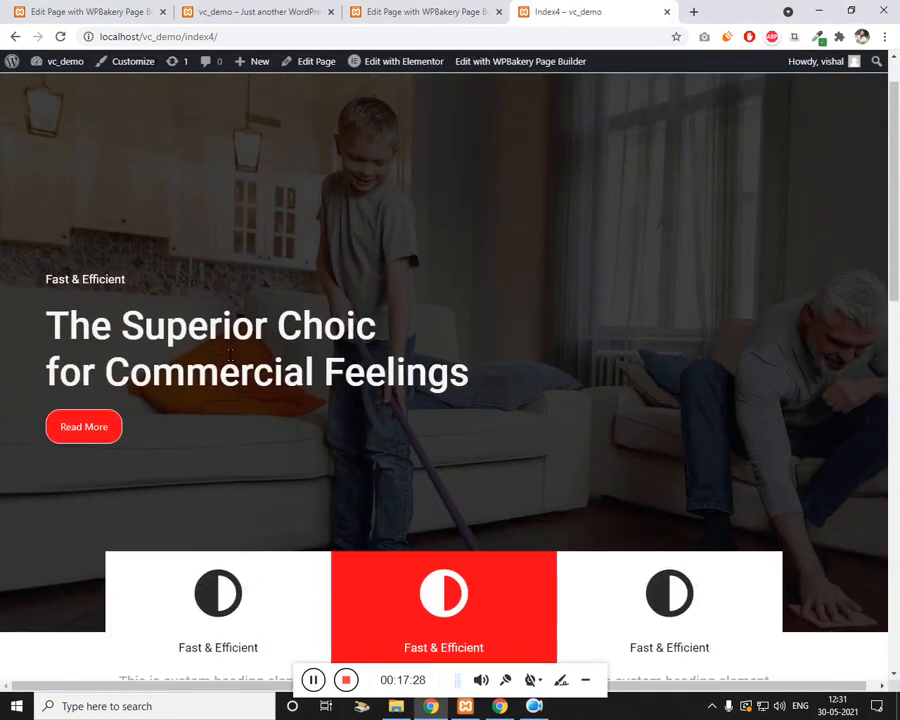
scroll(343, 412, "down", 3)
scroll(343, 412, "down", 8)
scroll(402, 374, "up", 2)
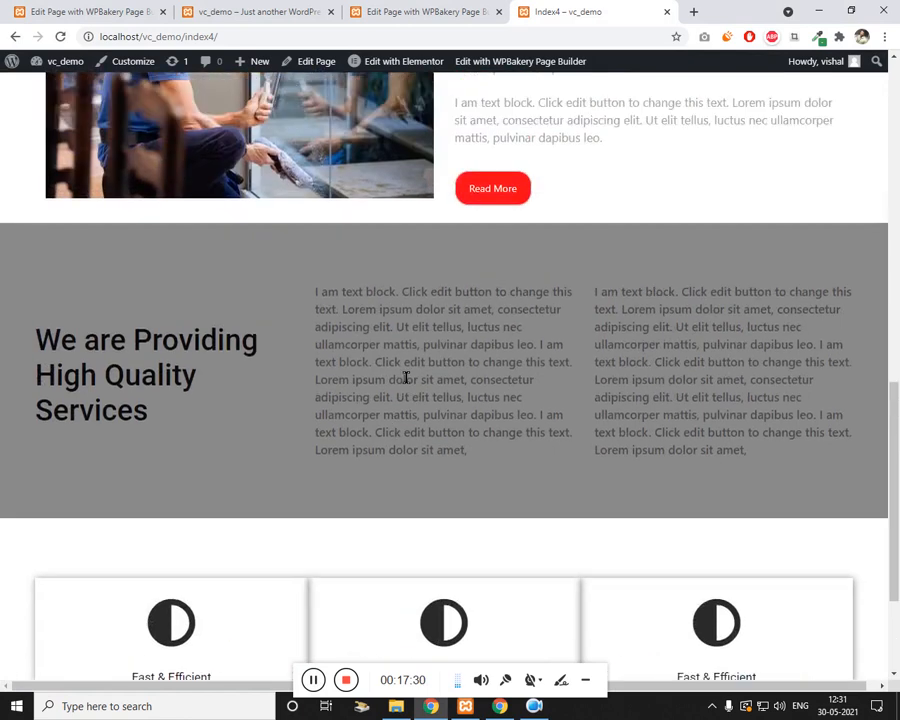
scroll(404, 290, "down", 2)
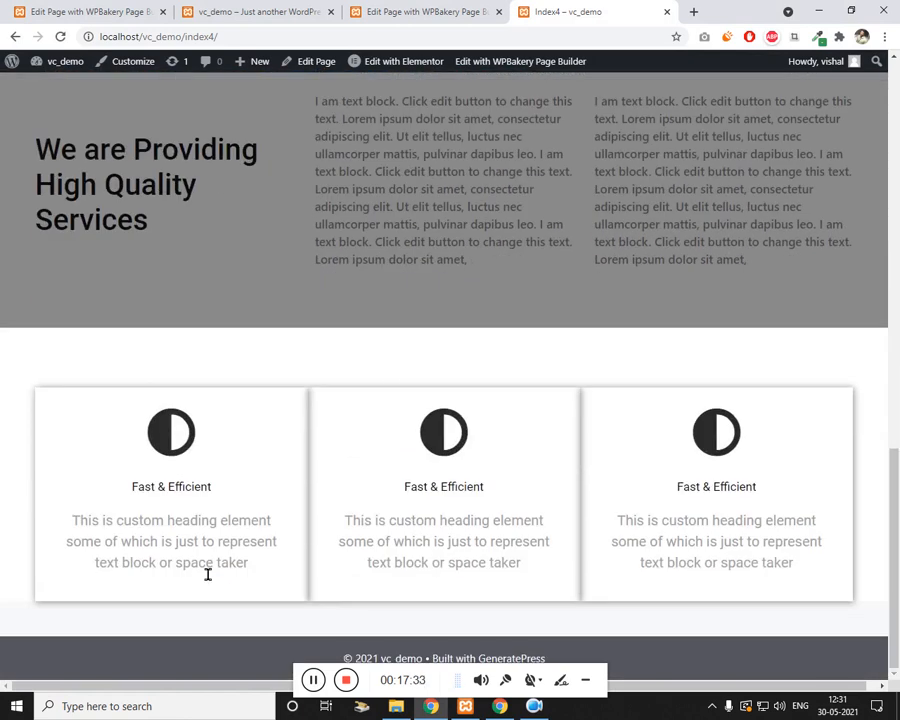
left_click_drag(117, 520, 202, 555)
left_click(422, 11)
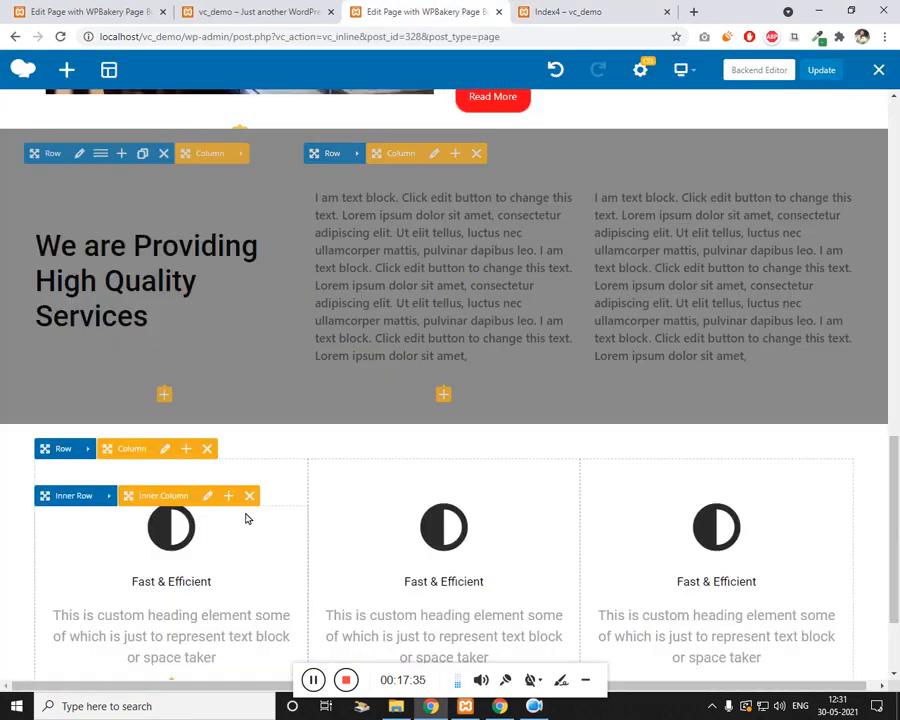
Step: Give the Fast & Efficient card row a 30px columns gap and save it
mouse_move(90, 456)
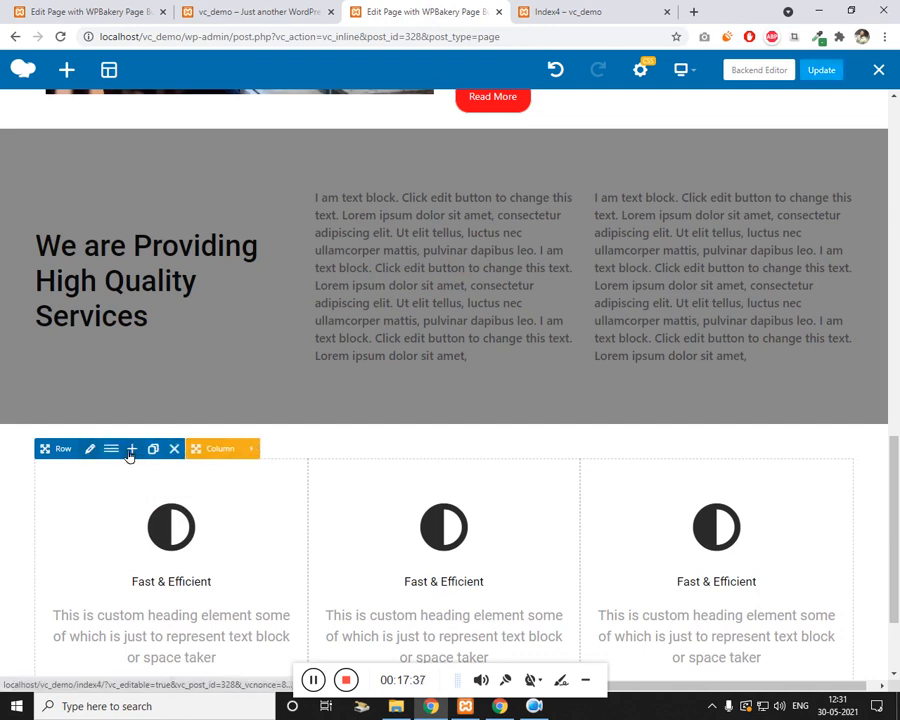
left_click(90, 449)
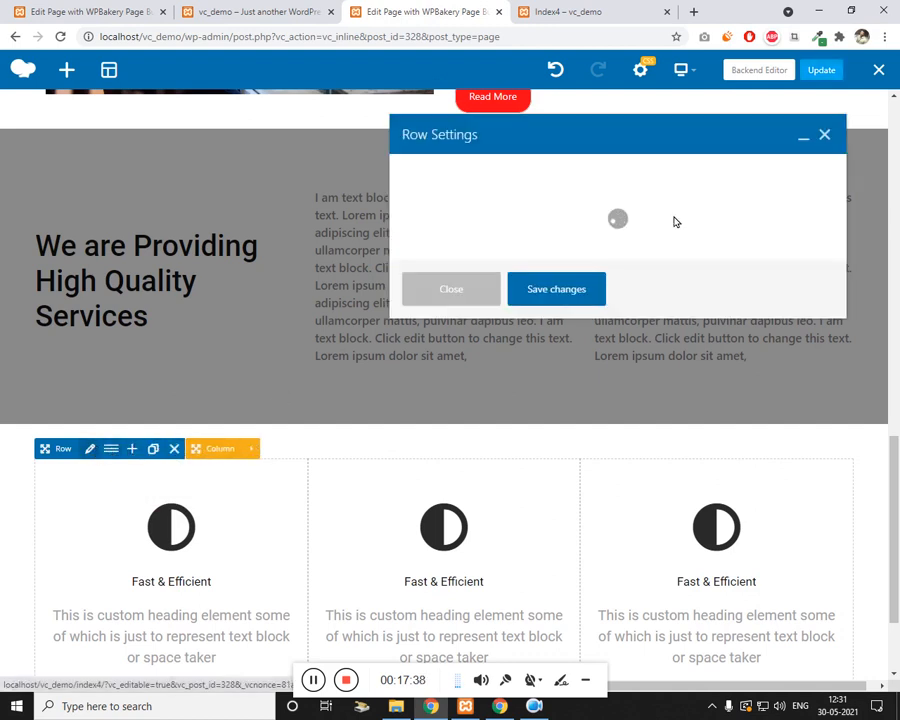
scroll(560, 311, "down", 5)
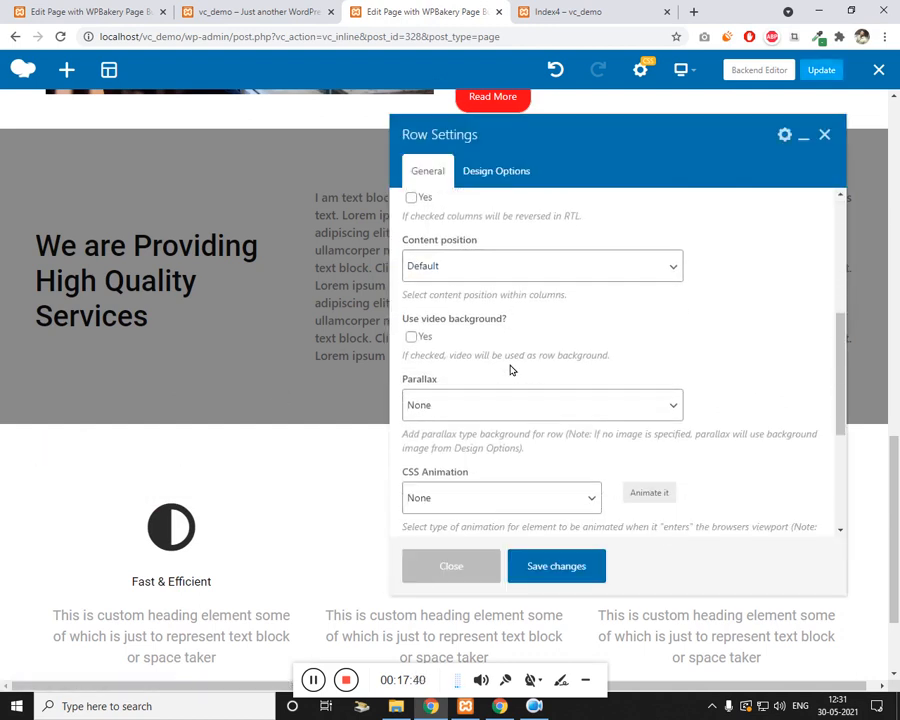
scroll(488, 370, "down", 2)
scroll(503, 362, "up", 4)
scroll(500, 392, "up", 4)
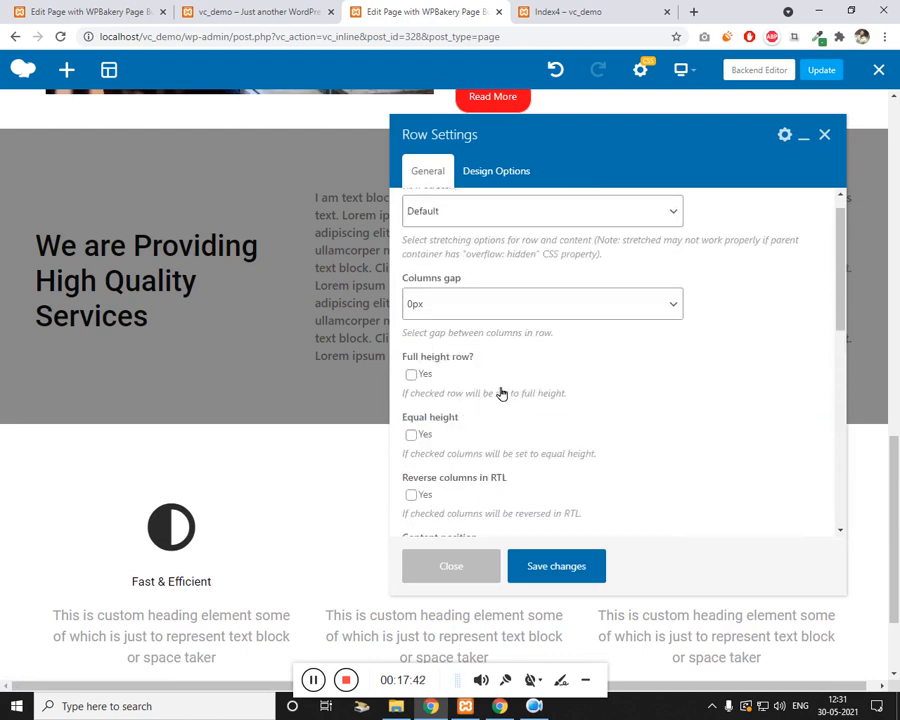
left_click(516, 324)
left_click(463, 493)
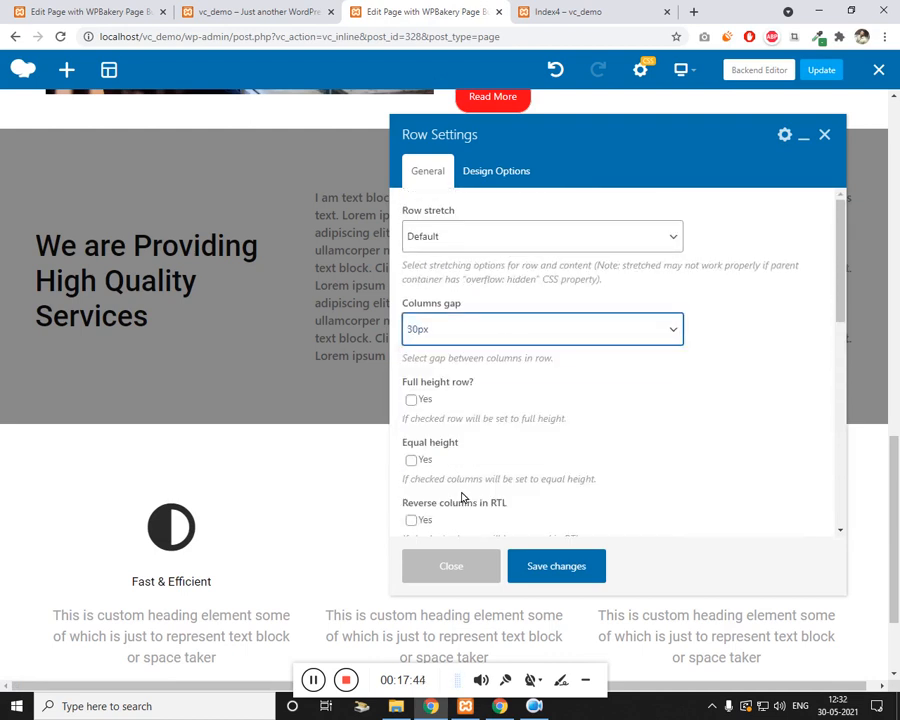
left_click(588, 568)
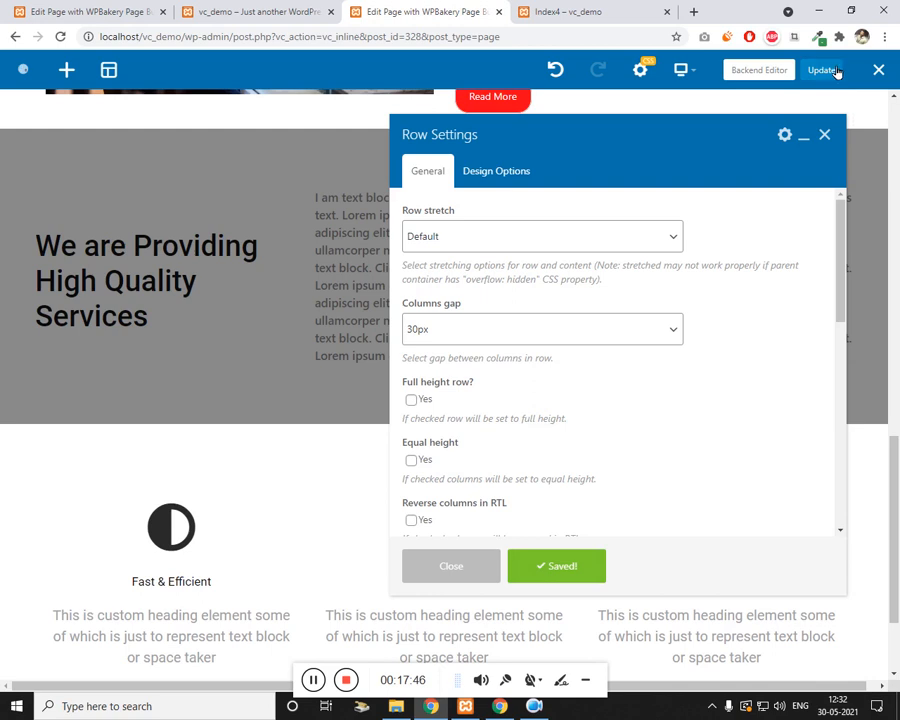
left_click(228, 8)
Step: Return to the page builder editor and close the card row's settings dialog
scroll(242, 304, "down", 5)
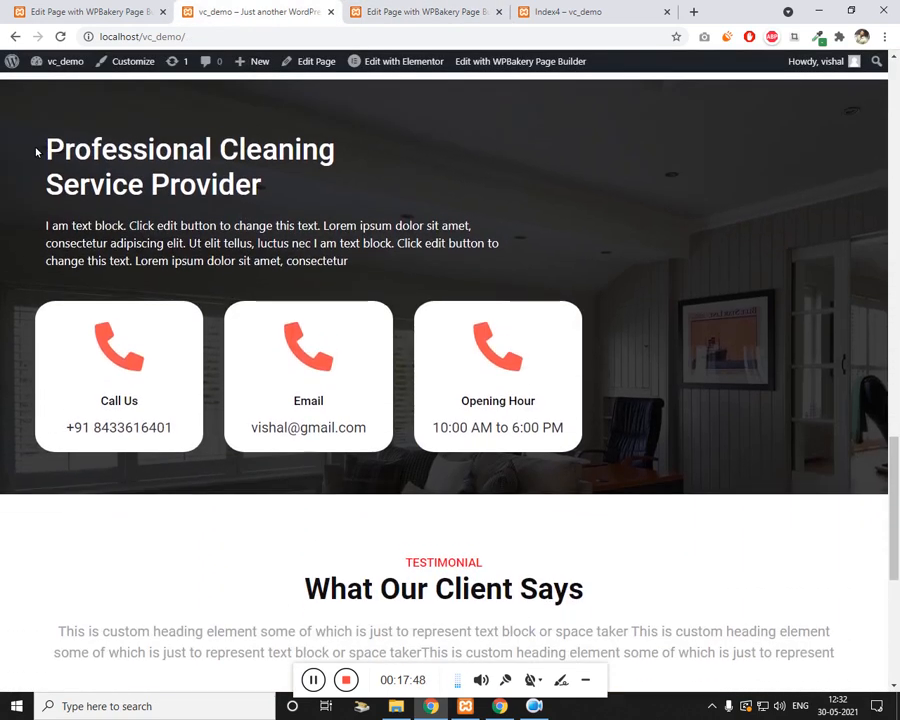
scroll(307, 418, "up", 1)
left_click(425, 11)
scroll(333, 549, "down", 2)
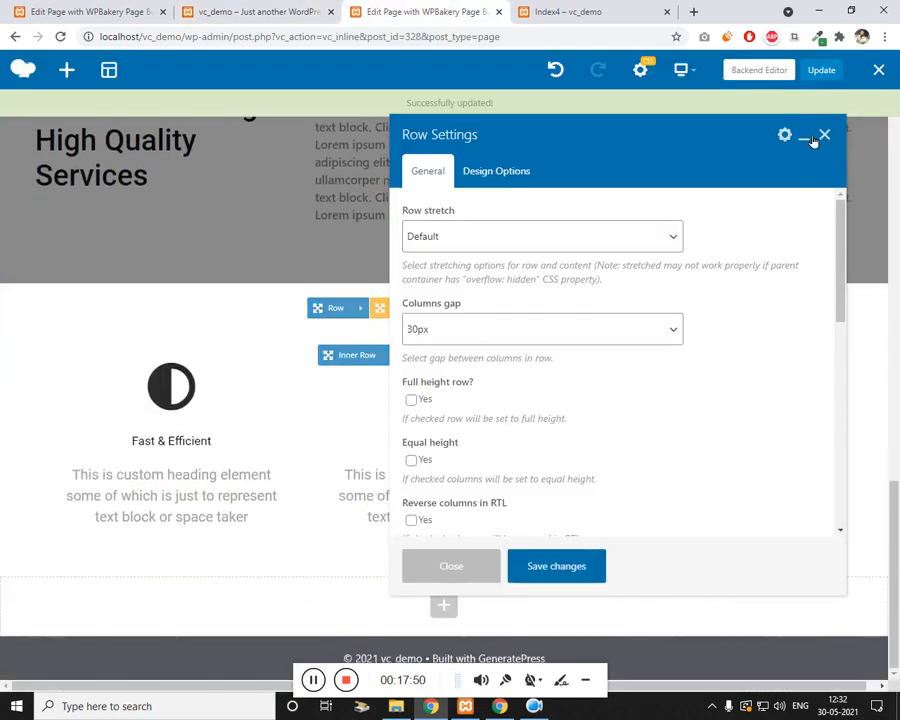
left_click(824, 135)
Step: Add a new empty row at the bottom of the page, below the feature cards
left_click(446, 607)
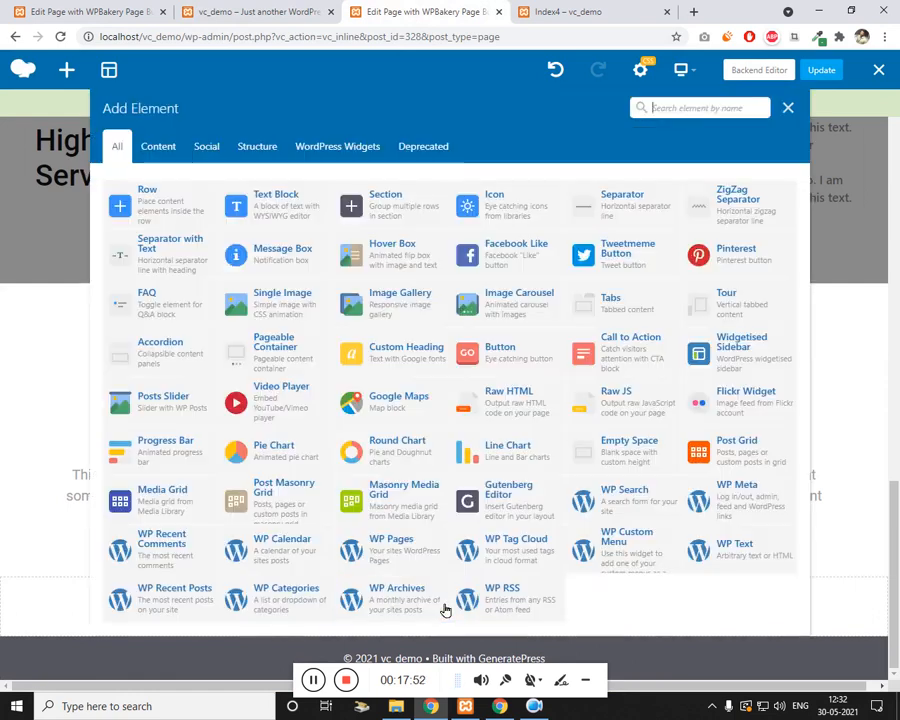
left_click(168, 192)
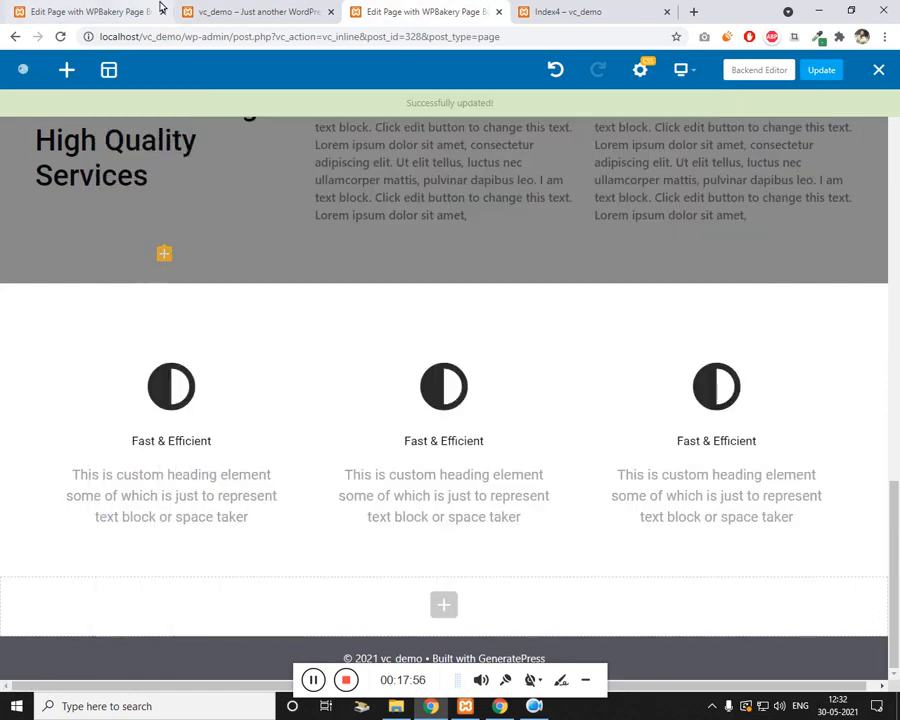
left_click(195, 11)
left_click(397, 9)
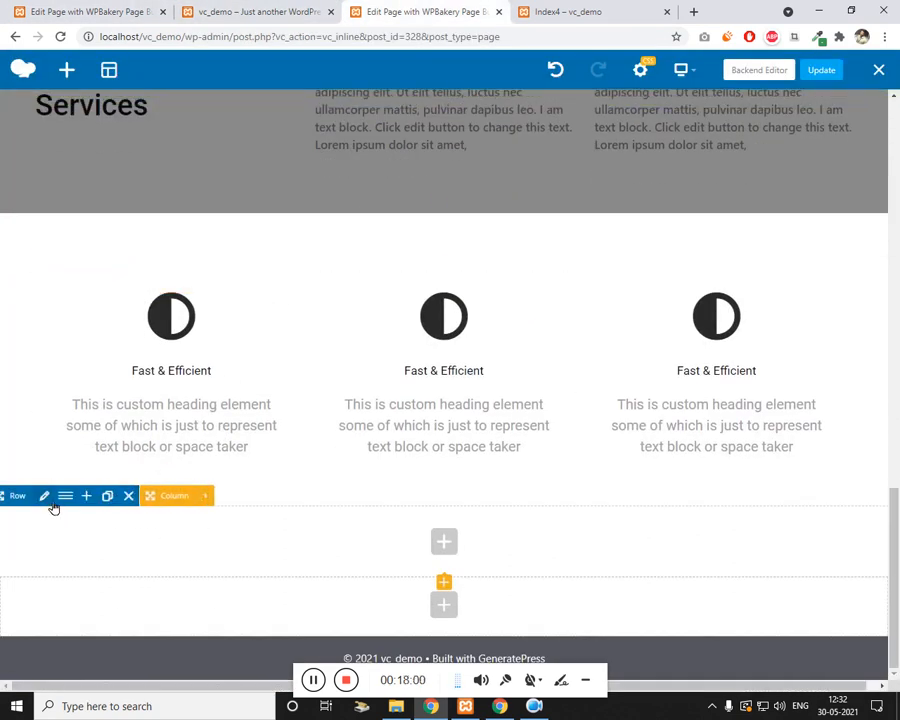
left_click(46, 497)
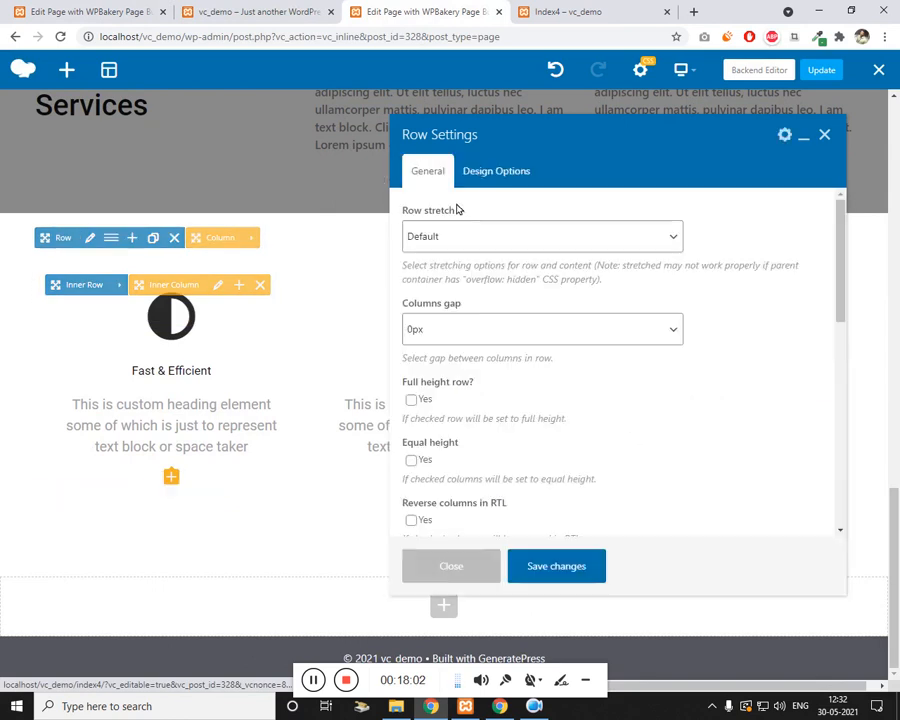
Step: Give the new row 50 padding on the top, left, right and bottom
left_click(519, 171)
left_click(514, 303)
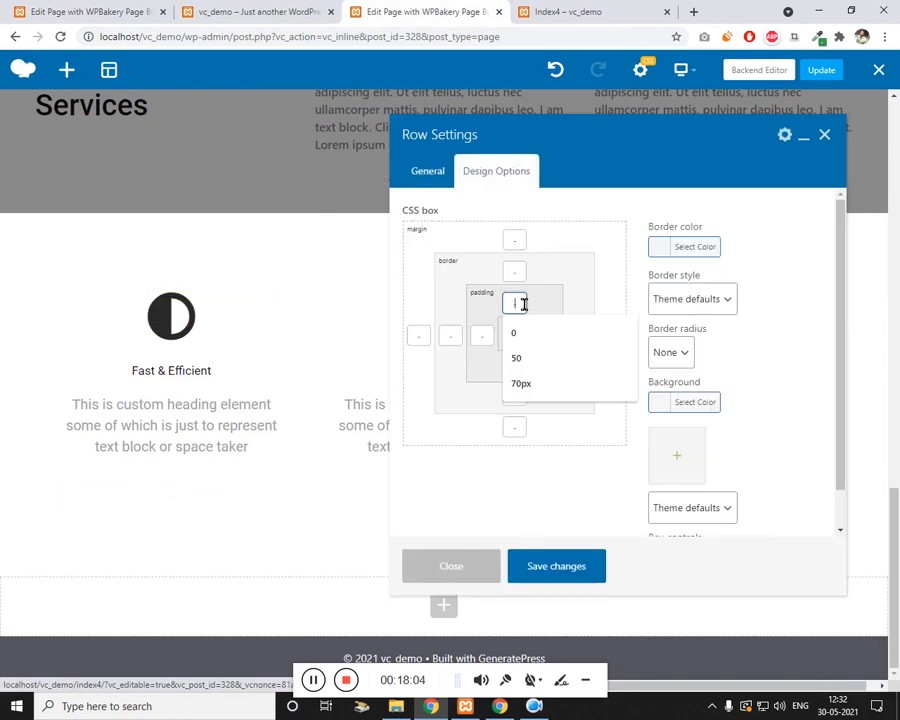
type("50")
key("Tab")
type("50")
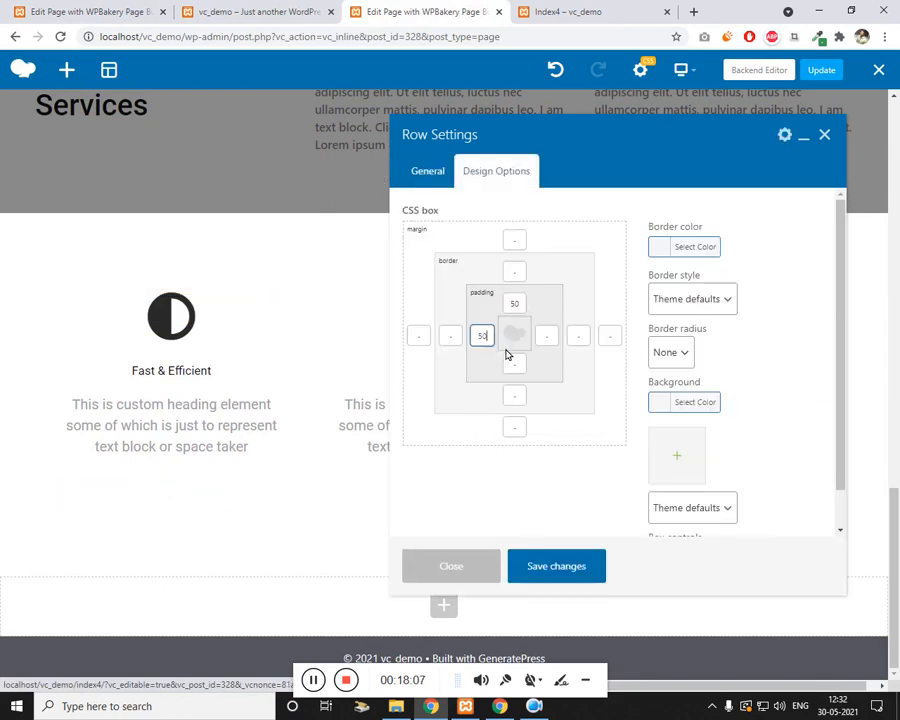
left_click(547, 336)
type("50")
left_click(522, 368)
type("50")
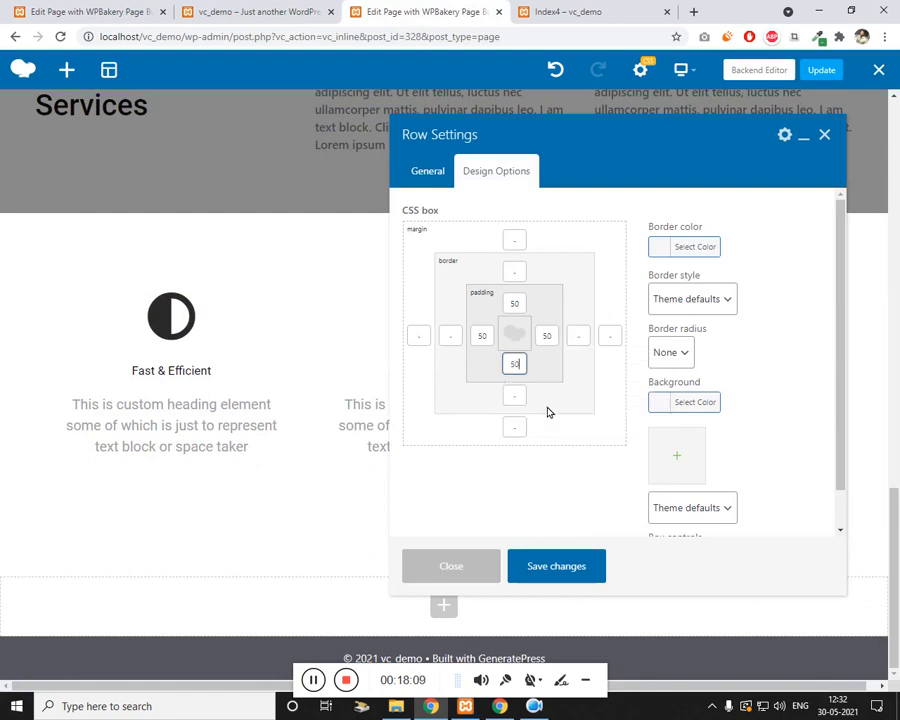
Step: Set the dark room photo z31111-1.jpg as the row's background image
left_click(674, 454)
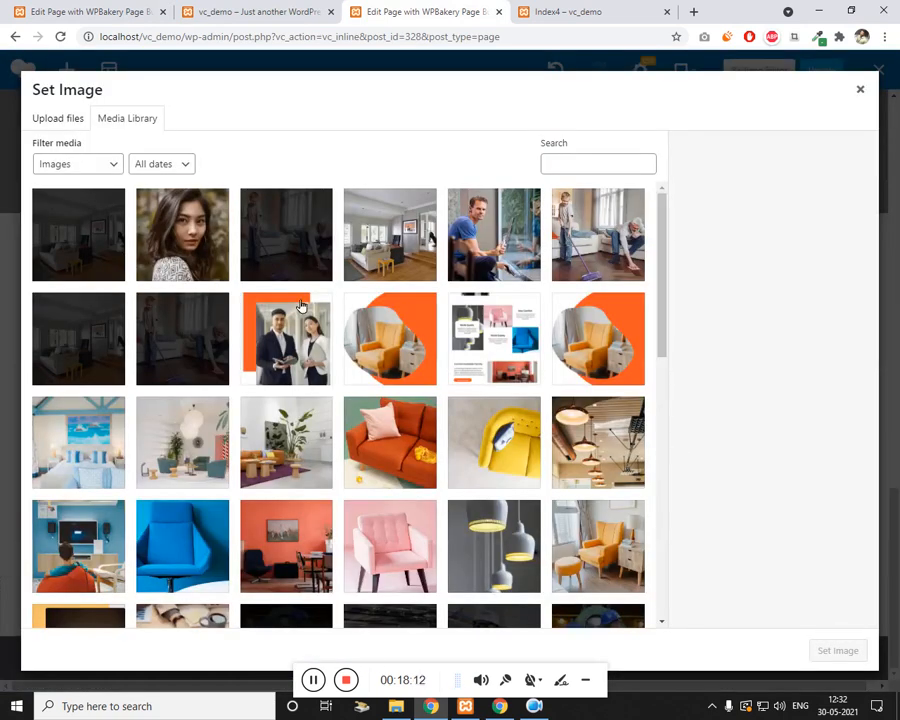
left_click(290, 250)
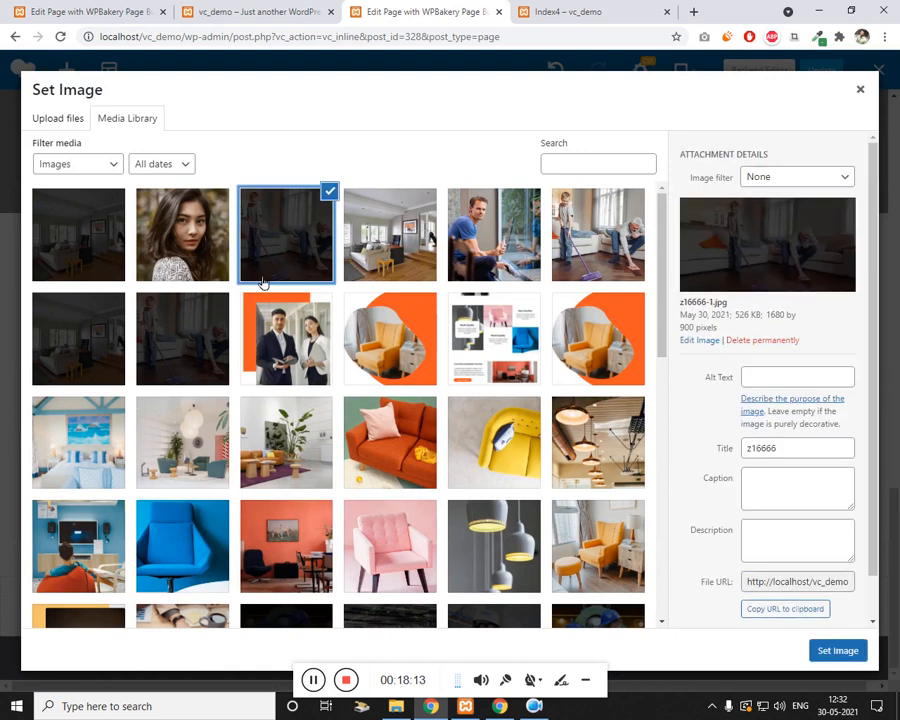
left_click(99, 280)
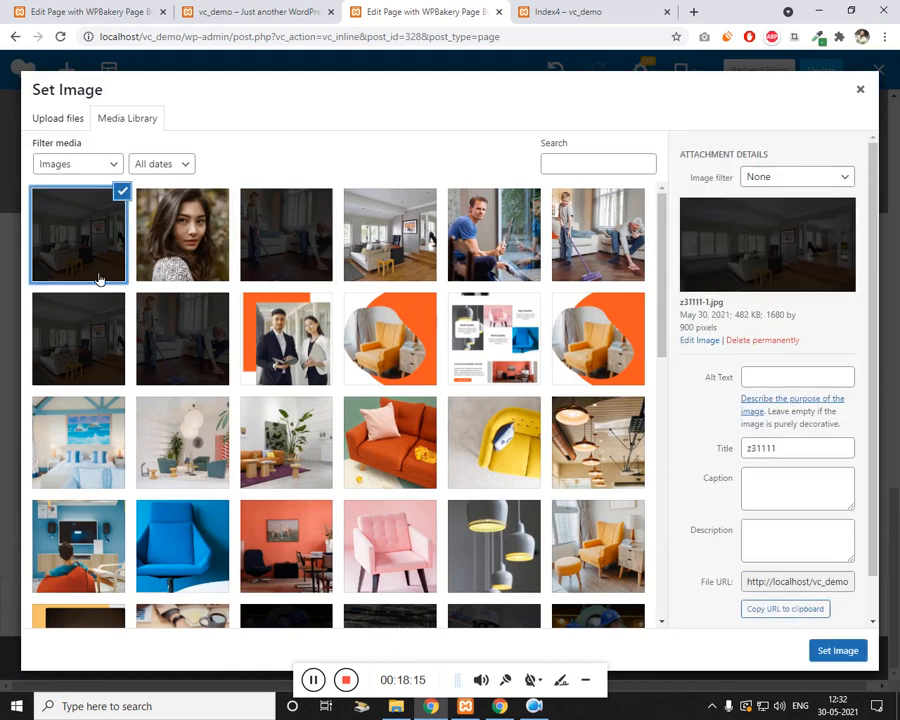
left_click(838, 650)
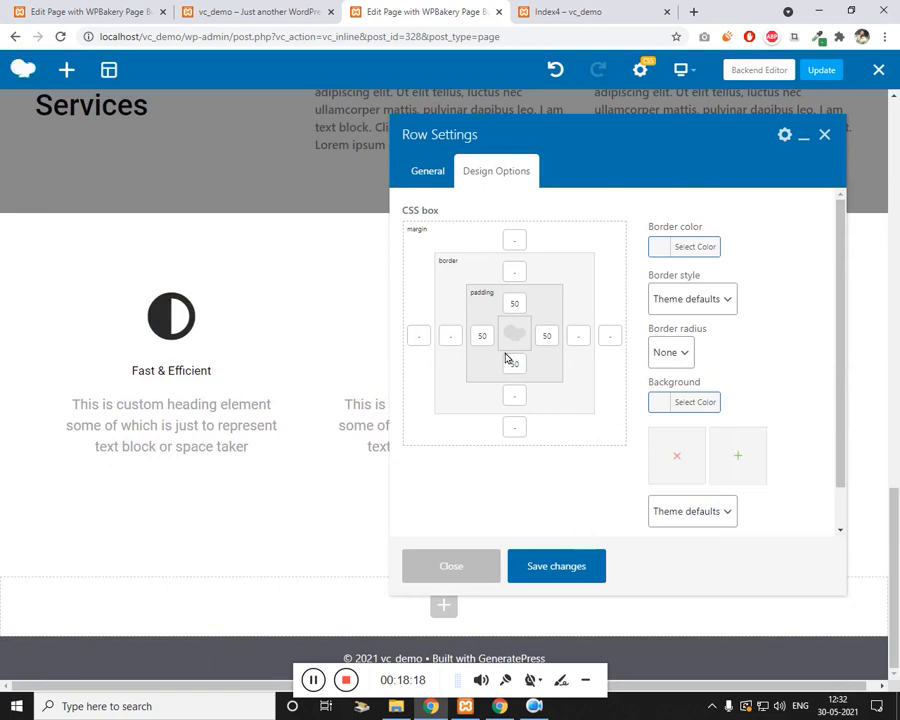
Step: Make the row stretched with a 5px columns gap and Middle content position, then save
left_click(425, 173)
left_click(516, 240)
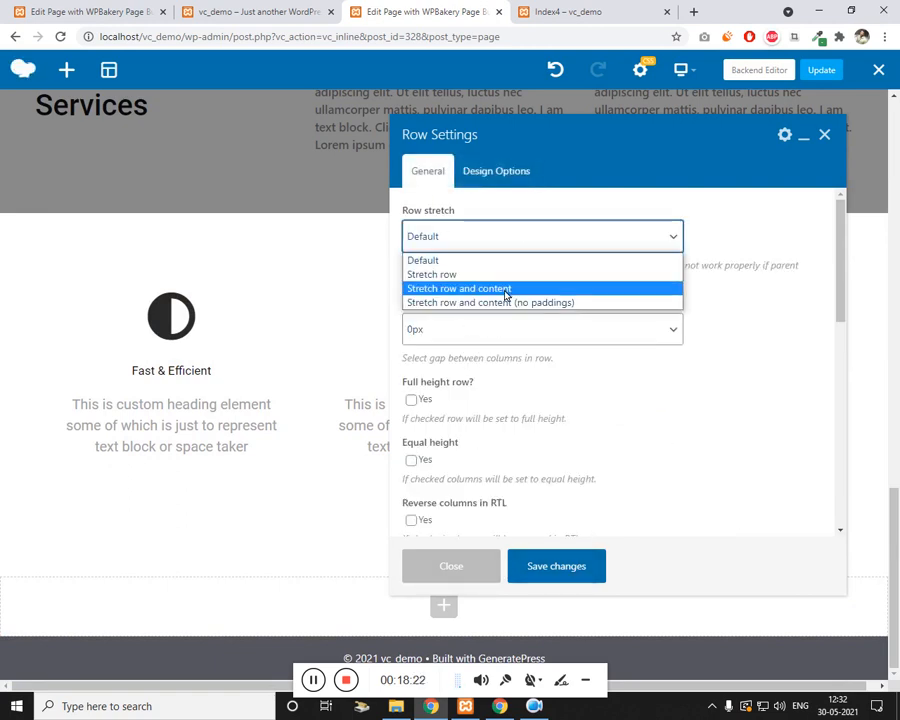
left_click(508, 276)
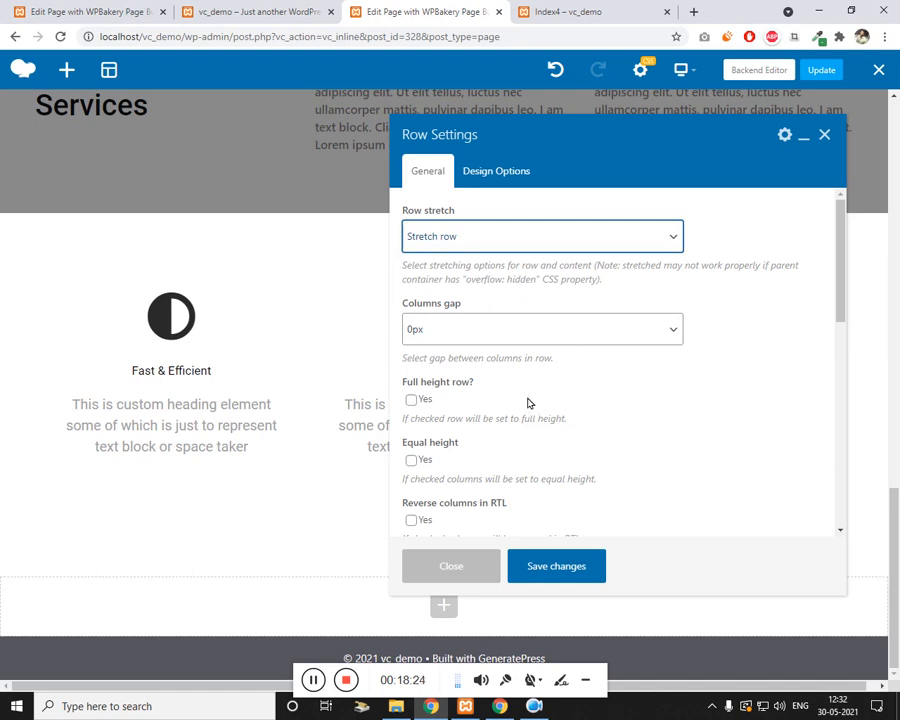
left_click(479, 335)
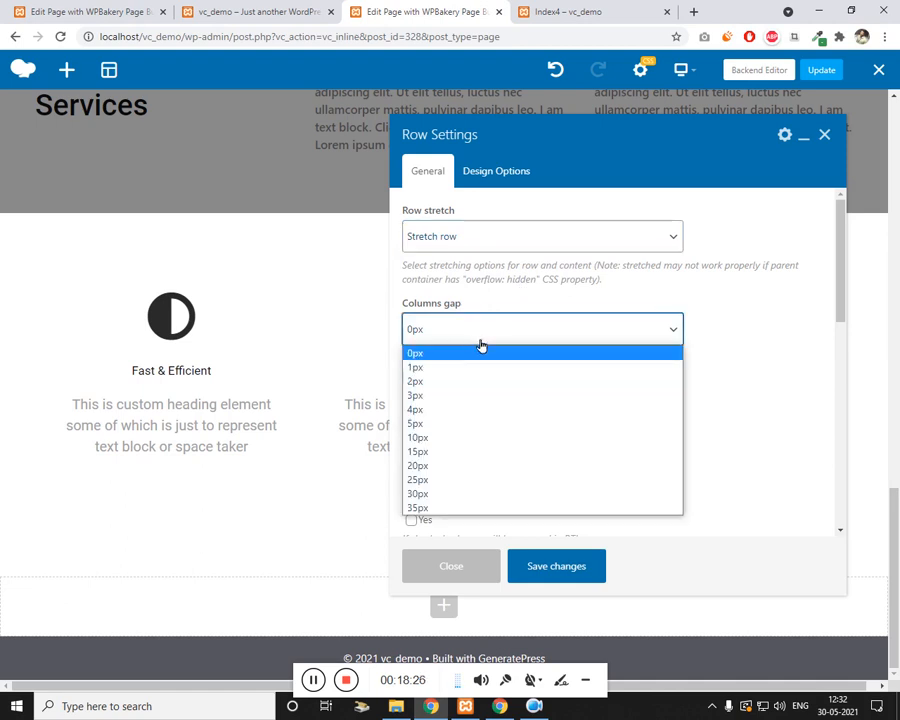
left_click(415, 423)
scroll(646, 420, "down", 4)
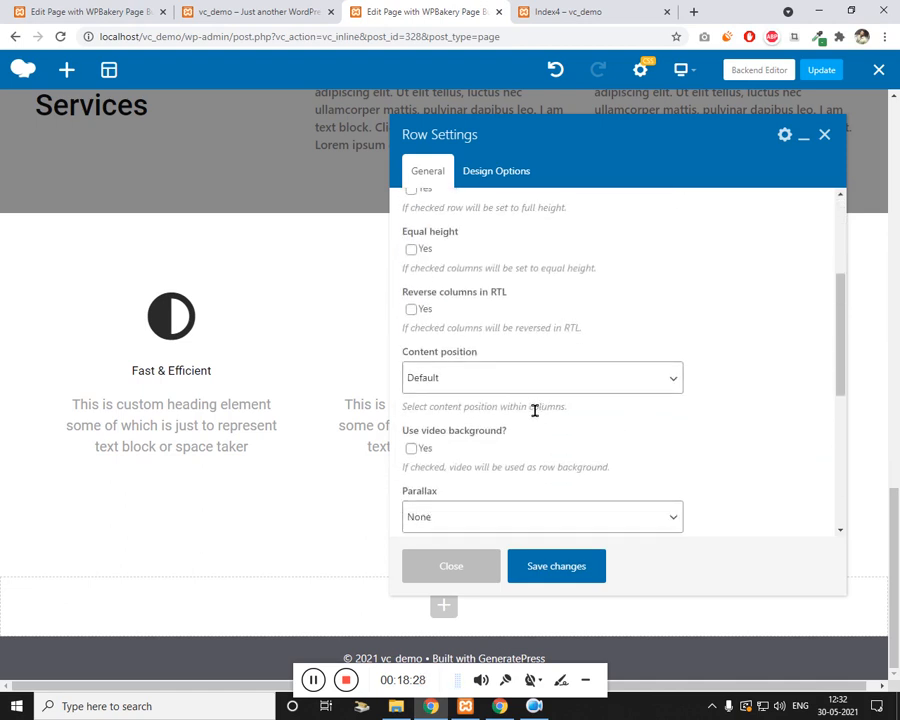
left_click(520, 378)
left_click(502, 428)
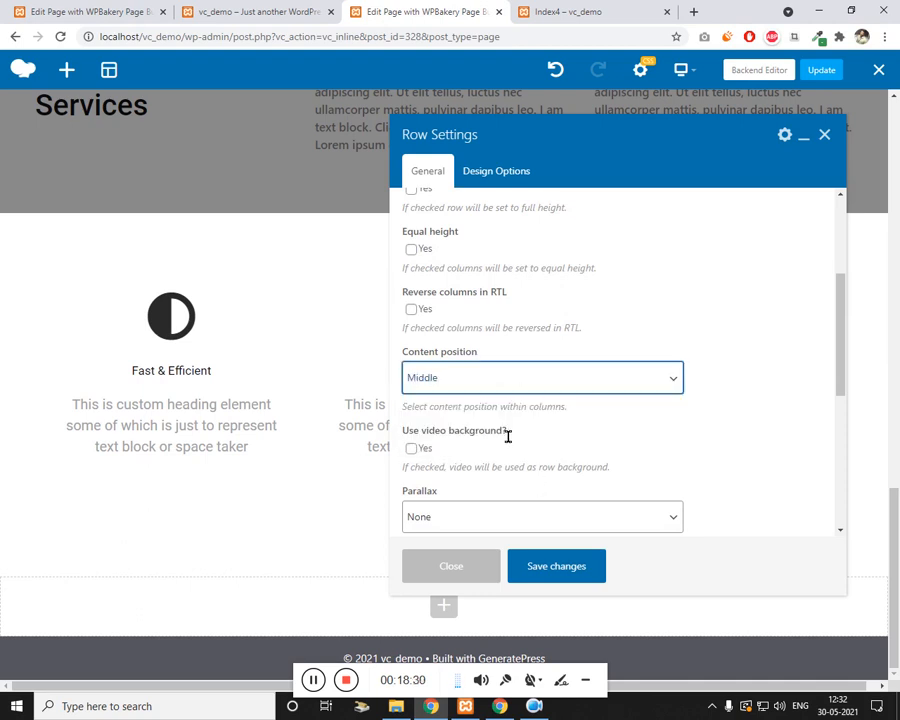
left_click(540, 568)
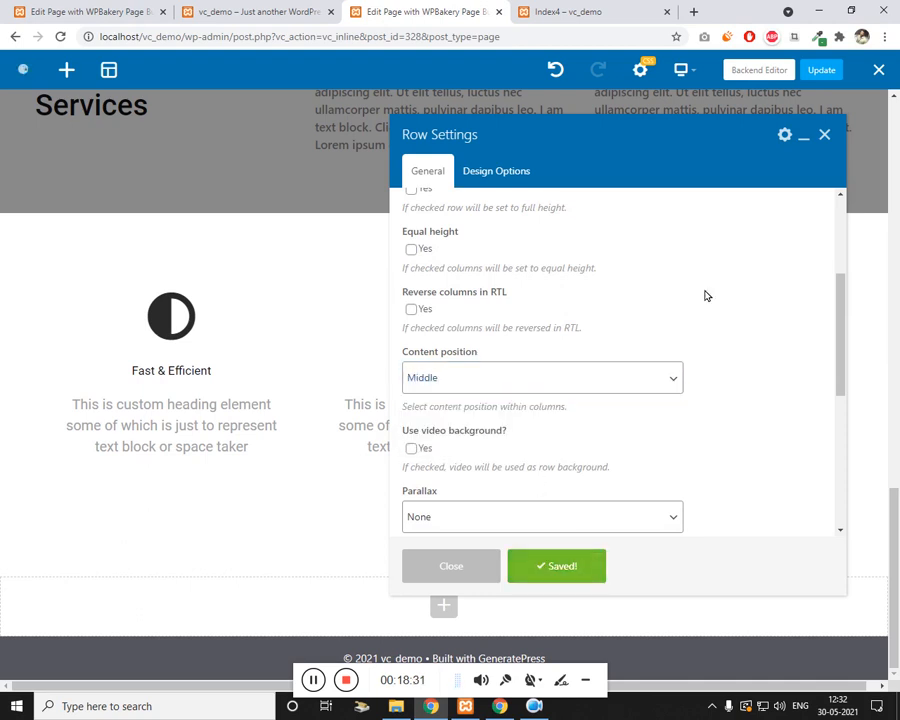
left_click(825, 136)
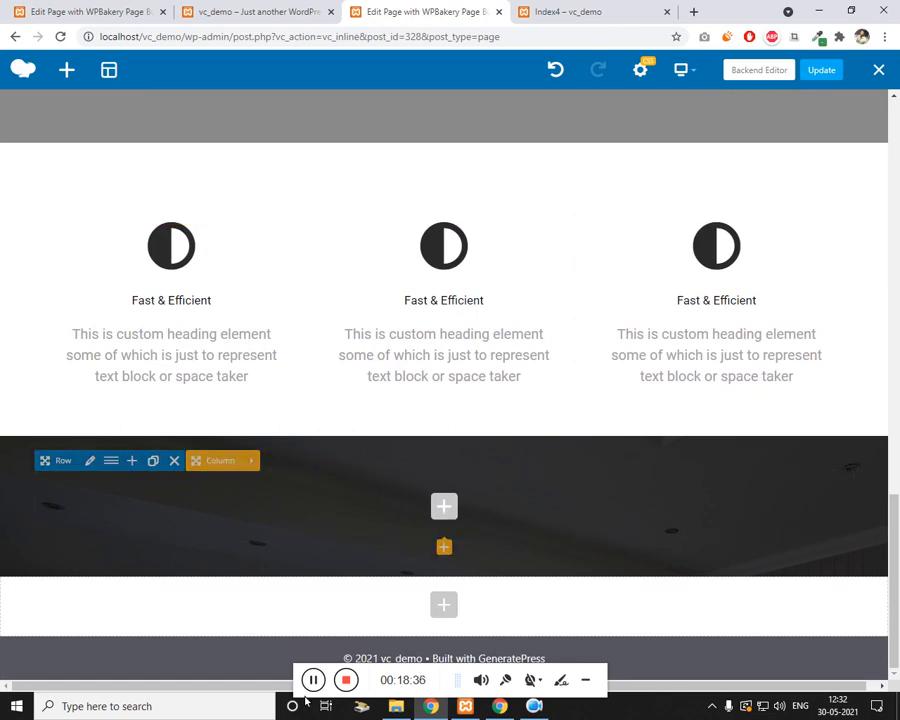
left_click(188, 11)
scroll(127, 401, "up", 1)
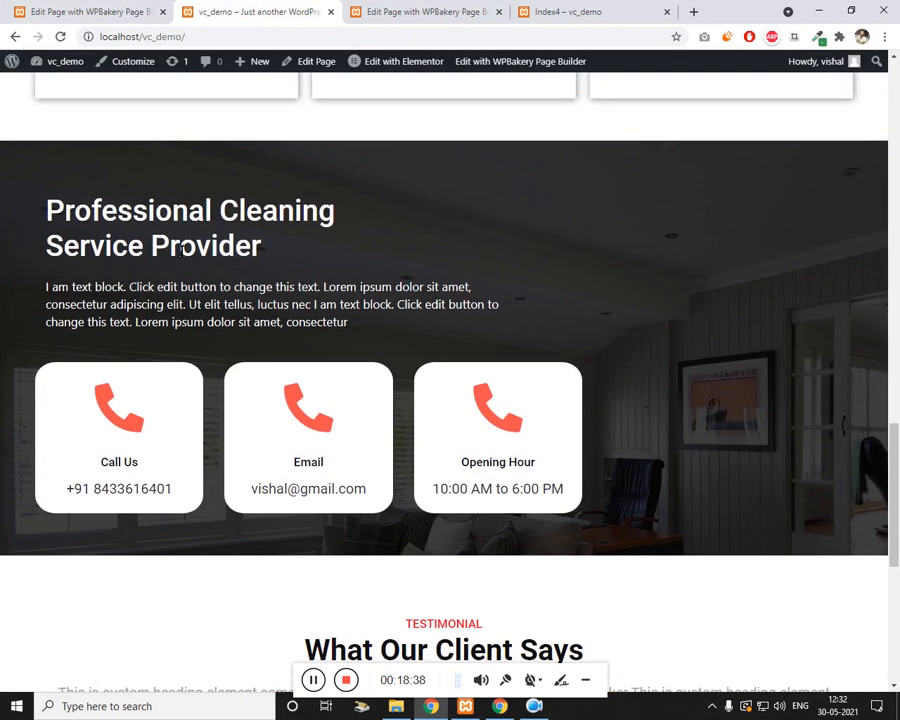
left_click(395, 11)
scroll(378, 430, "up", 3)
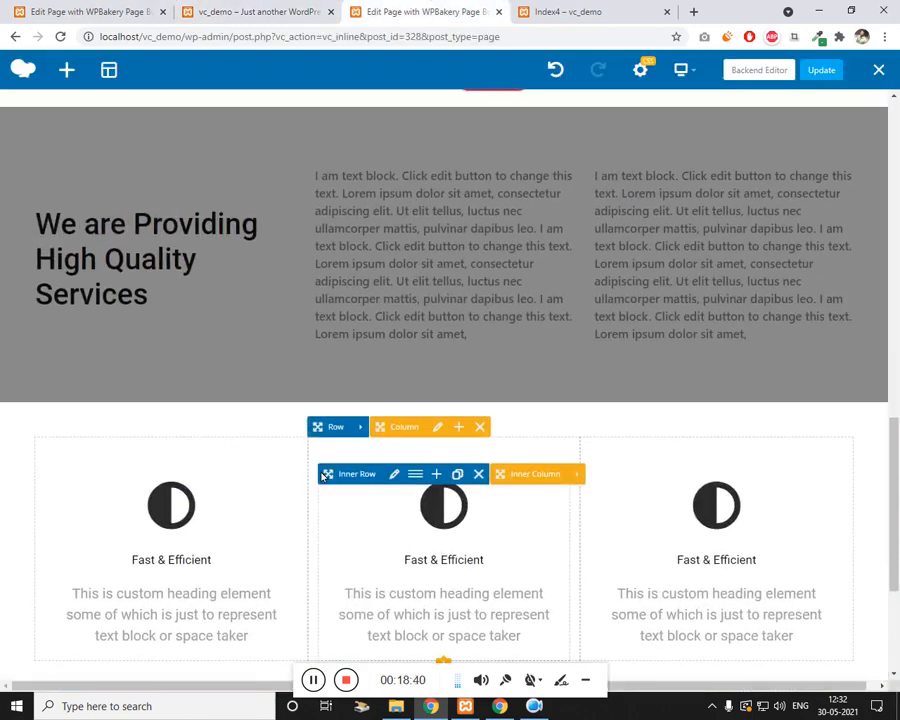
scroll(291, 400, "down", 3)
scroll(291, 400, "up", 4)
left_click(275, 8)
scroll(228, 238, "up", 2)
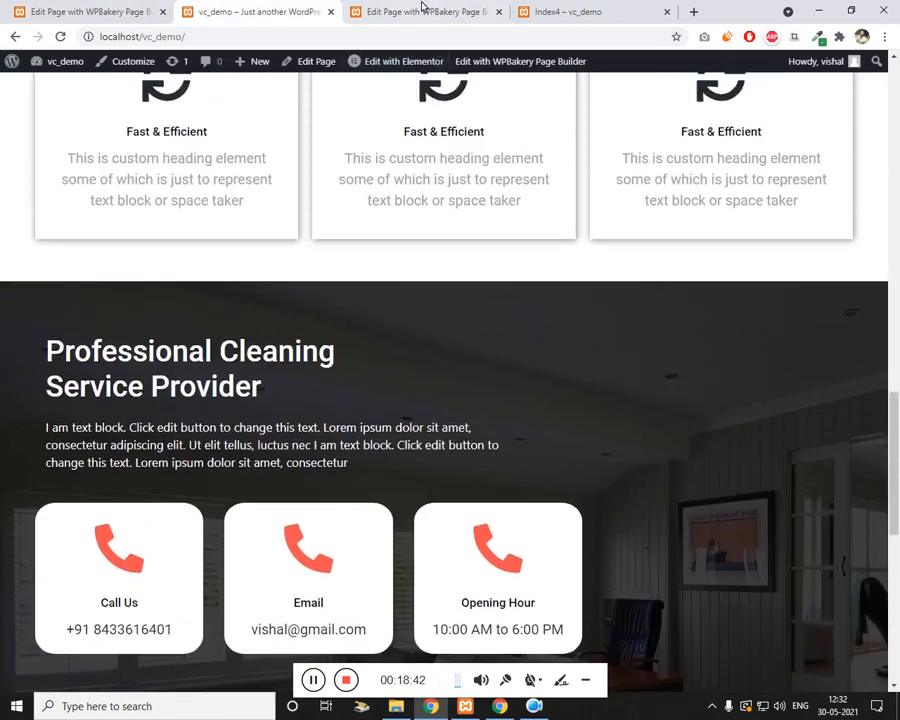
left_click(423, 8)
scroll(333, 280, "up", 5)
scroll(333, 280, "up", 5)
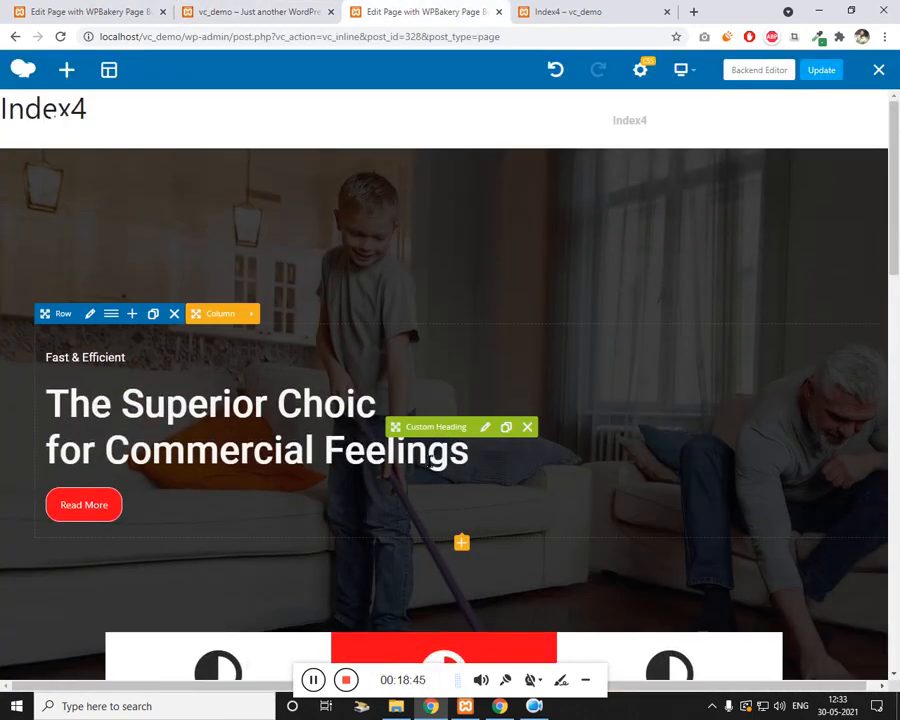
left_click(513, 428)
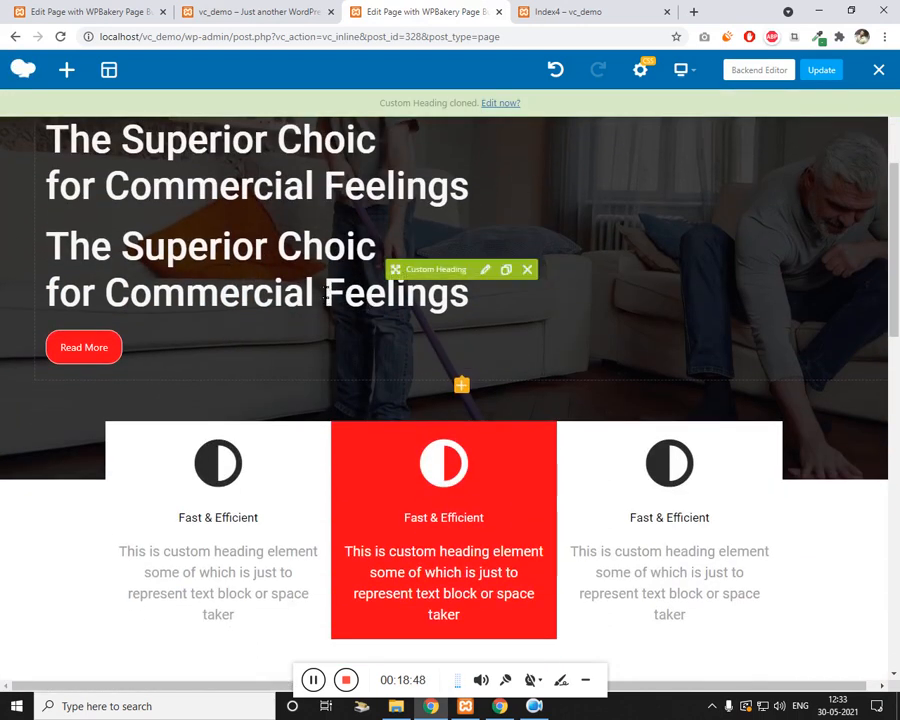
Step: Move the cloned hero heading into the dark image row
scroll(250, 354, "down", 14)
left_click_drag(248, 353, 406, 510)
scroll(300, 484, "down", 1)
Step: Remove the heading copy's 55 custom font size and save the change
left_click(470, 545)
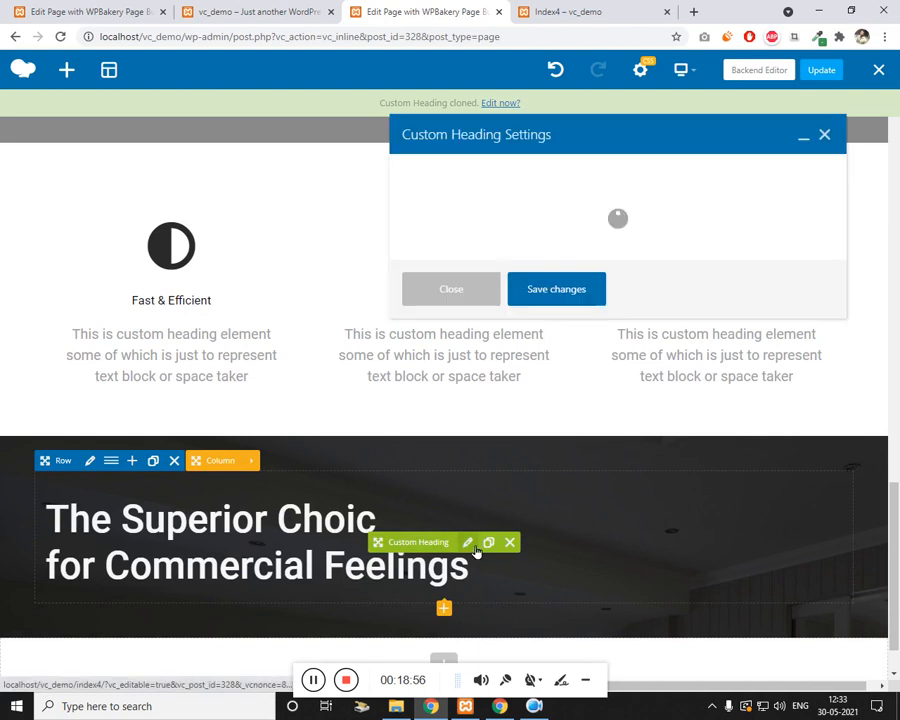
scroll(486, 476, "down", 3)
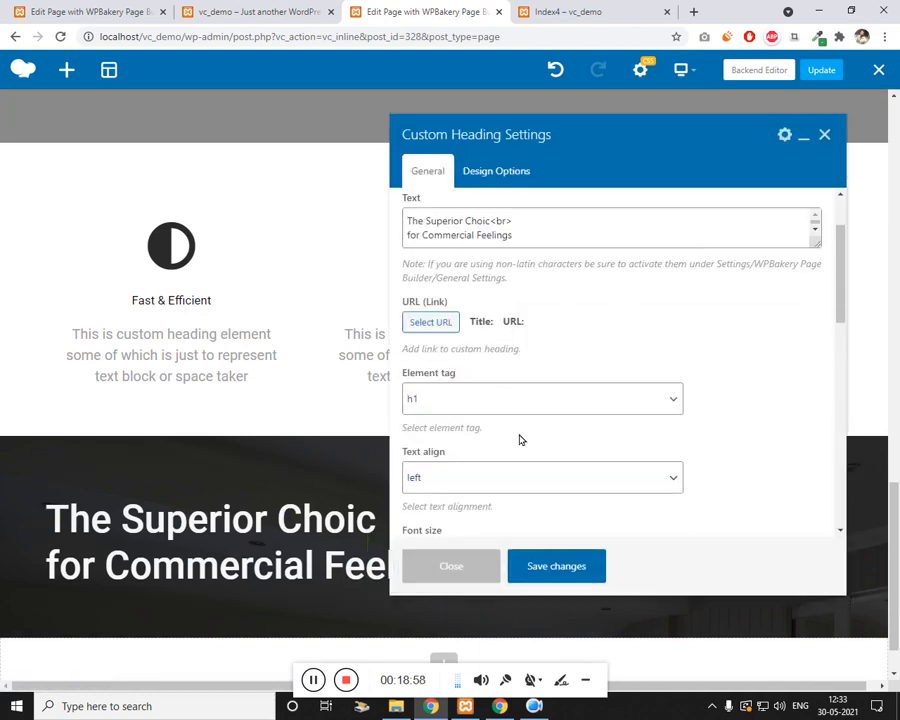
double_click(475, 370)
key("BackSpace")
left_click(566, 572)
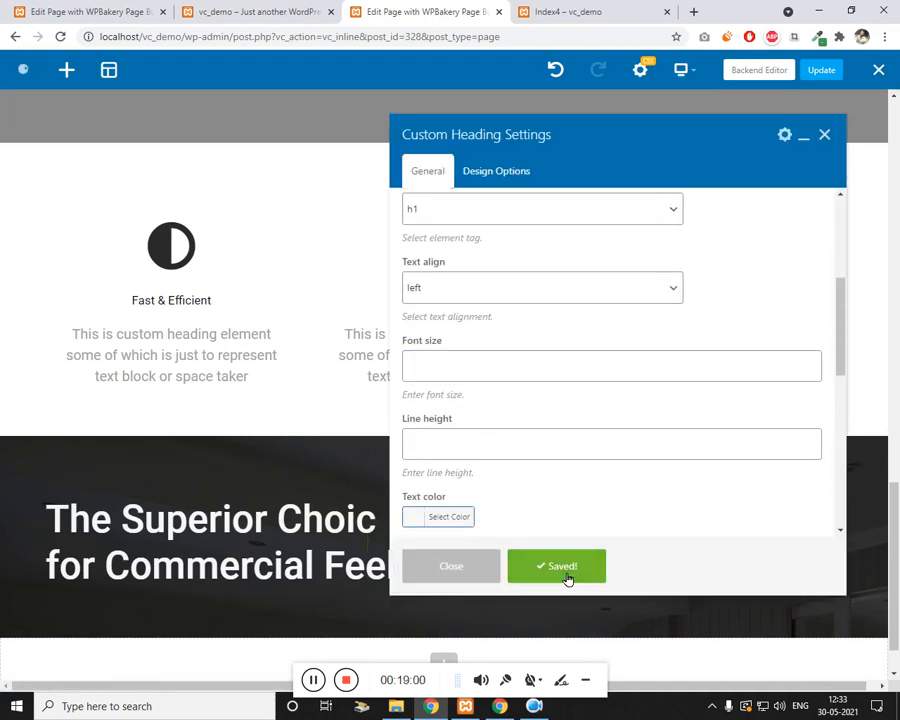
left_click(323, 10)
left_click(423, 8)
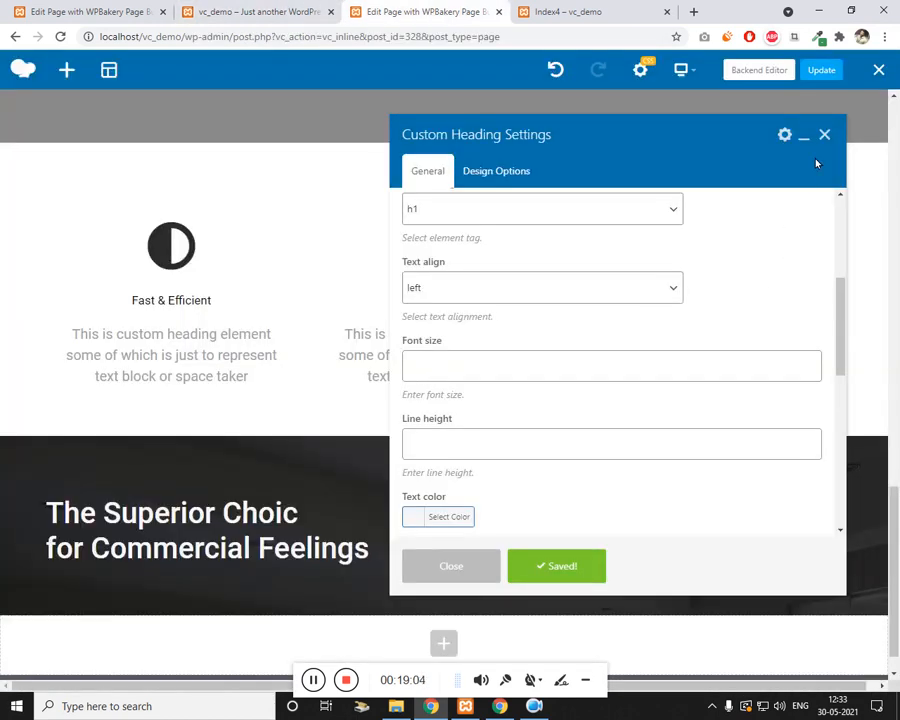
left_click(824, 134)
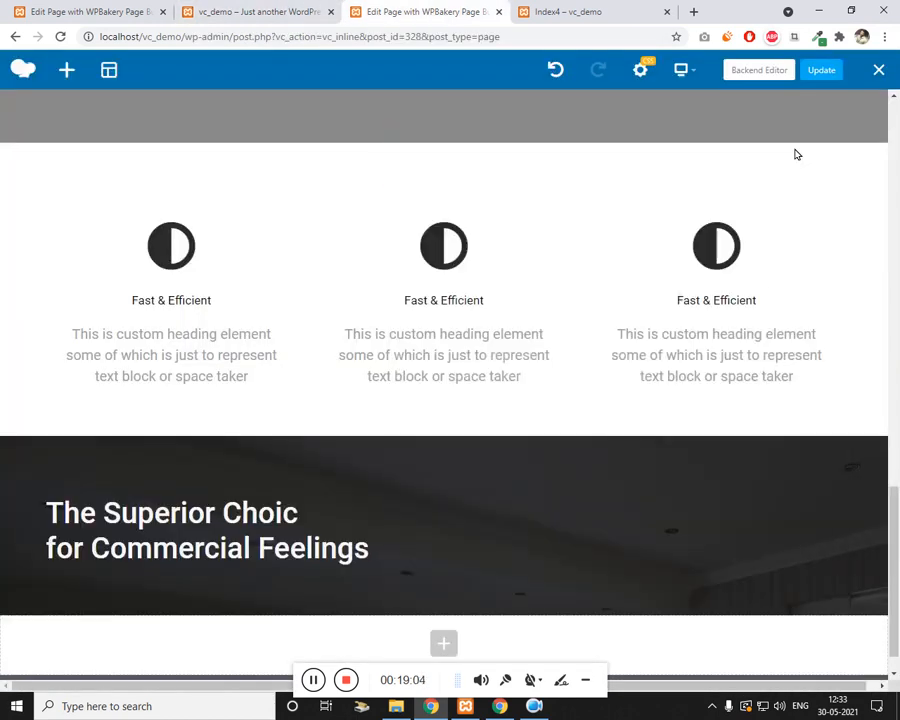
Step: Clone the About Our Company text block and drag the copy under the dark row's heading
scroll(367, 314, "up", 5)
scroll(331, 373, "up", 2)
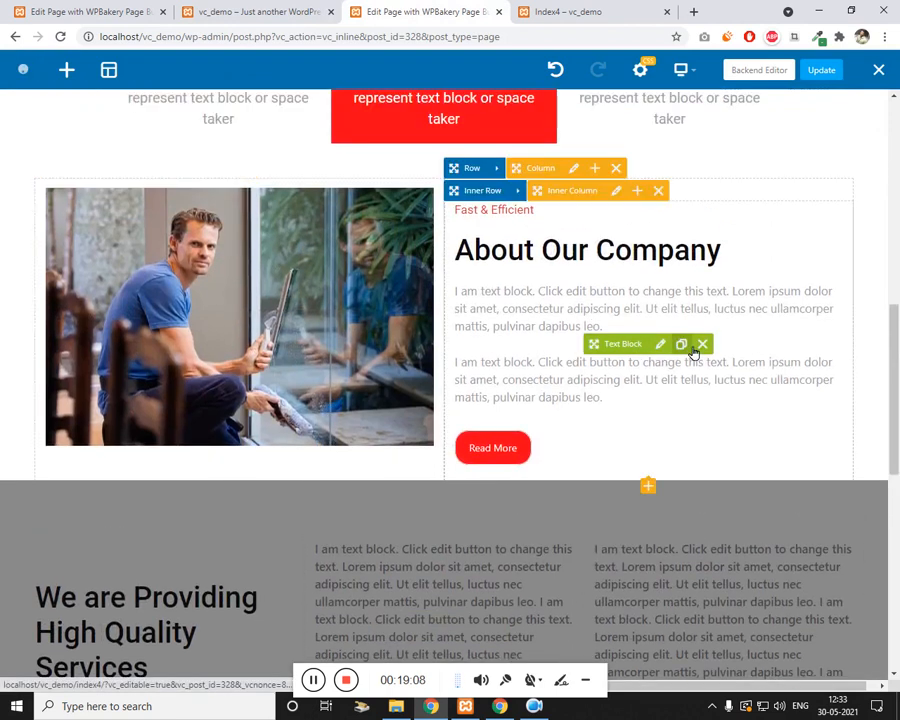
left_click(681, 344)
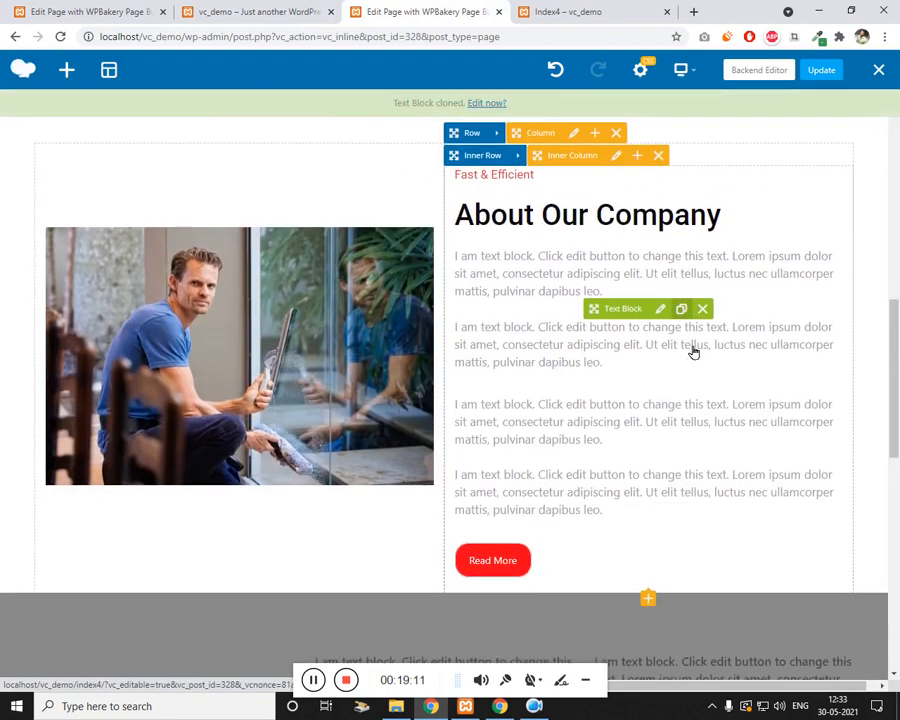
scroll(640, 390, "down", 1)
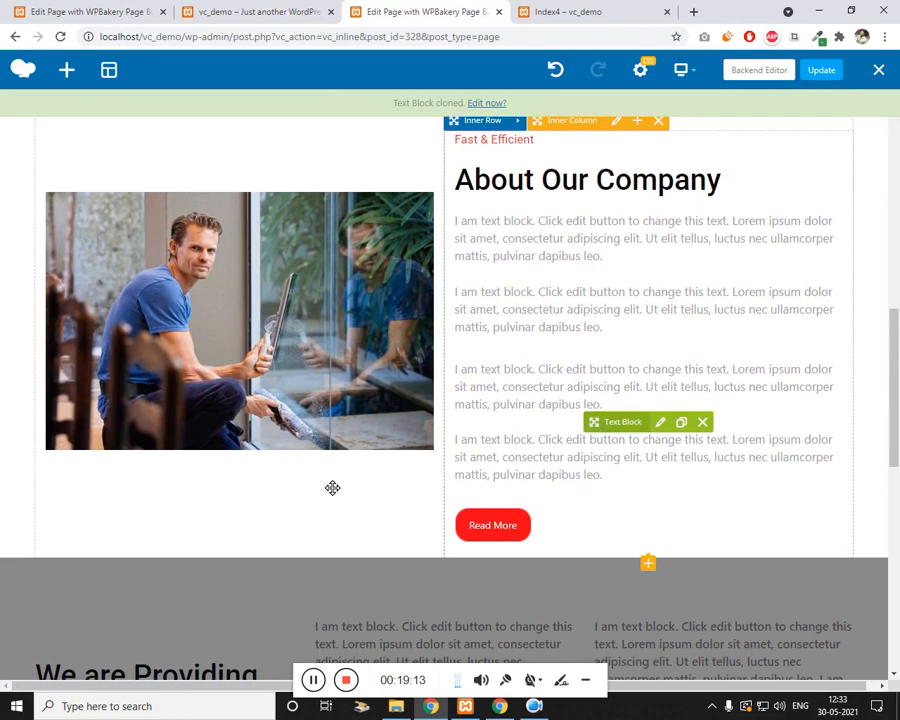
left_click_drag(332, 487, 312, 490)
scroll(420, 472, "down", 2)
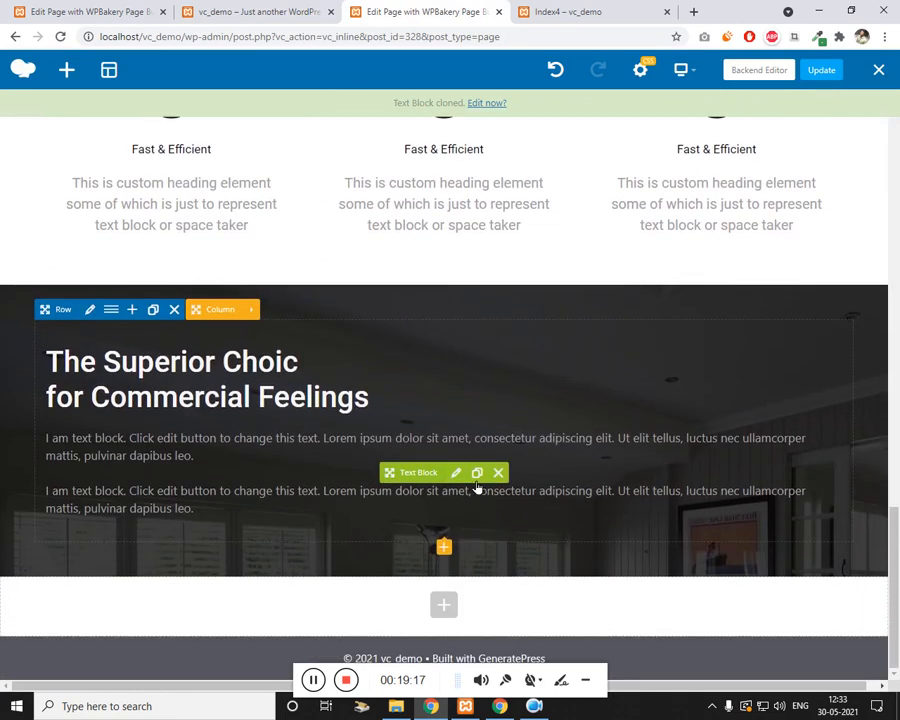
Step: Cut the text block down to one paragraph and give it the class text-white
left_click(462, 476)
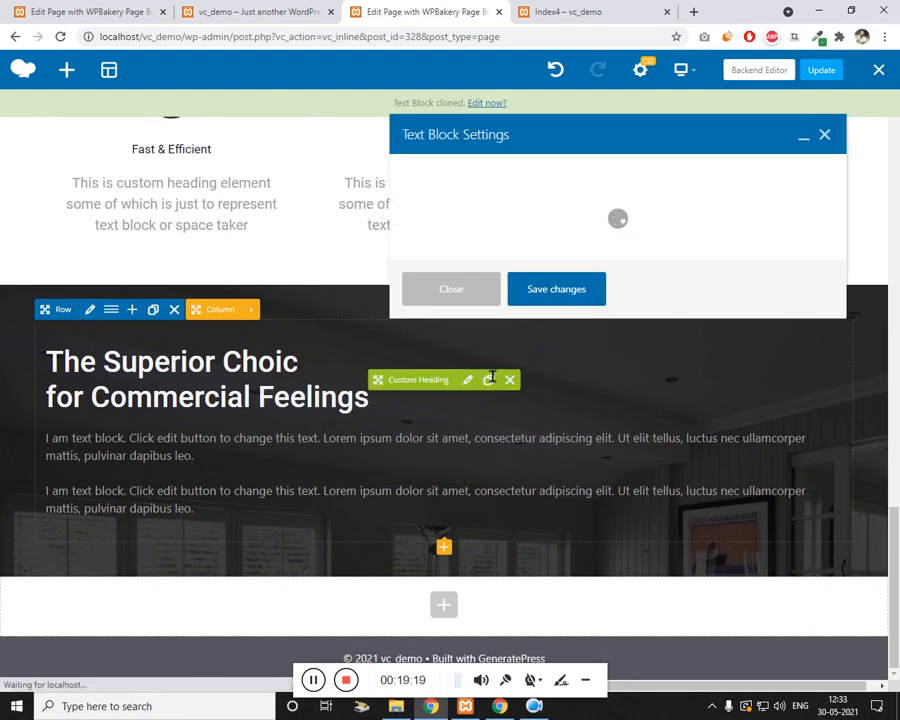
scroll(524, 339, "down", 1)
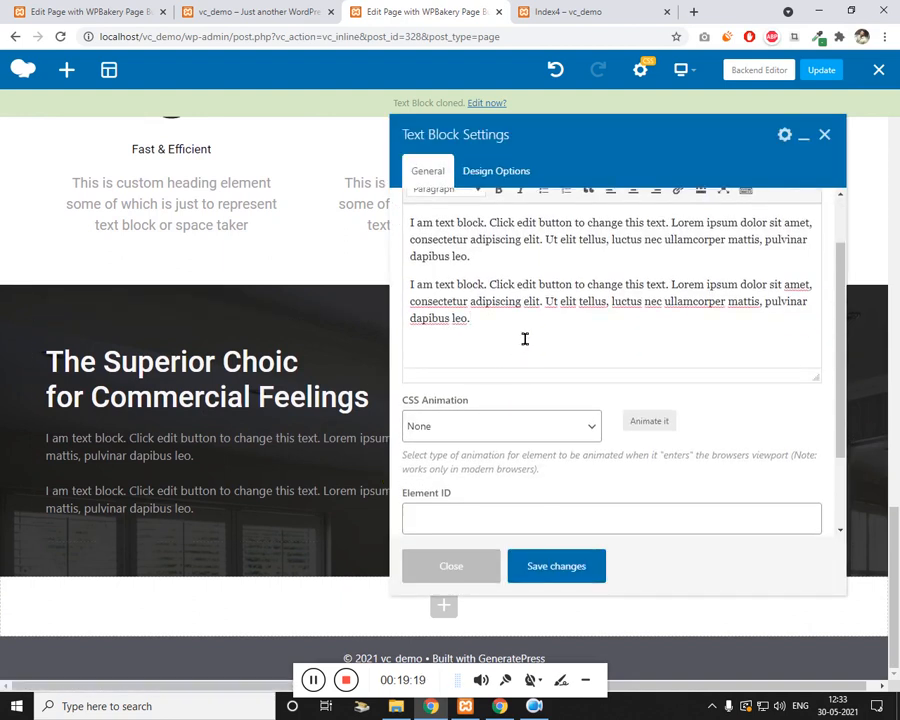
triple_click(444, 300)
key("BackSpace")
scroll(490, 420, "down", 2)
left_click(458, 490)
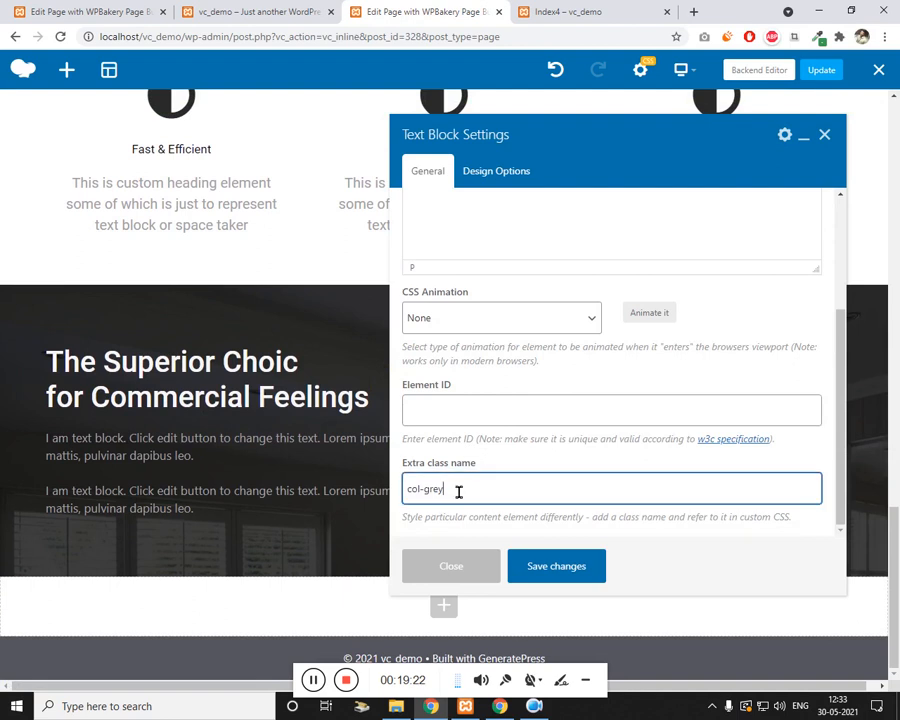
type("text-")
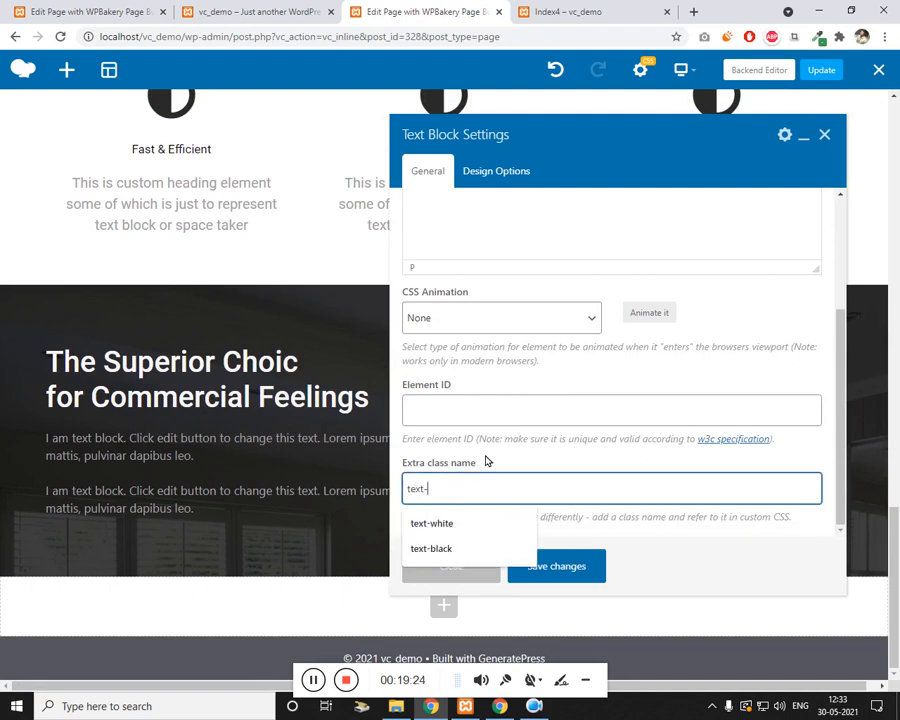
type("white")
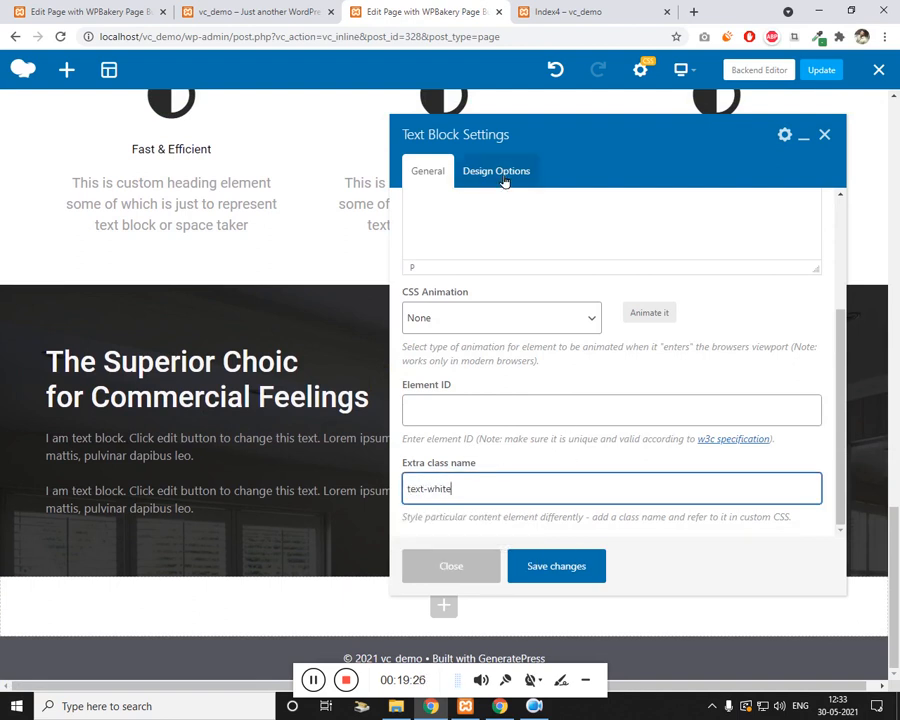
Step: Set the text block's right padding to 500px and save it
left_click(504, 178)
left_click(546, 335)
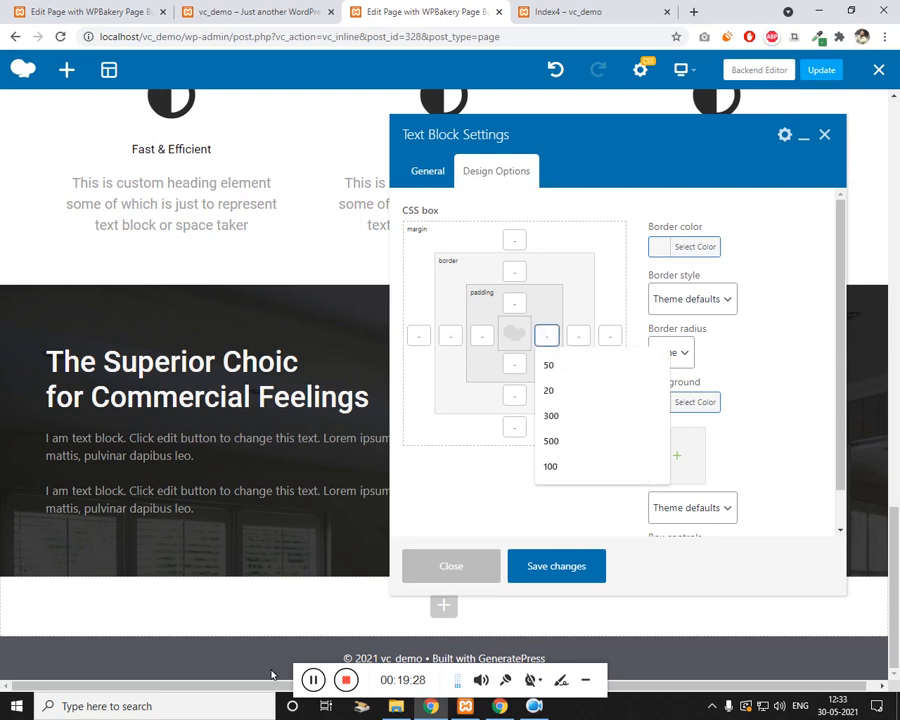
left_click(313, 681)
left_click(558, 344)
type("500")
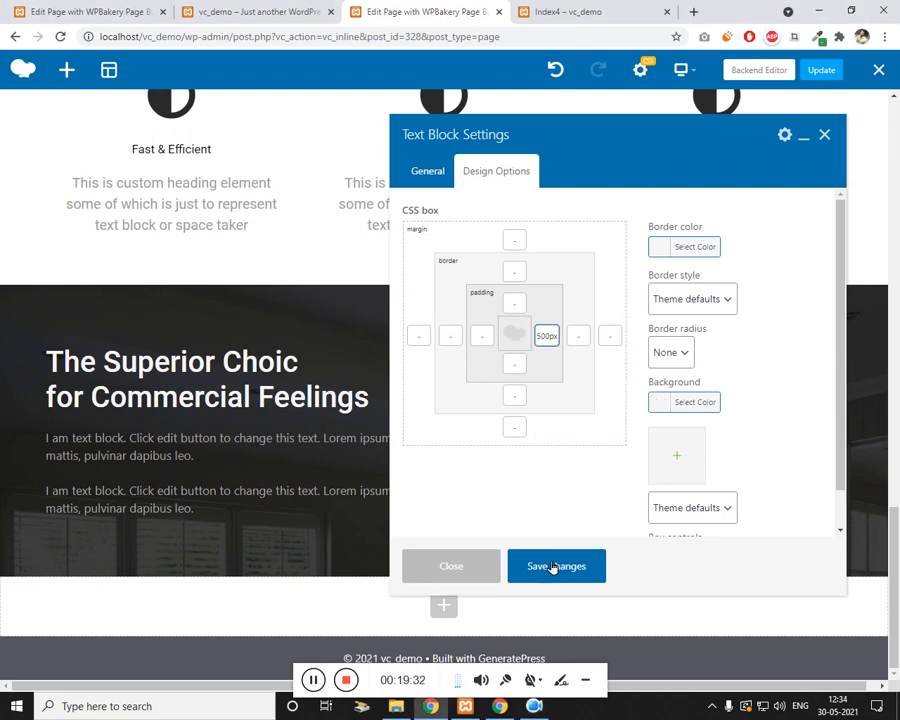
left_click(553, 567)
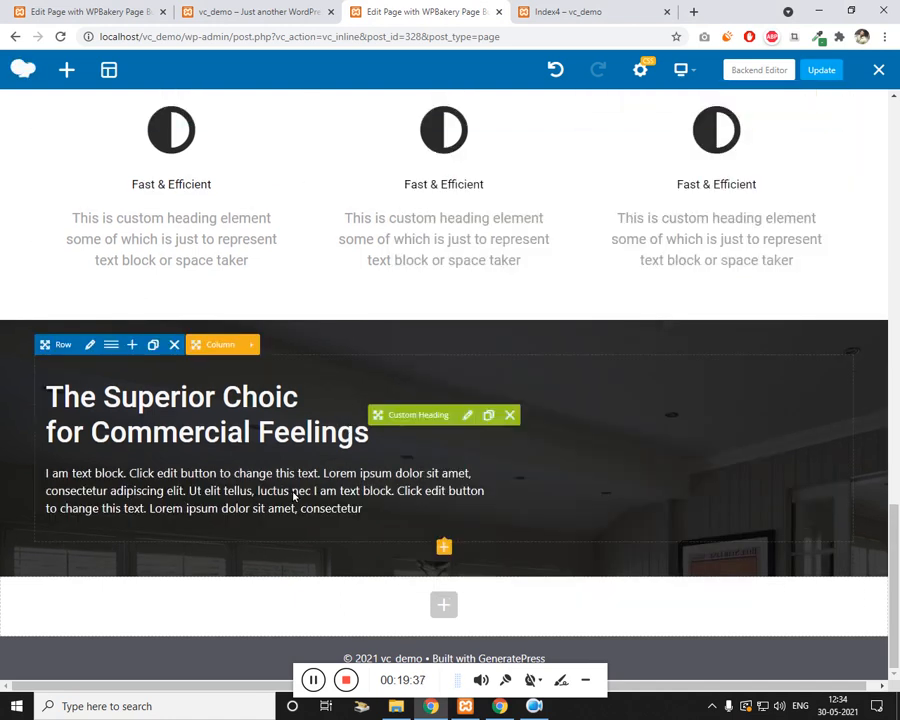
Step: Copy the heading text from the live page to reuse in the dark row
left_click(240, 13)
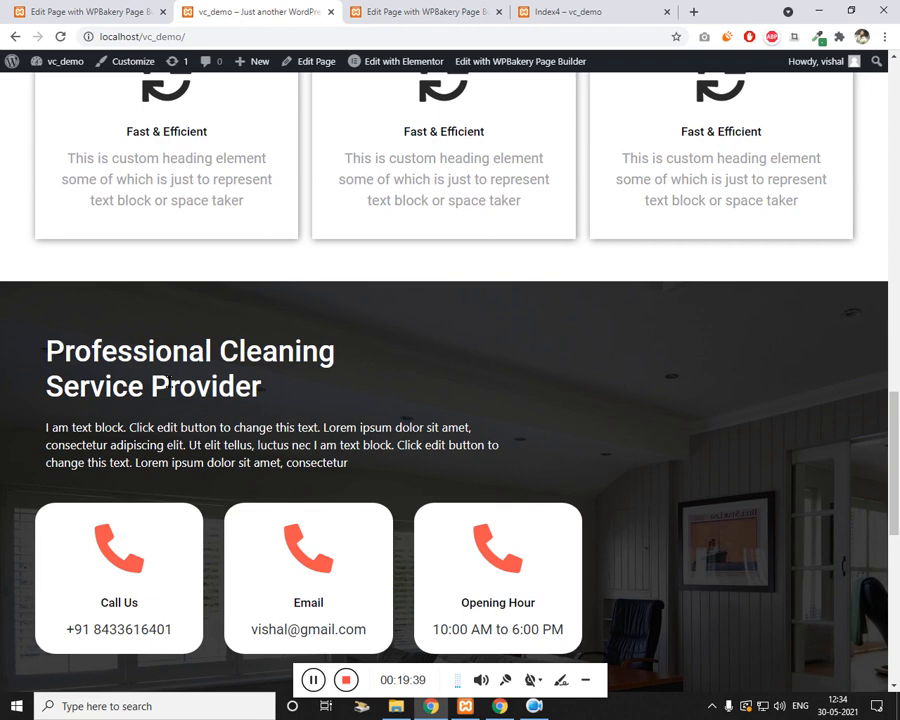
left_click_drag(264, 388, 46, 350)
key("ctrl+c")
left_click(430, 11)
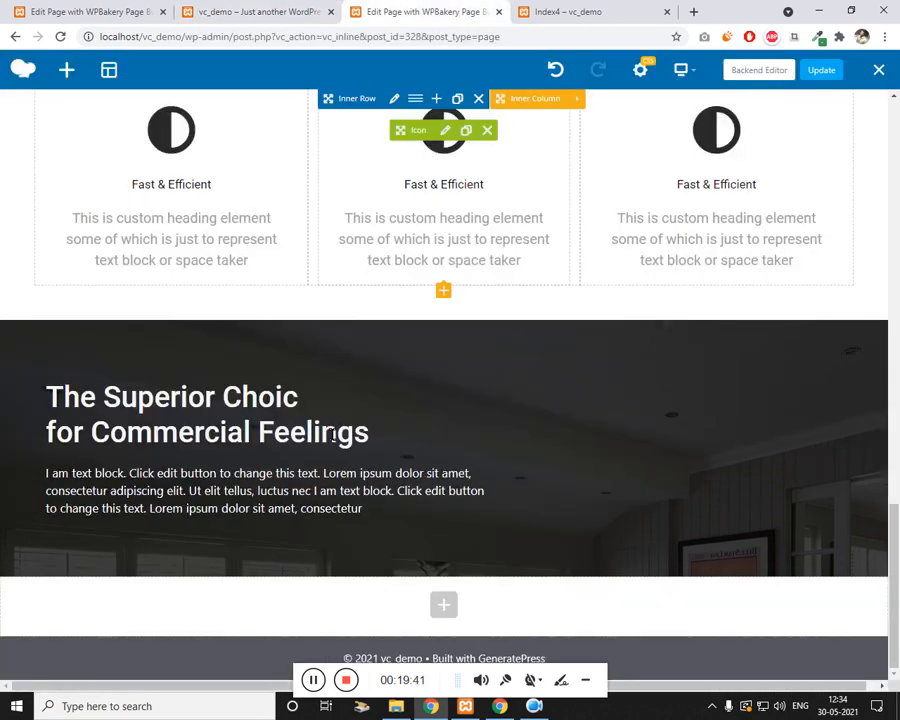
mouse_move(394, 424)
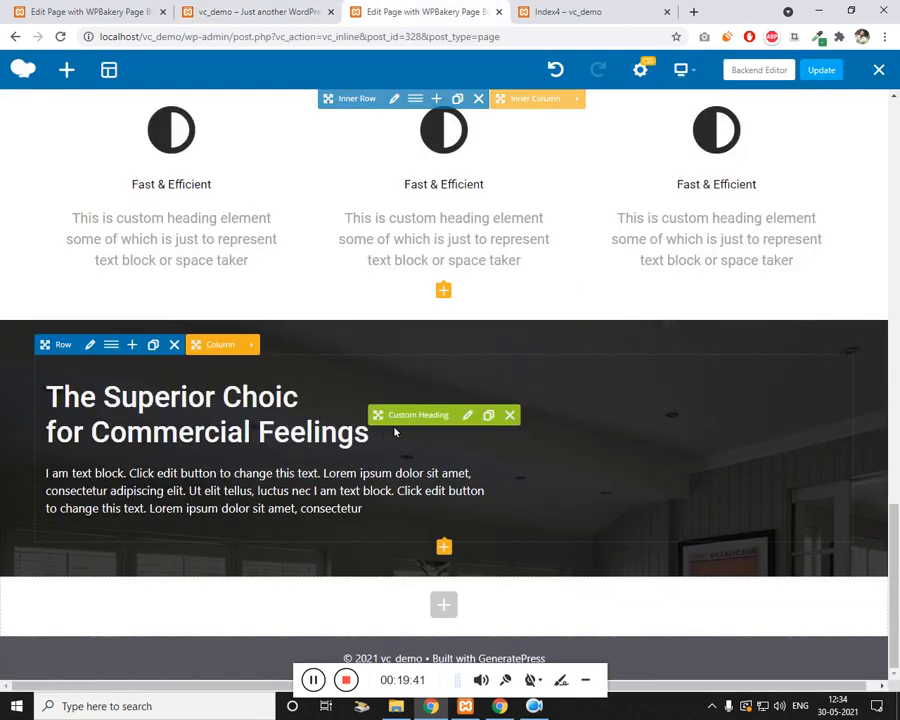
left_click(467, 414)
Step: Replace the dark row heading text with 'Professional Cleaning Service Provider' and save it
left_click(562, 335)
key("ctrl+a")
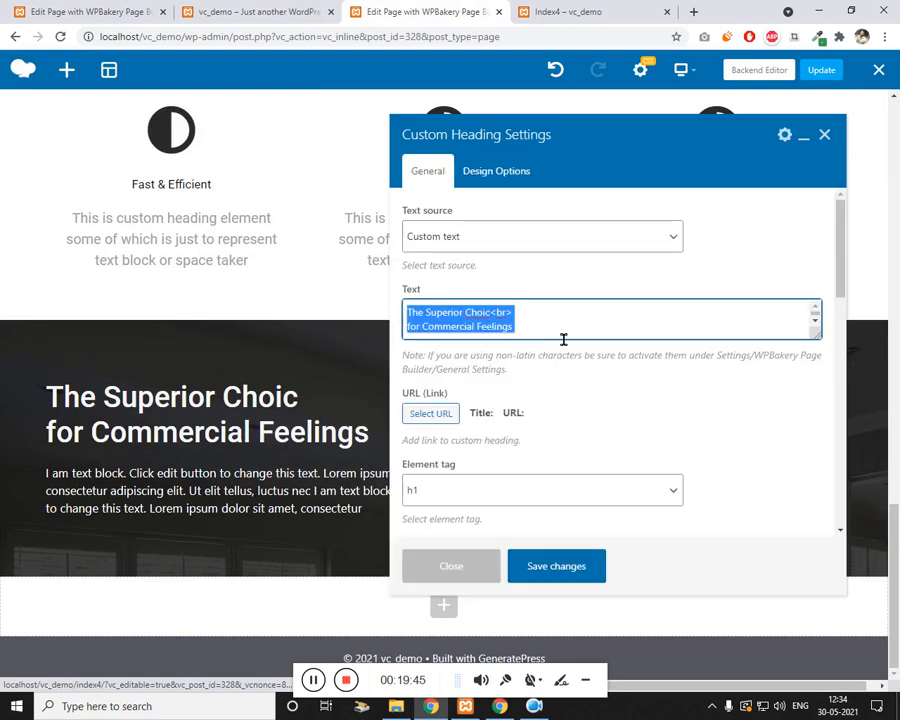
key("ctrl+v")
left_click(578, 566)
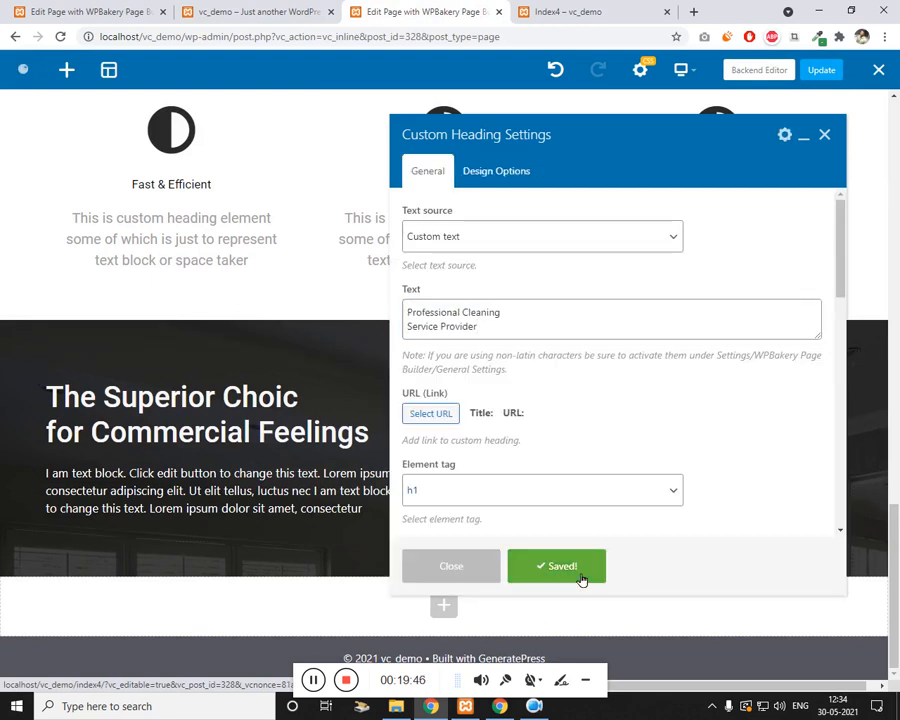
left_click(825, 136)
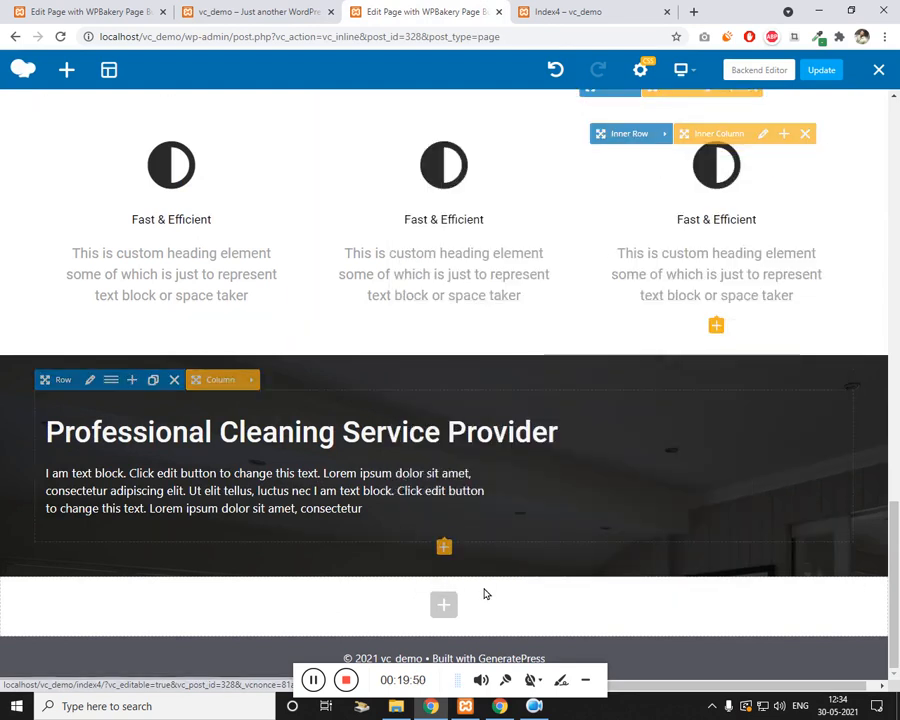
left_click(300, 11)
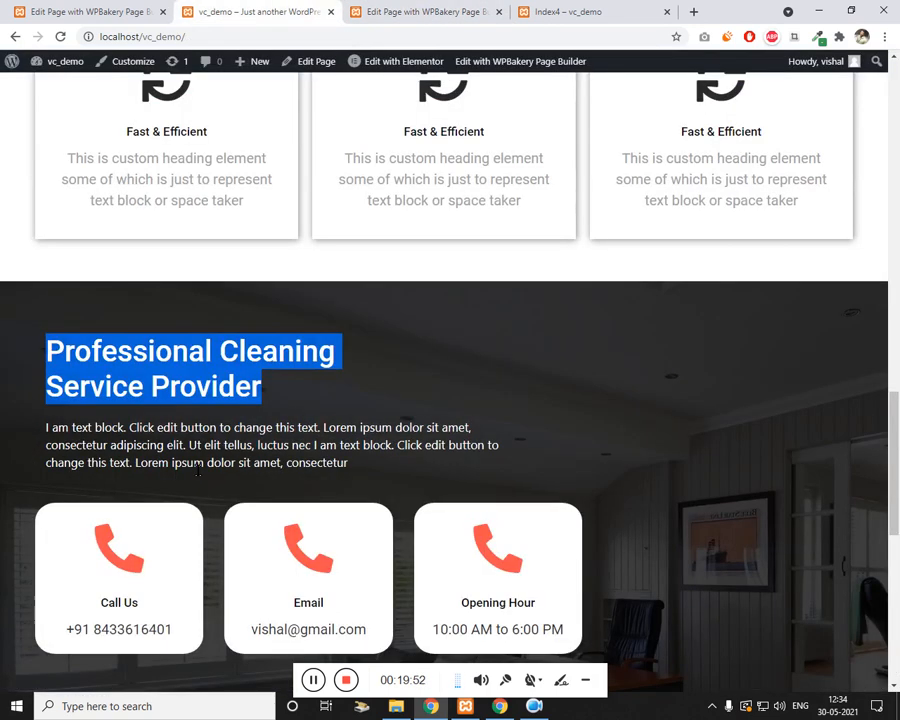
left_click(430, 11)
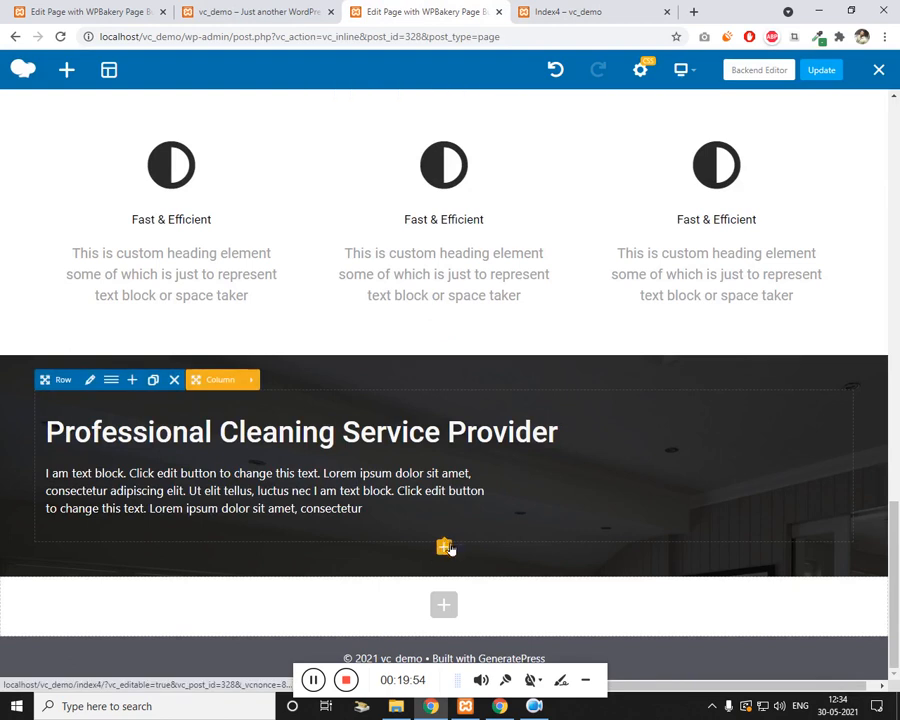
left_click(314, 682)
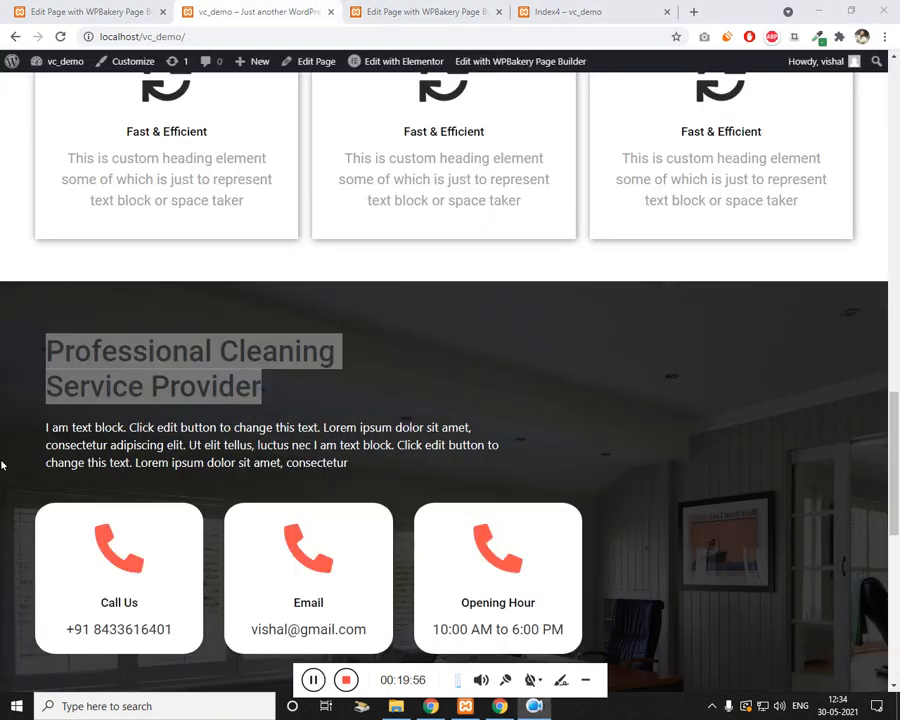
left_click(418, 8)
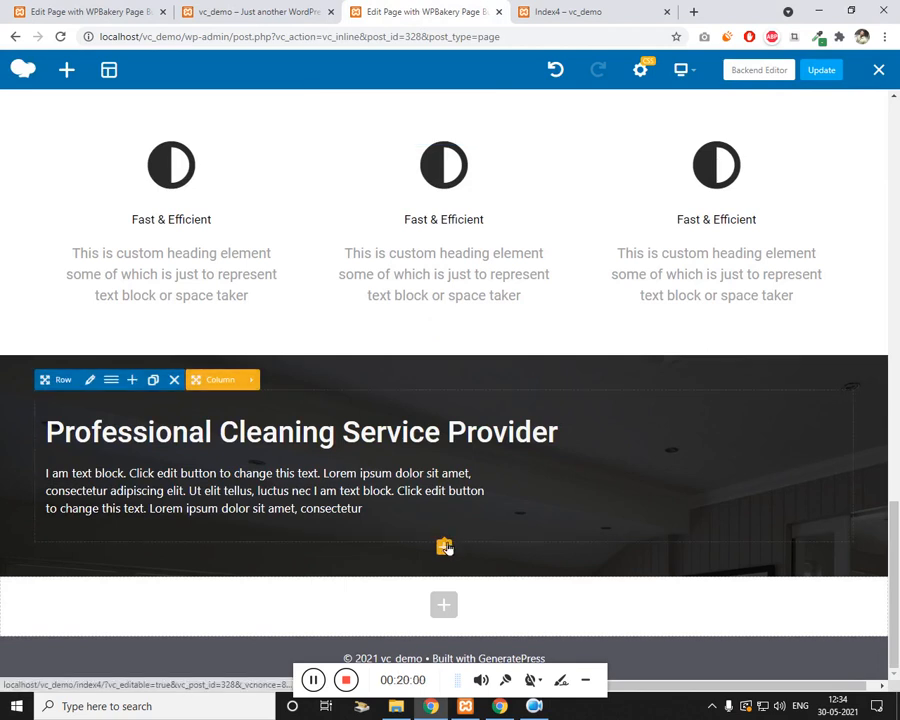
left_click(444, 545)
Step: Insert an inner row below the paragraph and give it a 400px right margin
left_click(171, 206)
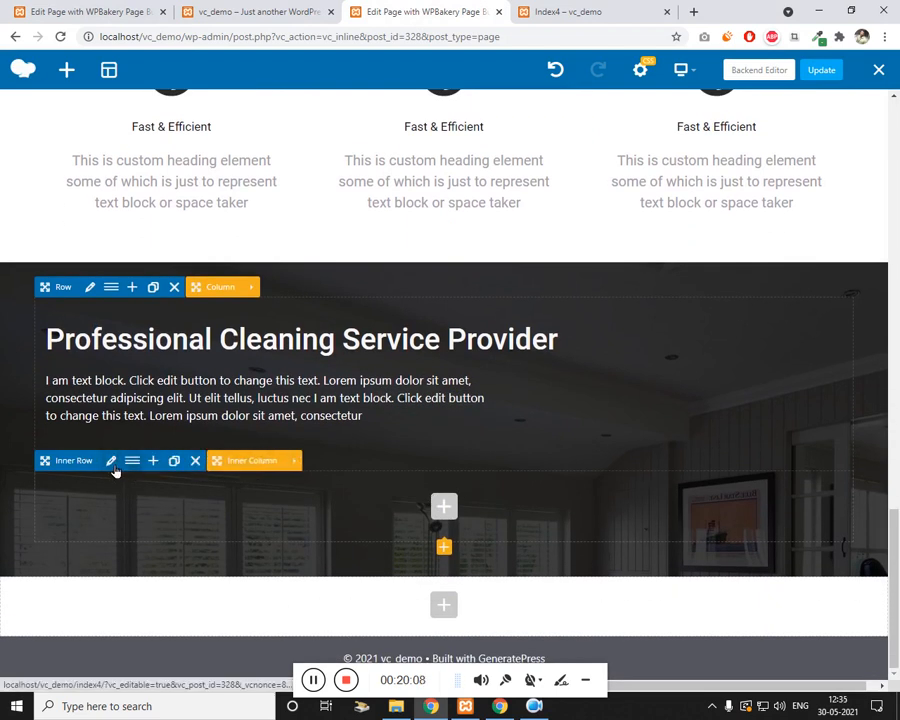
left_click(111, 462)
left_click(496, 171)
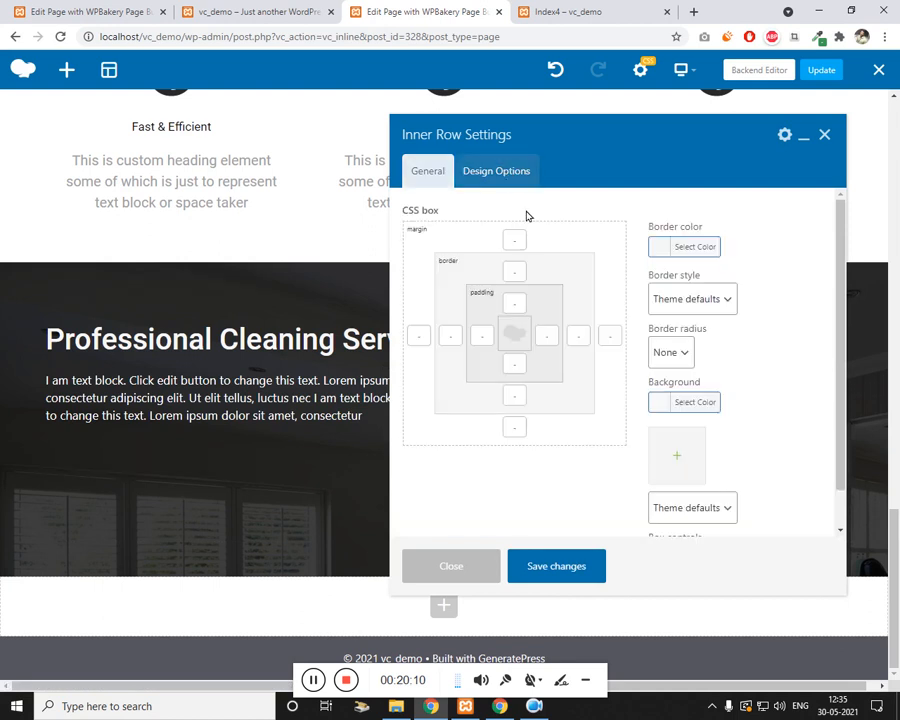
left_click(612, 340)
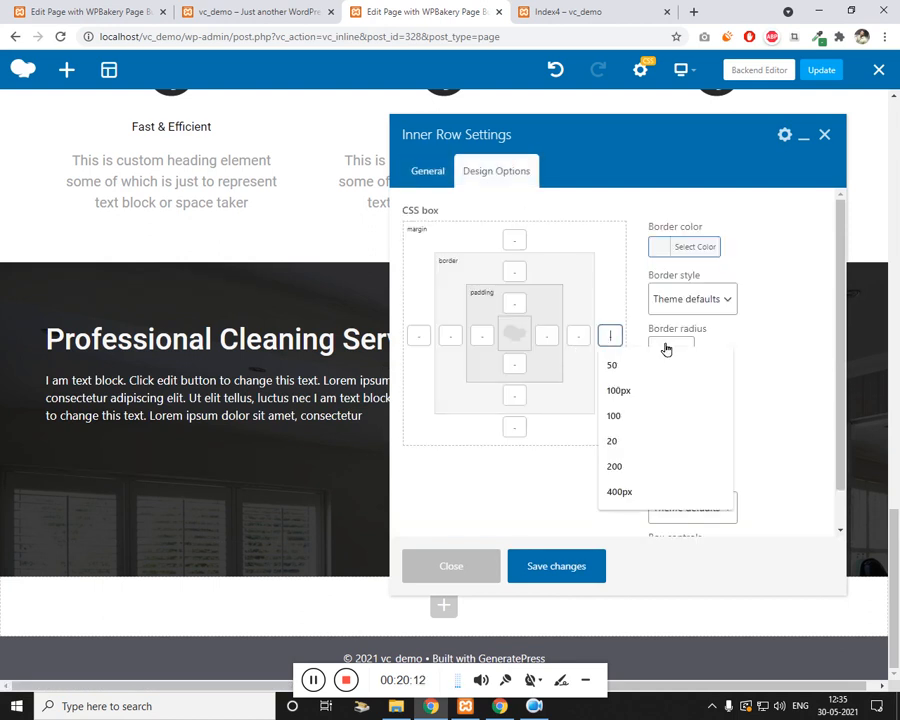
type("400")
left_click(666, 350)
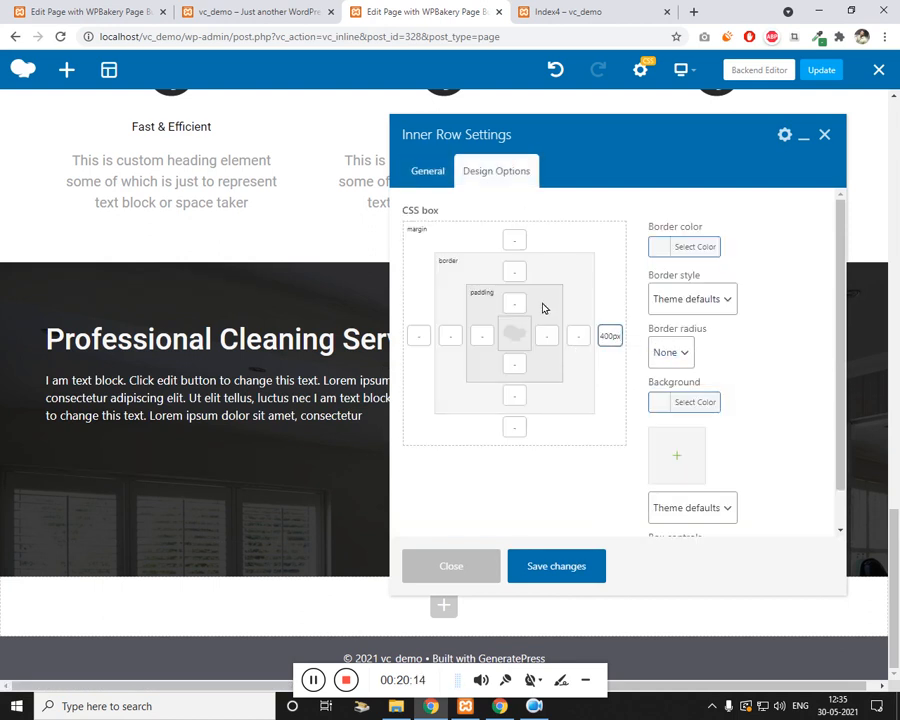
Step: Set the inner row's content position to Middle and its extra class to makeCard
left_click(428, 172)
scroll(470, 382, "down", 1)
left_click(460, 379)
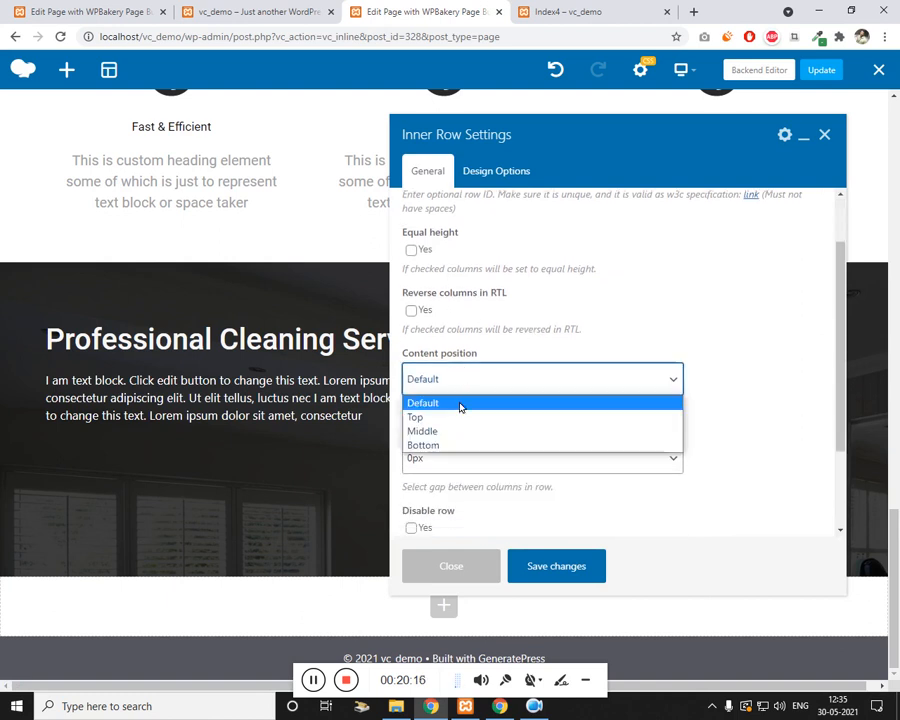
left_click(462, 432)
scroll(560, 400, "down", 2)
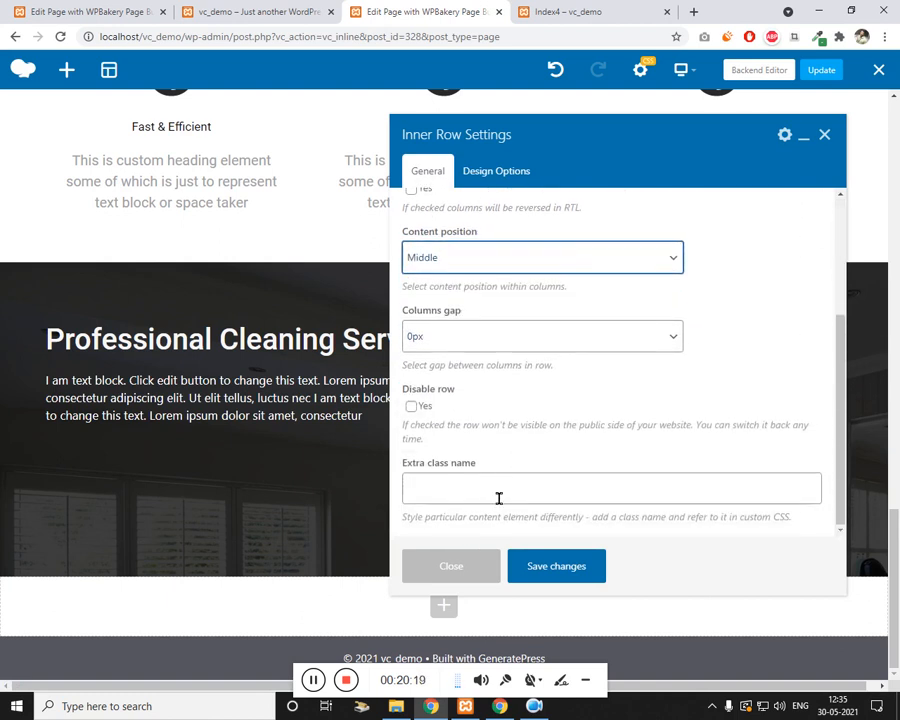
left_click(506, 488)
type("makeCard")
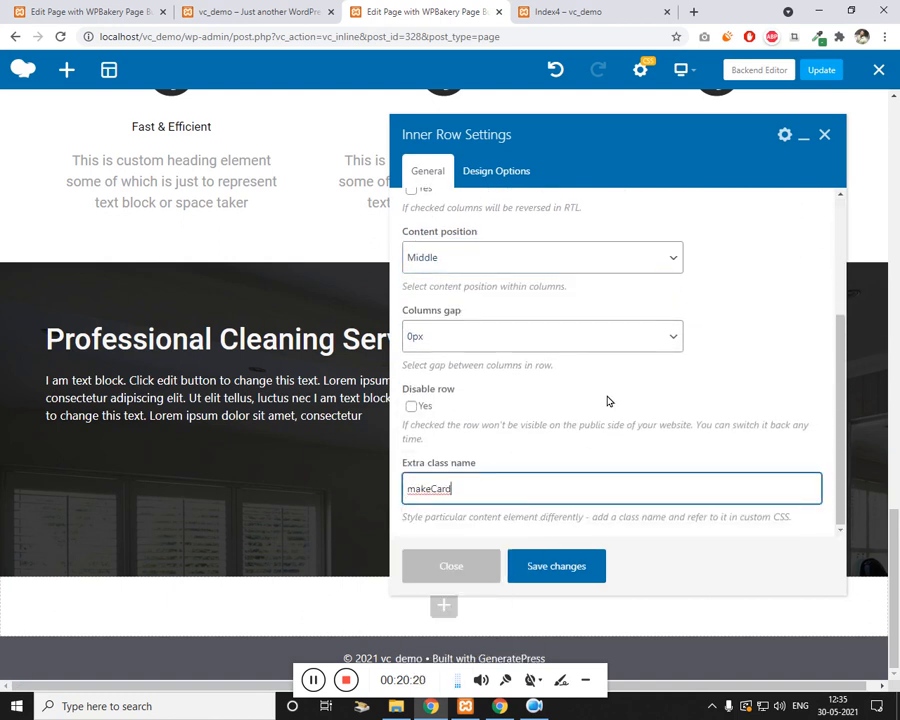
Step: Choose a 20px columns gap for the inner row and save the settings
scroll(573, 403, "up", 1)
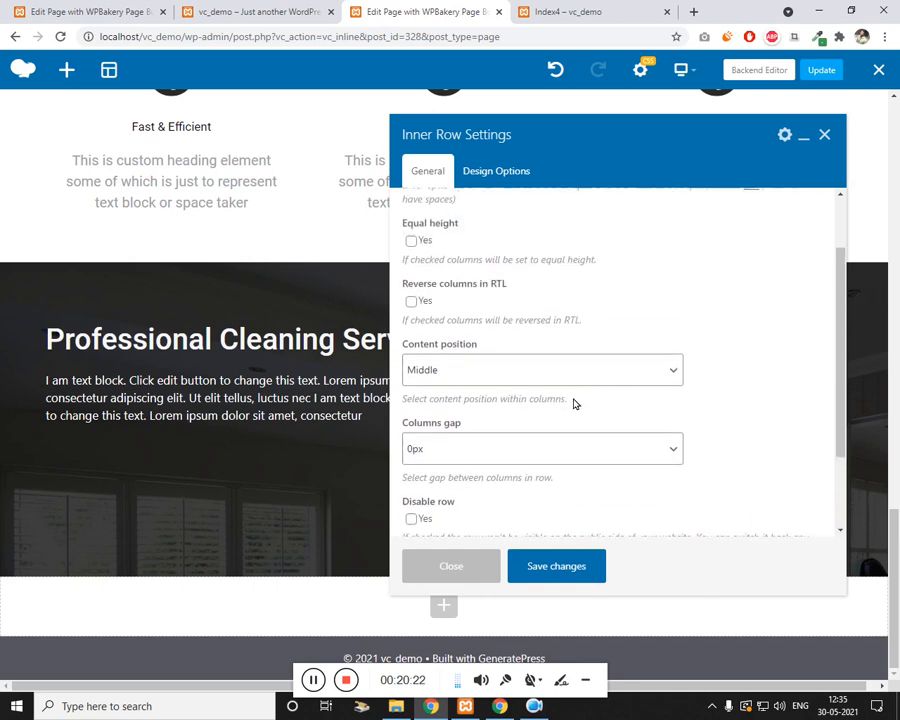
scroll(530, 428, "down", 1)
left_click(490, 382)
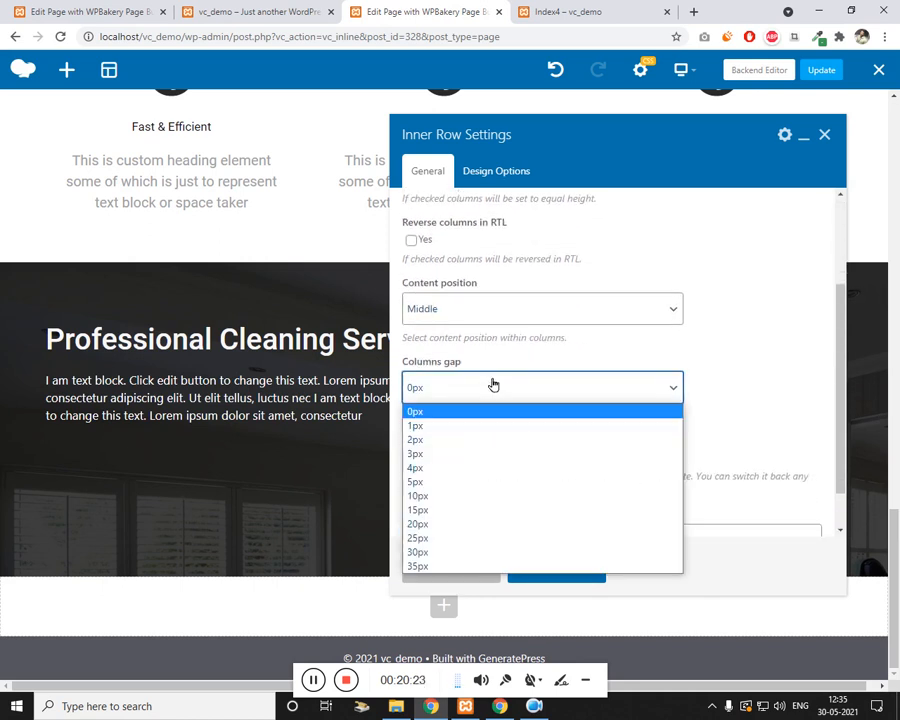
left_click(470, 524)
left_click(555, 567)
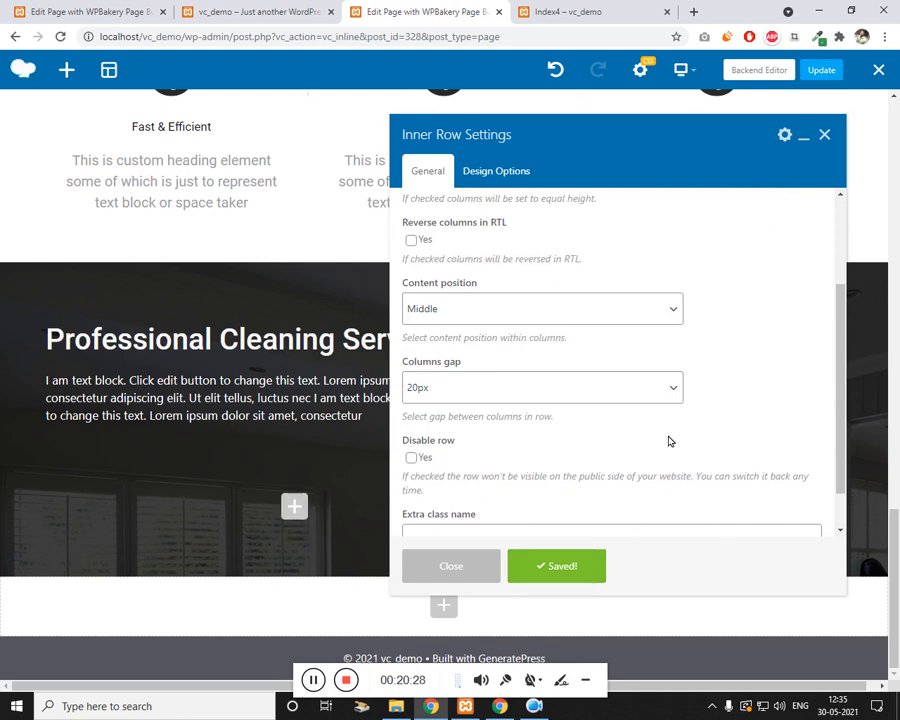
left_click(825, 135)
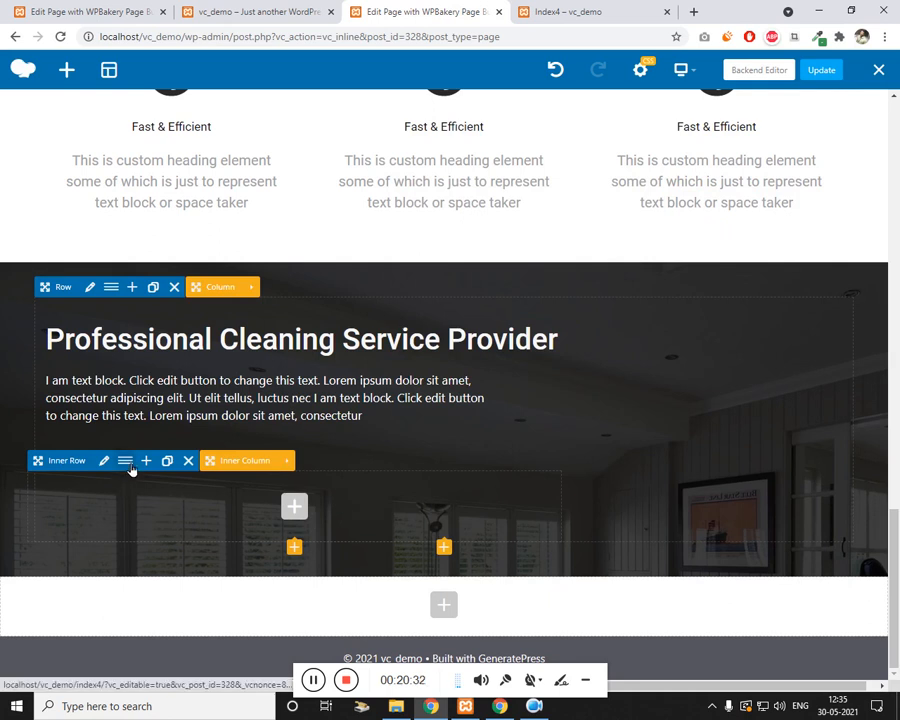
Step: Change the dark row's inner row layout to 1/3 + 1/3 + 1/3 columns
left_click(130, 465)
left_click(578, 190)
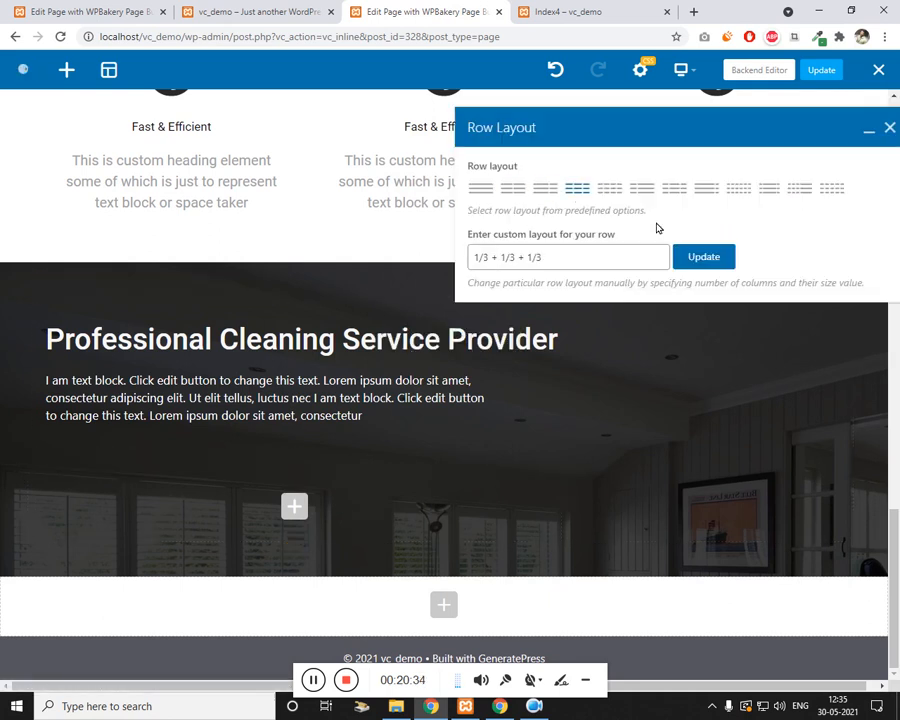
left_click(705, 258)
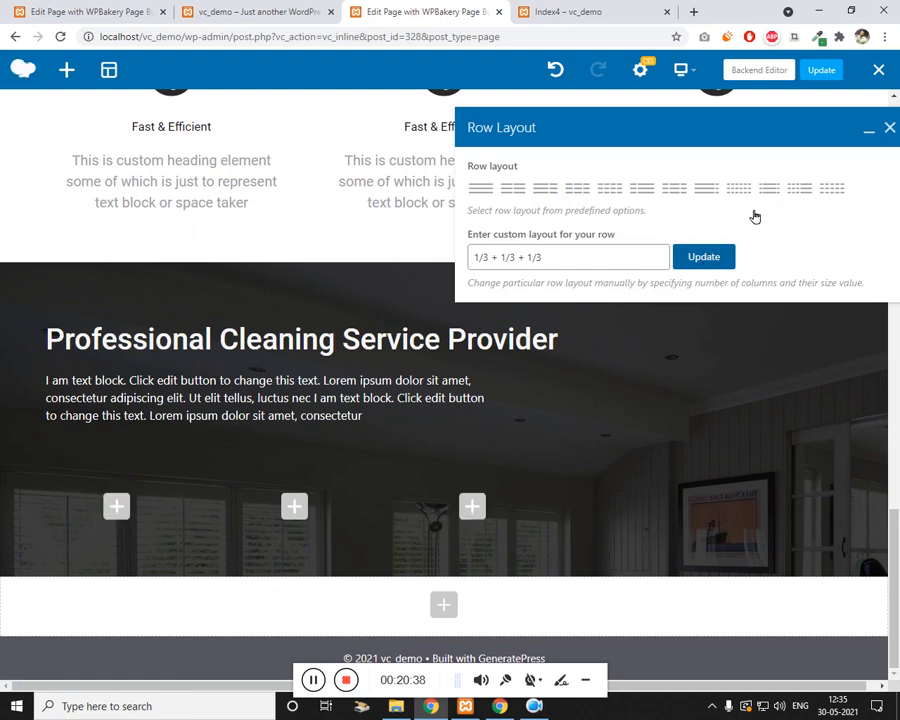
left_click(889, 128)
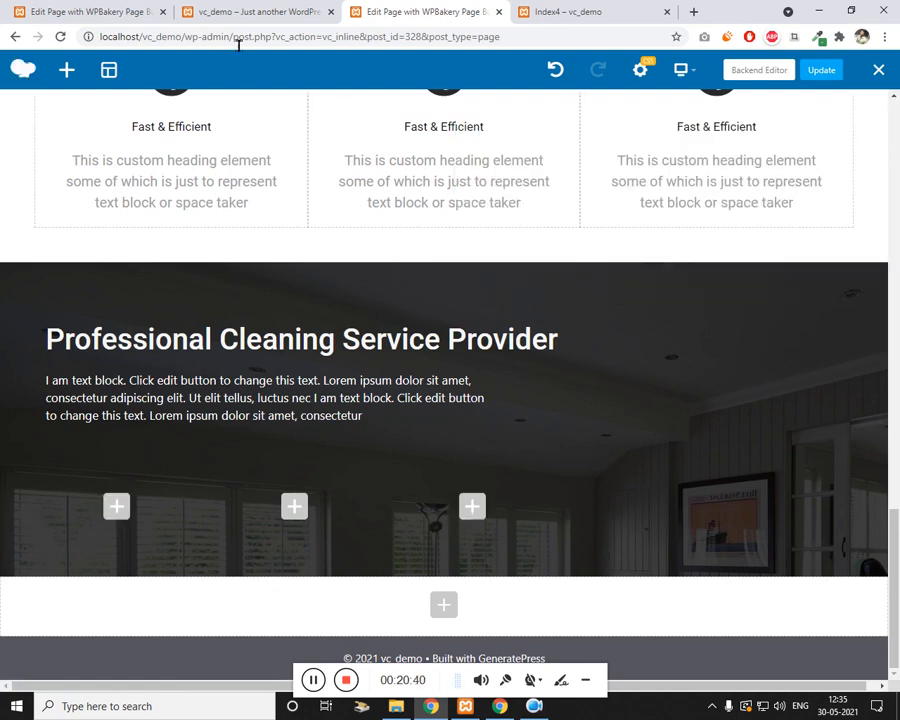
left_click(245, 12)
scroll(145, 503, "down", 2)
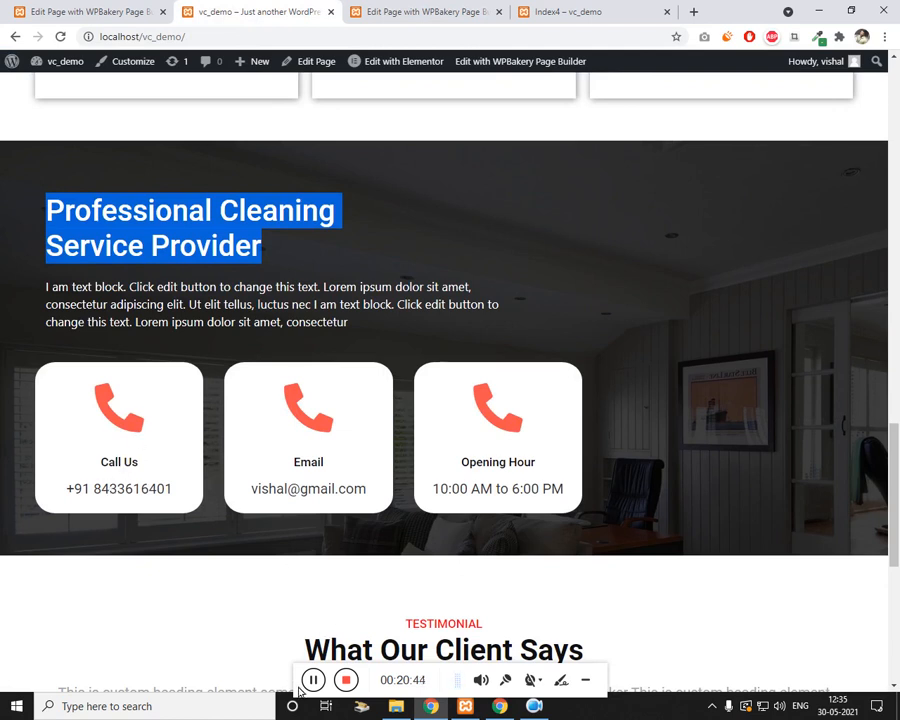
left_click(420, 14)
scroll(211, 424, "up", 5)
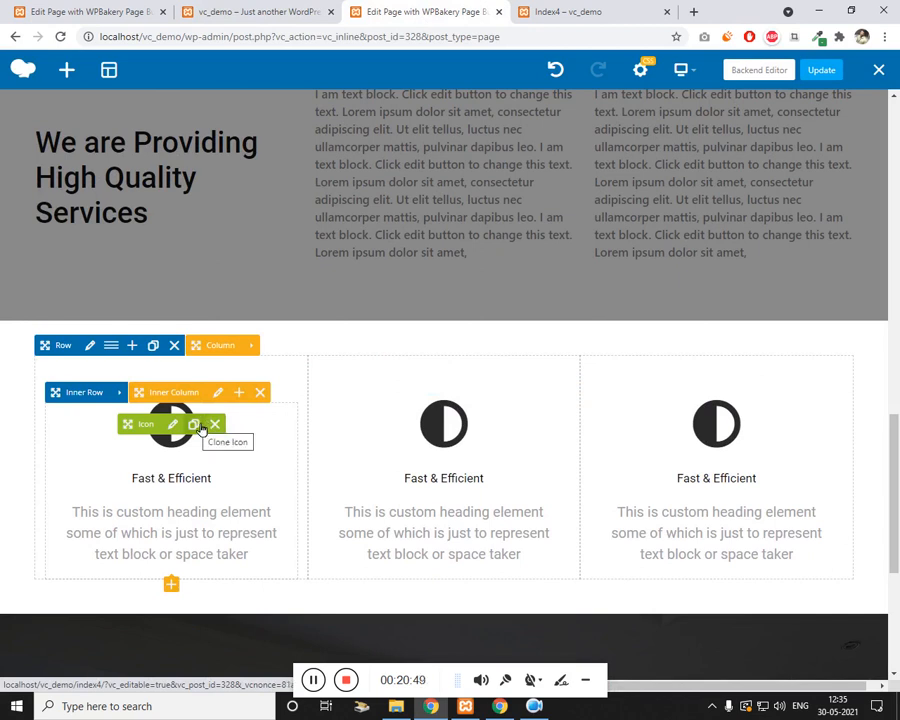
Step: Clone the Fast & Efficient icon into the dark row's first inner column
left_click(198, 426)
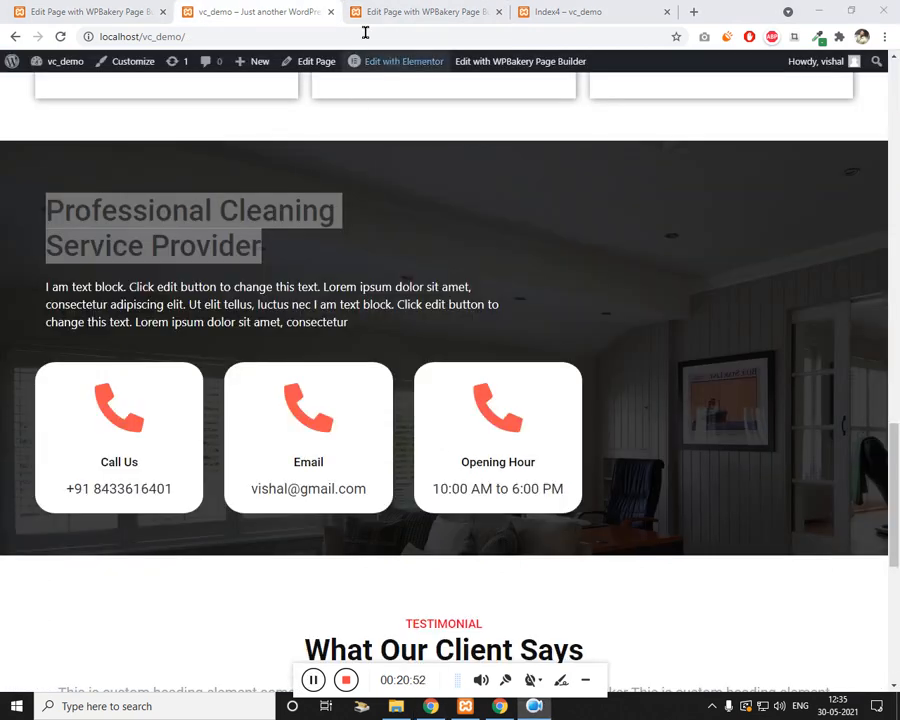
left_click(371, 14)
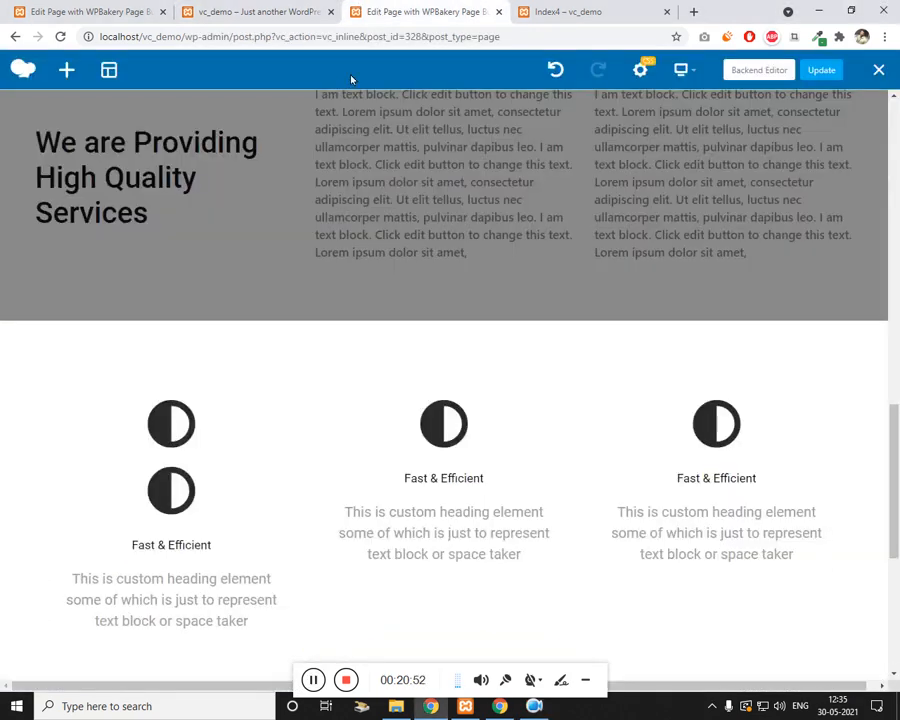
scroll(208, 534, "down", 3)
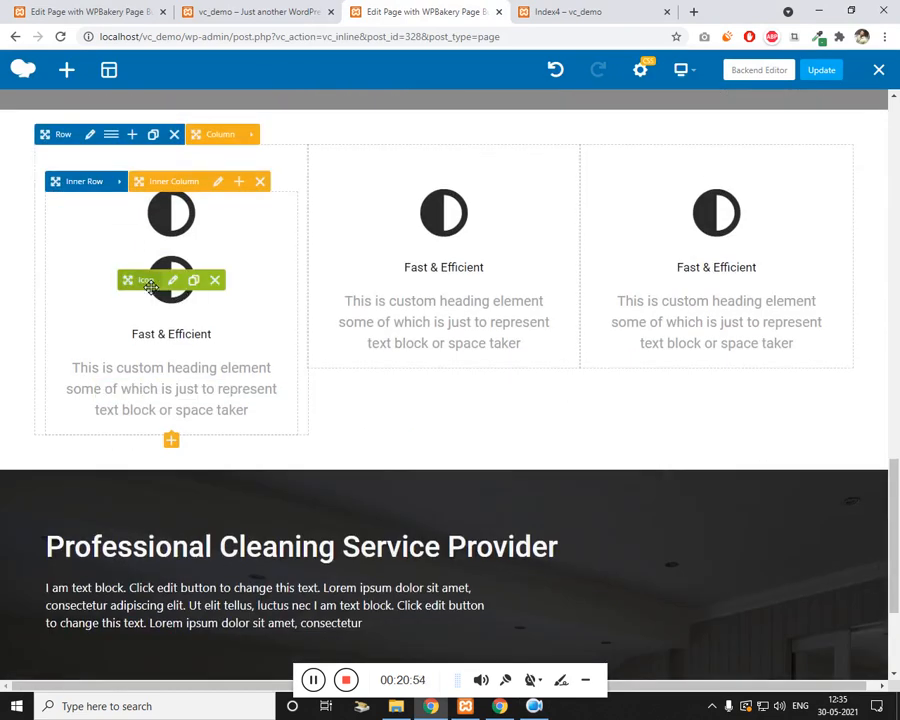
left_click_drag(111, 407, 134, 504)
scroll(133, 402, "down", 3)
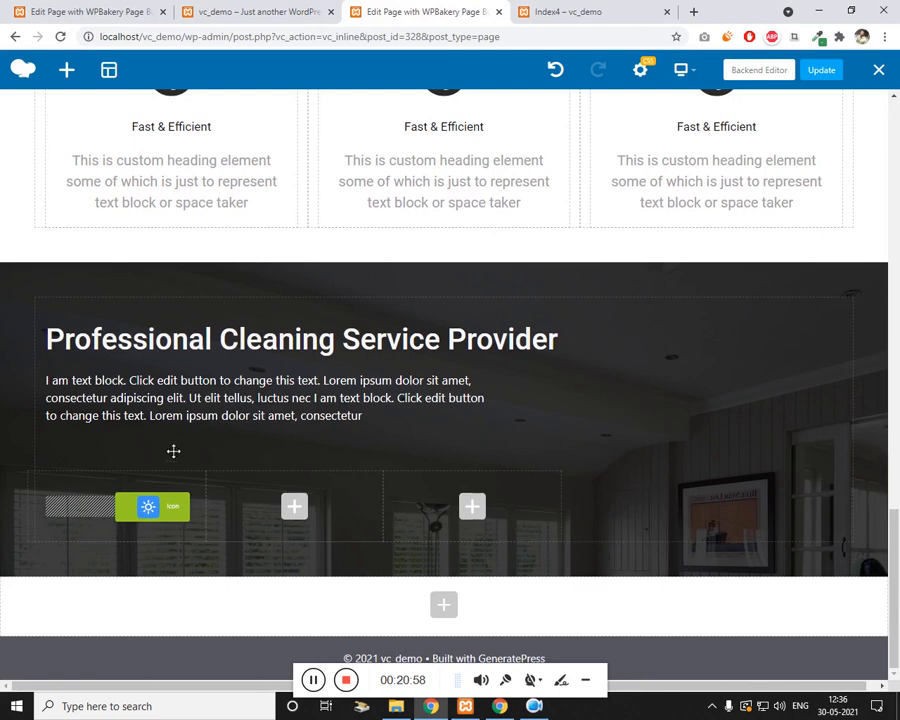
scroll(158, 446, "up", 6)
scroll(241, 458, "down", 3)
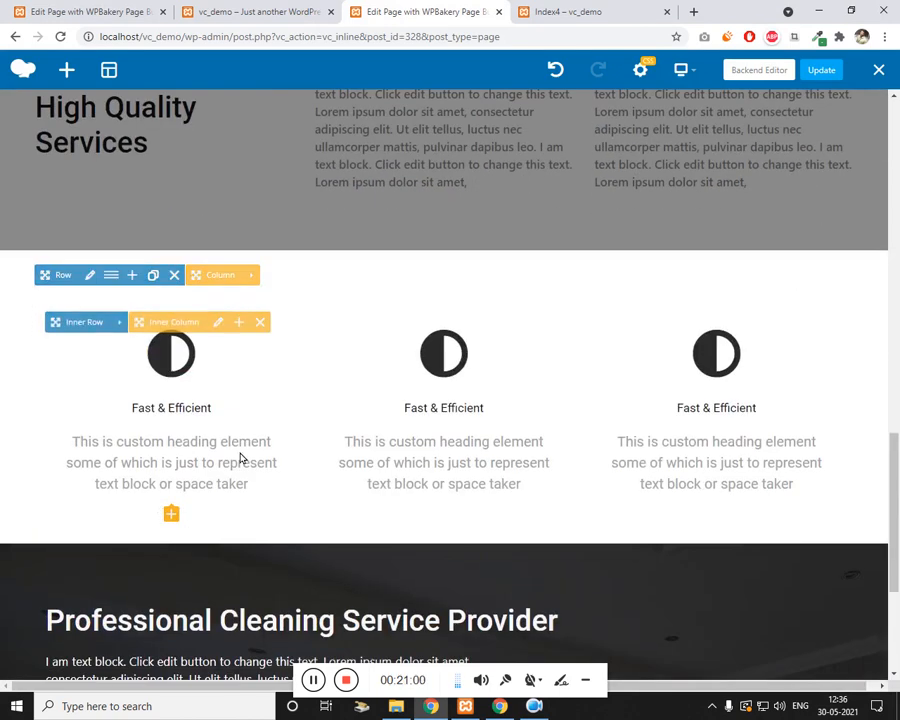
Step: Clone the Fast & Efficient heading and description into that same first column
left_click(217, 410)
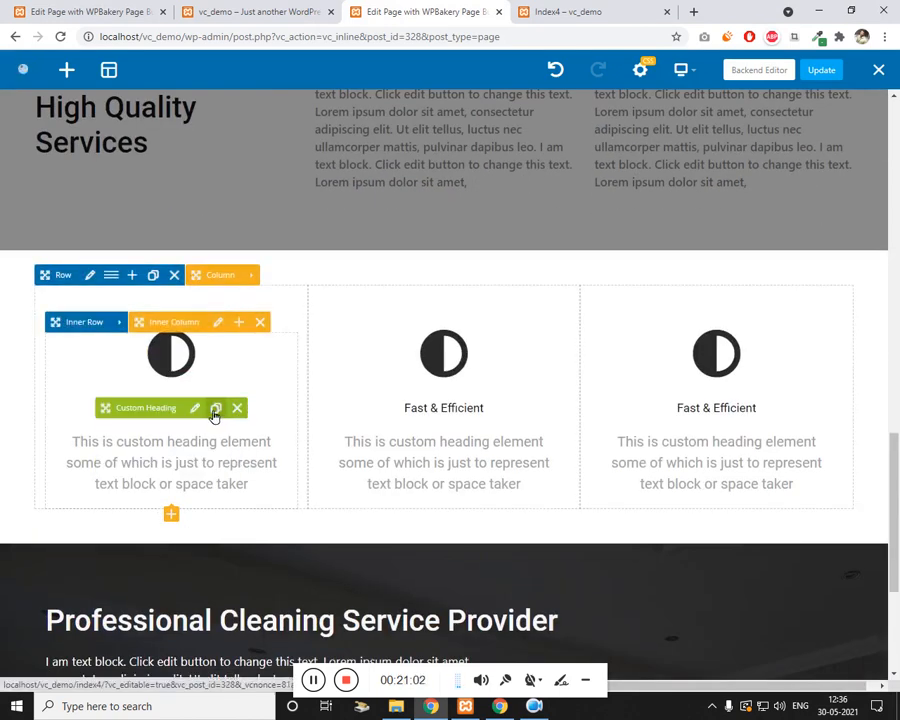
scroll(226, 405, "down", 2)
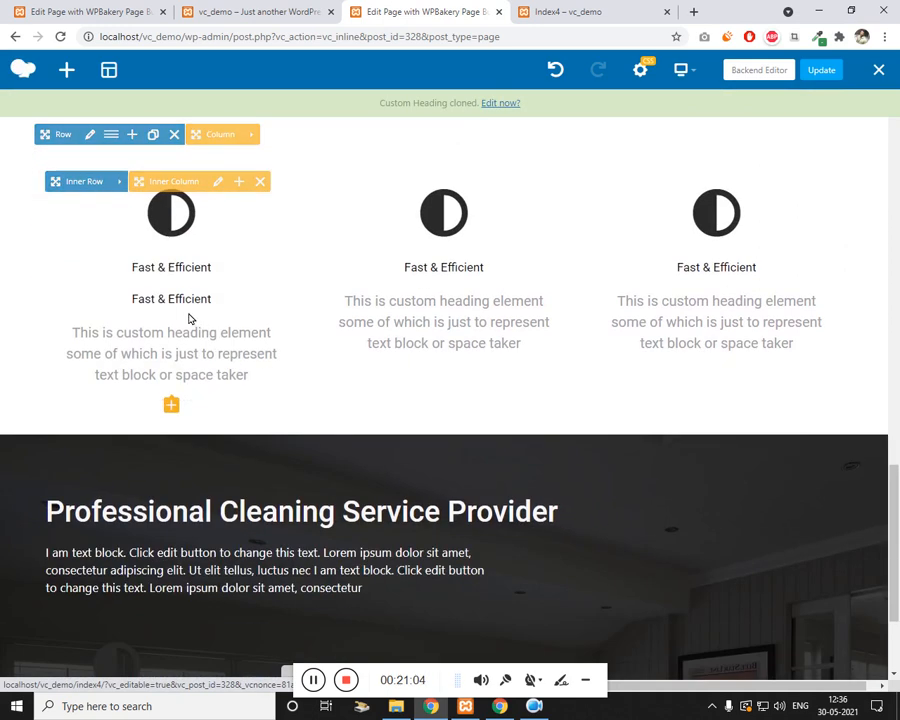
left_click_drag(134, 303, 104, 366)
scroll(166, 517, "down", 2)
mouse_move(166, 517)
left_mouse_down()
mouse_move(189, 514)
mouse_move(131, 506)
mouse_move(149, 490)
mouse_move(146, 503)
mouse_move(139, 496)
left_mouse_up()
scroll(146, 460, "up", 4)
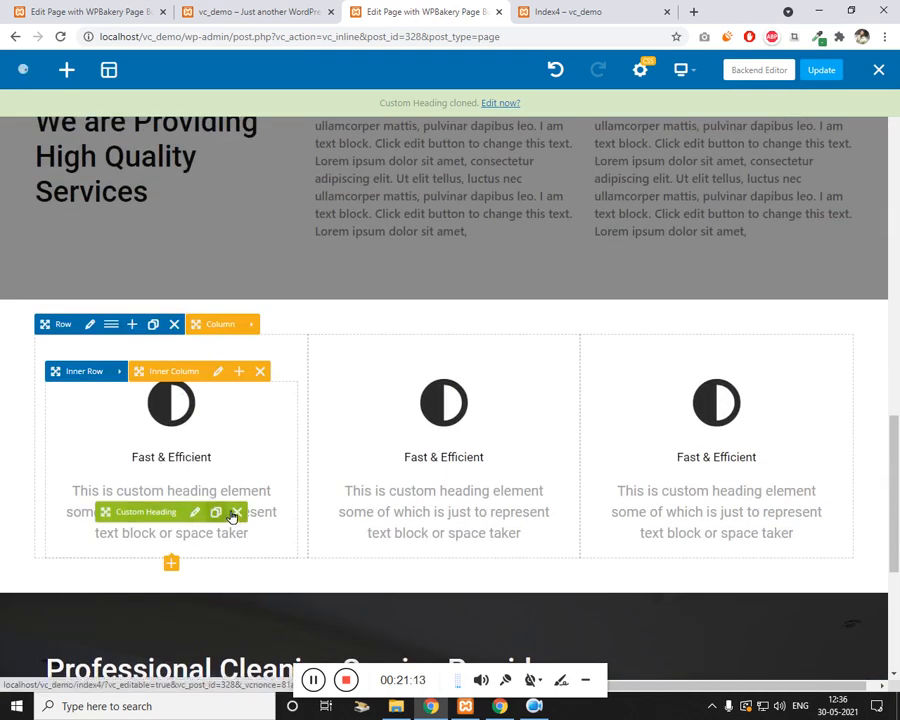
scroll(234, 448, "down", 2)
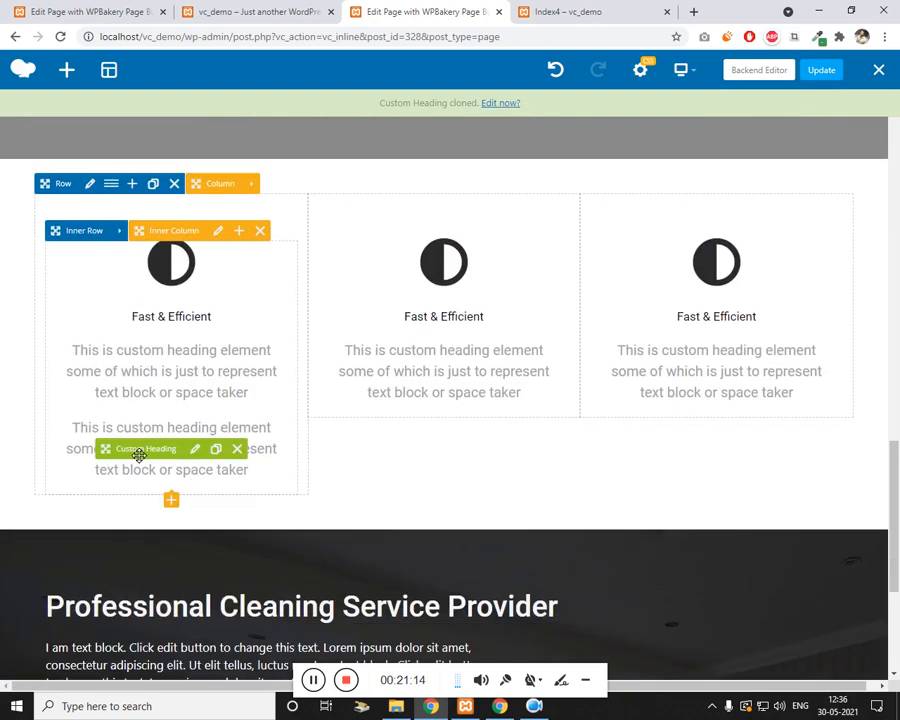
scroll(106, 523, "down", 4)
mouse_move(95, 522)
left_mouse_down()
mouse_move(115, 529)
mouse_move(152, 502)
mouse_move(147, 521)
mouse_move(125, 449)
left_mouse_up()
Step: Set the first-column icon's colour to Juicy pink and save it
left_click(120, 444)
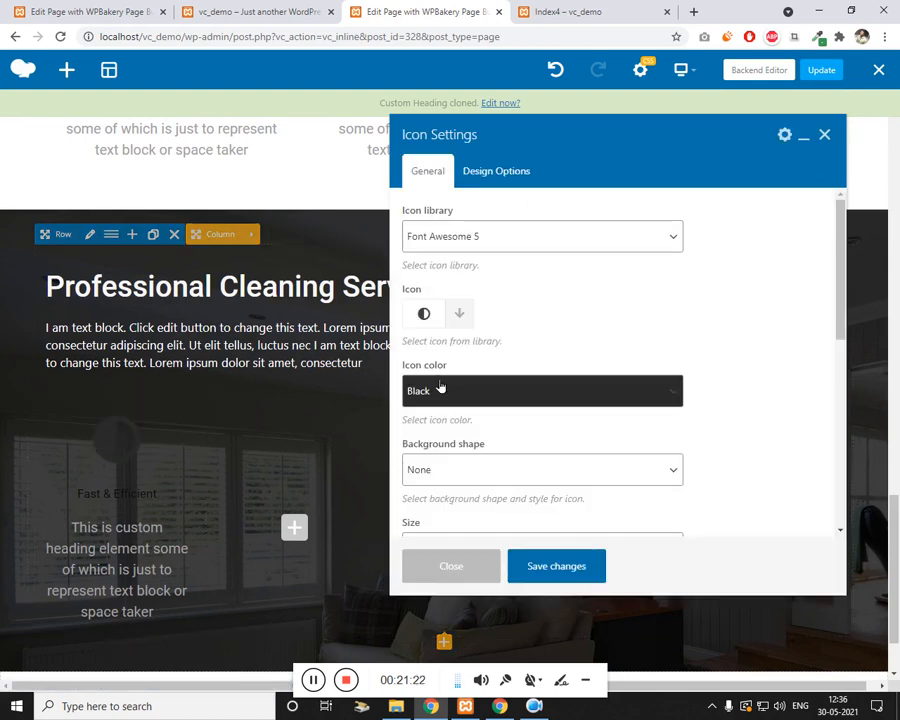
left_click(430, 395)
left_click(490, 597)
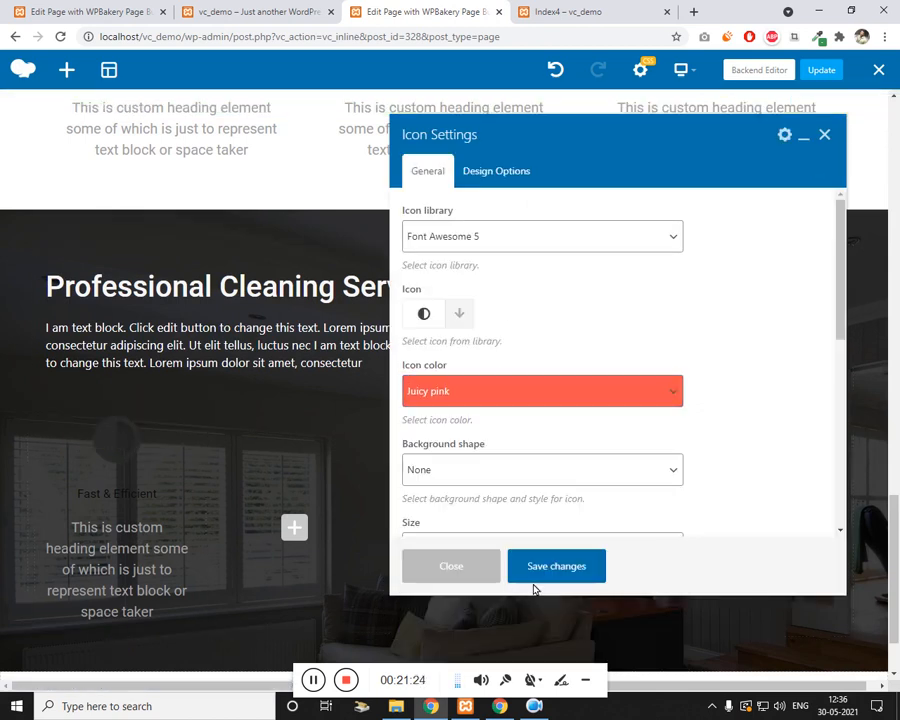
left_click(559, 553)
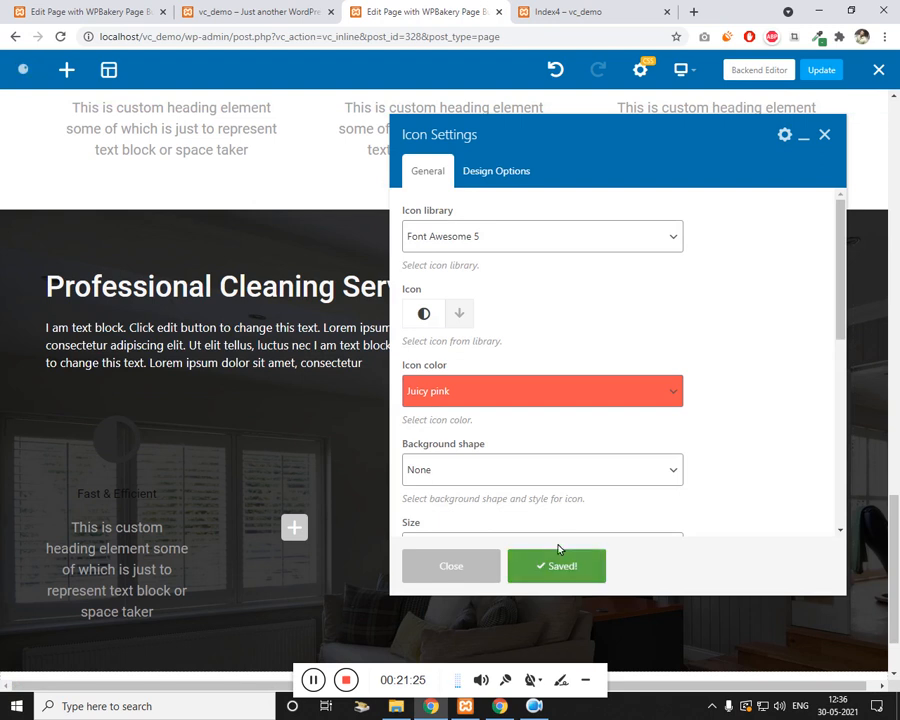
left_click(825, 135)
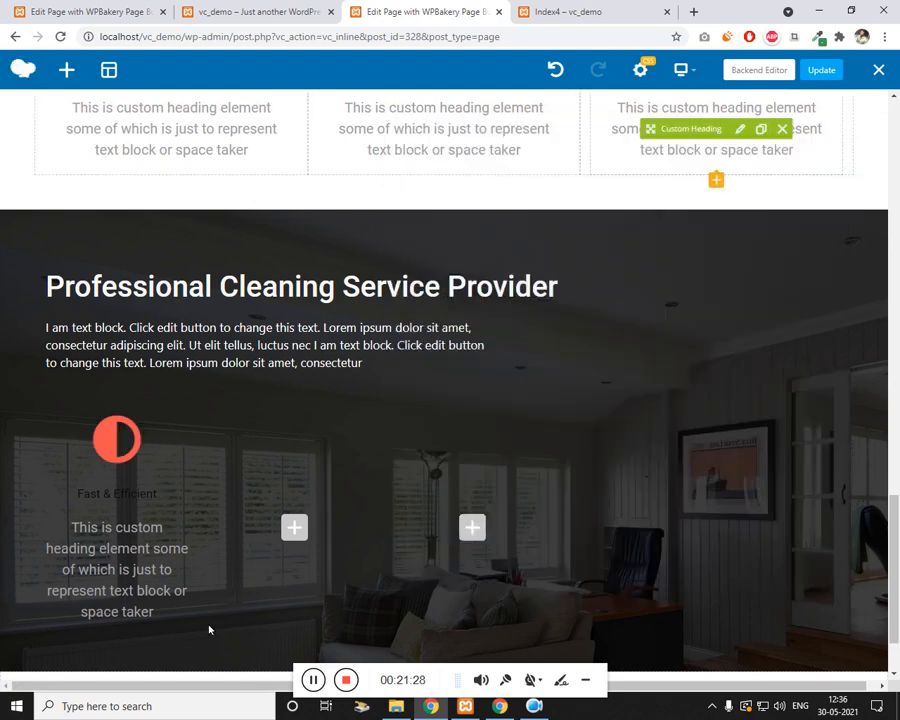
Step: Give the copied heading the extra class name text-white
left_click(150, 495)
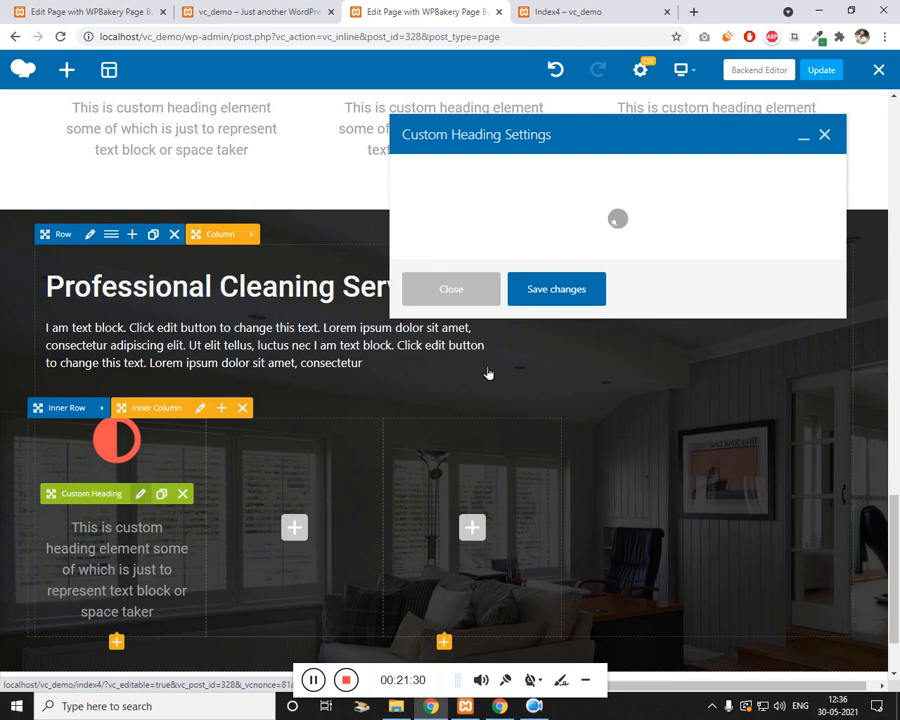
scroll(508, 516, "down", 10)
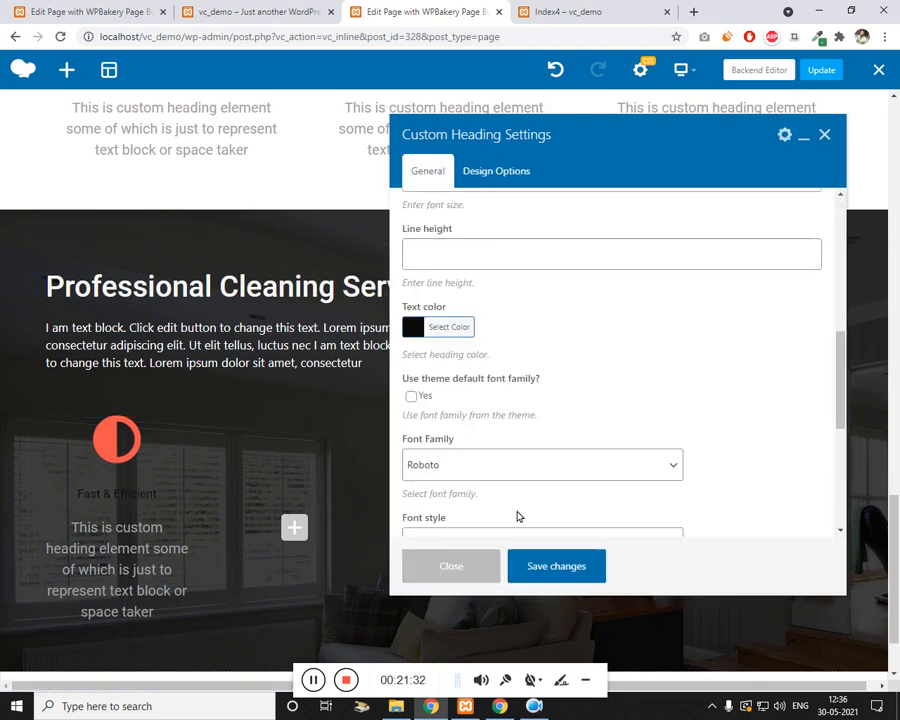
left_click(514, 490)
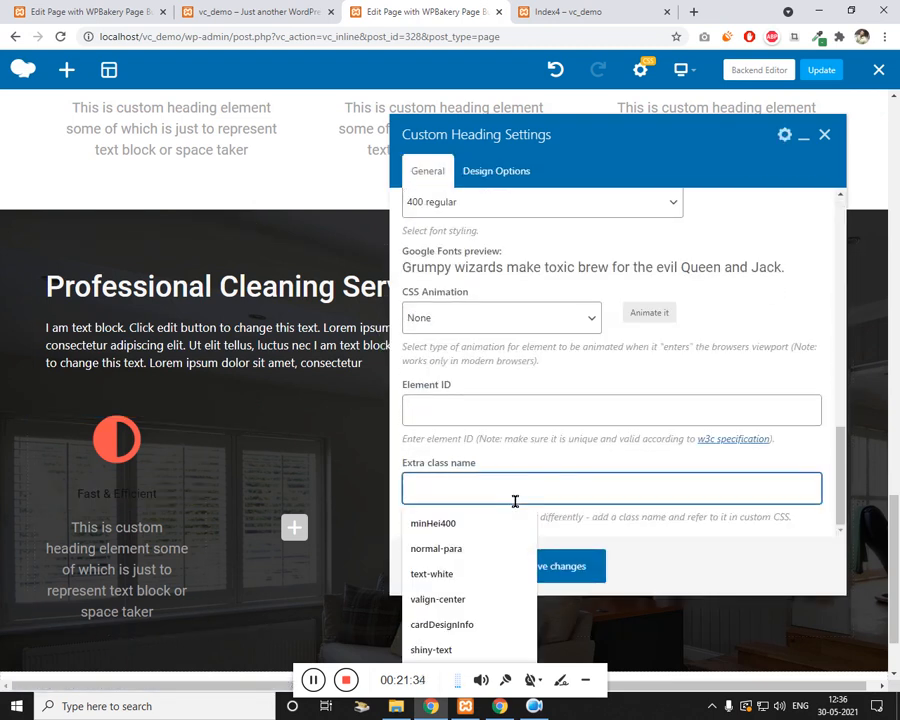
type("text")
left_click(508, 524)
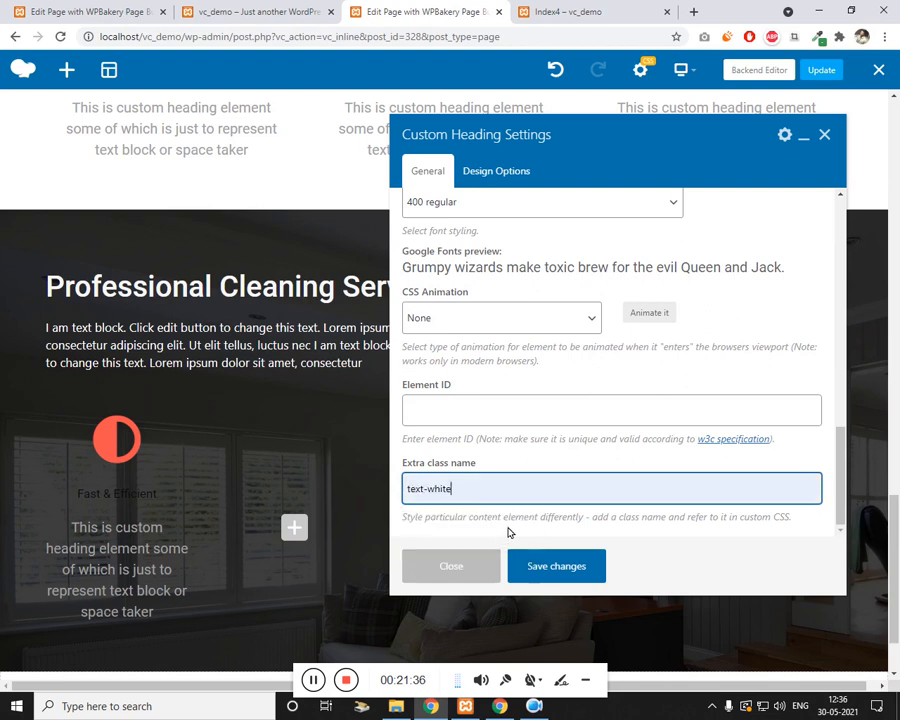
Step: Change the heading text to 'Call Us' and save the heading
scroll(572, 472, "up", 10)
left_click(475, 337)
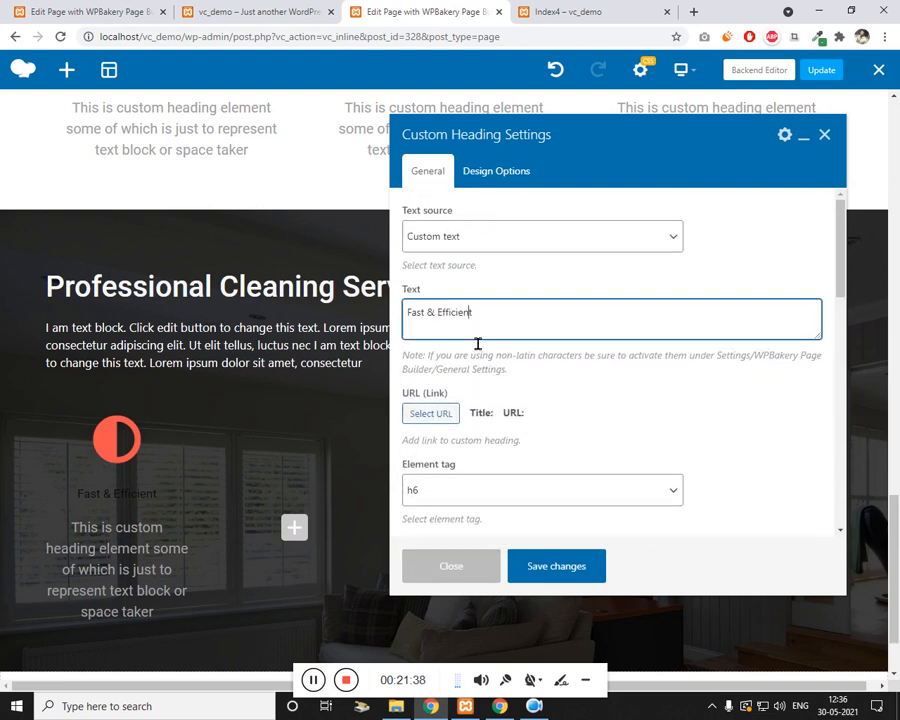
key("ctrl+a")
type("C")
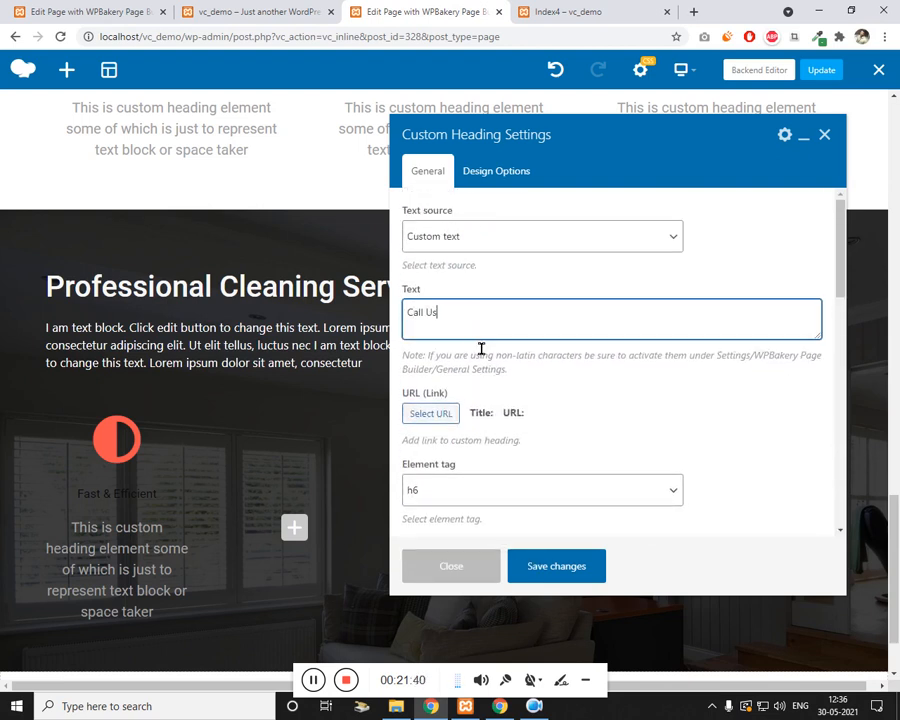
left_click(594, 567)
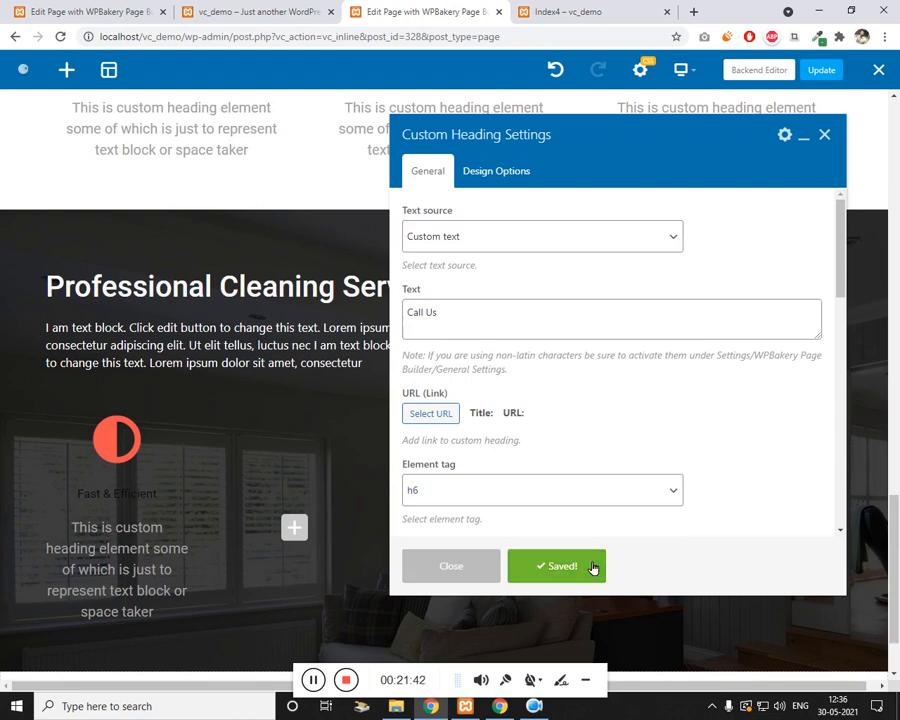
left_click(826, 134)
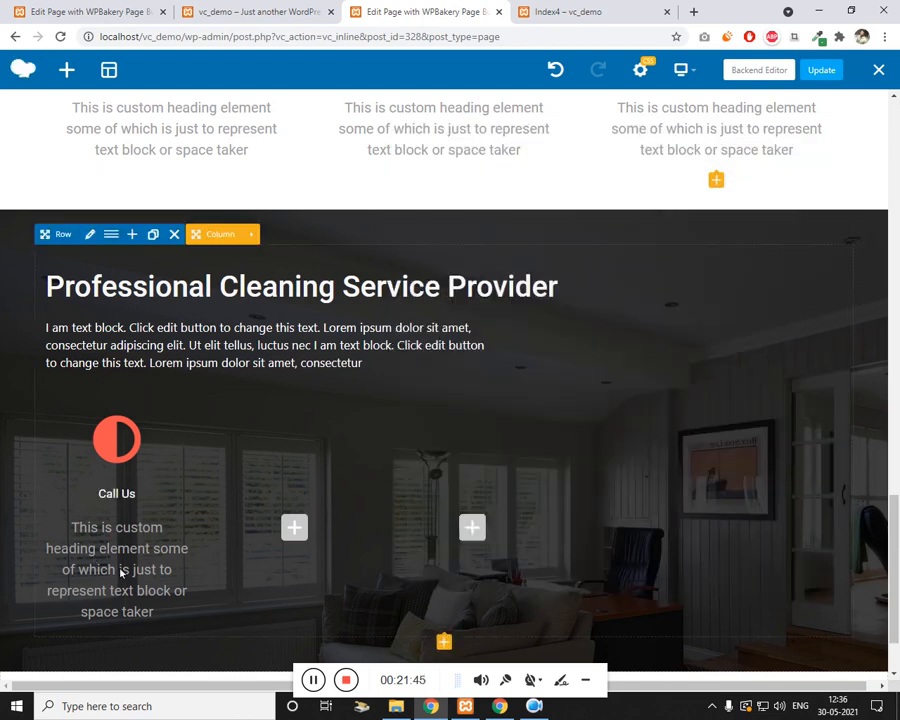
left_click(142, 571)
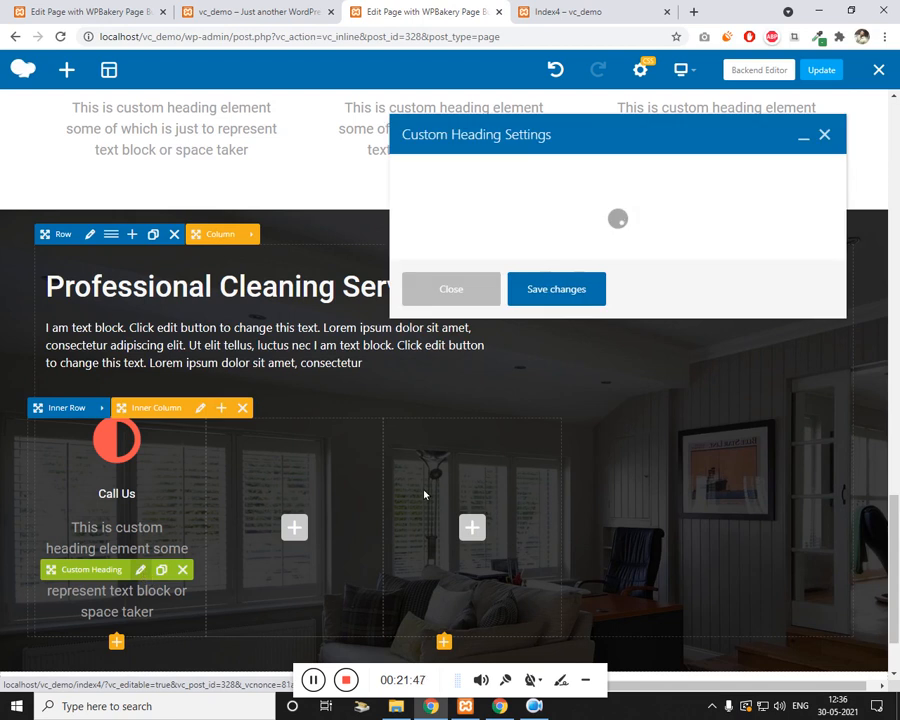
Step: Replace the placeholder text under Call Us with the phone number and save
key("ctrl+a")
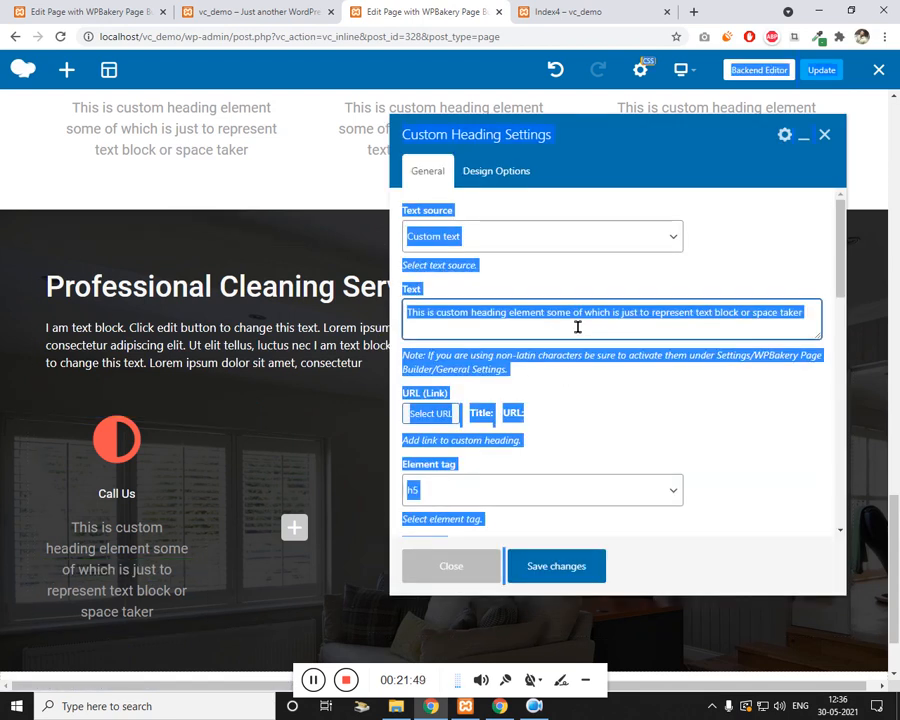
left_click(578, 324)
key("ctrl+a")
type("9")
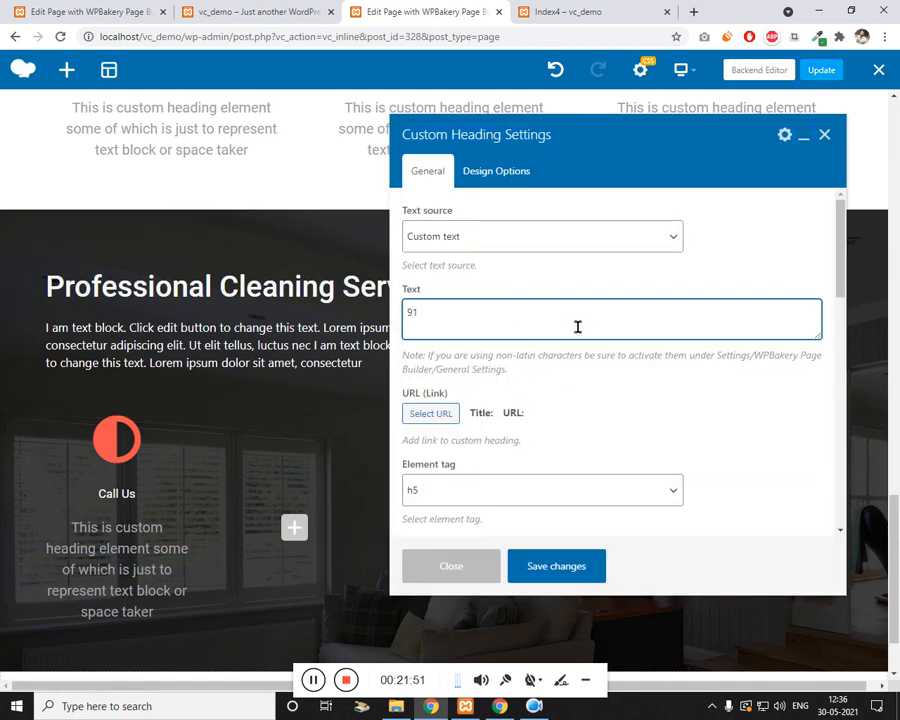
key("Right")
key("Right")
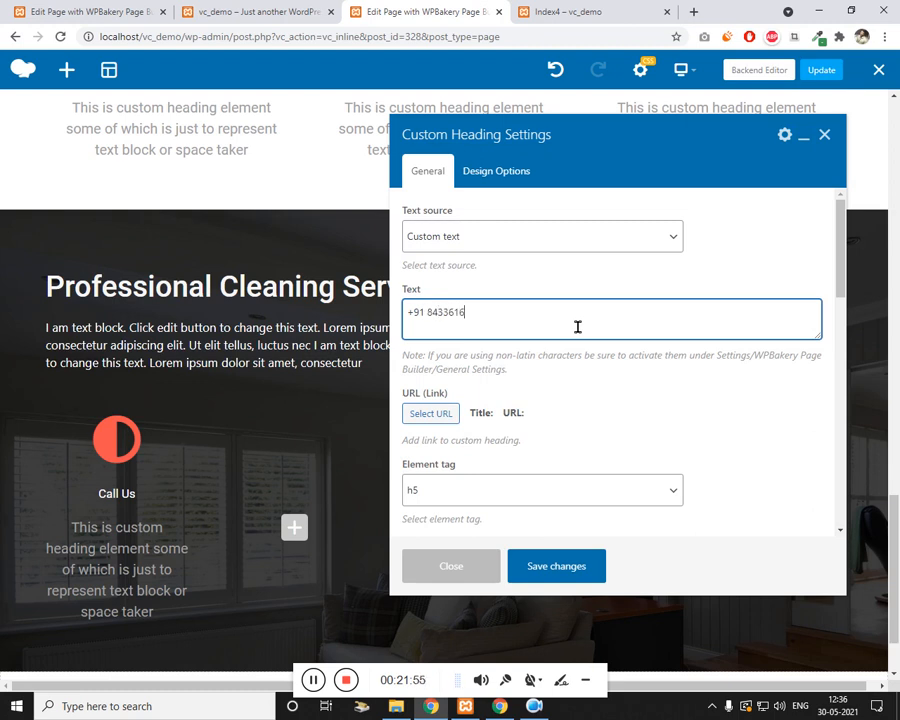
left_click(542, 566)
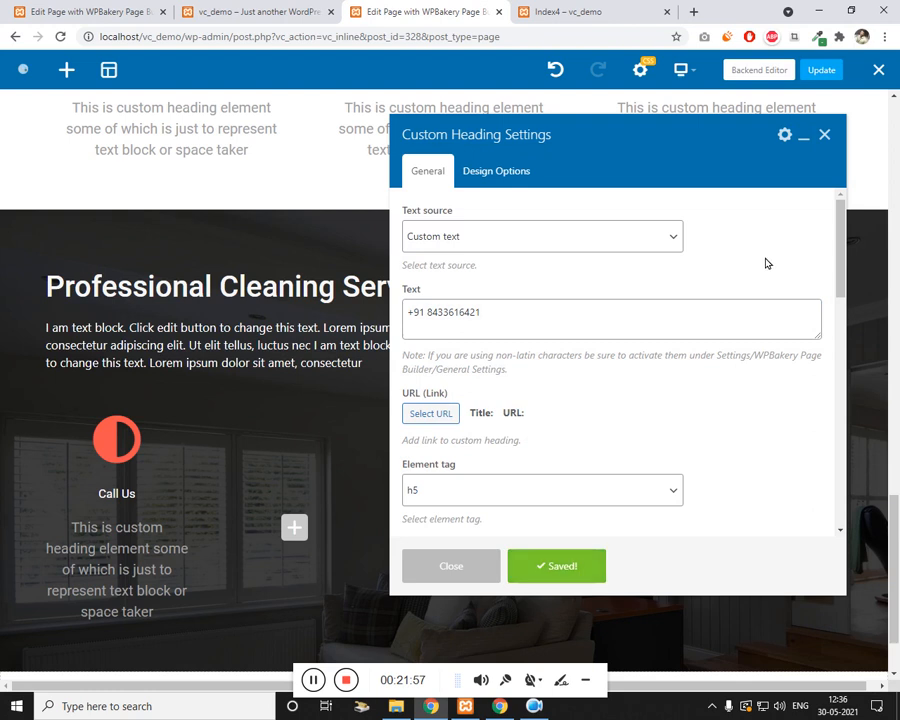
left_click(827, 137)
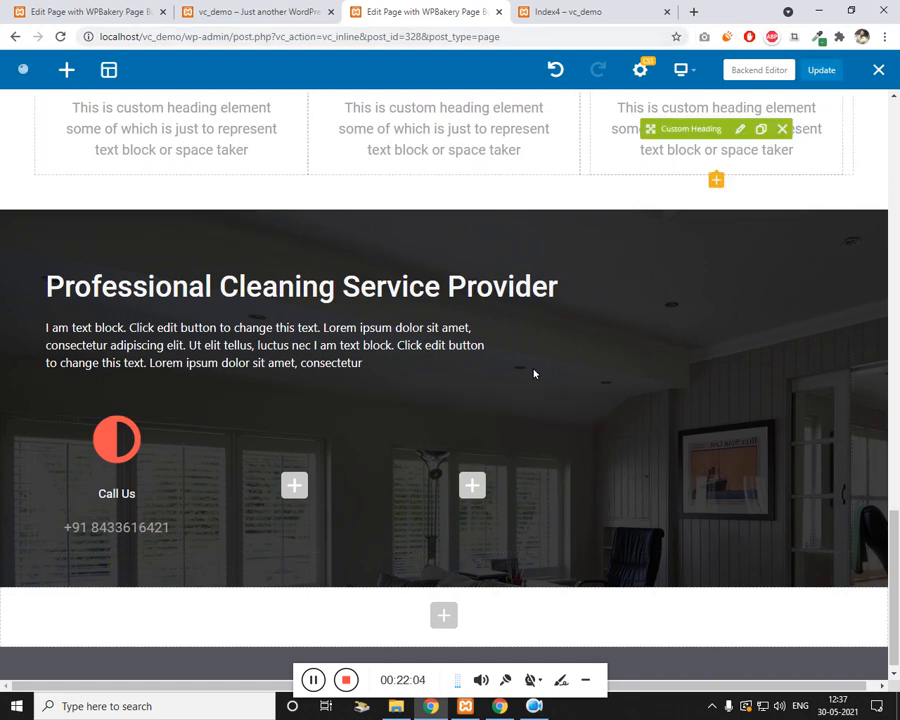
left_click(565, 11)
Step: Reload the live page to check the first contact card
left_click(606, 36)
key("Return")
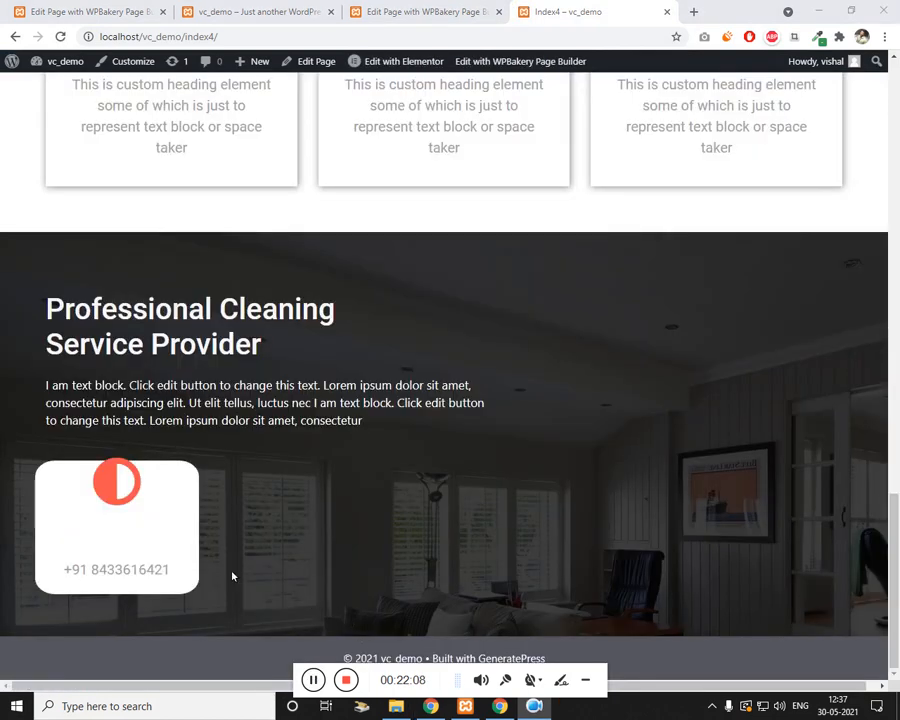
left_click(456, 11)
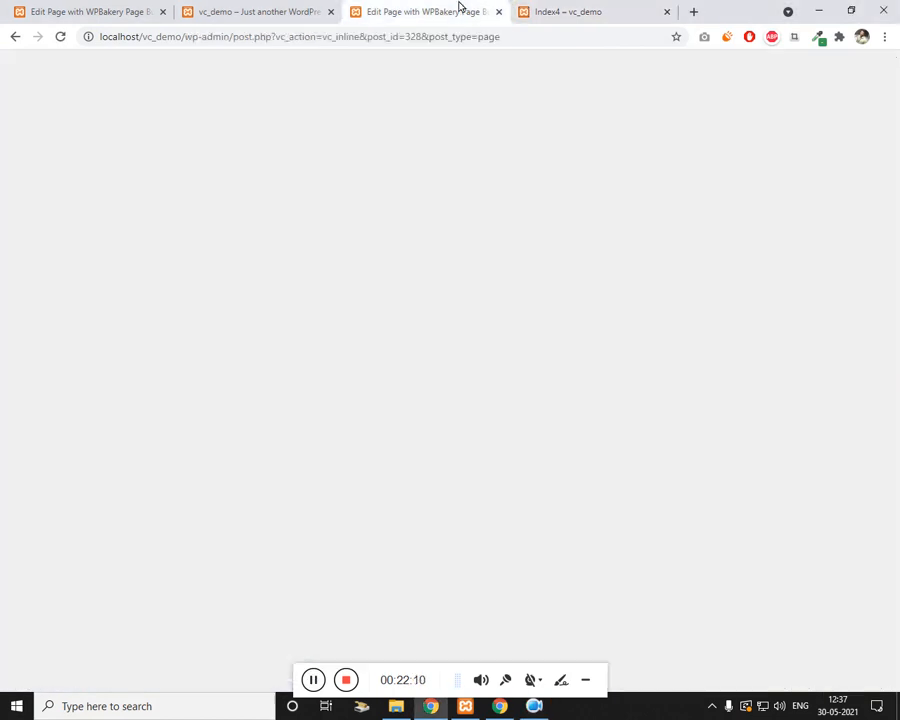
Step: Remove the text-white class from the Call Us heading and save
left_click(146, 486)
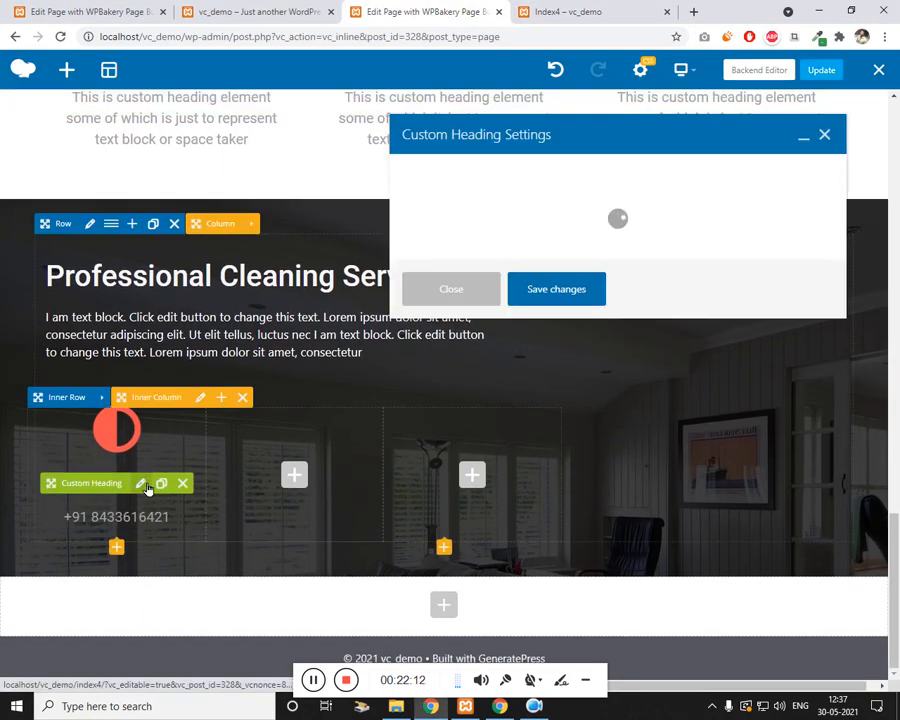
scroll(506, 434, "down", 3)
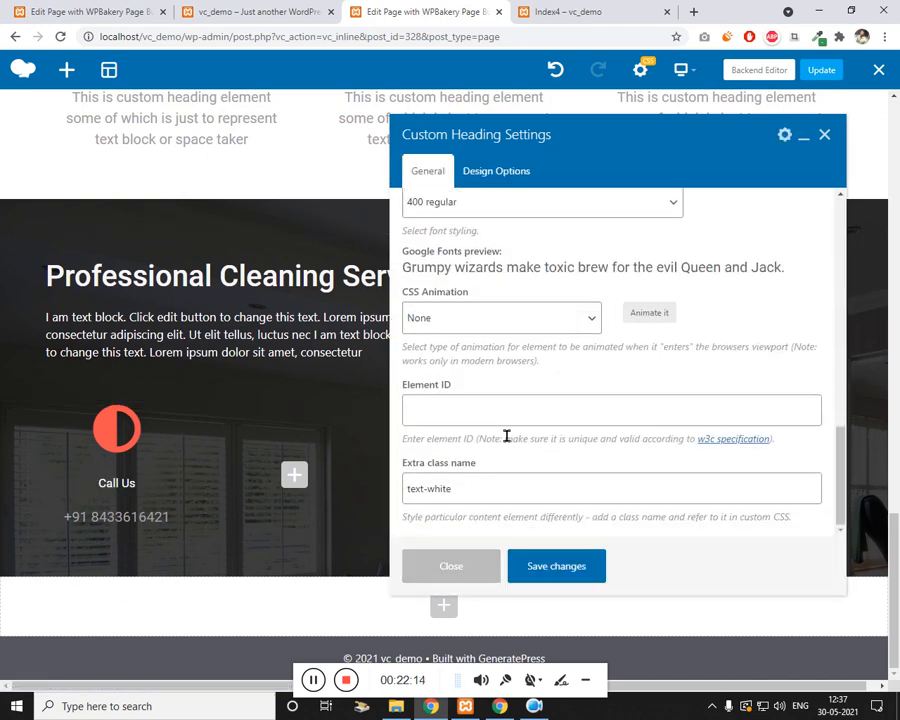
left_click(494, 485)
key("ctrl+a")
key("BackSpace")
scroll(485, 433, "up", 3)
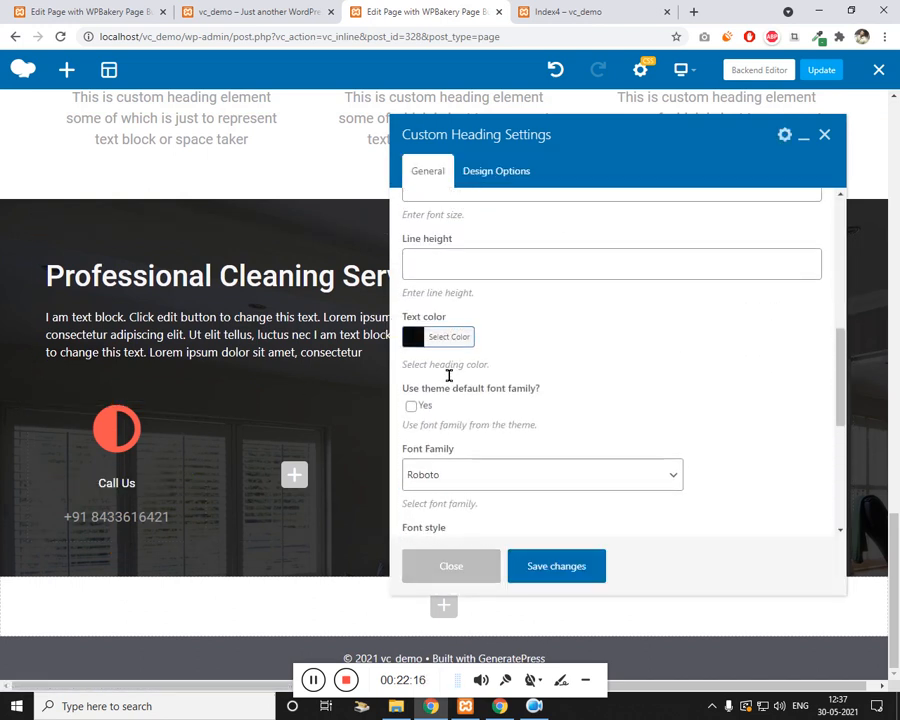
left_click(538, 565)
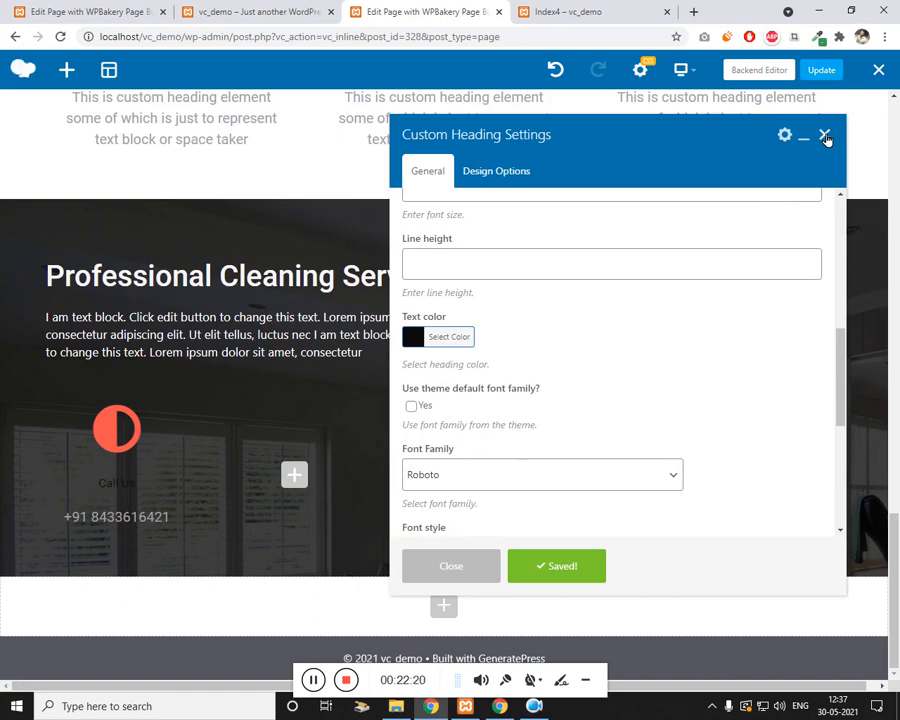
left_click(825, 135)
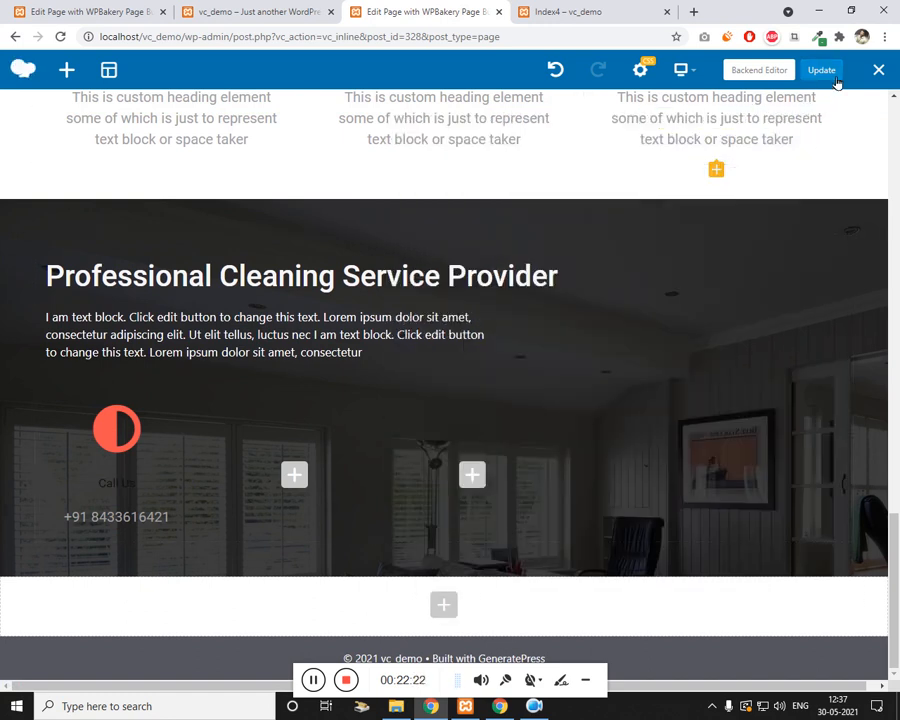
Step: Update the page and reload the live page to check the Call Us card
left_click(830, 76)
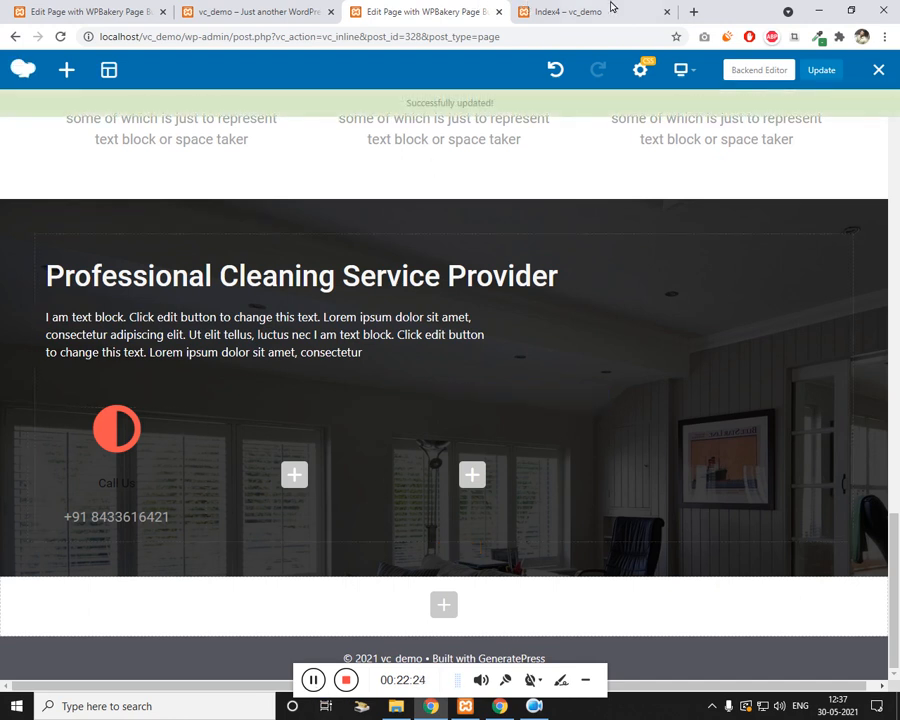
left_click(613, 8)
key("F5")
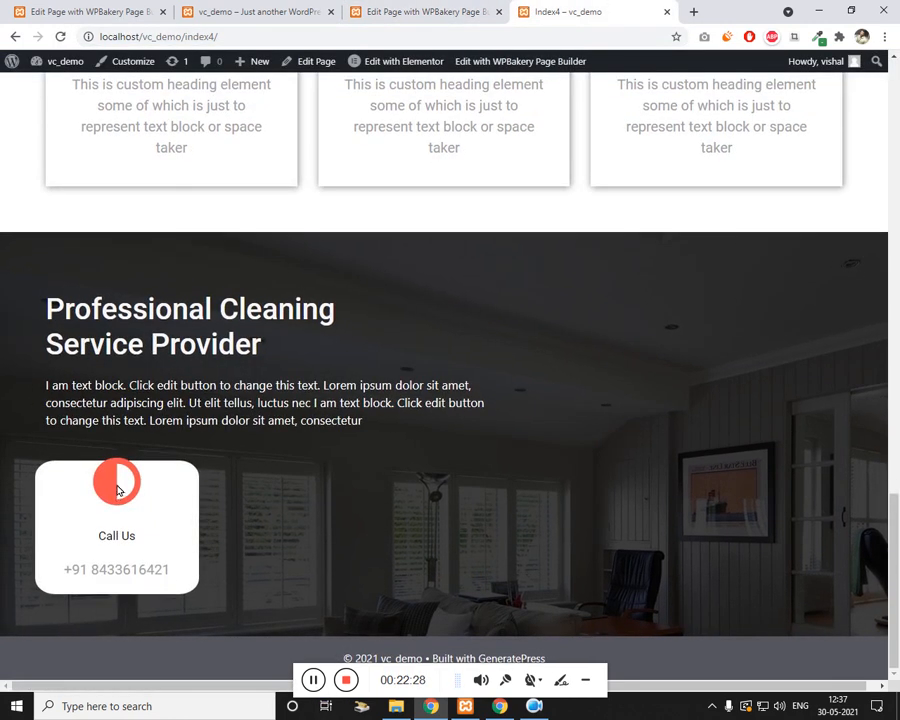
left_click(410, 8)
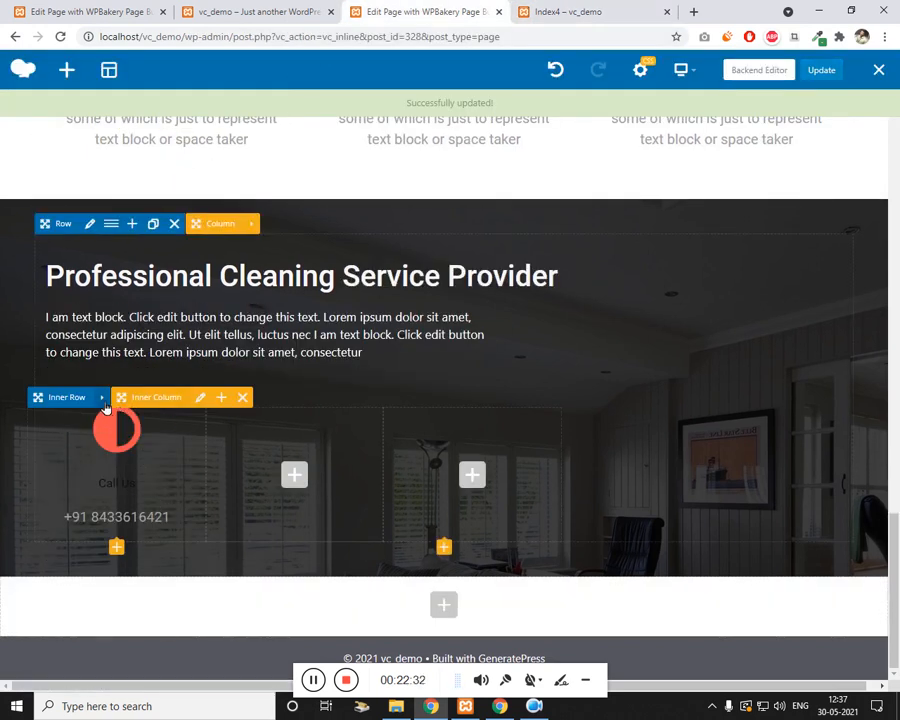
key("ctrl+Tab")
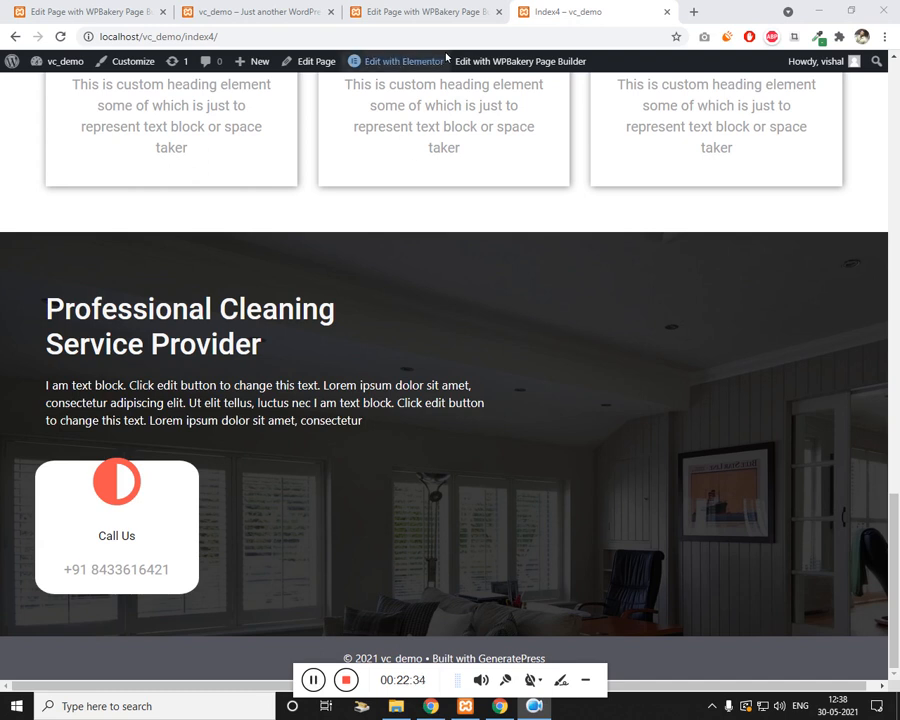
right_click(478, 313)
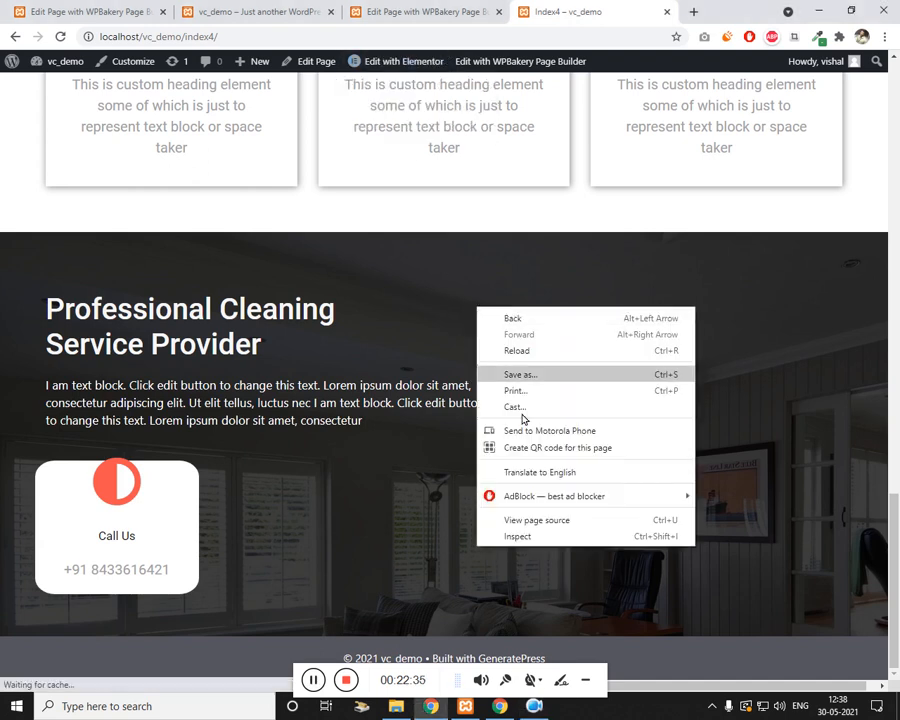
Step: Open DevTools on the live page, move it aside, and inspect the card's icon element
left_click(520, 533)
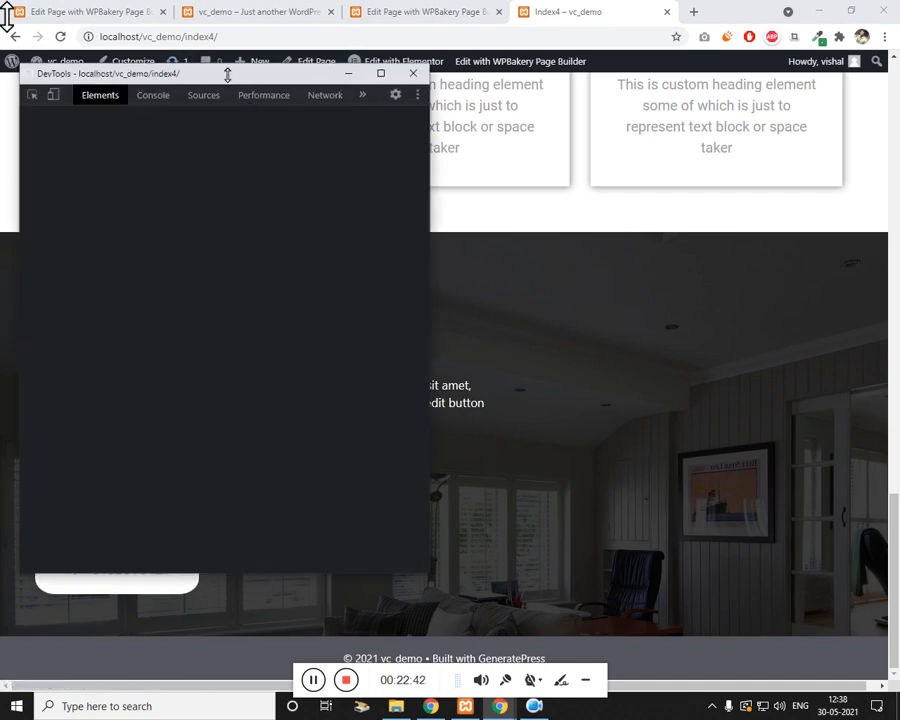
left_click_drag(228, 75, 536, 84)
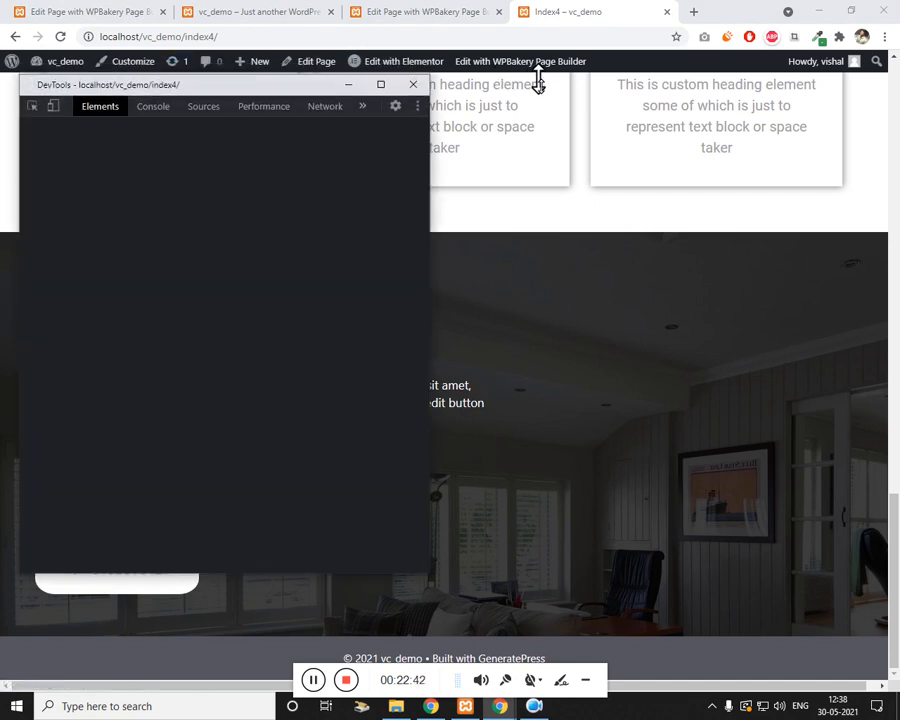
left_click_drag(176, 94, 550, 139)
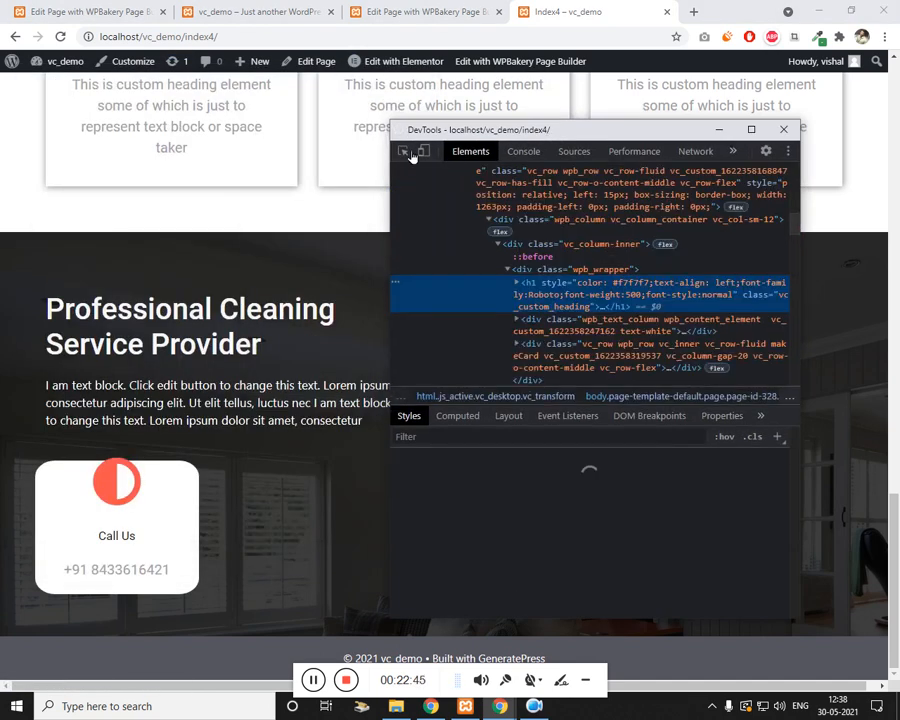
left_click(404, 152)
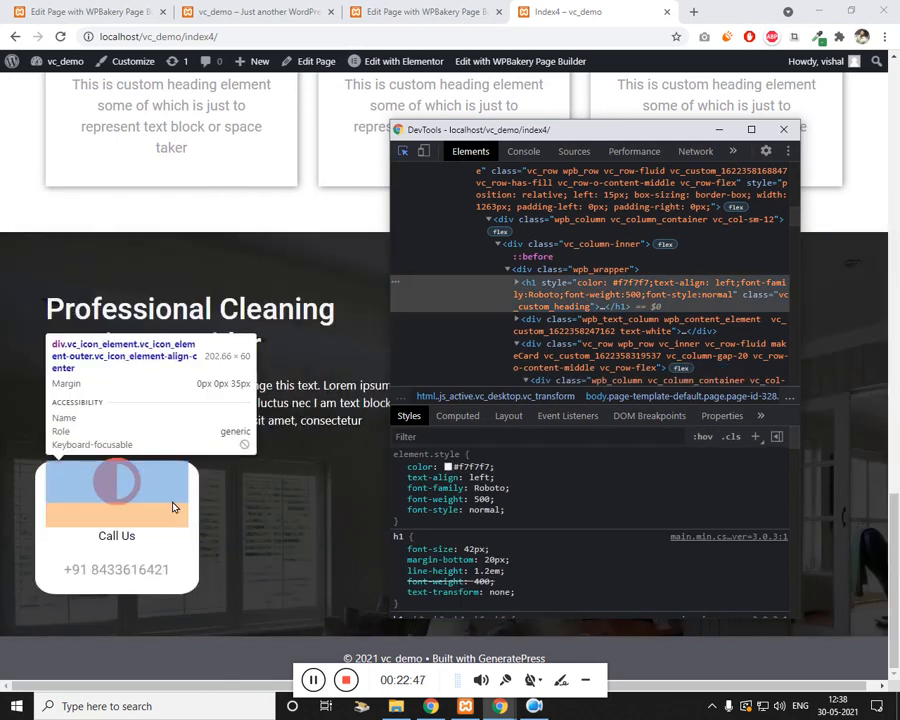
left_click(172, 507)
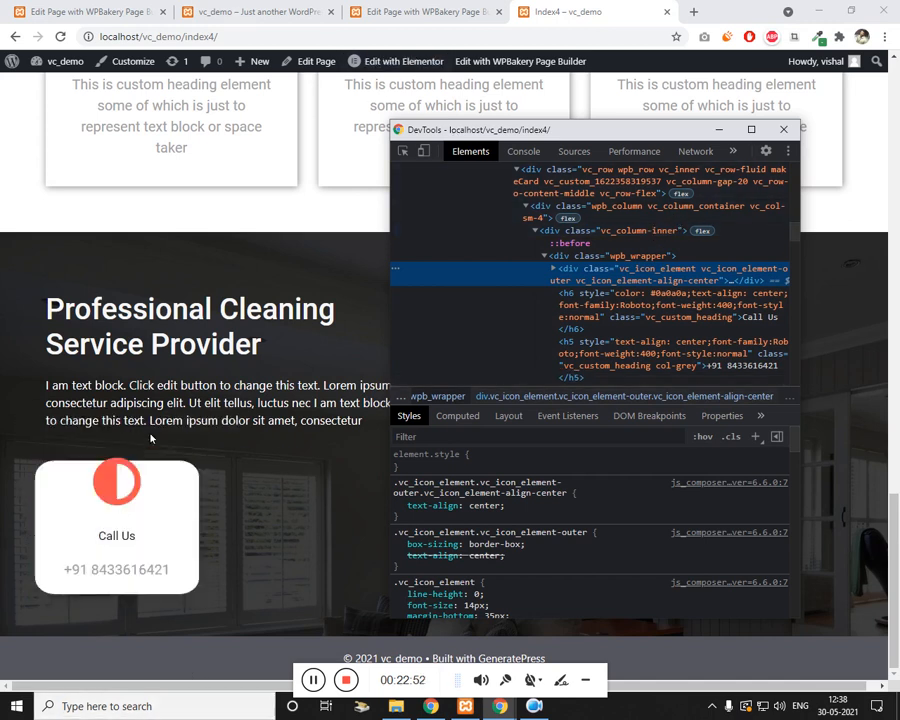
left_click(214, 20)
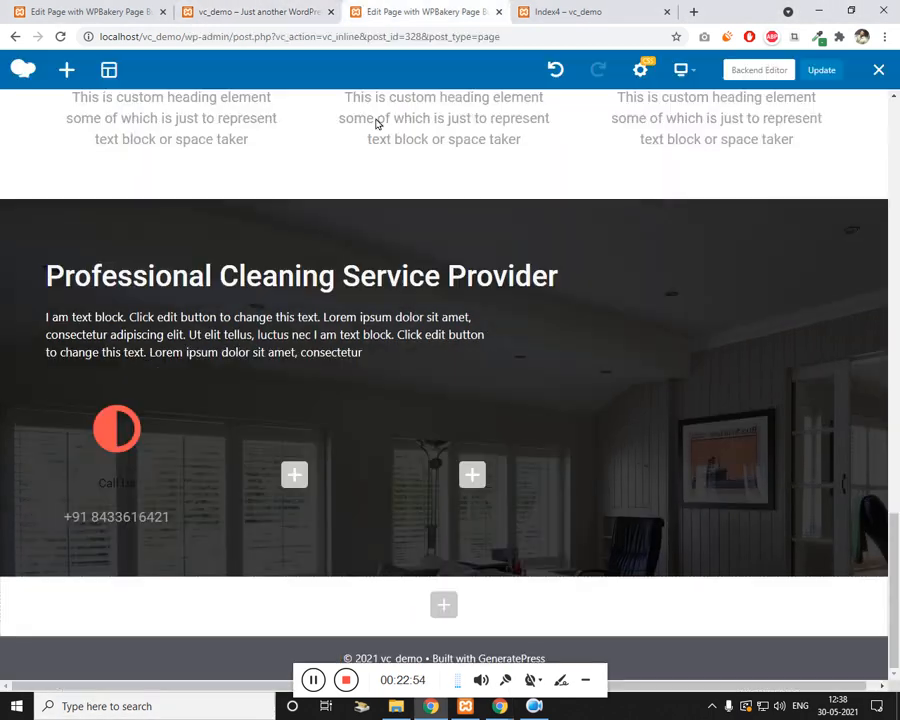
Step: Select the inner card row's extra class name 'makeCard' in its settings
left_click(362, 10)
mouse_move(110, 402)
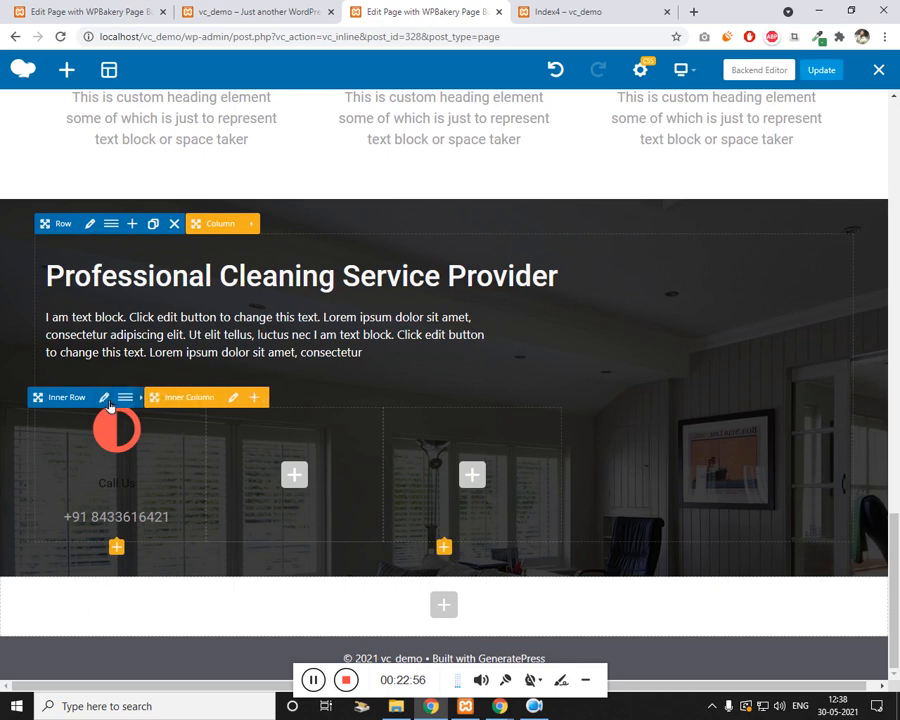
left_click(105, 399)
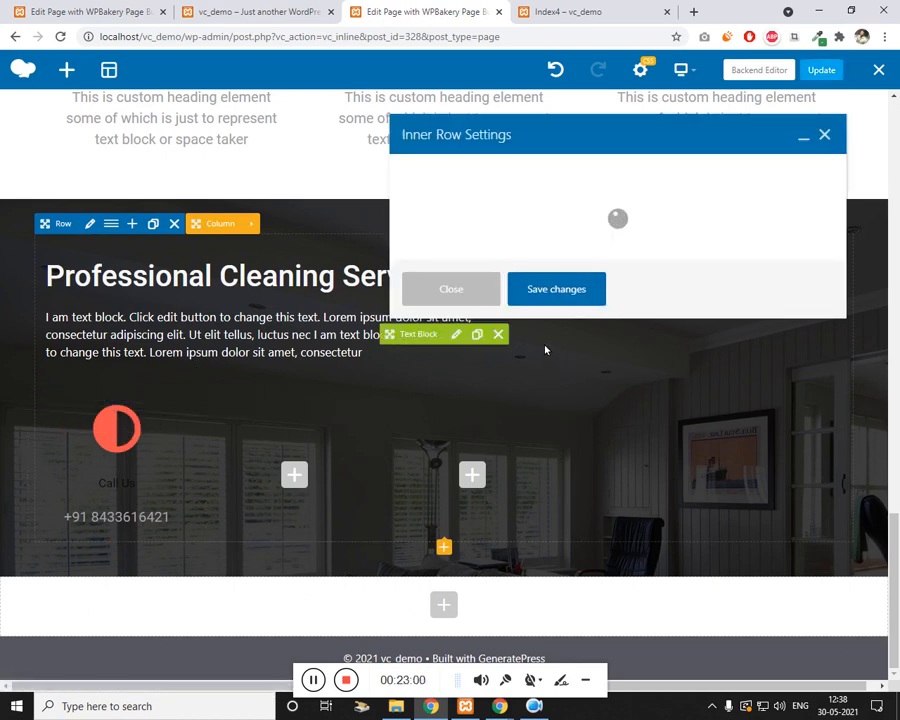
scroll(554, 354, "down", 3)
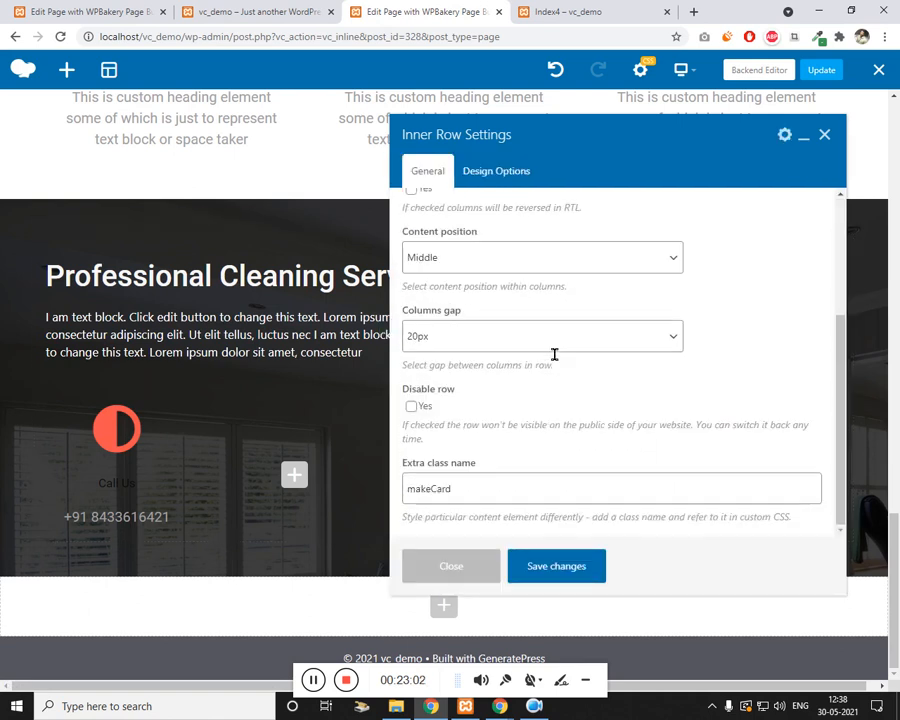
double_click(475, 500)
key("ctrl+c")
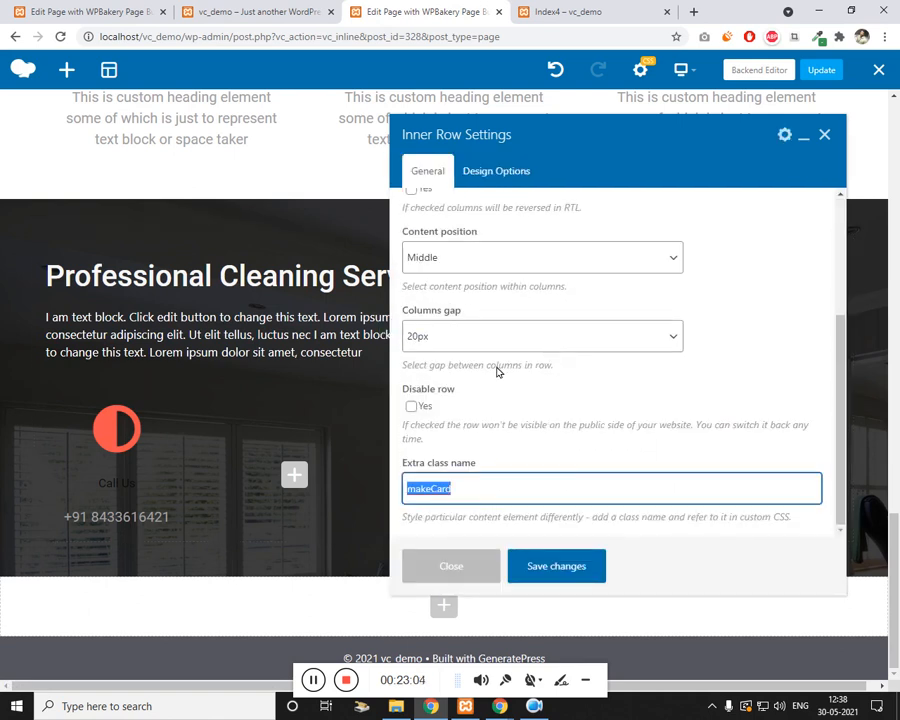
key("ctrl+Tab")
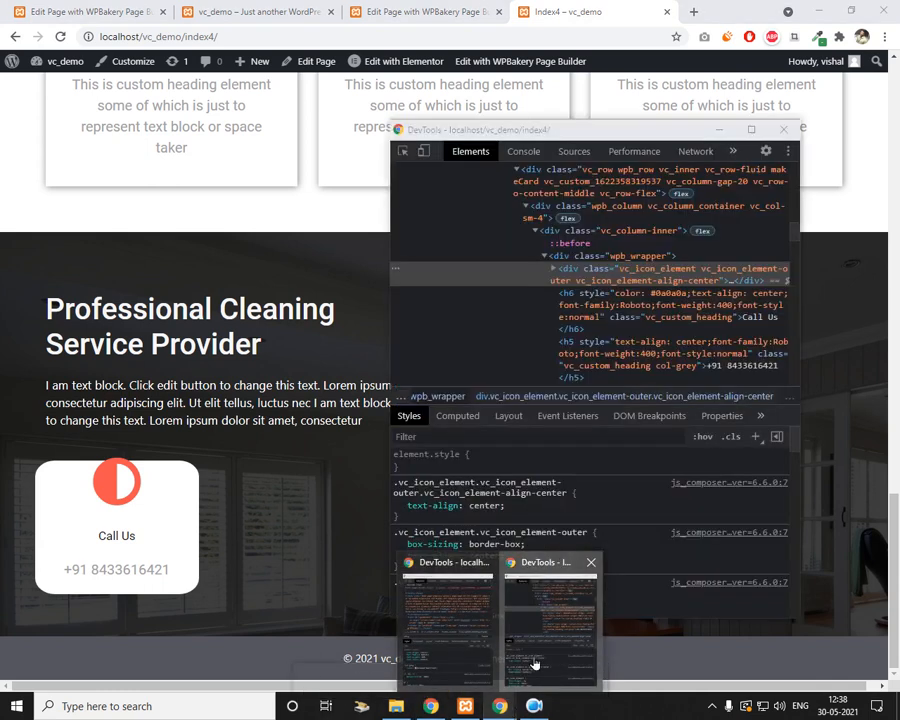
Step: Close the extra DevTools windows and reopen a single inspector beside the cards
left_click(532, 657)
left_click(790, 131)
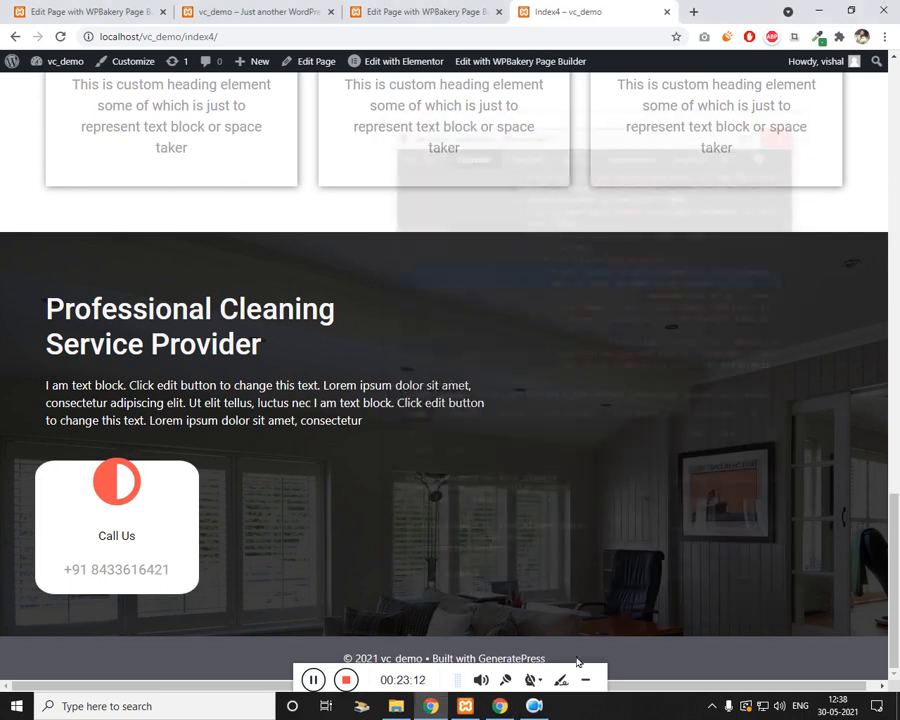
left_click(507, 706)
left_click(413, 73)
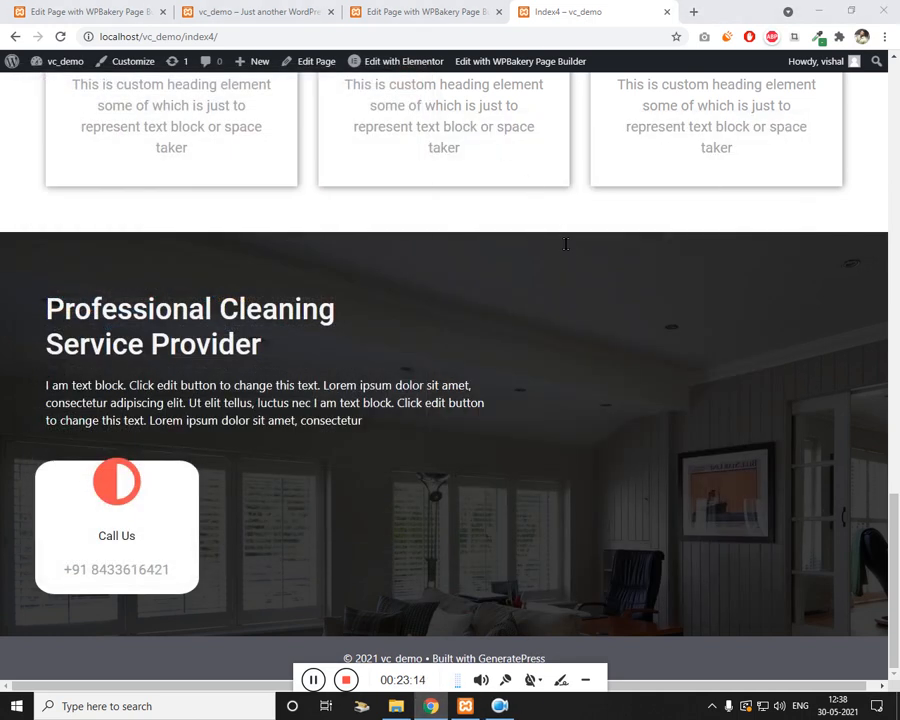
right_click(554, 233)
left_click(590, 464)
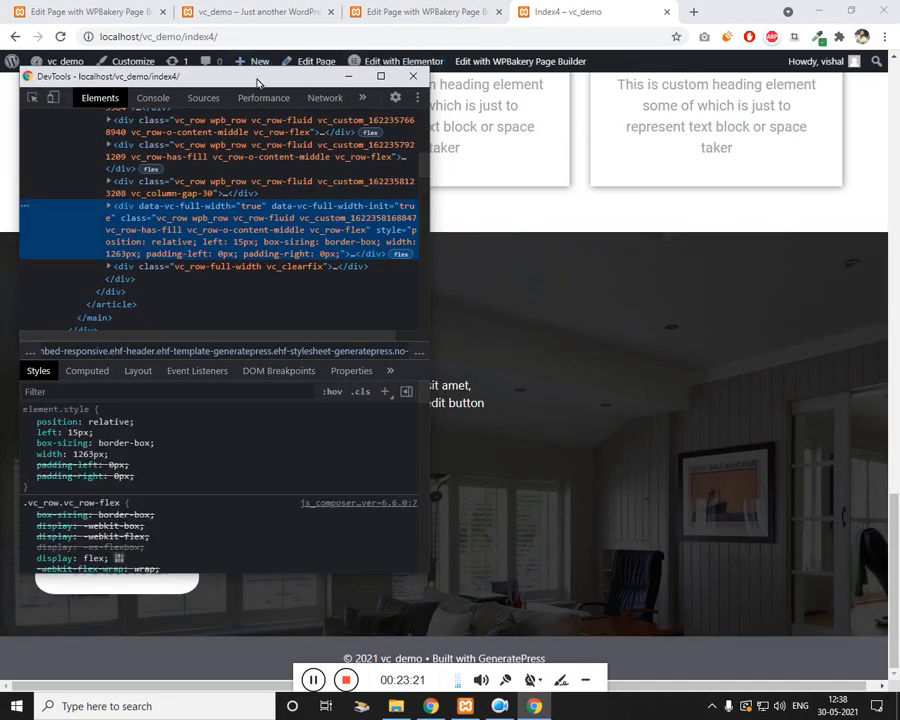
left_click_drag(257, 80, 731, 99)
Step: Search the markup for makeCard and select the first card's column element
left_click(679, 207)
key("ctrl+f")
key("ctrl+v")
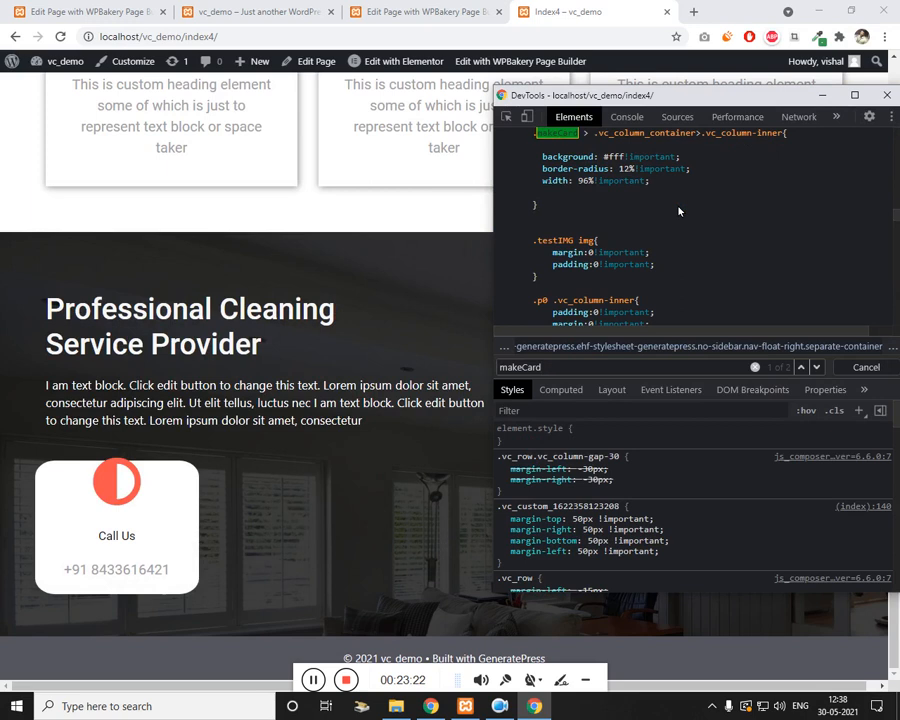
key("Return")
scroll(720, 260, "down", 3)
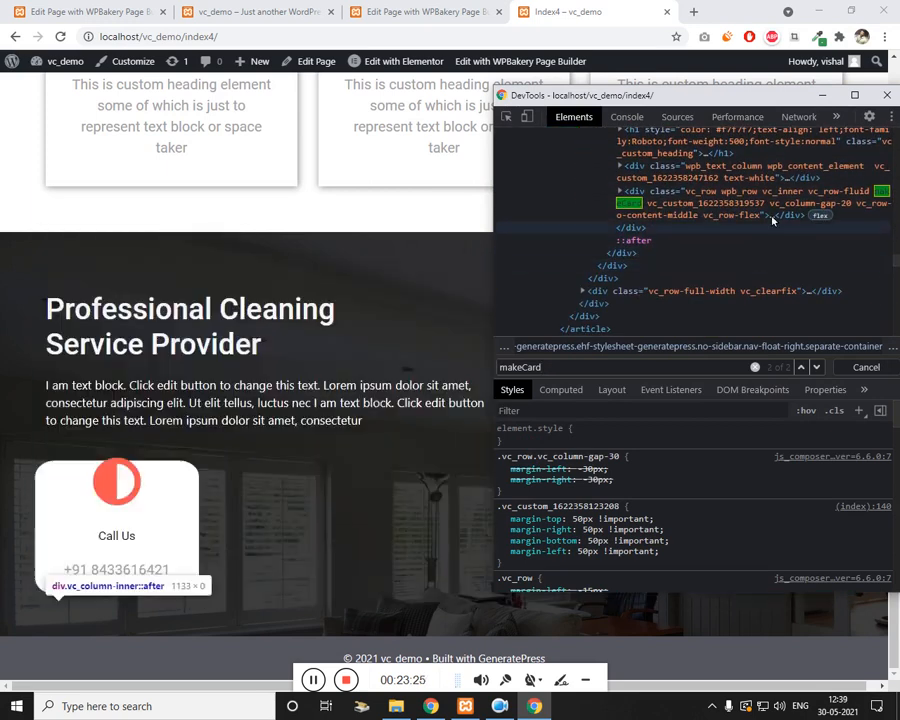
left_click(775, 213)
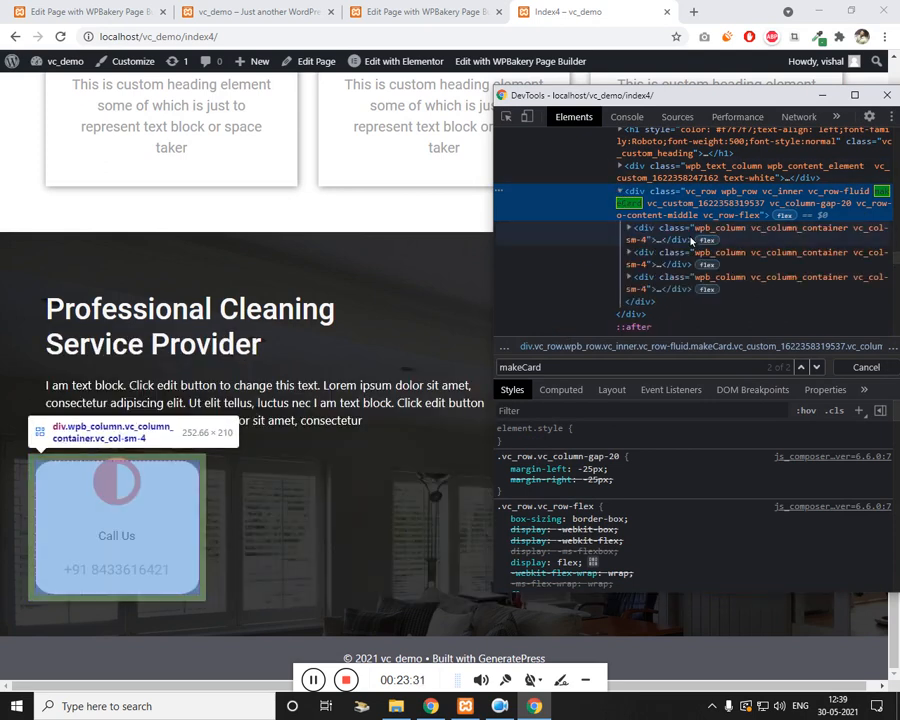
left_click(634, 232)
Step: Try a 20px, then 22px, inline padding on the column, then disable it
left_click(610, 436)
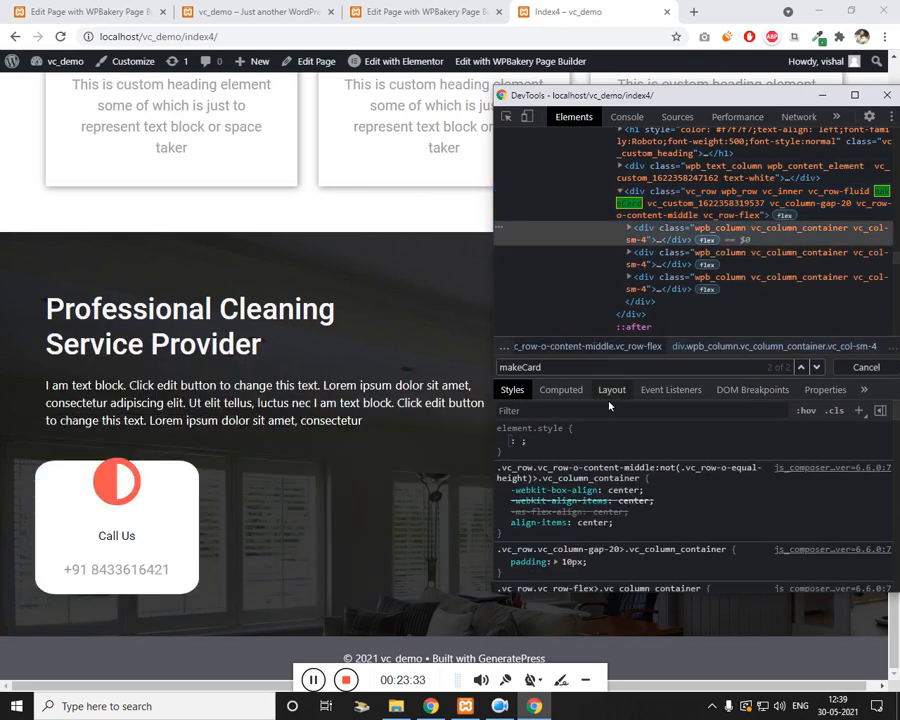
type("padding")
key("Tab")
type("20px")
key("Up")
key("Up")
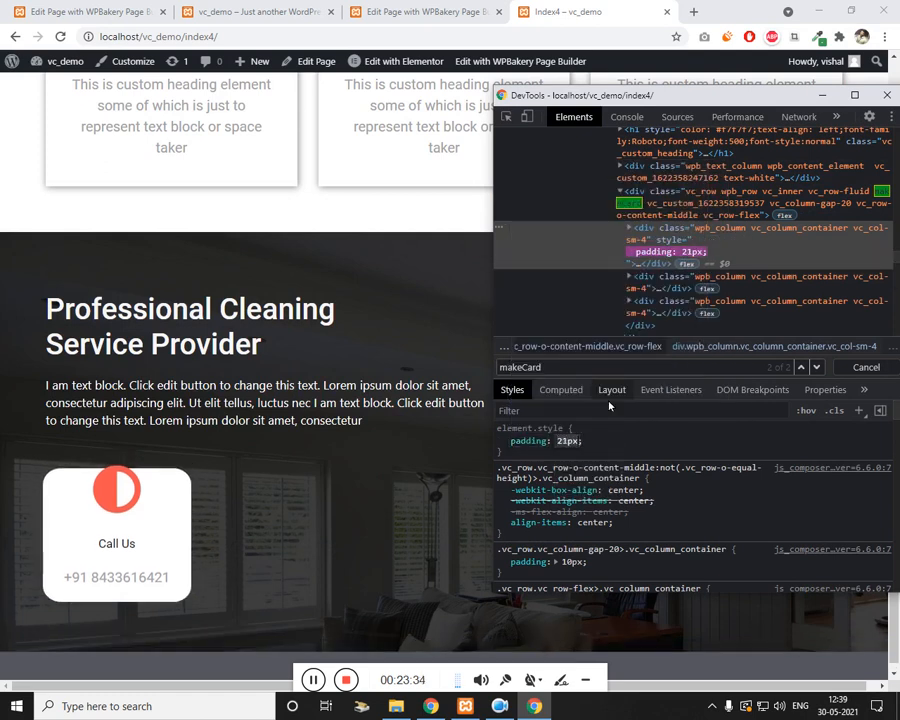
left_click(502, 440)
Step: Give the card's vc_column-inner container an inline padding raised from 20px to 28px
left_click(660, 270)
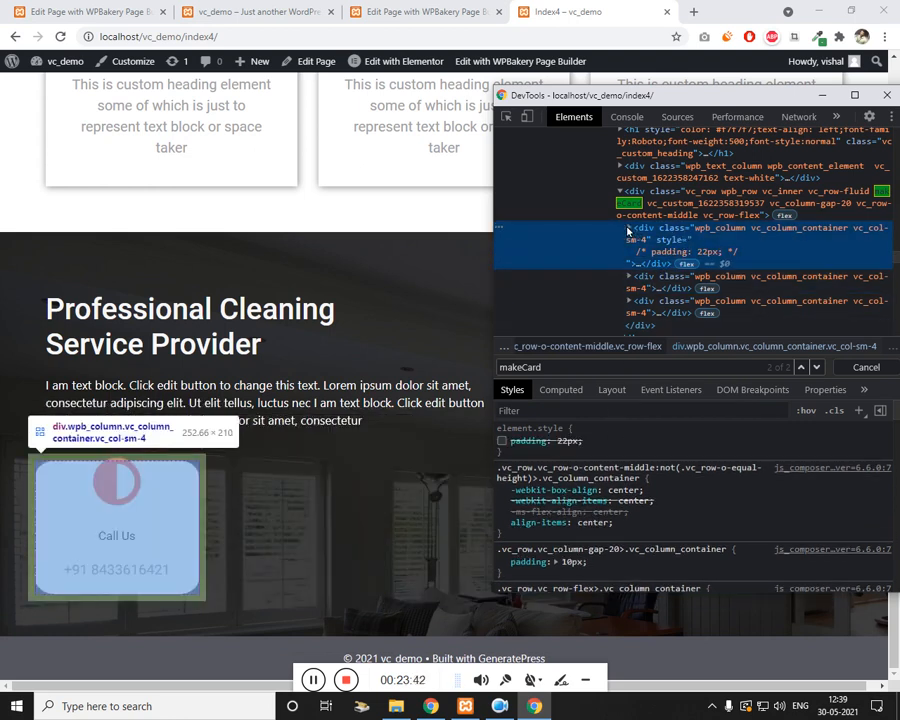
left_click(629, 232)
left_click(690, 276)
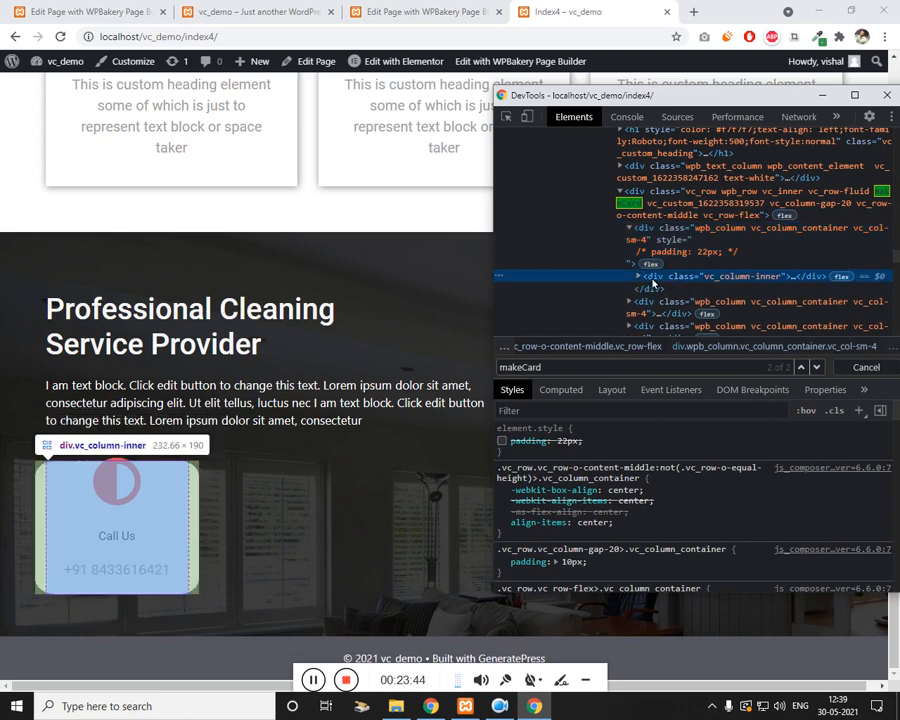
left_click(614, 440)
type("p")
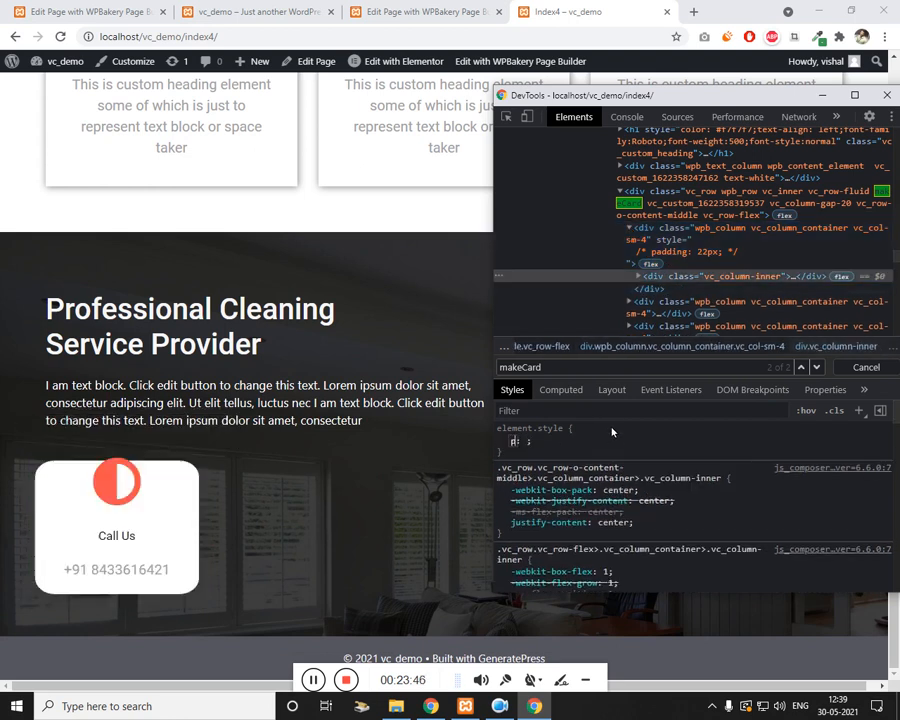
type("adding")
key("Tab")
type("20px")
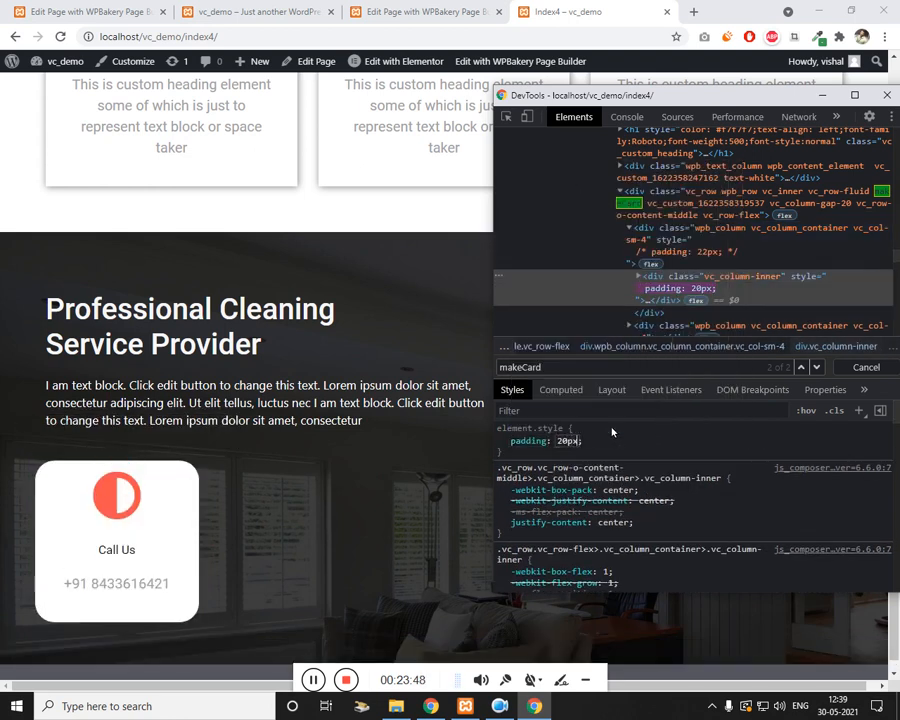
key("Up")
key("Up")
key("Up")
key("Up")
key("Up")
key("Up")
key("Up")
key("Up")
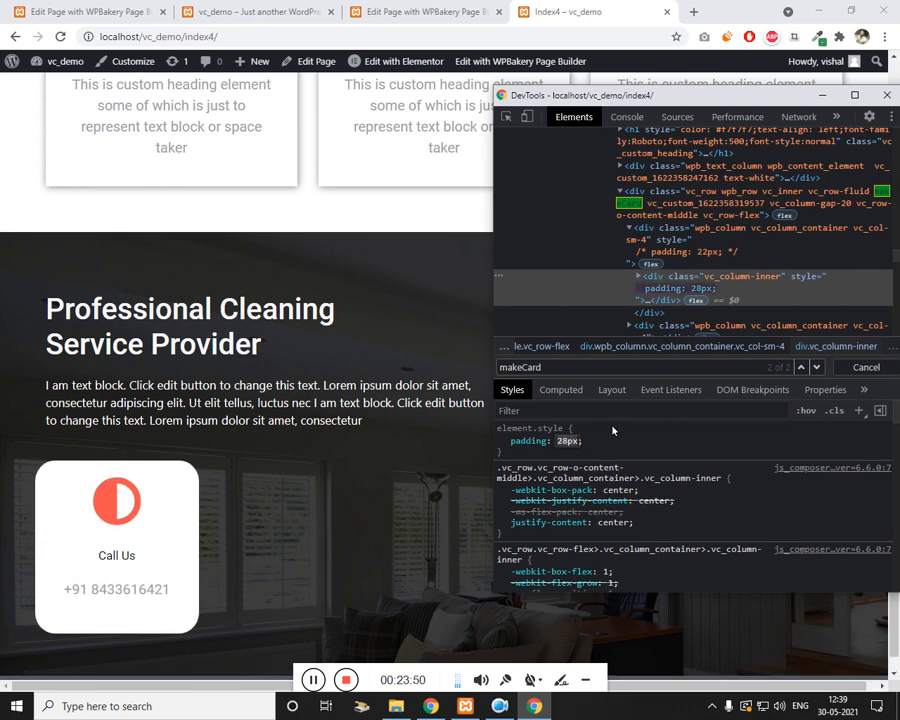
double_click(750, 280)
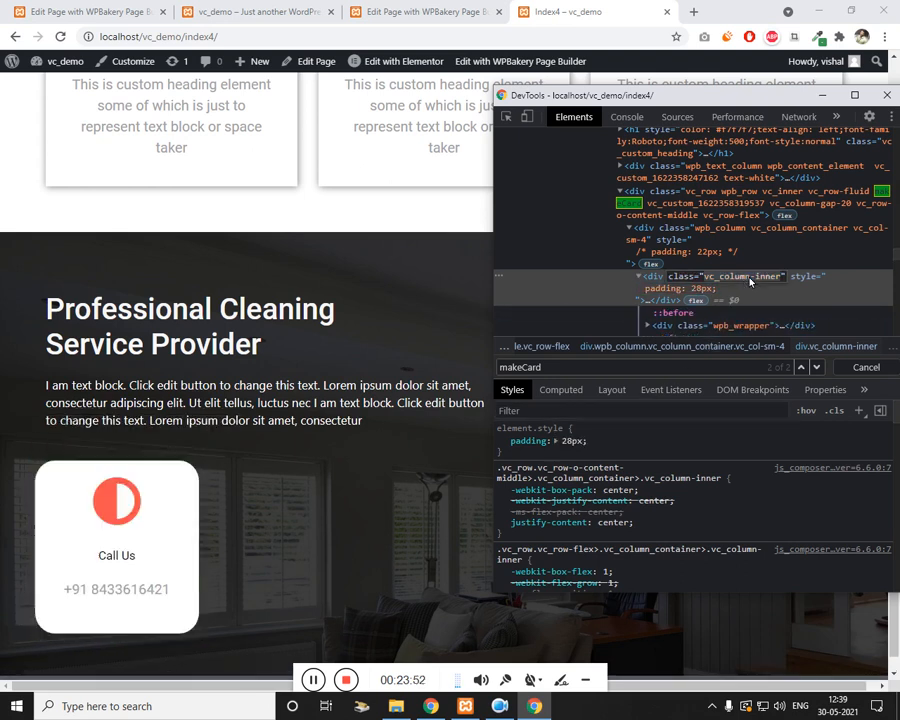
left_click(306, 9)
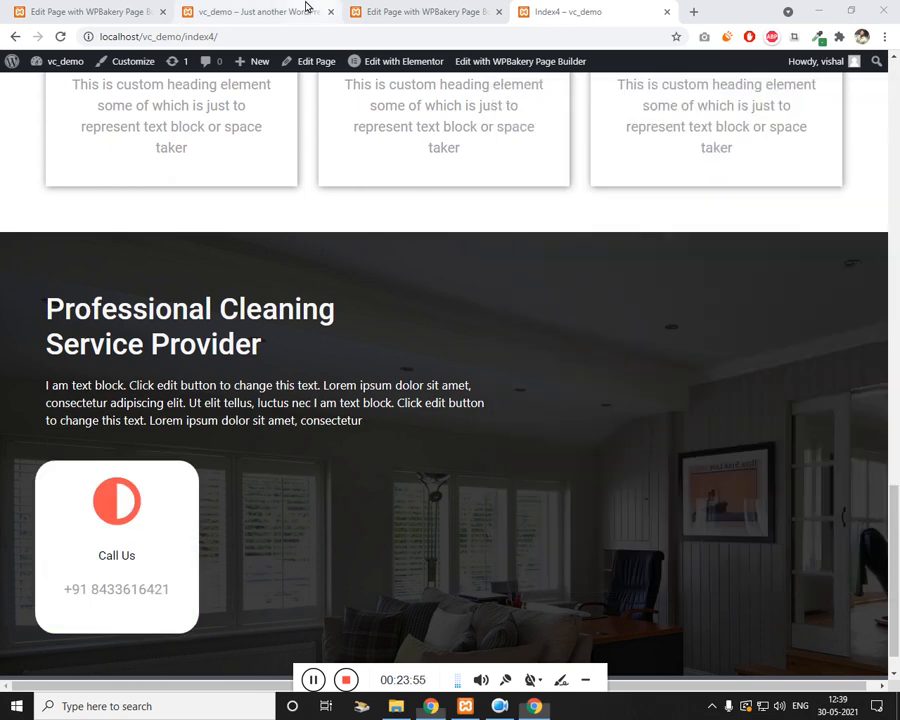
Step: Open the page's Custom CSS in Page Settings on the WPBakery tab
scroll(617, 127, "up", 3)
left_click(430, 11)
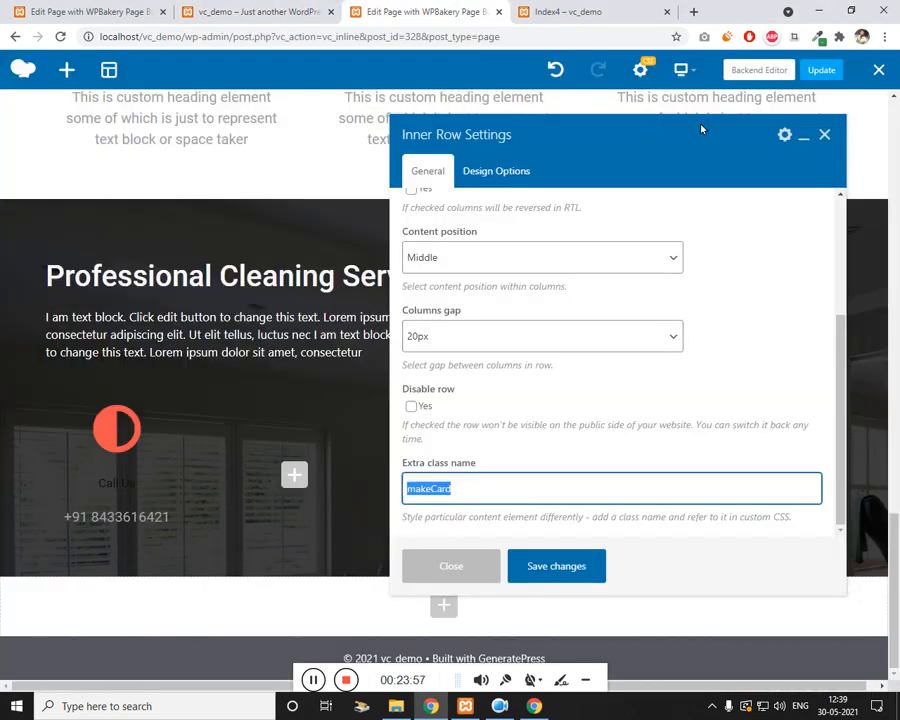
left_click(640, 69)
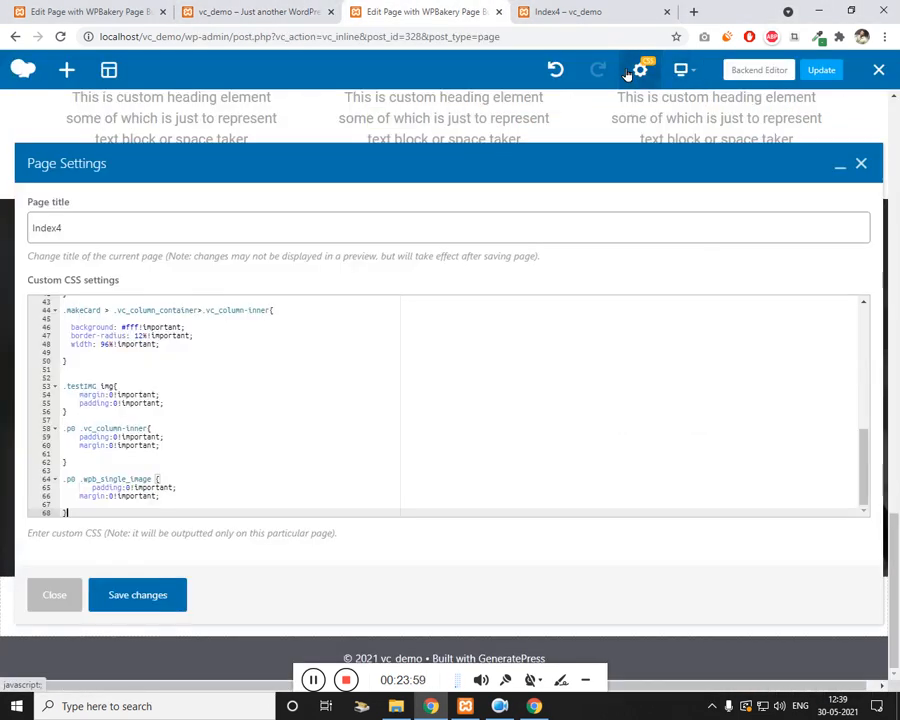
left_click(316, 393)
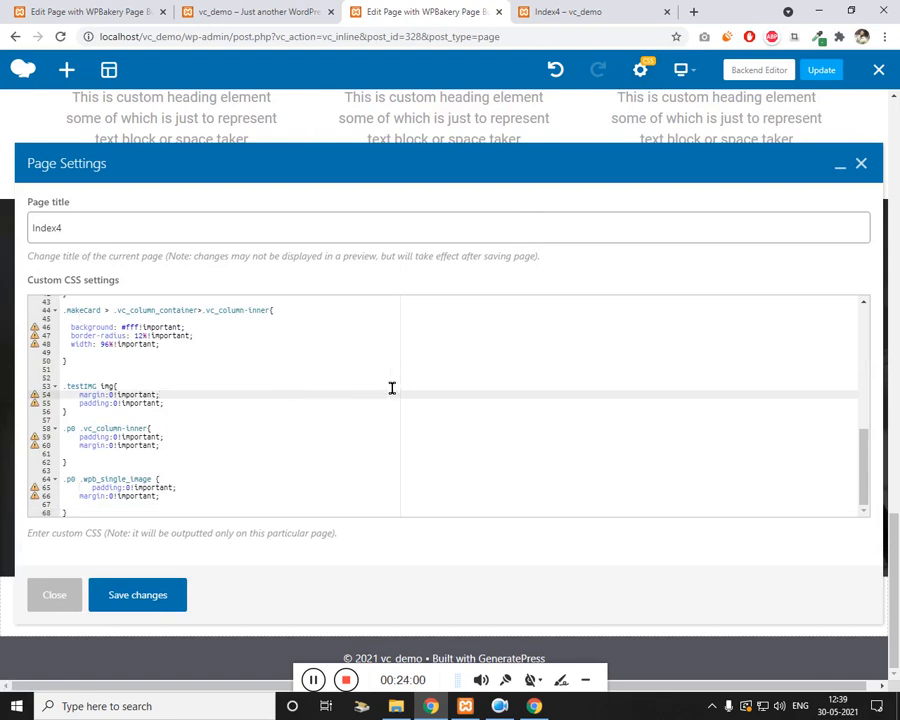
Step: Add padding:20px!important; to the .makeCard rule and save the custom CSS
scroll(175, 465, "up", 5)
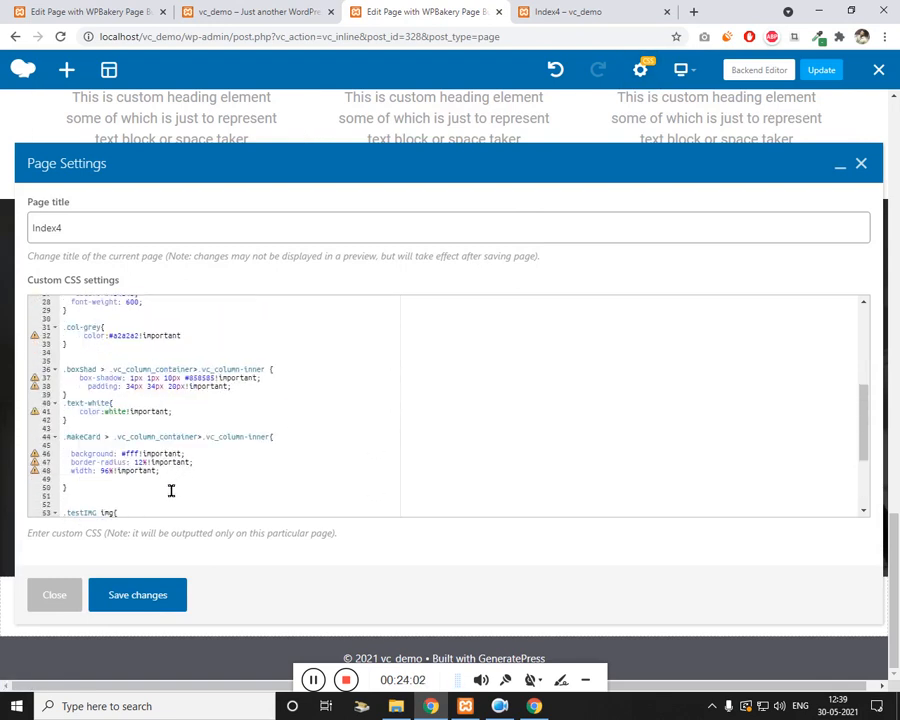
left_click(91, 440)
double_click(240, 441)
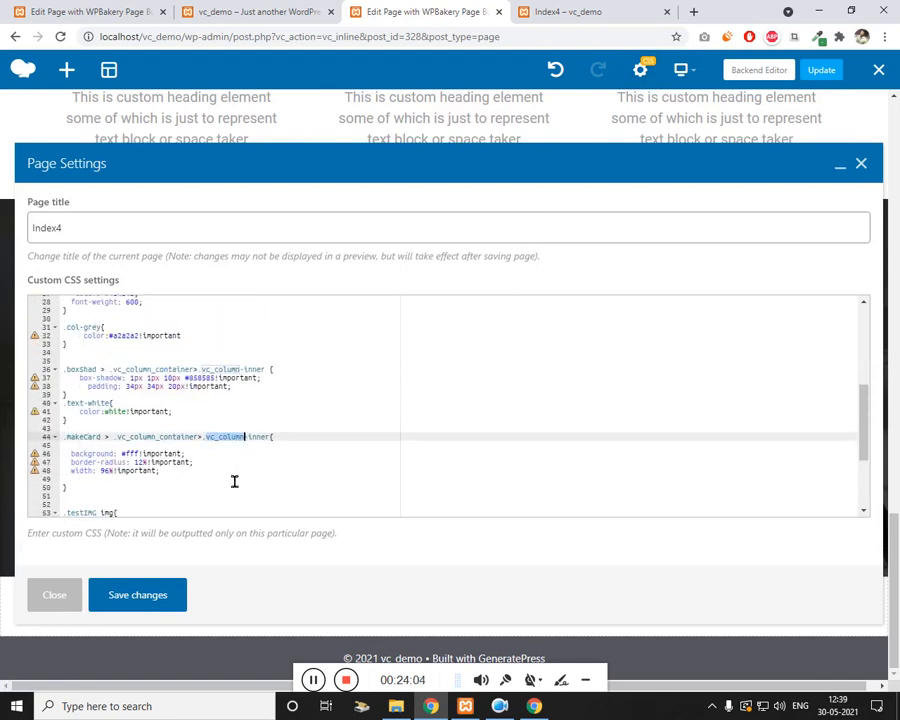
left_click(229, 488)
left_click(234, 481)
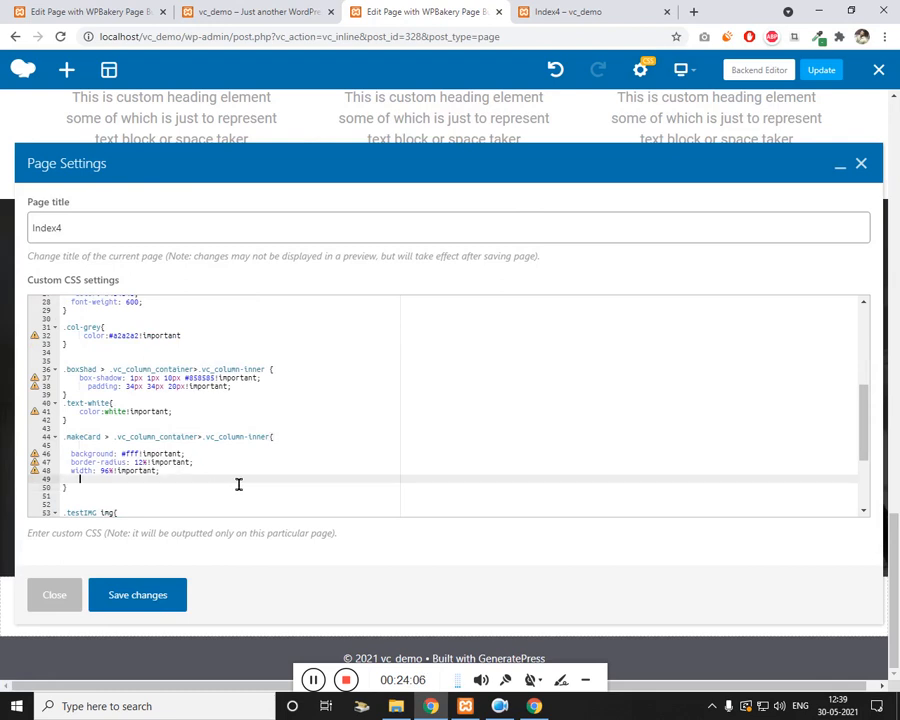
left_click(261, 466)
left_click(264, 472)
key("Return")
type("padding:20px!important;")
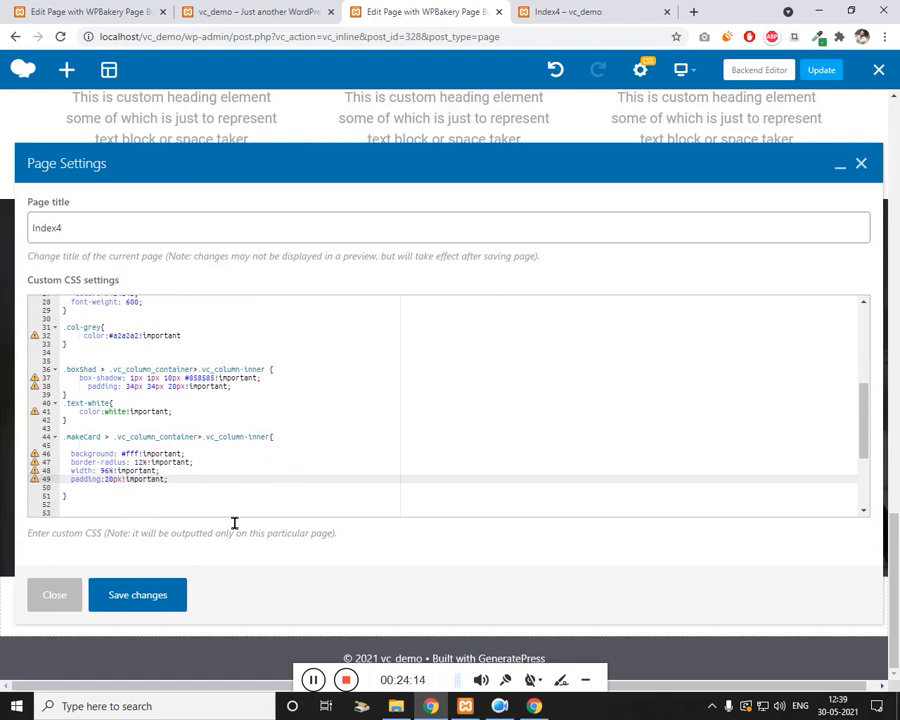
left_click(137, 595)
Step: Reload the live page and select the makeCard card's inner container in DevTools
left_click(566, 10)
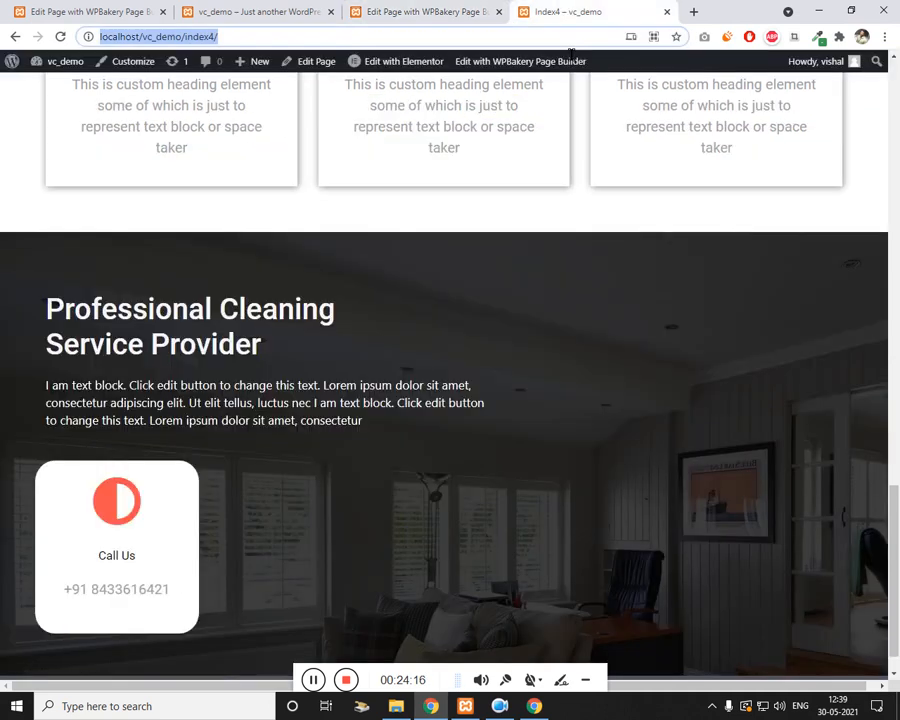
key("F5")
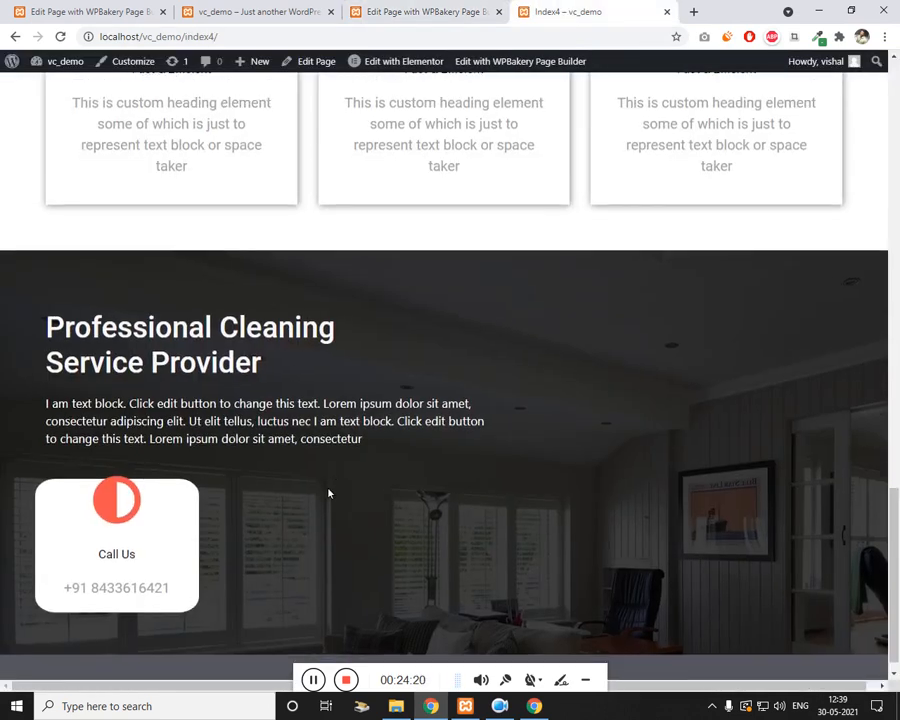
key("ctrl+shift+i")
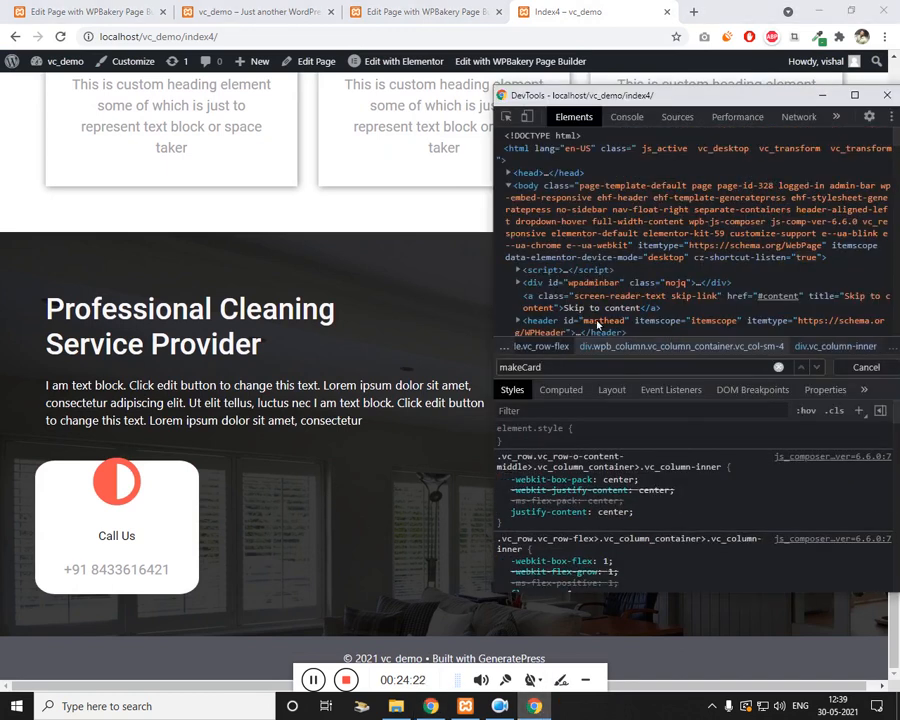
key("Return")
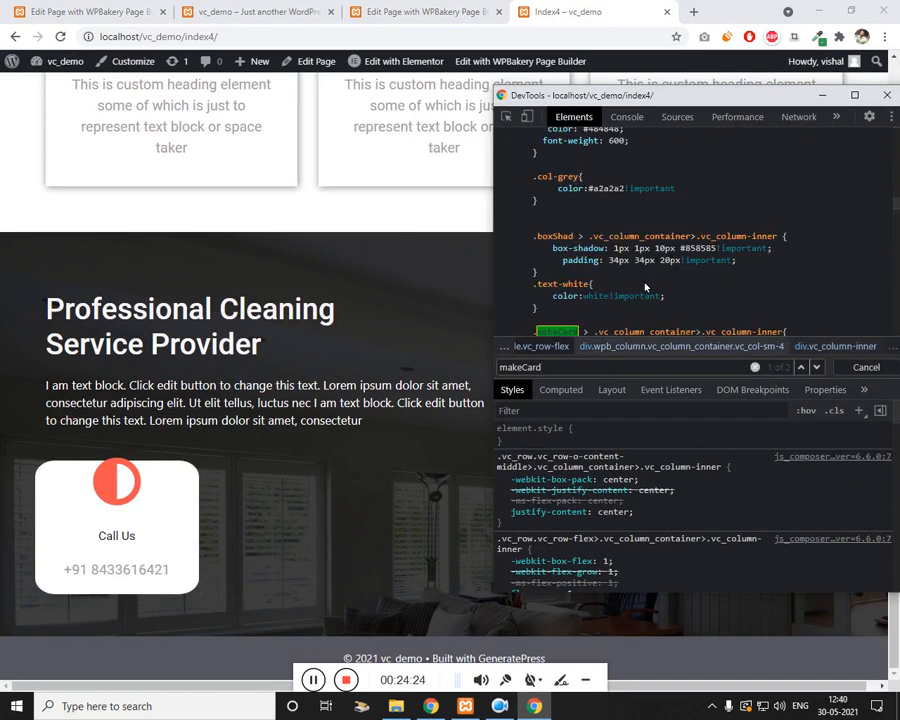
key("Return")
scroll(643, 287, "down", 3)
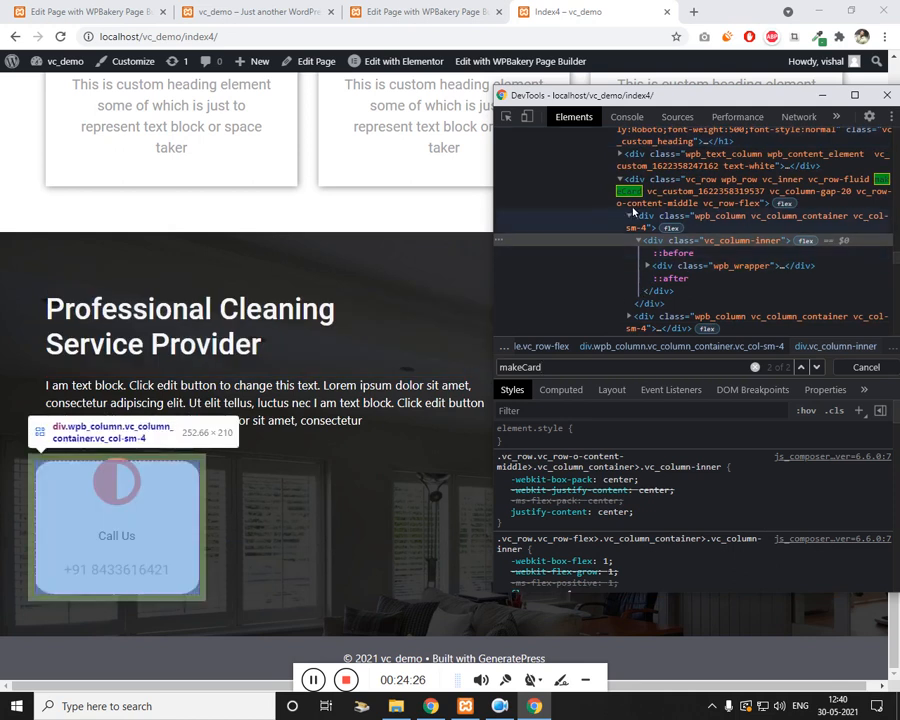
left_click(730, 241)
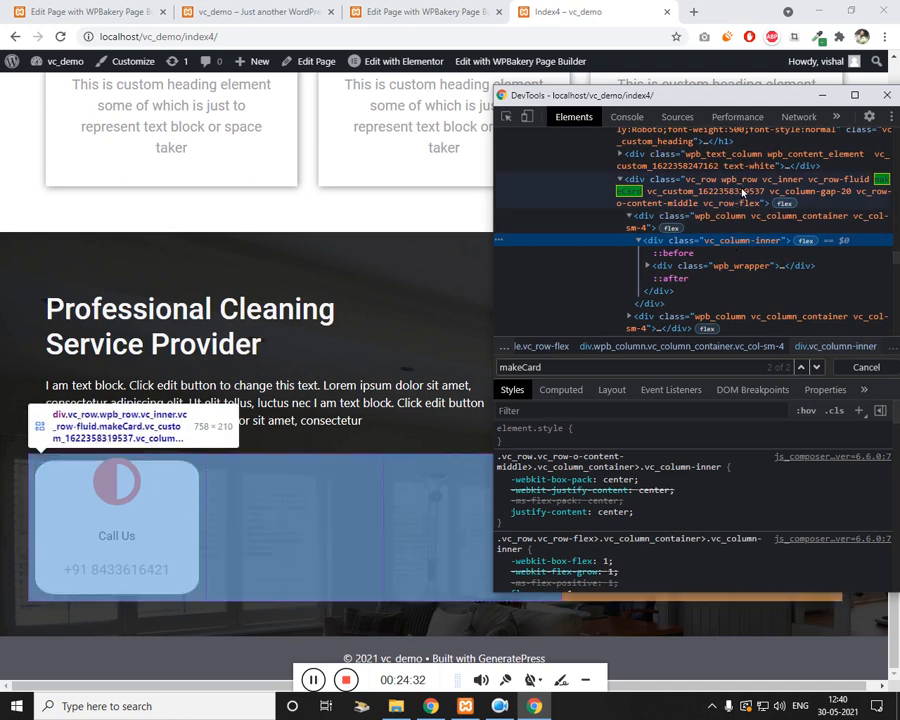
Step: Add padding 22px to the .makeCard rule in DevTools
left_click(742, 219)
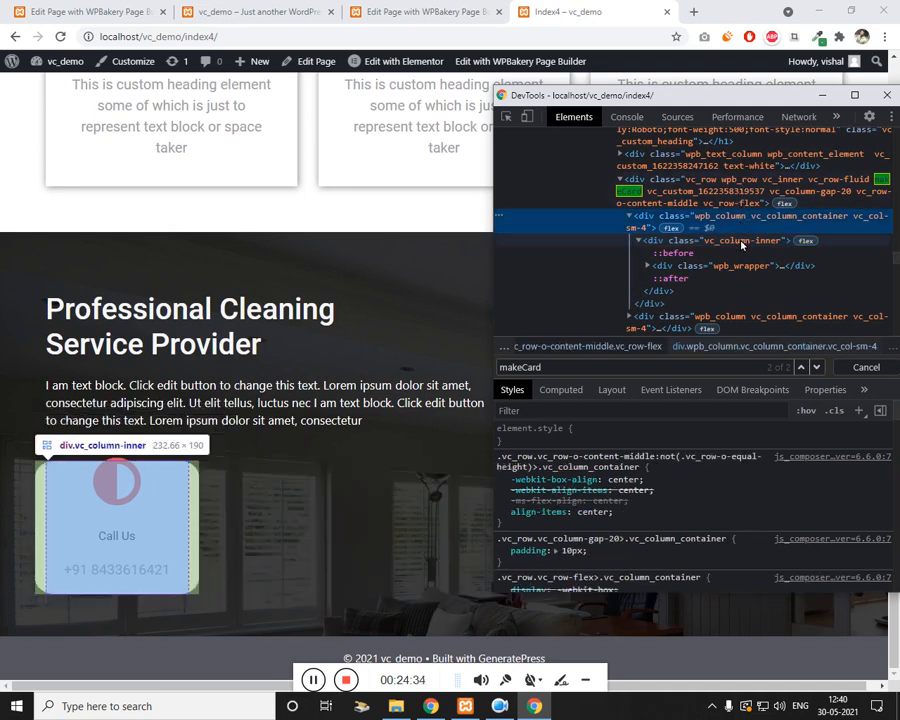
left_click(742, 244)
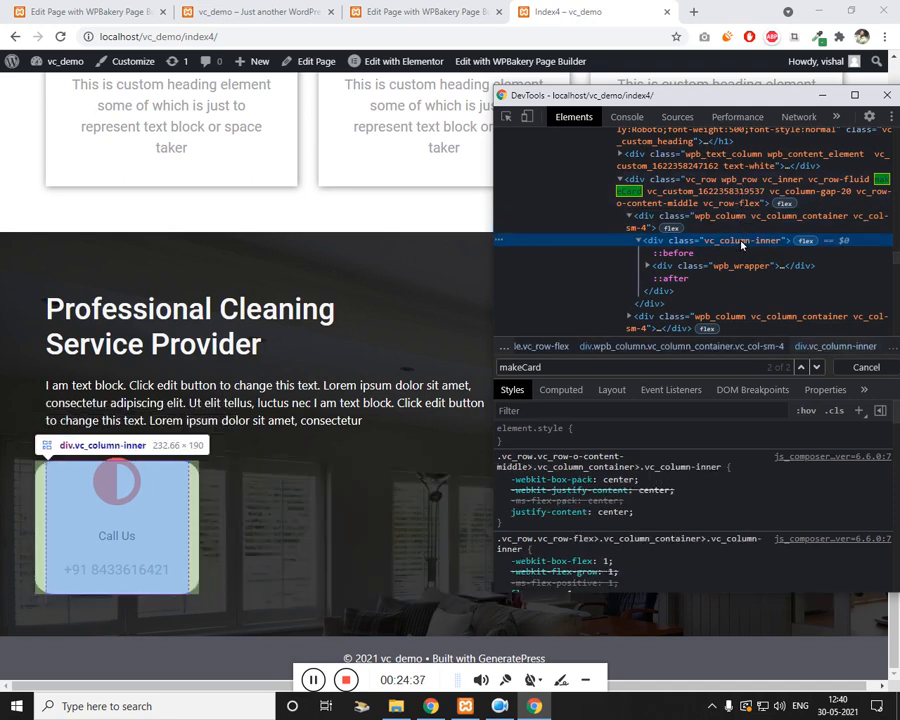
scroll(672, 533, "down", 5)
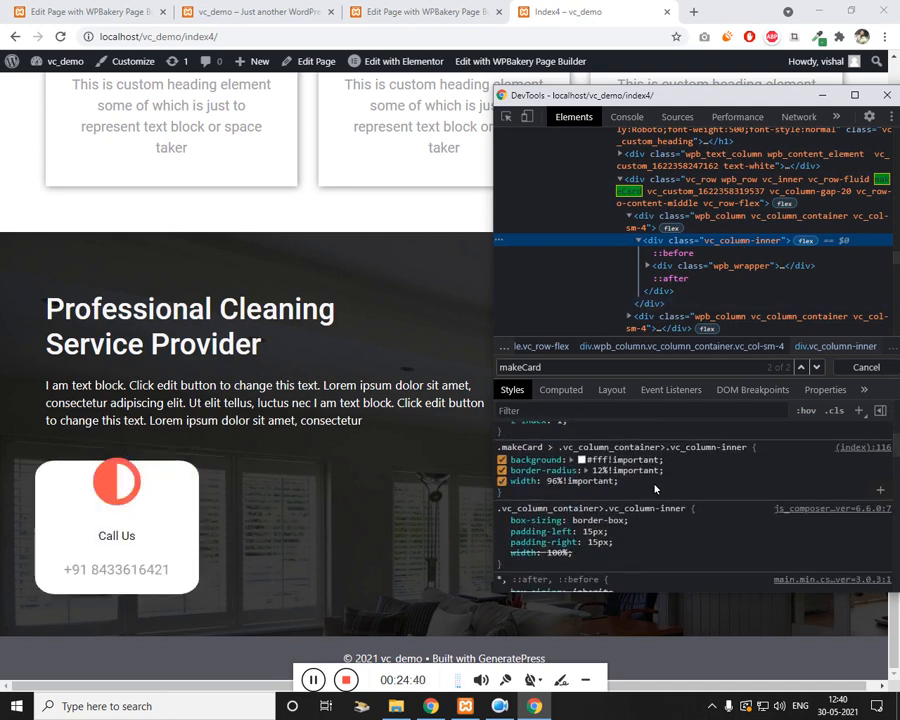
left_click(655, 489)
type("p")
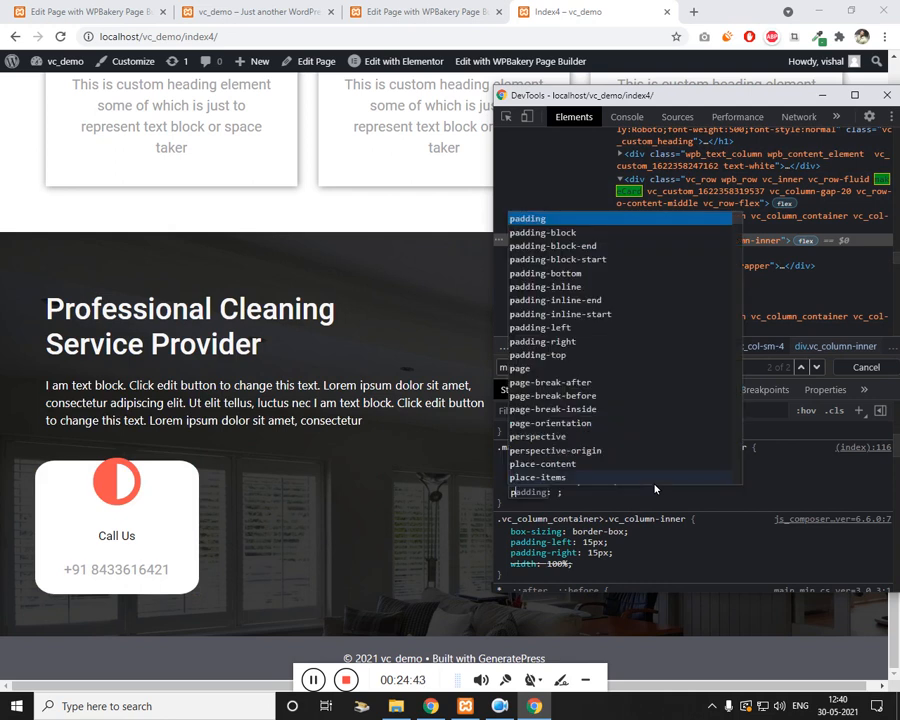
key("Tab")
type("20")
key("BackSpace")
type("2px")
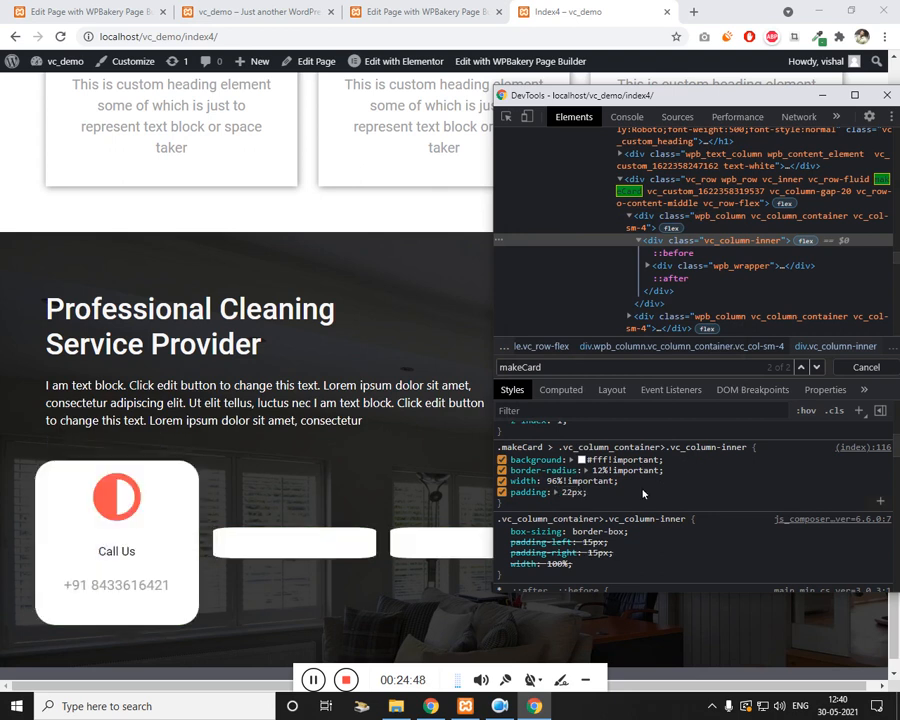
left_click(395, 8)
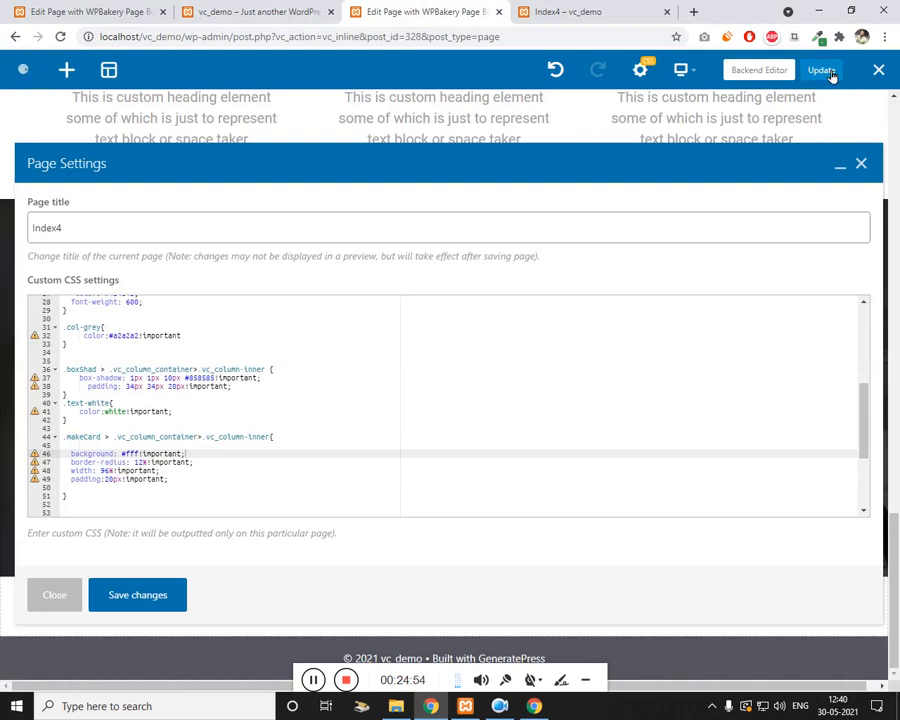
Step: Reload the live page to check the card padding, then close Page Settings
double_click(113, 479)
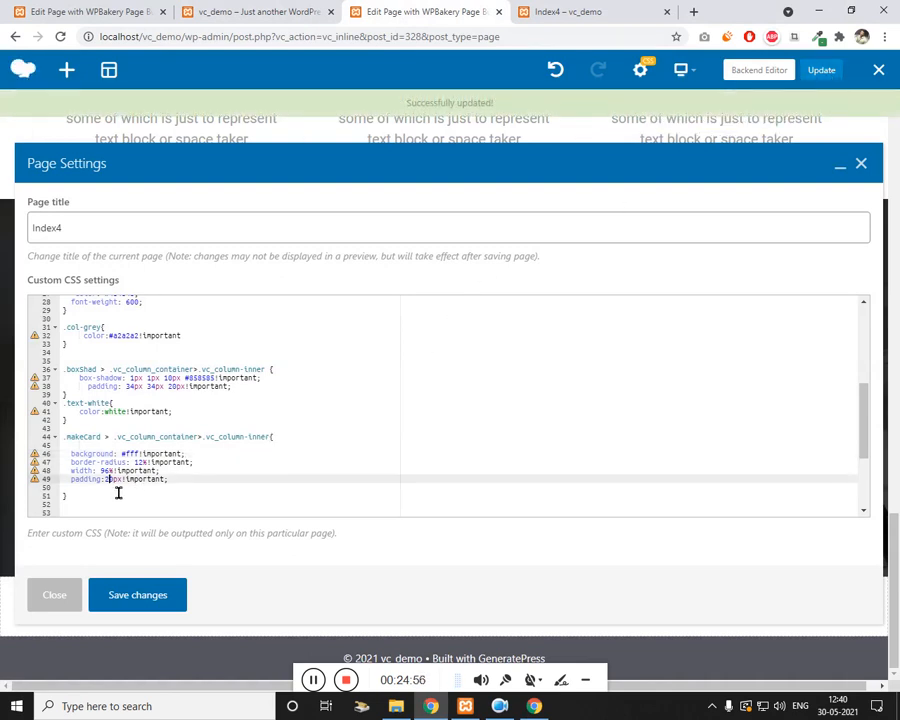
left_click(548, 12)
key("F5")
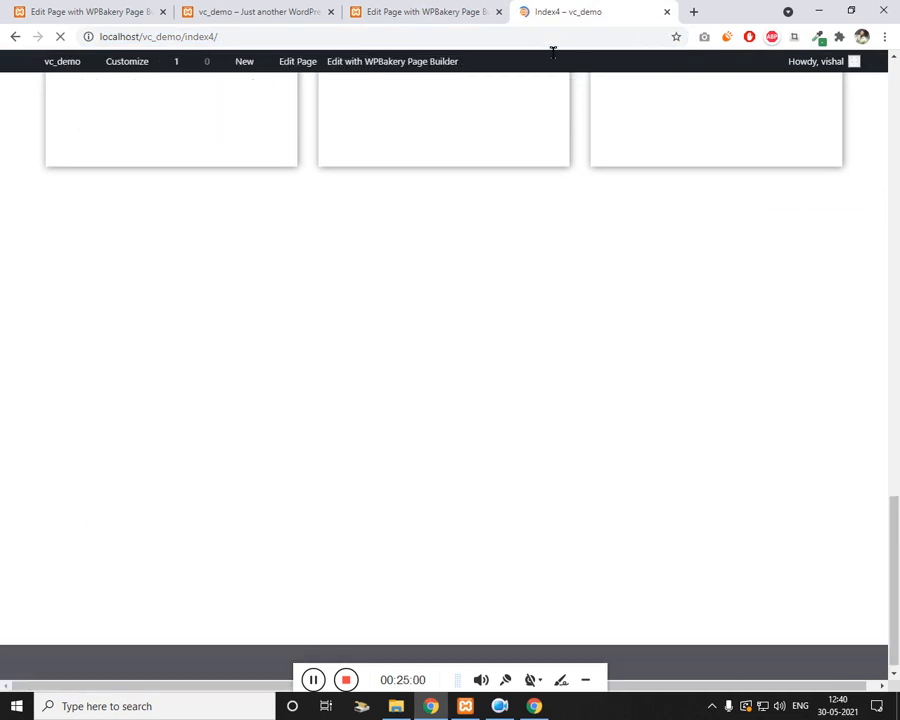
scroll(110, 510, "down", 1)
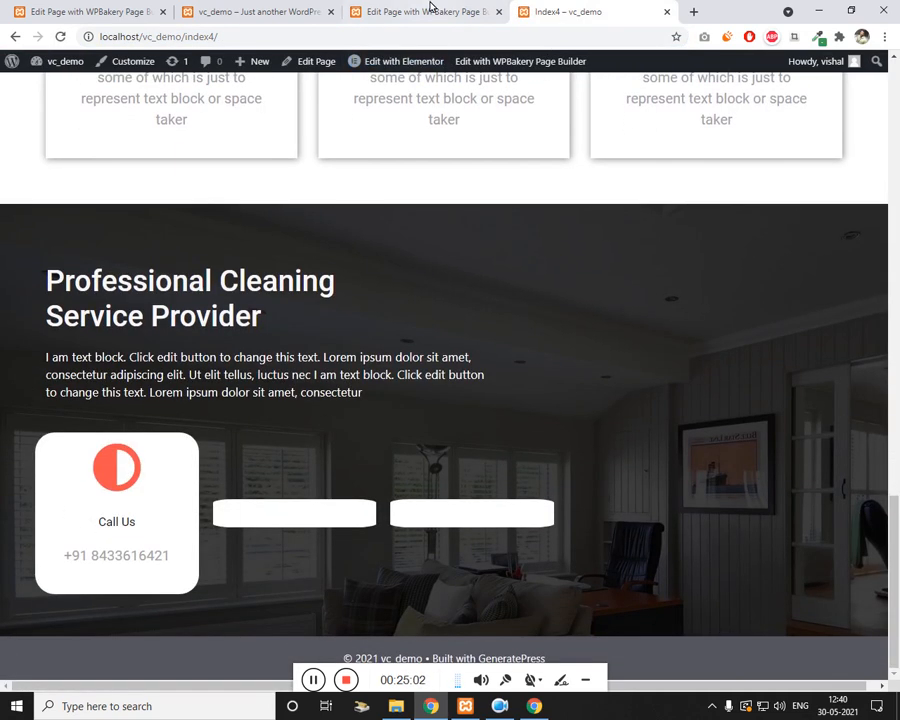
left_click(428, 12)
key("Escape")
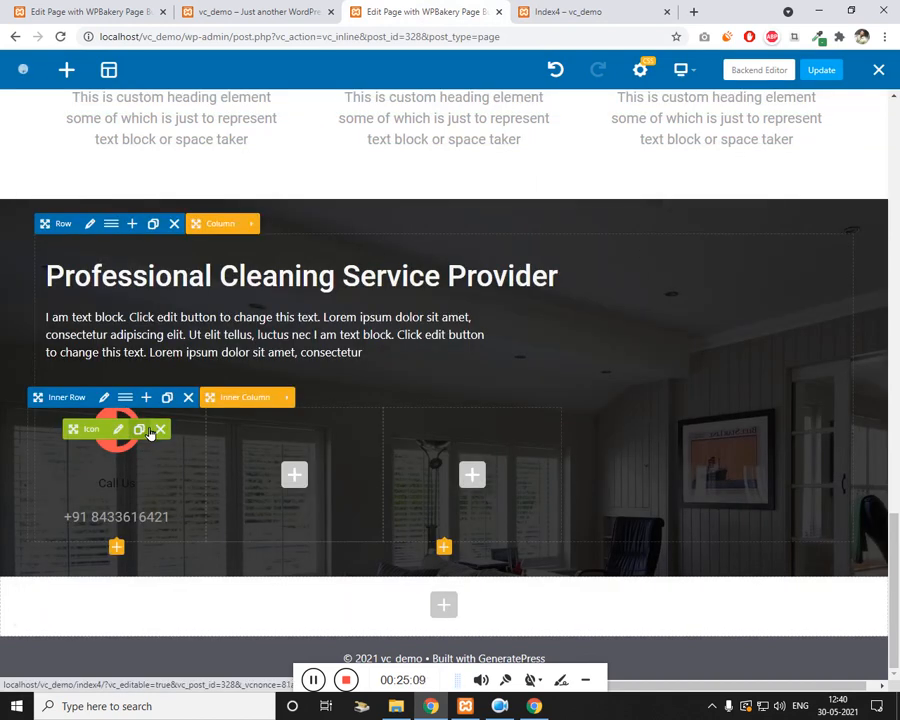
Step: Clone the Call Us card's icon and content and drag the copies into the middle column
left_click(146, 430)
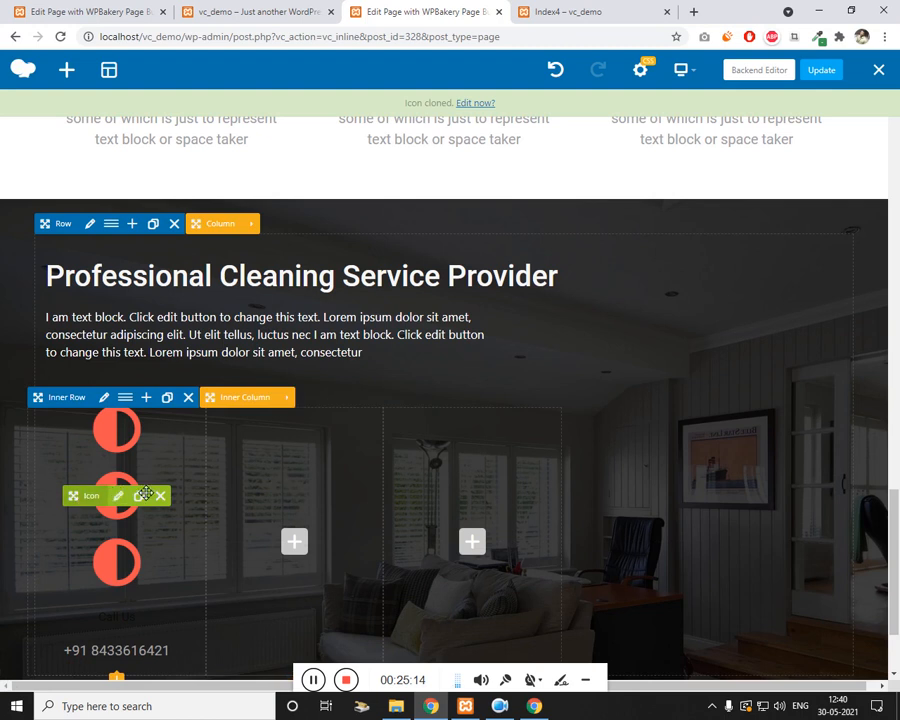
mouse_move(314, 535)
left_mouse_down()
mouse_move(316, 494)
mouse_move(310, 540)
left_mouse_up()
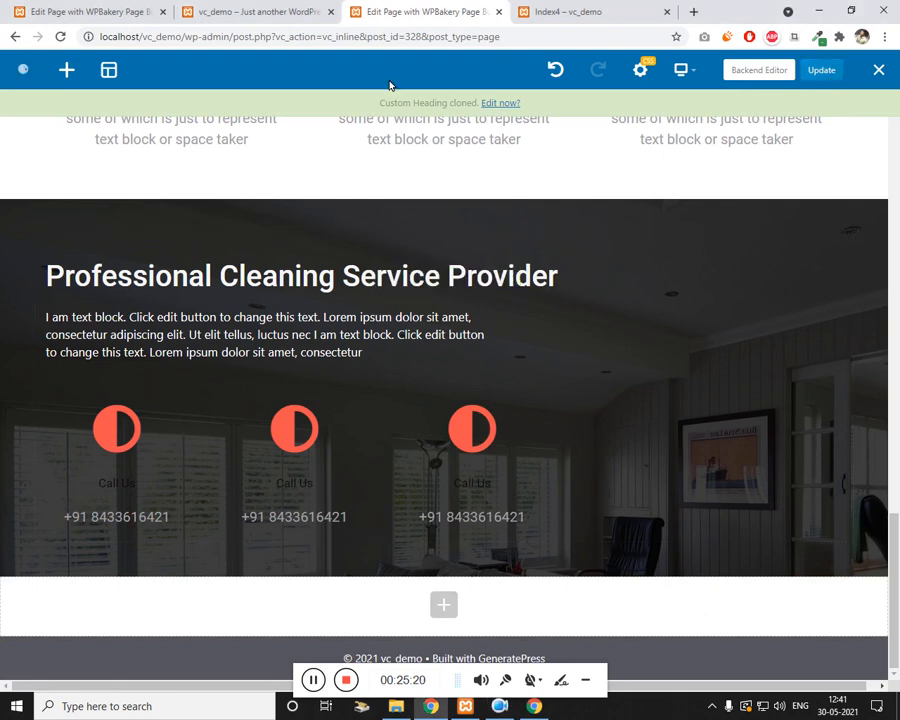
left_click(255, 11)
scroll(345, 458, "down", 5)
scroll(350, 400, "down", 4)
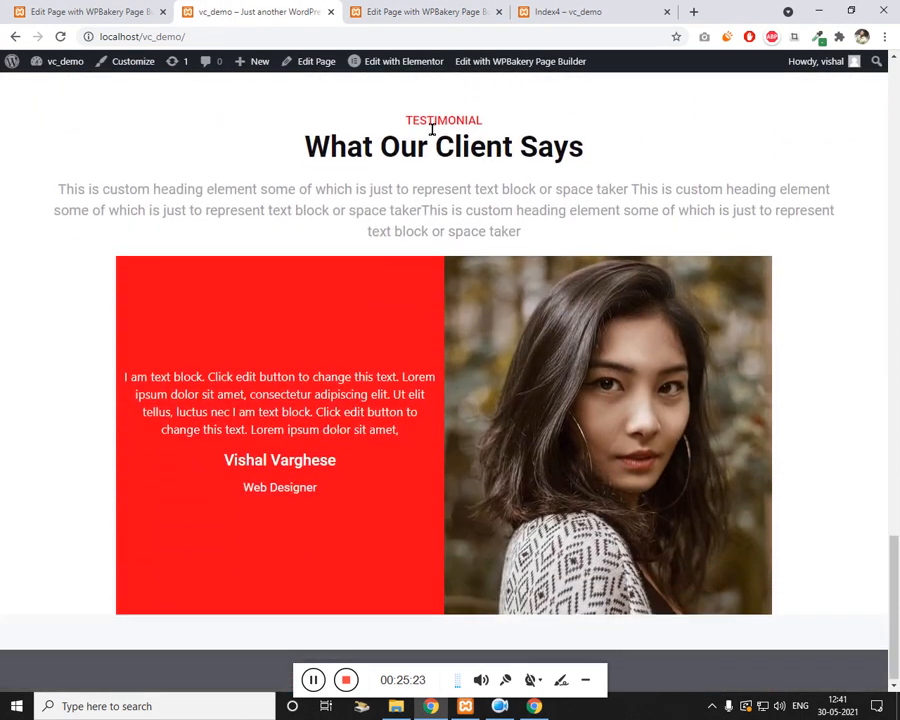
left_click(425, 12)
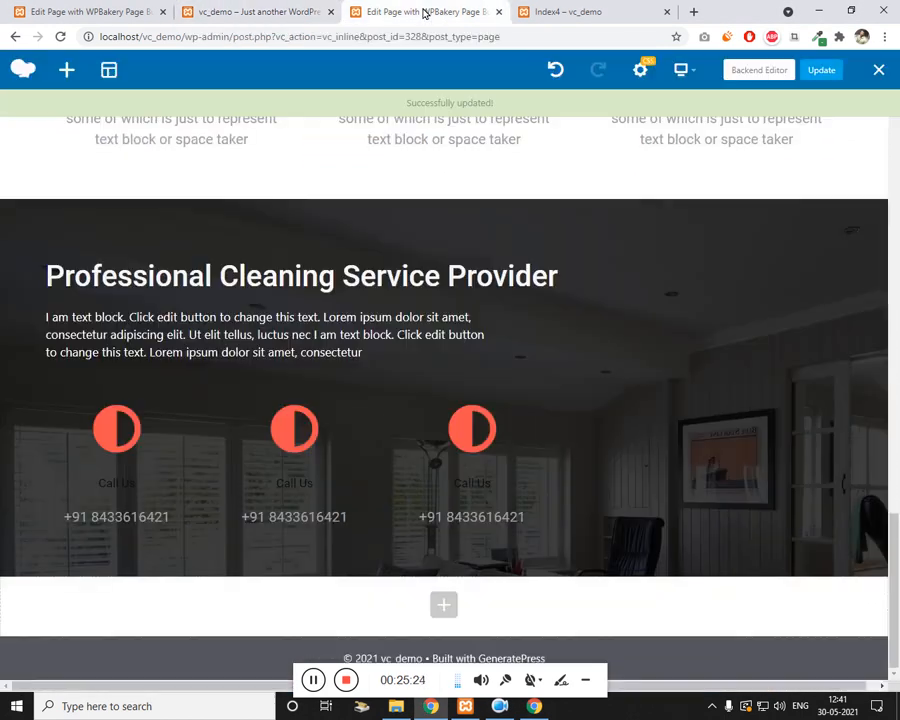
Step: Reload the live Index4 page to check the three white Call Us cards
left_click(568, 12)
left_click(546, 40)
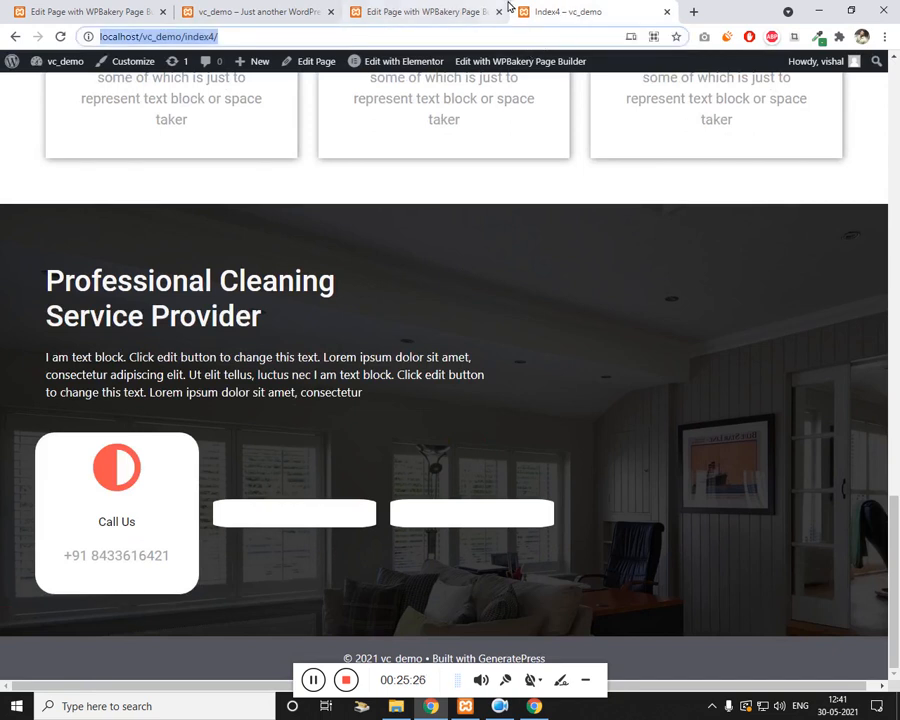
key("Return")
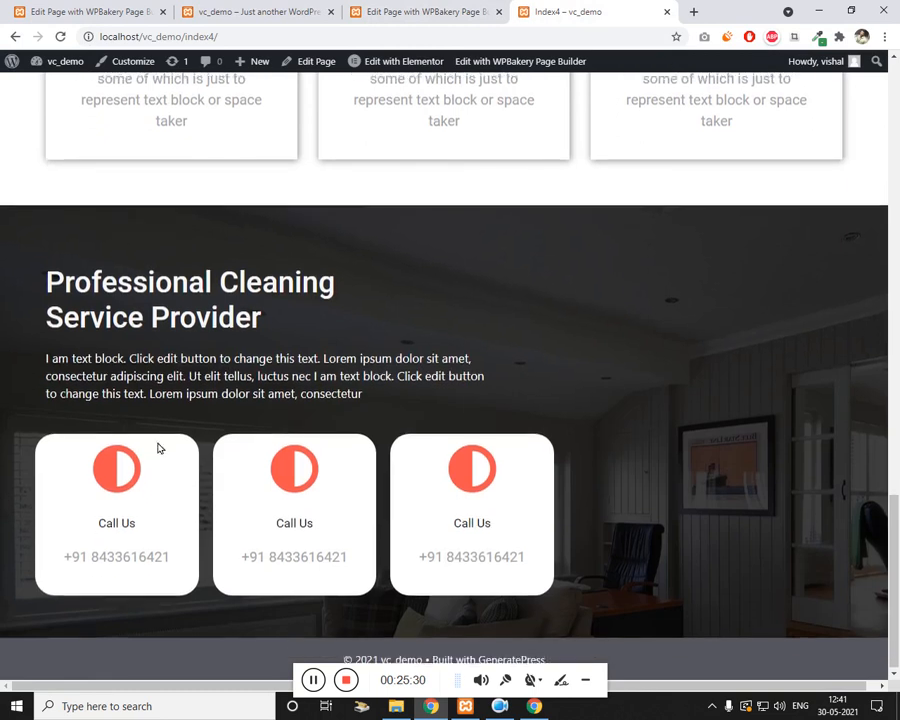
left_click(408, 12)
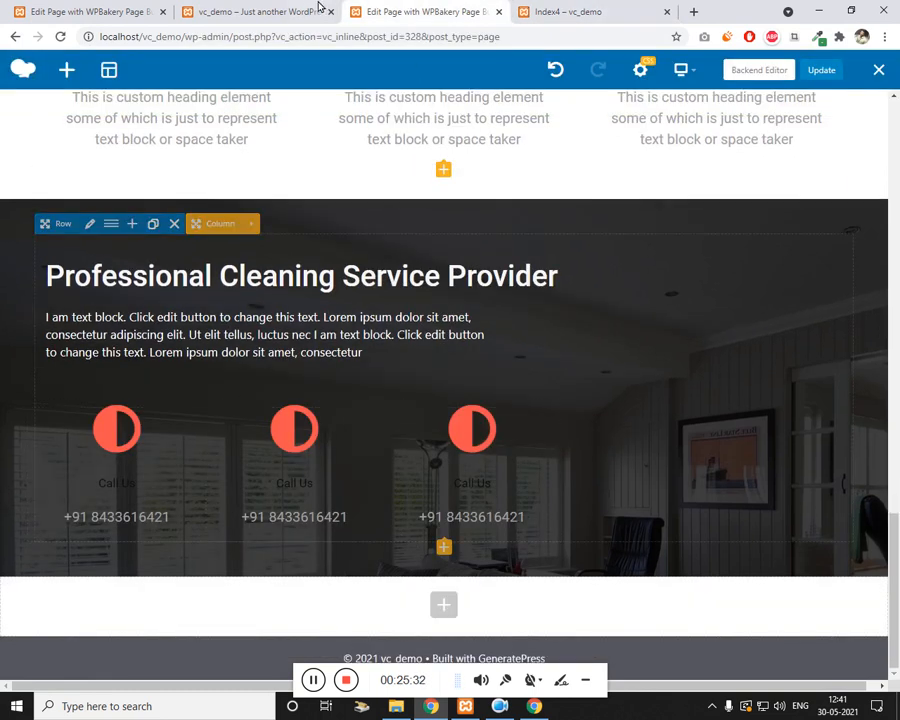
Step: Open and cancel the Add Element dialog at the page bottom, then scroll to the empty row
left_click(319, 8)
key("ctrl+Tab")
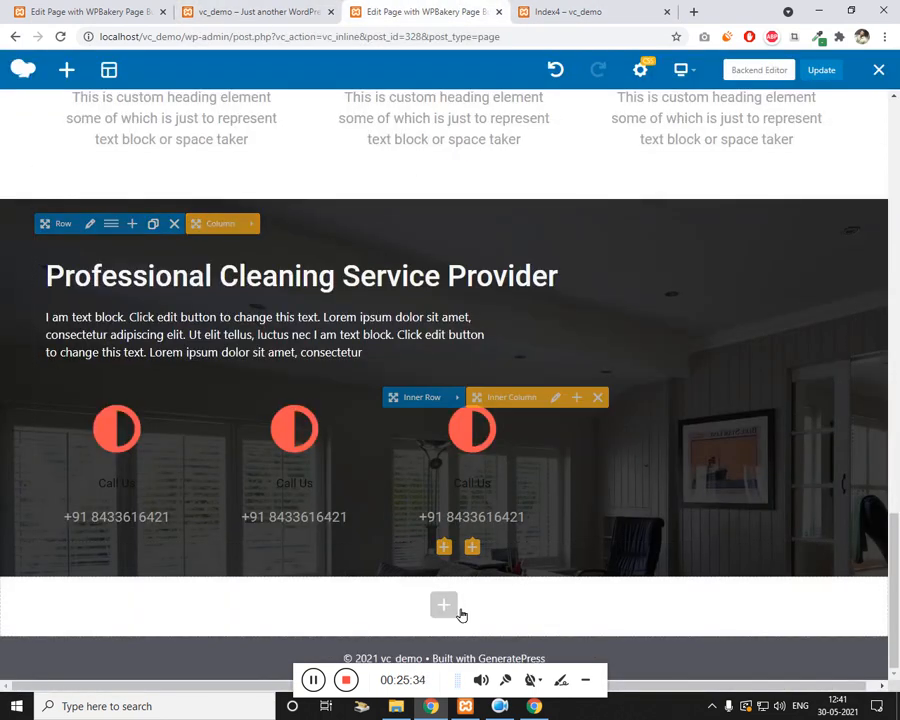
left_click(444, 604)
key("Escape")
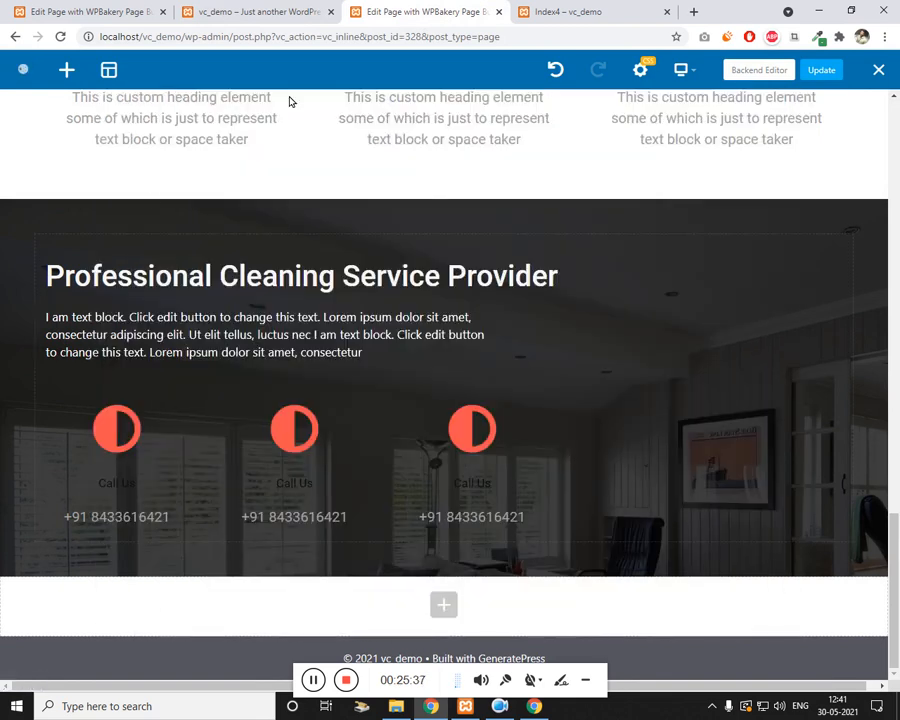
left_click(255, 11)
left_click(445, 9)
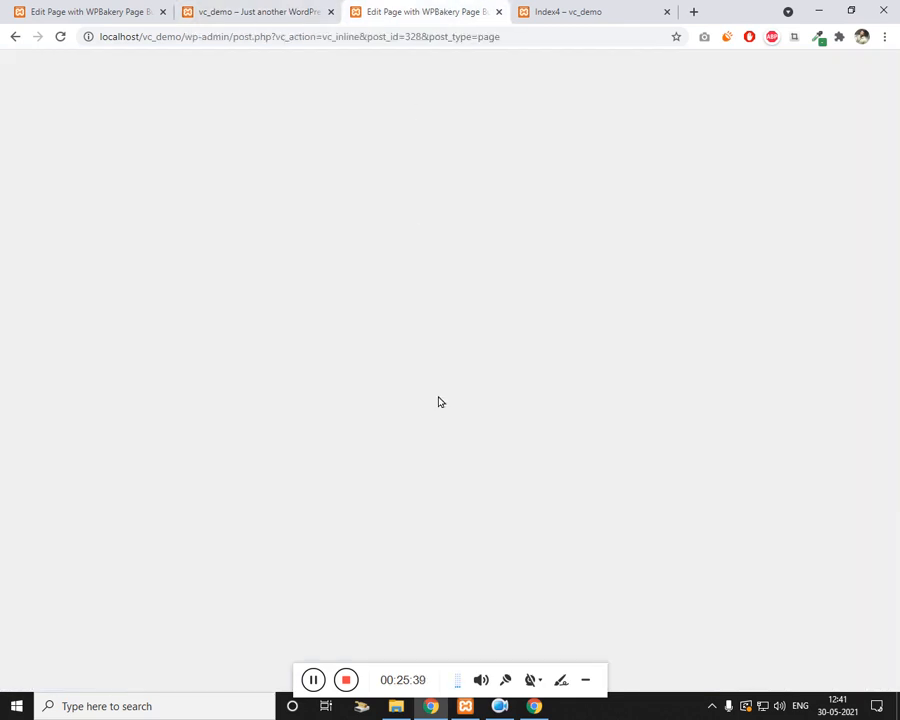
scroll(430, 480, "down", 2)
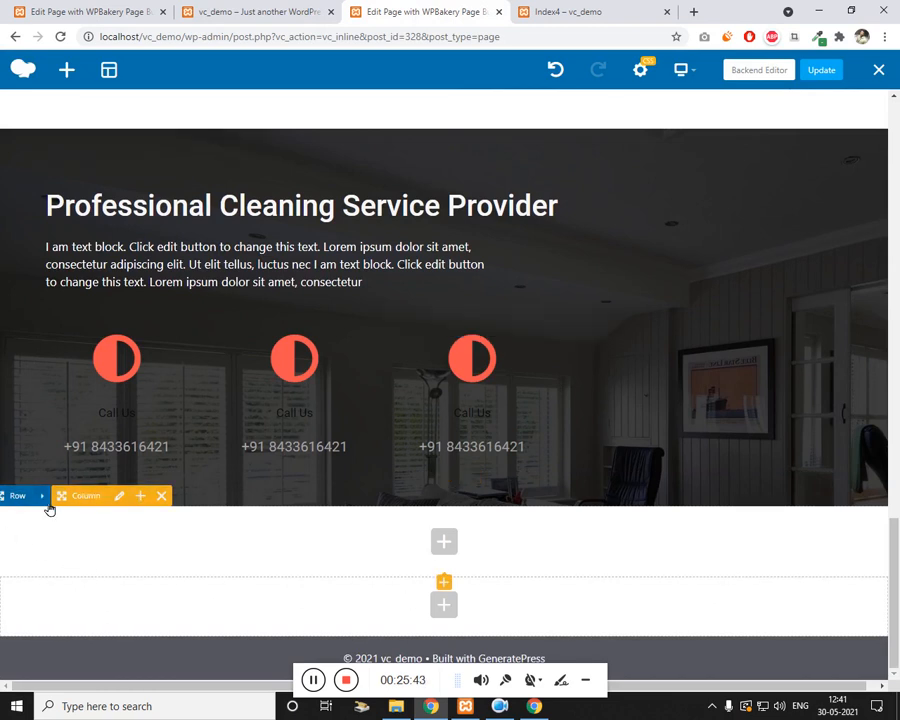
Step: Set the empty row's Design Options margins to 50 top, 100 left and 100 right, and save
left_click(44, 497)
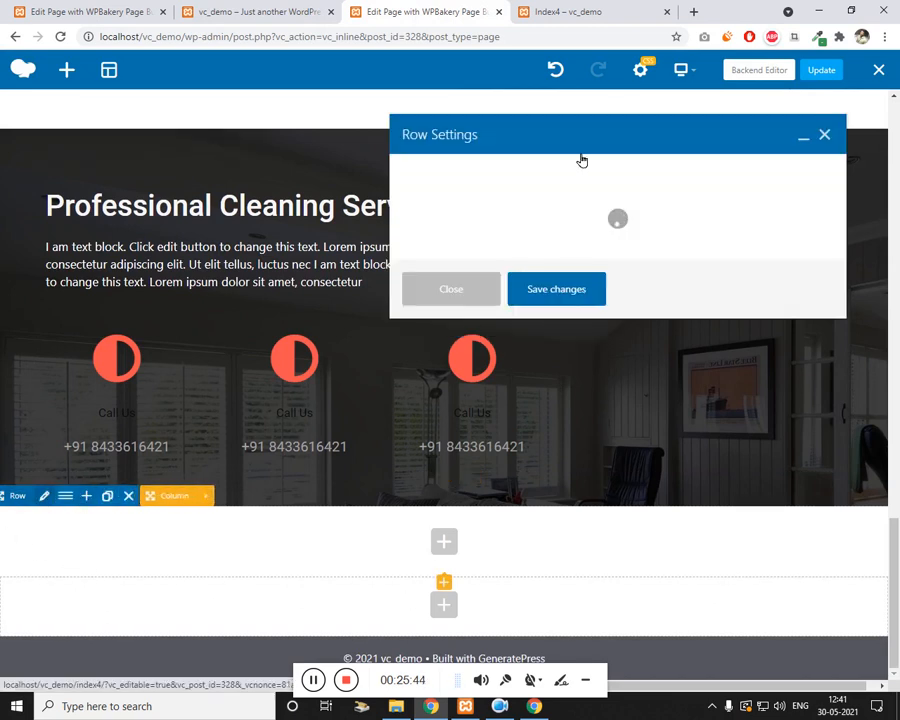
left_click(502, 174)
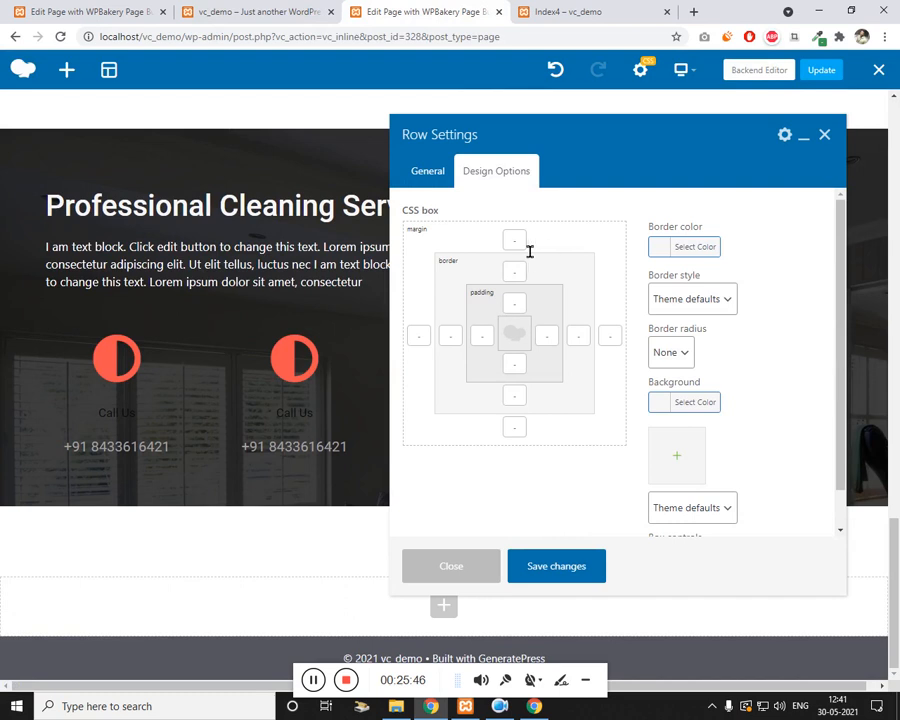
left_click(527, 248)
type("50")
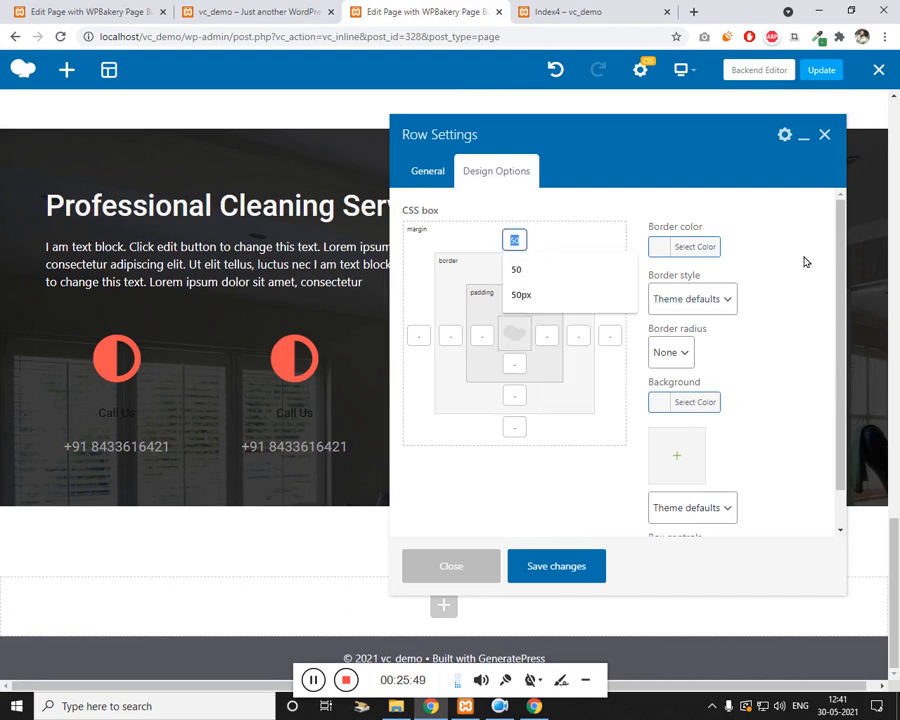
left_click(424, 338)
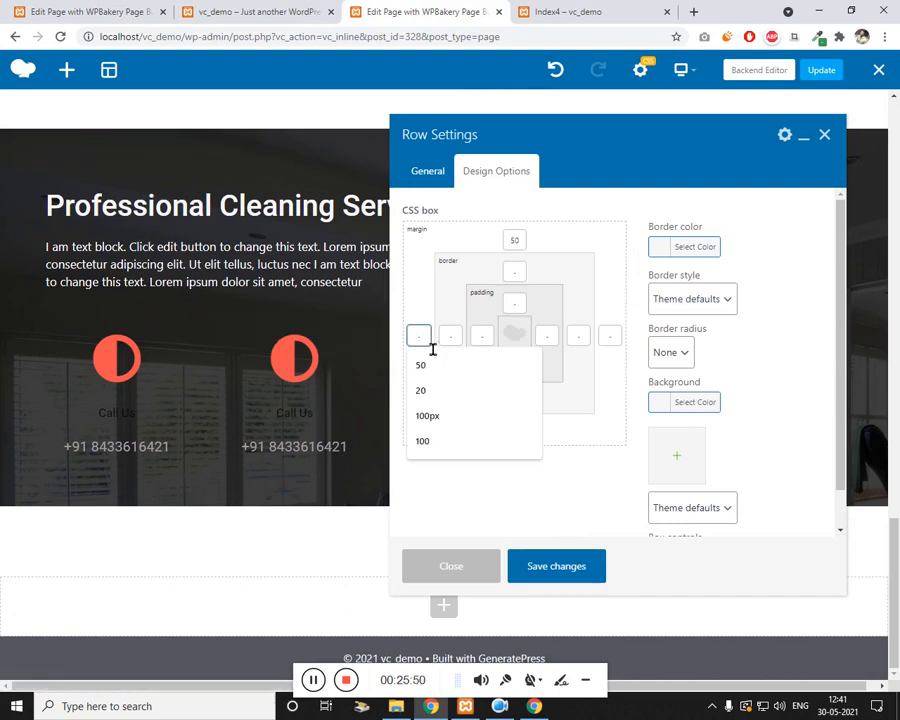
type("100")
left_click(610, 336)
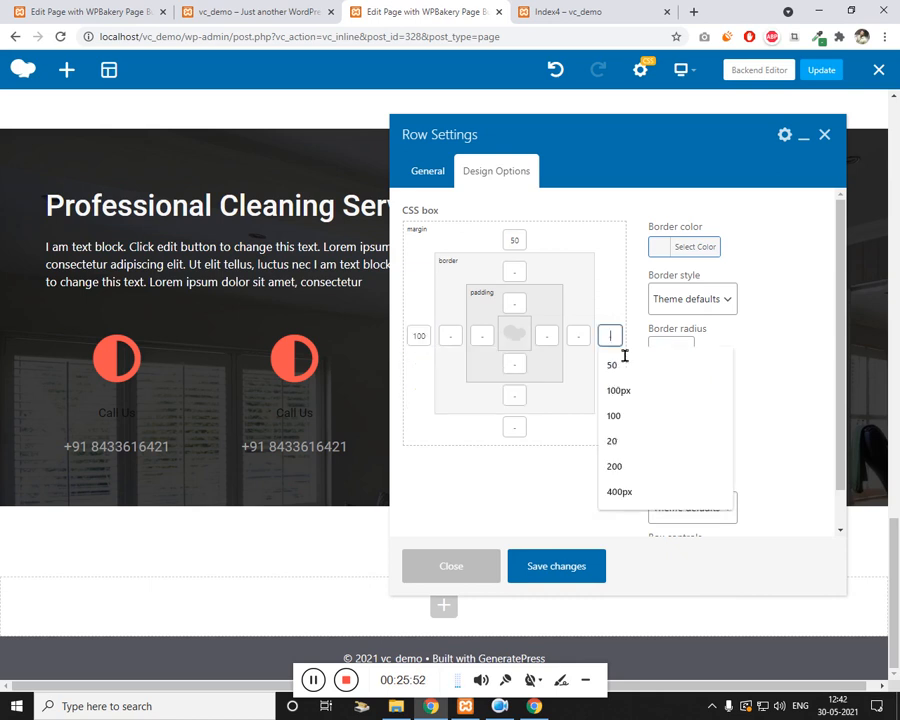
type("100")
left_click(556, 566)
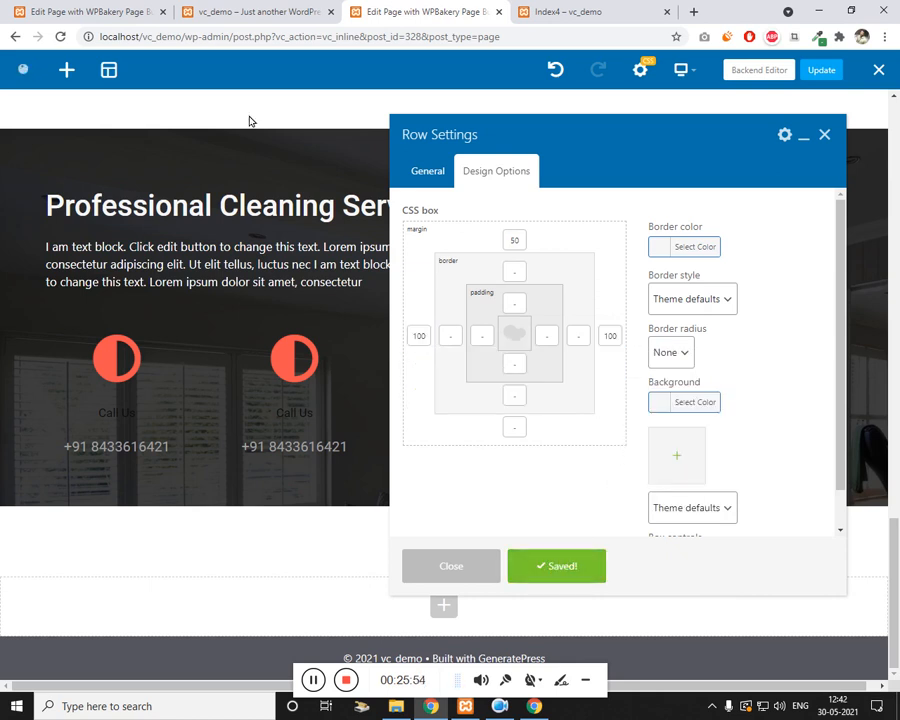
left_click(280, 12)
left_click(414, 18)
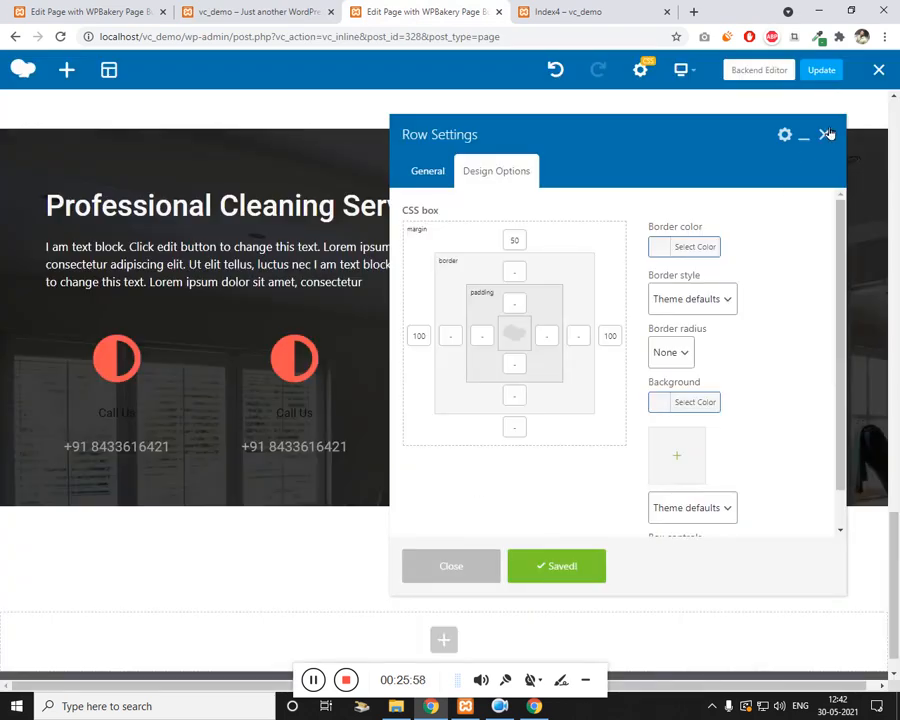
Step: Close Row Settings and clone the red Fast & Efficient heading above About Our Company
left_click(825, 134)
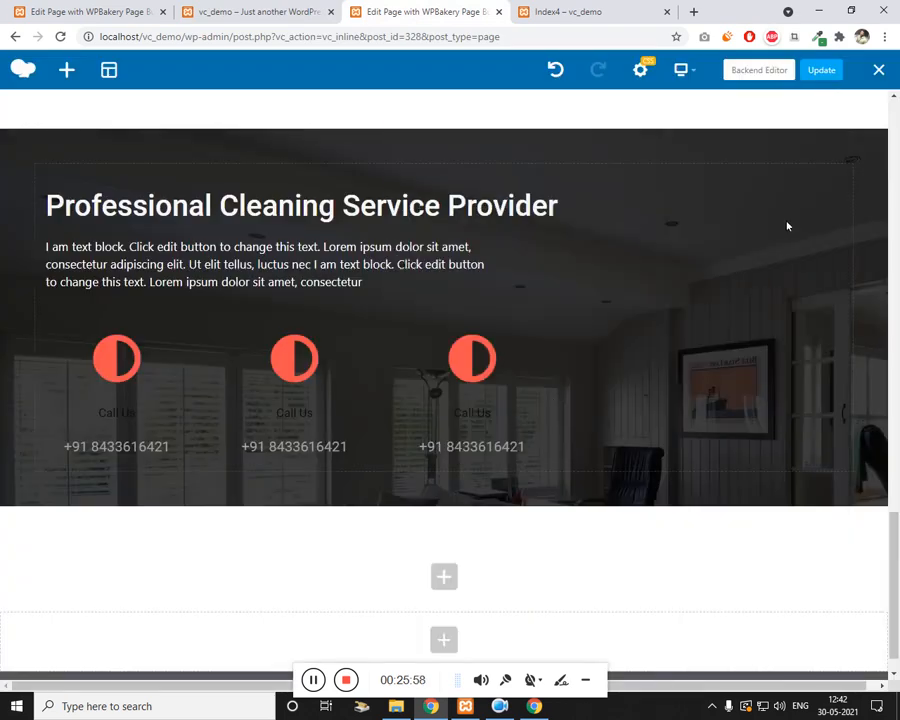
scroll(466, 454, "up", 5)
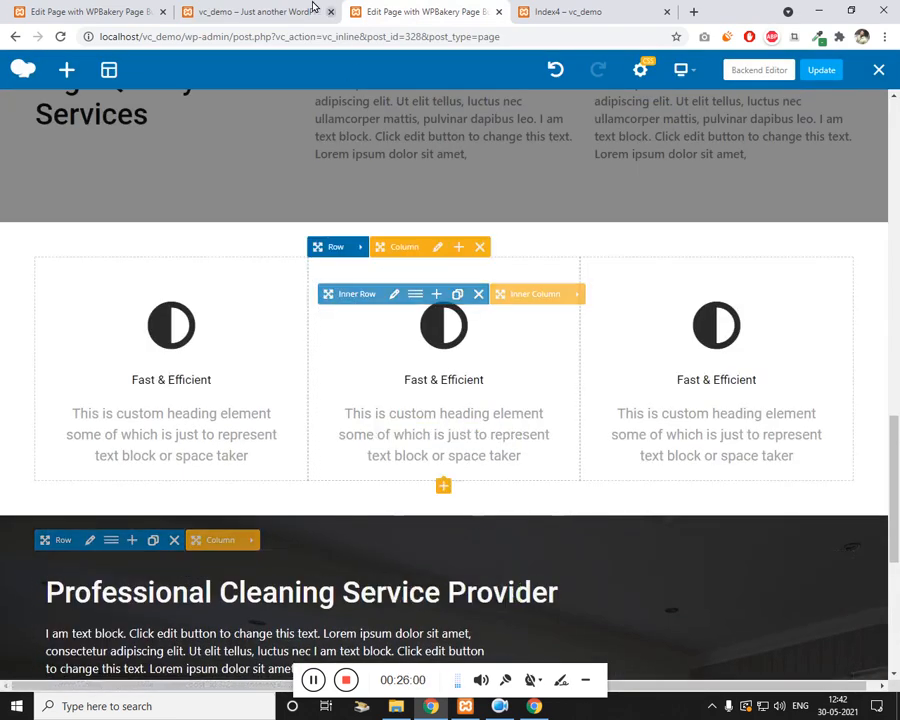
left_click(268, 11)
left_click(425, 11)
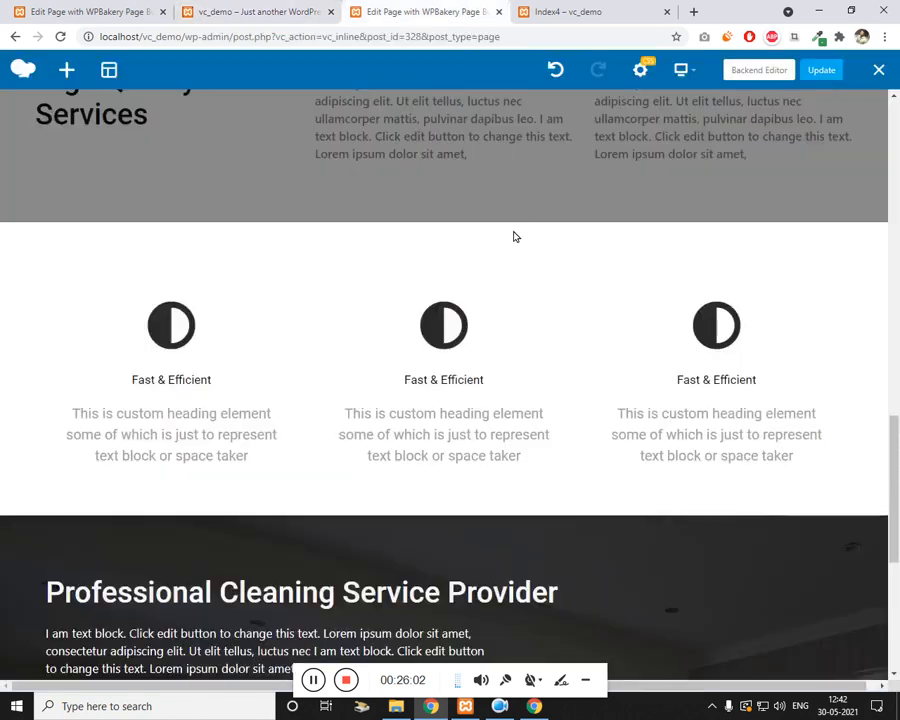
scroll(495, 285, "up", 6)
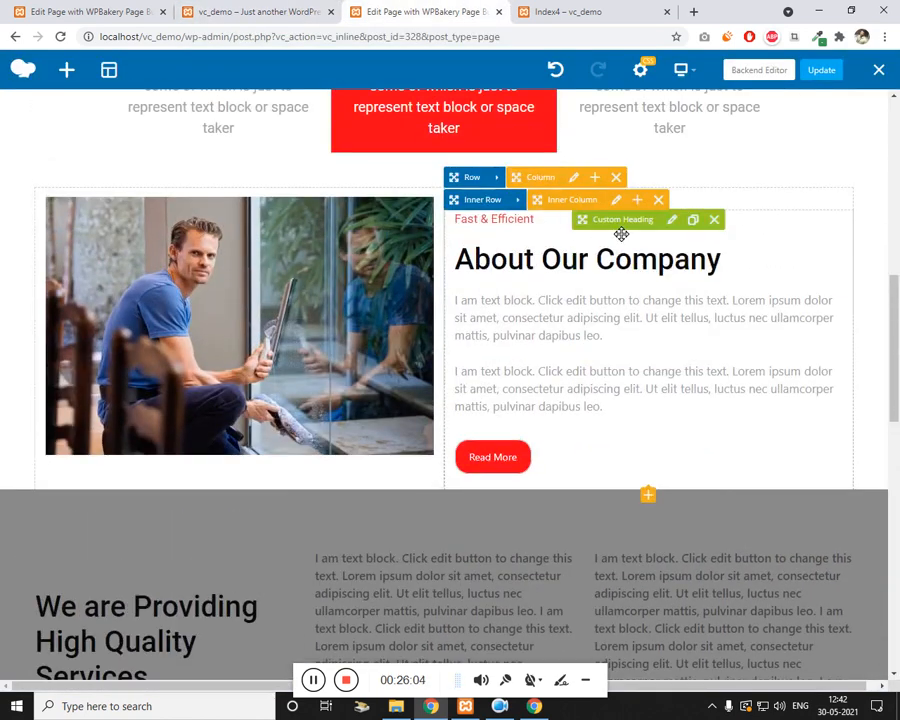
left_click(691, 223)
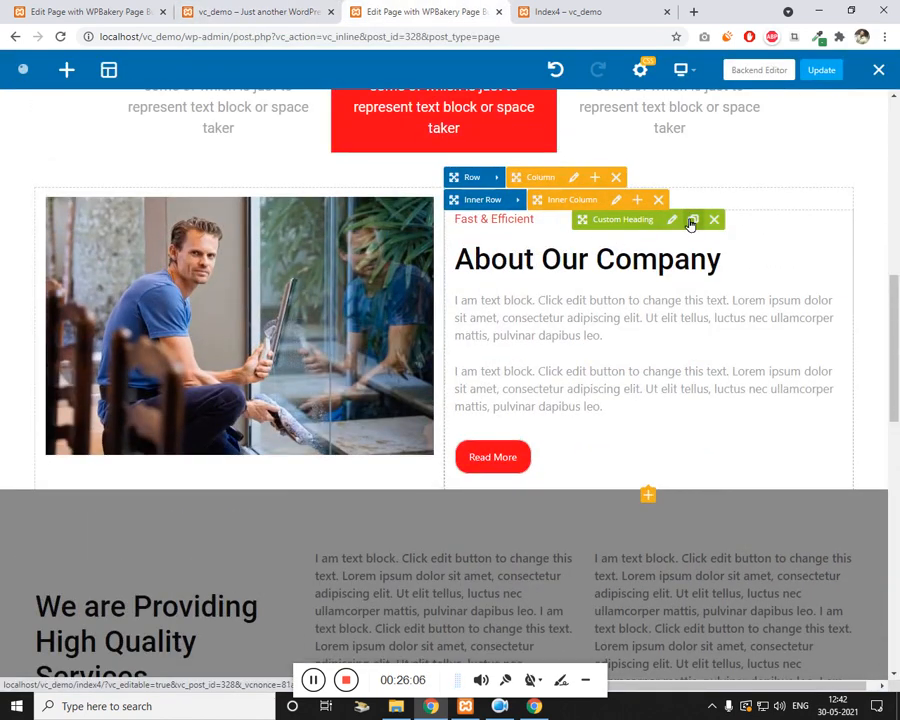
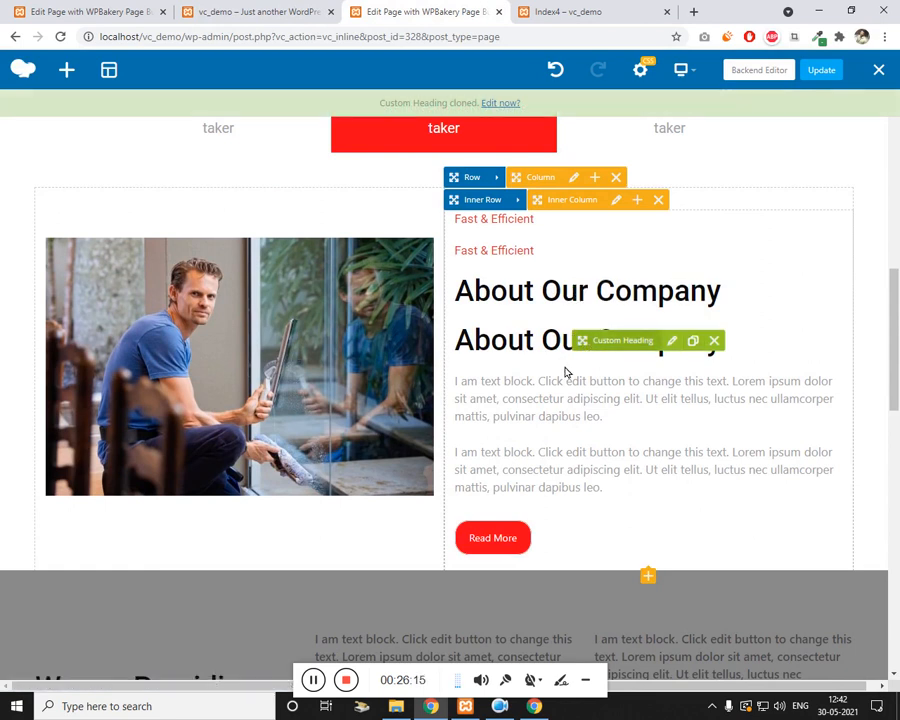
Step: Drag the cloned Fast & Efficient and About Our Company headings into the empty bottom row
scroll(613, 392, "down", 13)
mouse_move(590, 341)
left_mouse_down()
mouse_move(615, 396)
mouse_move(366, 541)
mouse_move(520, 525)
left_mouse_up()
scroll(460, 396, "up", 15)
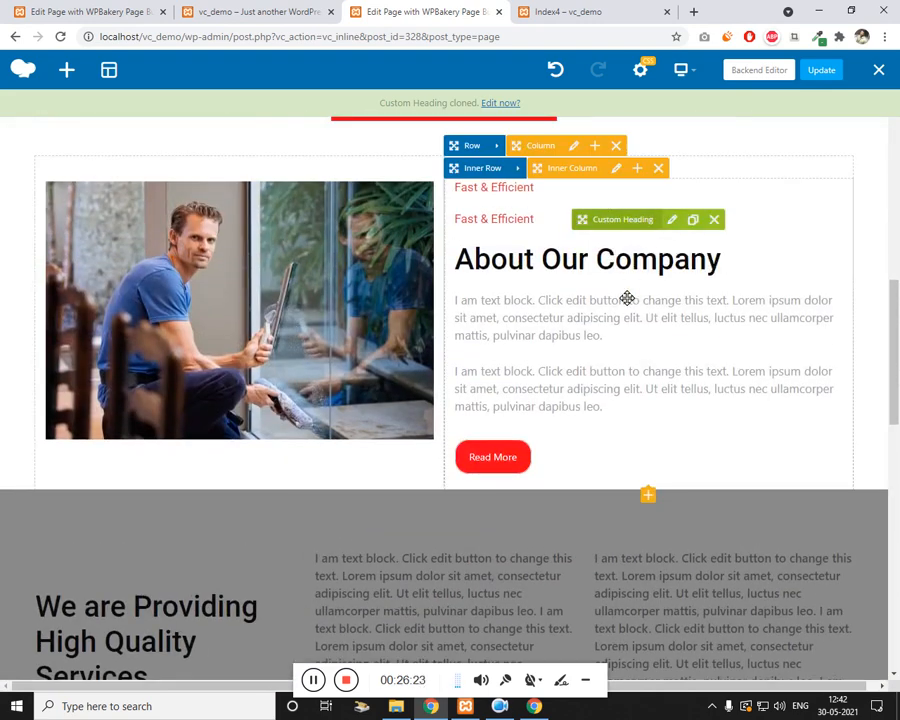
mouse_move(627, 298)
left_mouse_down()
mouse_move(604, 320)
mouse_move(596, 360)
mouse_move(248, 494)
mouse_move(172, 545)
mouse_move(215, 504)
left_mouse_up()
scroll(600, 340, "down", 10)
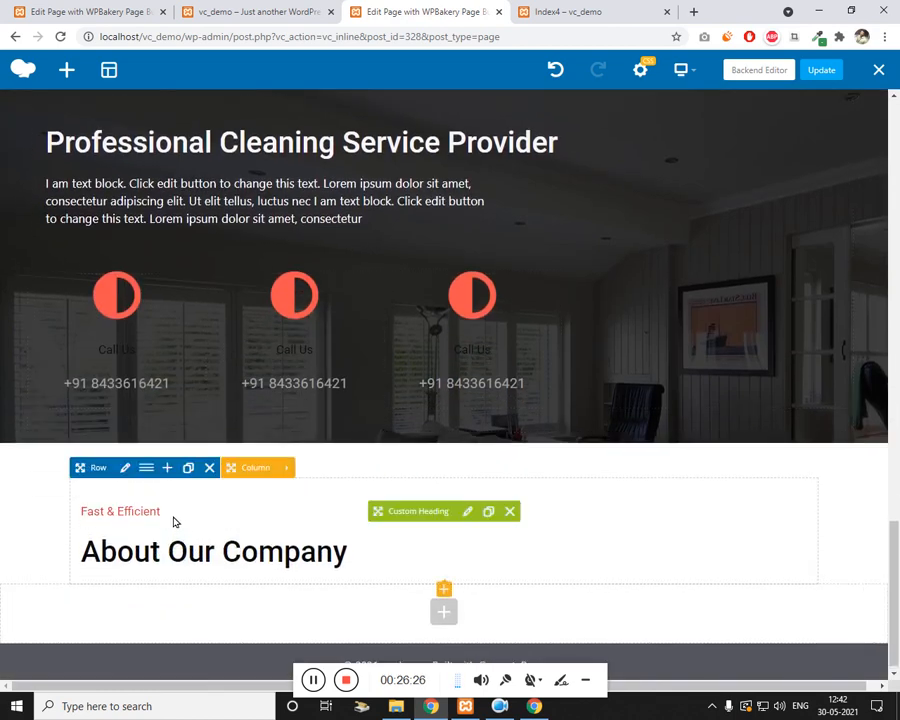
Step: Center-align the Fast & Efficient heading and save
left_click(468, 512)
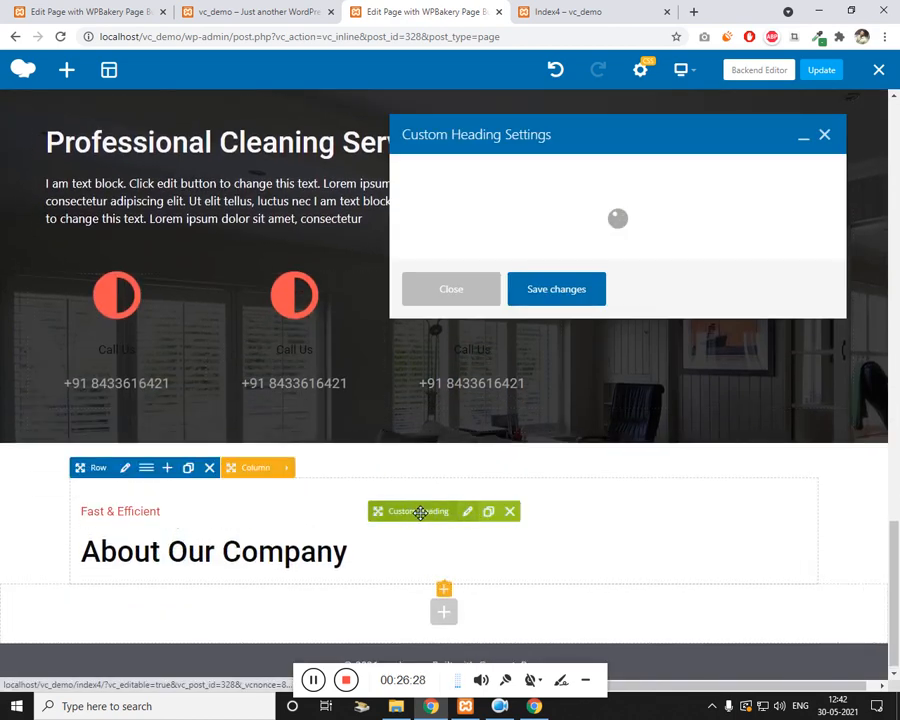
scroll(520, 345, "down", 1)
scroll(508, 355, "down", 1)
left_click(491, 360)
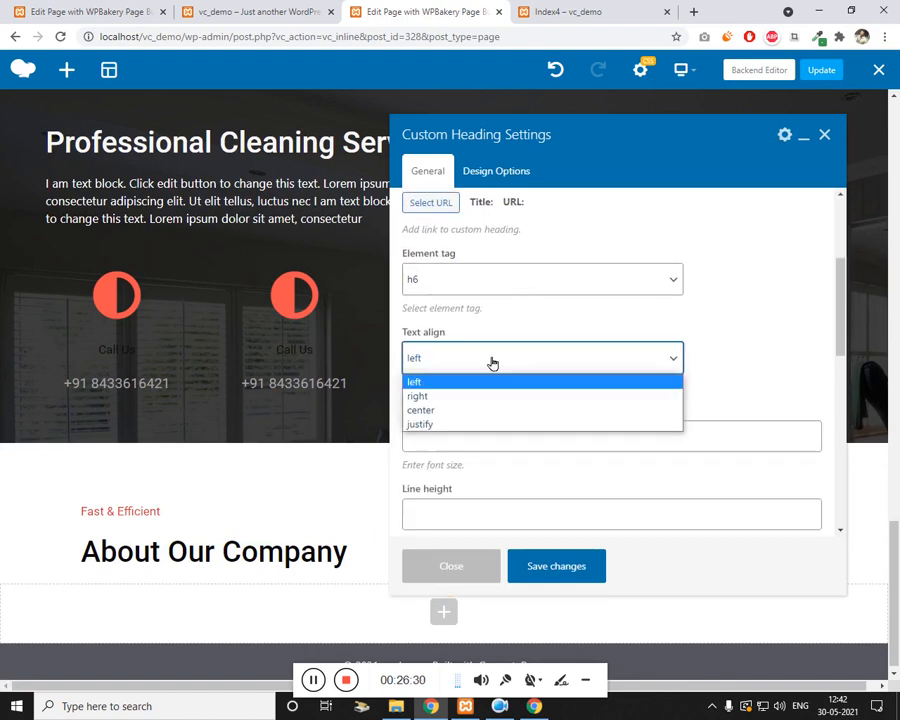
left_click(482, 409)
left_click(548, 570)
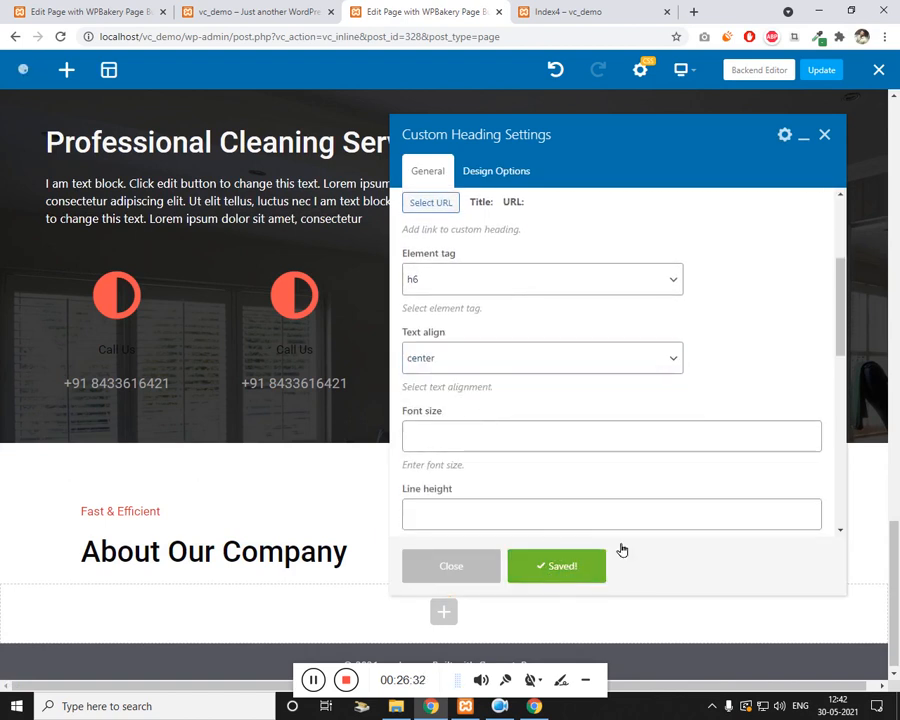
left_click(825, 135)
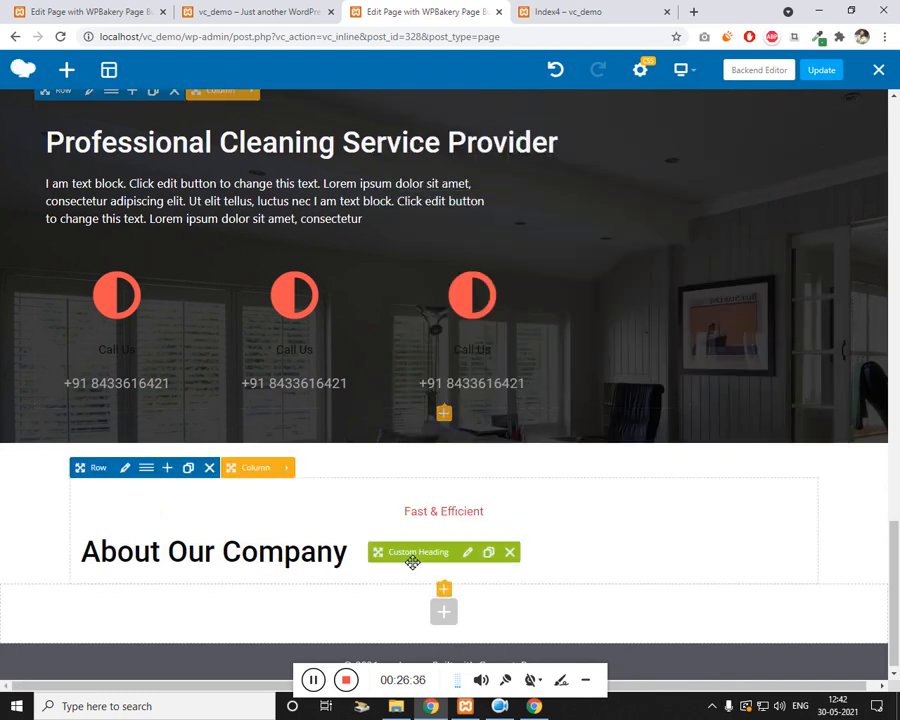
Step: Center-align the About Our Company heading and save
left_click(424, 553)
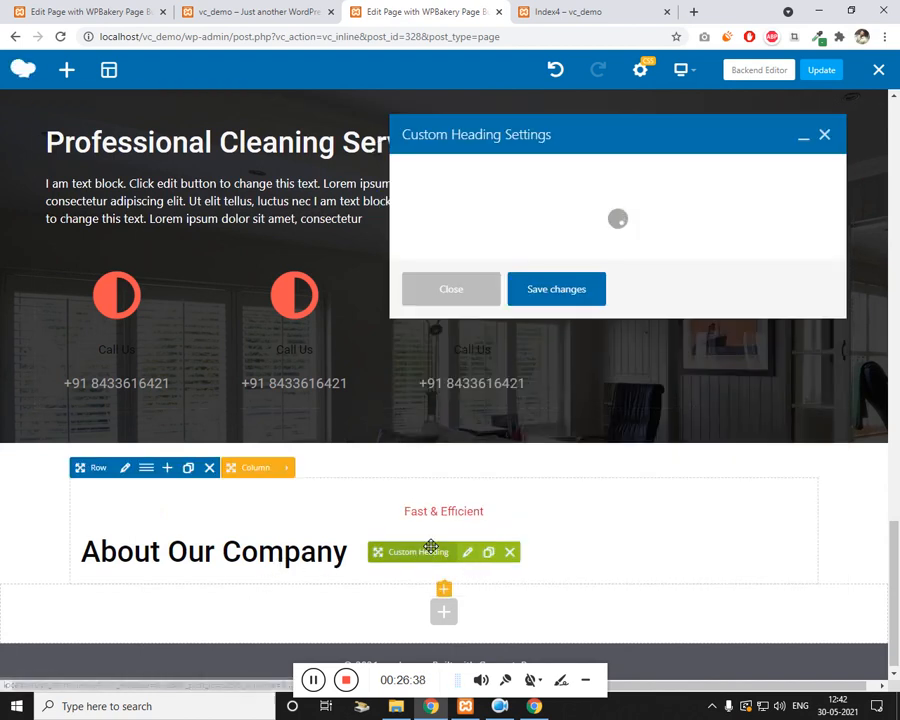
scroll(502, 366, "down", 3)
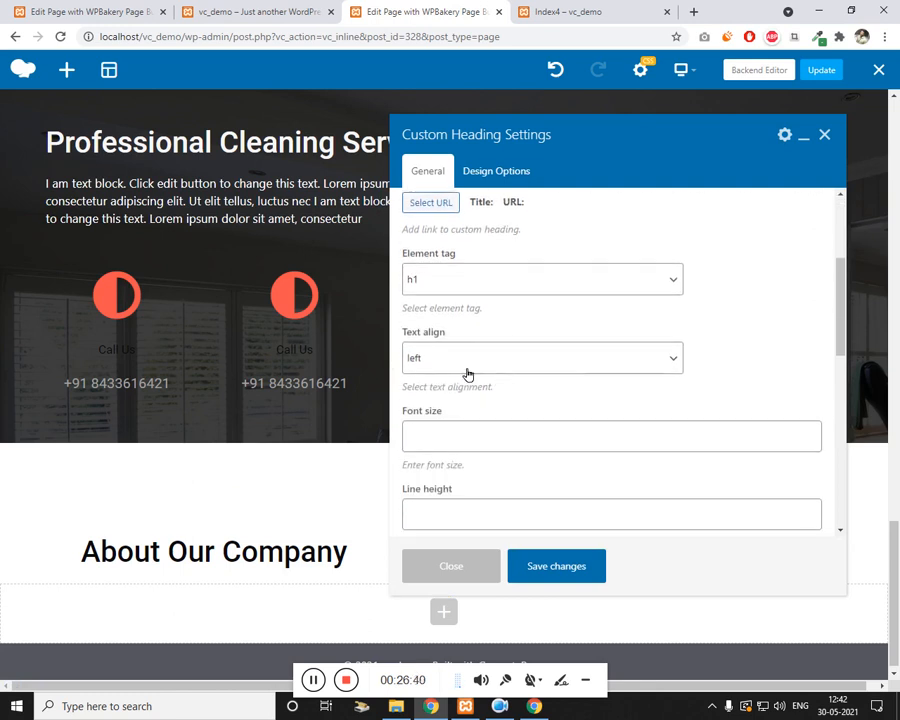
left_click(467, 374)
left_click(453, 409)
left_click(565, 562)
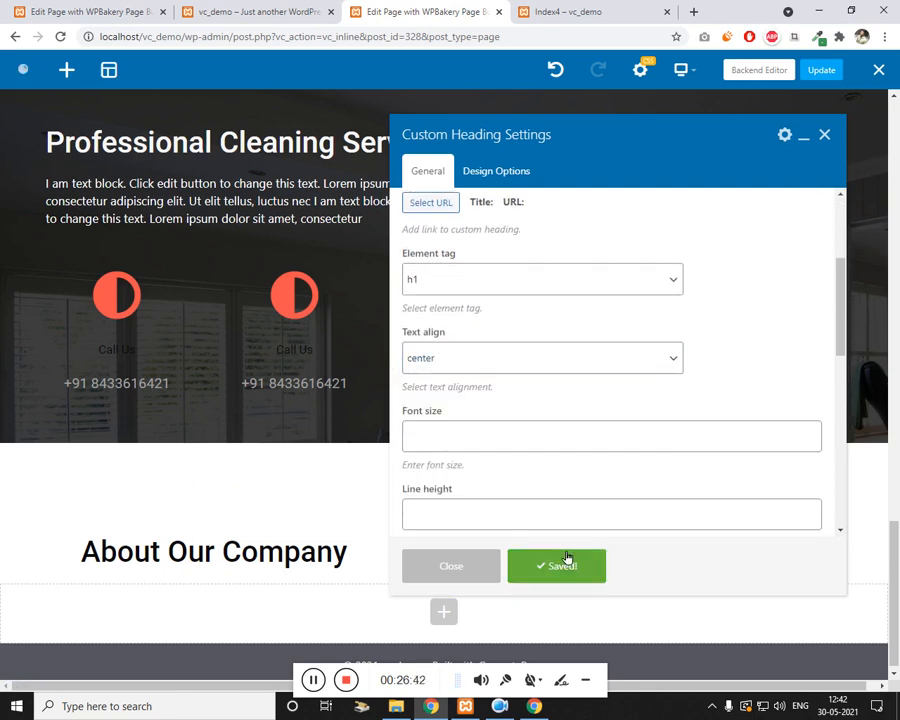
left_click(826, 135)
Step: Check the live page's What Our Client Says paragraph, then reopen the heading column's element list
left_click(272, 10)
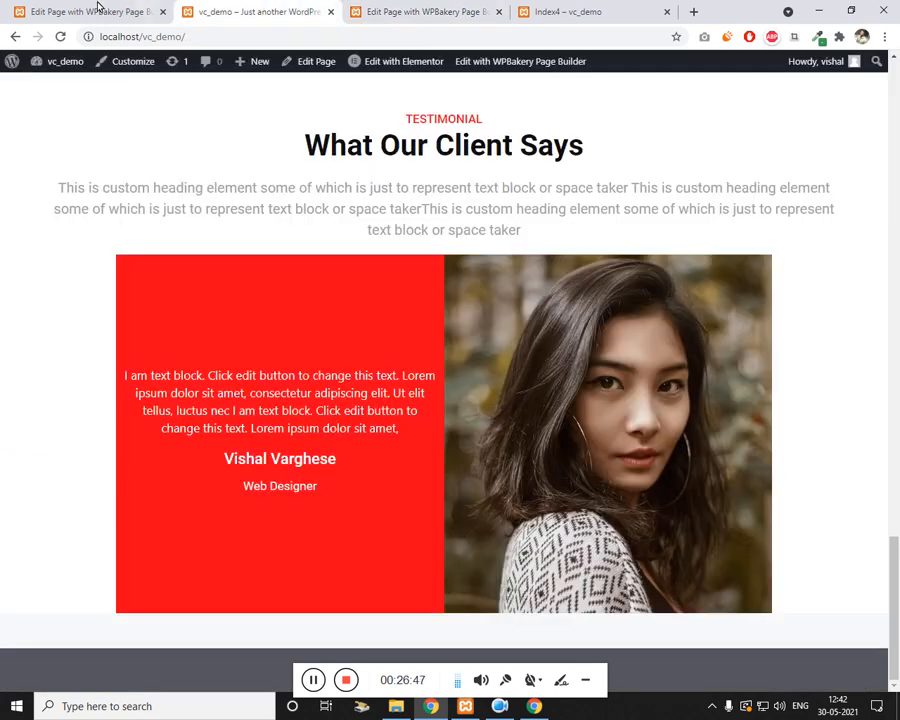
triple_click(416, 226)
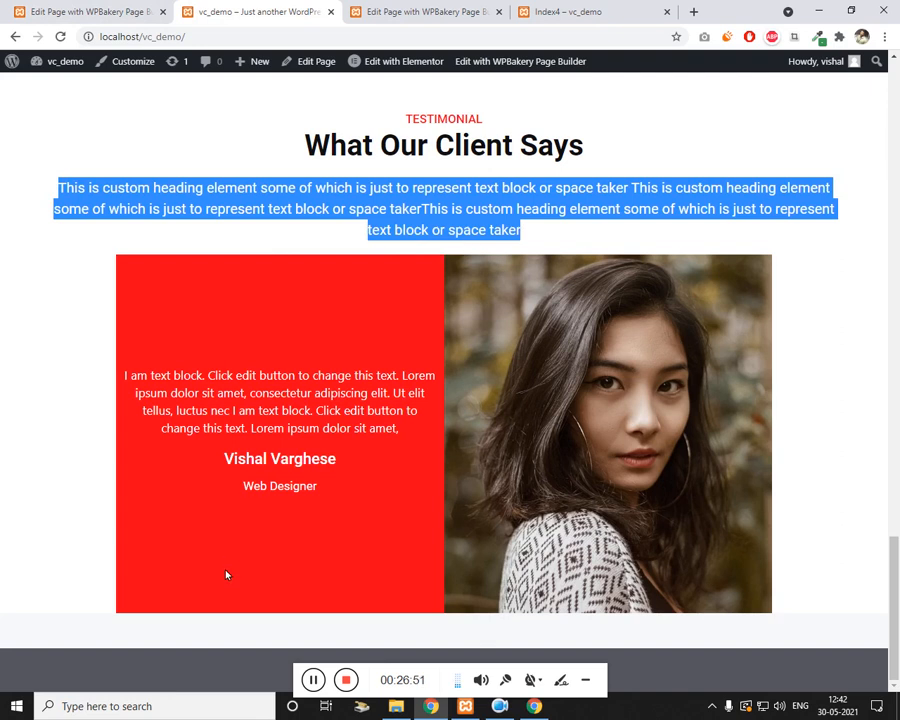
left_click(430, 11)
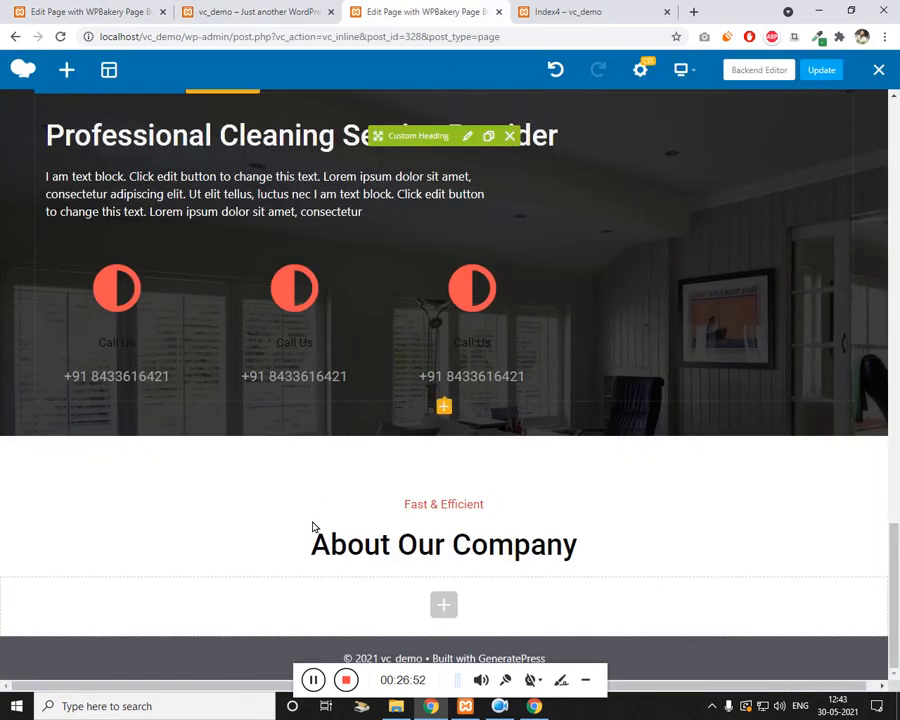
left_click(444, 604)
left_click(789, 108)
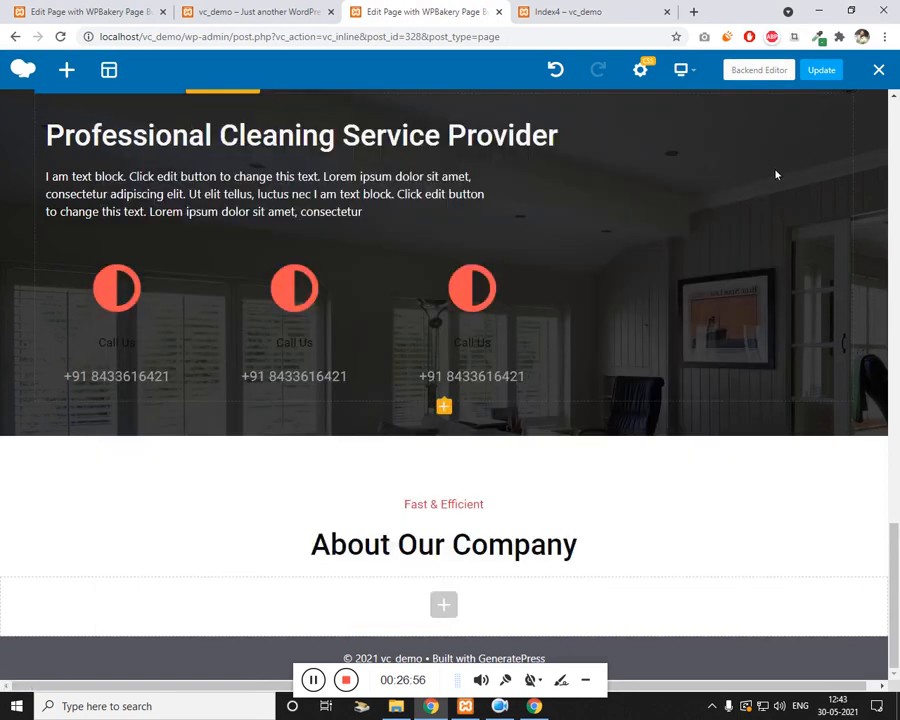
left_click(445, 581)
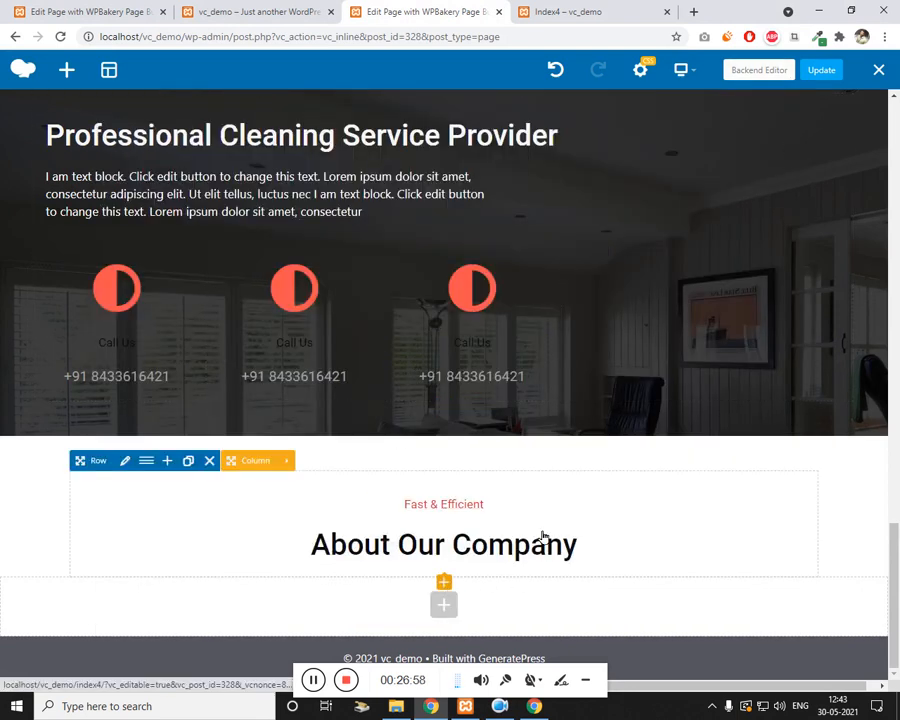
Step: Add an inner row below the headings with 100 left and right margins in Design Options
left_click(200, 216)
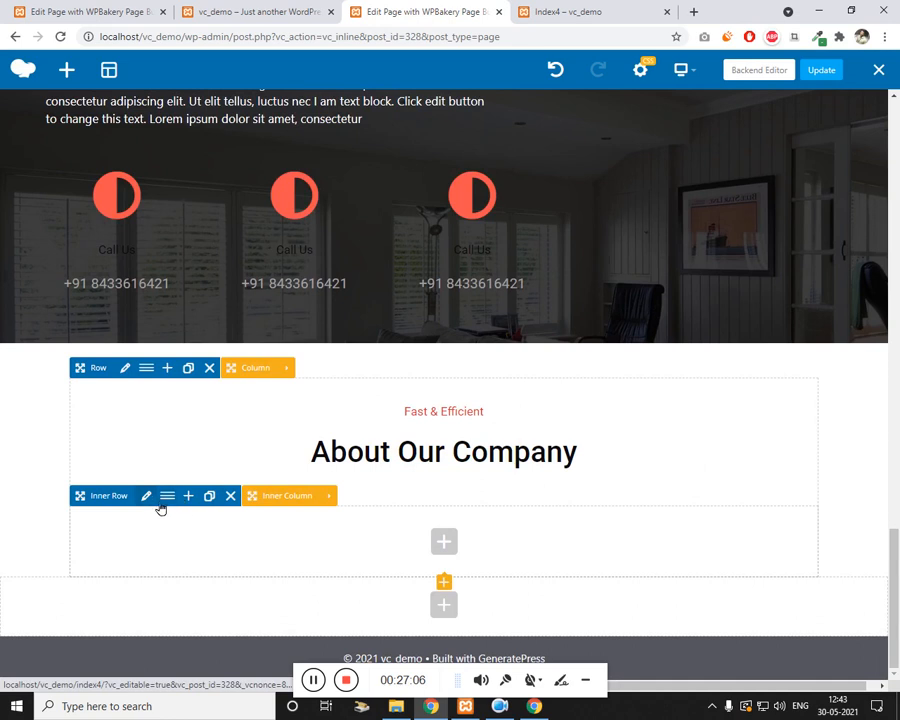
left_click(146, 497)
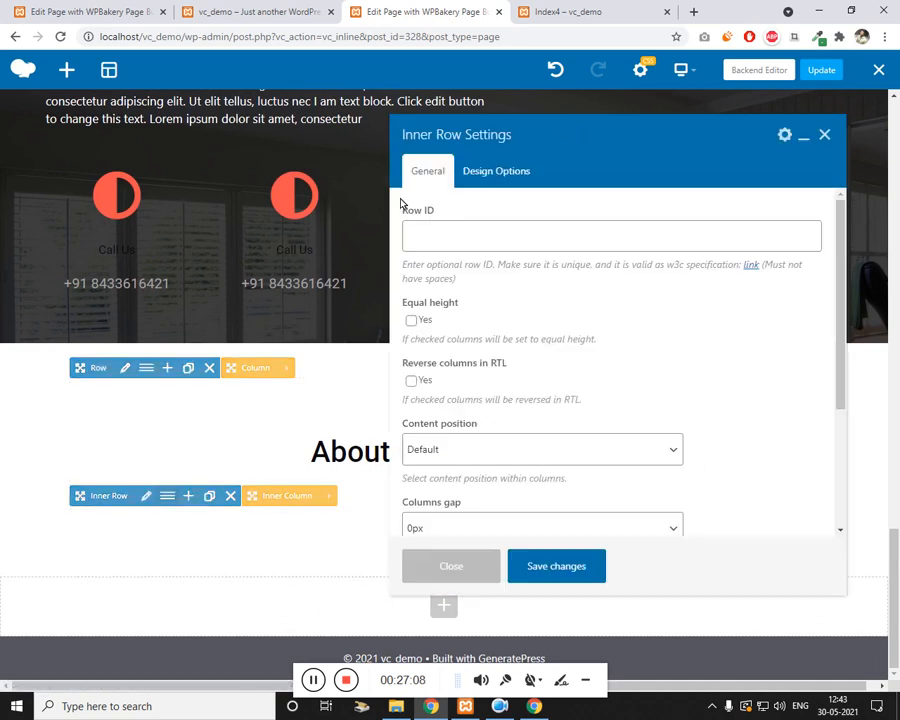
left_click(496, 172)
left_click(419, 336)
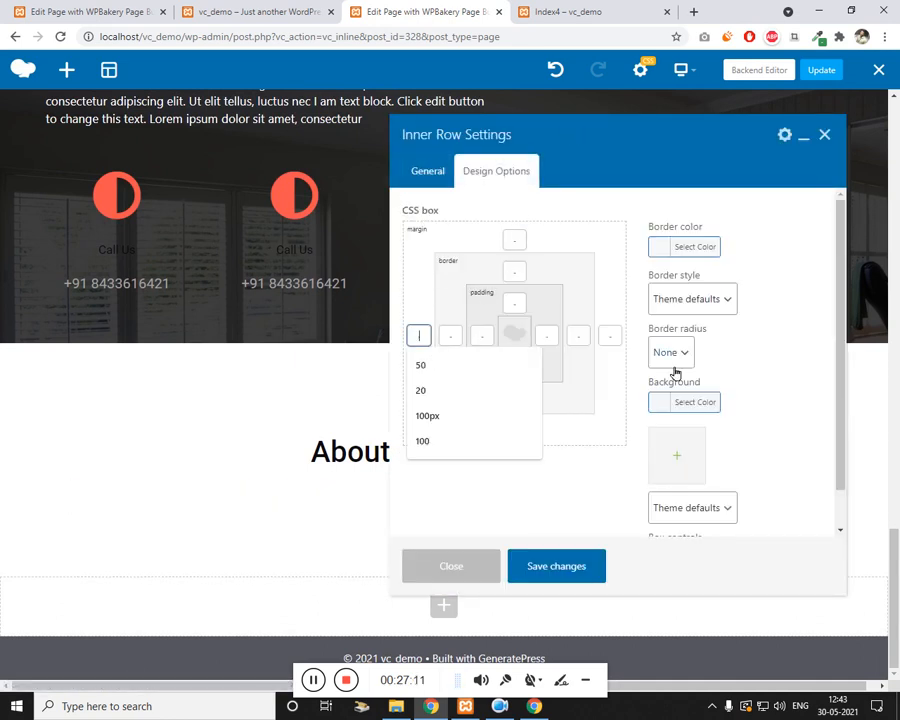
type("100")
left_click(610, 336)
type("100")
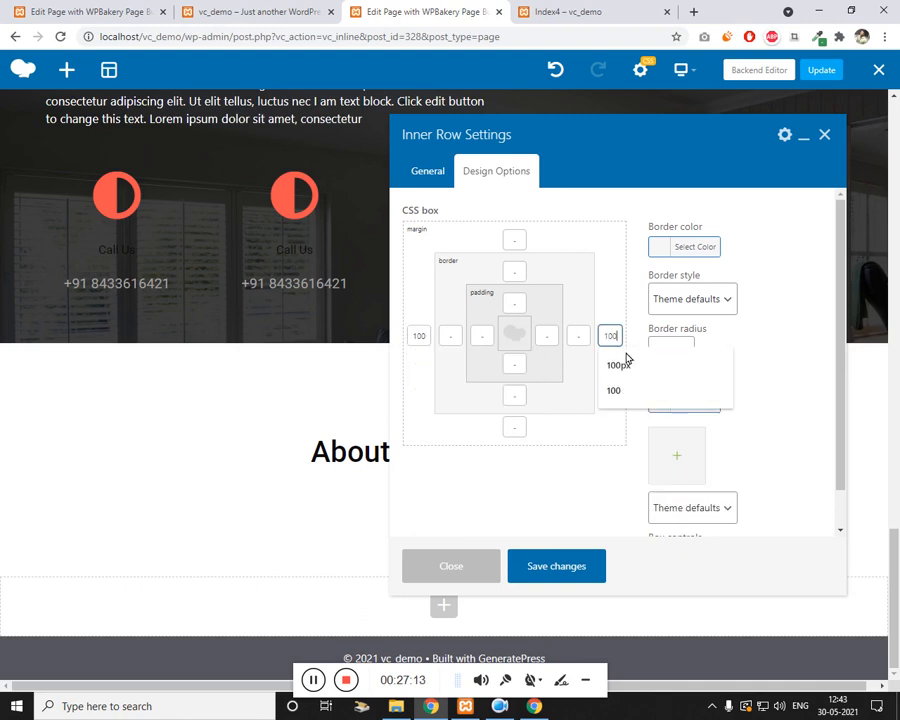
left_click(552, 566)
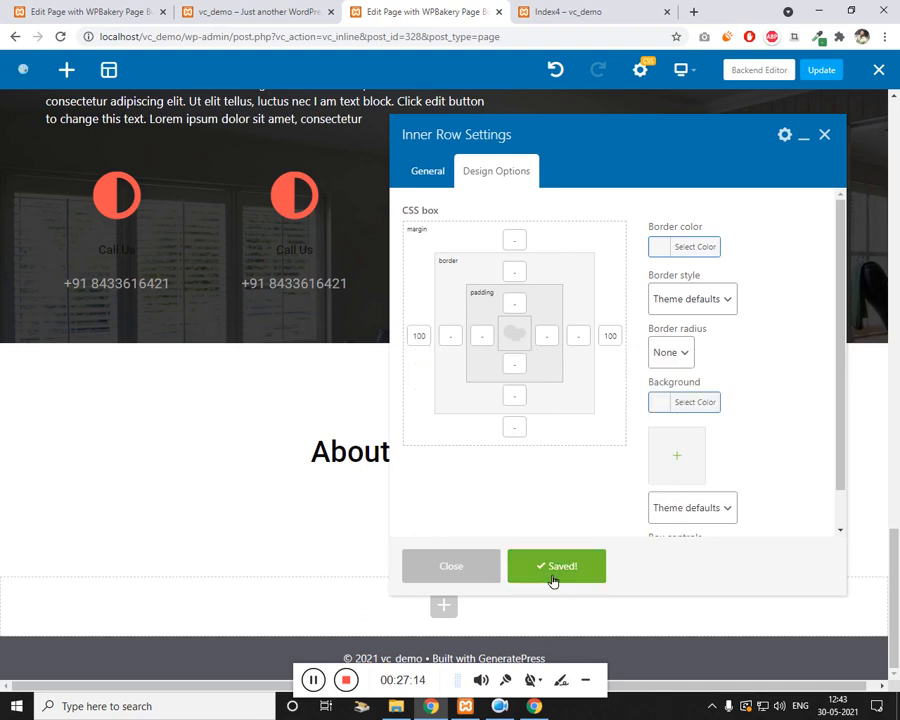
left_click(825, 135)
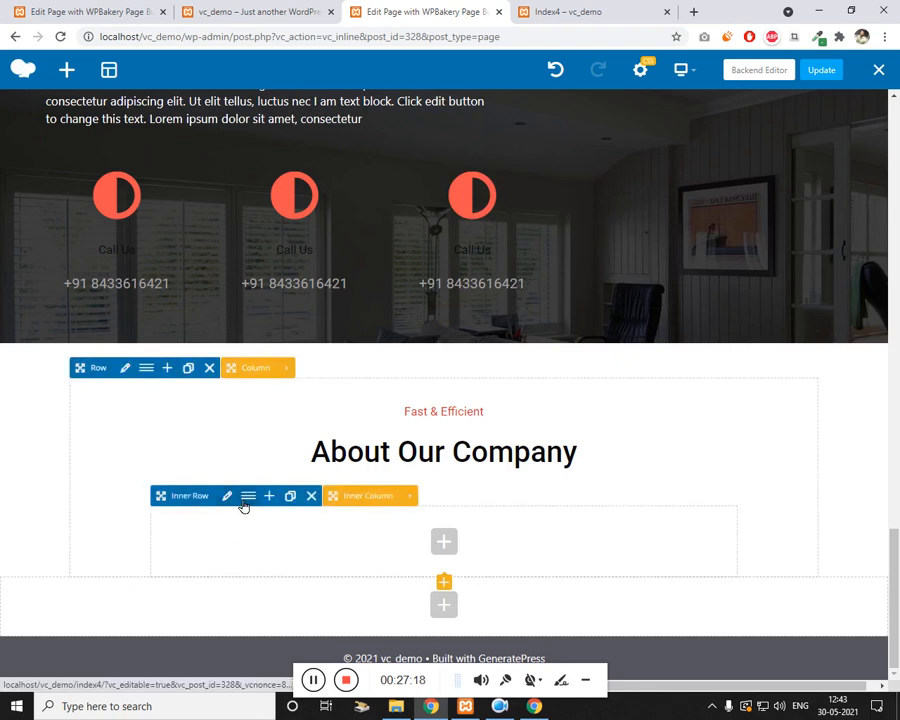
Step: Split the inner row into two 1/2 columns and start adding an element to the right column
left_click(247, 497)
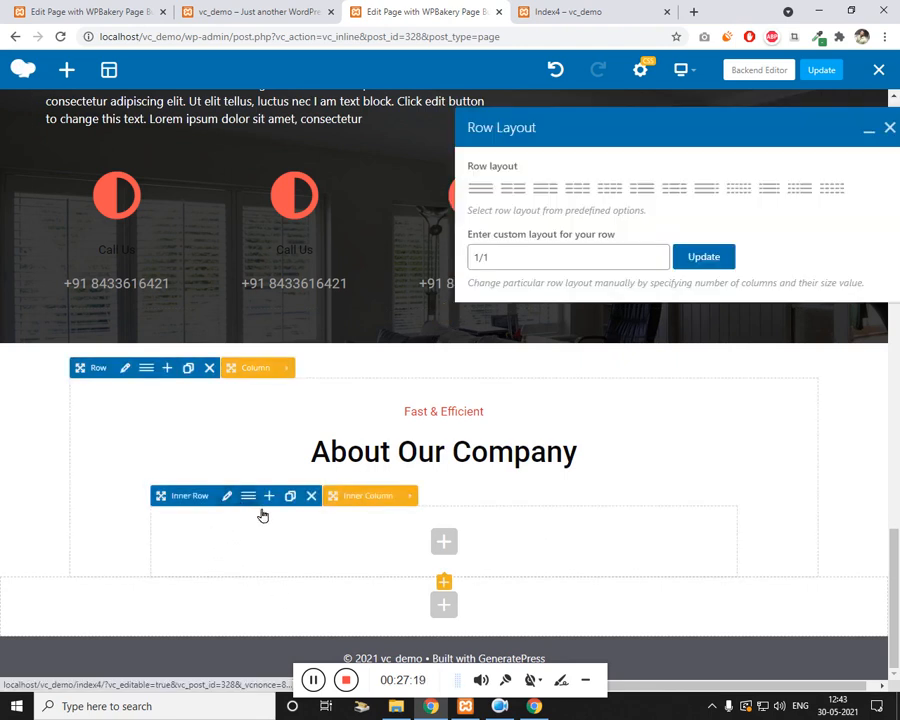
left_click(513, 188)
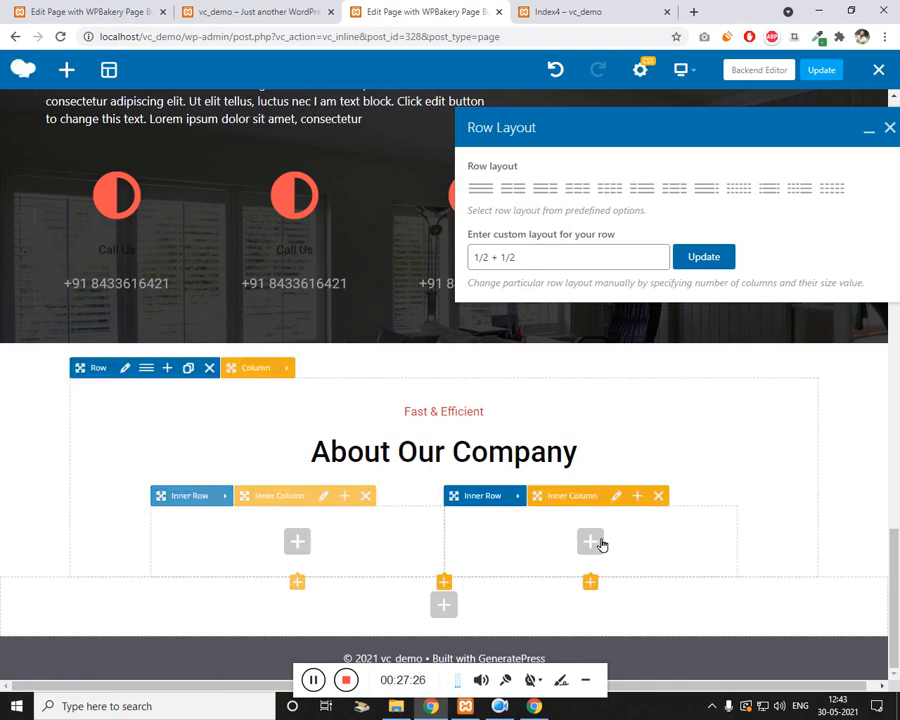
left_click(591, 541)
left_click(718, 124)
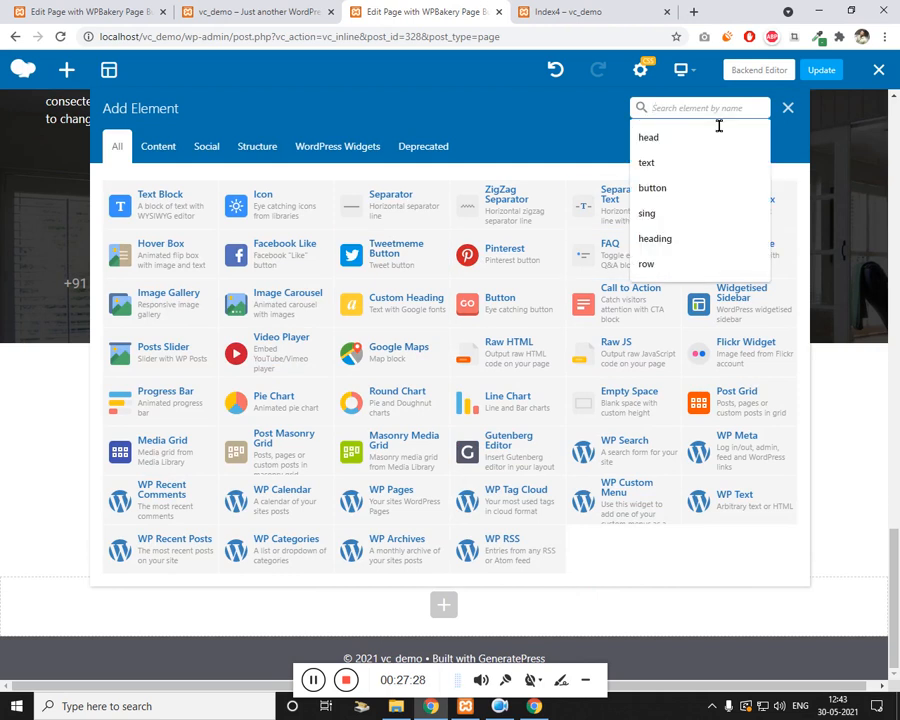
Step: Add a Single Image to the right column using the woman's portrait from the media library
type("image")
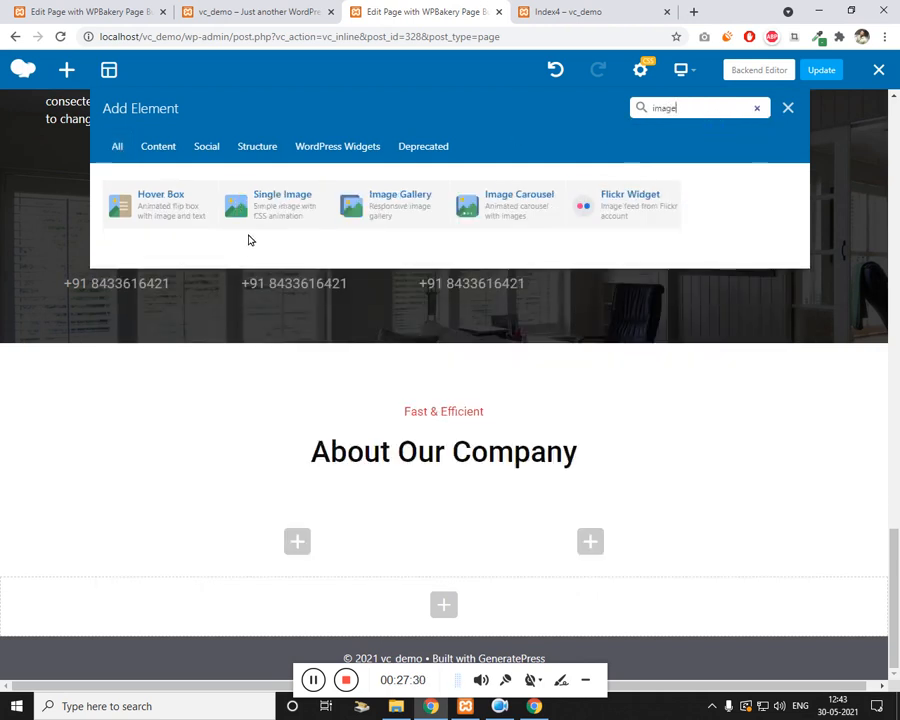
left_click(265, 205)
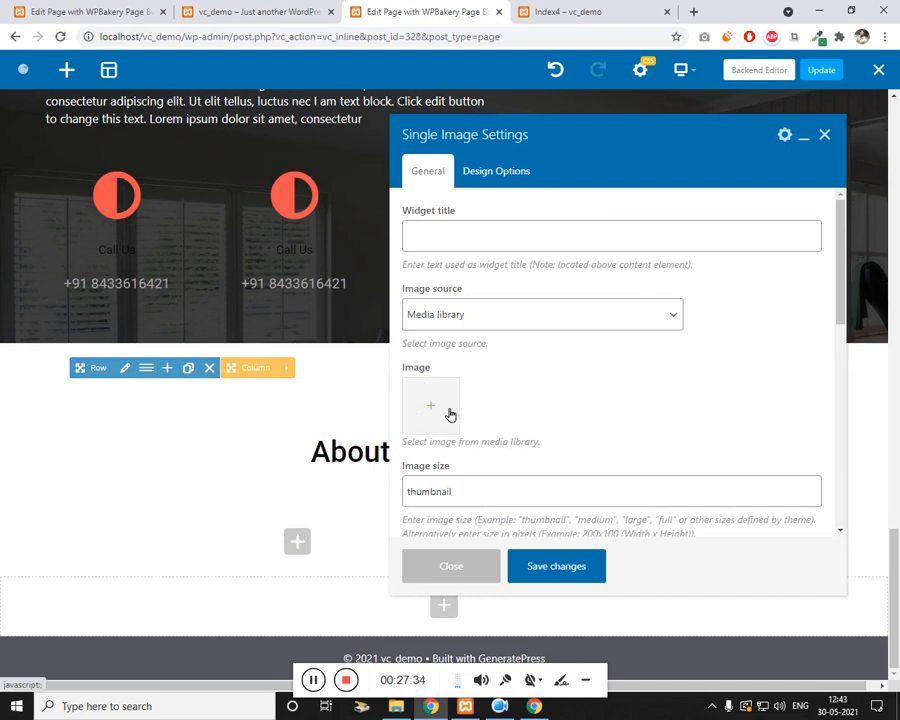
left_click(437, 411)
left_click(182, 235)
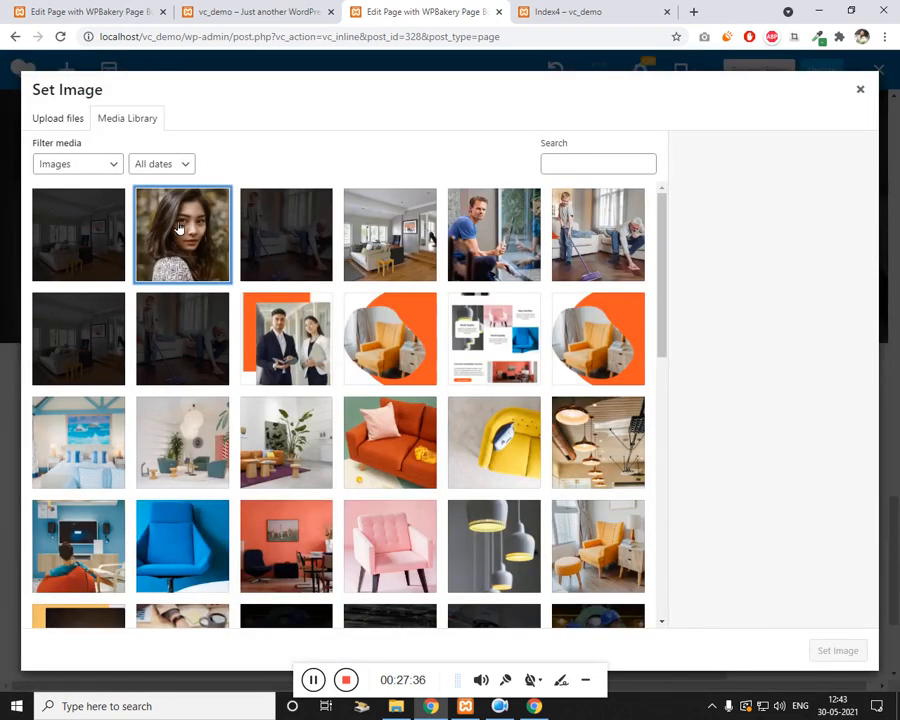
left_click(836, 651)
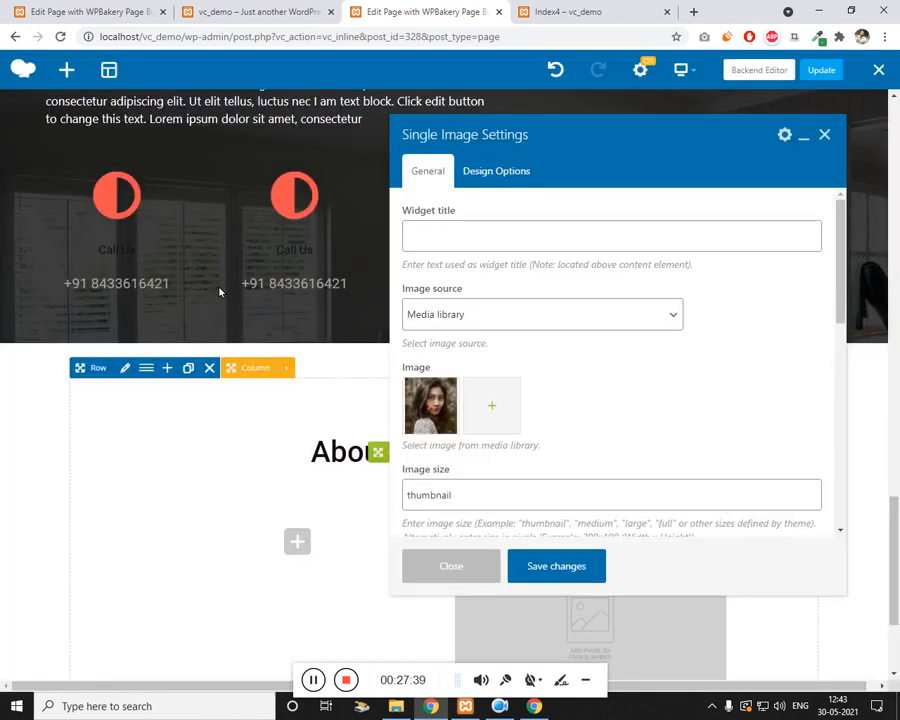
Step: Set the image size to 'full', keep Left alignment, and save the image settings
double_click(496, 495)
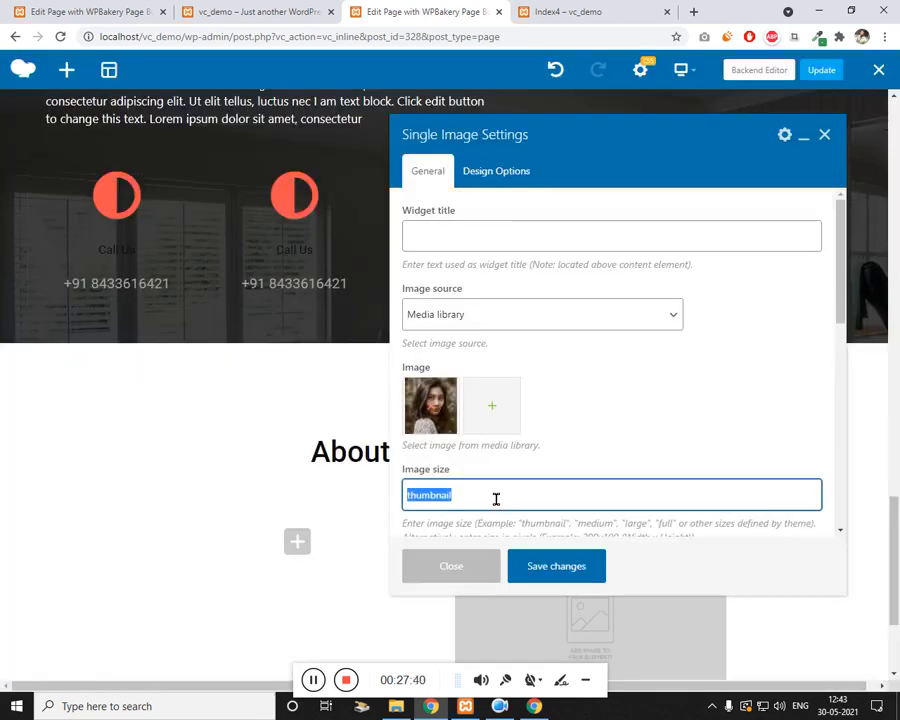
type("full")
scroll(536, 484, "down", 4)
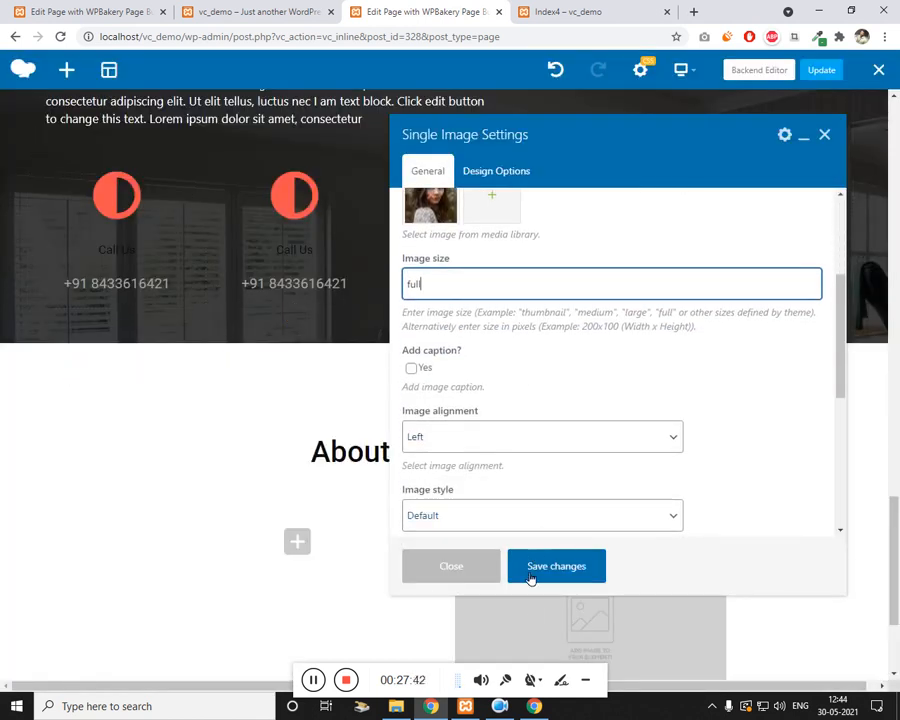
left_click(566, 580)
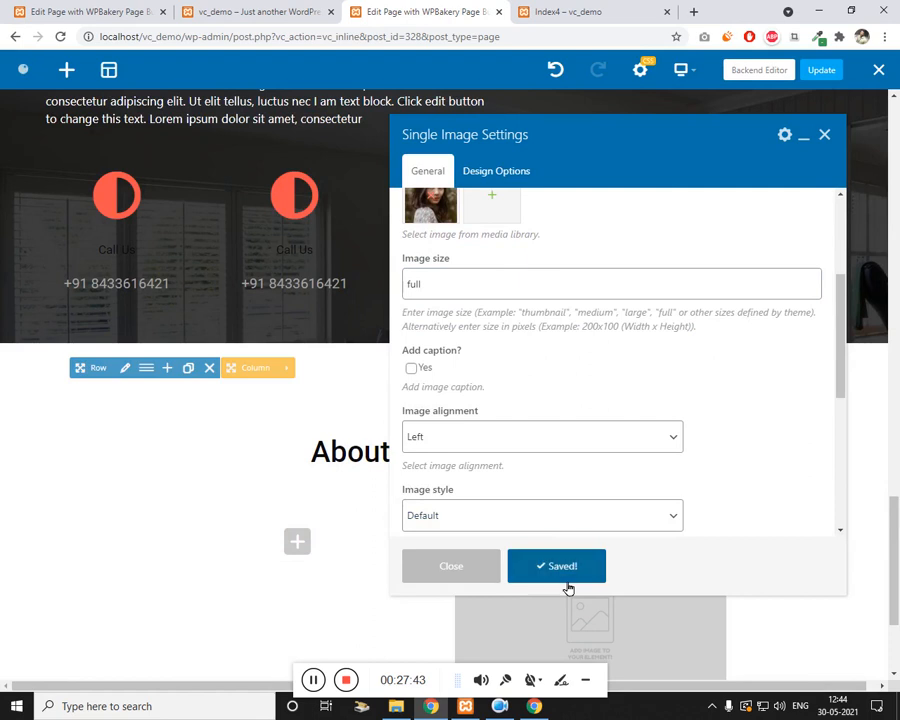
left_click(312, 679)
left_click(312, 681)
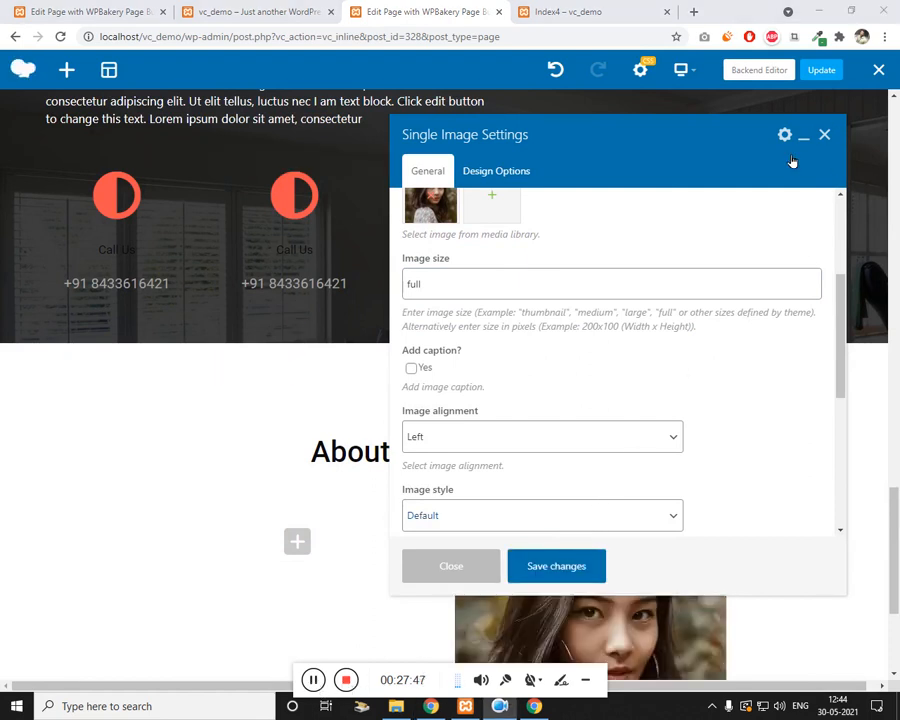
left_click(551, 553)
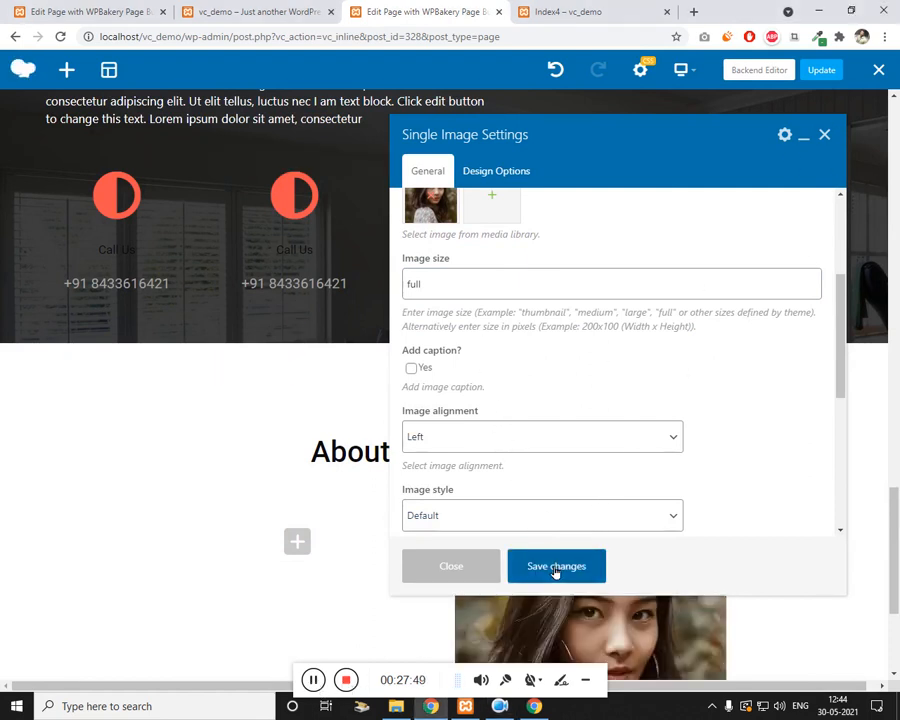
left_click(824, 135)
scroll(341, 569, "down", 2)
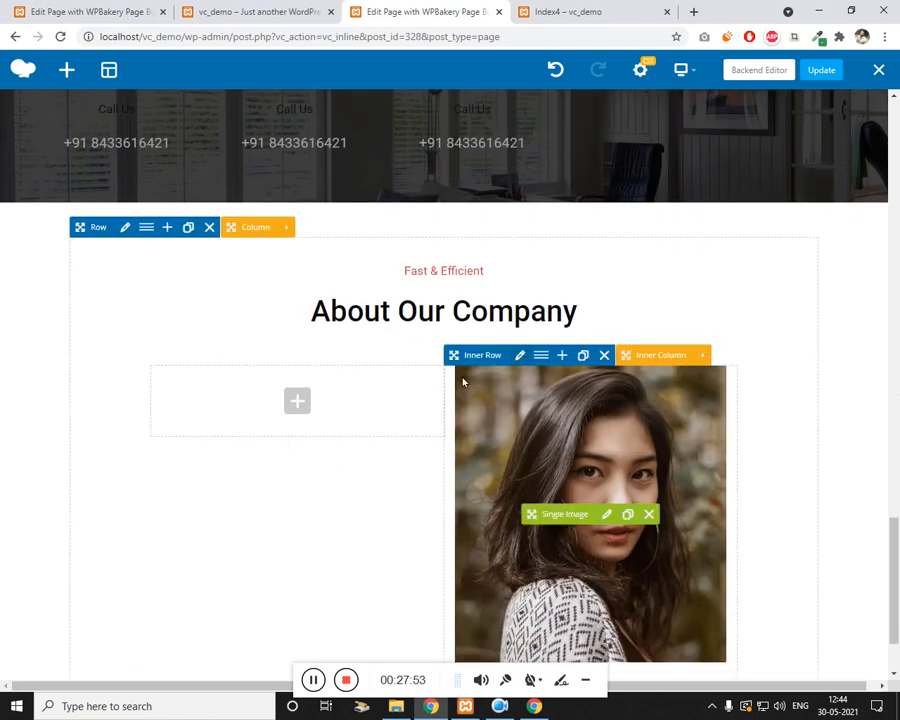
Step: Give the inner row the extra class name 'p0' and save
left_click(520, 355)
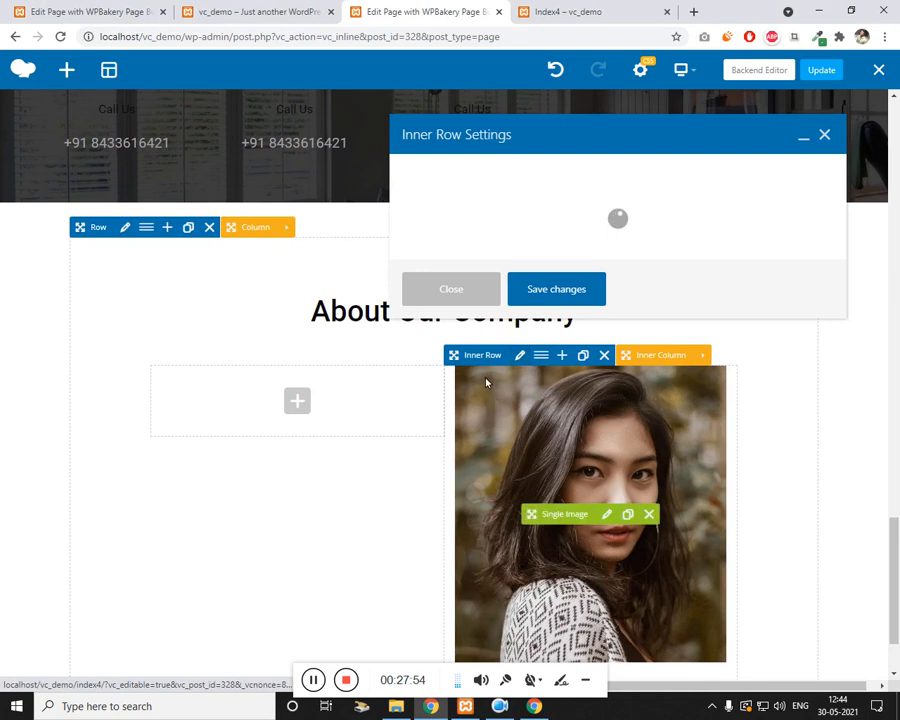
scroll(480, 470, "down", 2)
left_click(478, 488)
type("p0")
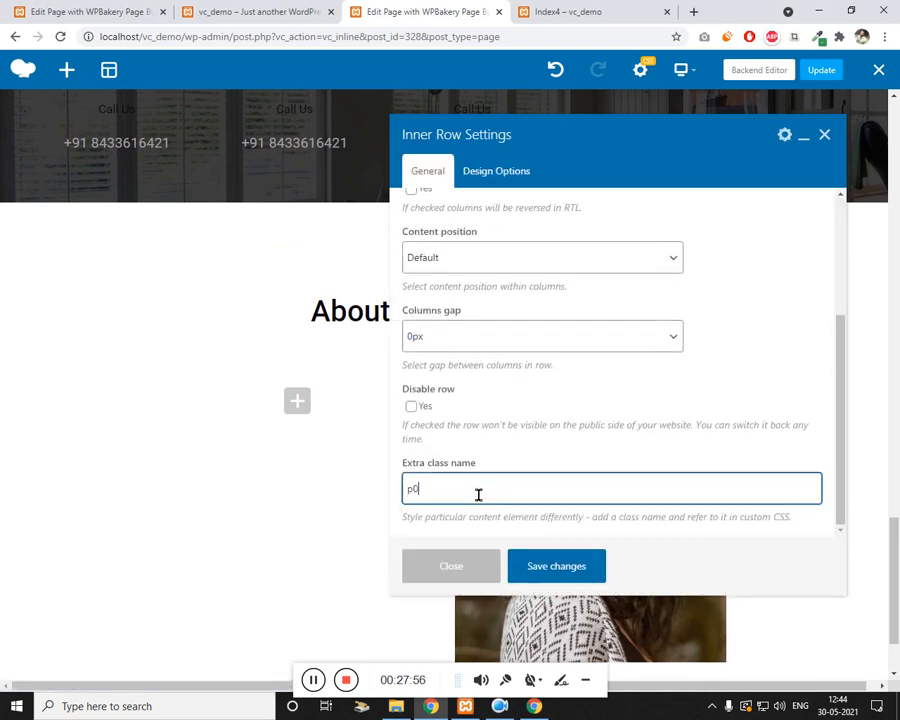
left_click(582, 566)
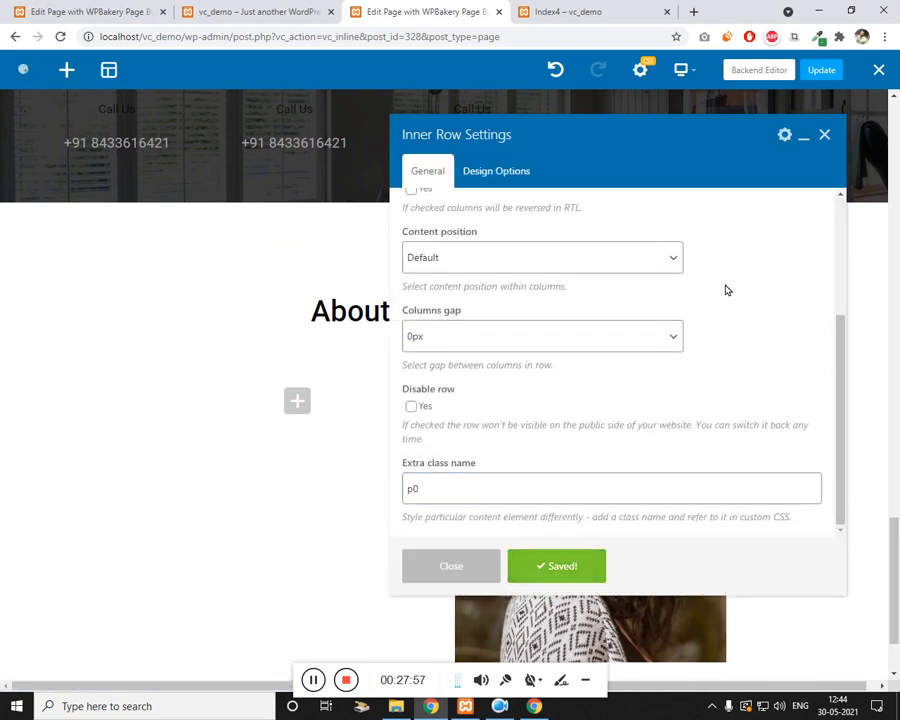
left_click(826, 135)
Step: Set the inner row's Design Options background to red, save, and view the front page
scroll(250, 469, "down", 1)
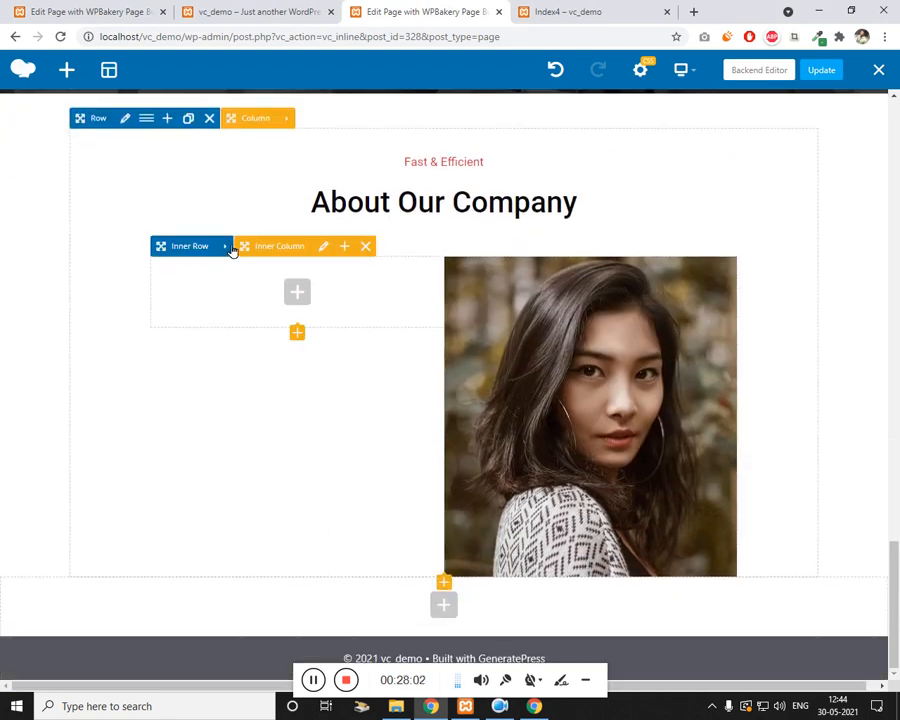
mouse_move(237, 250)
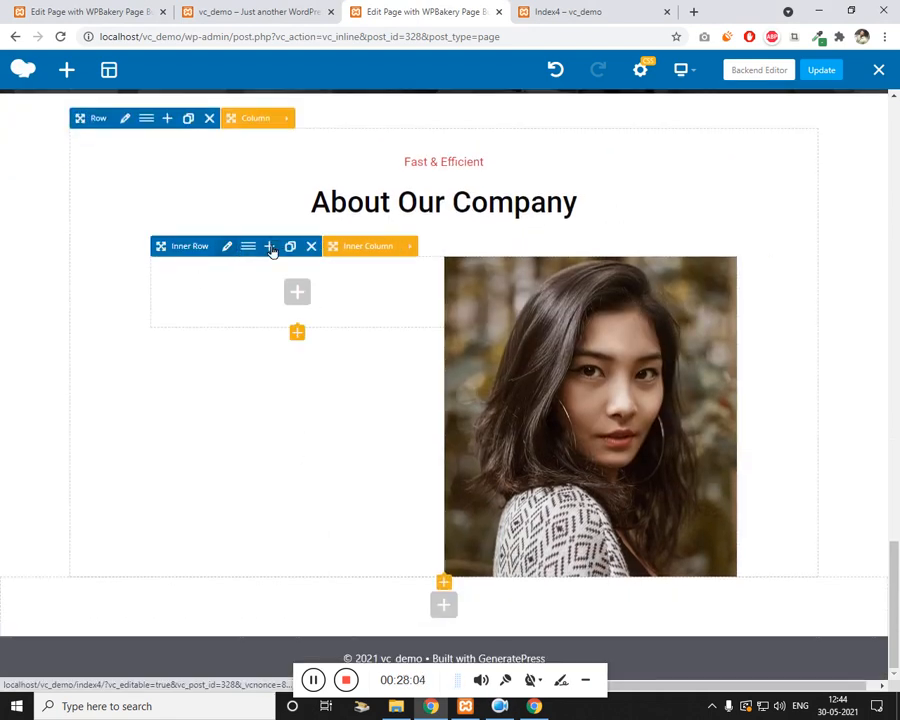
left_click(228, 248)
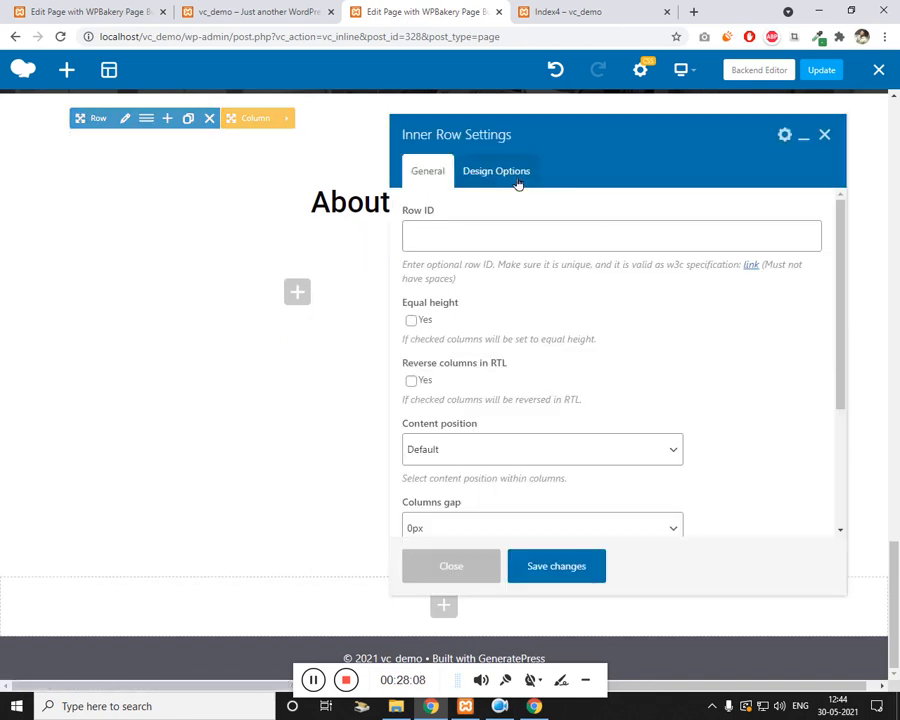
left_click(518, 183)
left_click(669, 404)
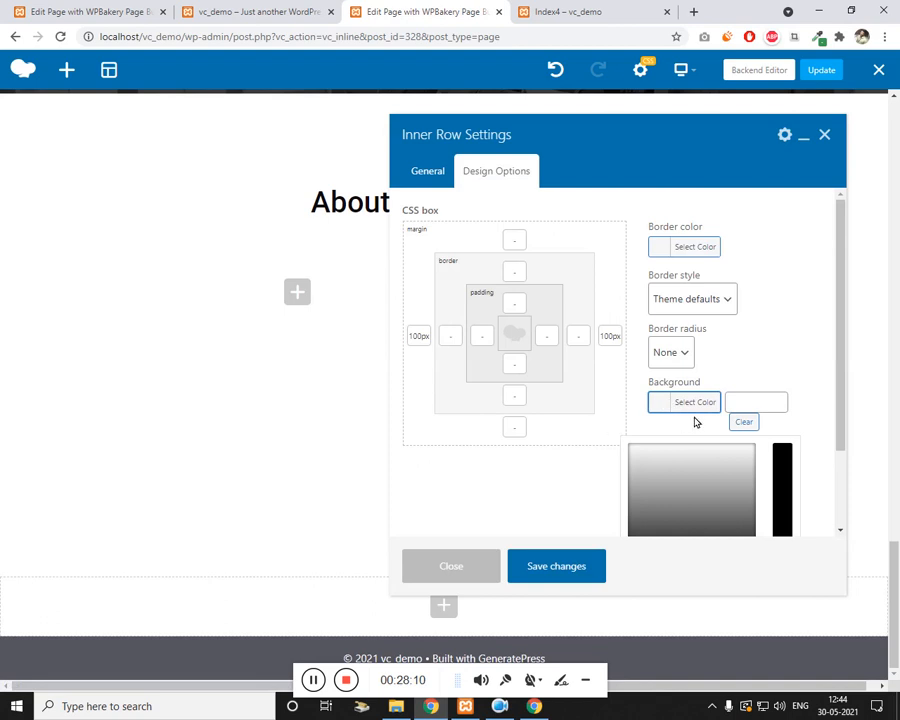
scroll(696, 422, "down", 1)
left_click(667, 477)
left_click(555, 567)
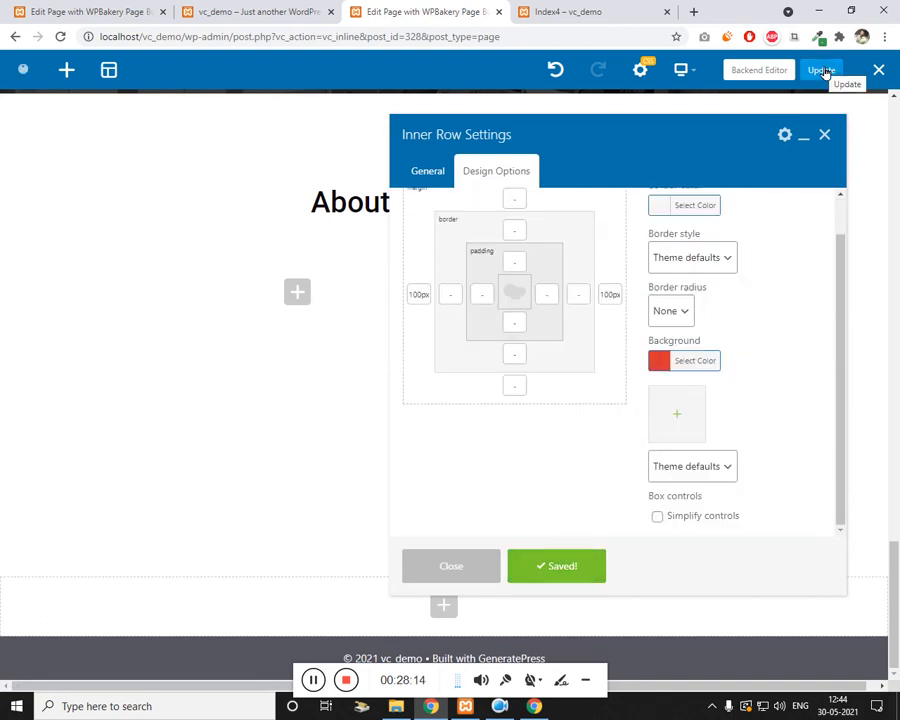
left_click(824, 134)
left_click(262, 10)
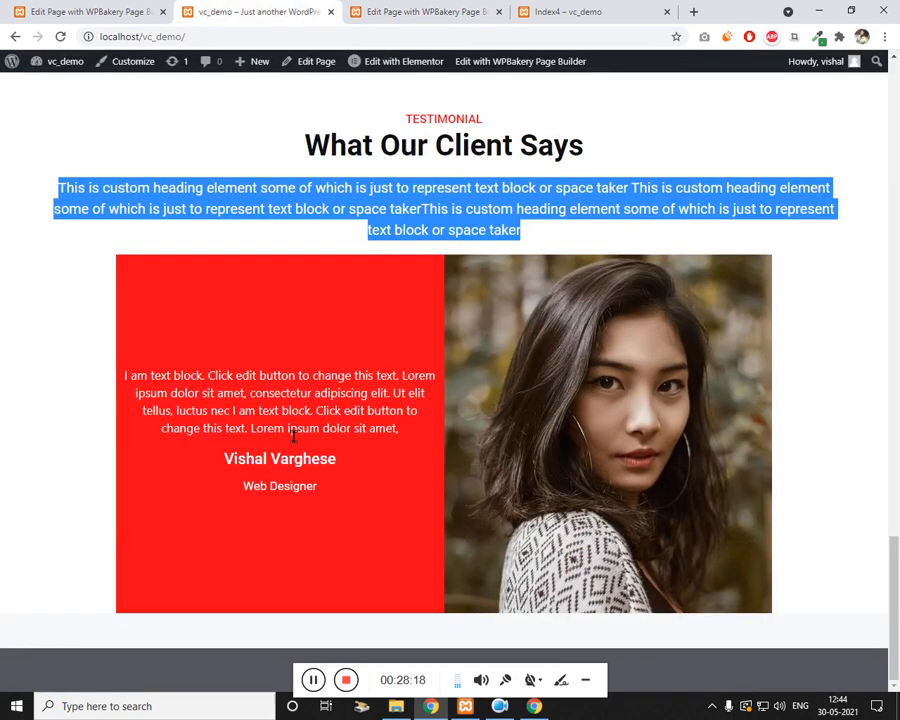
Step: Clone the middle Fast & Efficient heading and drag the copy into the red inner column
left_click(414, 8)
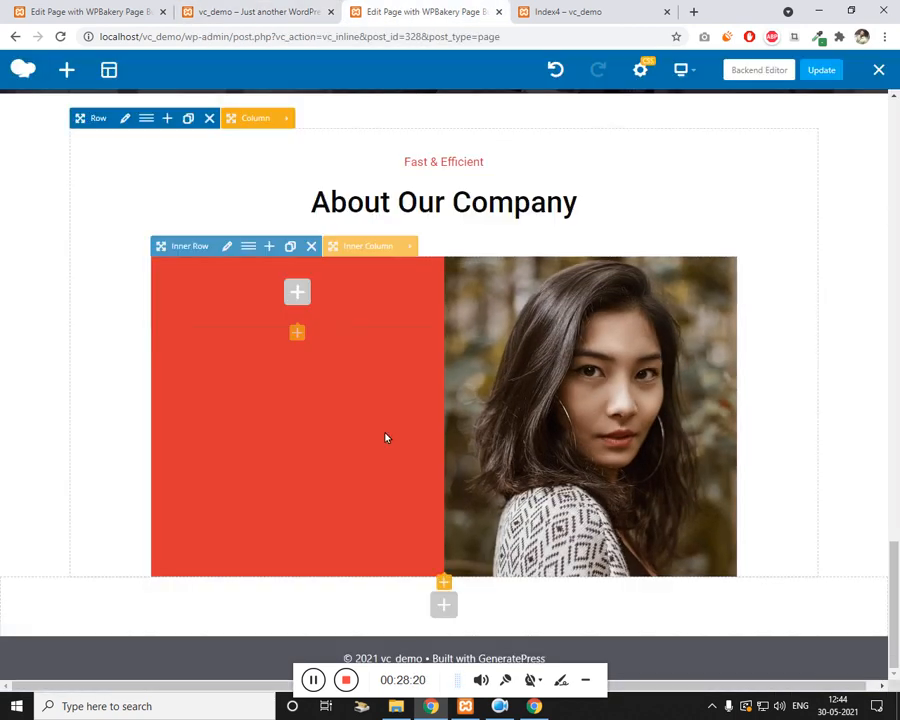
scroll(367, 427, "up", 7)
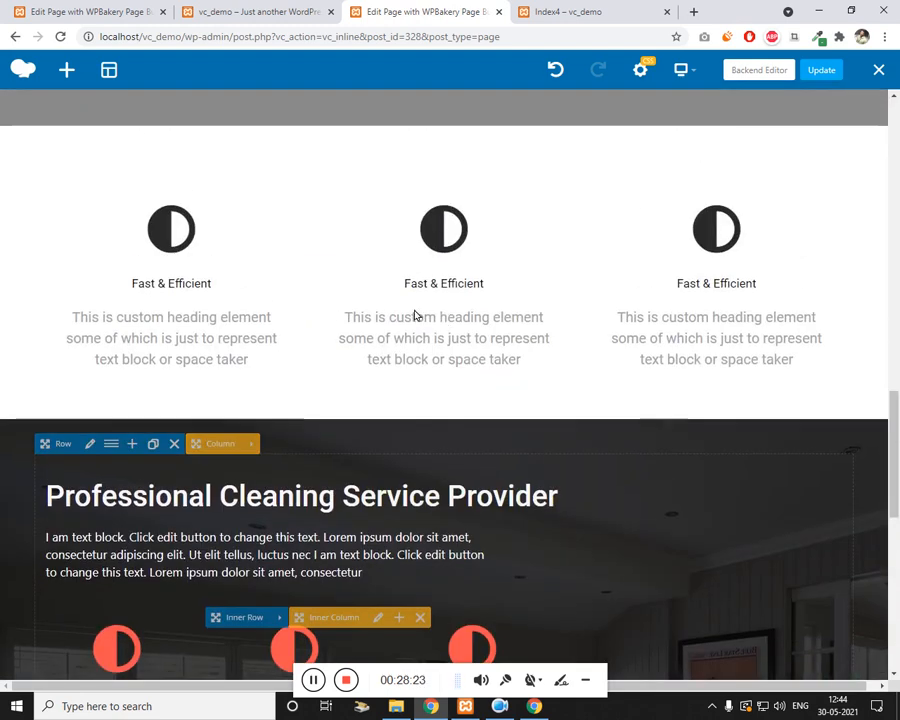
left_click(495, 347)
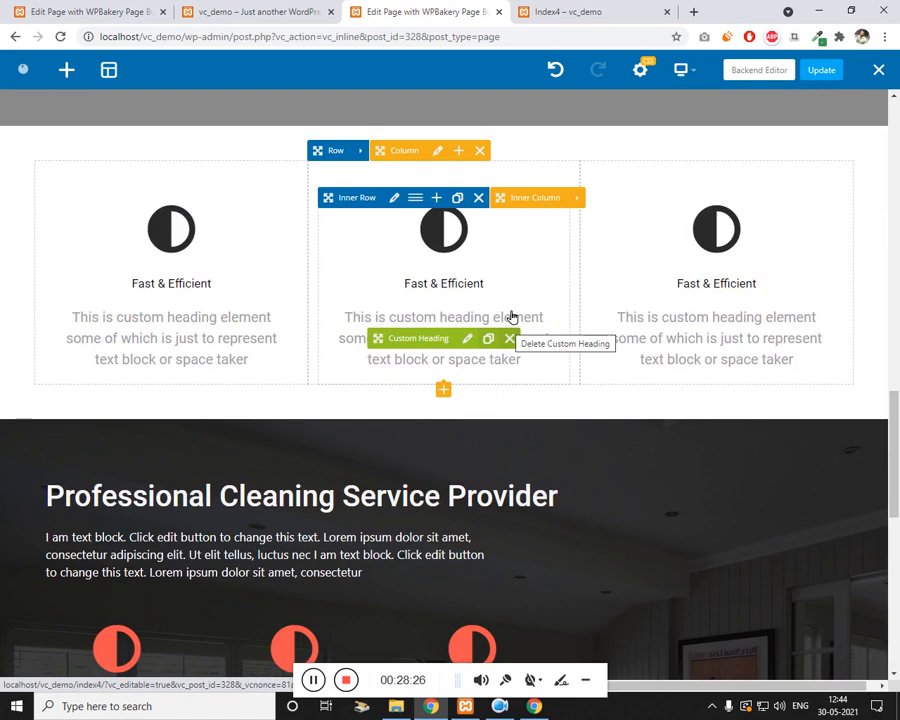
scroll(504, 300, "down", 2)
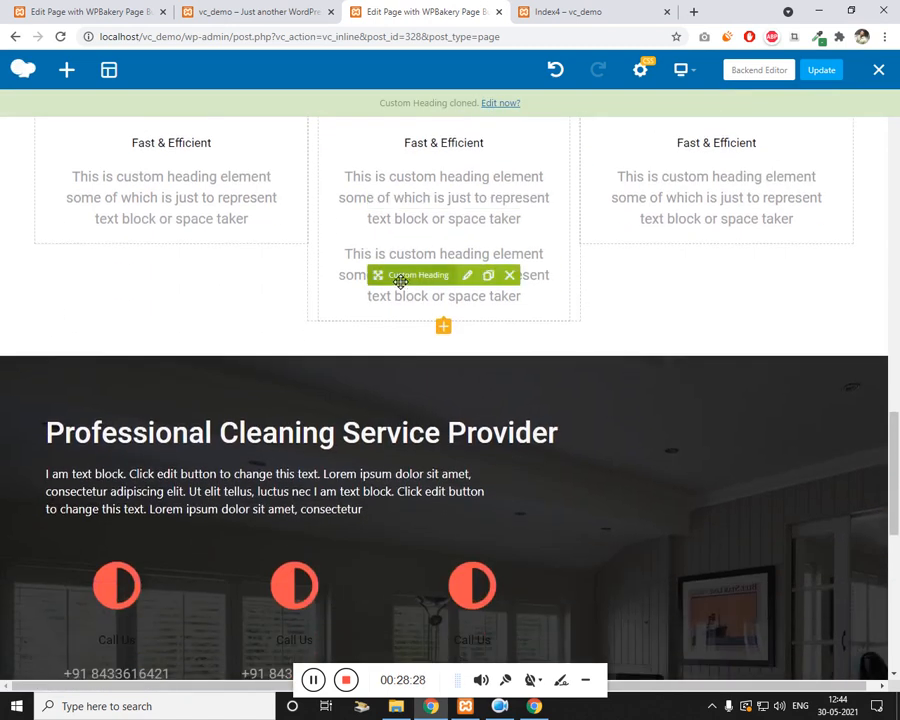
scroll(426, 370, "down", 6)
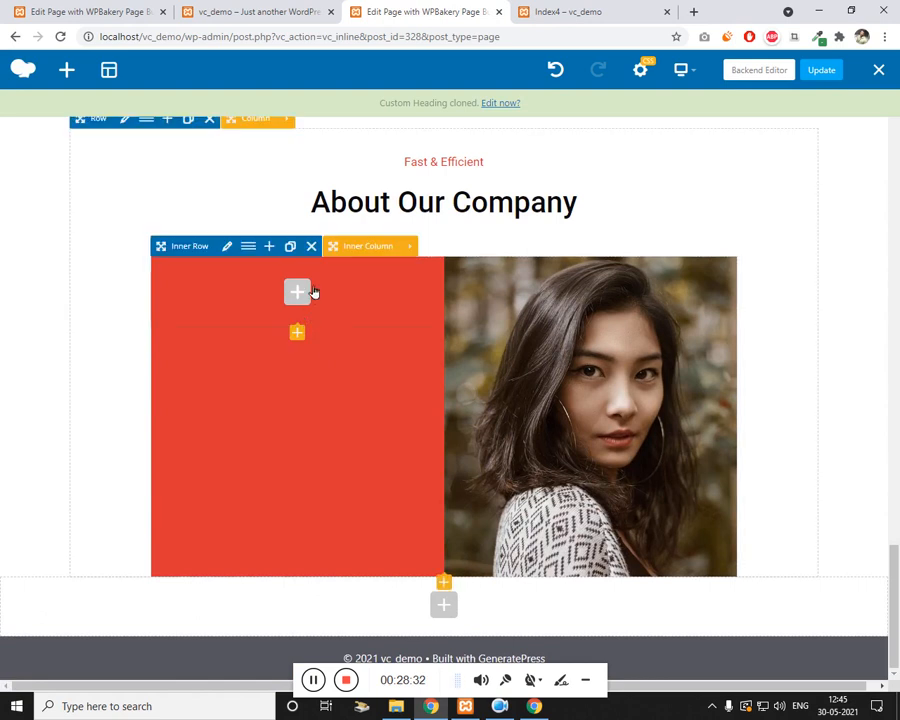
scroll(312, 308, "up", 6)
scroll(313, 310, "up", 2)
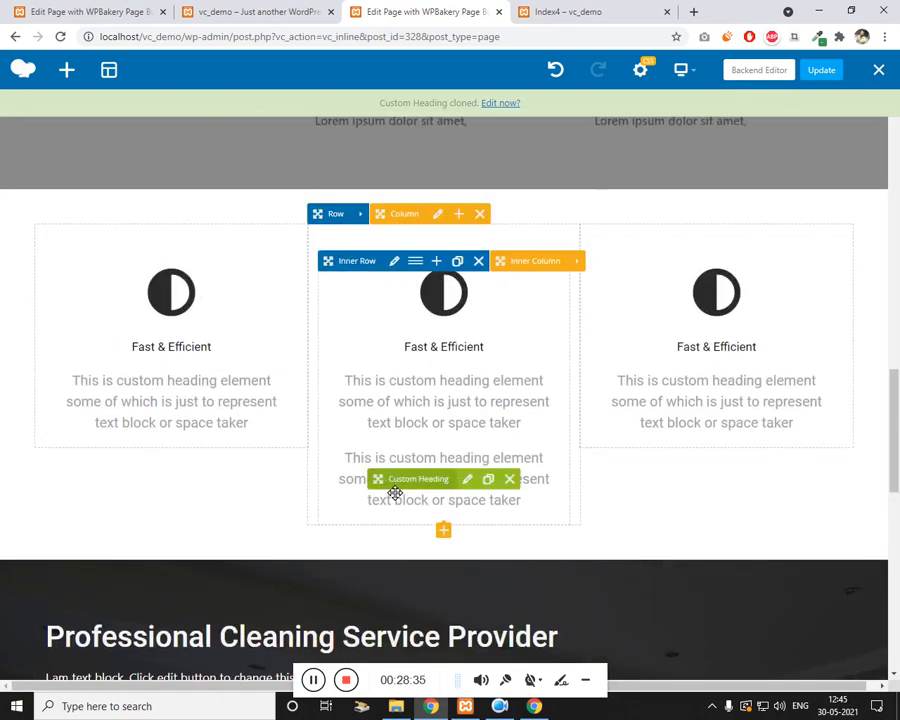
left_click_drag(400, 523, 361, 519)
scroll(398, 522, "down", 6)
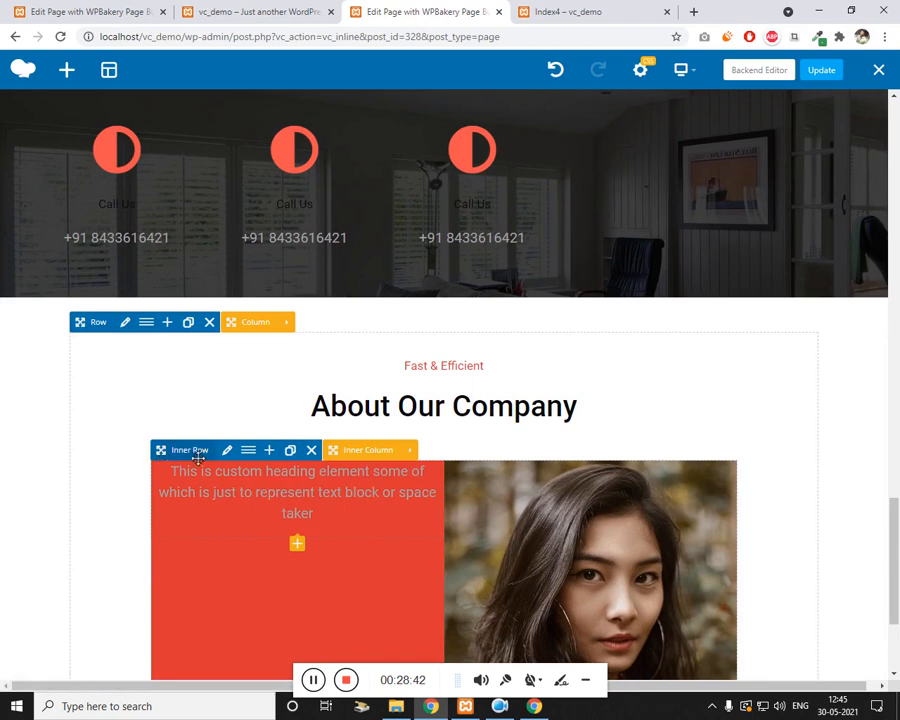
Step: Set the inner row's Content position to Middle and save
left_click(229, 453)
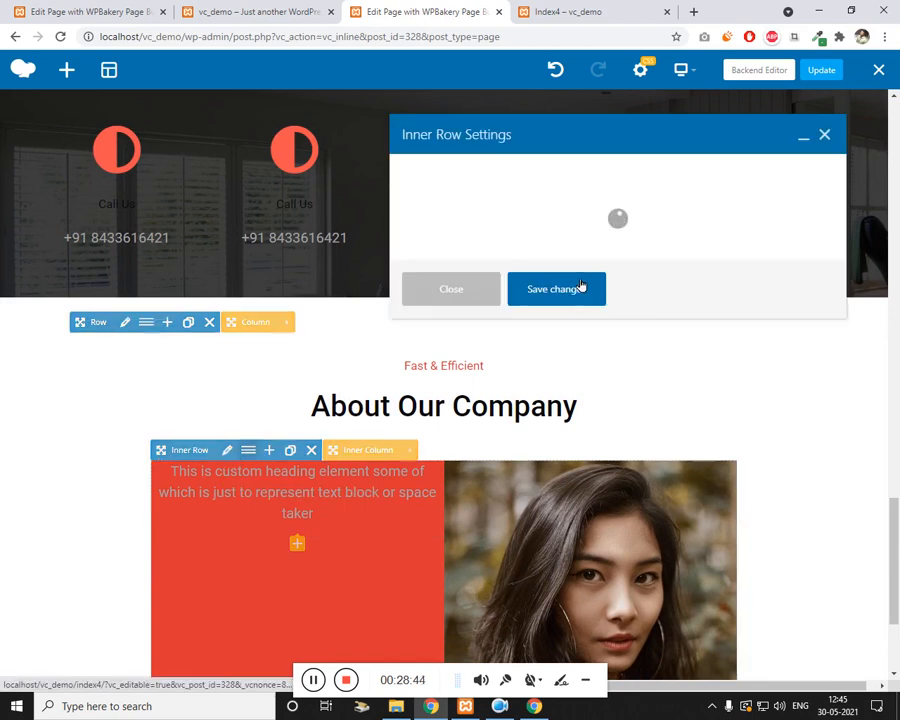
left_click(506, 450)
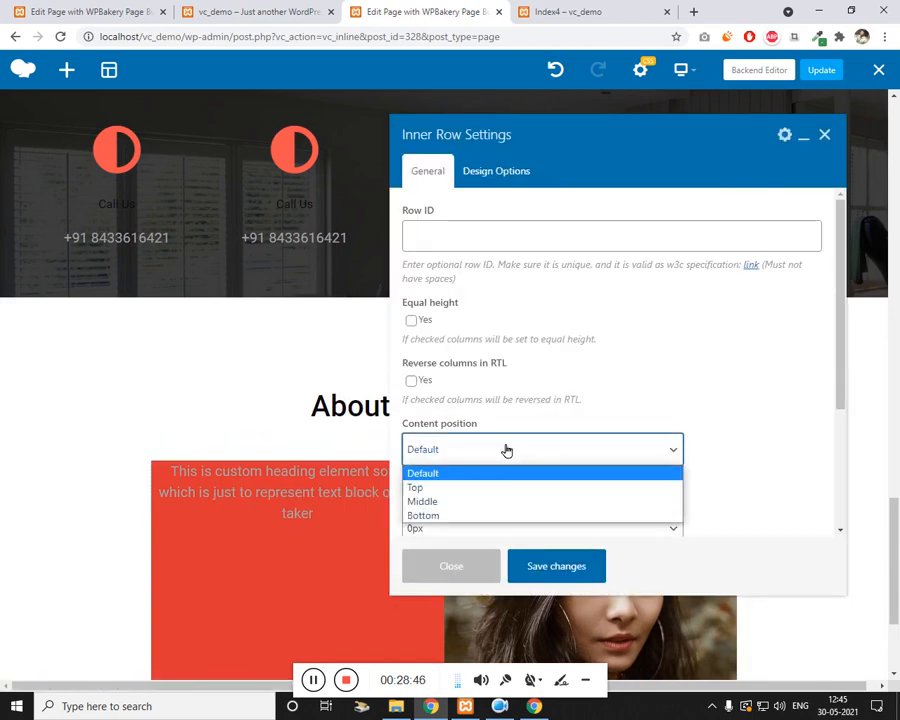
left_click(474, 500)
left_click(549, 564)
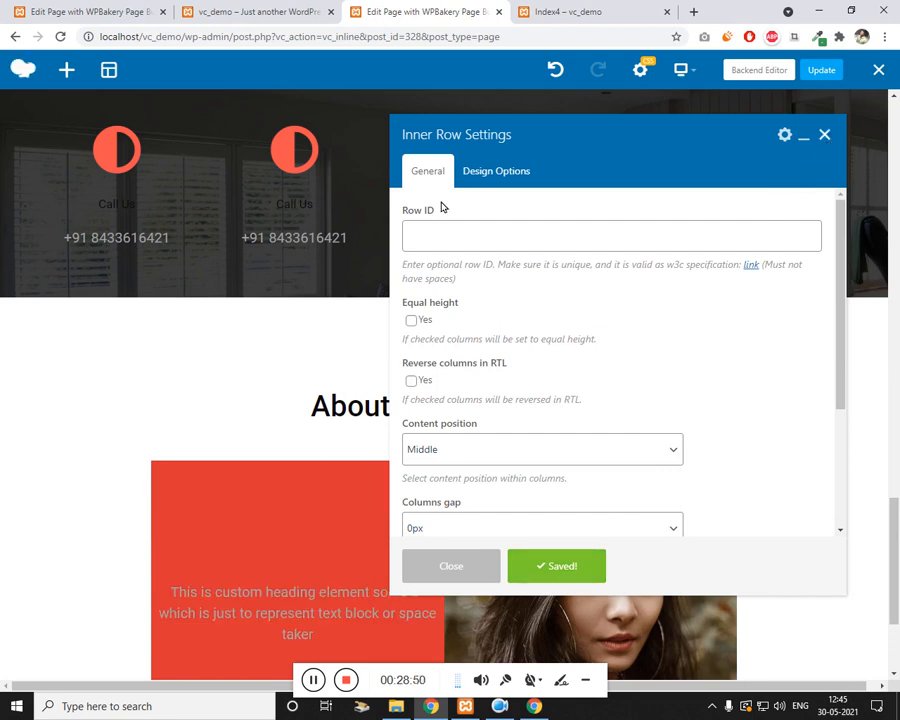
scroll(520, 200, "down", 2)
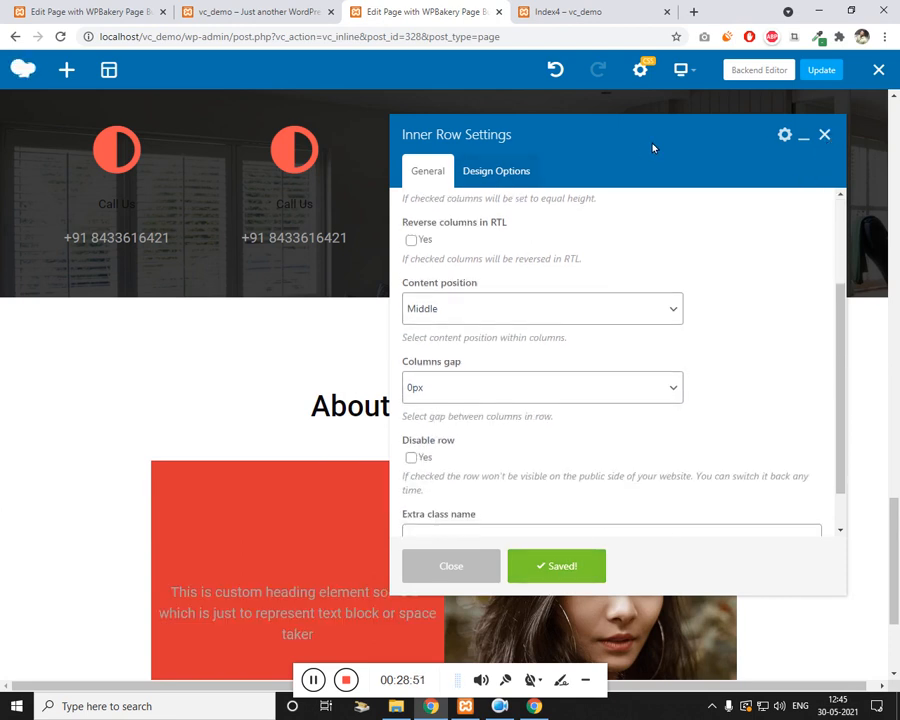
left_click(825, 134)
scroll(300, 480, "down", 1)
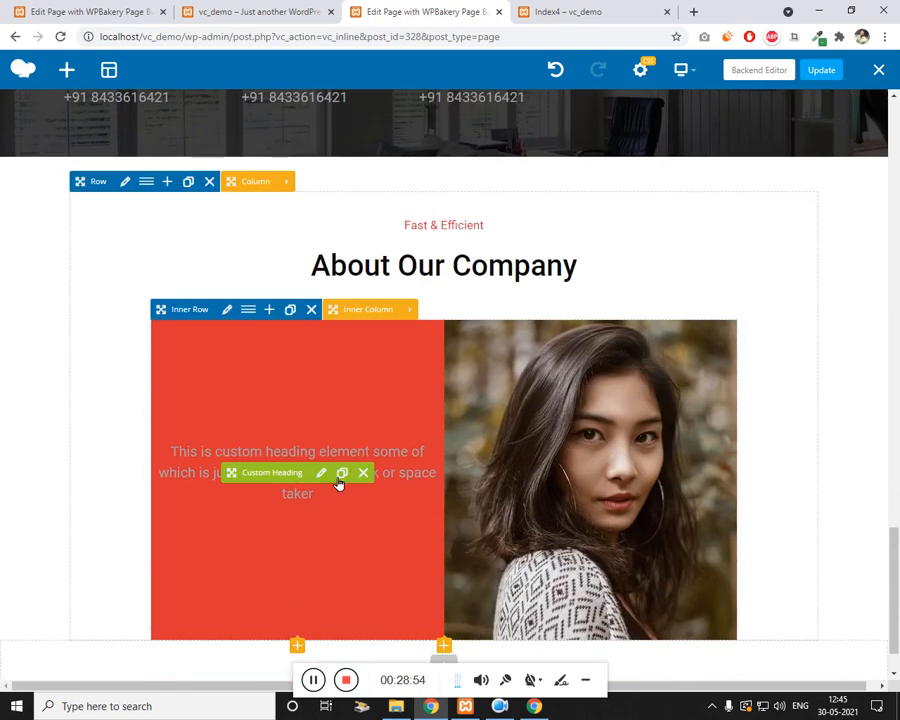
Step: Replace the red-column heading's 'col-grey' extra class with 'text-white' and save
left_click(322, 472)
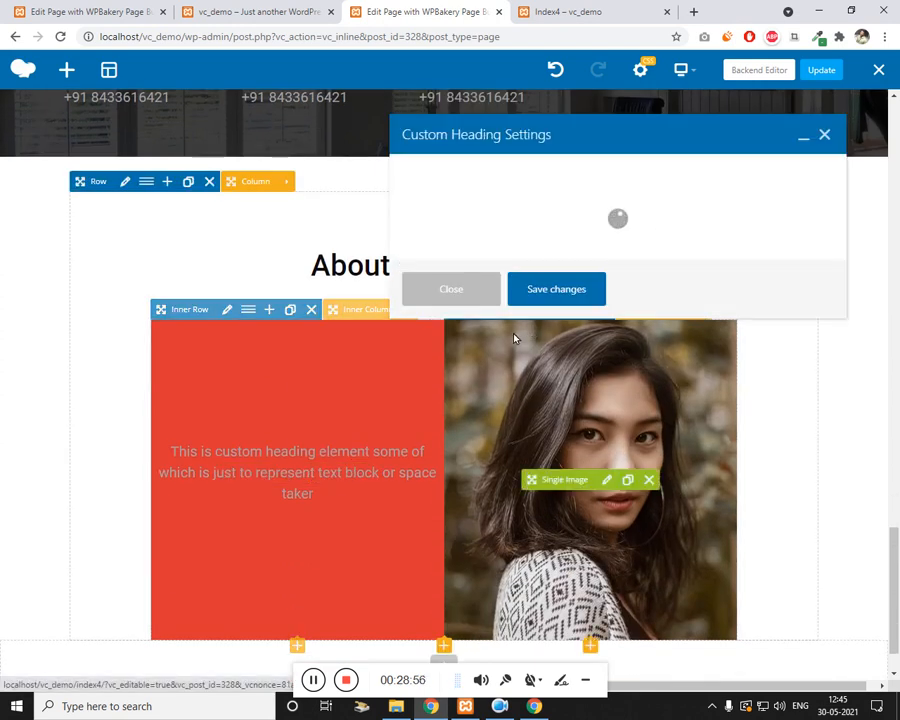
scroll(522, 341, "down", 10)
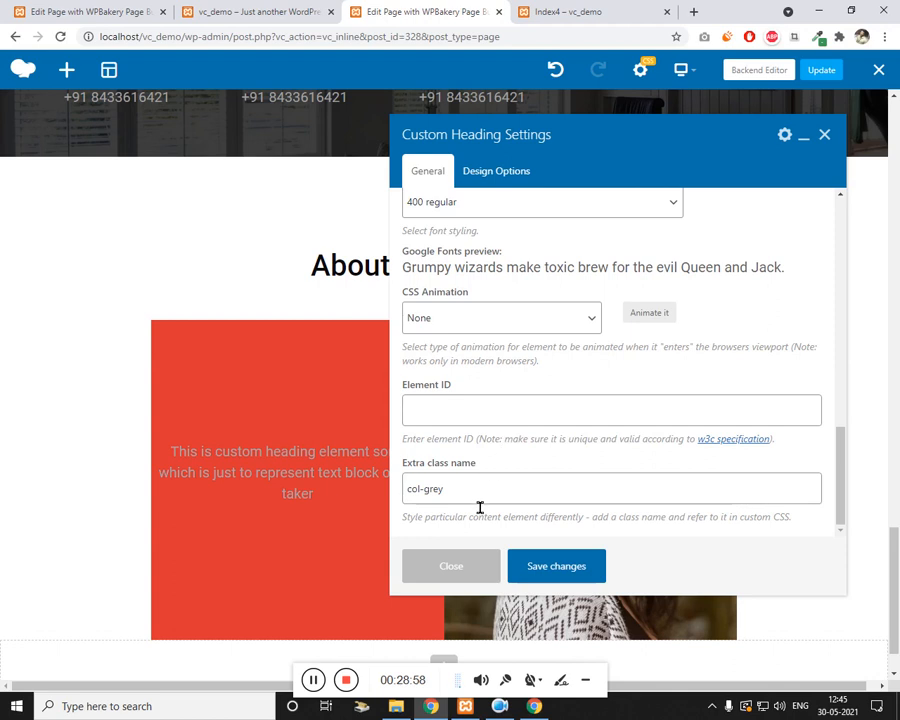
triple_click(479, 505)
type("text-")
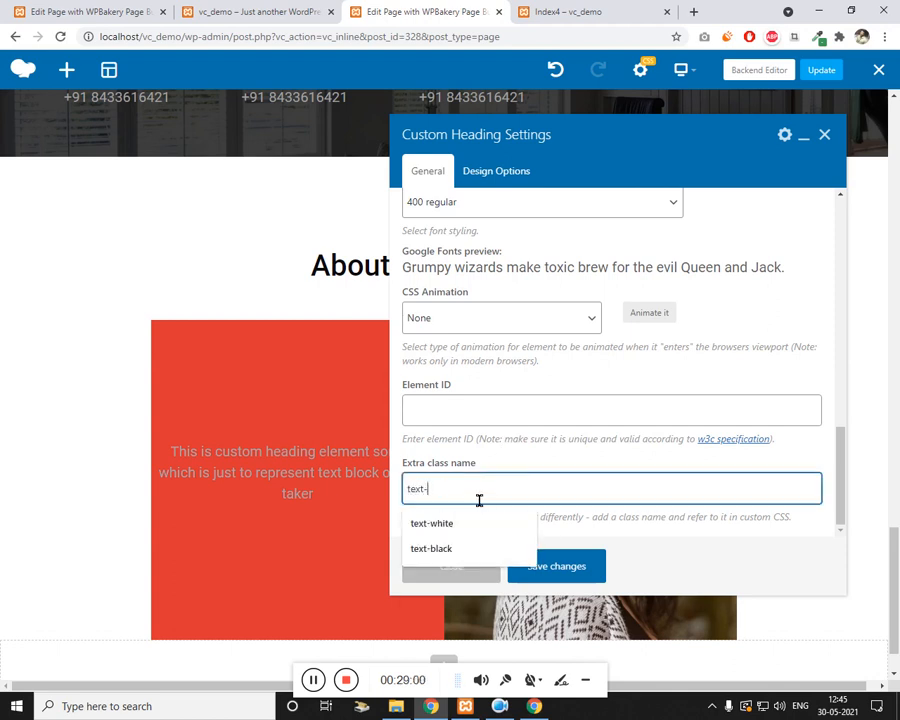
type("whit")
key("Down")
key("Return")
left_click(551, 566)
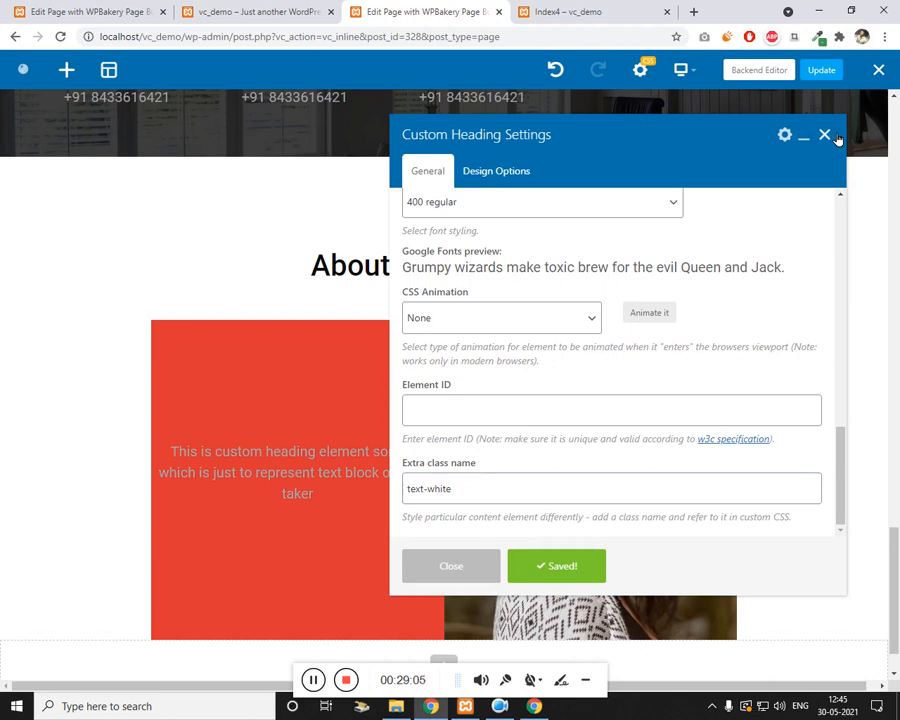
left_click(451, 566)
scroll(243, 381, "up", 9)
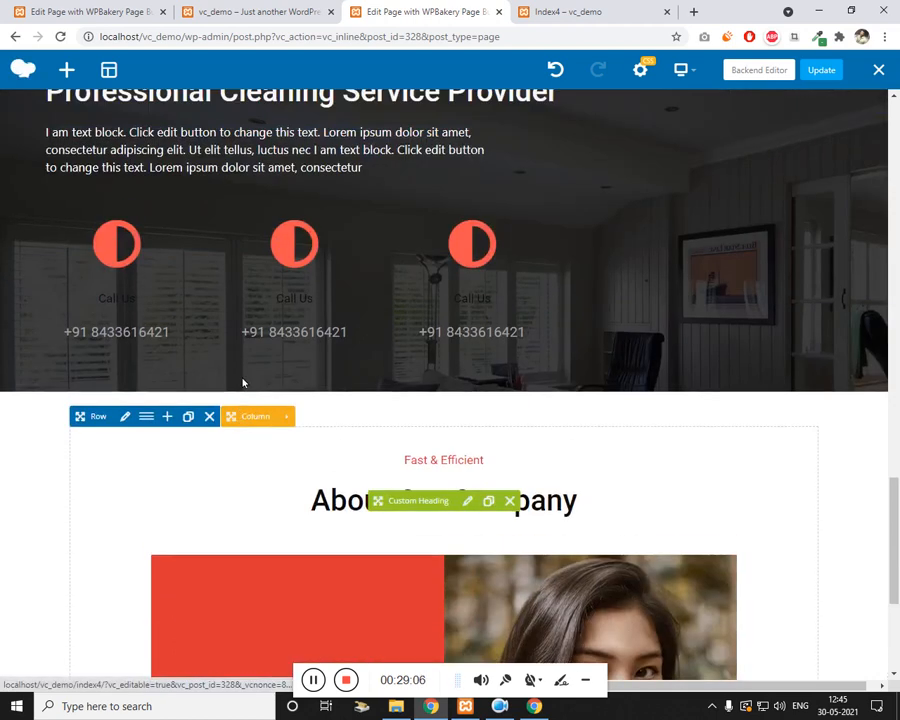
Step: Clone the Call Us heading and drag the copy under the red column's paragraph
scroll(322, 467, "down", 3)
scroll(322, 467, "down", 3)
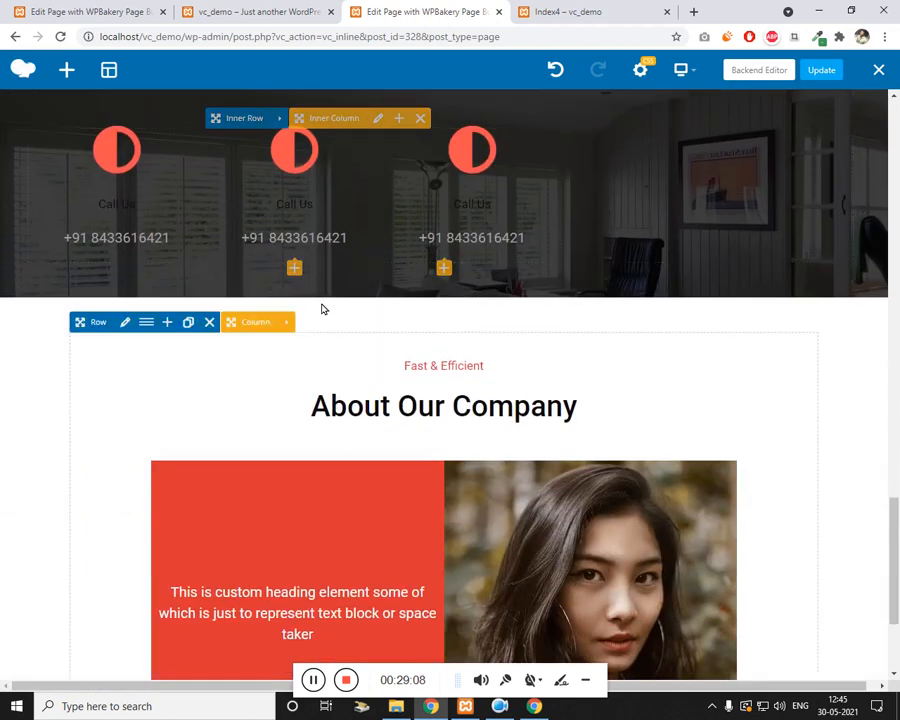
left_click(341, 205)
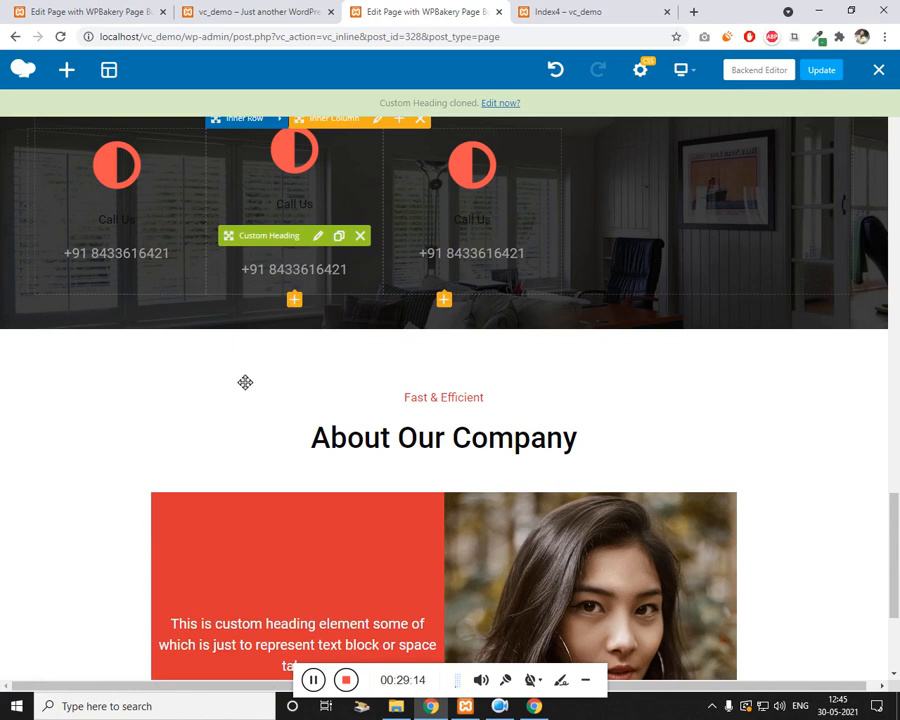
left_click_drag(245, 382, 342, 445)
scroll(235, 391, "down", 3)
Step: Replace the copied heading's Call Us text with the person's name and make it an h5
left_click(324, 451)
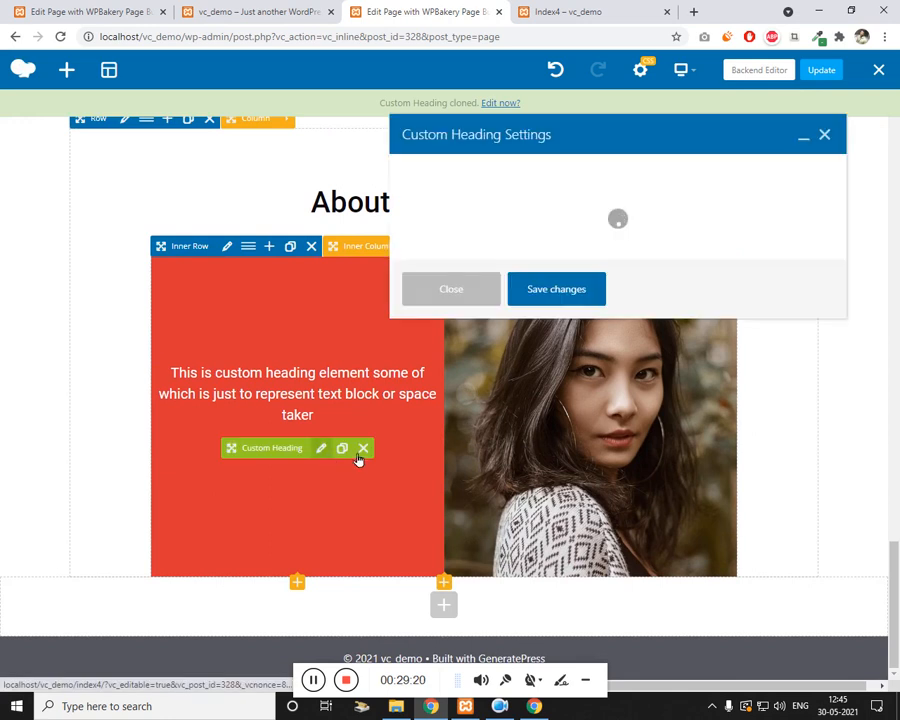
left_click(510, 326)
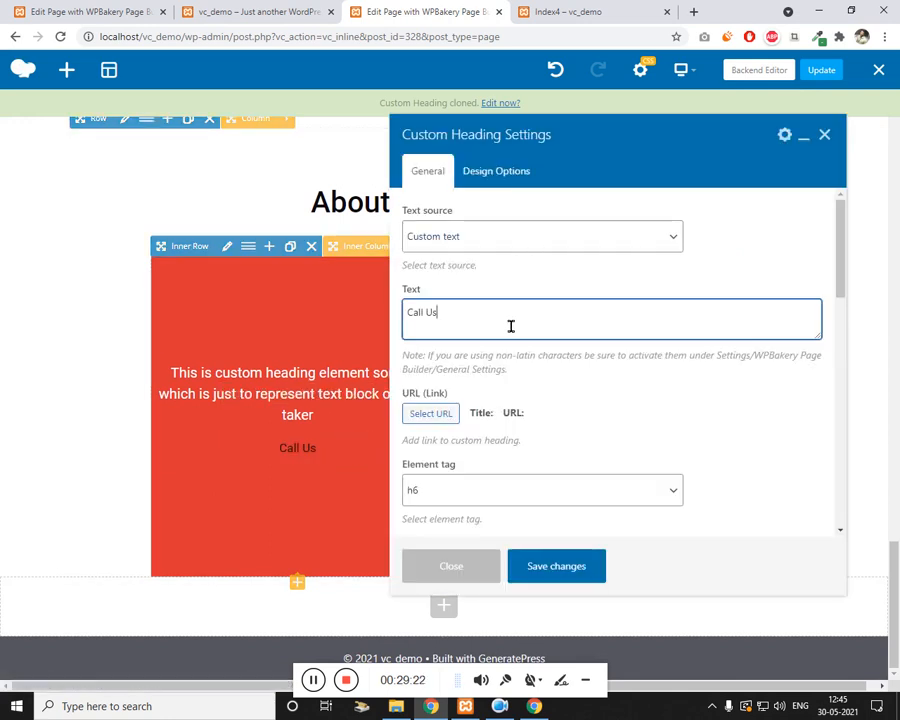
key("ctrl+a")
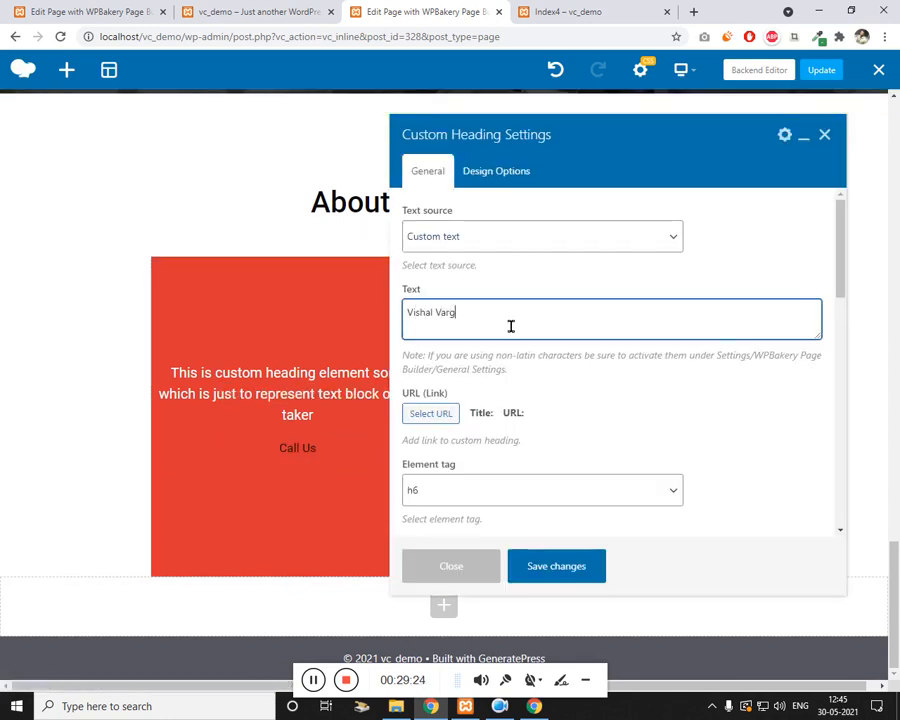
scroll(533, 518, "down", 2)
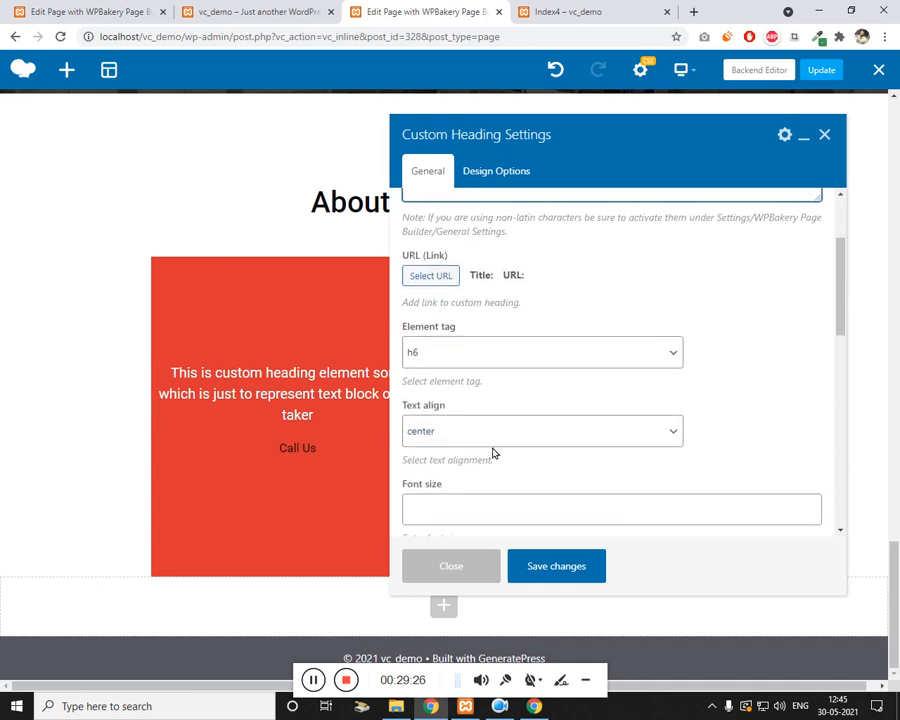
left_click(474, 352)
left_click(450, 428)
Step: Give the name heading a near-white text colour, save it, and duplicate it
scroll(540, 480, "down", 2)
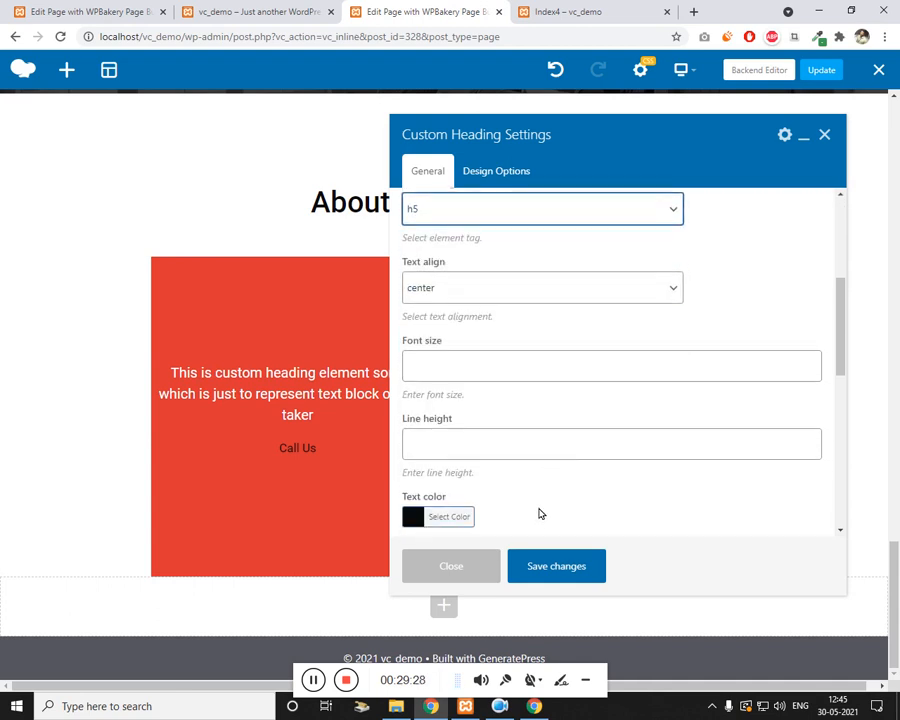
left_click(452, 526)
scroll(582, 384, "down", 4)
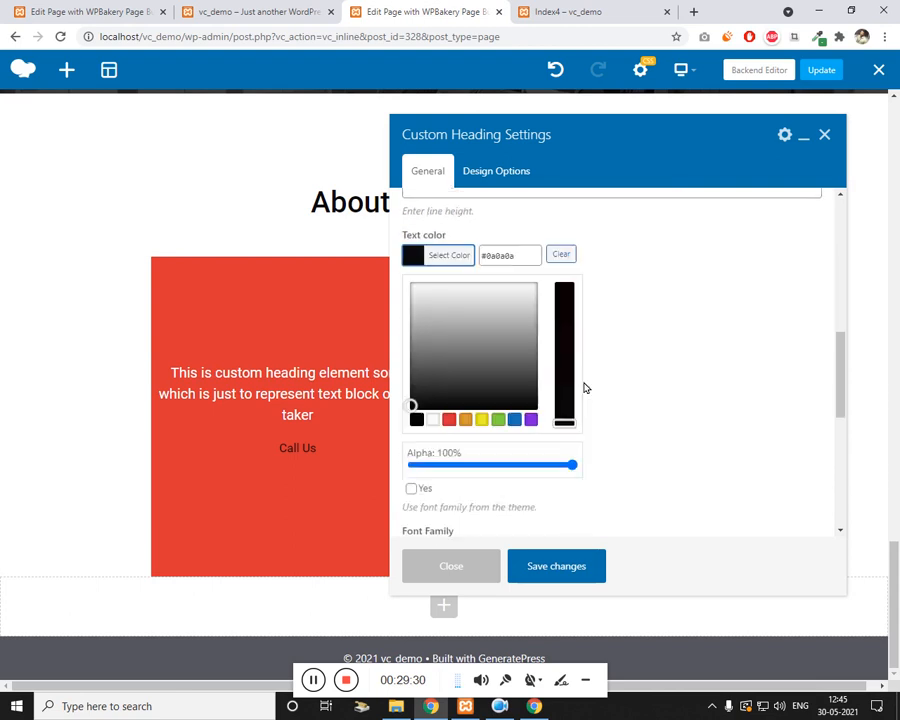
left_click(419, 304)
left_click(417, 274)
scroll(656, 446, "down", 5)
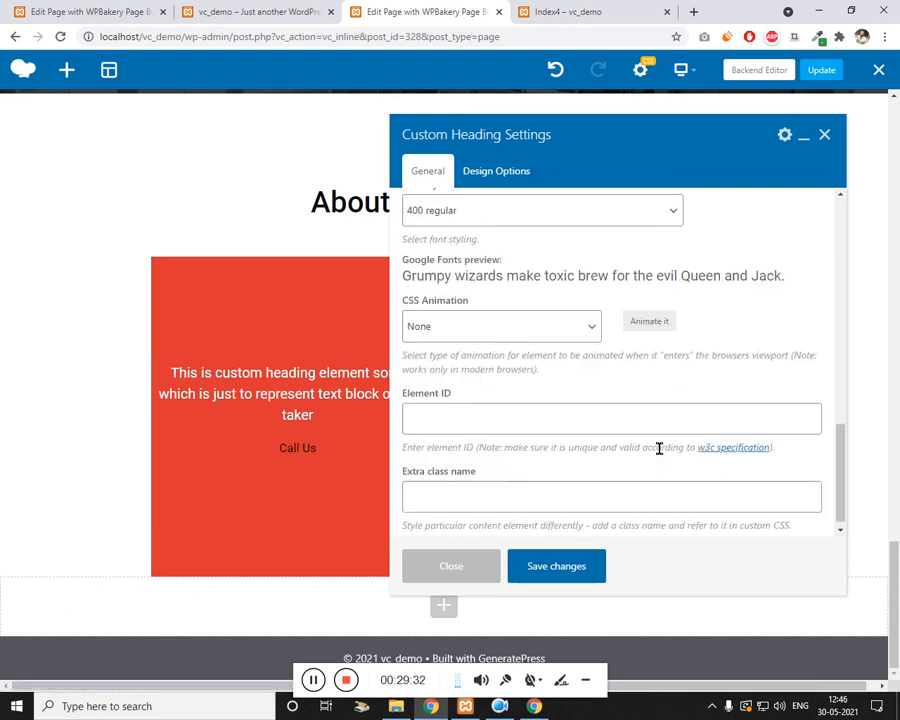
left_click(567, 568)
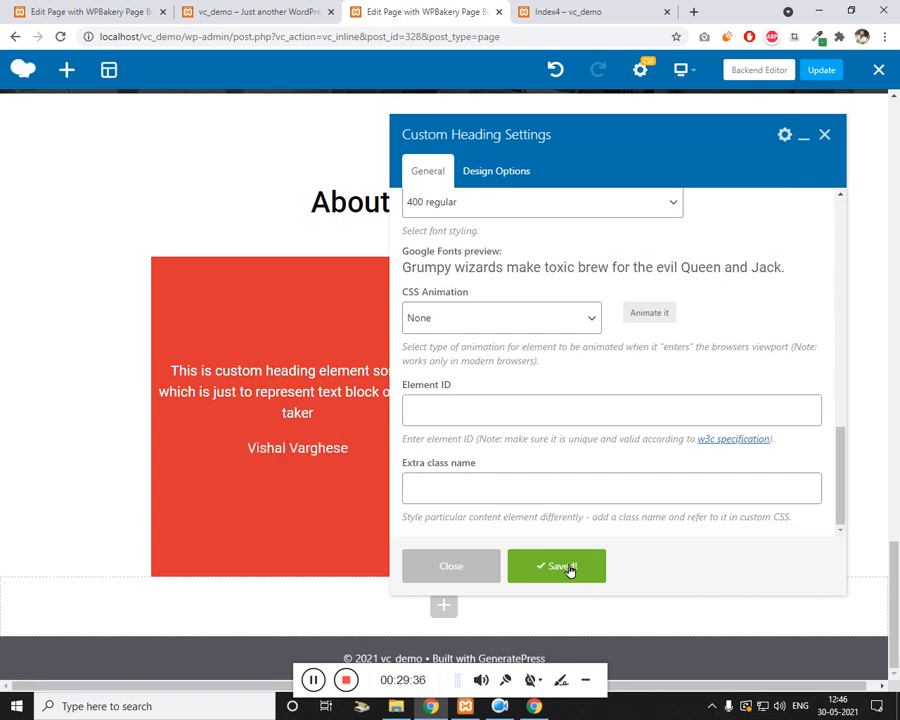
left_click(824, 135)
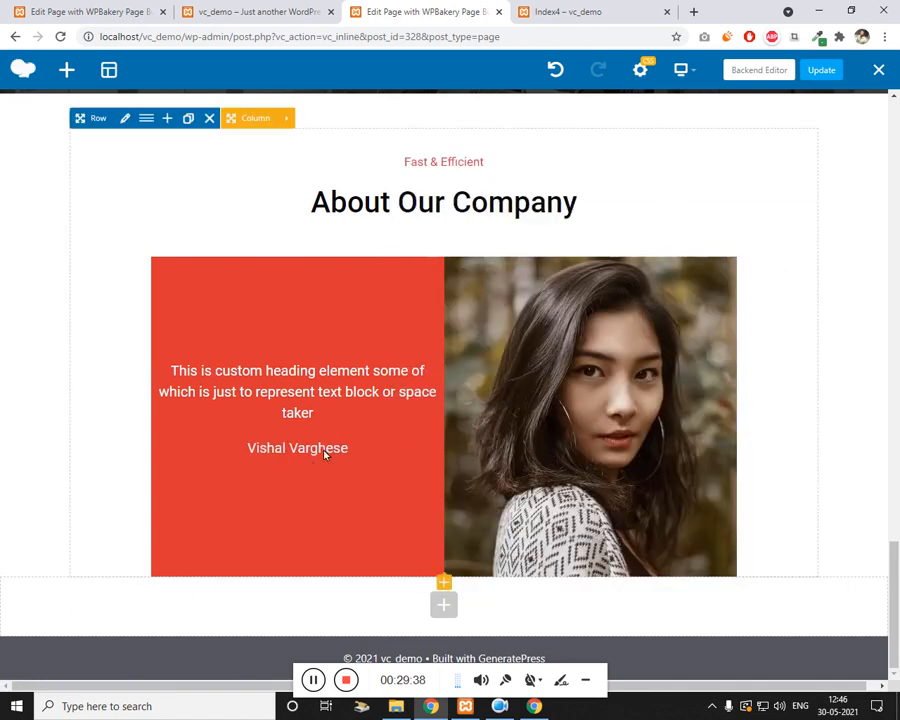
left_click(341, 449)
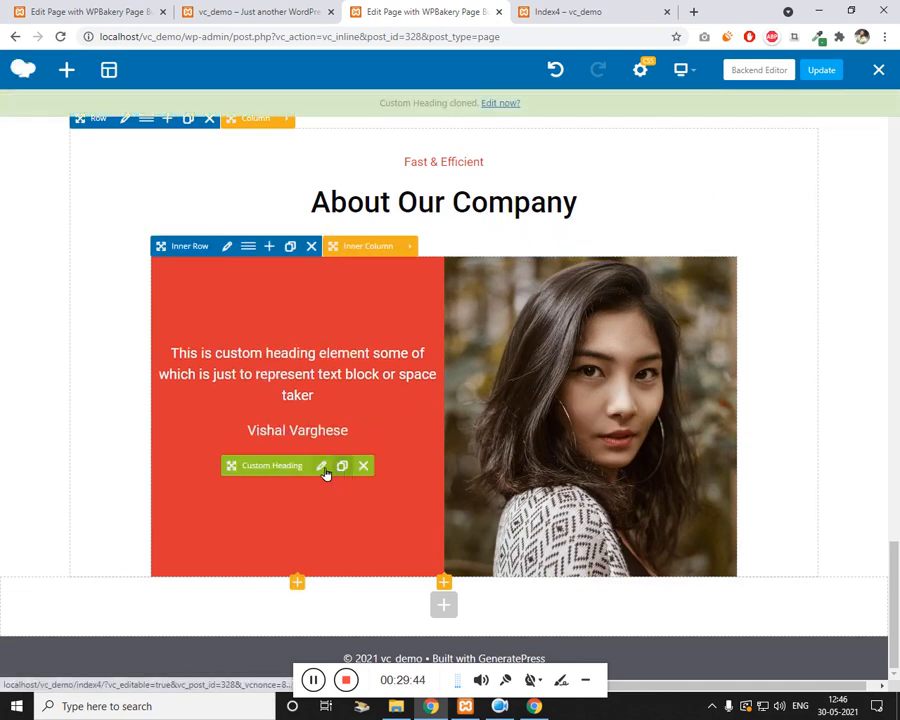
Step: Make the duplicated heading an h6 with the 100 light regular font weight
left_click(323, 469)
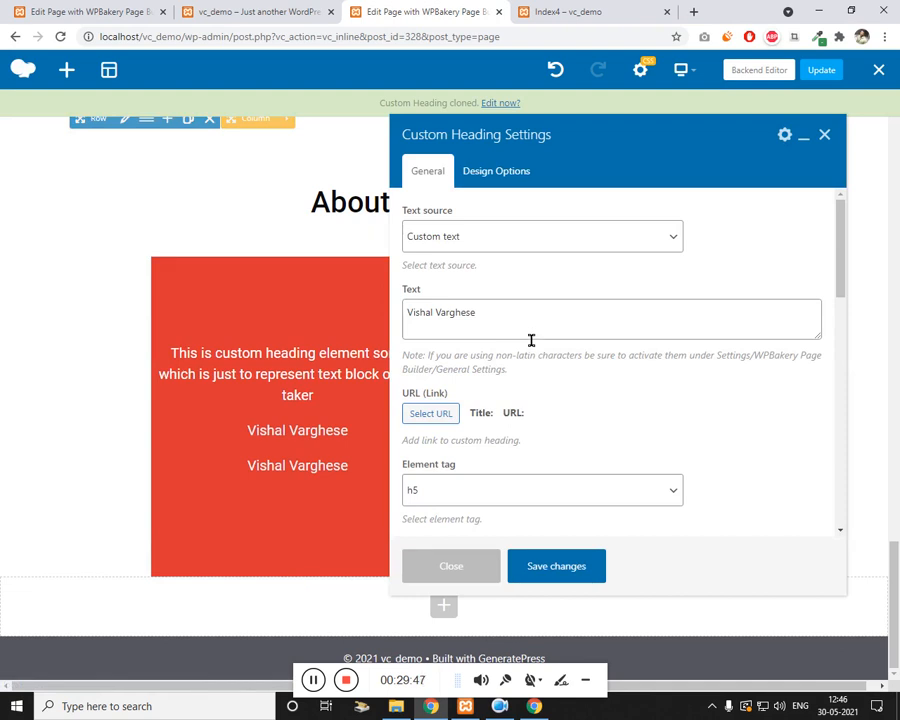
scroll(603, 317, "down", 3)
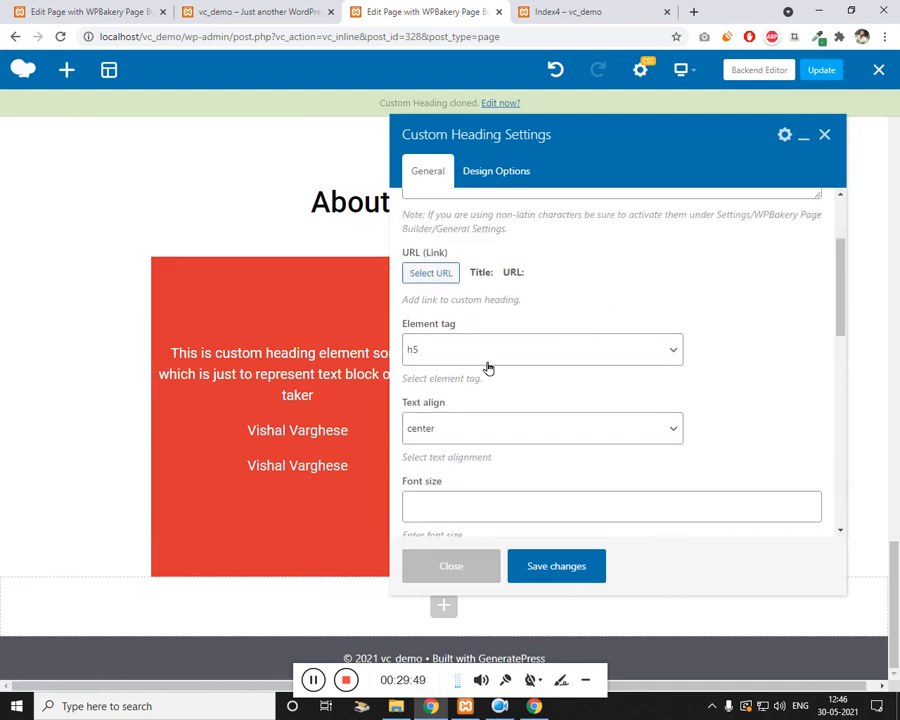
left_click(488, 354)
left_click(466, 446)
scroll(566, 432, "down", 3)
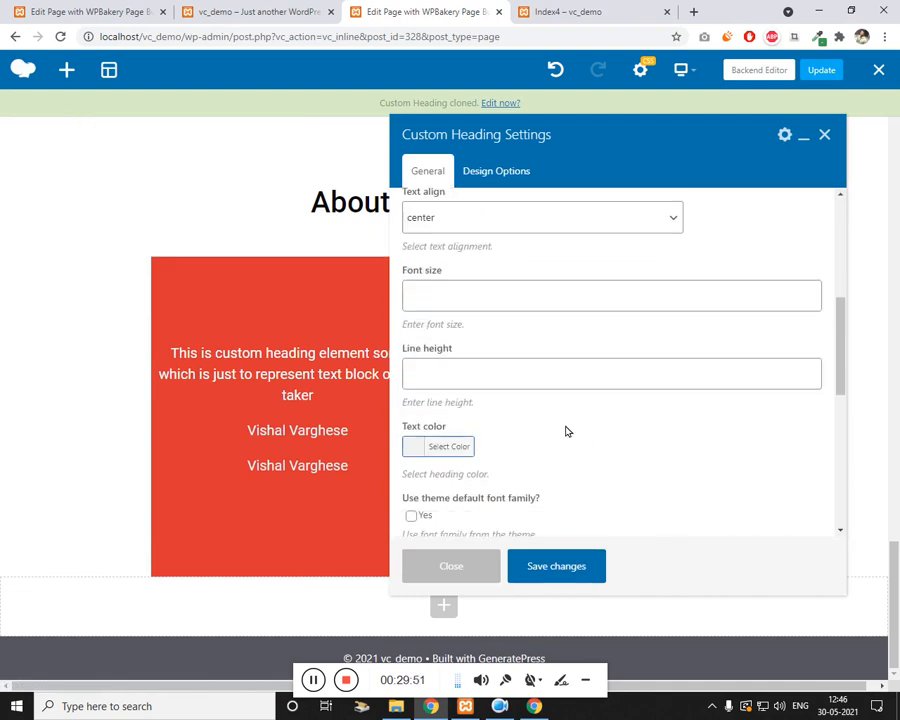
scroll(566, 431, "down", 4)
left_click(456, 458)
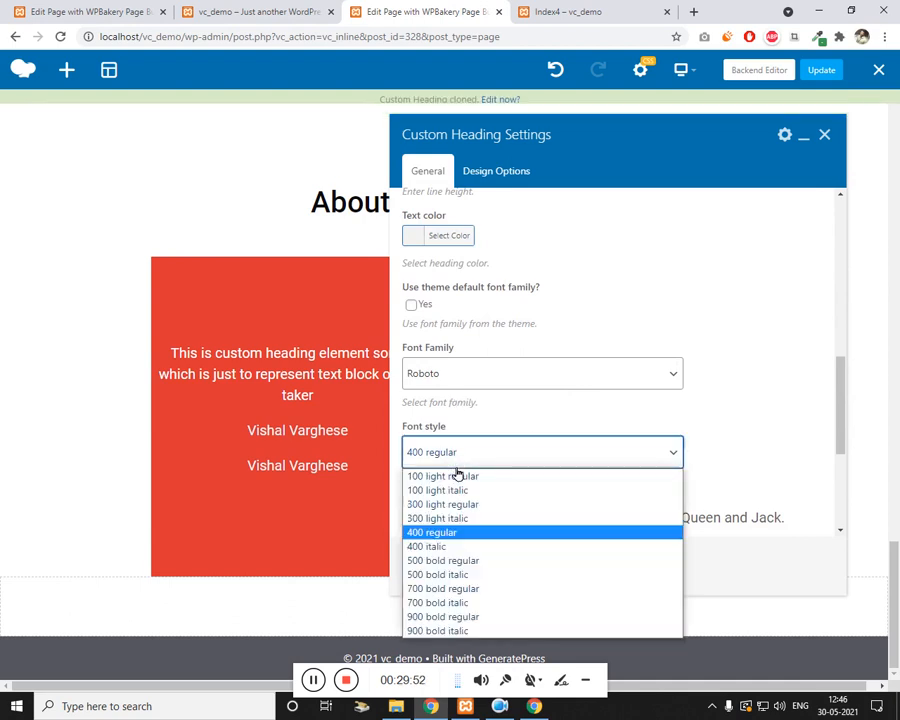
left_click(478, 477)
scroll(534, 492, "down", 2)
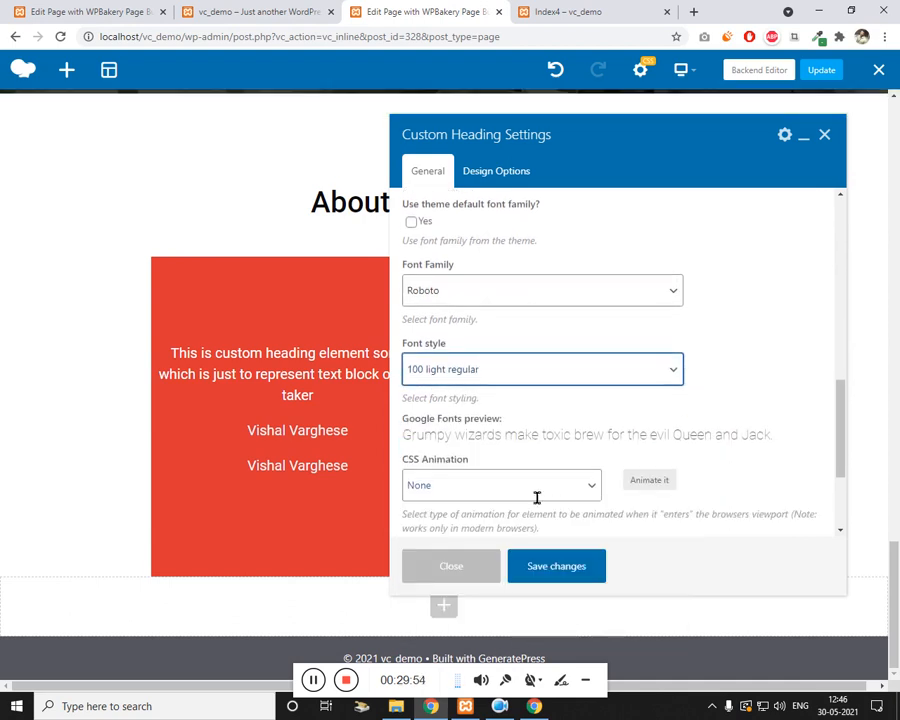
left_click(548, 578)
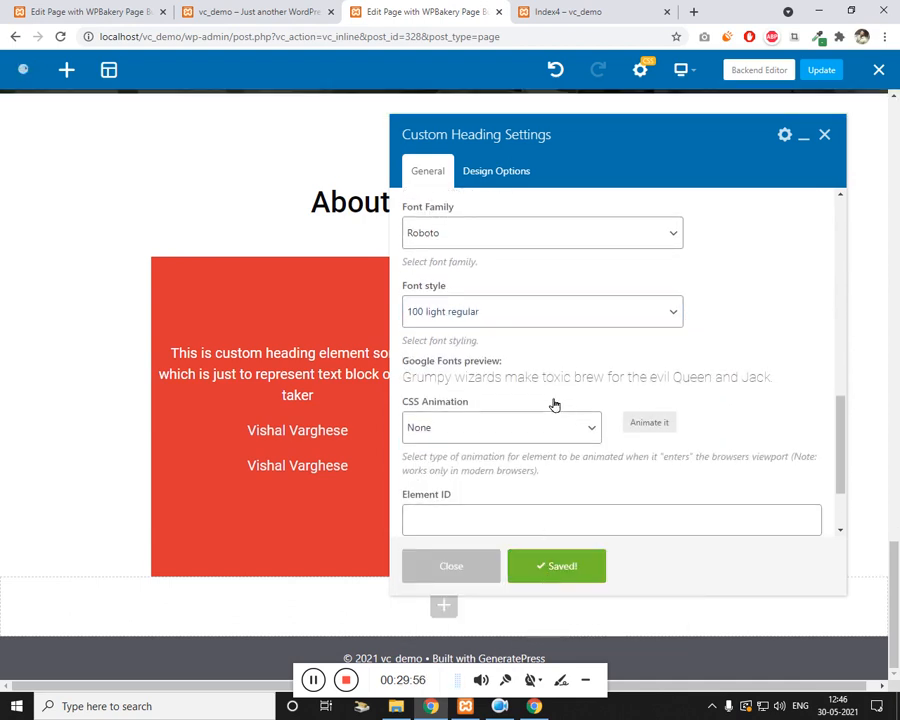
Step: Change the heading text to 'Web Designer' and give it a -20 top margin
scroll(555, 404, "up", 6)
triple_click(544, 326)
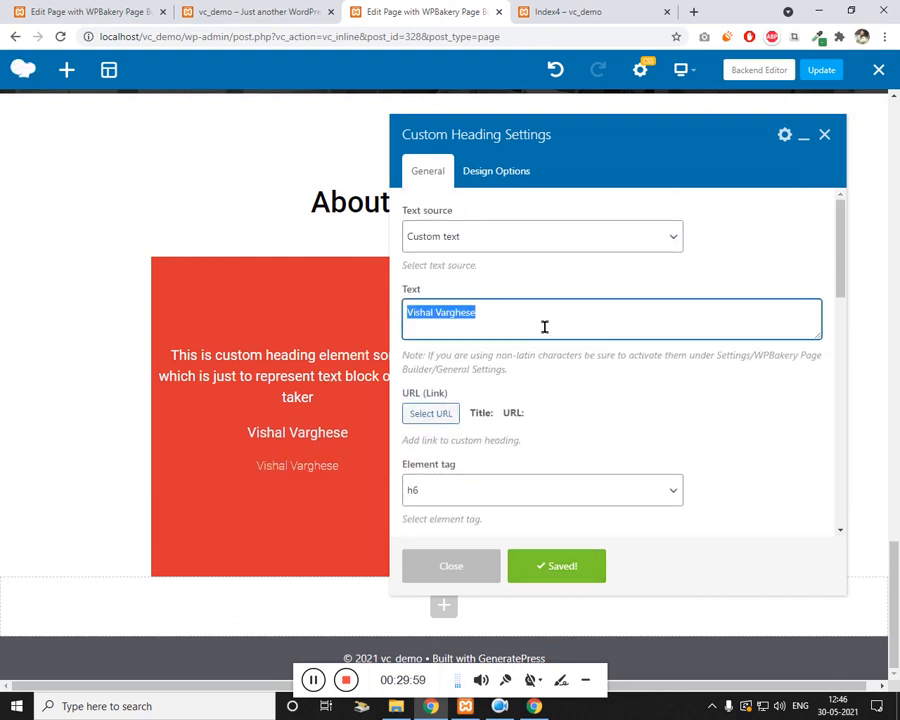
type("Web Designer")
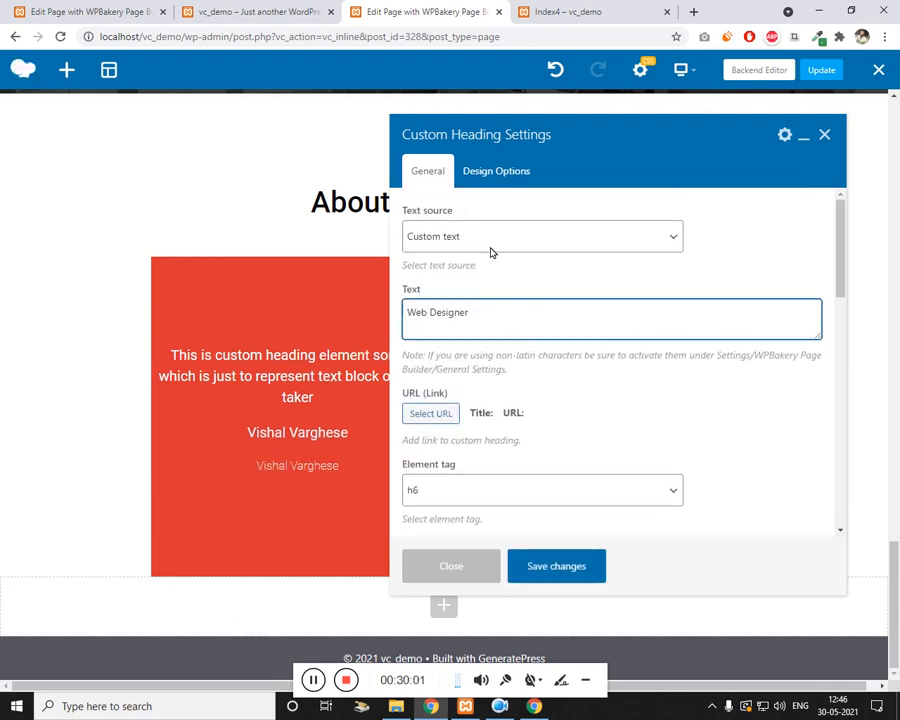
left_click(488, 172)
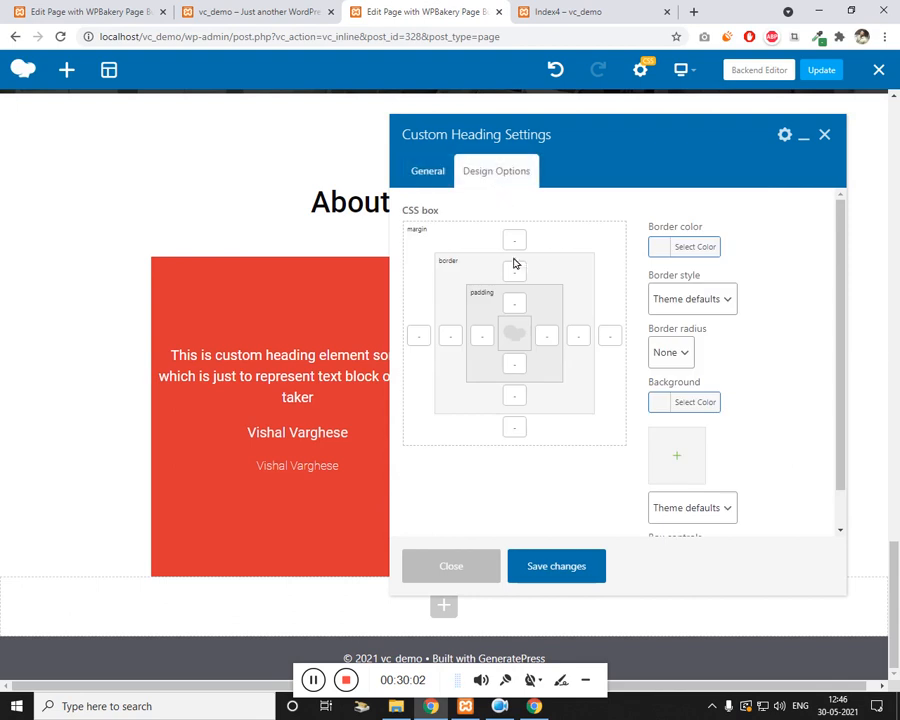
left_click(514, 240)
type("-20")
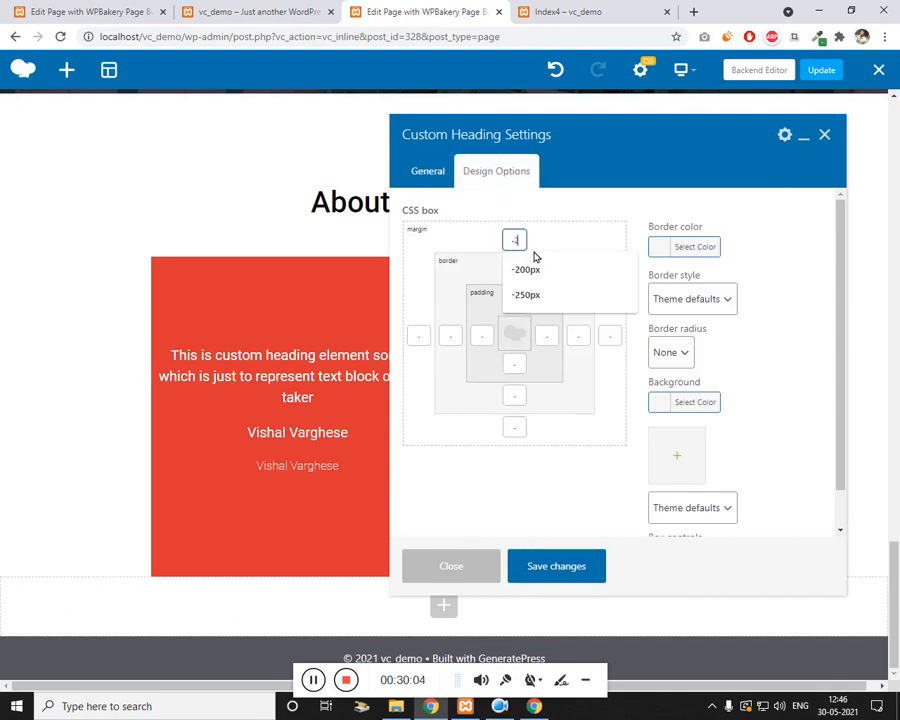
left_click(560, 574)
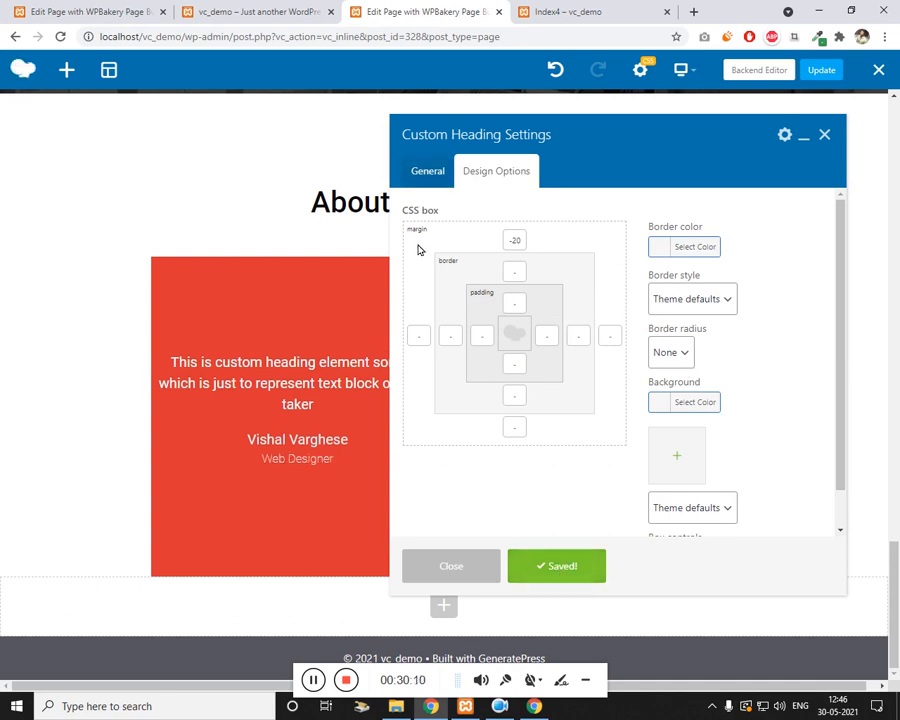
Step: Reduce the subtitle's top margin to -10, update the page, and view the live Index4 page
double_click(518, 240)
type("-10")
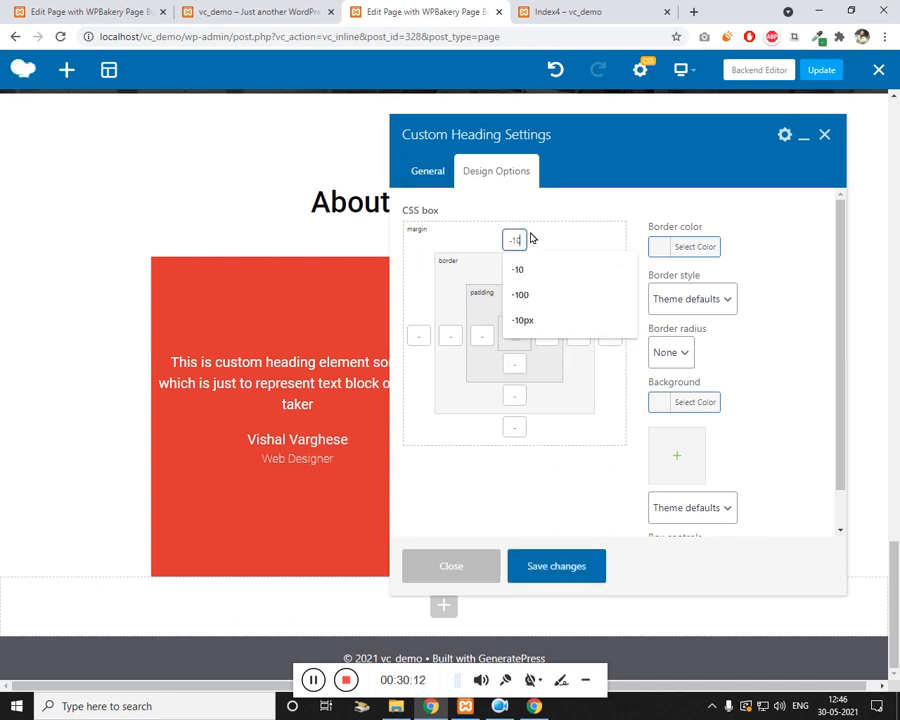
left_click(568, 575)
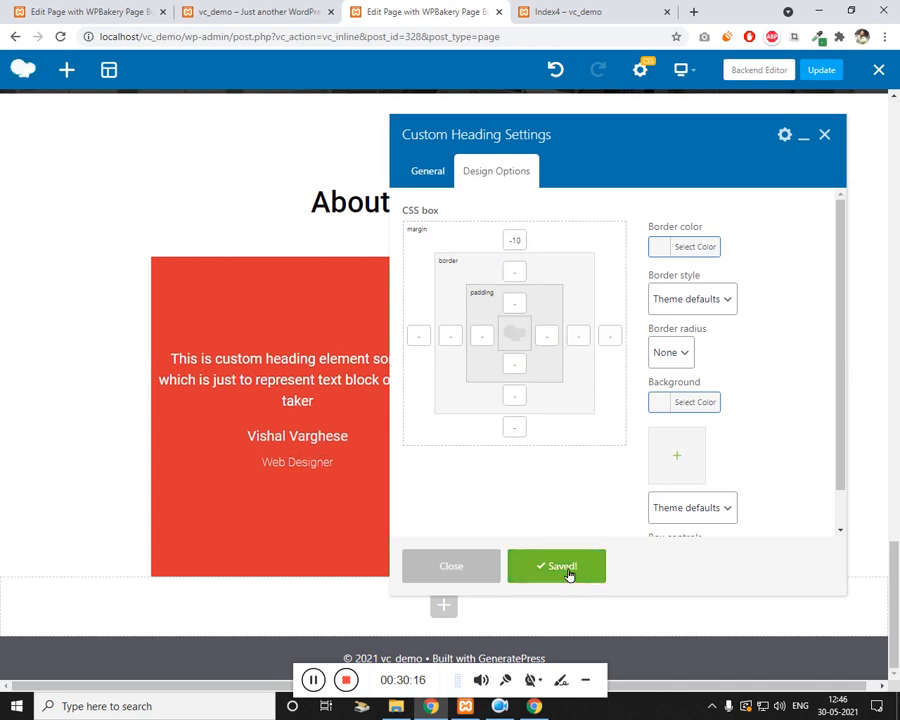
left_click(826, 74)
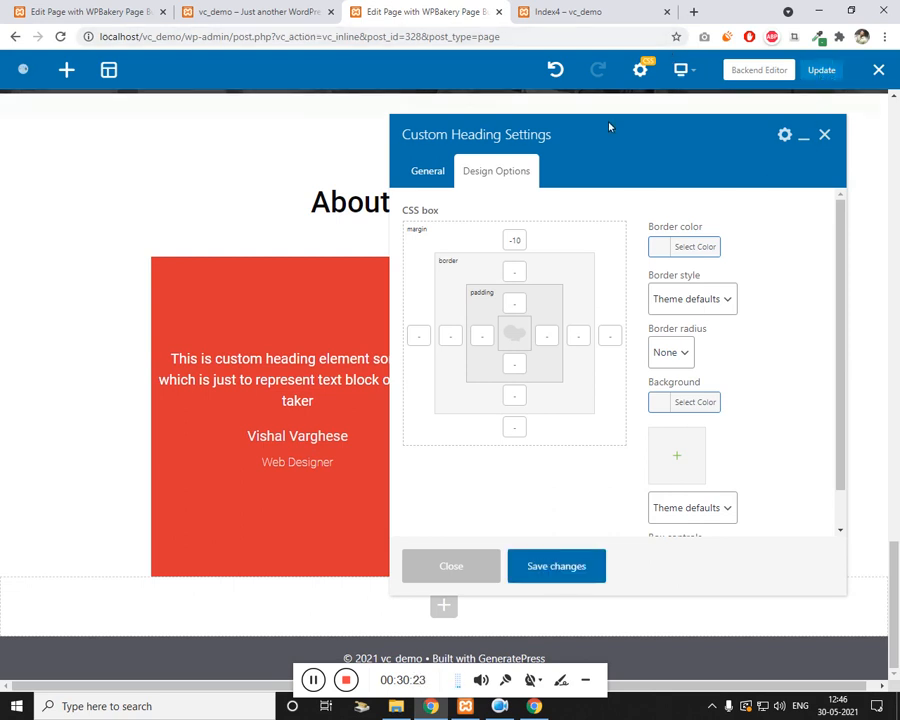
left_click(577, 10)
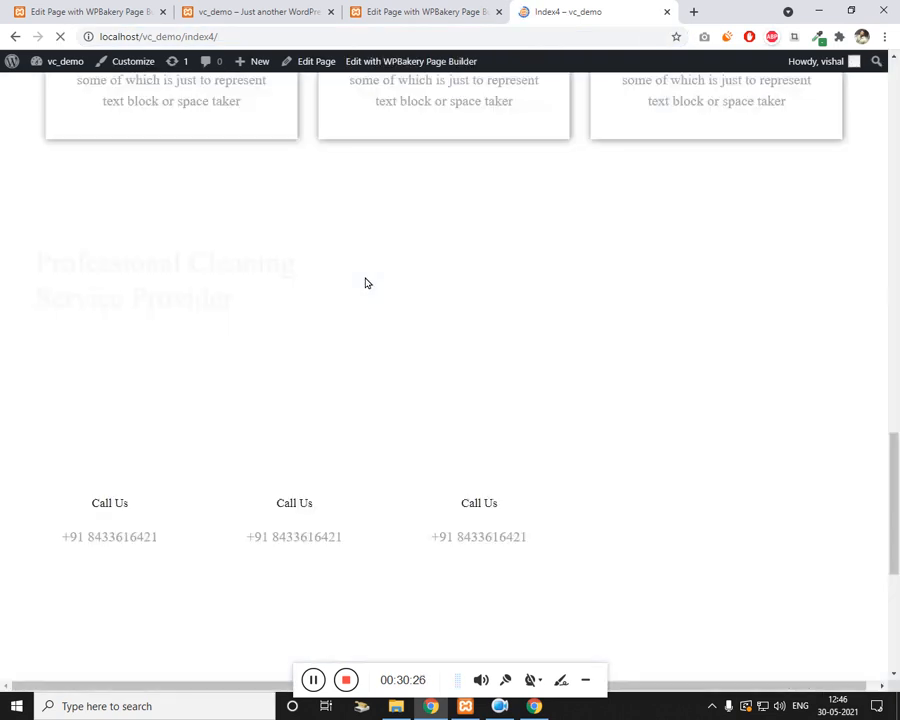
scroll(370, 285, "up", 20)
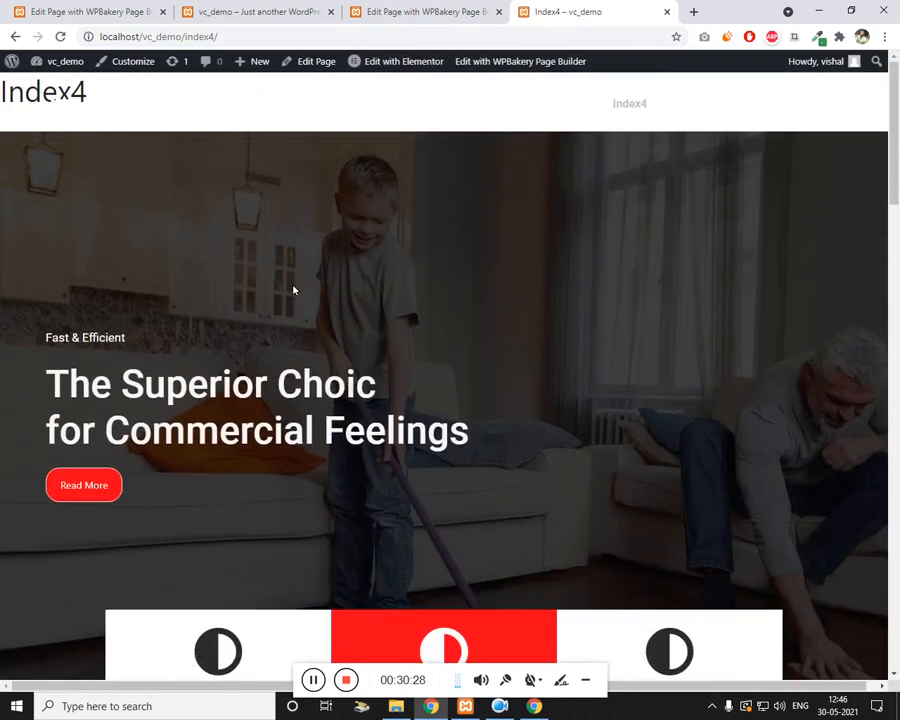
scroll(297, 294, "down", 2)
scroll(304, 288, "down", 2)
scroll(100, 297, "down", 3)
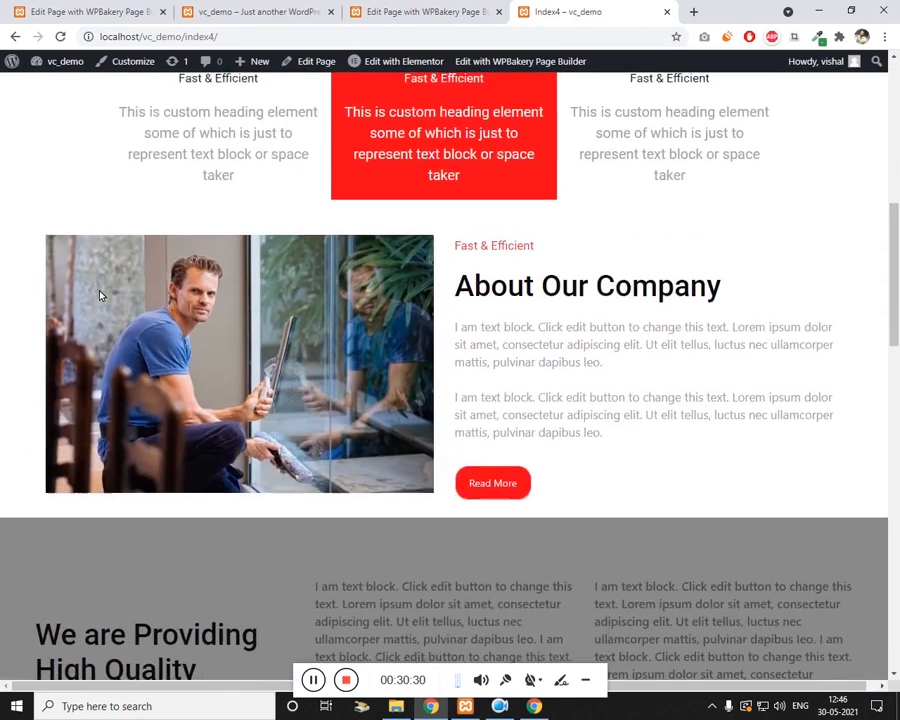
scroll(100, 295, "down", 1)
scroll(100, 298, "down", 1)
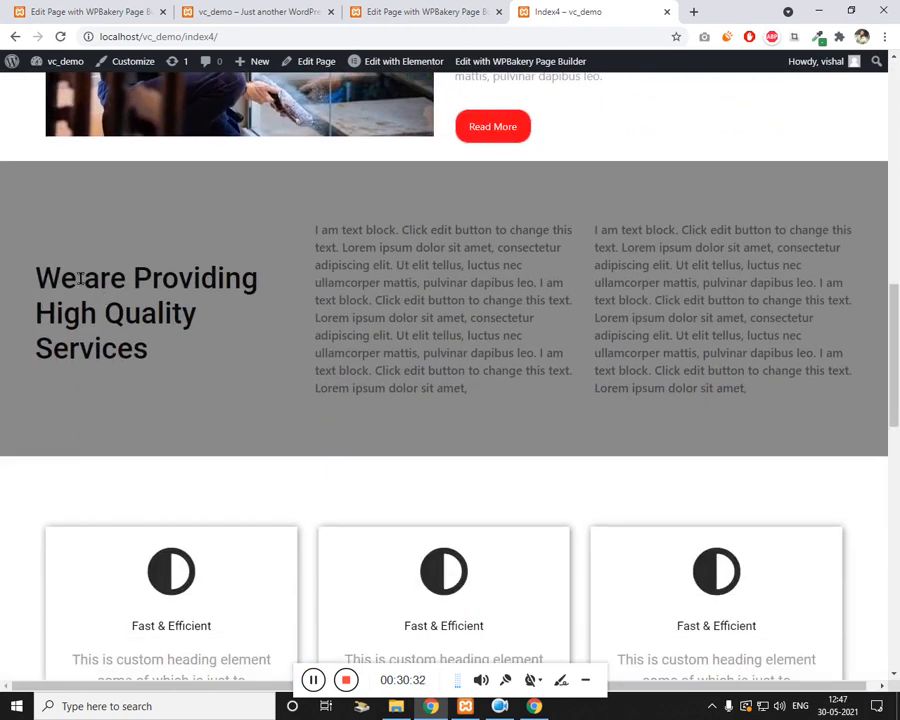
left_click_drag(82, 275, 508, 352)
left_click(466, 384)
scroll(466, 384, "down", 1)
scroll(456, 389, "down", 2)
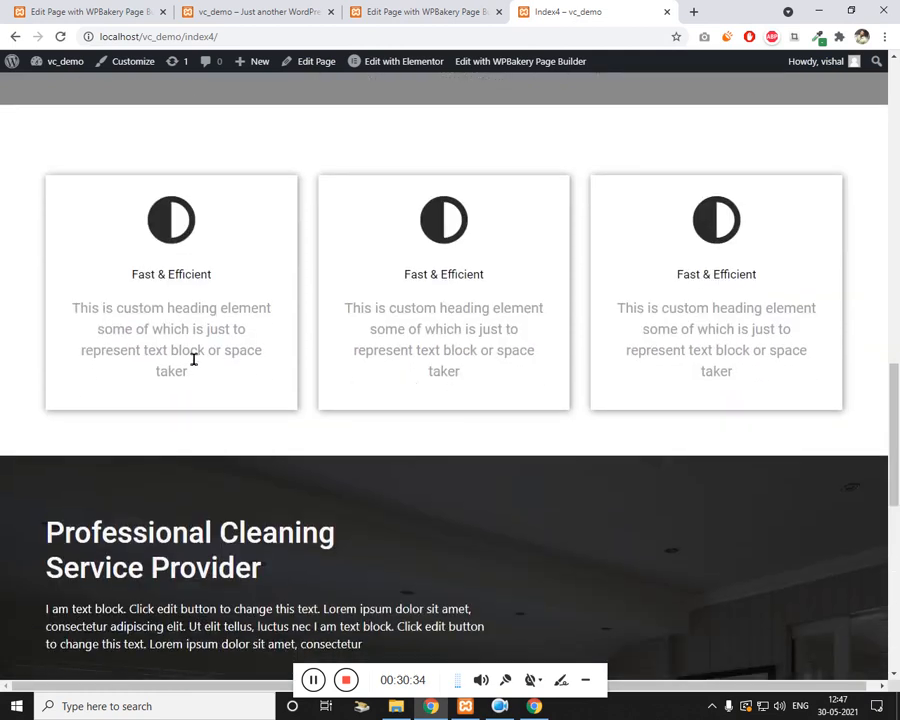
scroll(15, 261, "down", 3)
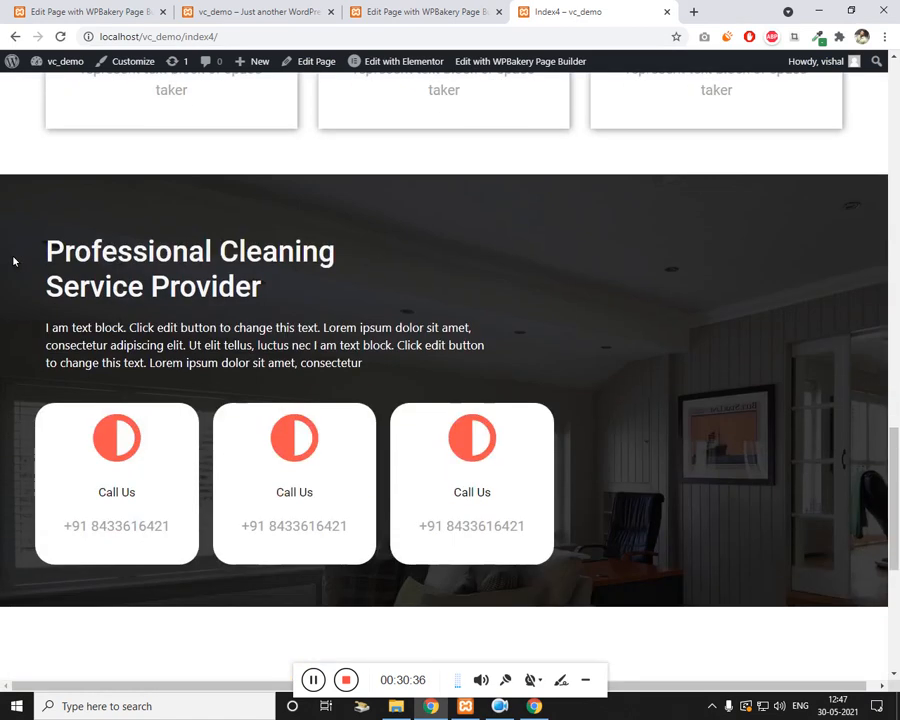
left_click_drag(36, 172, 361, 453)
left_click(420, 316)
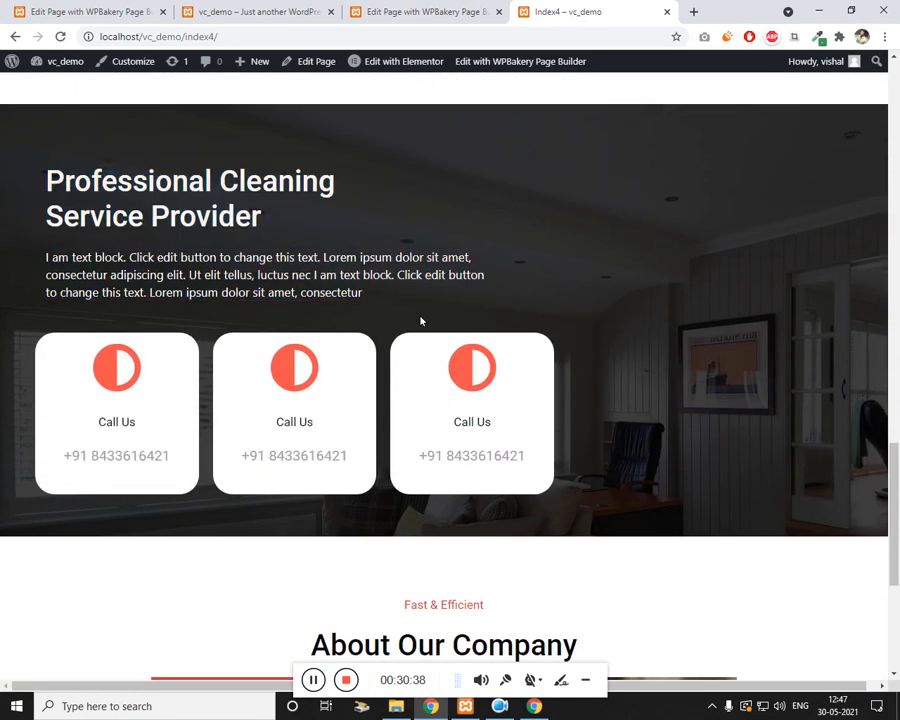
scroll(420, 320, "down", 3)
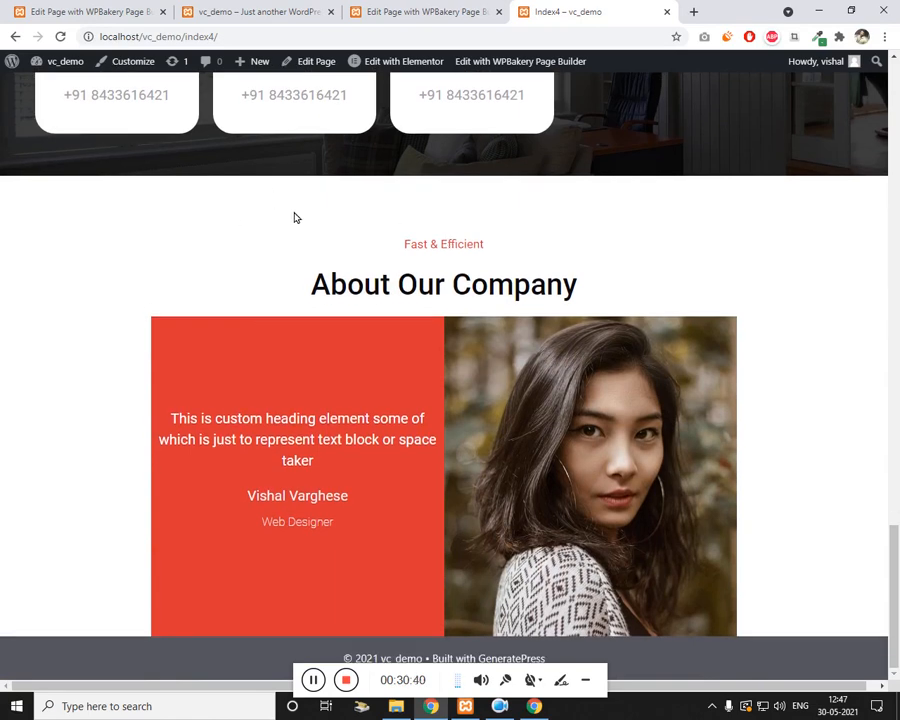
left_click_drag(294, 217, 701, 374)
left_click(514, 270)
scroll(300, 300, "up", 20)
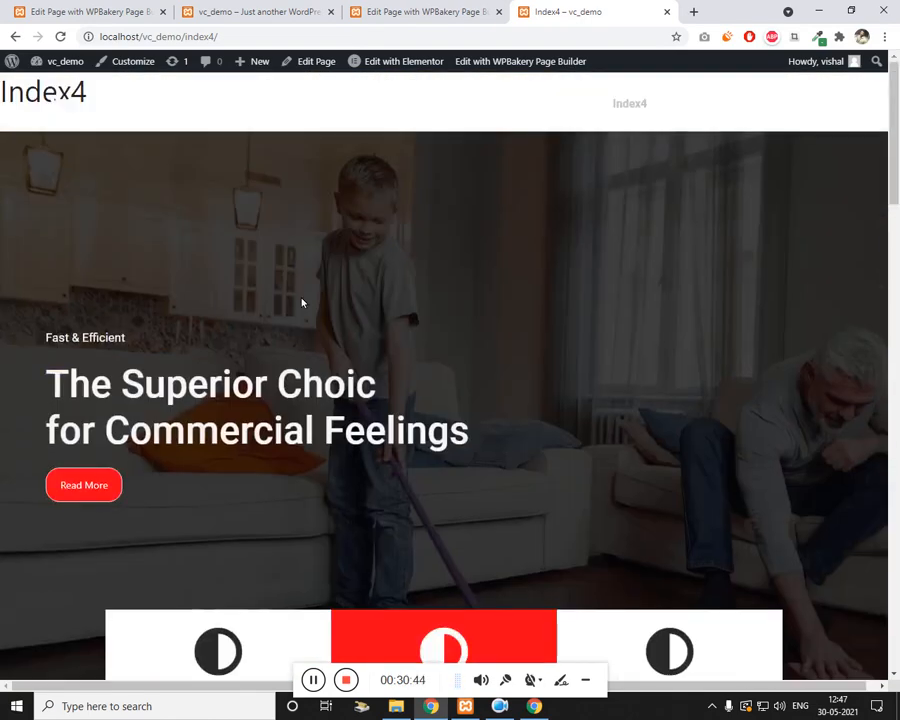